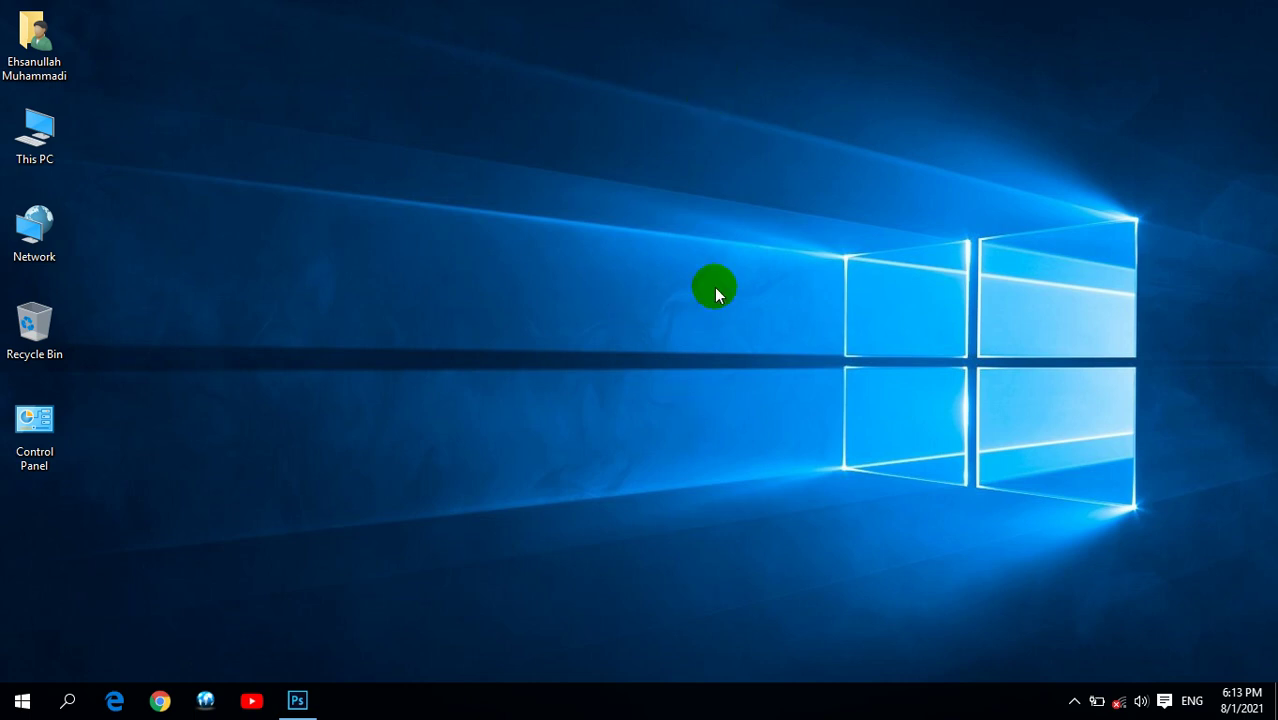
Bring Photoshop back, select the Brush Tool, and open the Open dialog on Indian Wallpapers
left_click(297, 700)
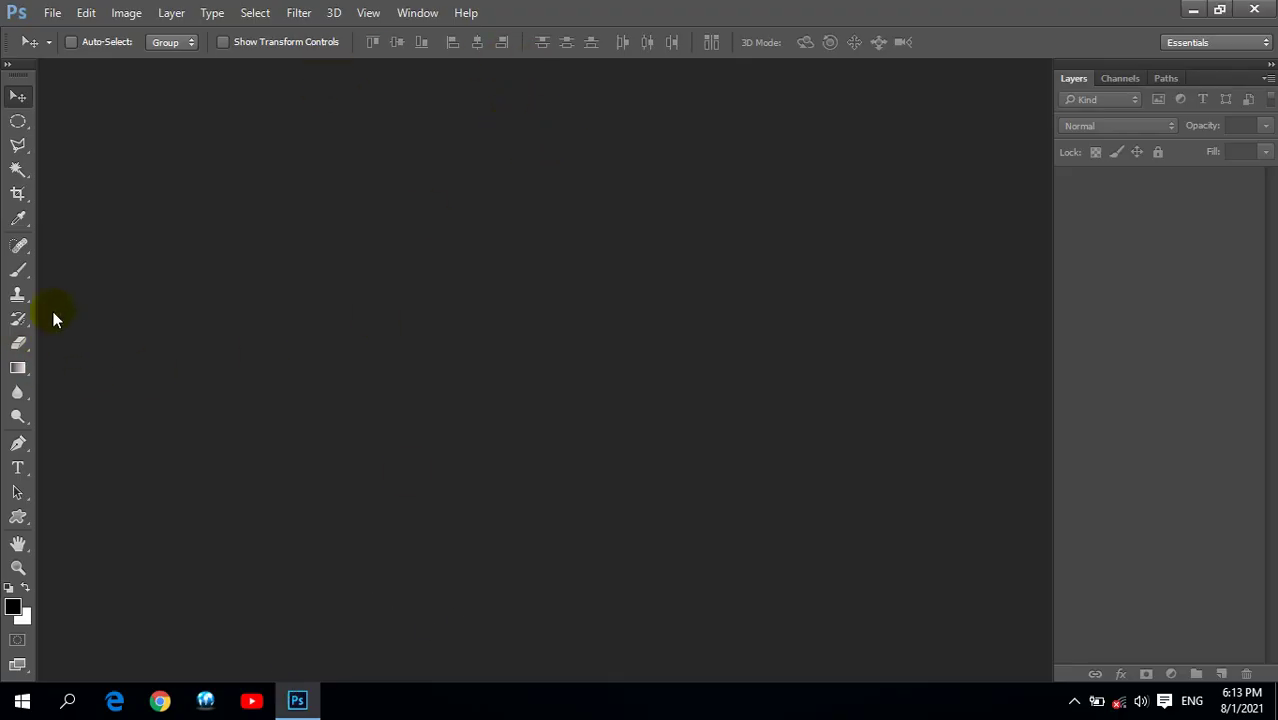
left_click(18, 269)
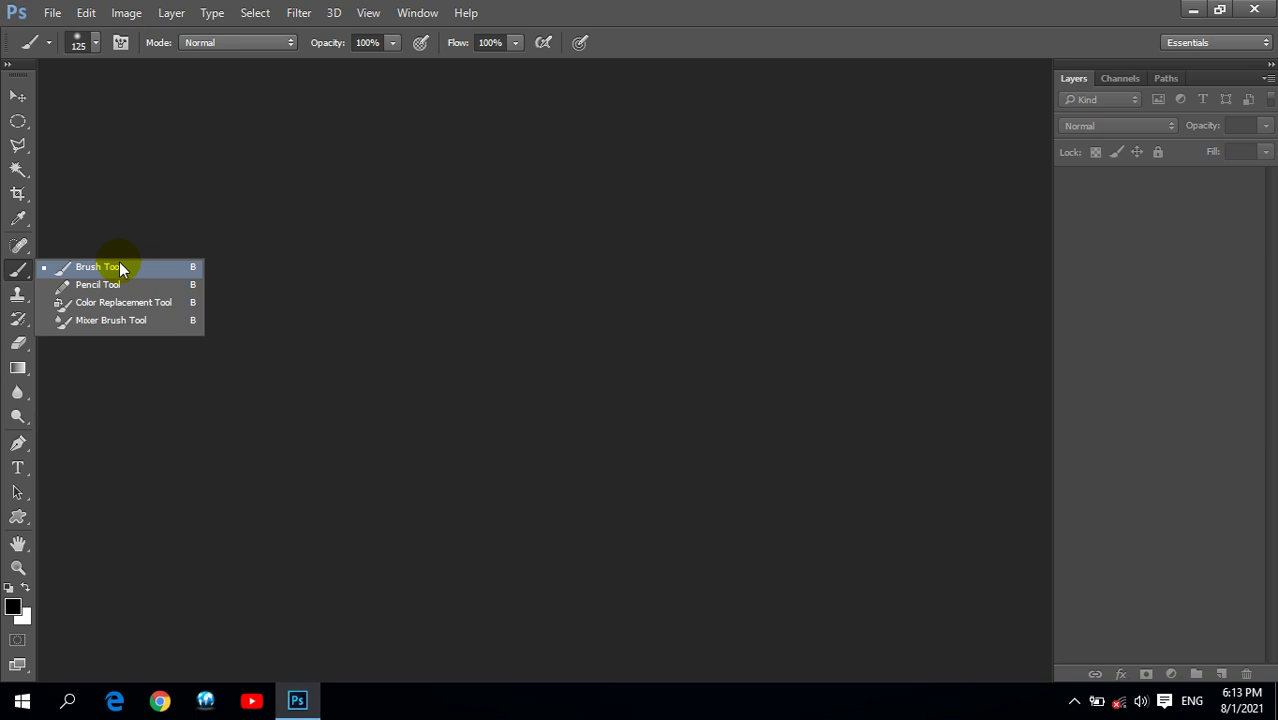
left_click(430, 178)
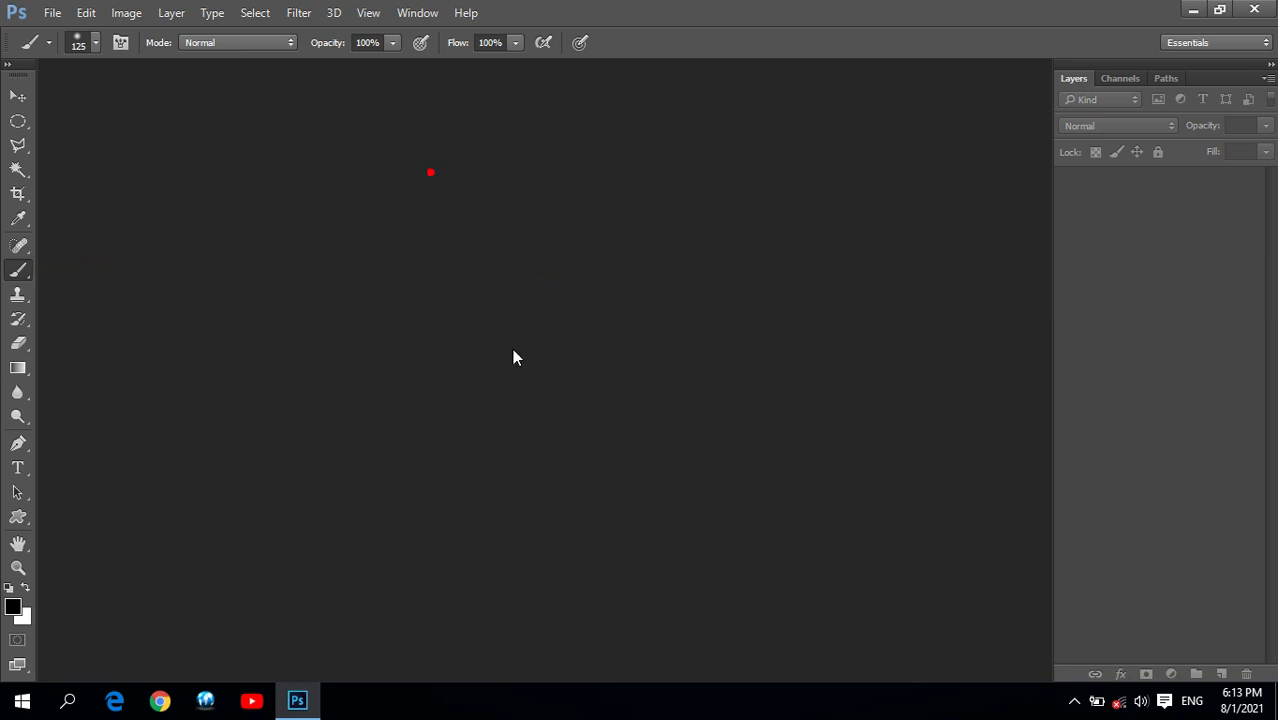
double_click(723, 178)
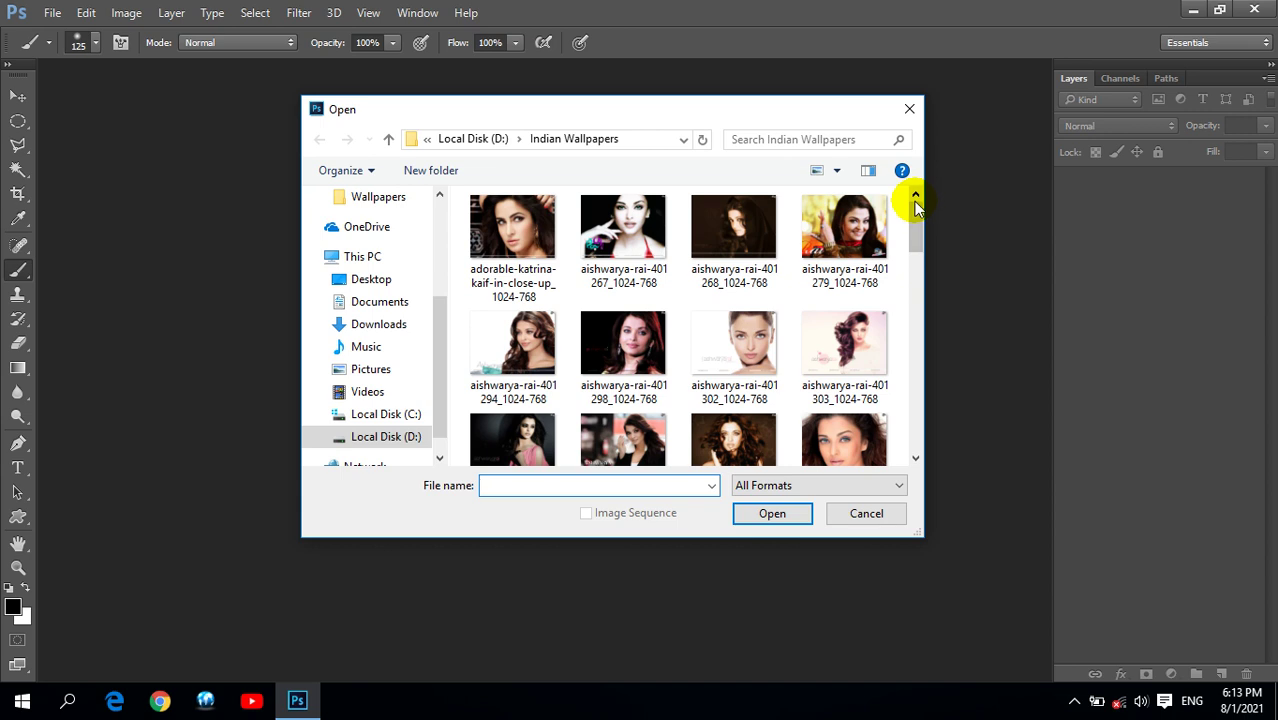
Open aishwarya-rai-401303_1024-768.jpg in a floating window zoomed to Fit Screen
left_click(823, 332)
left_click(770, 513)
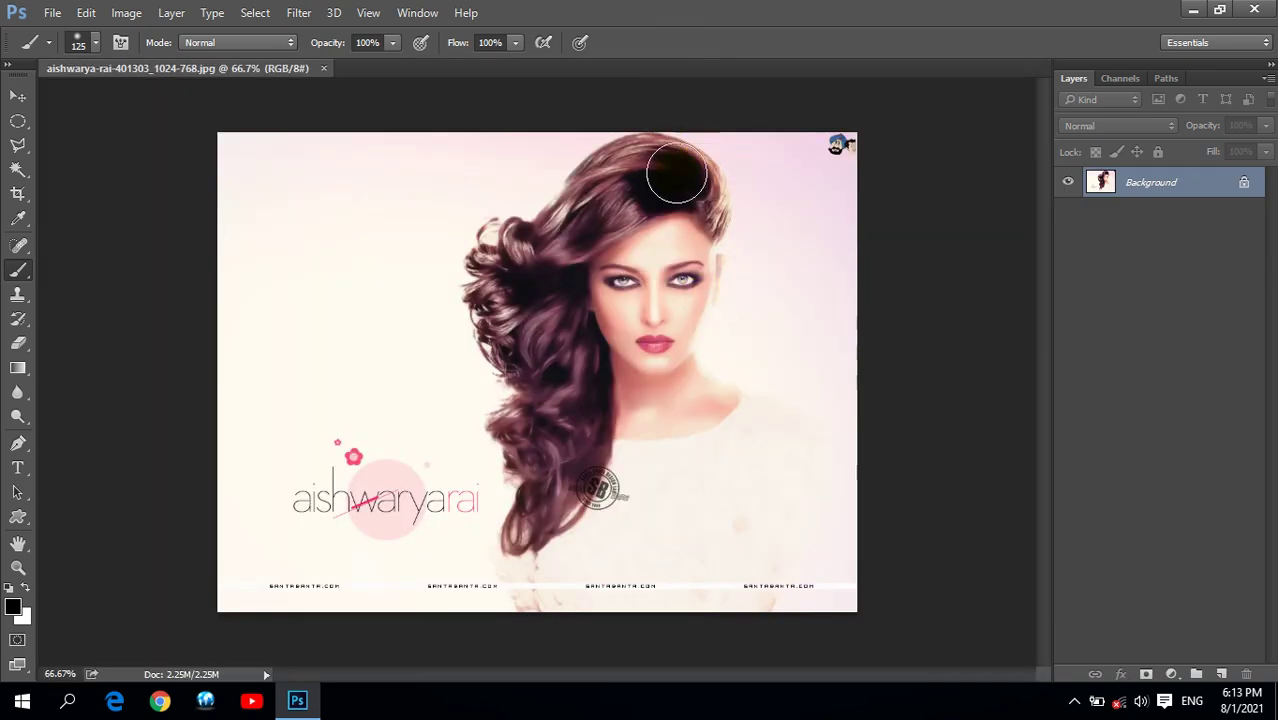
left_click_drag(251, 68, 238, 123)
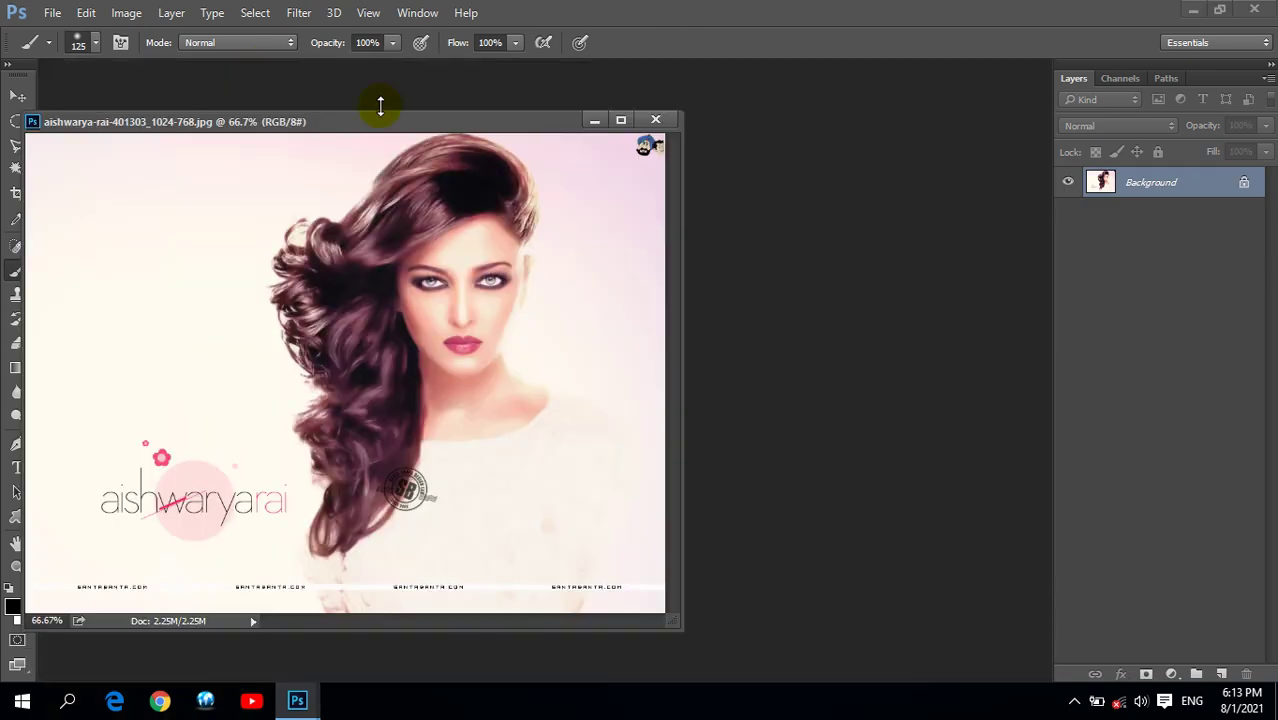
left_click(16, 567)
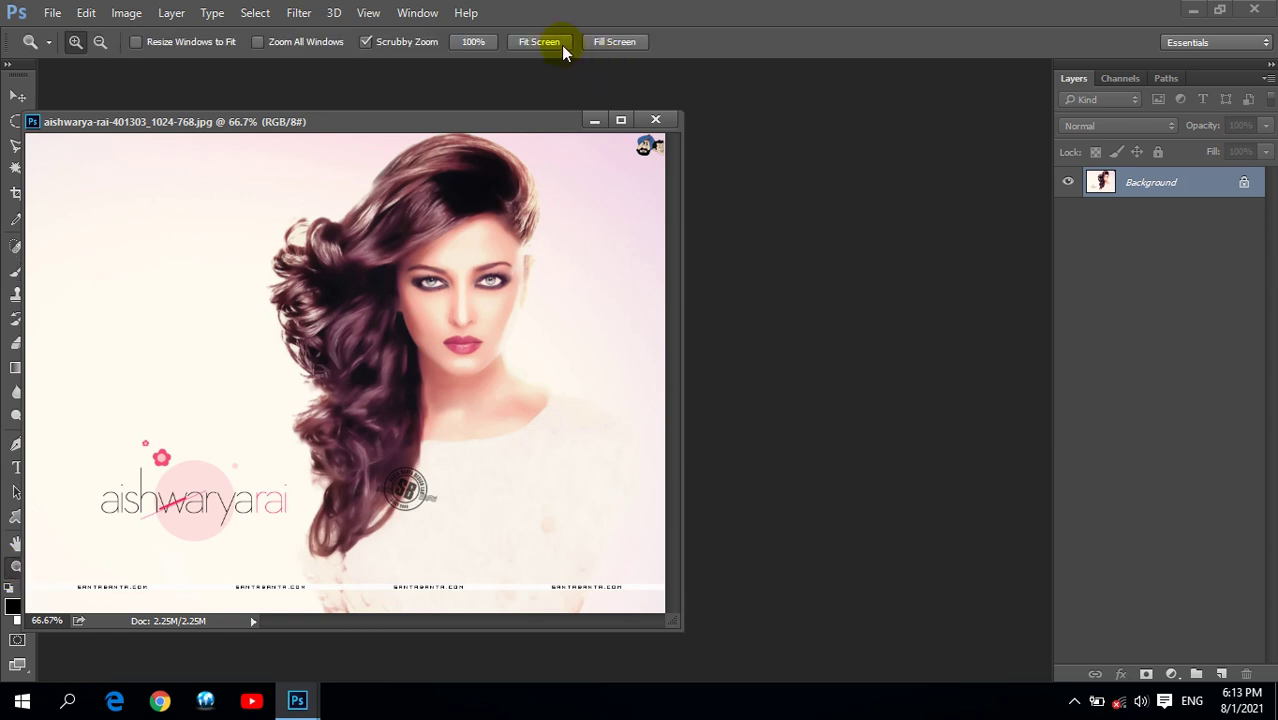
left_click(552, 42)
left_click_drag(566, 79, 619, 82)
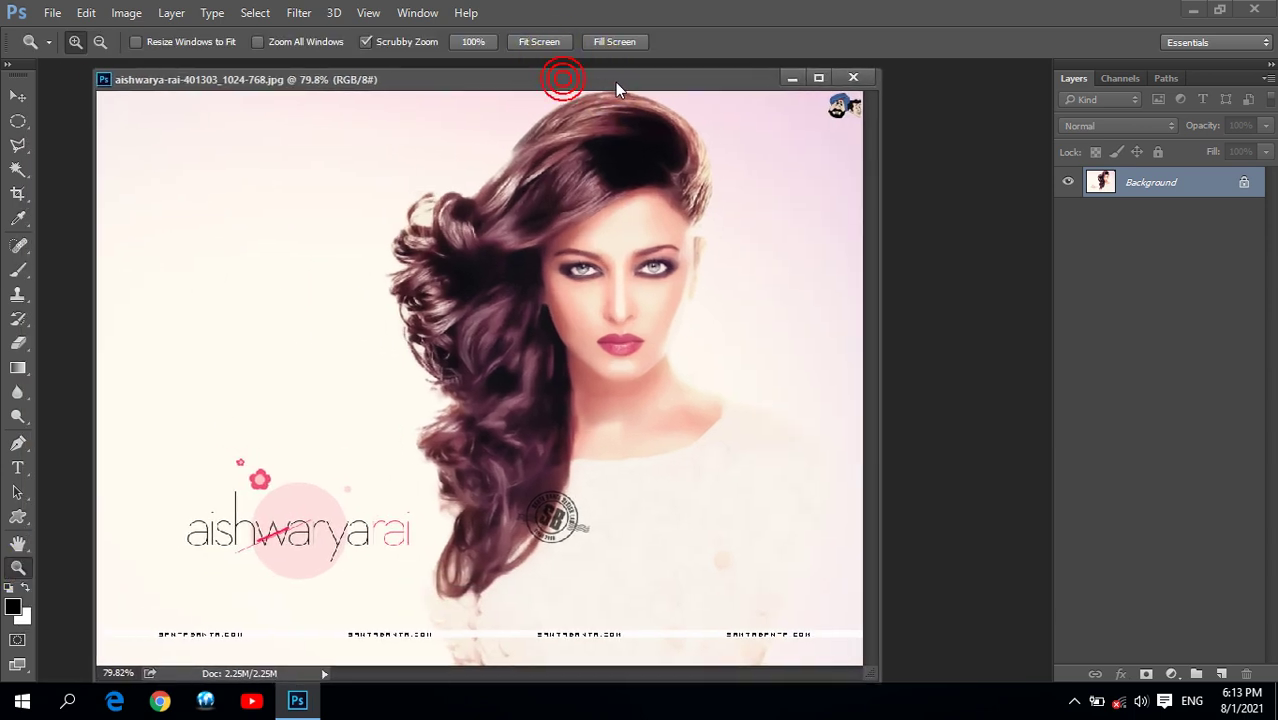
Add a new empty Layer 1 and set the foreground colour to yellow
left_click(1220, 675)
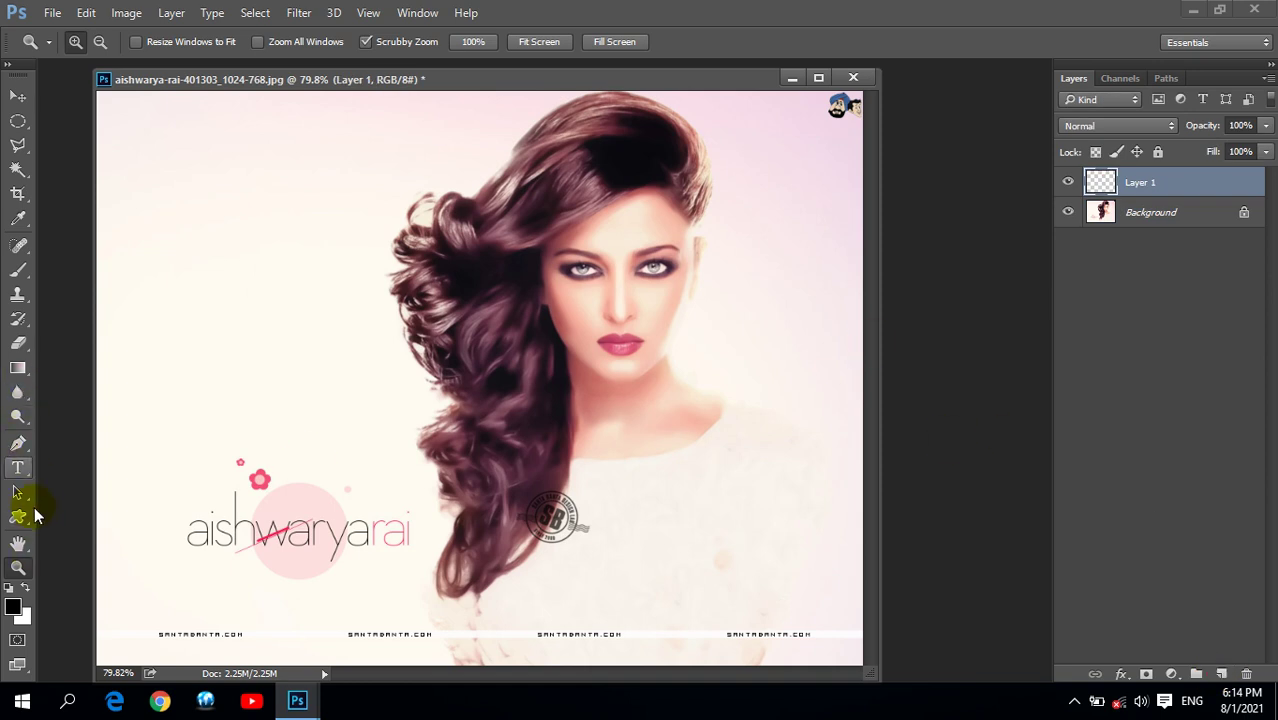
left_click(18, 607)
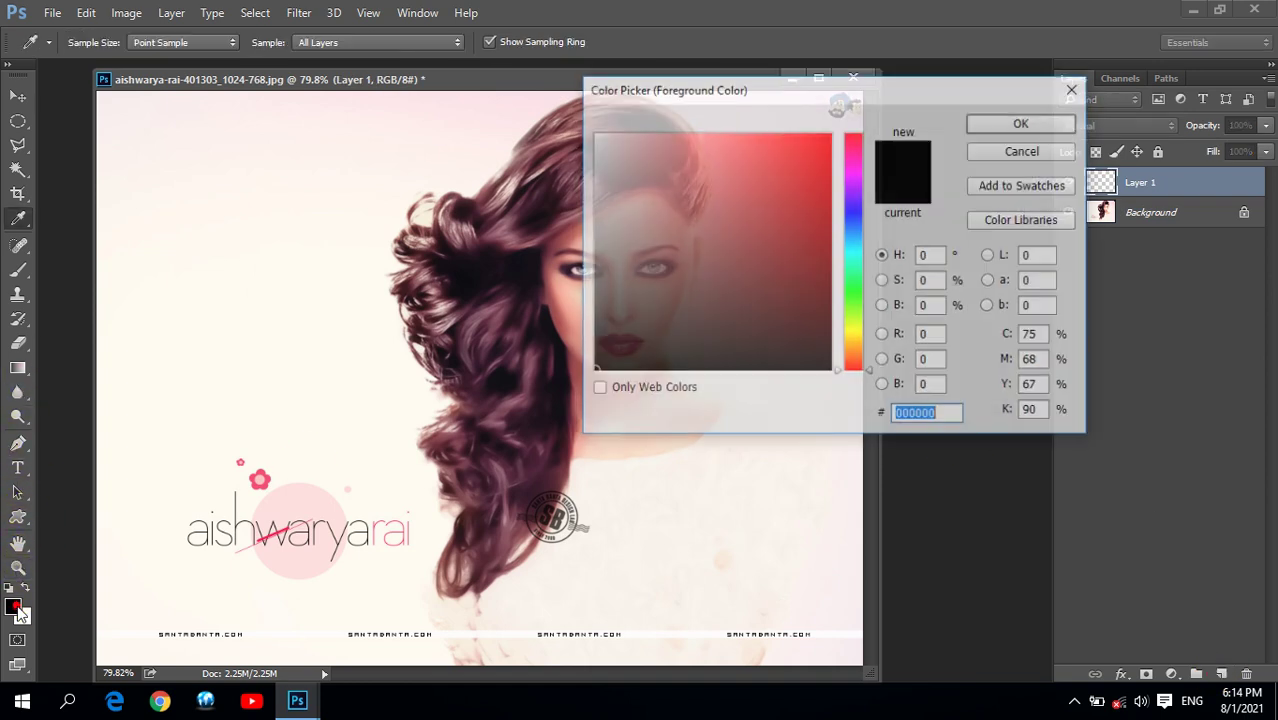
left_click(853, 214)
left_click_drag(845, 214, 851, 339)
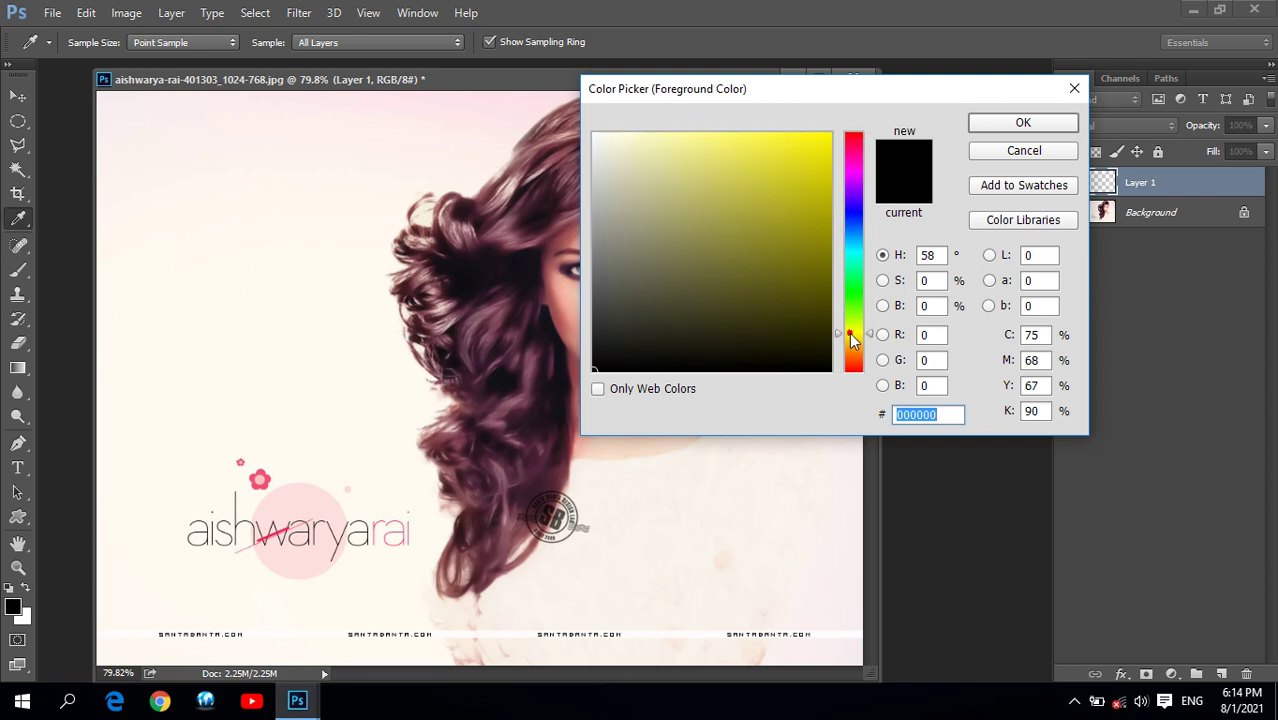
left_click_drag(816, 193, 810, 150)
left_click(1023, 123)
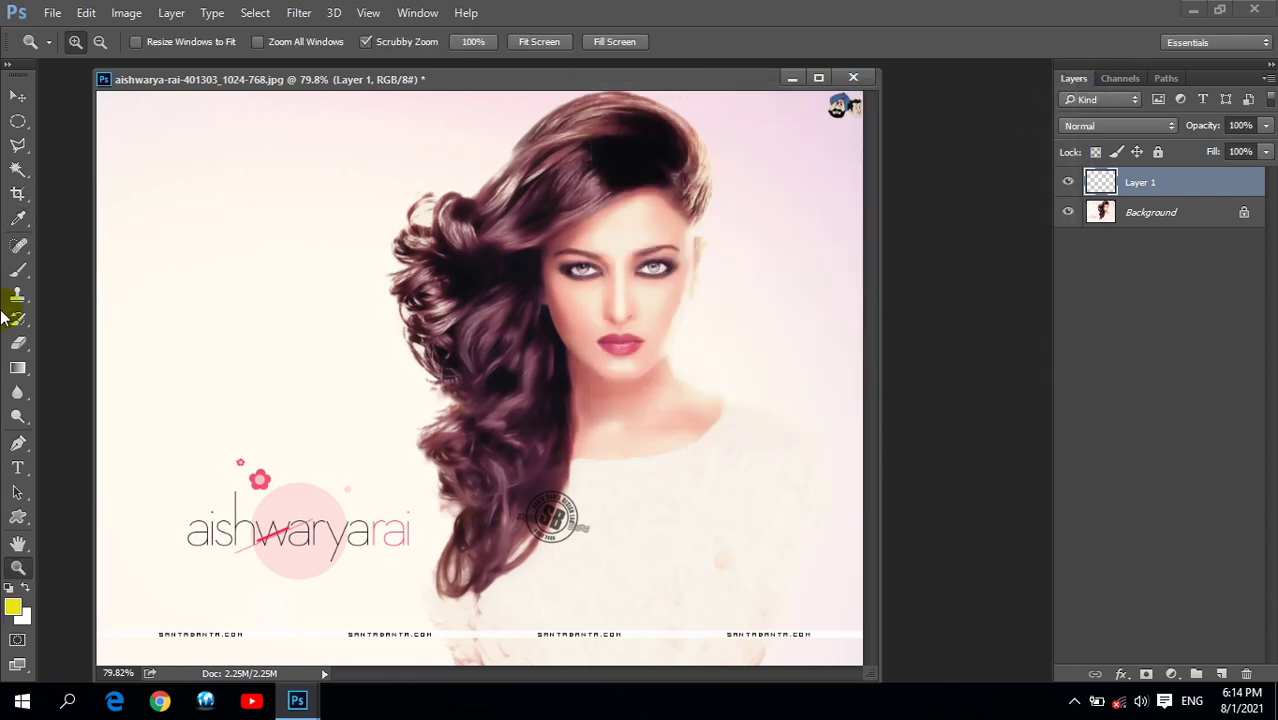
Set up the Brush Tool with the Soft Round tip at 60 px, undoing a stray dab
left_click(18, 268)
right_click(18, 268)
left_click(110, 266)
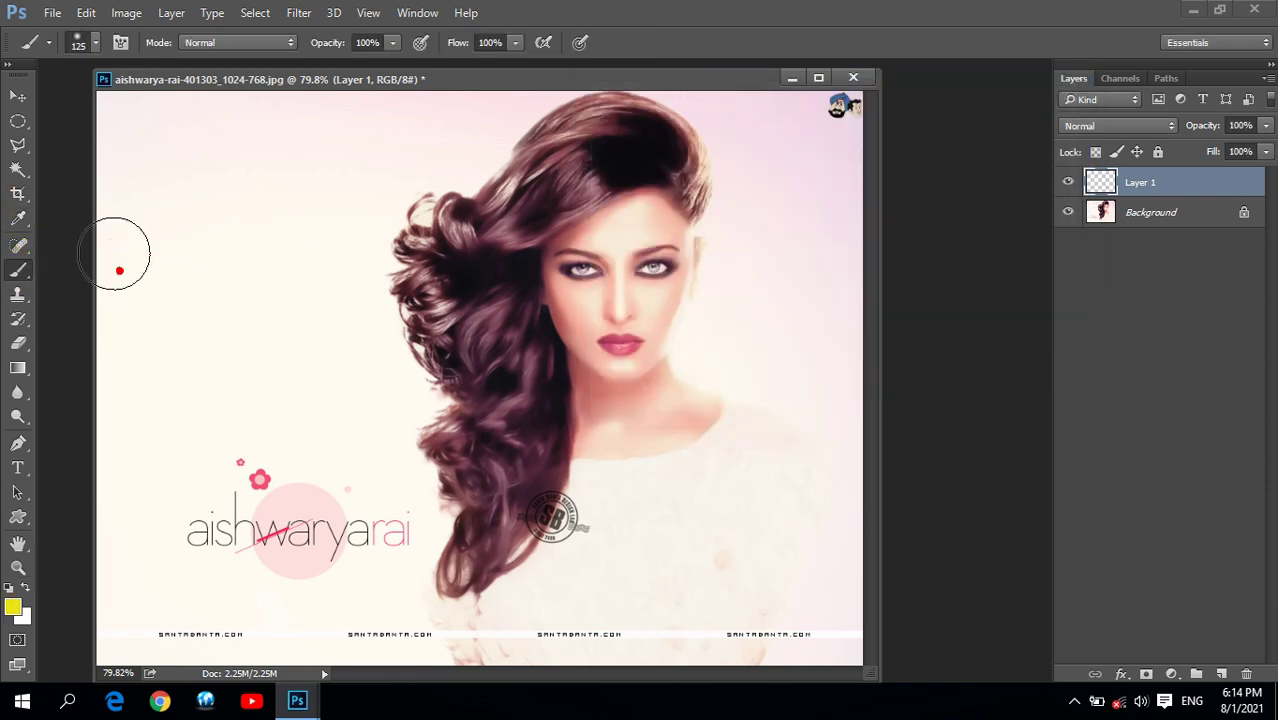
left_click(96, 42)
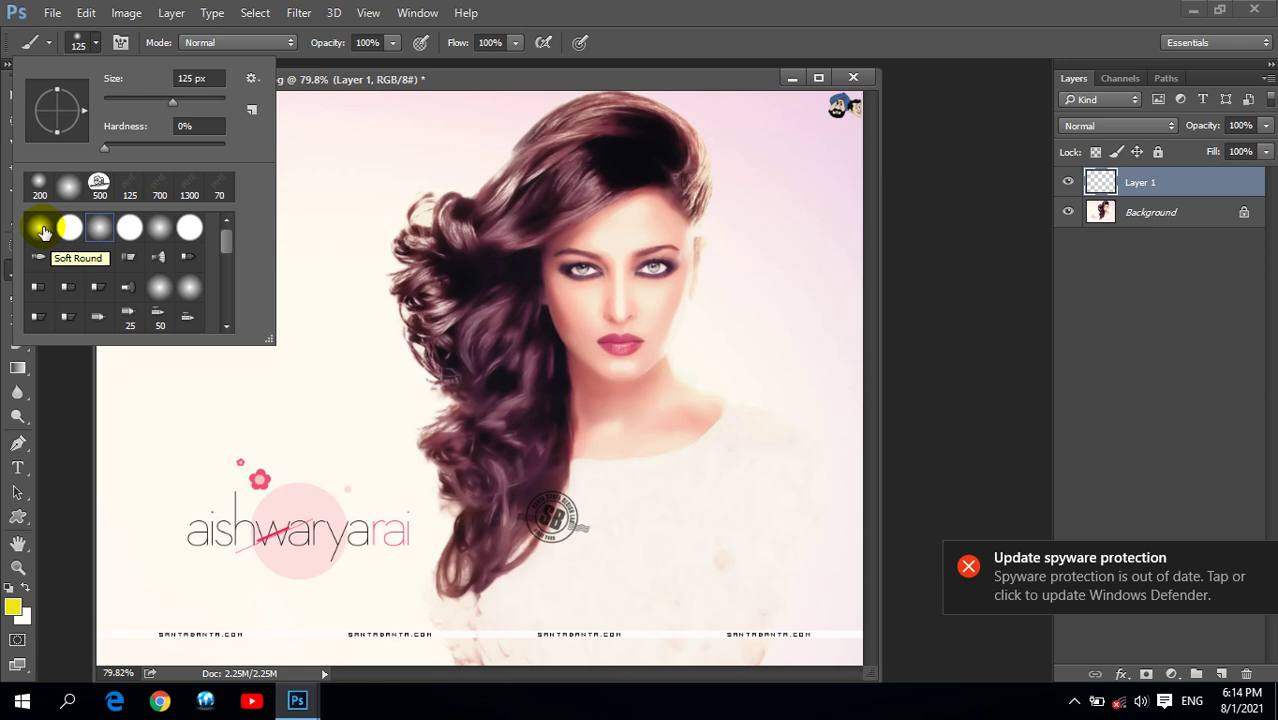
double_click(42, 232)
left_click(470, 279)
key("bracketleft")
key("bracketleft")
key("bracketleft")
key("ctrl+z")
key("bracketleft")
key("bracketleft")
Paint solid yellow over the woman's hair on Layer 1 with the 60 px brush
mouse_move(492, 466)
left_mouse_down()
mouse_move(497, 408)
mouse_move(456, 288)
mouse_move(503, 200)
mouse_move(614, 127)
mouse_move(530, 215)
mouse_move(665, 130)
mouse_move(670, 160)
mouse_move(613, 110)
mouse_move(579, 117)
mouse_move(420, 260)
mouse_move(463, 239)
mouse_move(425, 285)
mouse_move(445, 345)
mouse_move(487, 242)
mouse_move(533, 371)
mouse_move(505, 550)
mouse_move(474, 391)
mouse_move(434, 337)
mouse_move(448, 234)
mouse_move(551, 134)
mouse_move(605, 120)
mouse_move(640, 151)
mouse_move(508, 234)
mouse_move(602, 163)
mouse_move(669, 155)
mouse_move(665, 128)
mouse_move(553, 191)
mouse_move(457, 222)
mouse_move(485, 514)
mouse_move(476, 551)
mouse_move(548, 474)
mouse_move(508, 337)
mouse_move(528, 465)
mouse_move(488, 331)
mouse_move(435, 378)
left_mouse_up()
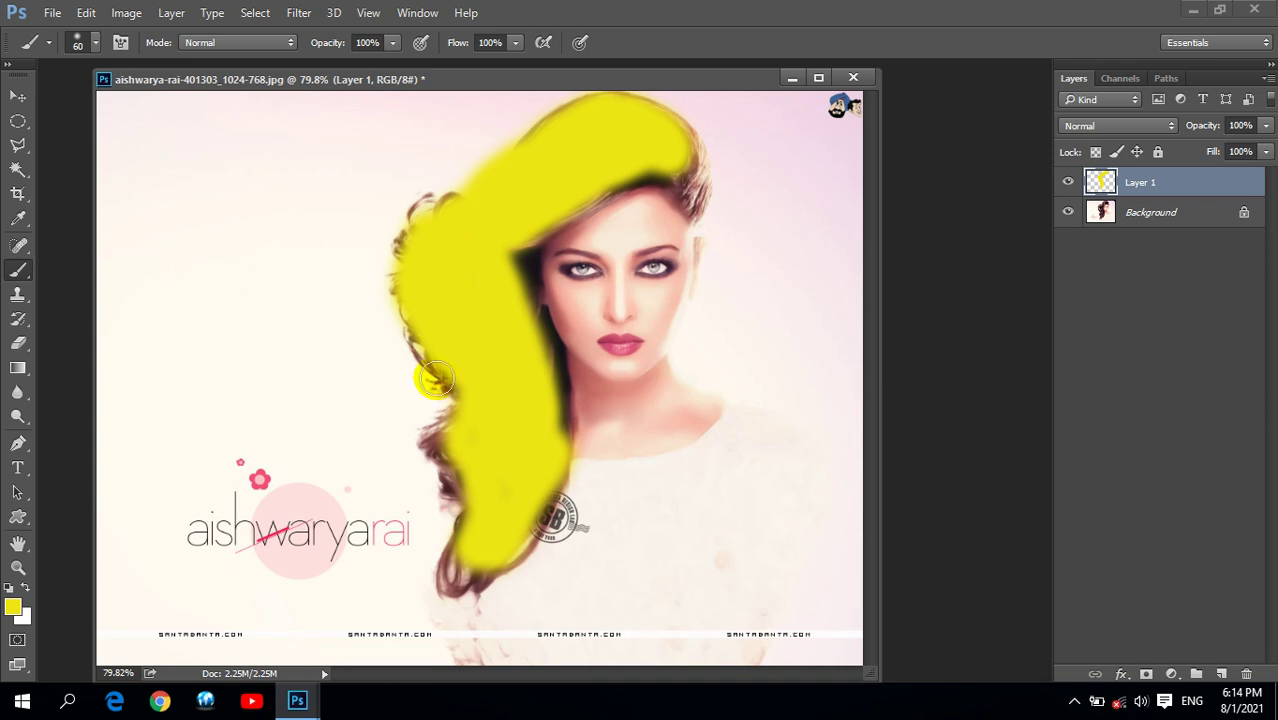
left_click(1107, 127)
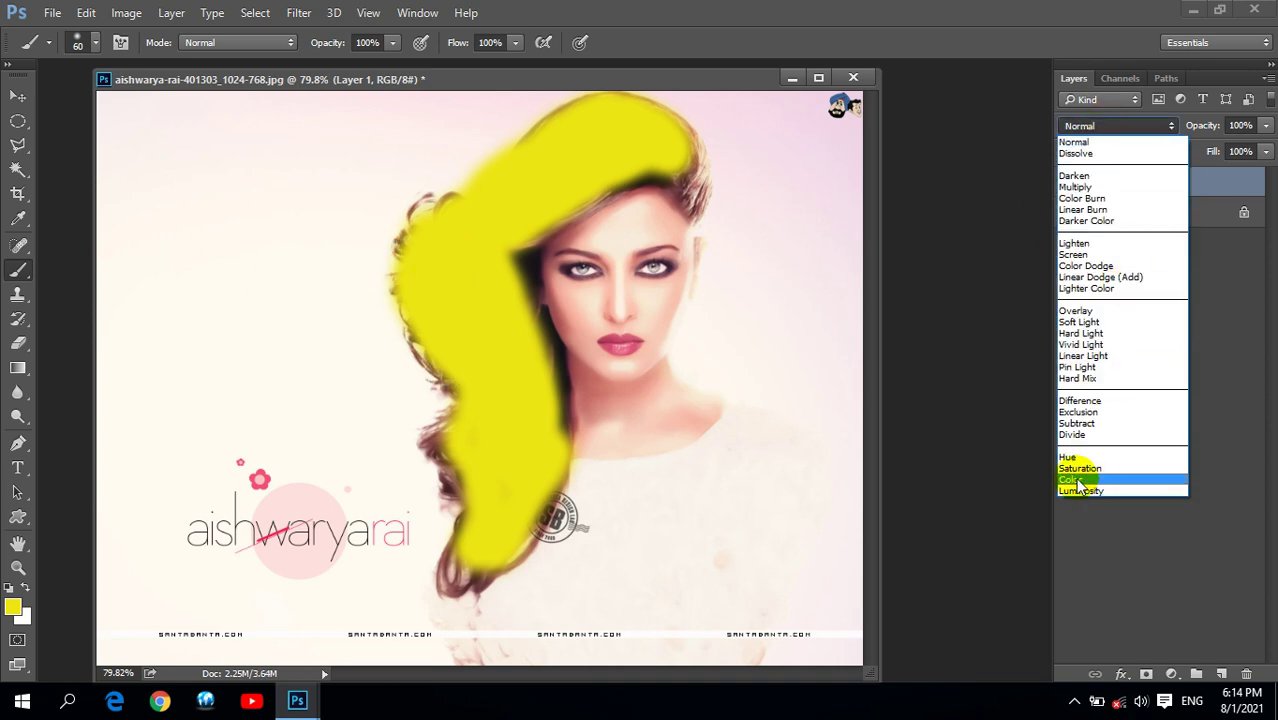
Change Layer 1's blending mode to Color so the yellow tints the hair
left_click(1078, 481)
left_click_drag(819, 354, 845, 350)
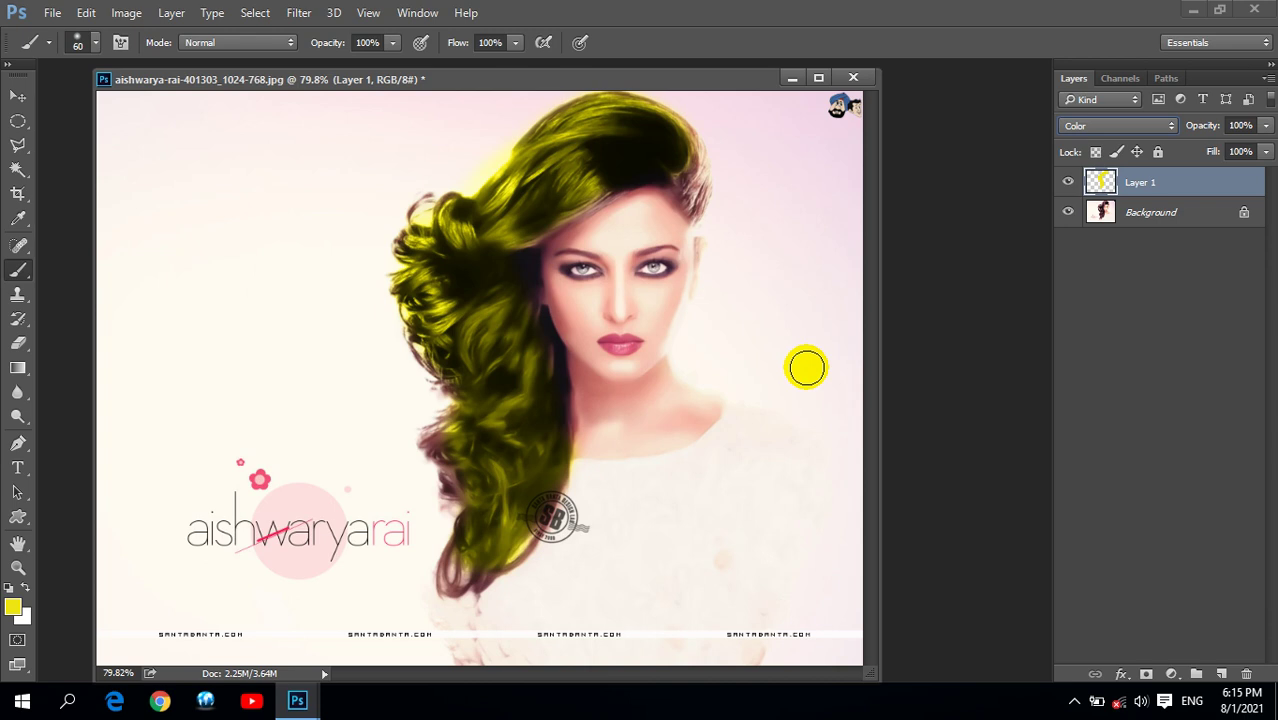
Switch from the Move Tool to the Pencil Tool in the brush flyout
left_click(18, 96)
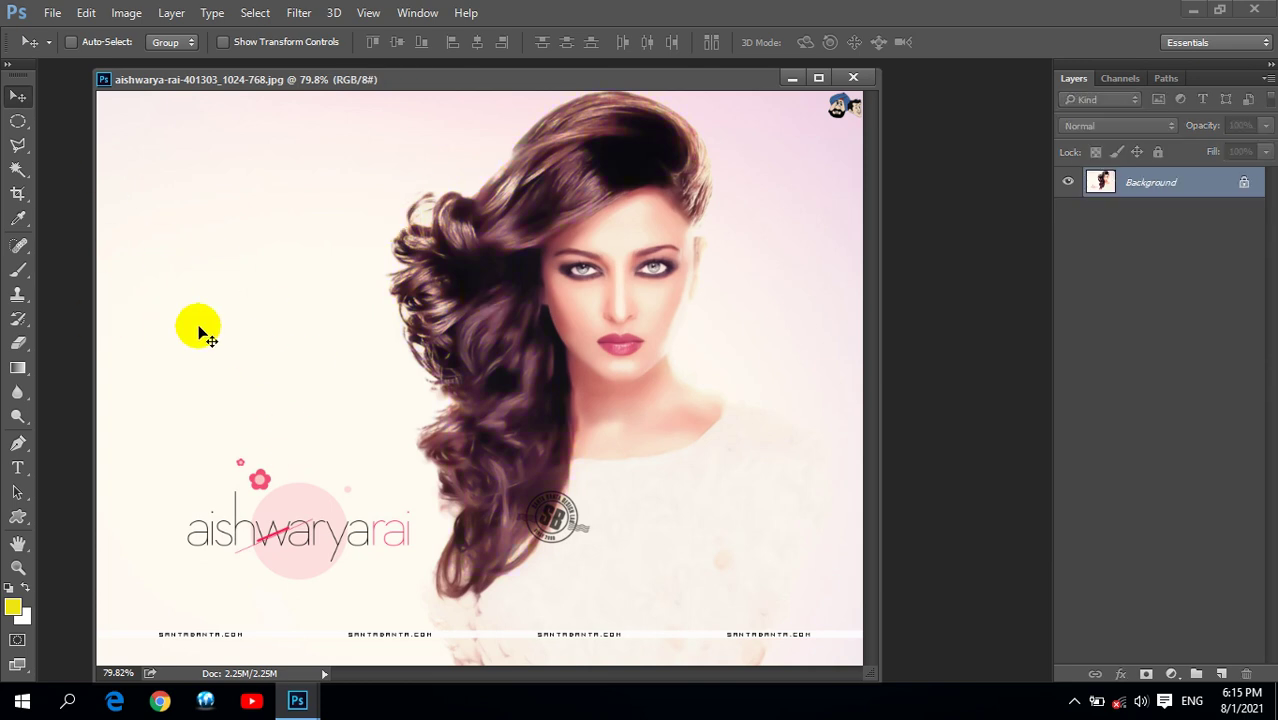
left_click(20, 272)
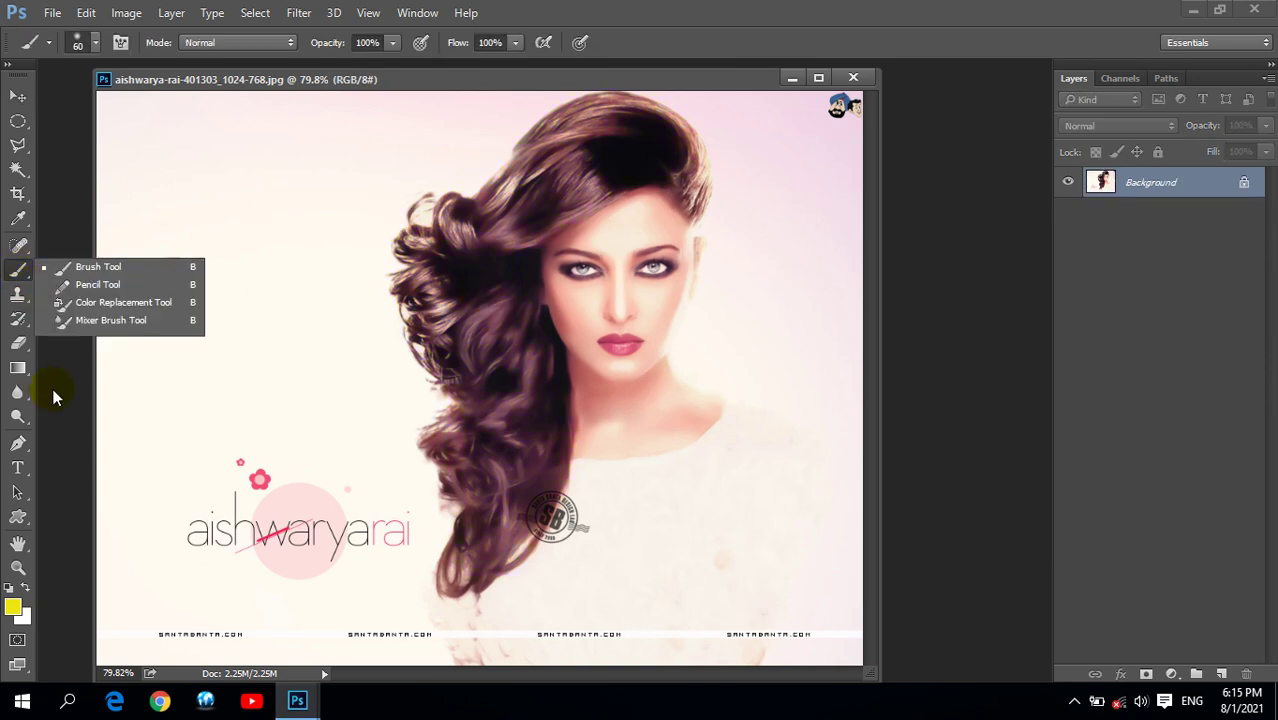
left_click(98, 284)
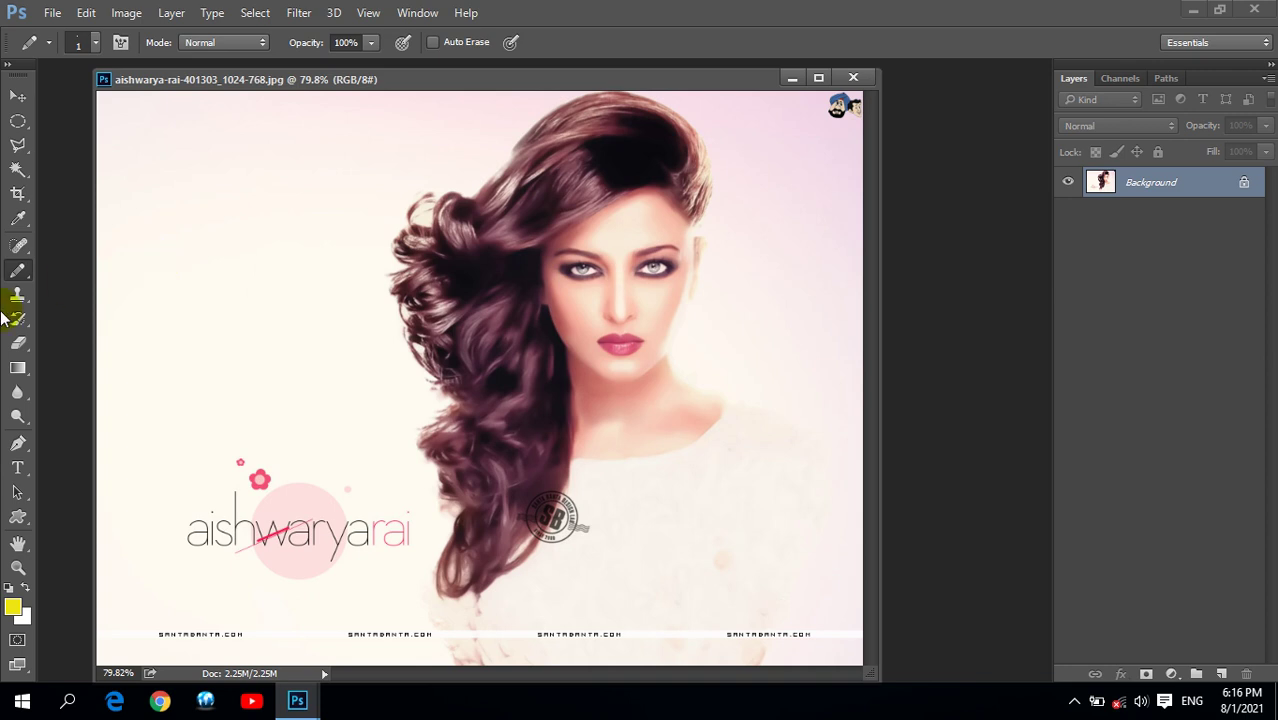
Give the Pencil Tool a 1 px hard round tip
right_click(21, 268)
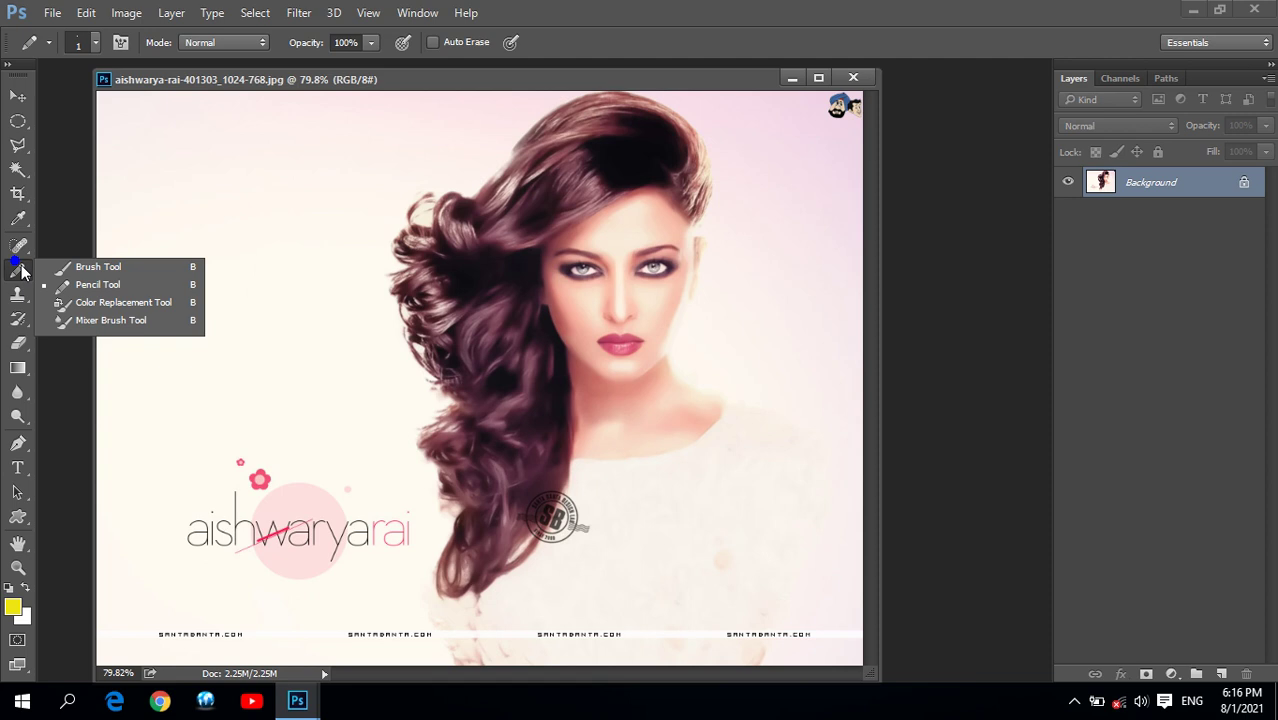
left_click(117, 287)
left_click(95, 43)
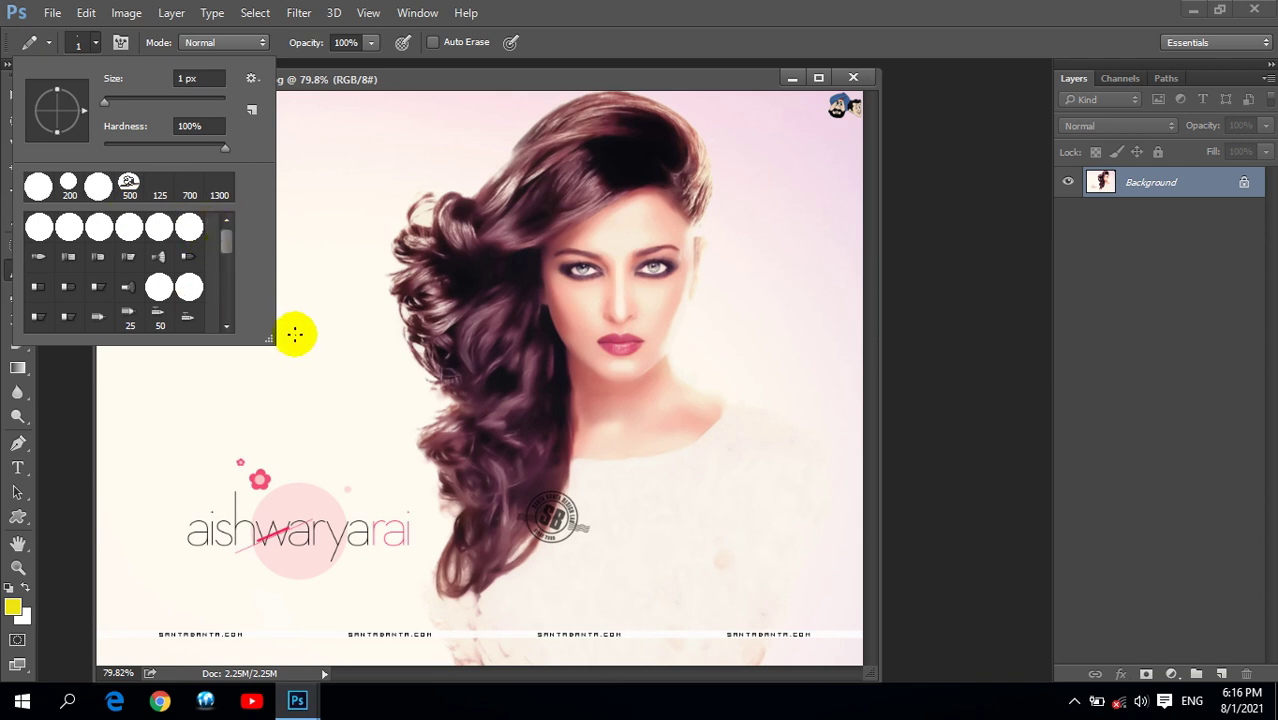
mouse_move(228, 240)
left_mouse_down()
mouse_move(240, 300)
mouse_move(235, 237)
left_mouse_up()
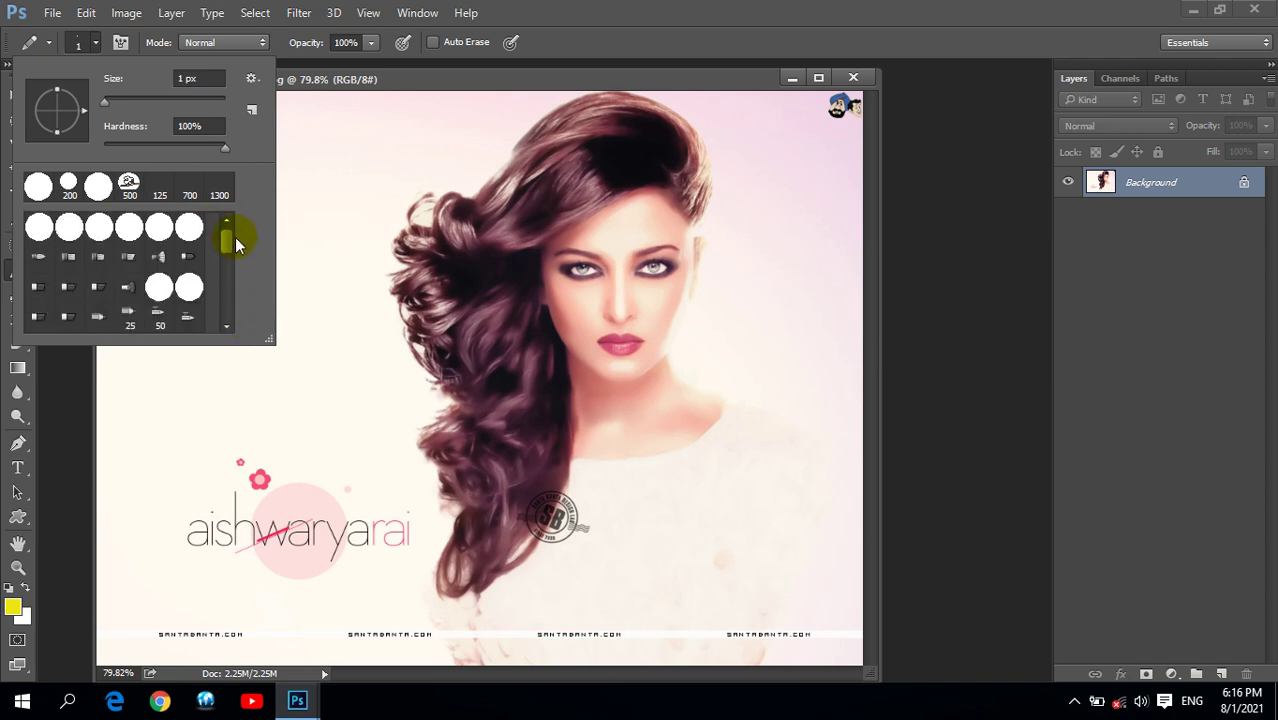
double_click(38, 187)
left_click(210, 216)
Set the foreground colour to black, 000000
left_click(13, 605)
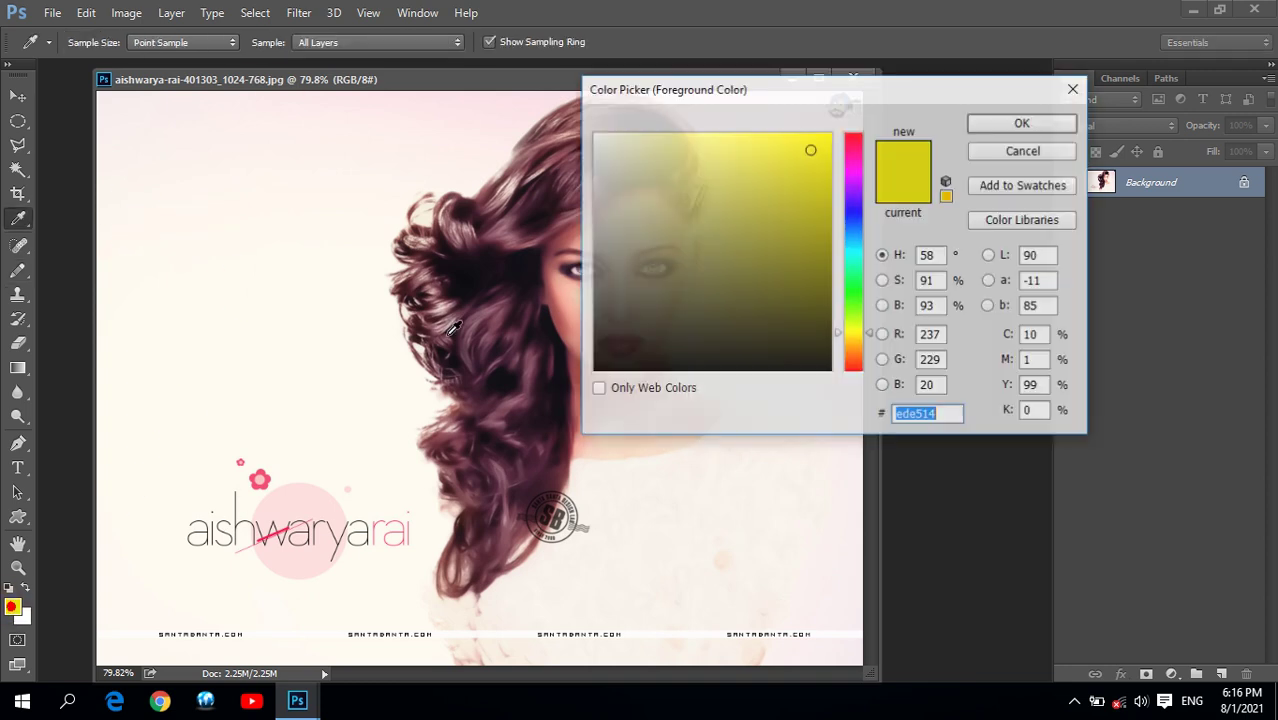
type("000000")
left_click(1021, 122)
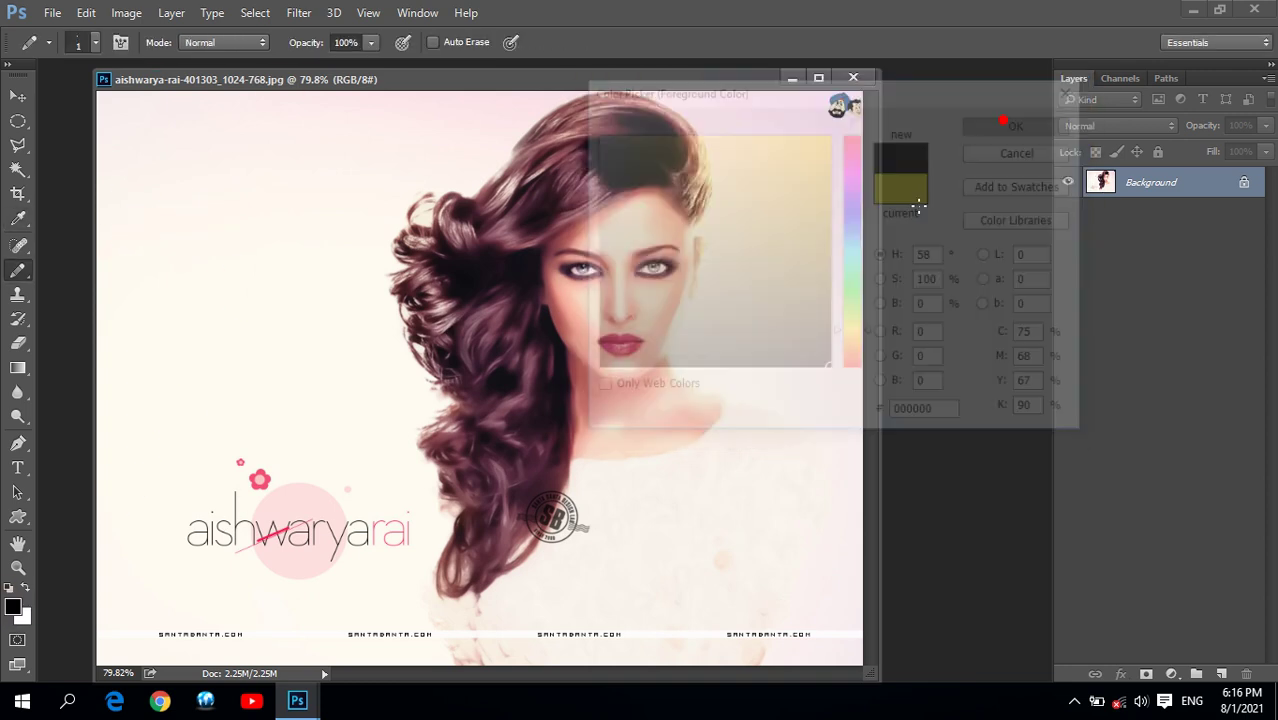
Draw four black test pencil lines on the portrait, then undo them all
left_click_drag(257, 141, 95, 371)
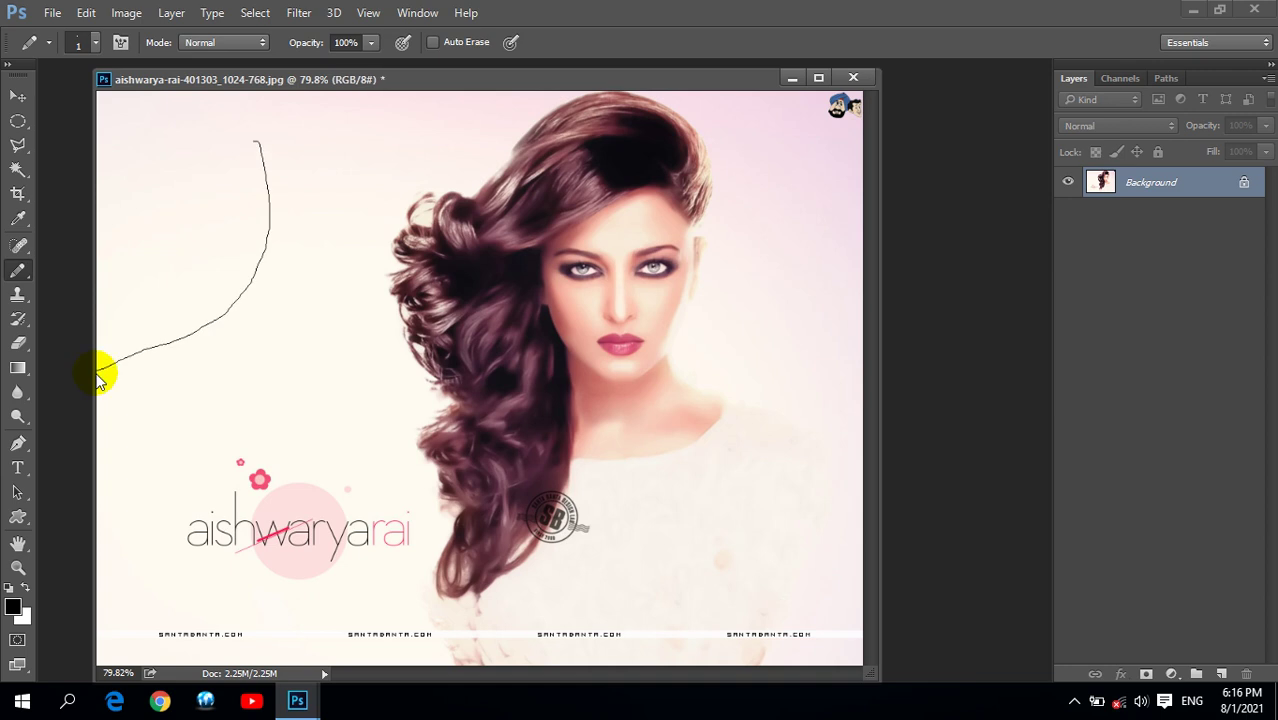
left_click_drag(284, 318, 470, 518)
left_click_drag(358, 240, 440, 346)
left_click_drag(195, 212, 395, 374)
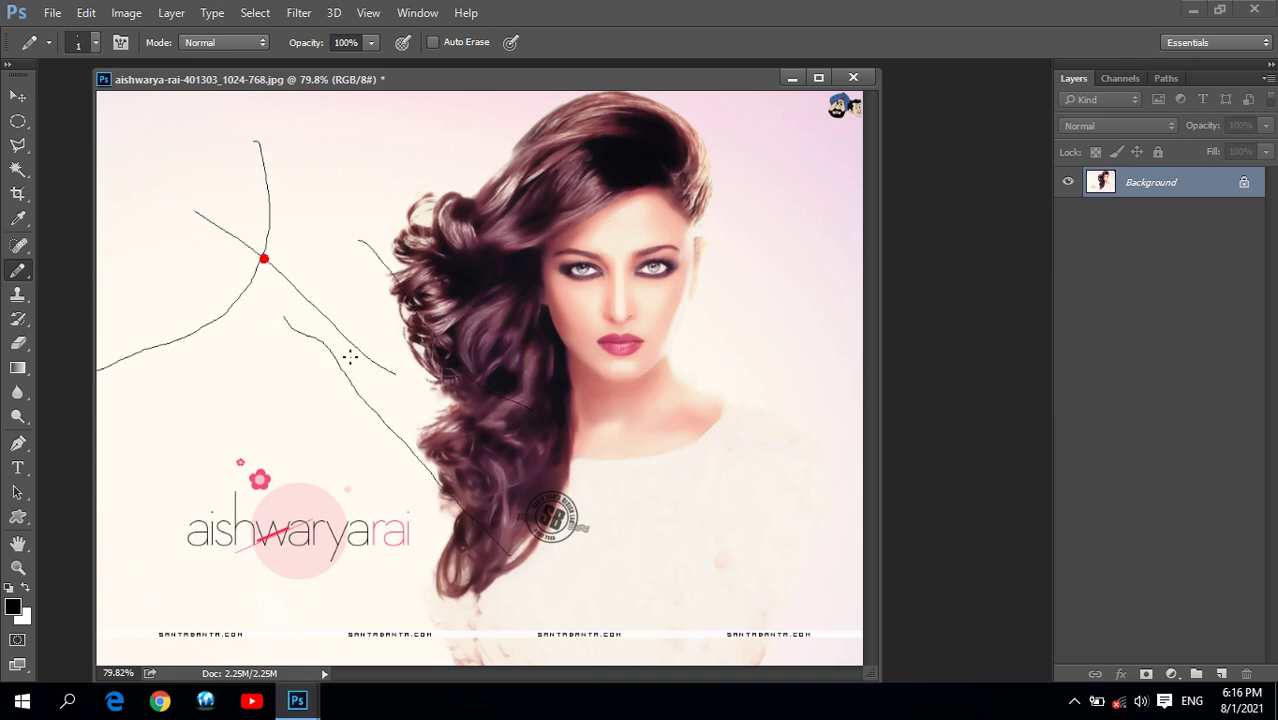
key("ctrl+alt+z")
key("ctrl+alt+z")
key("ctrl+alt+z")
key("ctrl+alt+z")
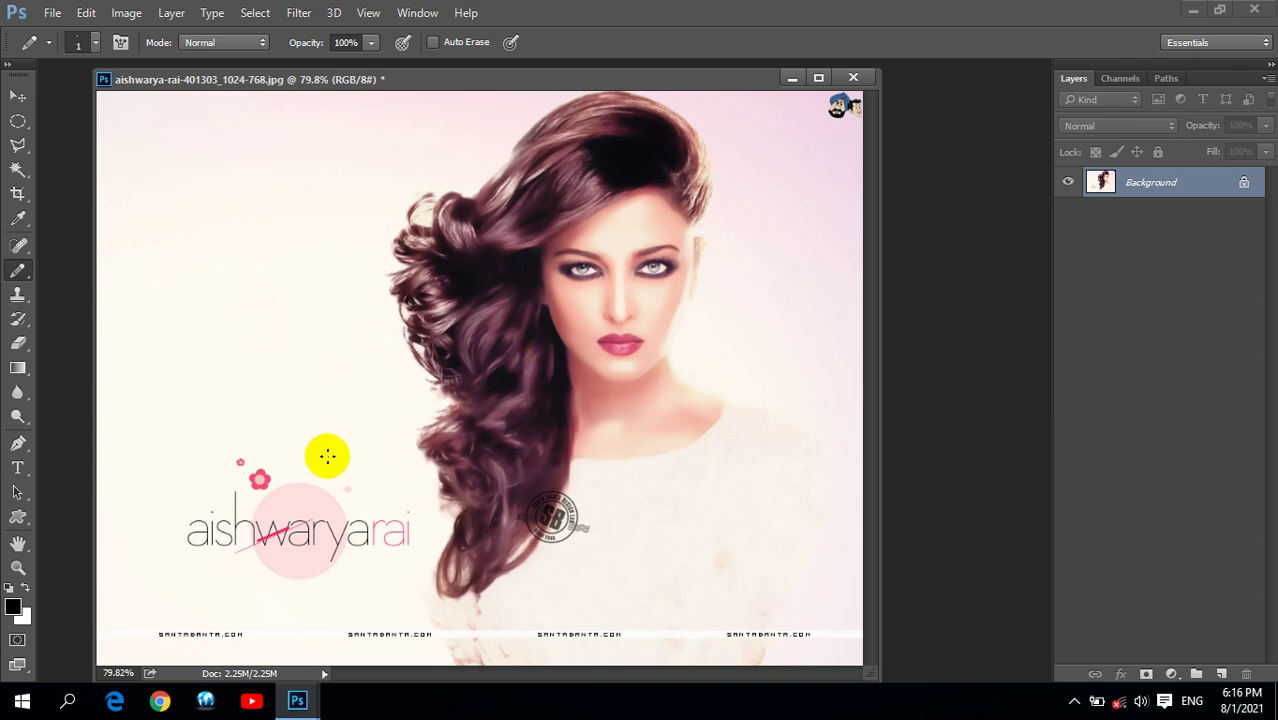
right_click(18, 270)
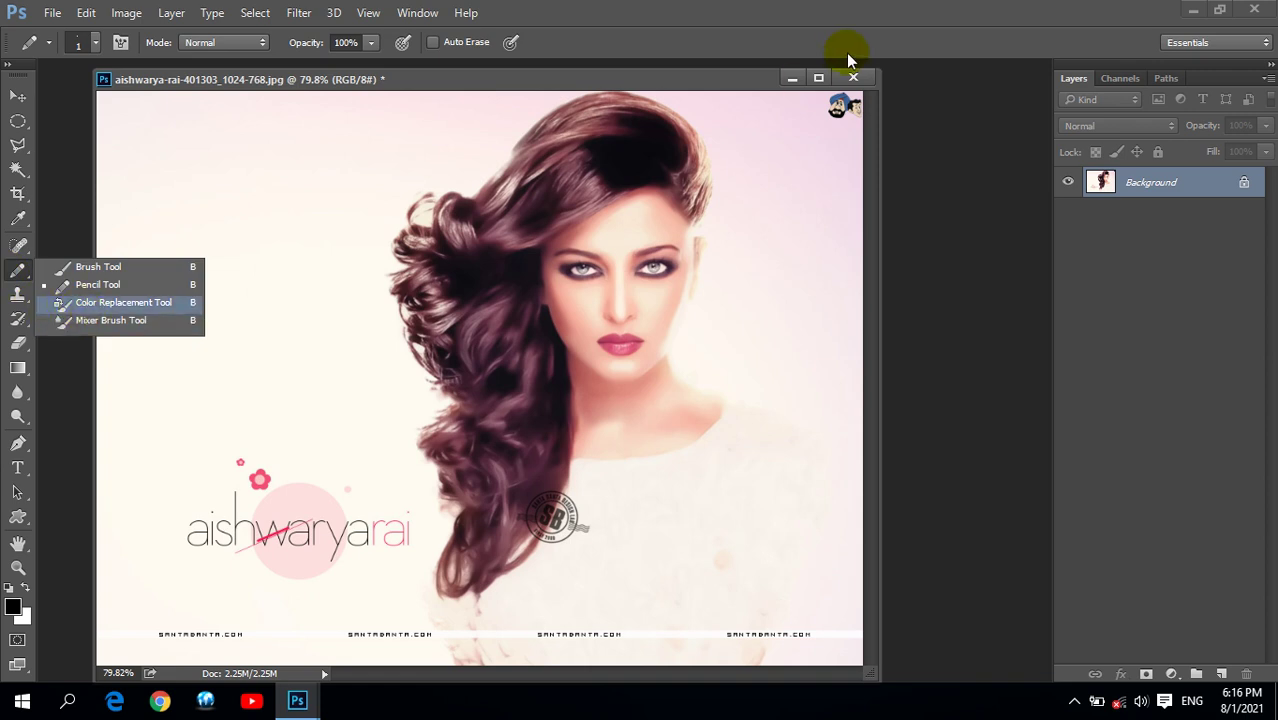
Close the first portrait without saving and open the sonakshi teddy-hoodie JPG
left_click(859, 77)
left_click(645, 286)
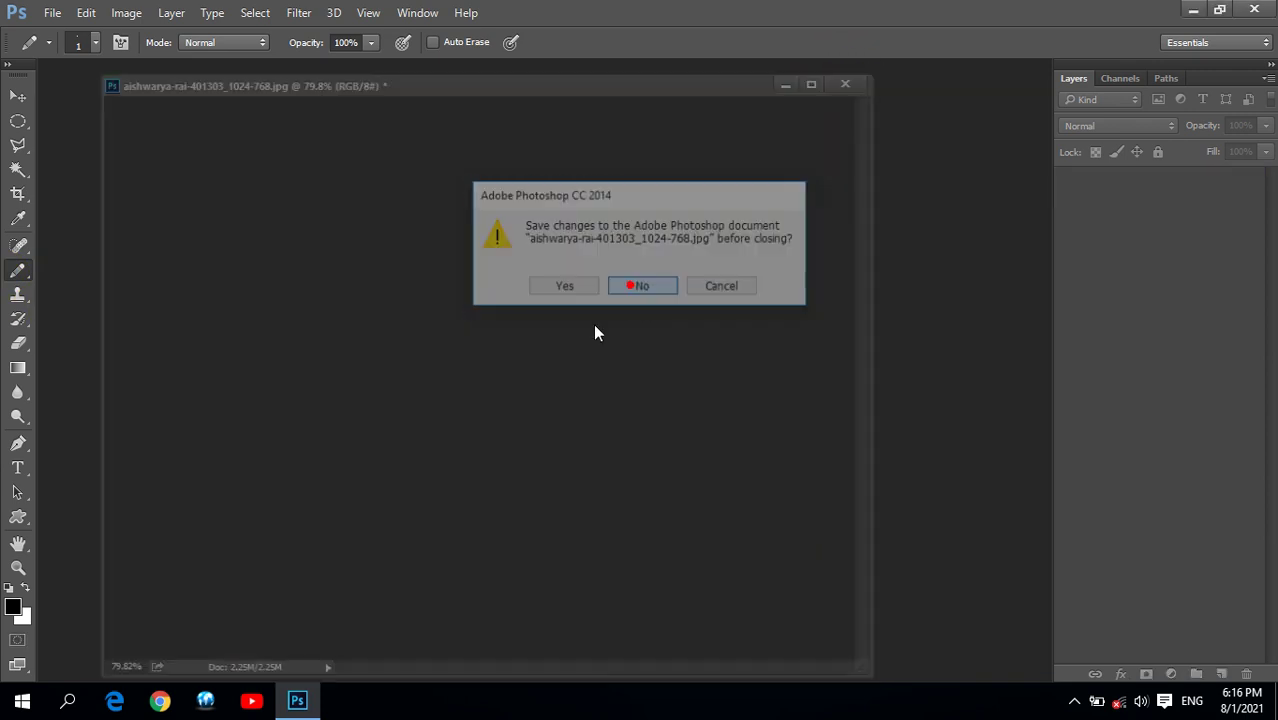
double_click(439, 230)
mouse_move(917, 239)
left_mouse_down()
mouse_move(907, 400)
mouse_move(921, 412)
left_mouse_up()
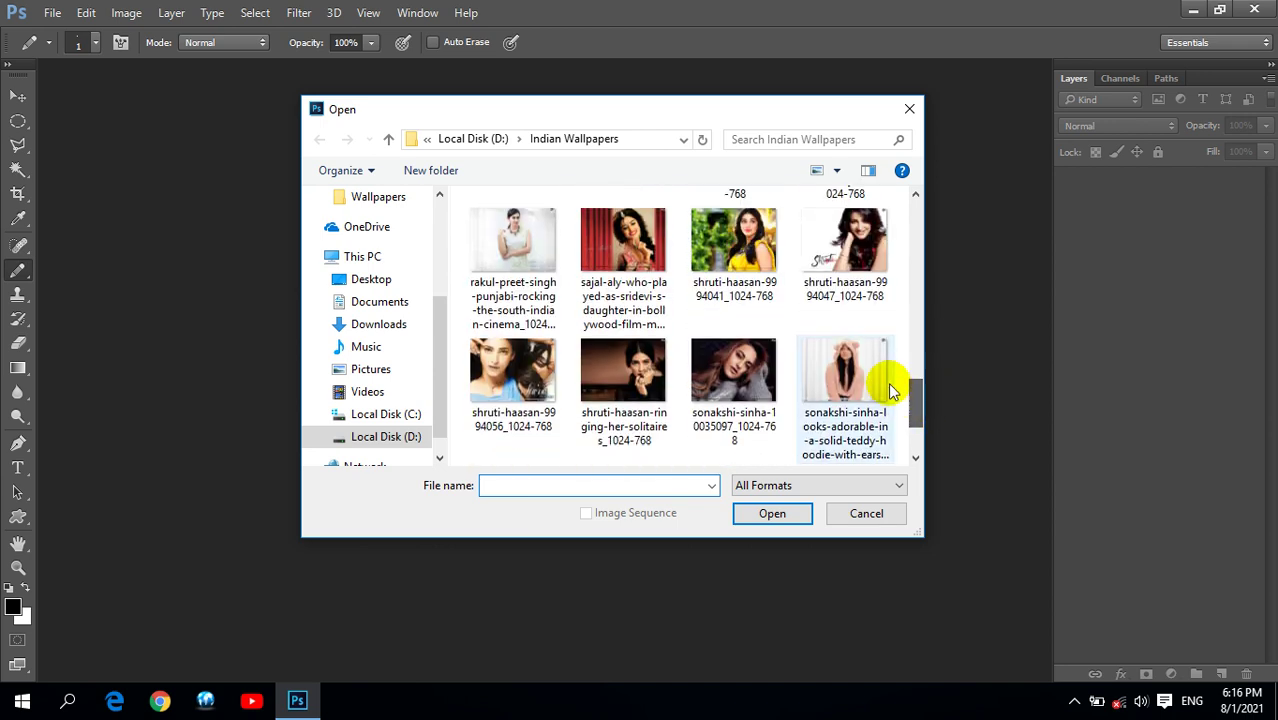
left_click(875, 390)
left_click(769, 516)
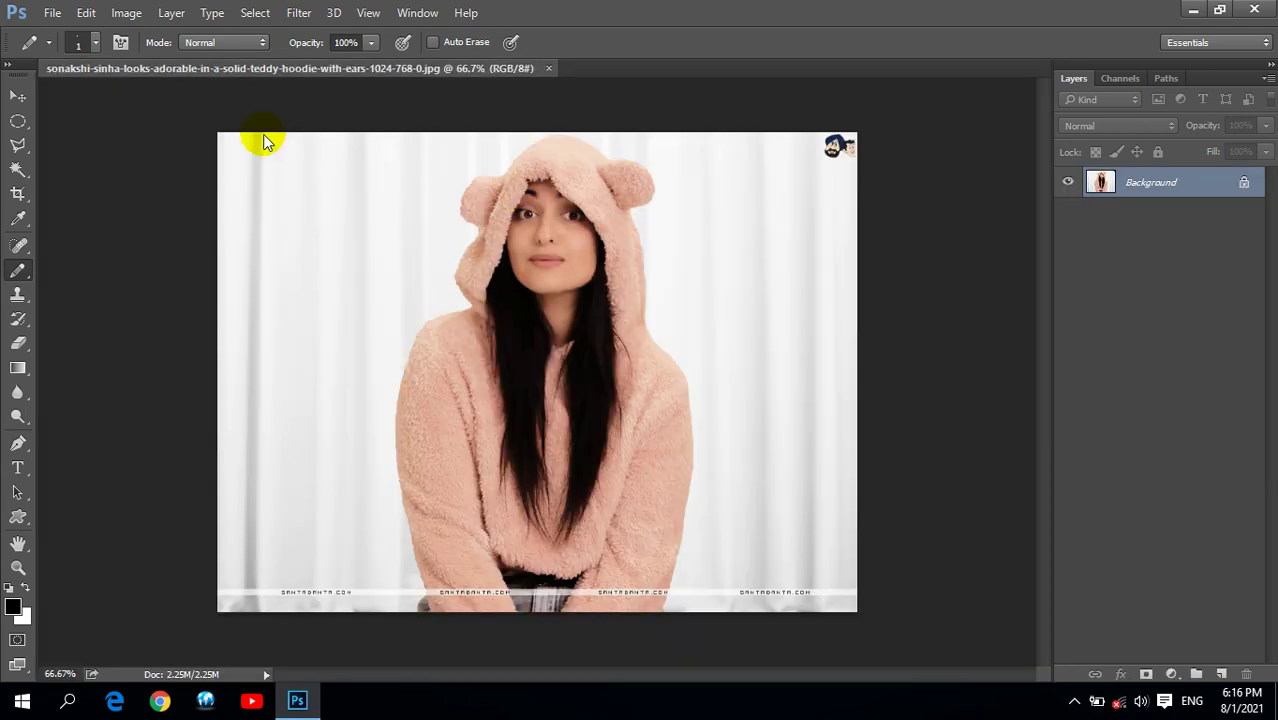
Float the teddy-hoodie photo in its own window and zoom it to Fit Screen
mouse_move(229, 69)
left_mouse_down()
mouse_move(402, 120)
mouse_move(563, 125)
left_mouse_up()
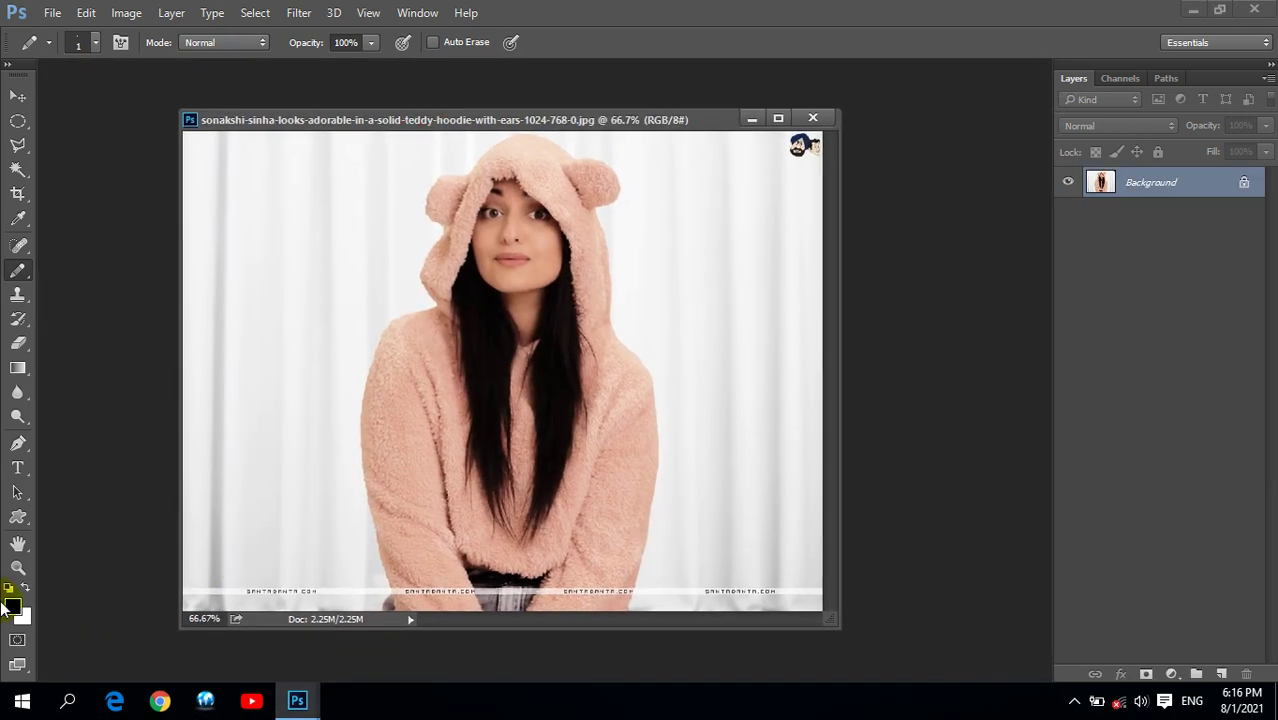
left_click(20, 570)
left_click(537, 42)
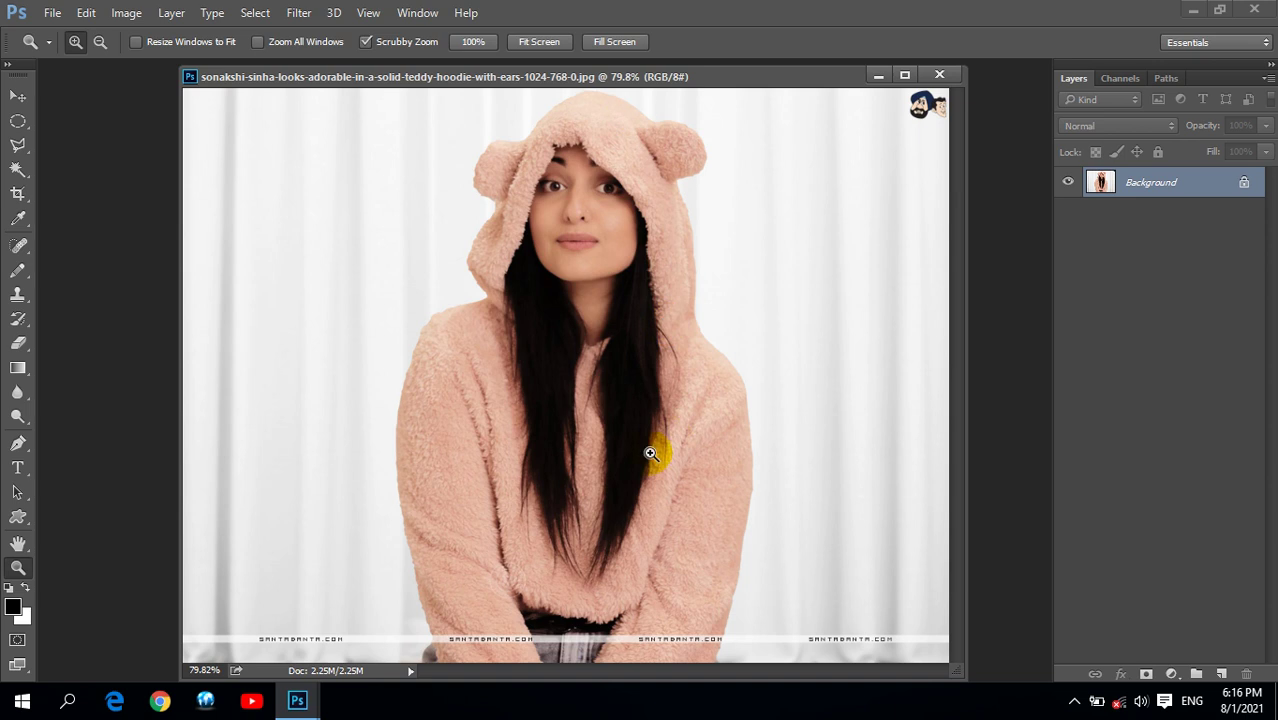
Select the Color Replacement Tool with bright red as the foreground colour
left_click(18, 250)
left_click(22, 272)
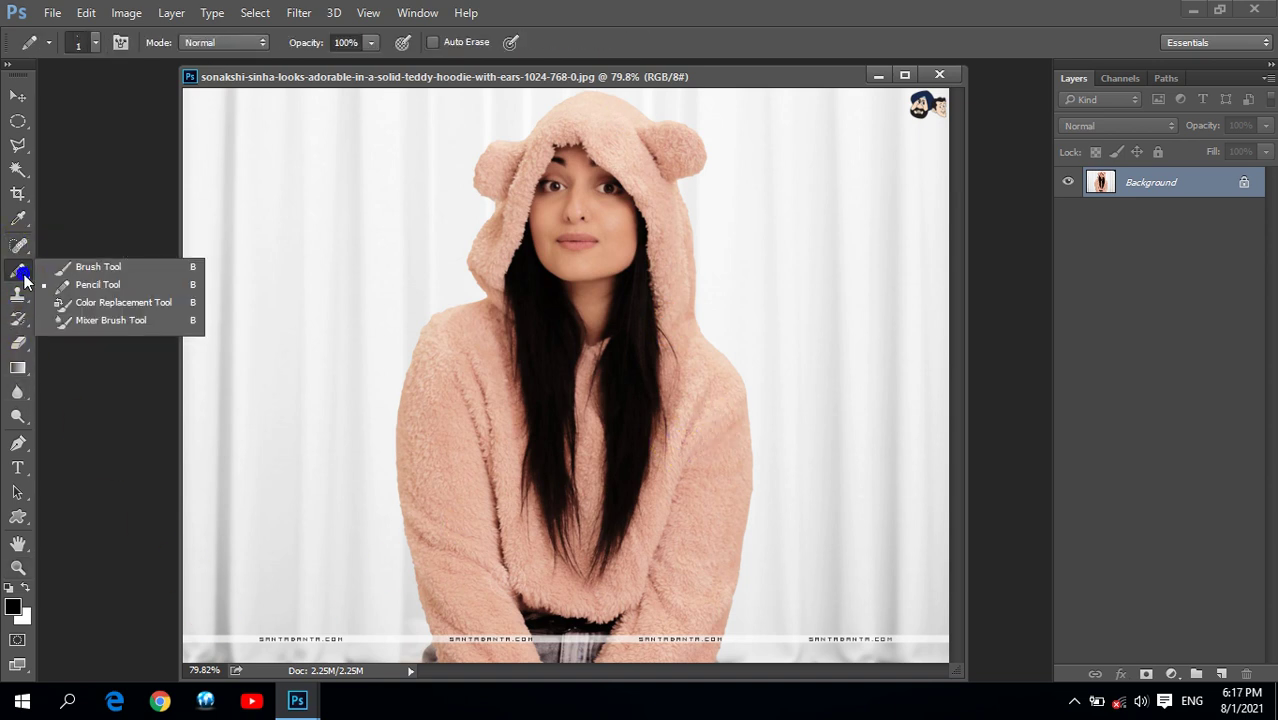
left_click(94, 302)
left_click(14, 605)
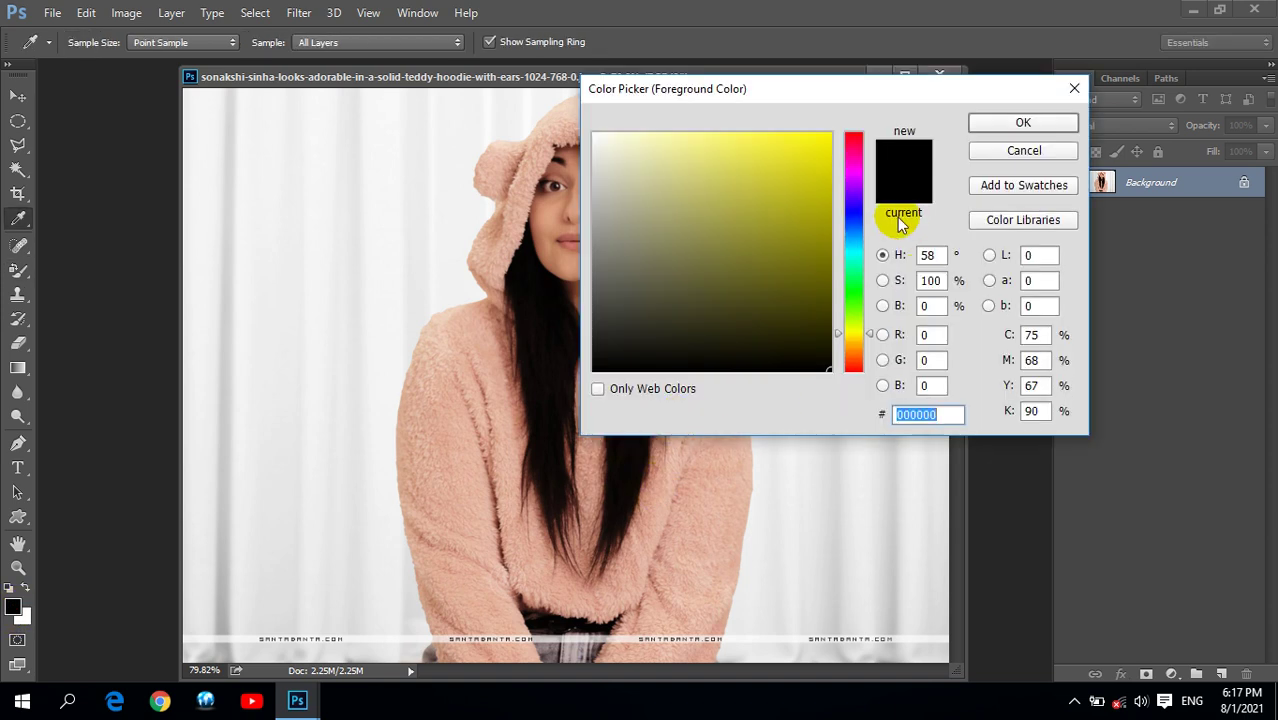
left_click(853, 140)
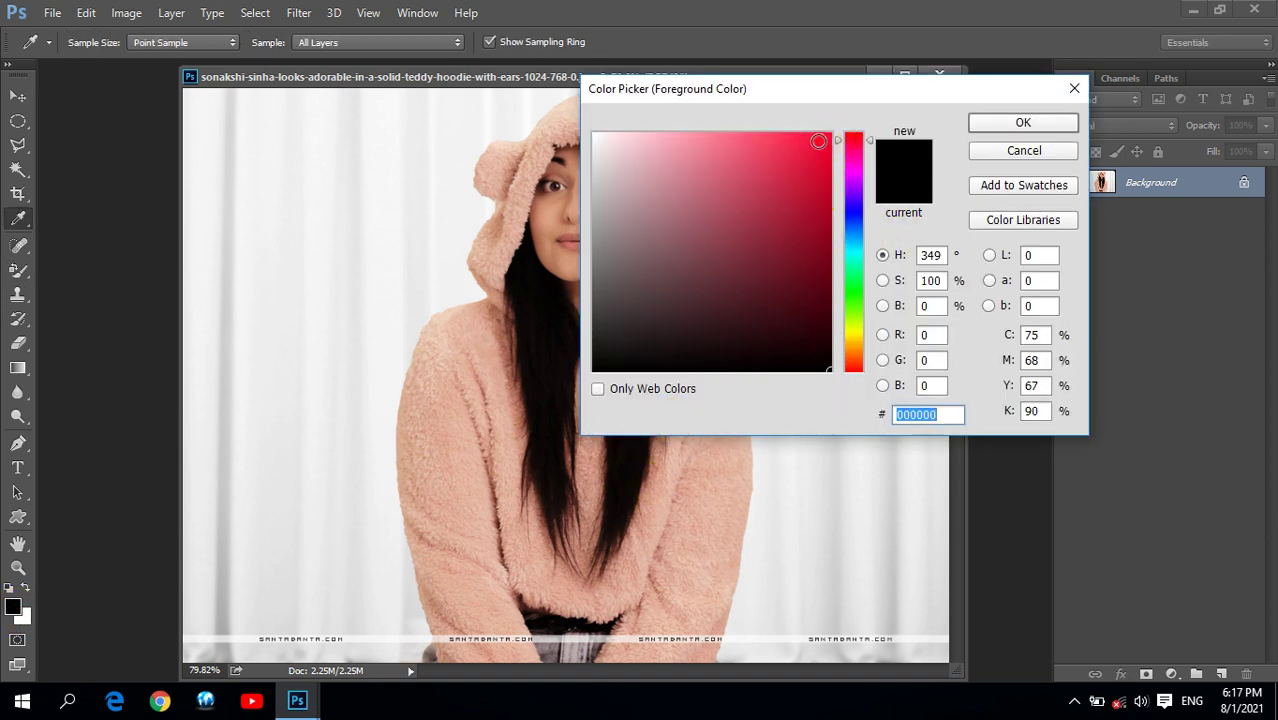
left_click(829, 134)
left_click(1030, 122)
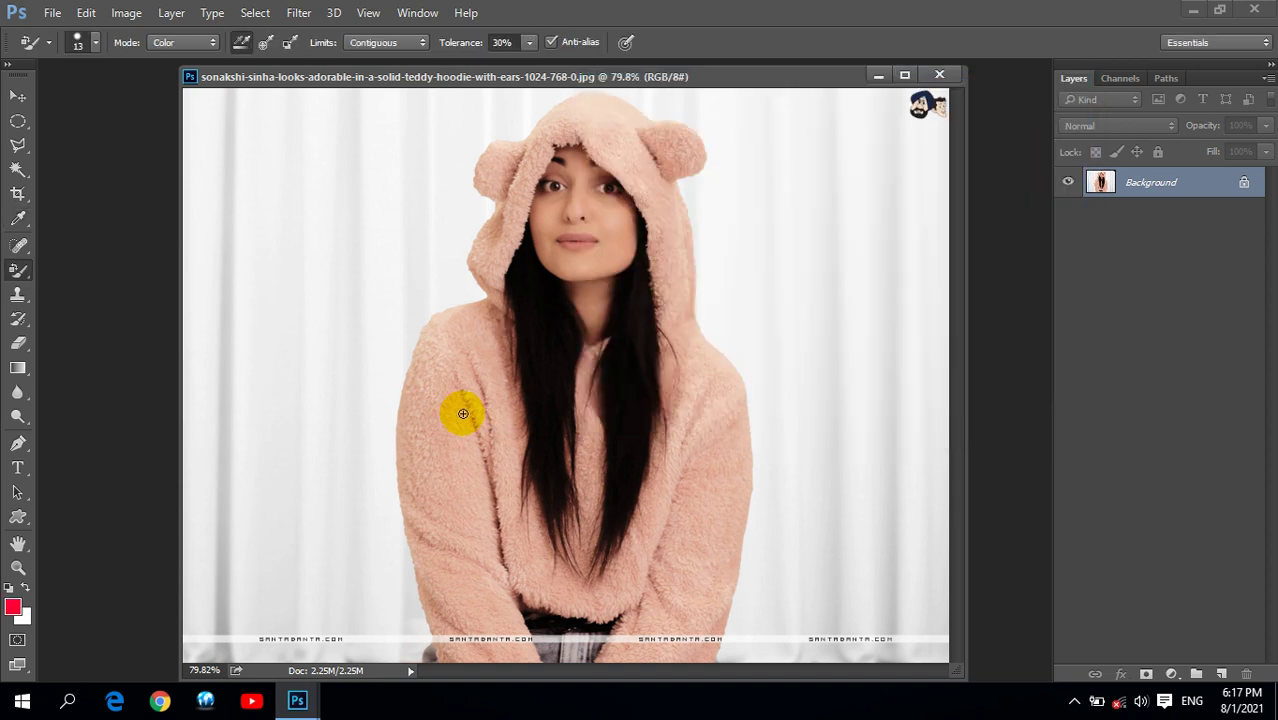
mouse_move(446, 421)
left_mouse_down()
mouse_move(439, 480)
mouse_move(465, 403)
mouse_move(448, 331)
mouse_move(483, 322)
mouse_move(448, 331)
mouse_move(419, 379)
mouse_move(414, 514)
mouse_move(407, 428)
mouse_move(456, 605)
mouse_move(485, 542)
mouse_move(485, 590)
mouse_move(530, 660)
mouse_move(479, 606)
mouse_move(482, 665)
mouse_move(424, 561)
mouse_move(456, 622)
mouse_move(434, 633)
mouse_move(422, 588)
left_mouse_up()
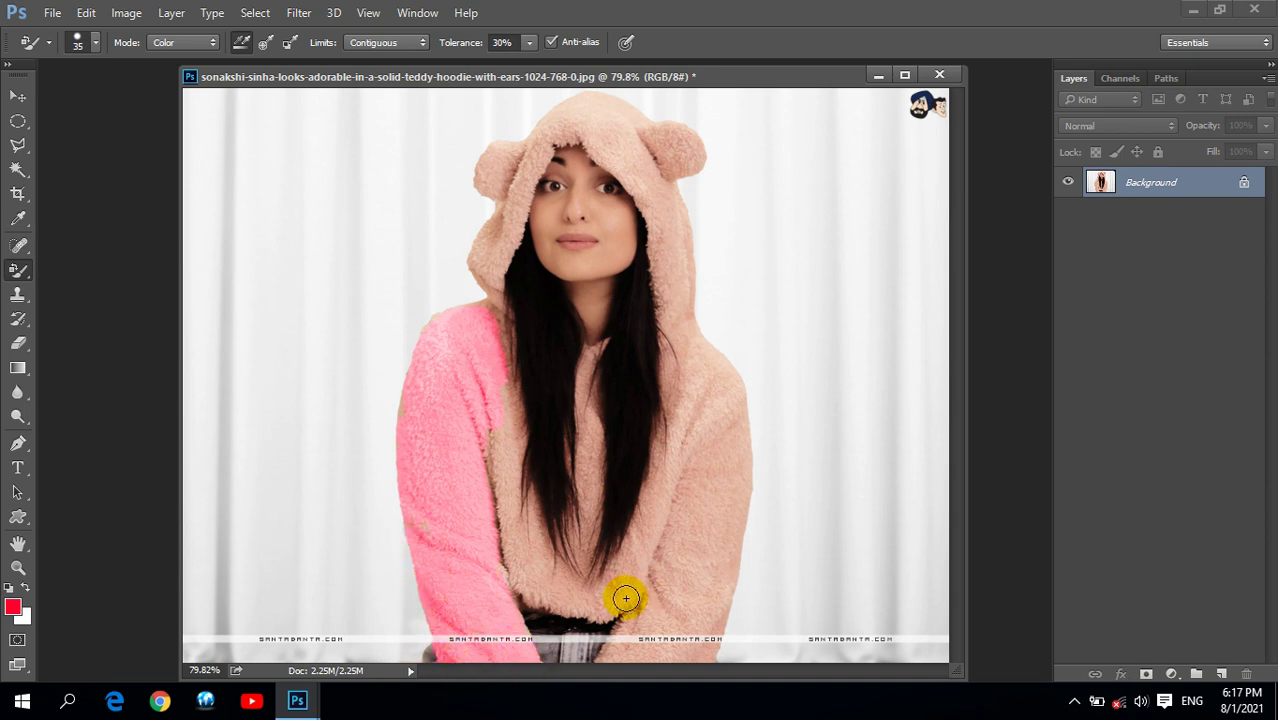
mouse_move(703, 504)
left_mouse_down()
mouse_move(705, 379)
mouse_move(727, 551)
mouse_move(689, 559)
mouse_move(679, 520)
mouse_move(648, 662)
mouse_move(708, 582)
mouse_move(712, 637)
mouse_move(648, 593)
mouse_move(525, 595)
mouse_move(628, 599)
mouse_move(491, 519)
mouse_move(496, 411)
mouse_move(502, 579)
mouse_move(448, 456)
mouse_move(639, 191)
mouse_move(685, 200)
mouse_move(609, 90)
mouse_move(499, 168)
mouse_move(522, 174)
mouse_move(502, 228)
mouse_move(488, 180)
mouse_move(568, 114)
mouse_move(685, 149)
mouse_move(676, 134)
mouse_move(690, 157)
mouse_move(690, 231)
mouse_move(653, 208)
mouse_move(651, 224)
mouse_move(676, 265)
mouse_move(673, 342)
mouse_move(688, 322)
mouse_move(719, 379)
mouse_move(676, 539)
mouse_move(597, 466)
mouse_move(588, 418)
mouse_move(581, 573)
left_mouse_up()
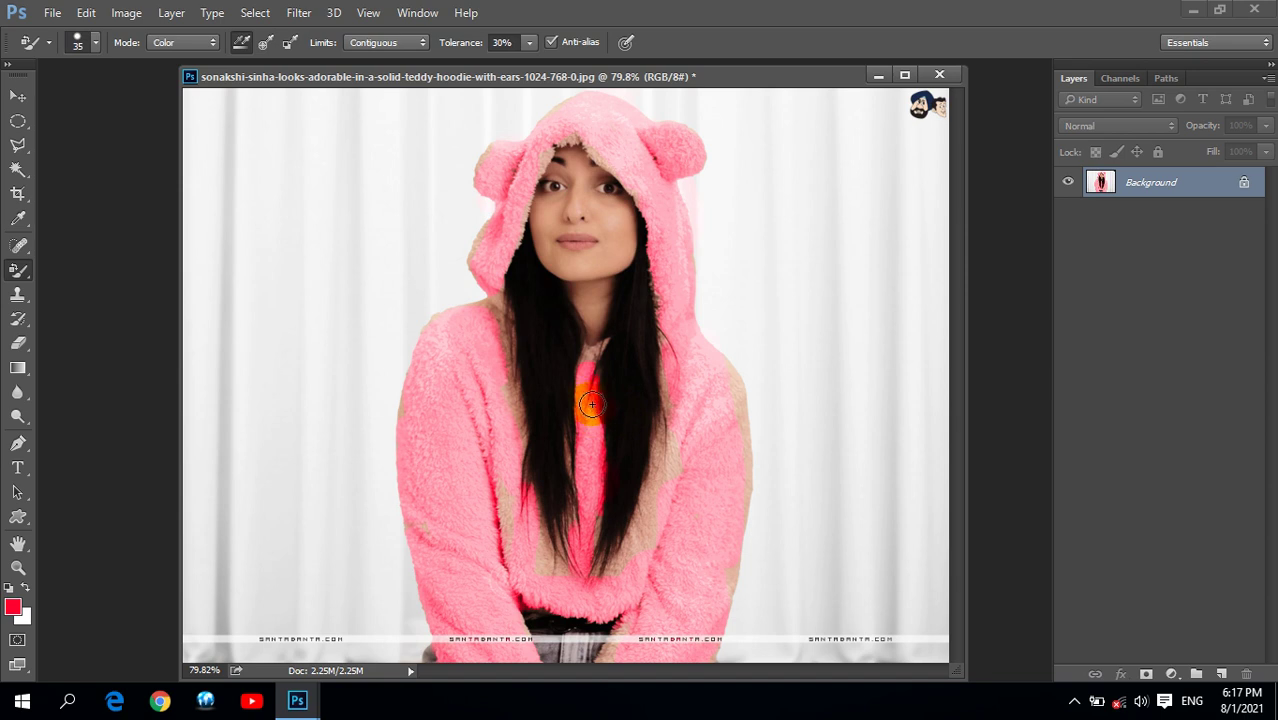
left_click_drag(596, 390, 598, 384)
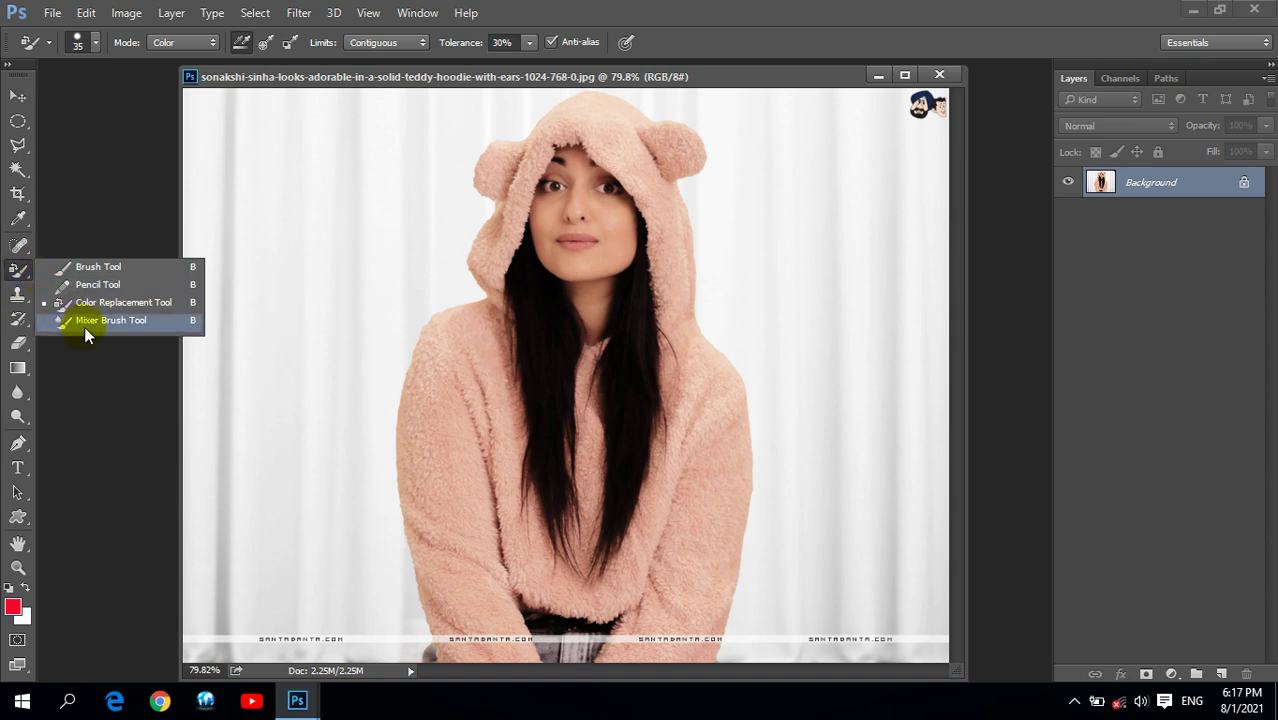
Select the Mixer Brush on the Dry preset and load it with blue
left_click(89, 325)
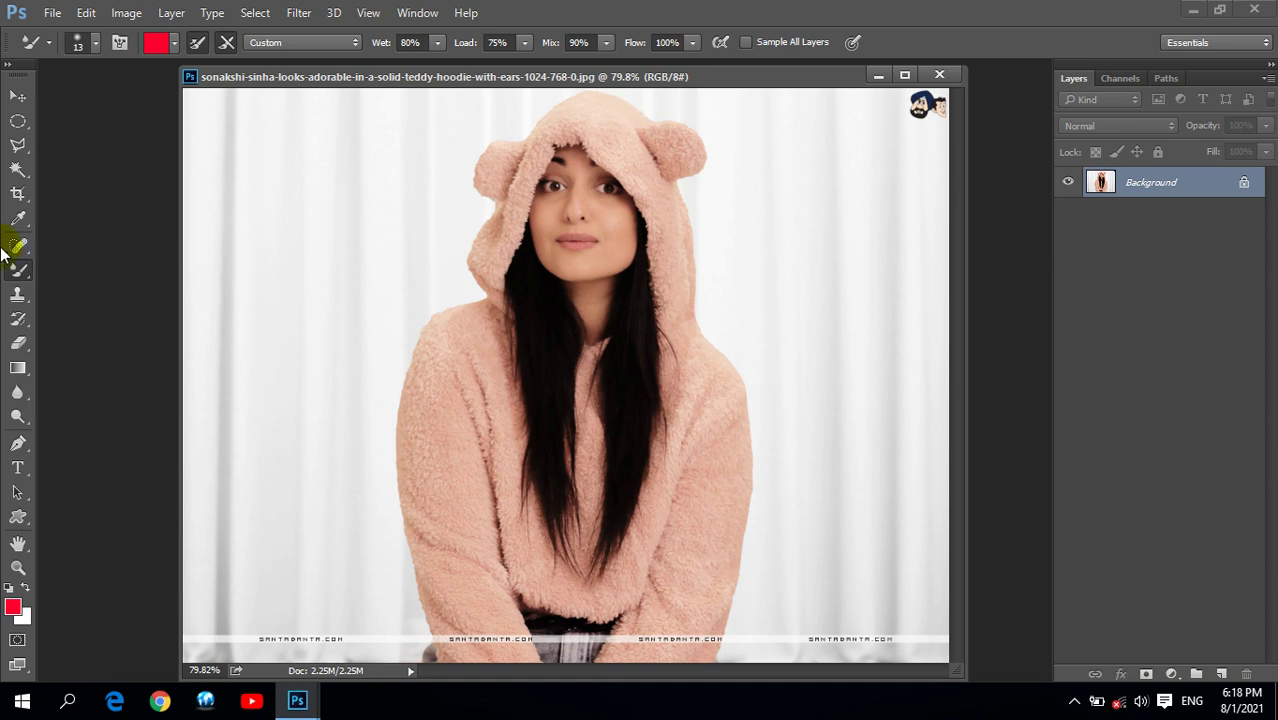
right_click(15, 280)
left_click(120, 318)
left_click(335, 39)
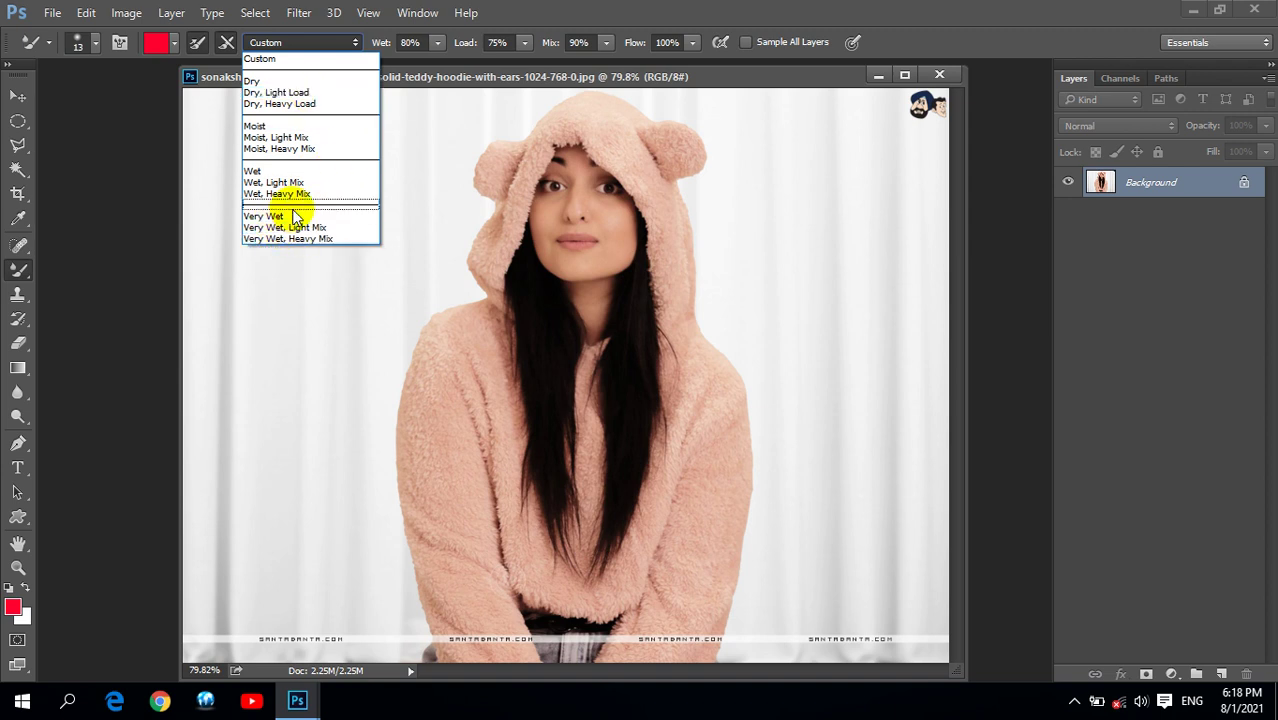
left_click(262, 81)
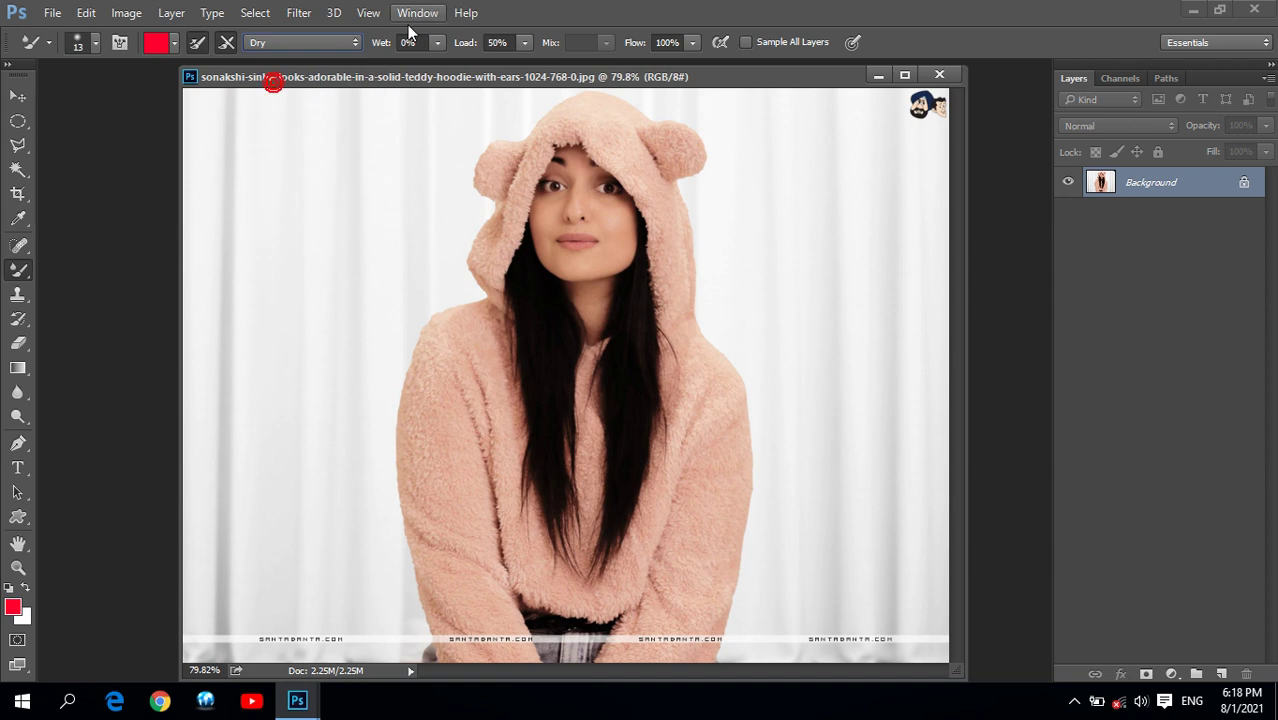
left_click(173, 43)
left_click(160, 42)
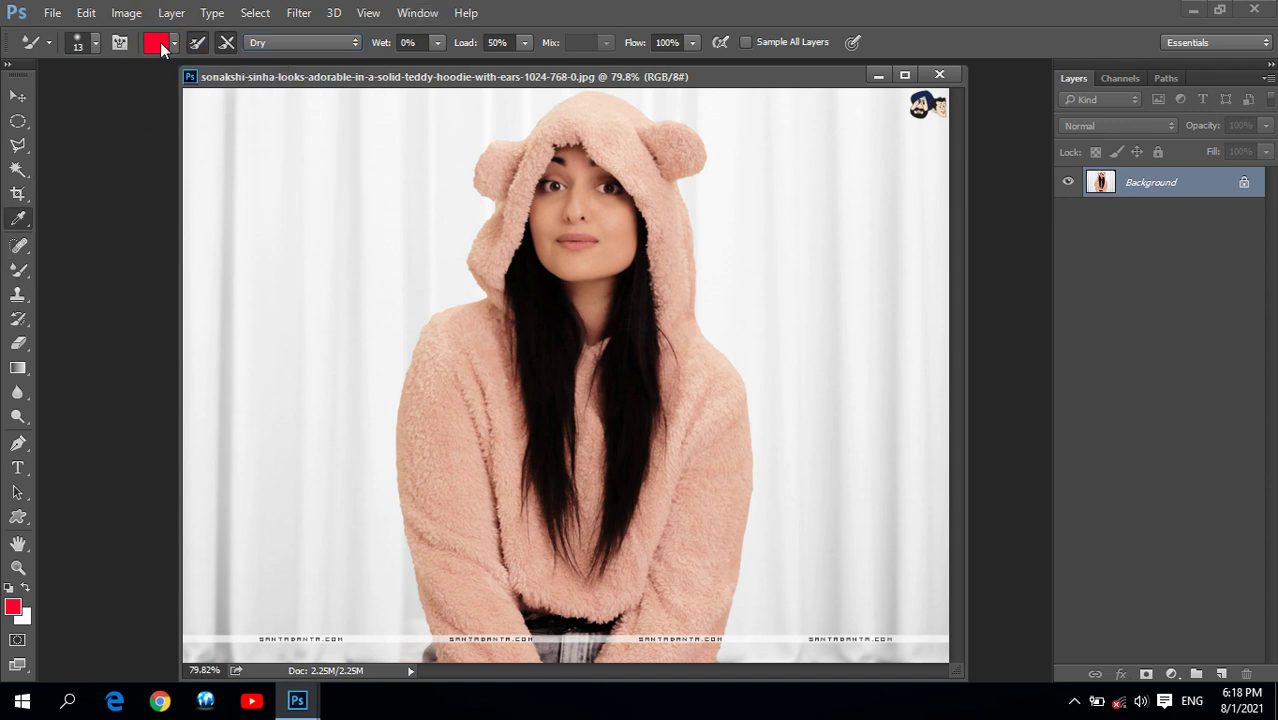
left_click(160, 42)
left_click(859, 226)
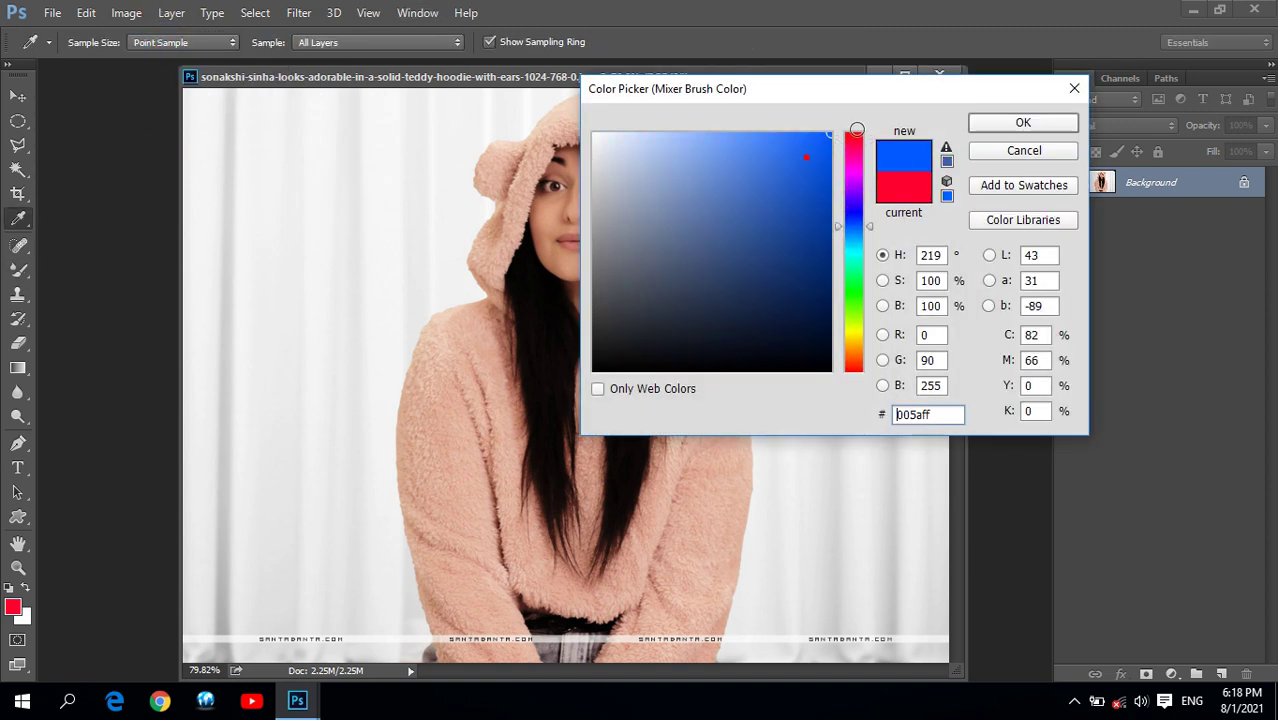
left_click(1023, 122)
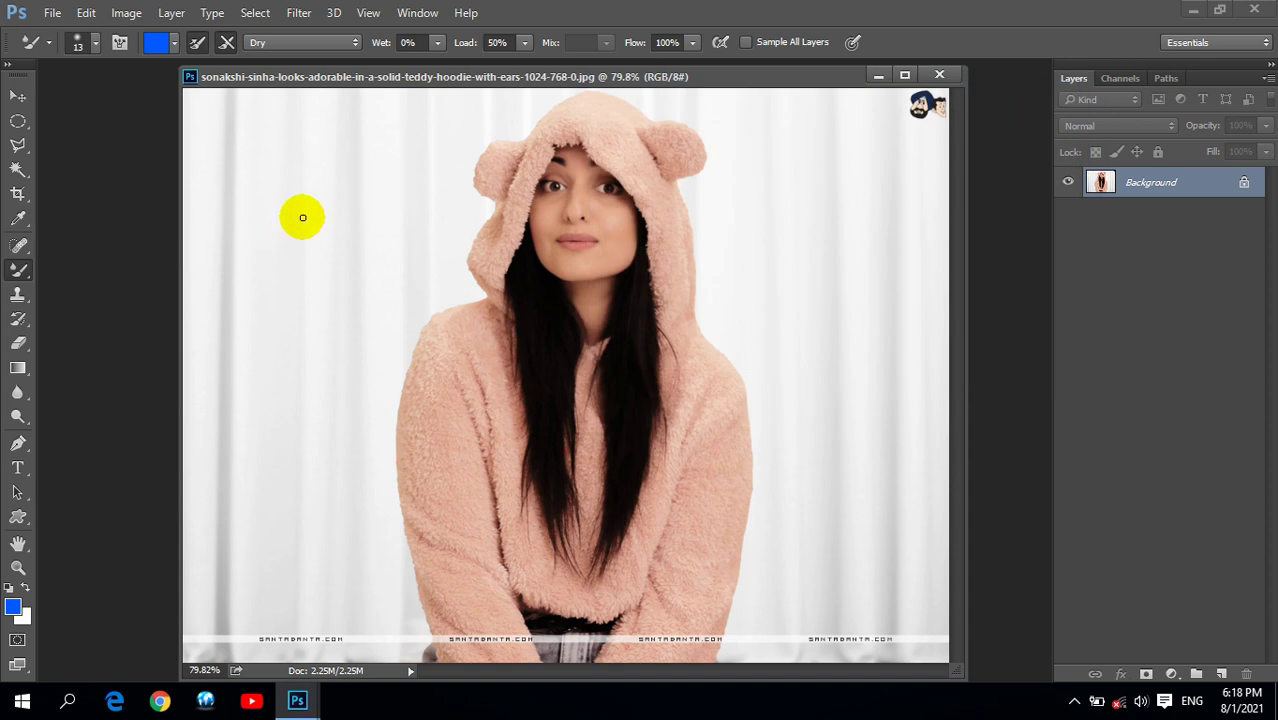
Paint blue test strokes on the curtain with the Dry, then Dry, Light Load mixes
left_click_drag(276, 175, 233, 288)
left_click_drag(352, 146, 257, 328)
left_click_drag(346, 182, 317, 298)
right_click(306, 208)
left_click(310, 177)
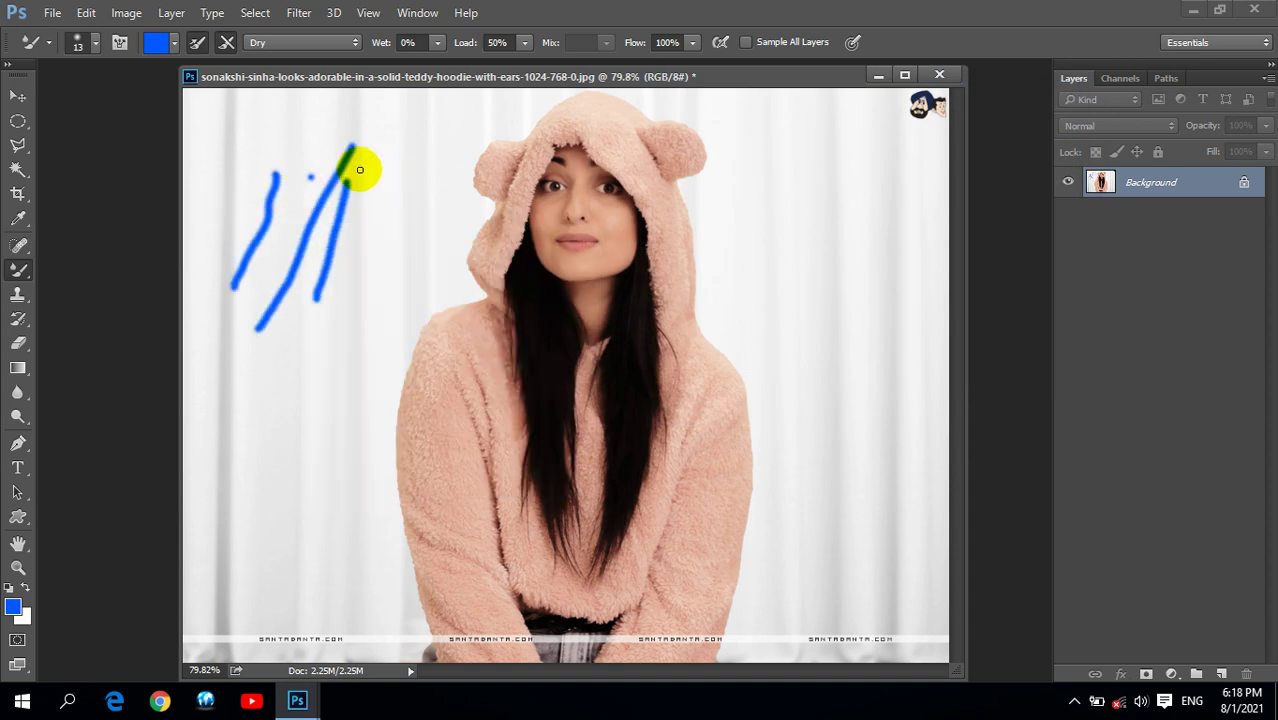
left_click(354, 43)
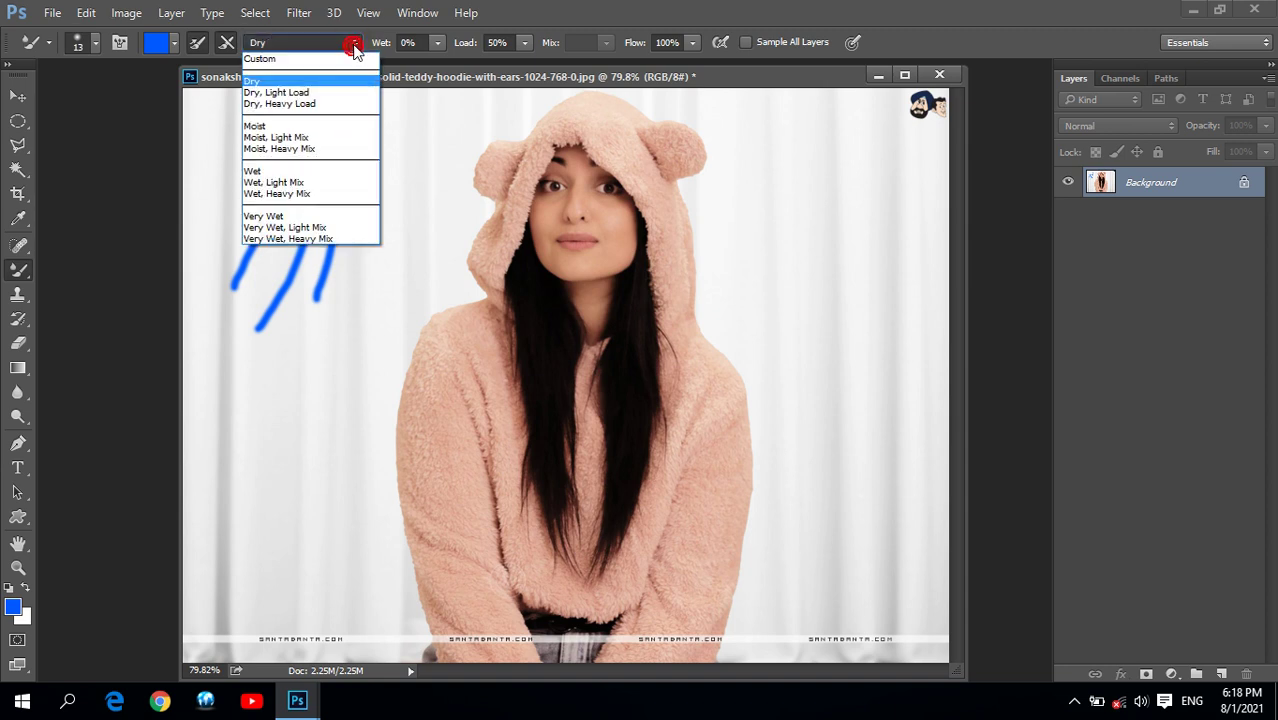
left_click(290, 92)
left_click_drag(248, 305, 350, 150)
left_click_drag(260, 273, 305, 190)
left_click_drag(230, 318, 296, 137)
Try the Moist and Wet mixes with blue strokes, then revert the photo with F12
left_click(327, 41)
left_click(283, 124)
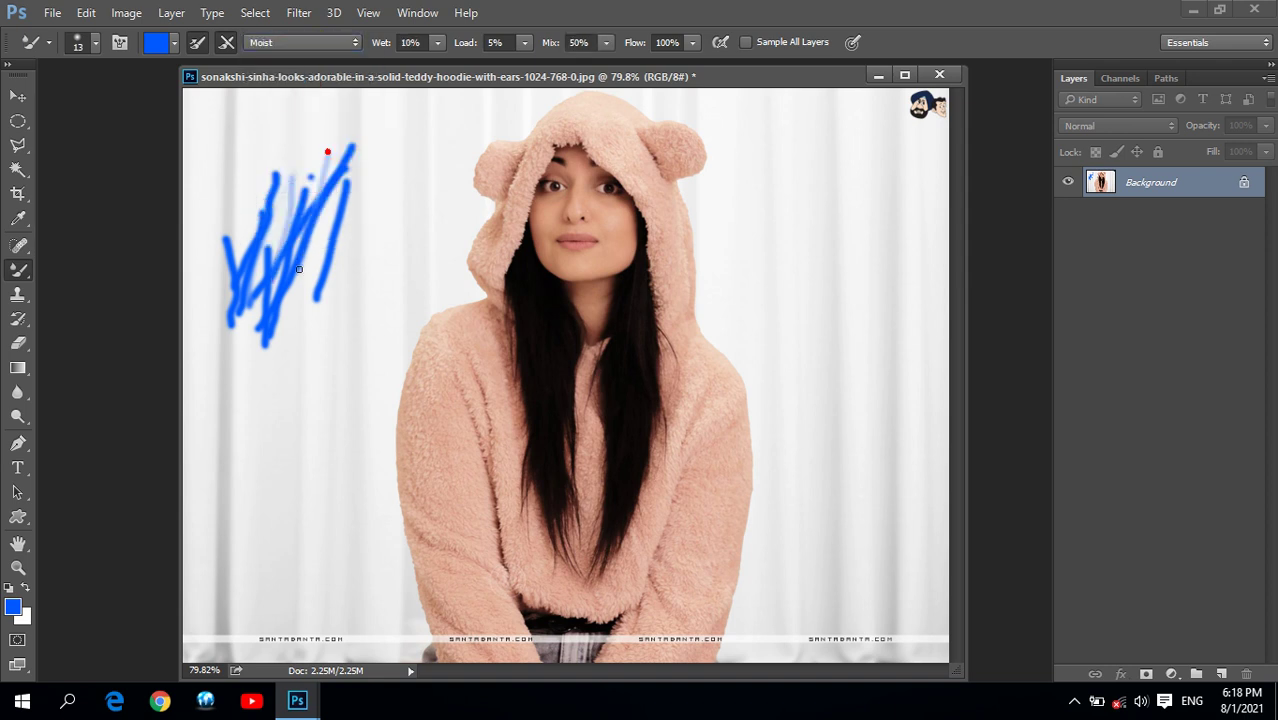
left_click(290, 42)
left_click(268, 164)
mouse_move(268, 166)
left_mouse_down()
mouse_move(308, 131)
mouse_move(347, 157)
mouse_move(304, 340)
left_mouse_up()
left_click_drag(402, 134, 362, 248)
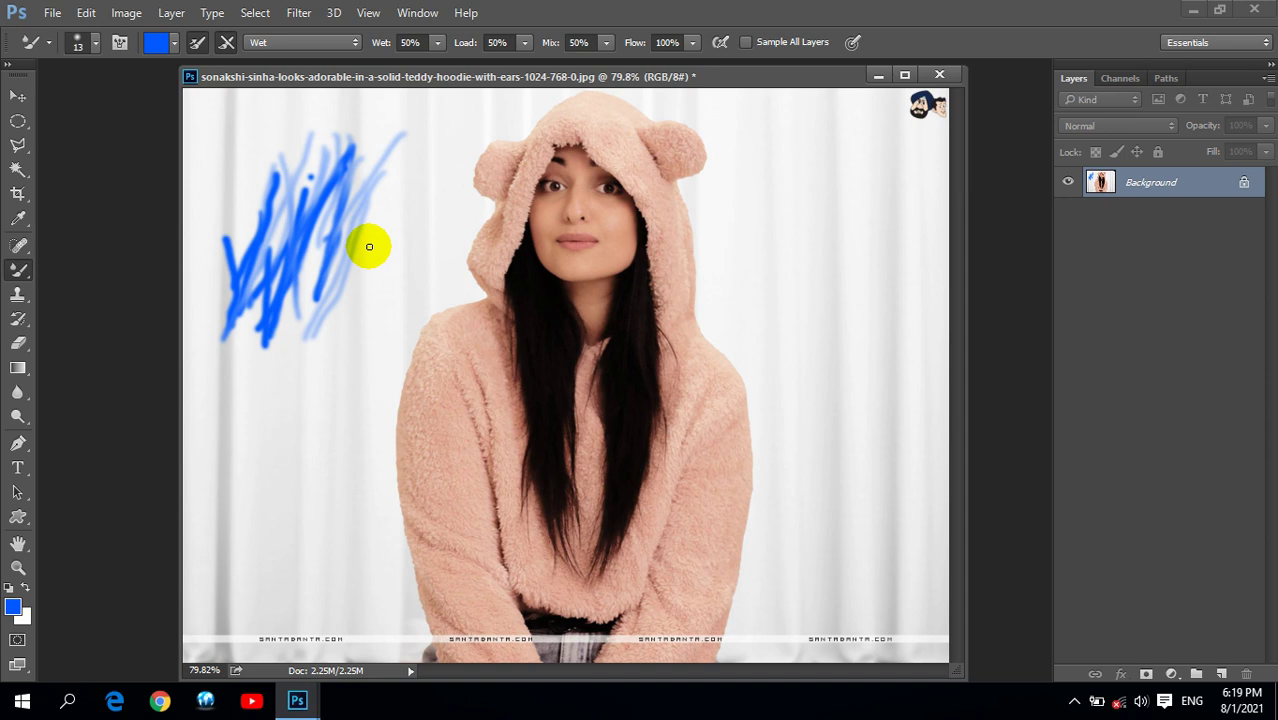
key("F12")
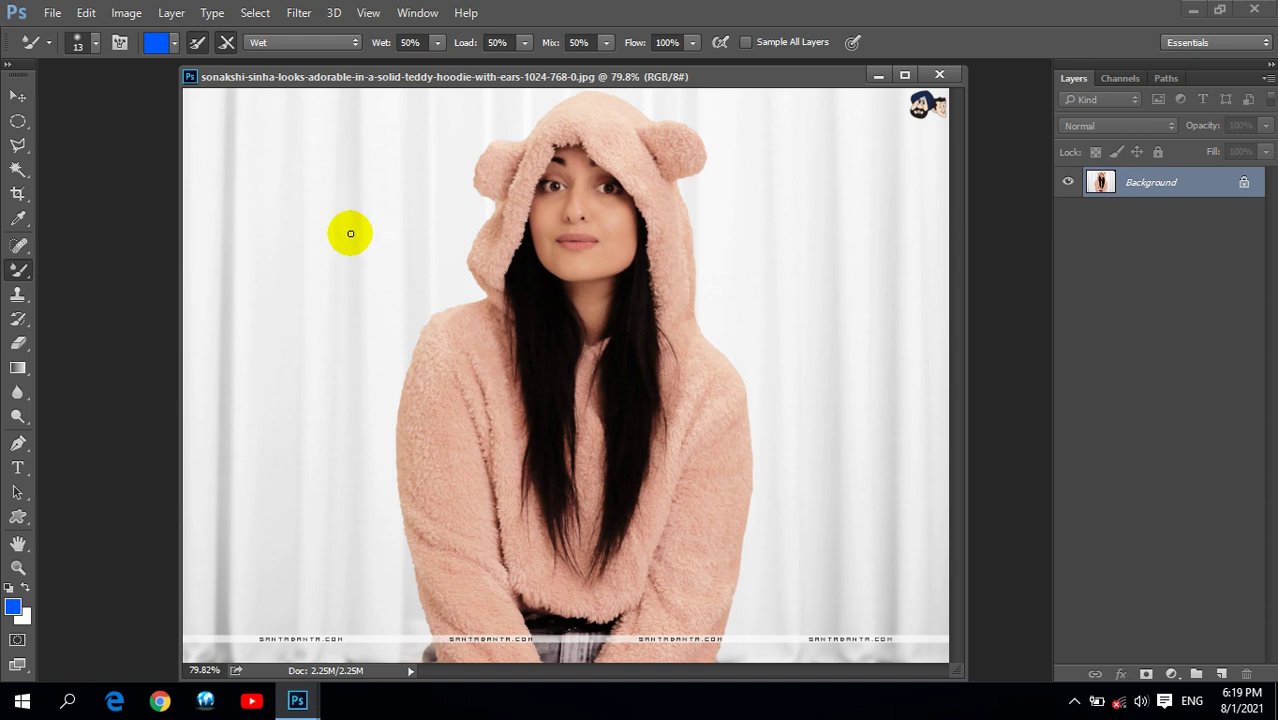
left_click(15, 304)
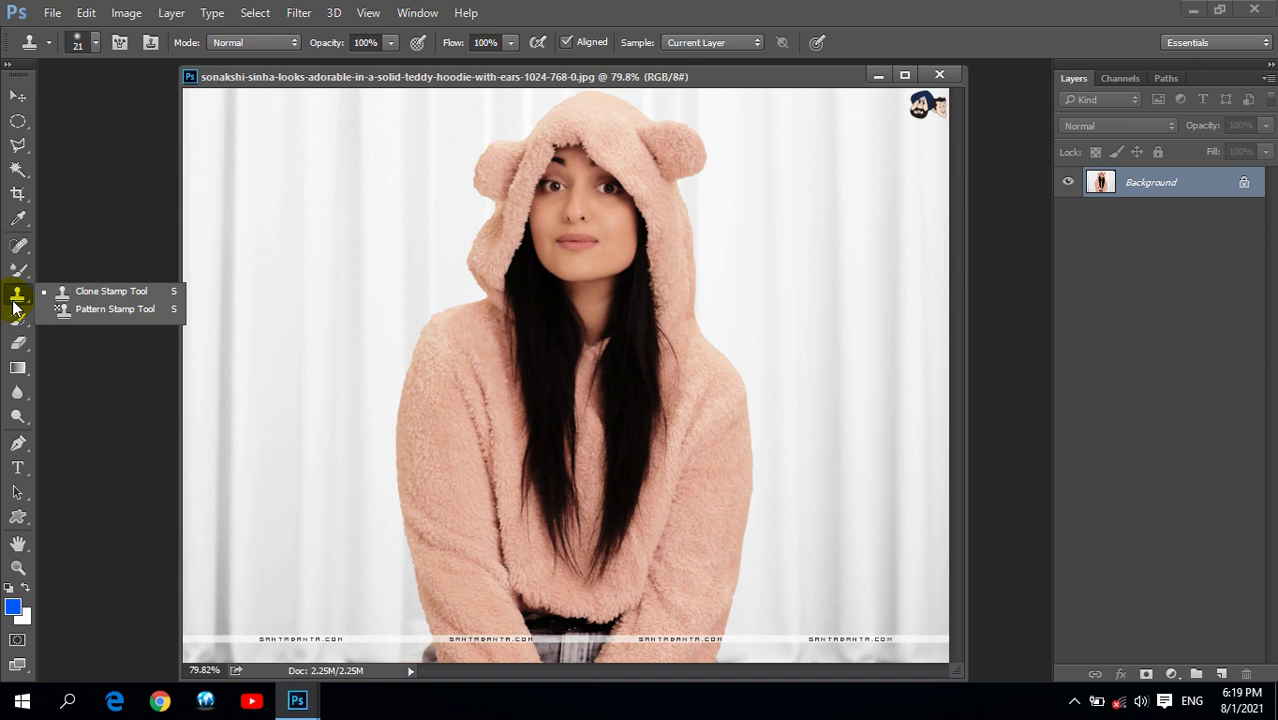
Select the Clone Stamp and open aishwarya-rai-401303_1024-768.jpg in a floating window beside the hoodie photo
left_click(399, 81)
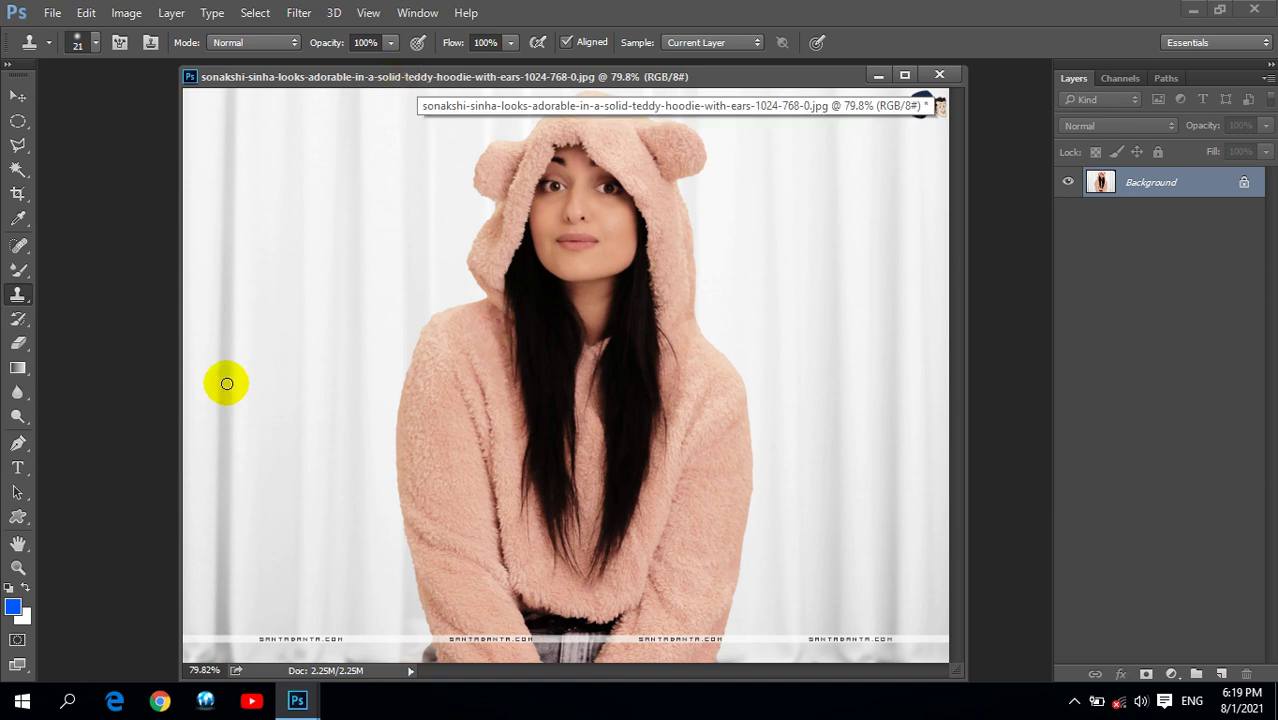
key("ctrl+o")
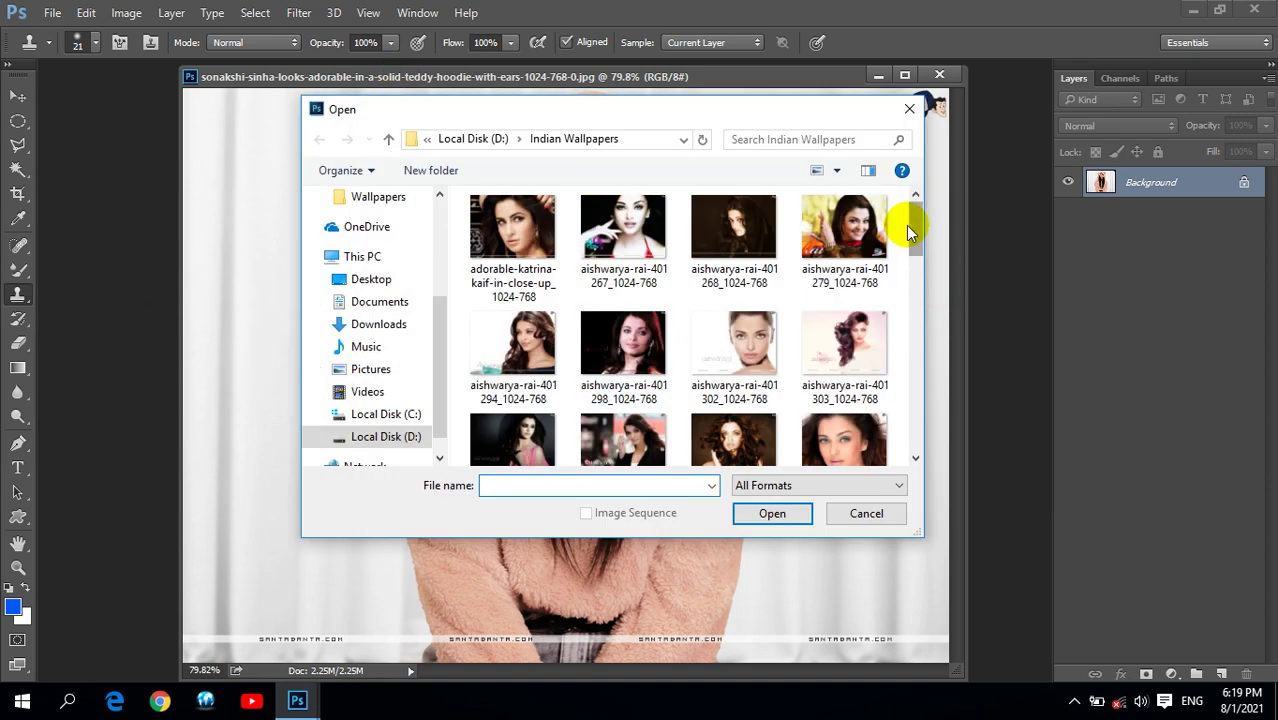
left_click(844, 345)
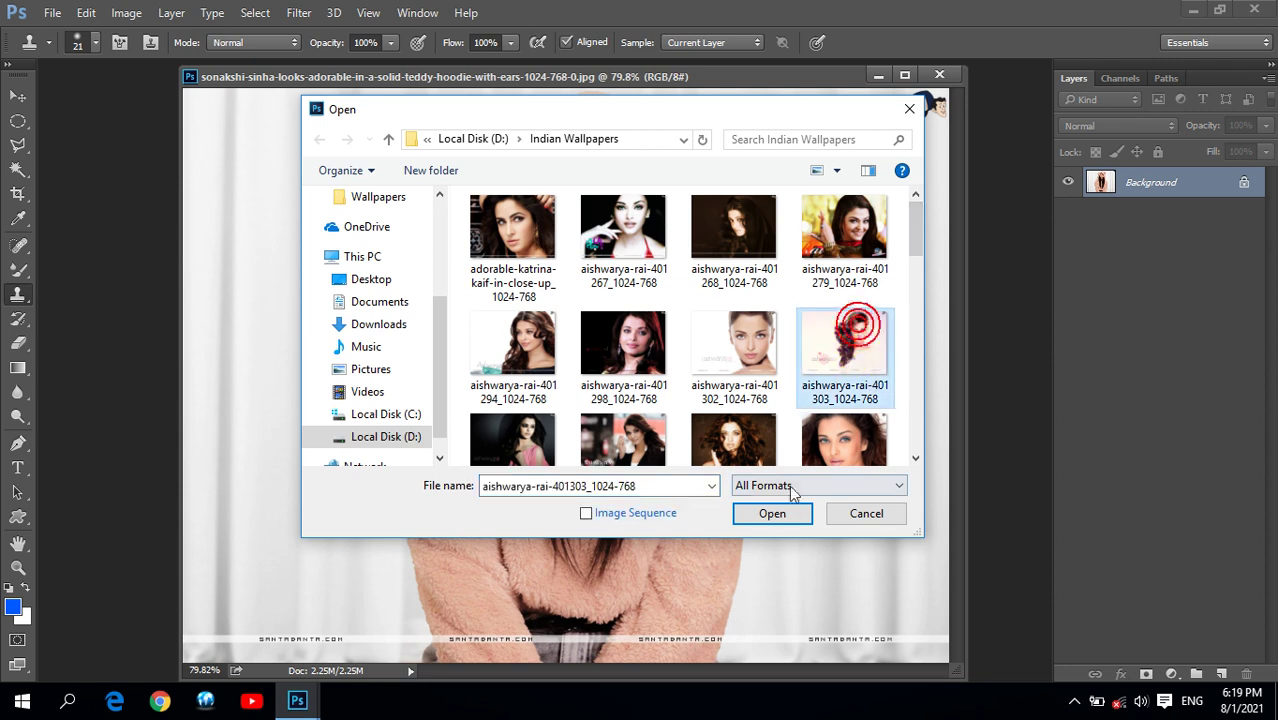
left_click(776, 512)
left_click_drag(667, 97, 990, 145)
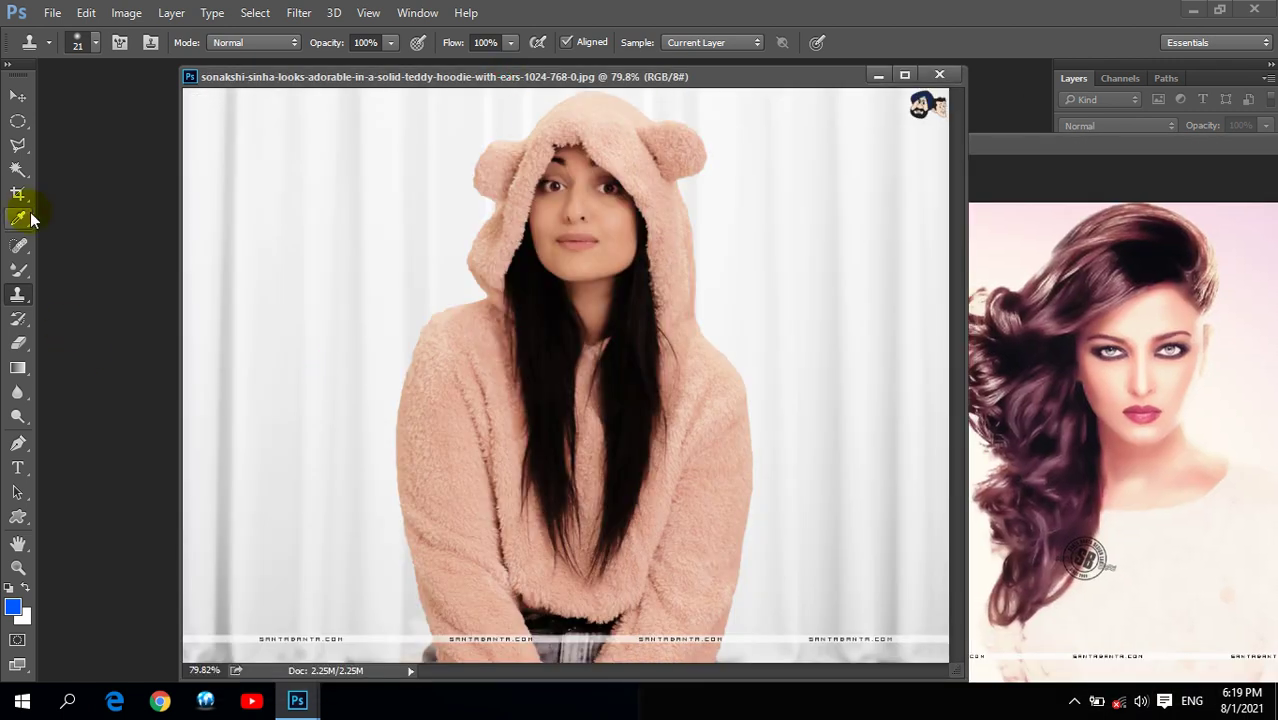
Heal the hooded face onto the curly-haired portrait with the Healing Brush as a trial, then undo it
left_click_drag(18, 244, 103, 263)
left_click(103, 262)
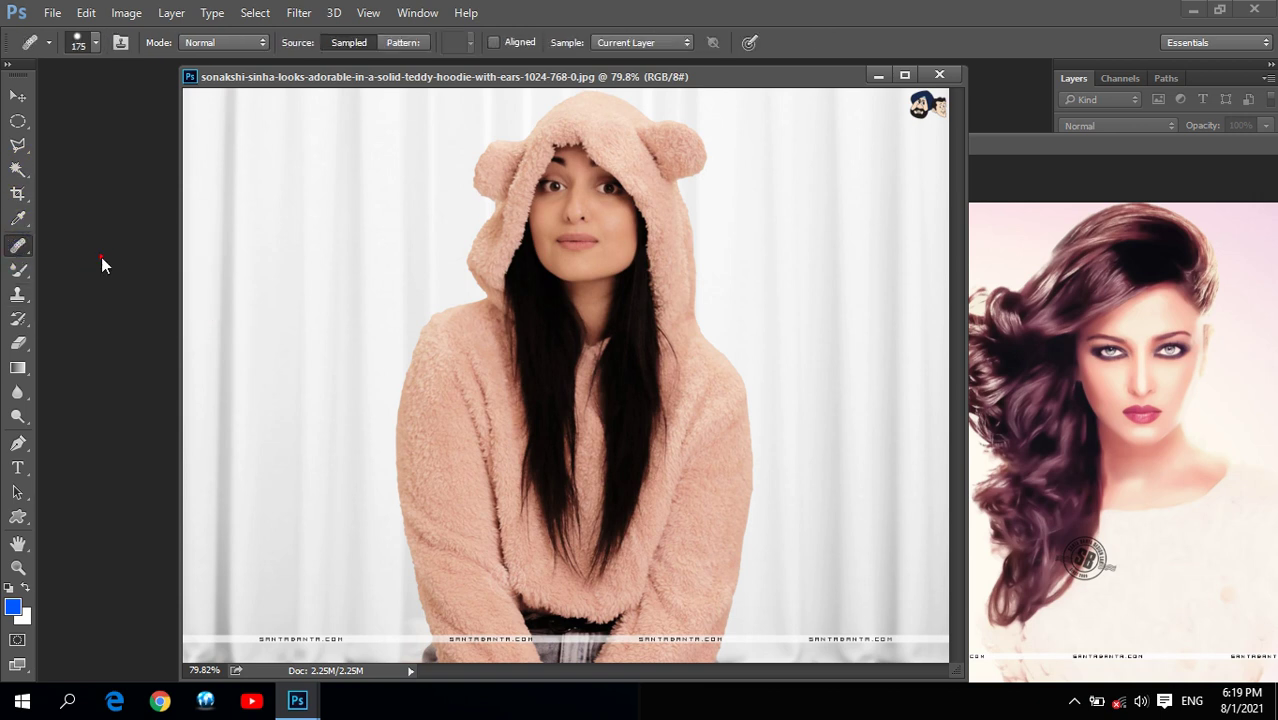
left_click(571, 184, "alt")
left_click_drag(1133, 146, 803, 146)
mouse_move(832, 366)
left_mouse_down()
mouse_move(824, 333)
mouse_move(852, 448)
left_mouse_up()
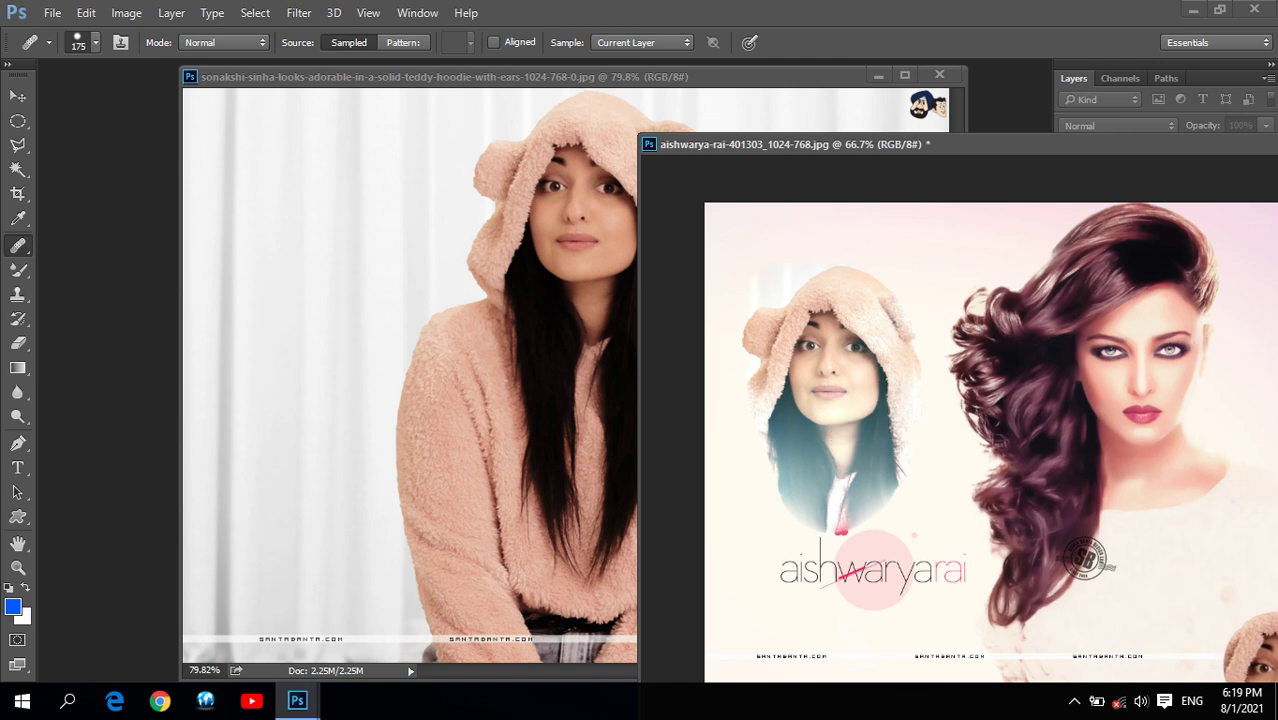
mouse_move(1024, 142)
left_mouse_down()
mouse_move(700, 150)
mouse_move(453, 125)
left_mouse_up()
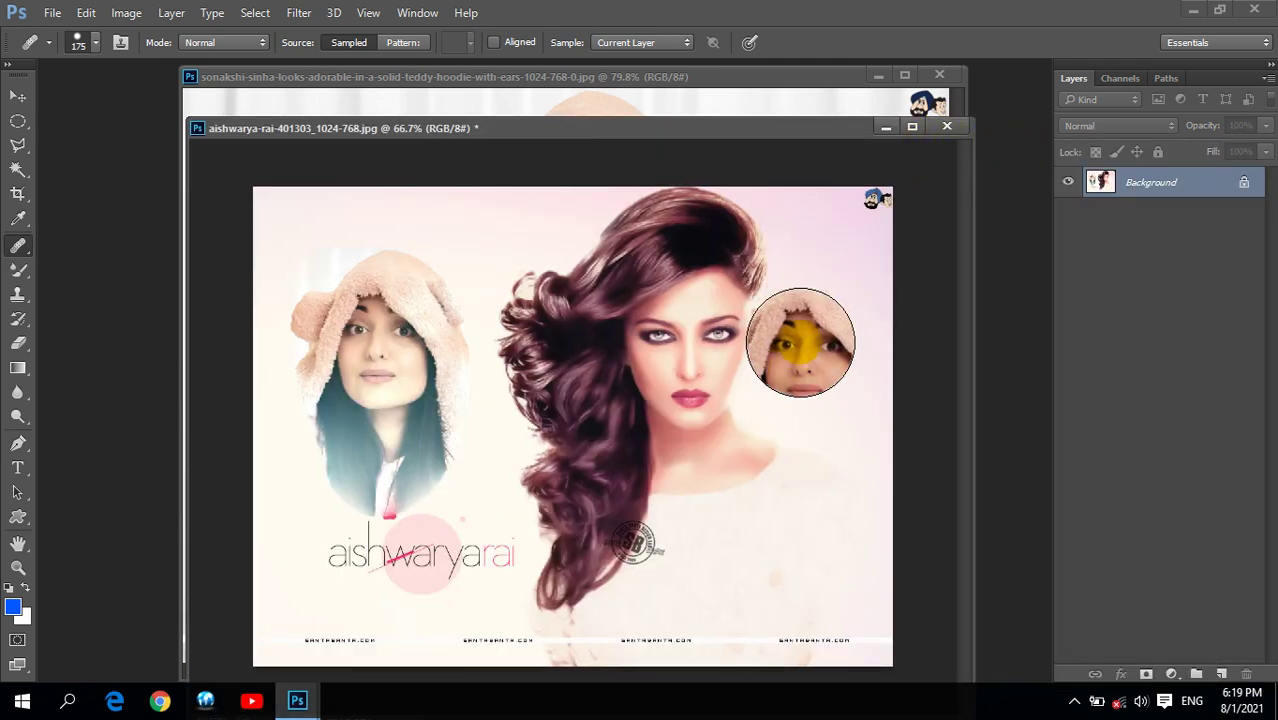
key("ctrl+z")
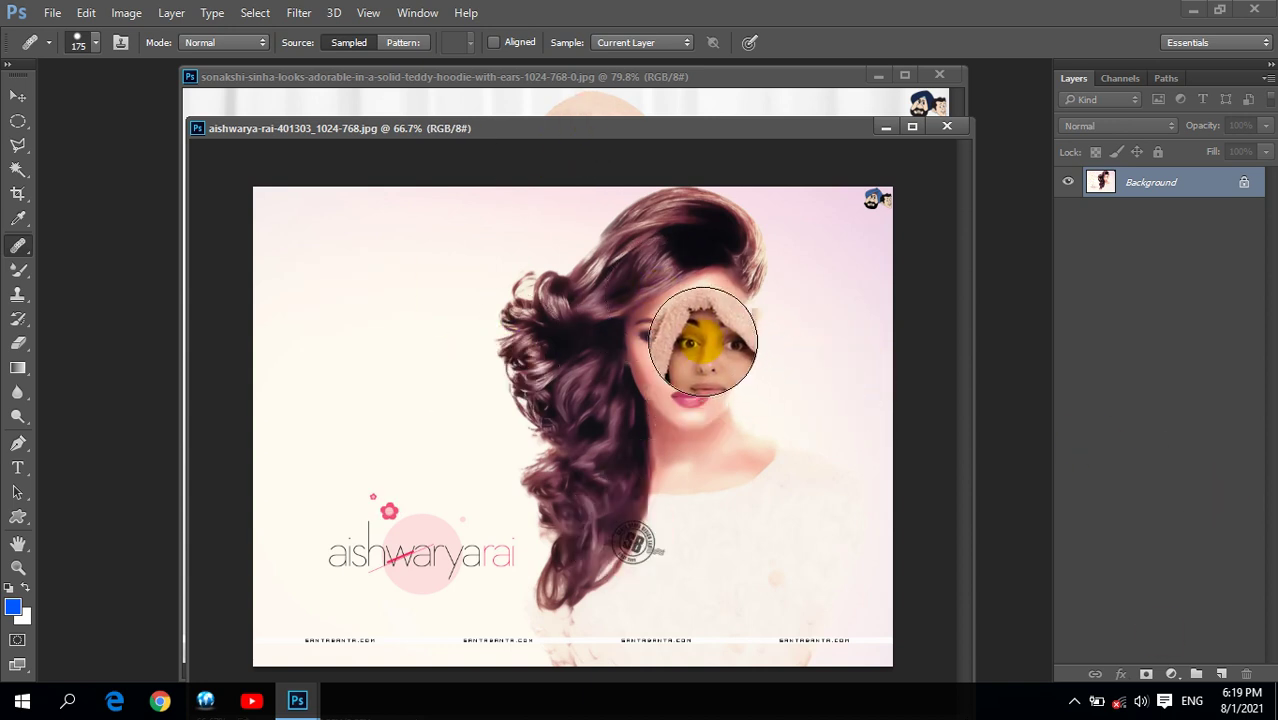
left_click(105, 260)
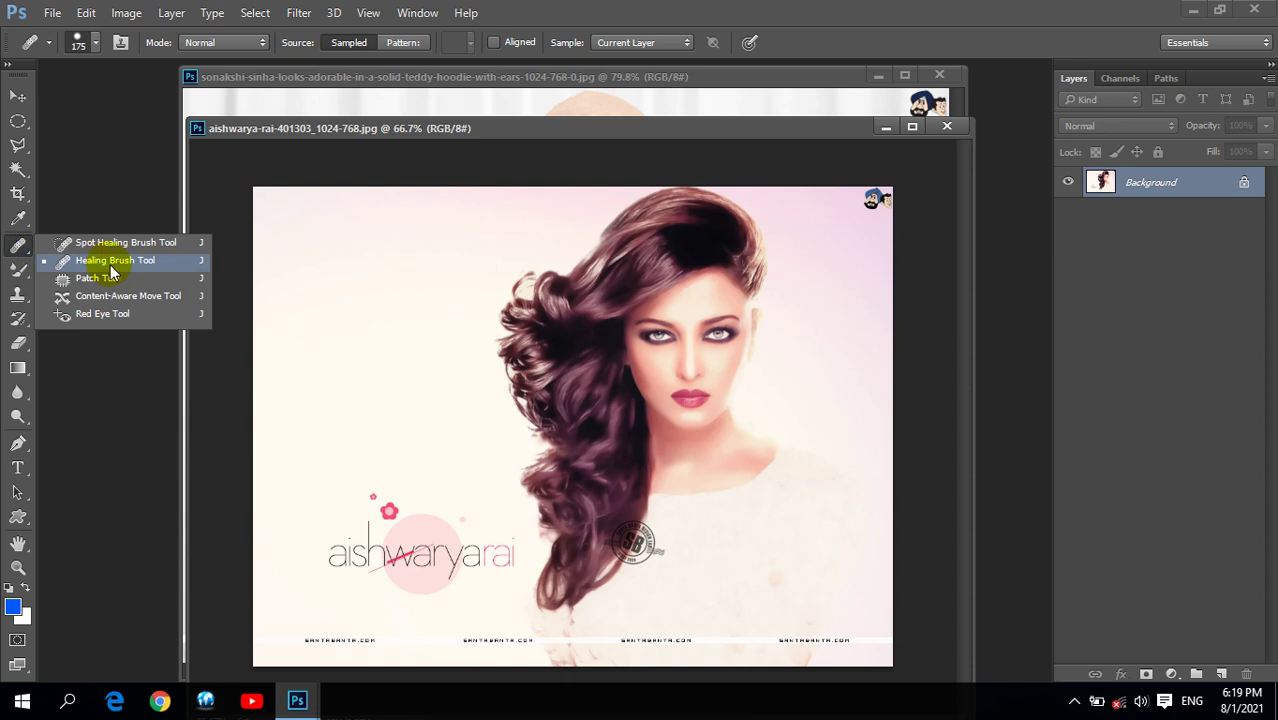
left_click(734, 306, "alt")
left_click(686, 297, "alt")
mouse_move(354, 304)
left_mouse_down()
mouse_move(314, 243)
mouse_move(373, 360)
mouse_move(342, 298)
left_mouse_up()
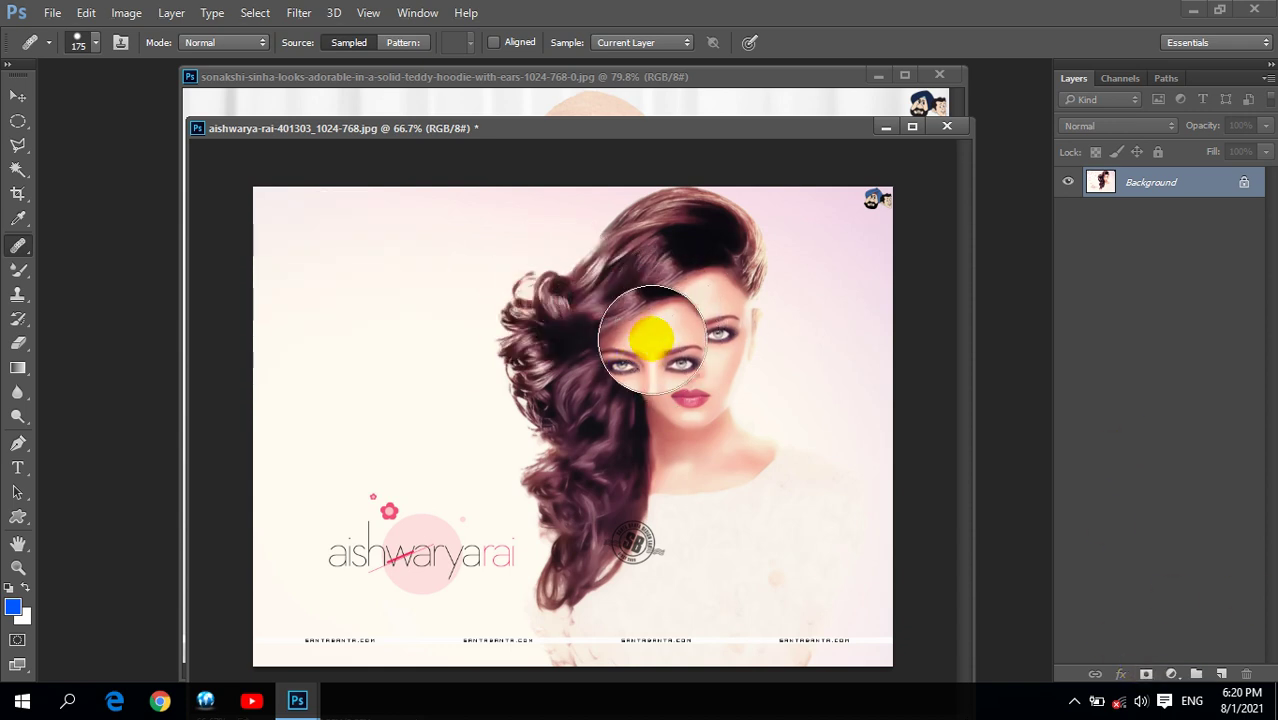
left_click(17, 294)
left_click(95, 292)
left_click(699, 298, "alt")
key("bracketright")
key("bracketright")
key("bracketright")
key("bracketright")
key("bracketright")
key("bracketright")
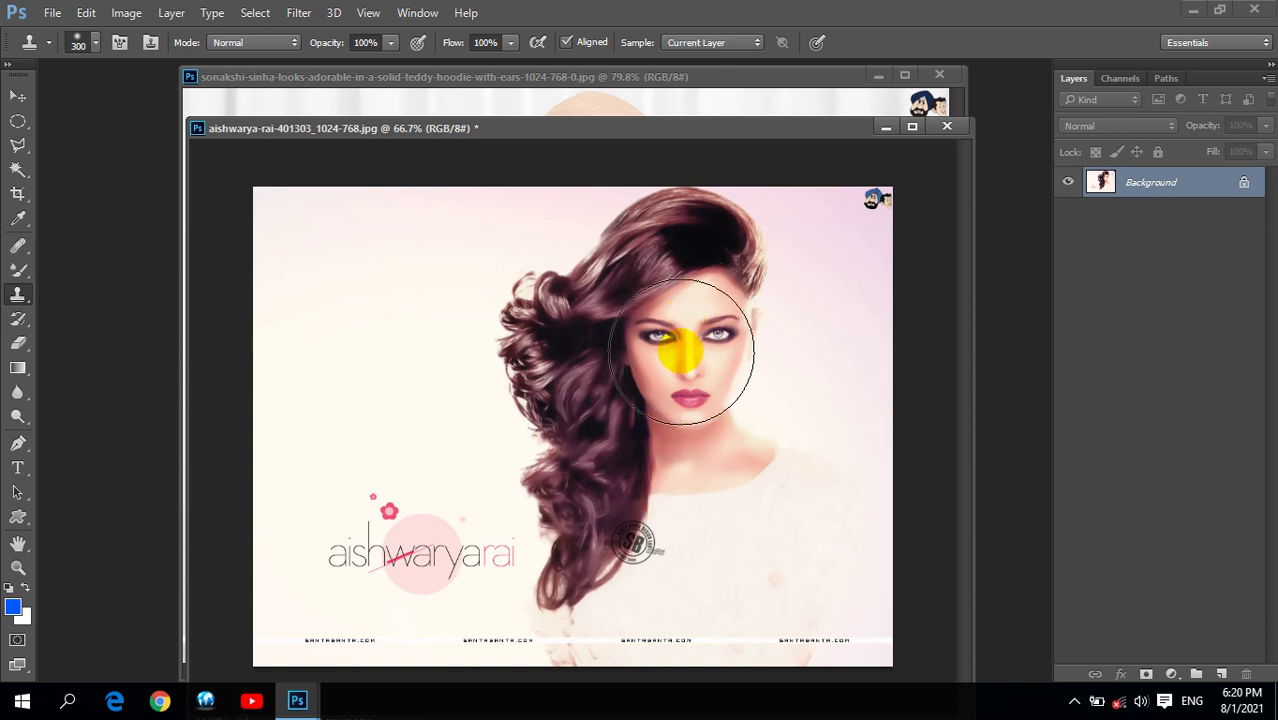
left_click(676, 337, "alt")
mouse_move(300, 330)
left_mouse_down()
mouse_move(389, 362)
mouse_move(356, 285)
left_mouse_up()
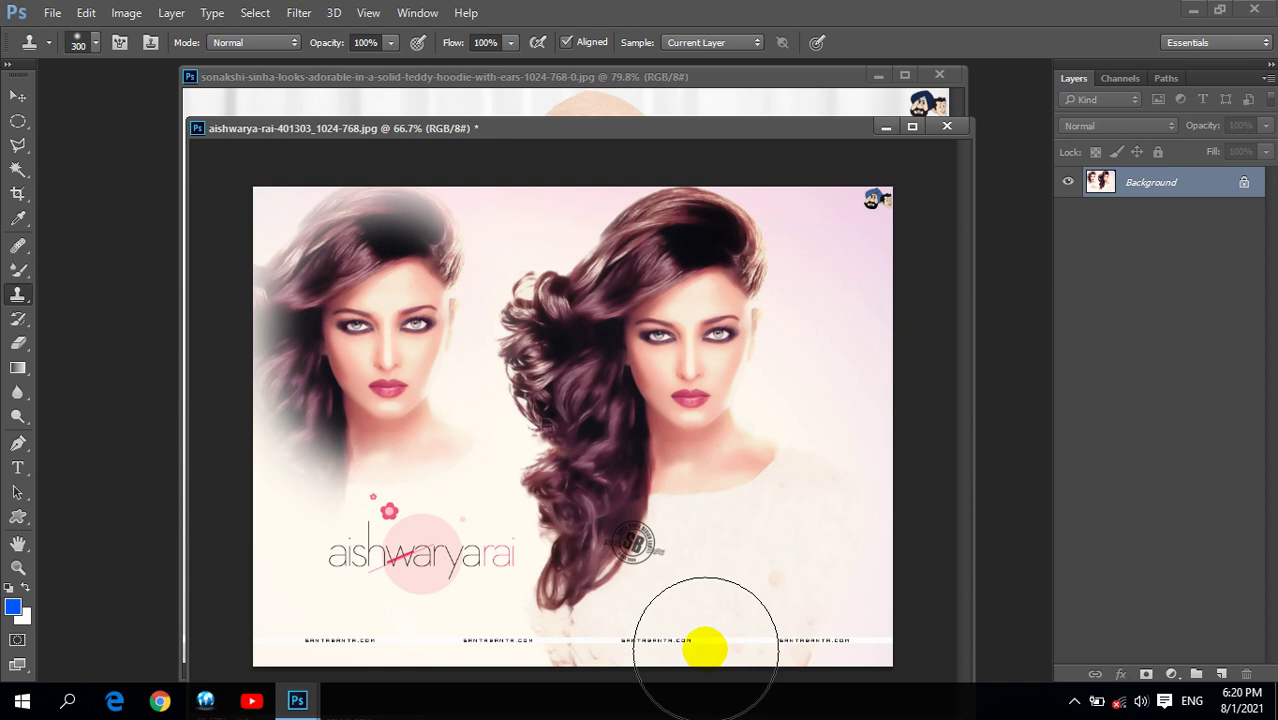
key("ctrl+z")
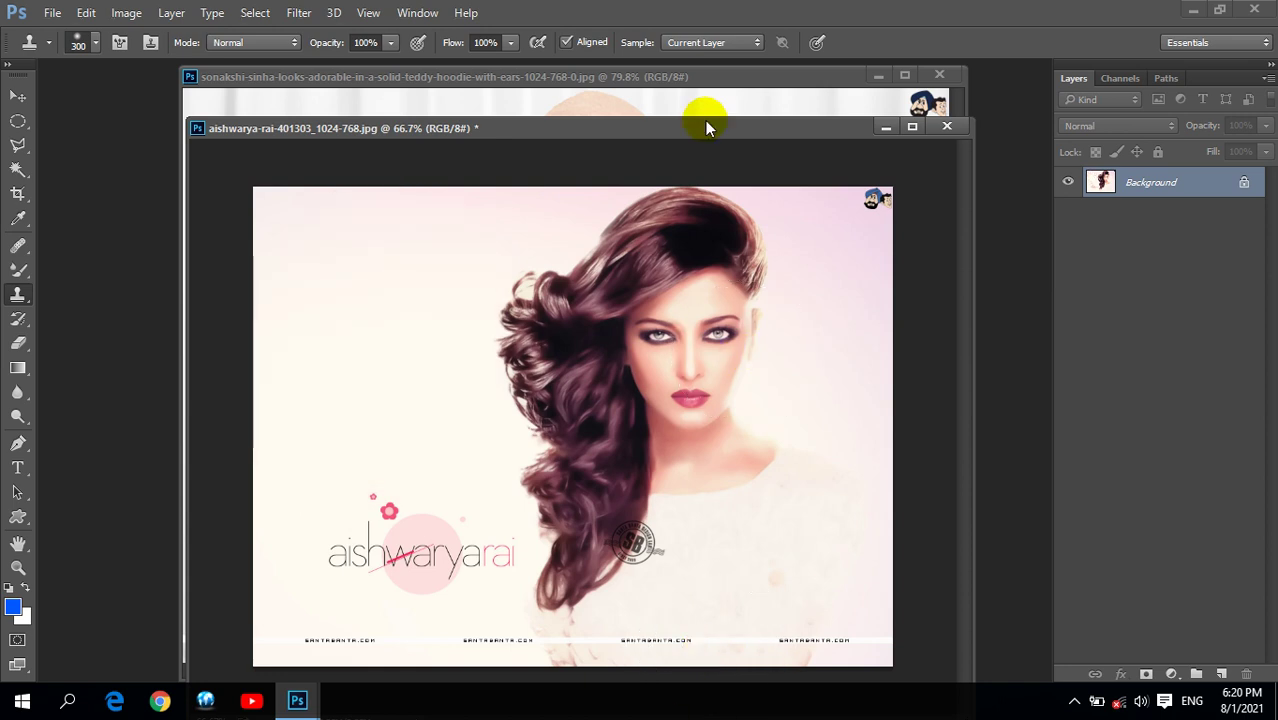
Clone a face onto the hooded portrait as a trial, undo it, and close that document
left_click(724, 77)
left_click_drag(319, 300, 290, 185)
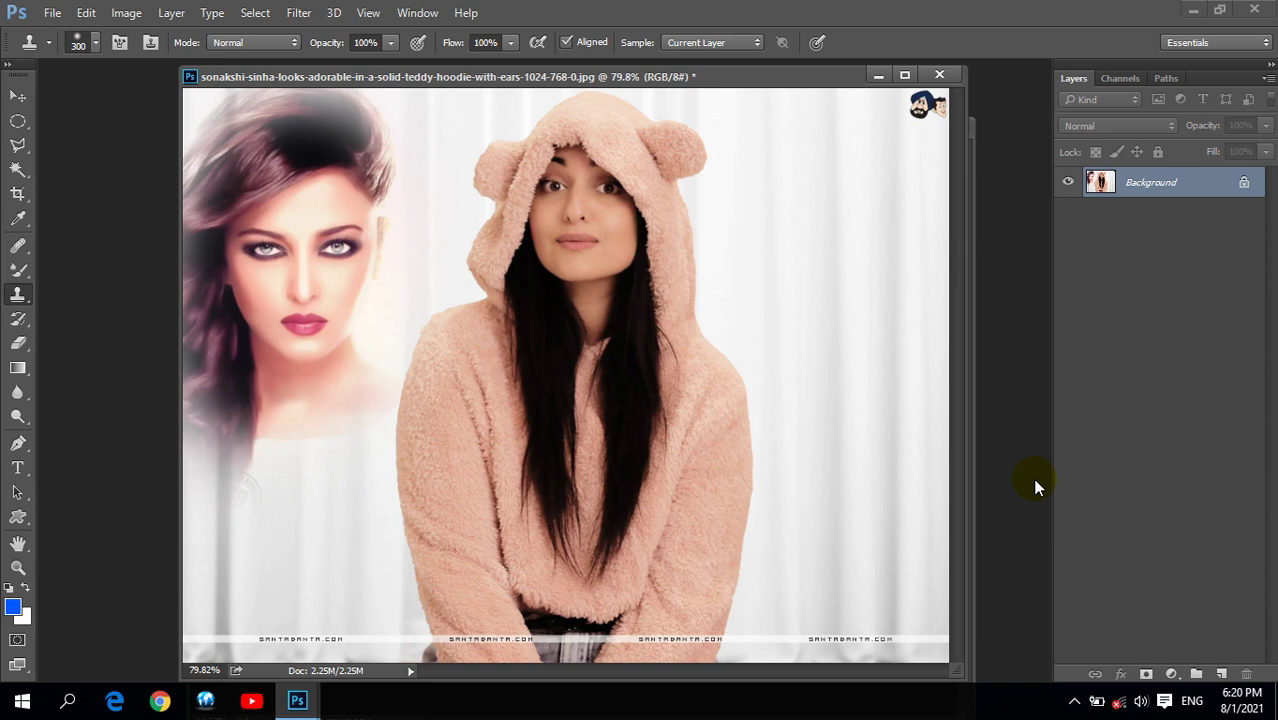
key("ctrl+z")
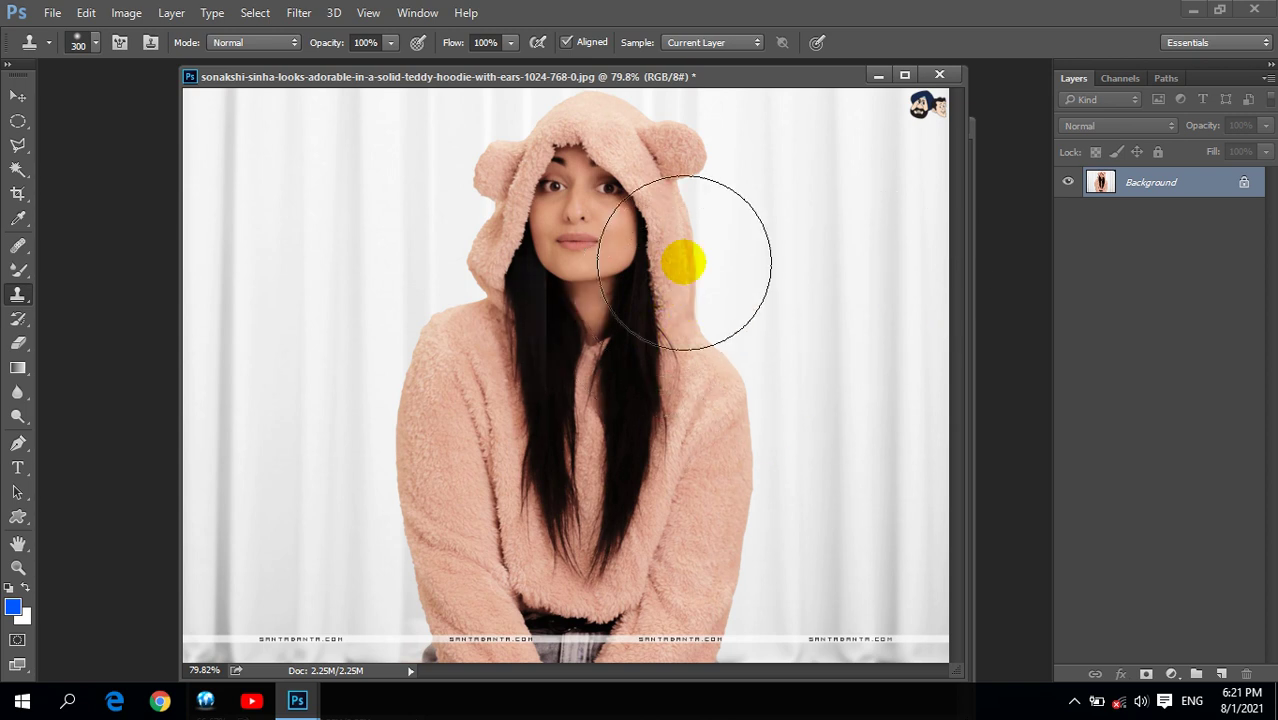
left_click(939, 74)
Close the portraits without saving and open the umbrella portrait image
left_click(640, 275)
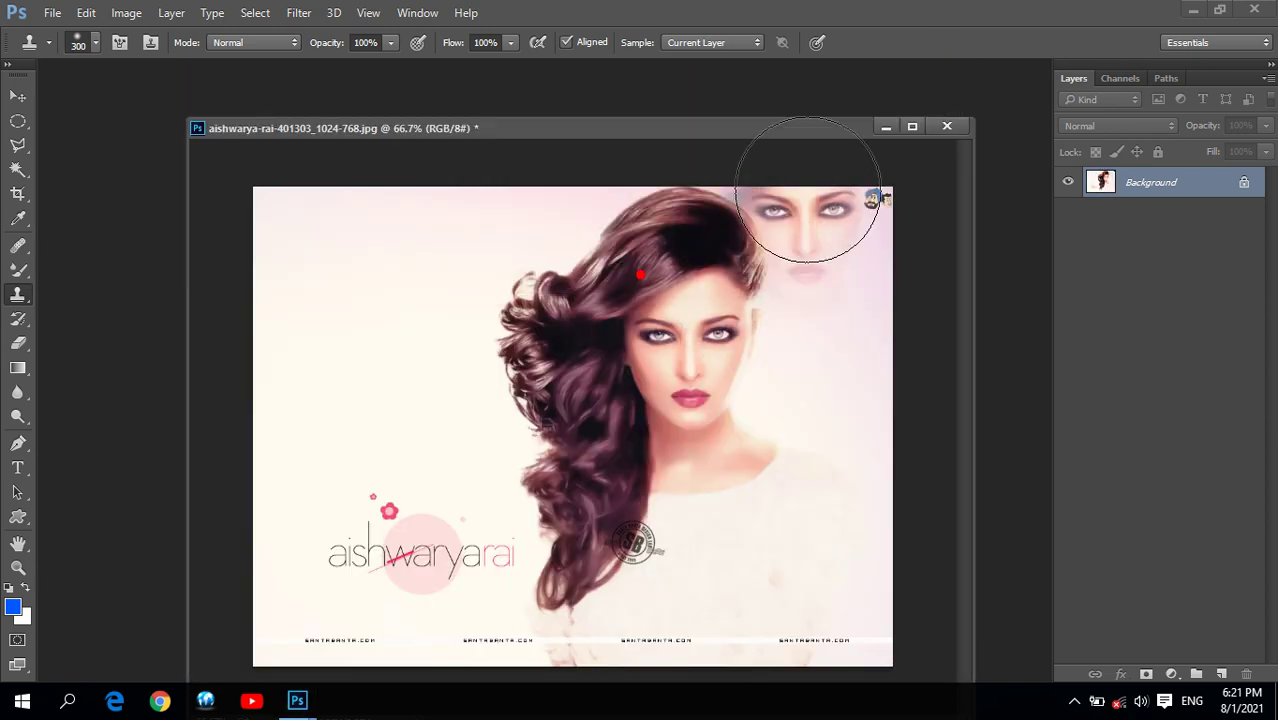
left_click(947, 126)
left_click(640, 290)
double_click(458, 245)
left_click_drag(916, 222, 922, 267)
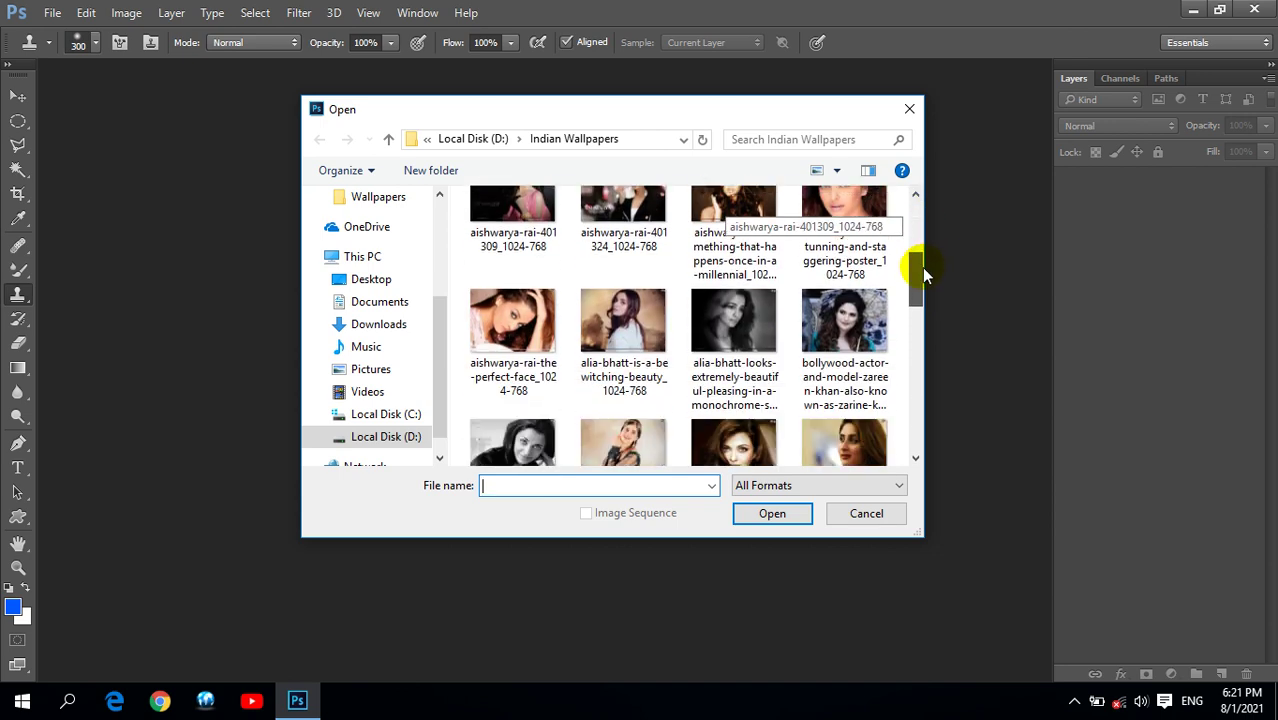
left_click(843, 318)
left_click(762, 515)
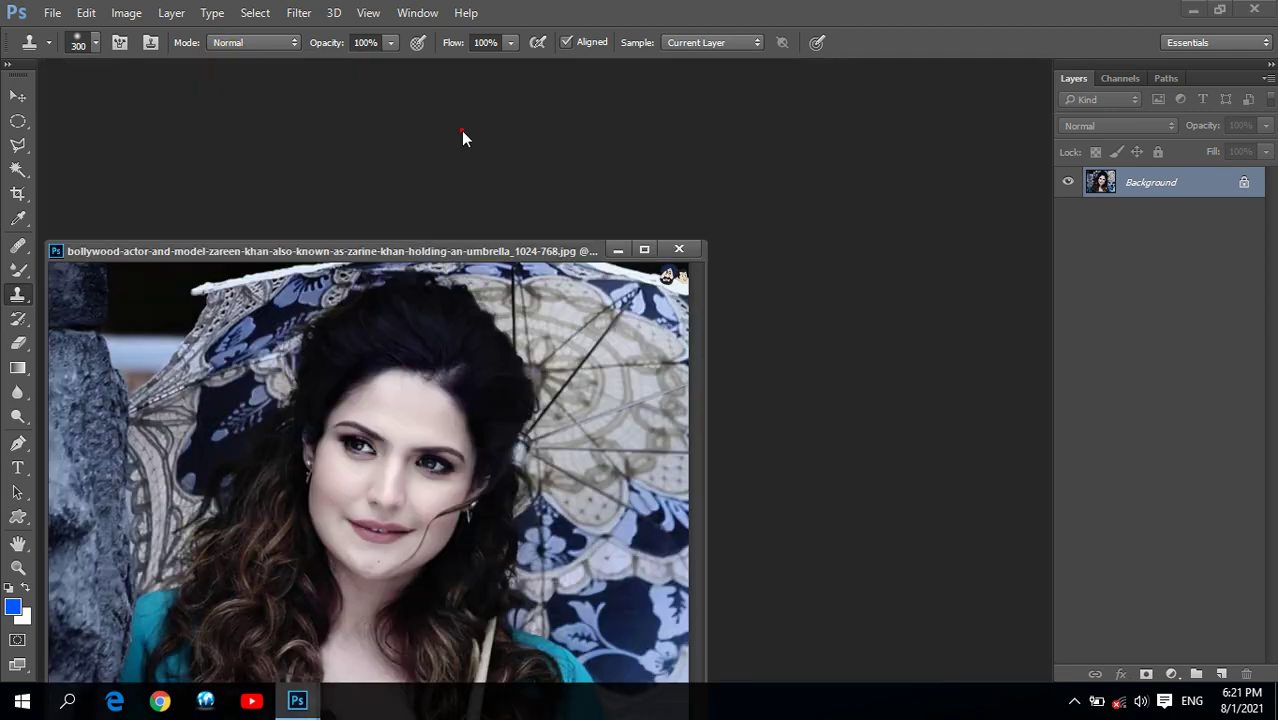
Open Gerdoo Wallpaper (94) from D:\Wallpapers and float it beside the enlarged umbrella portrait window
double_click(462, 134)
left_click(389, 140)
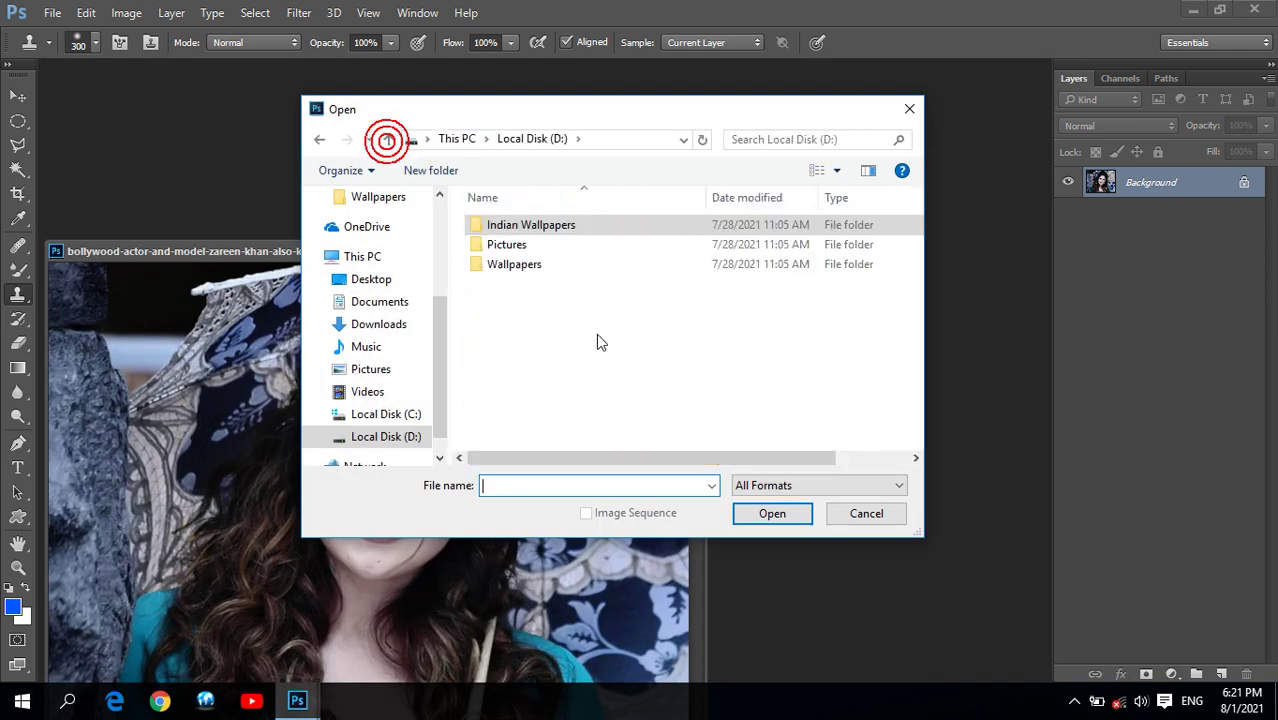
double_click(500, 262)
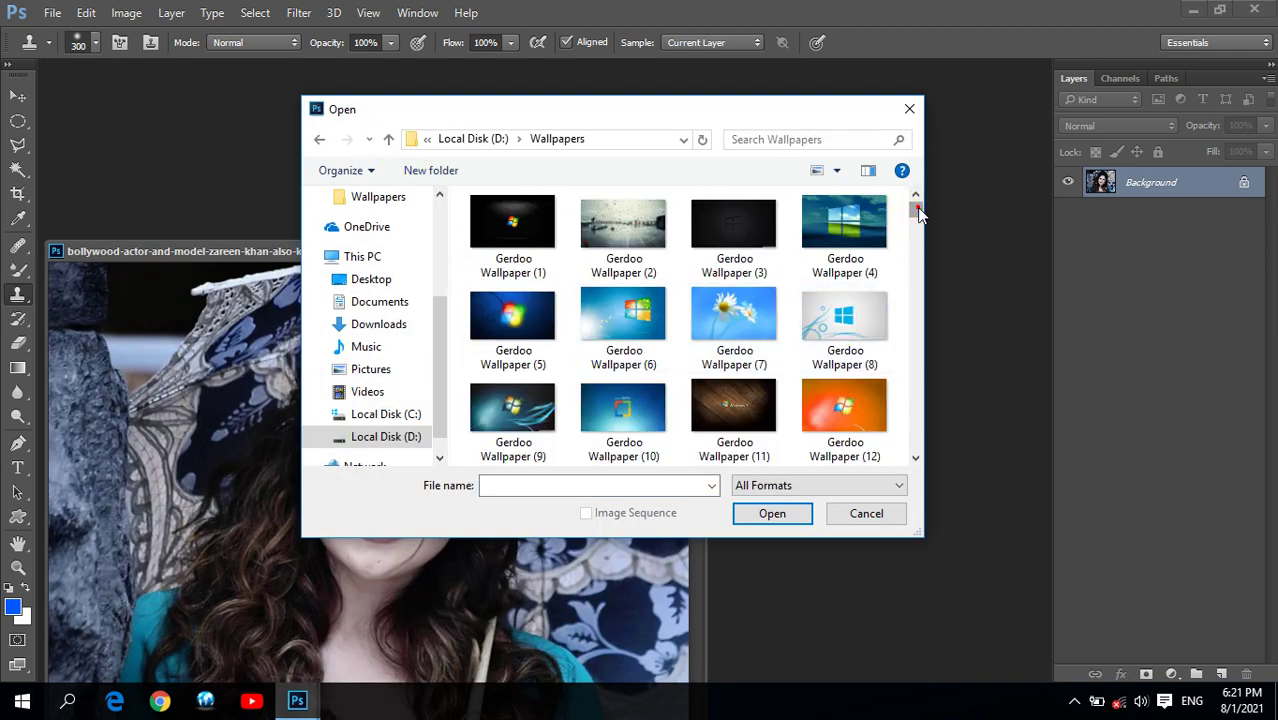
left_click_drag(915, 207, 917, 293)
left_click(624, 232)
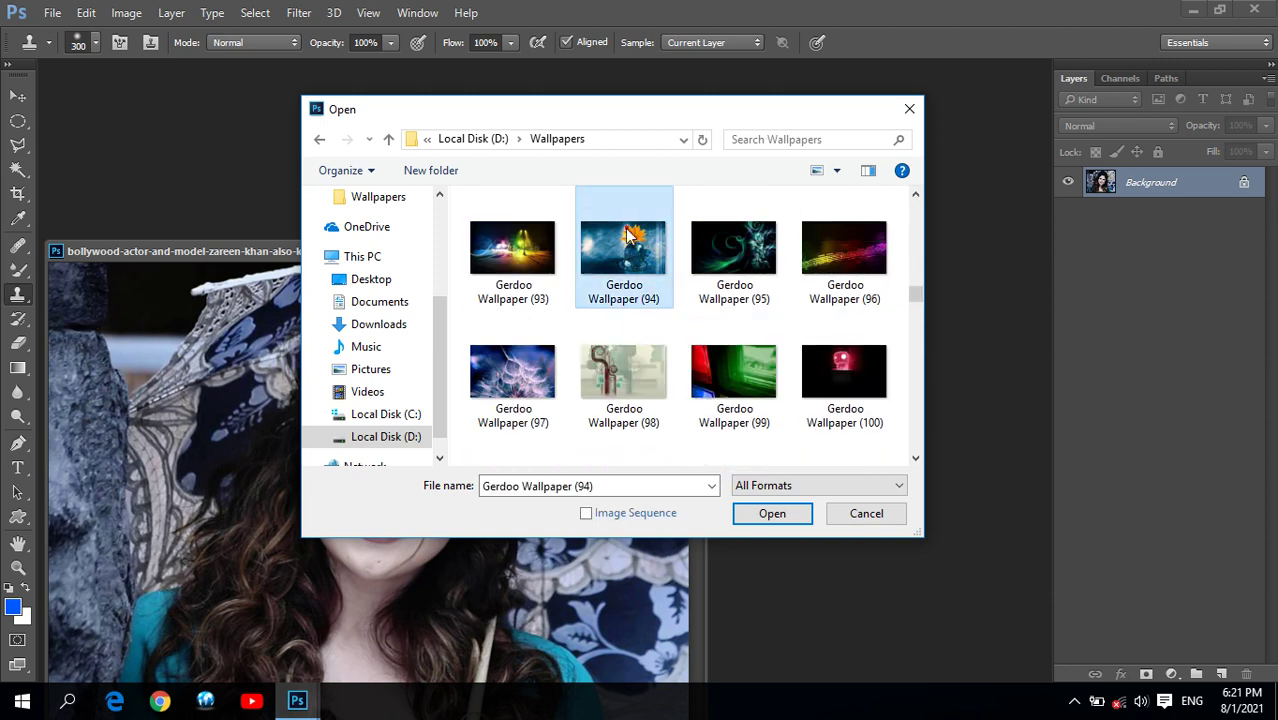
left_click(772, 513)
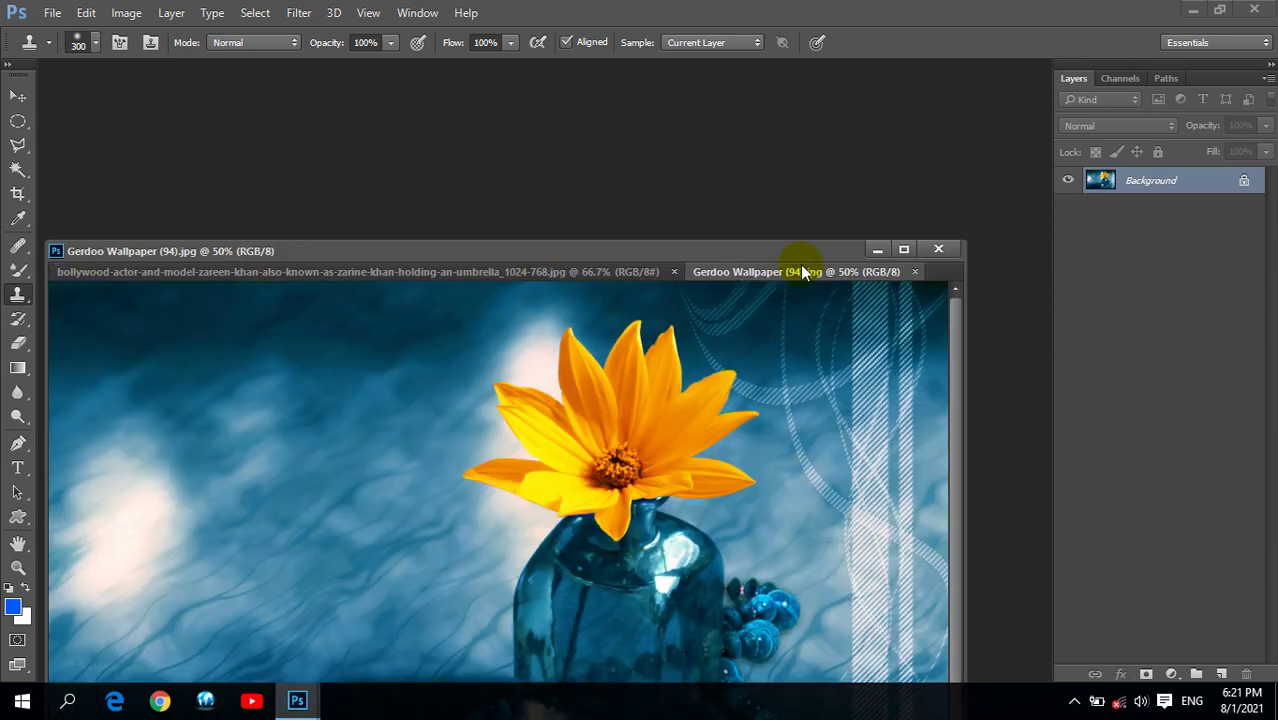
left_click_drag(800, 264, 803, 112)
left_click_drag(458, 251, 527, 182)
Sample the umbrella face with Clone Stamp, paint it onto the wallpaper as a trial, then undo
right_click(22, 297)
left_click(100, 289)
left_click(598, 388, "alt")
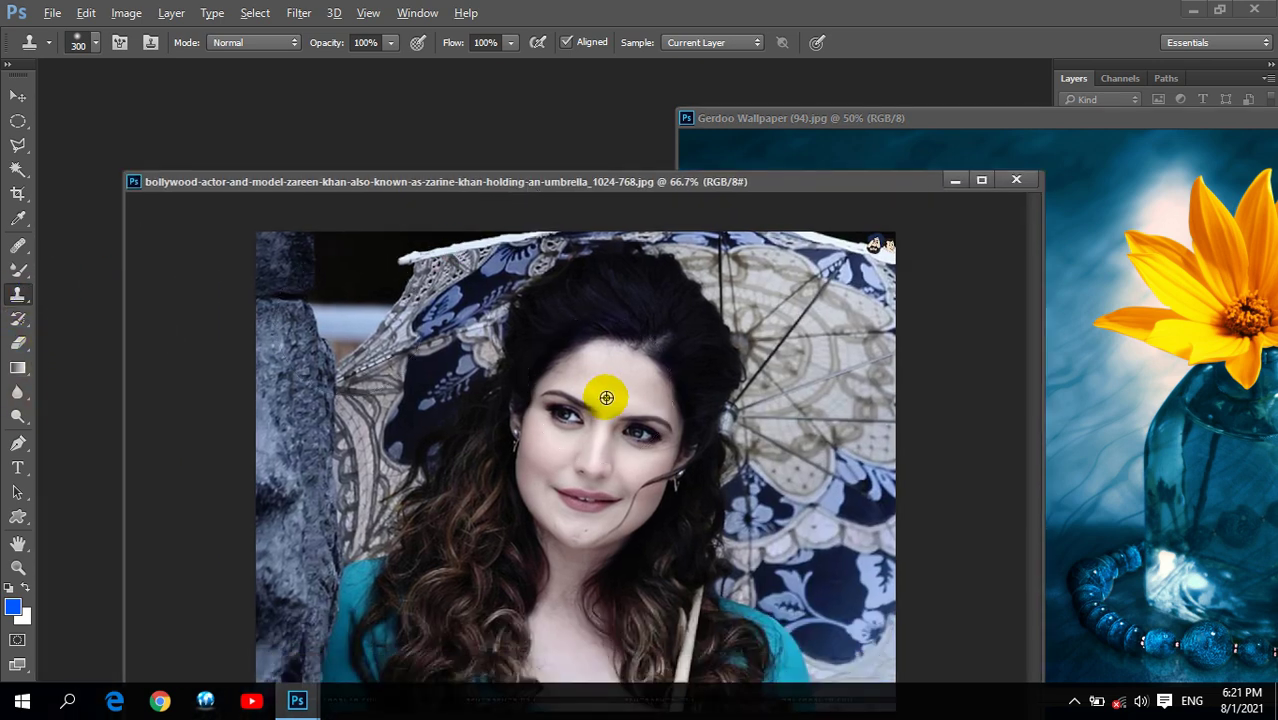
left_click(604, 391, "alt")
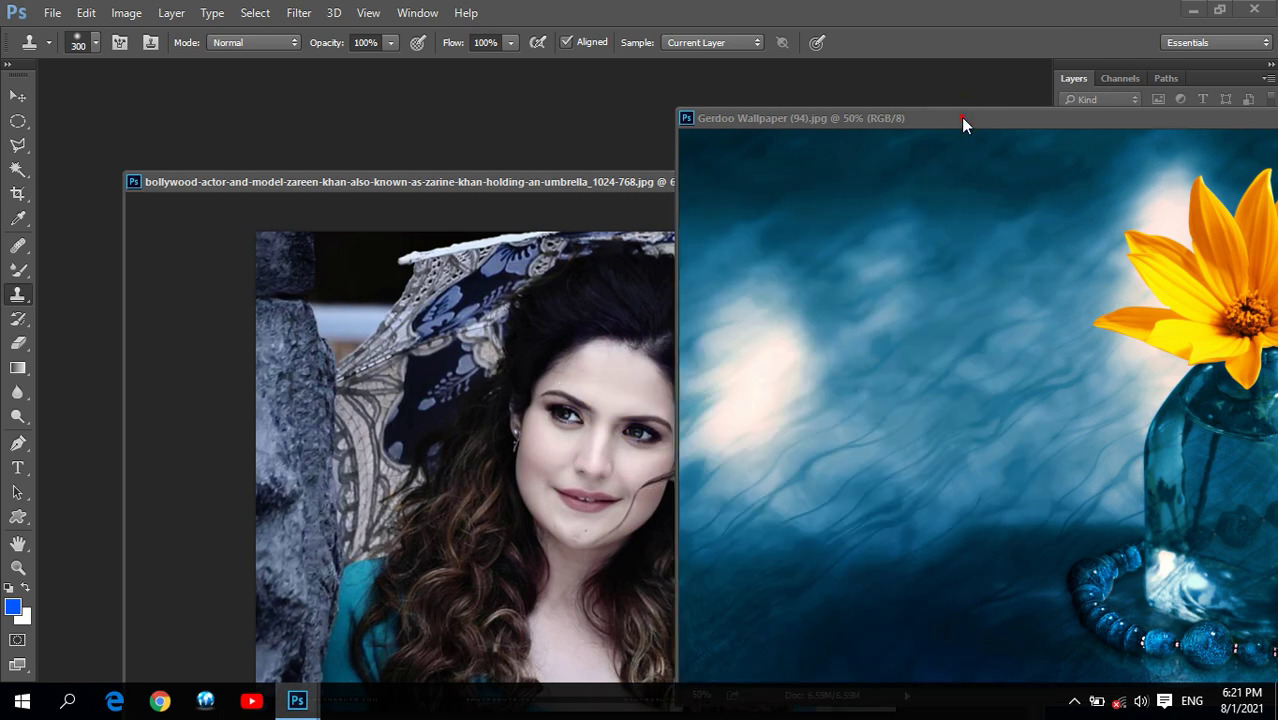
left_click_drag(957, 140, 467, 110)
mouse_move(372, 330)
left_mouse_down()
mouse_move(428, 371)
mouse_move(422, 385)
mouse_move(394, 251)
mouse_move(430, 415)
left_mouse_up()
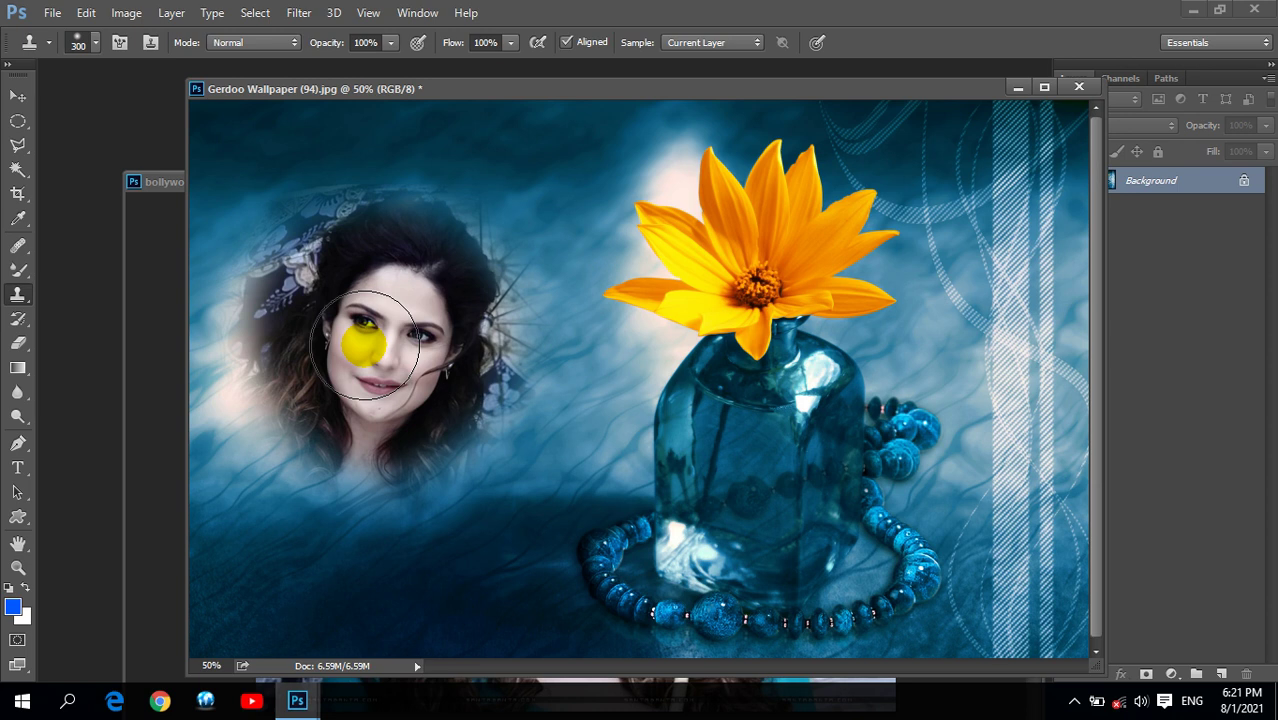
key("ctrl+z")
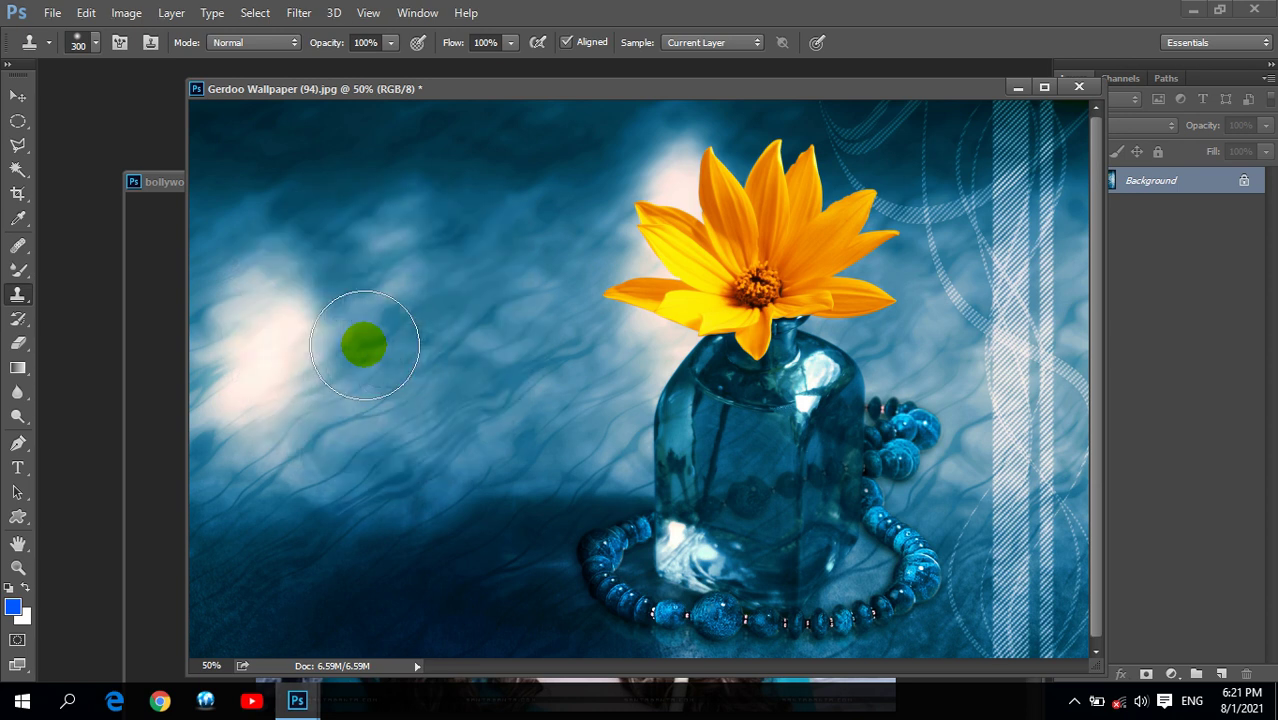
Resample the umbrella face and add an empty Layer 1 to the flower wallpaper
left_click(173, 182)
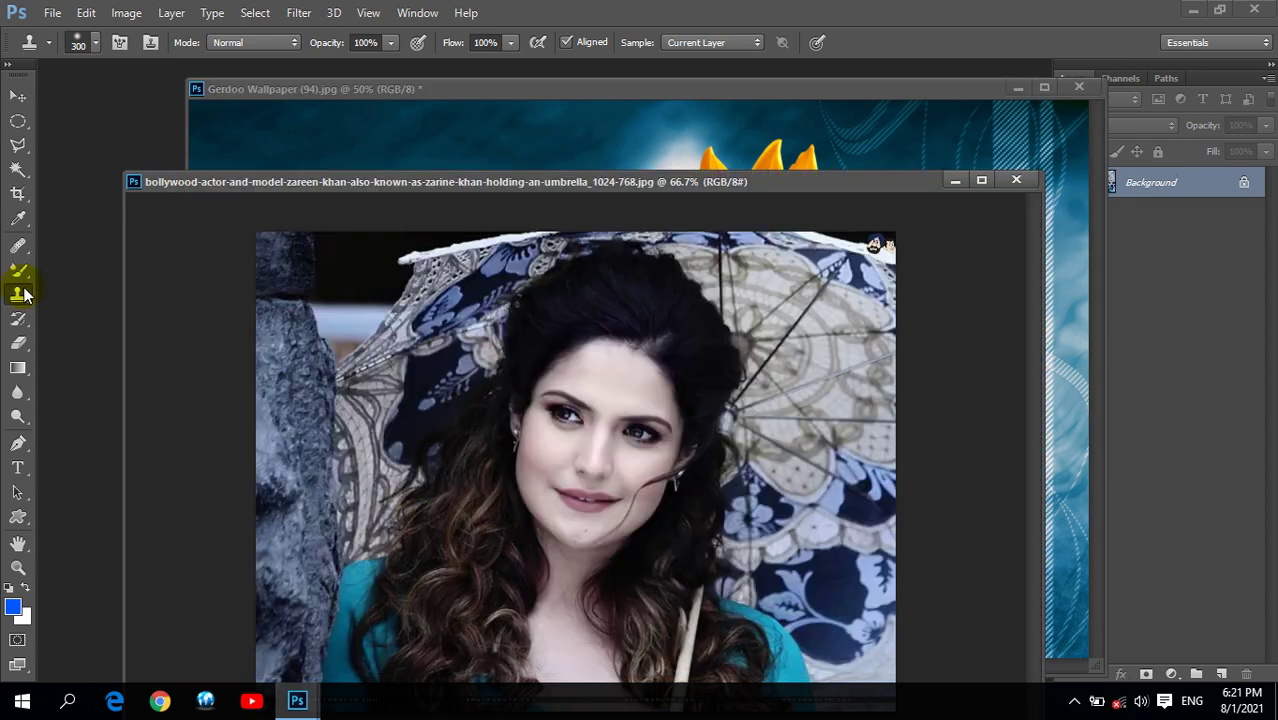
left_click_drag(594, 560, 590, 433)
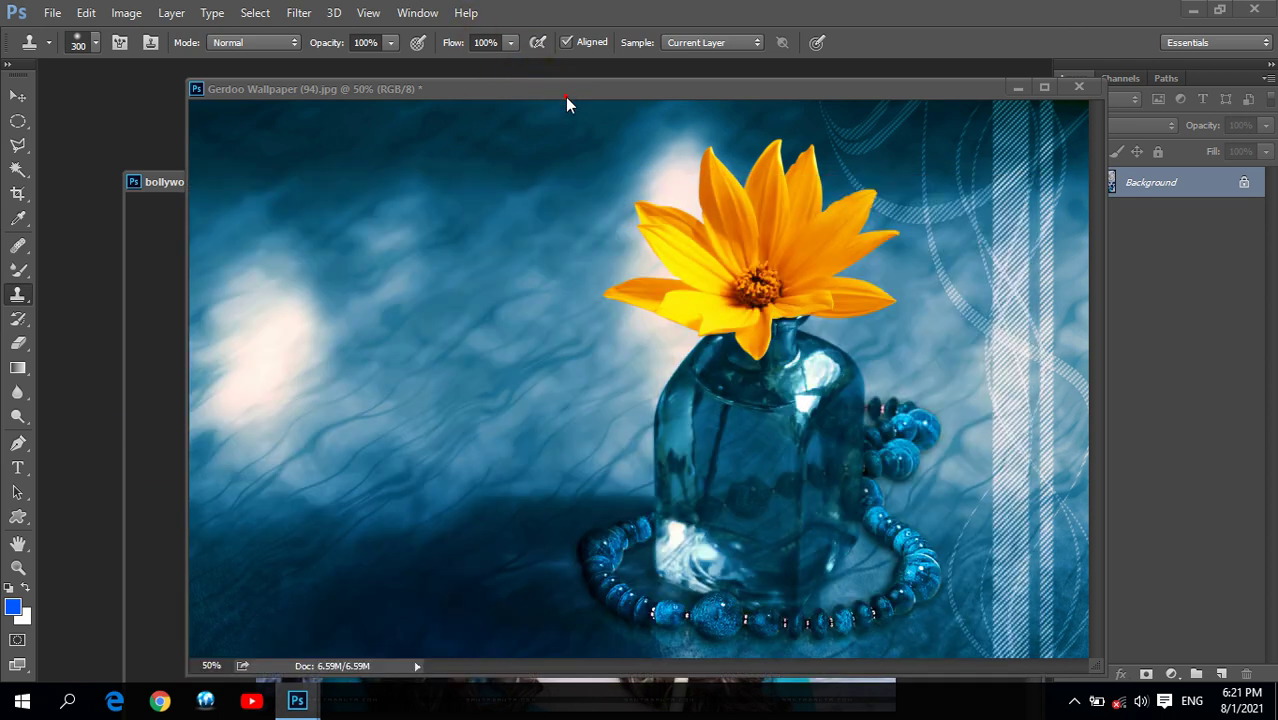
left_click_drag(565, 97, 452, 89)
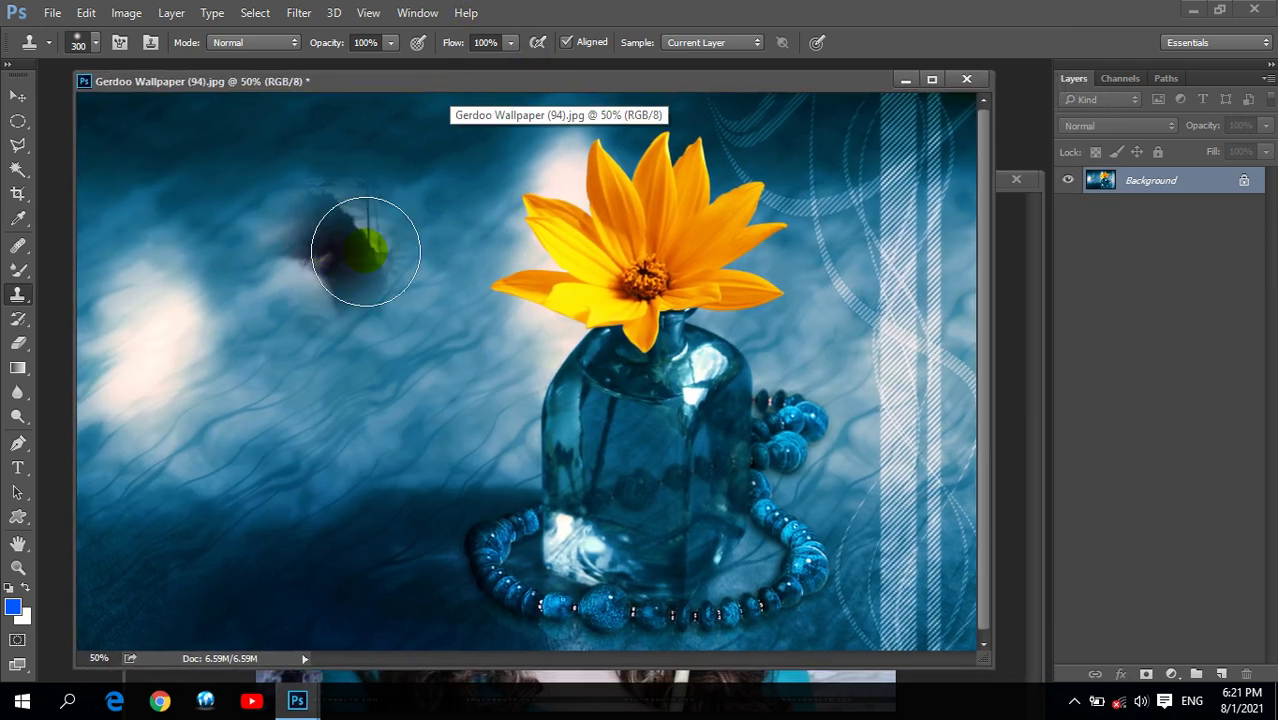
left_click(1221, 674)
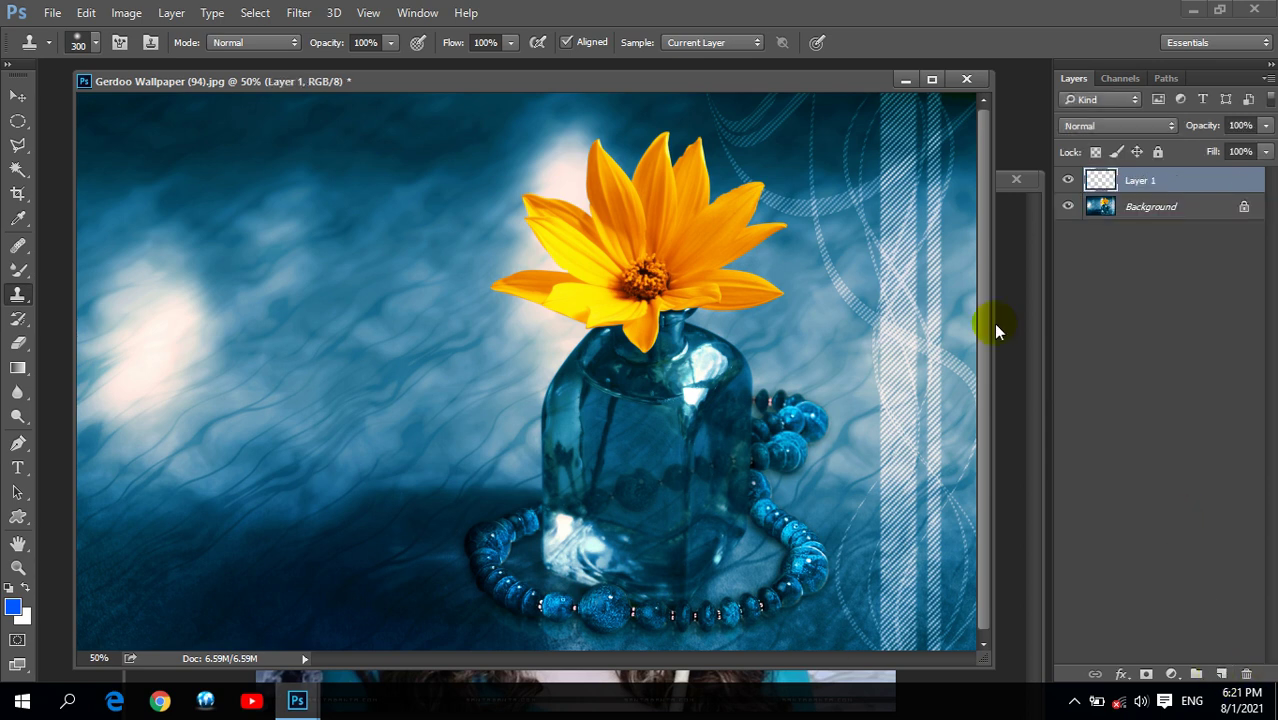
Clone the umbrella face onto Layer 1 and scale it to about 162% on the left side
mouse_move(271, 425)
left_mouse_down()
mouse_move(276, 282)
mouse_move(257, 343)
mouse_move(337, 357)
mouse_move(194, 371)
mouse_move(295, 335)
left_mouse_up()
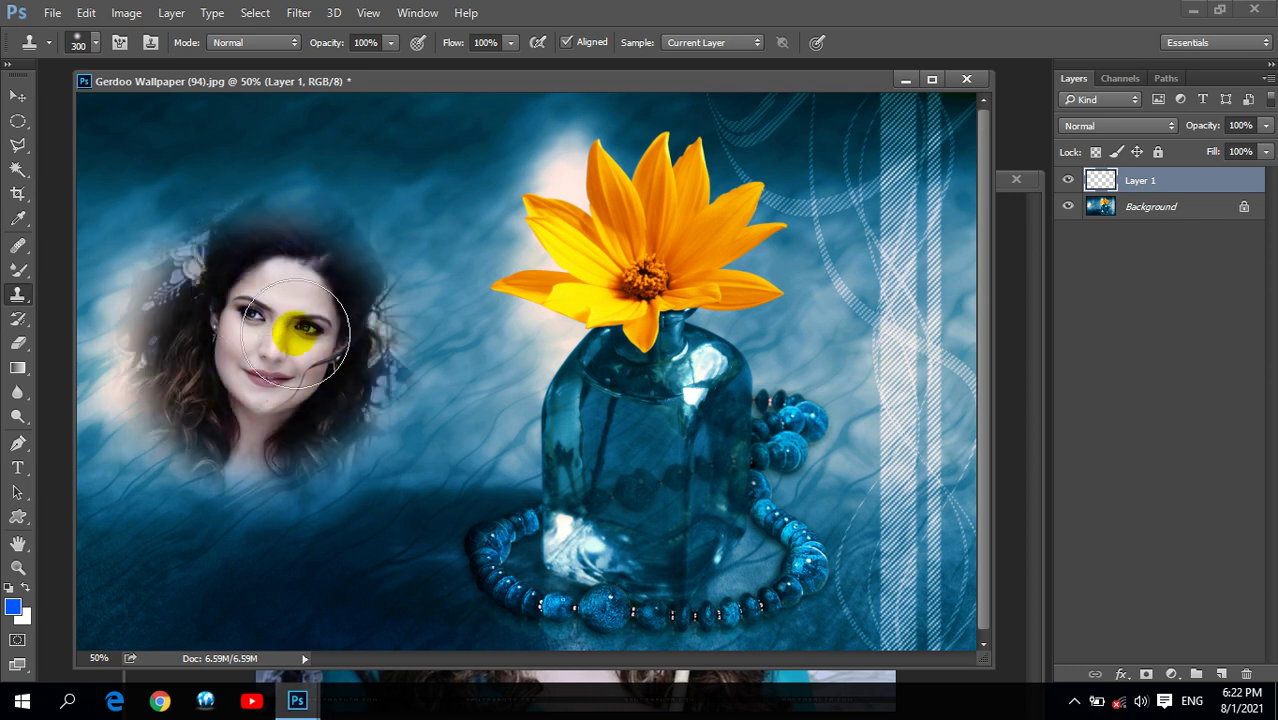
left_click_drag(308, 408, 240, 314)
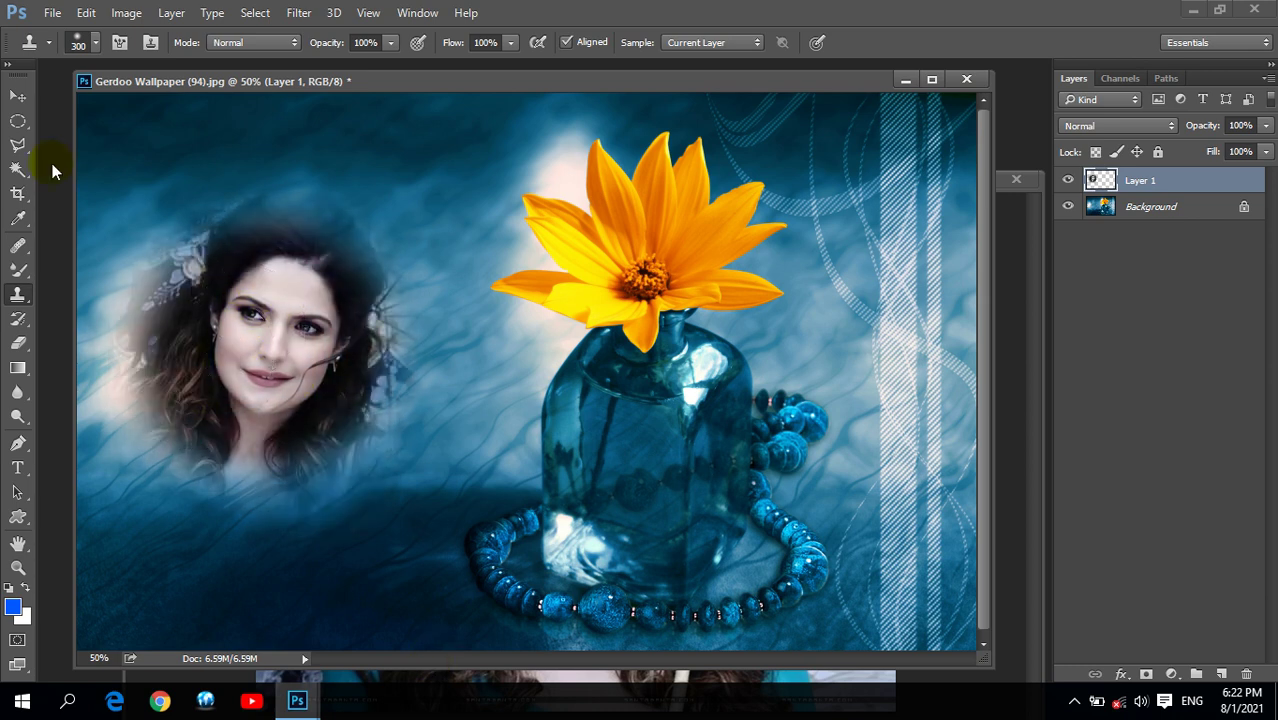
key("ctrl+t")
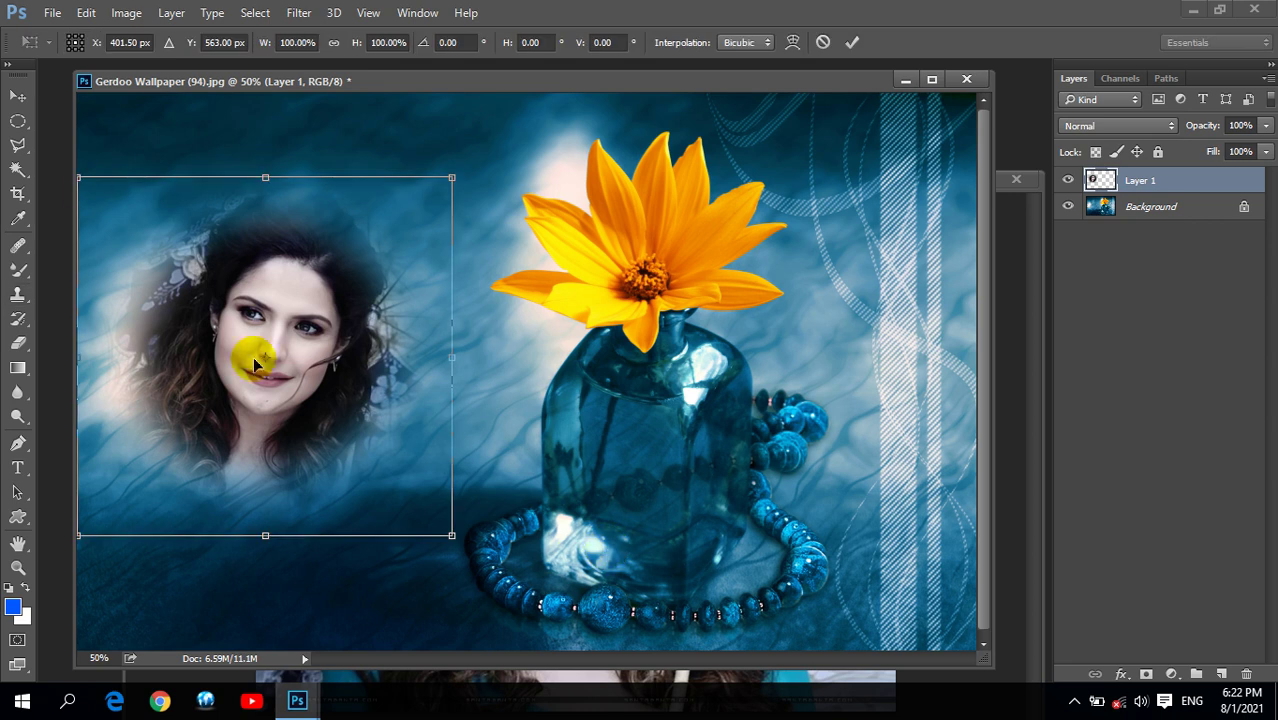
left_click(13, 100)
left_click(382, 376)
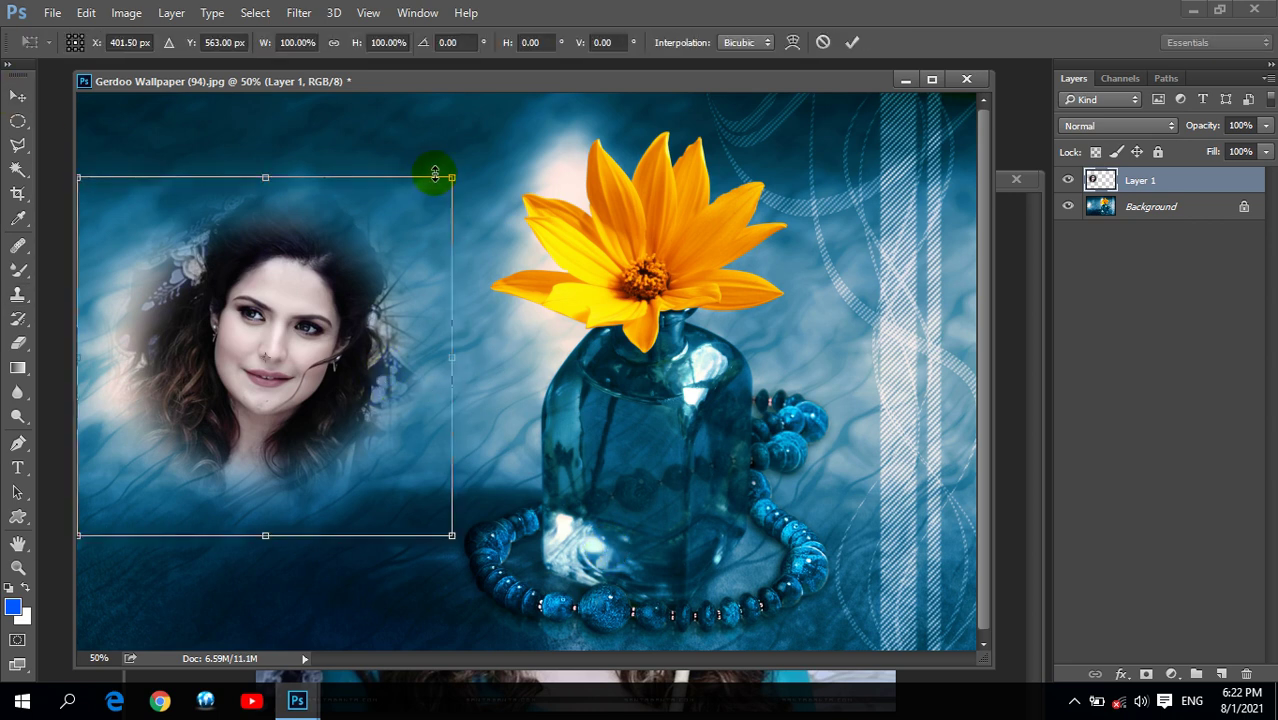
mouse_move(452, 178)
left_mouse_down()
mouse_move(594, 78)
mouse_move(548, 157)
mouse_move(382, 331)
mouse_move(730, 51)
mouse_move(668, 157)
left_mouse_up()
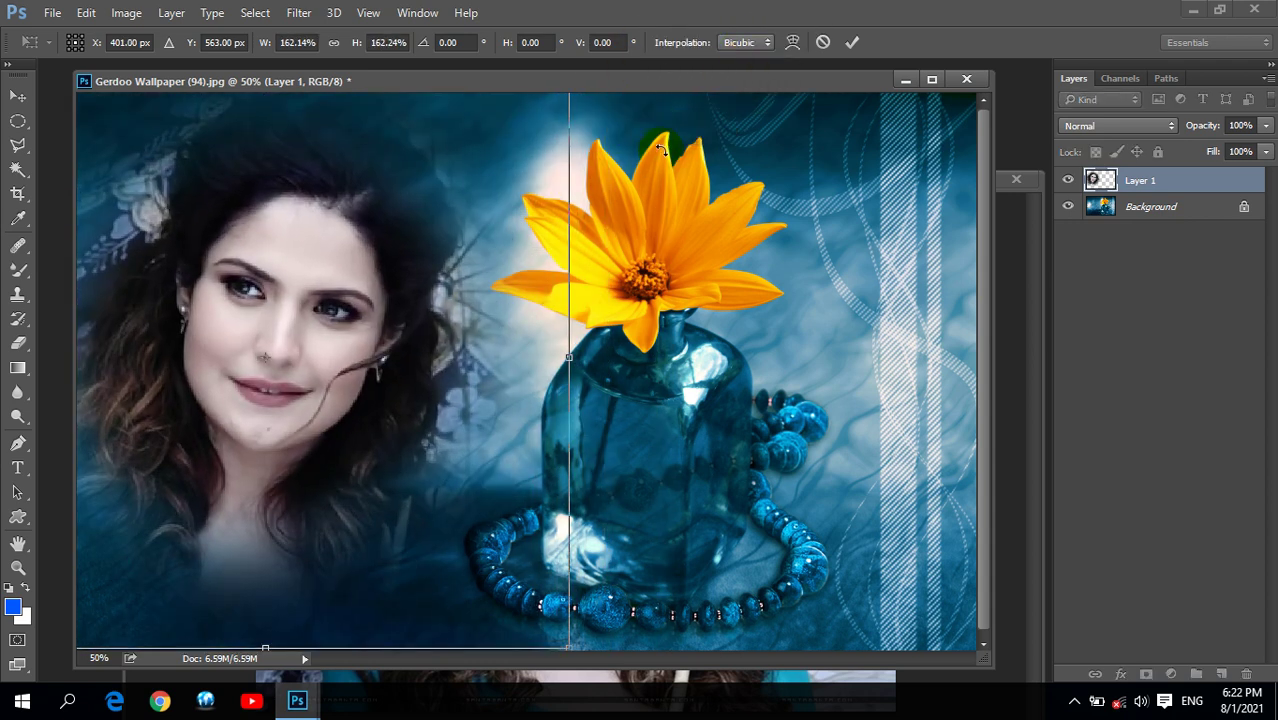
key("Return")
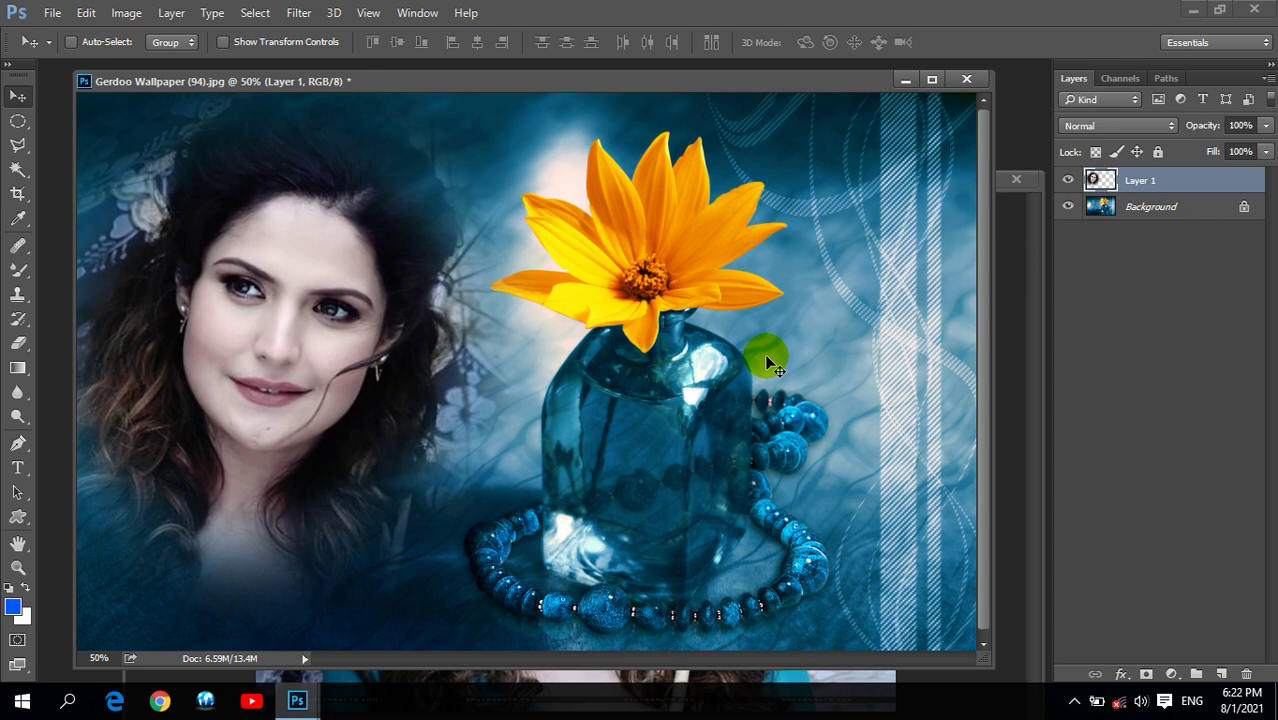
left_click(1152, 125)
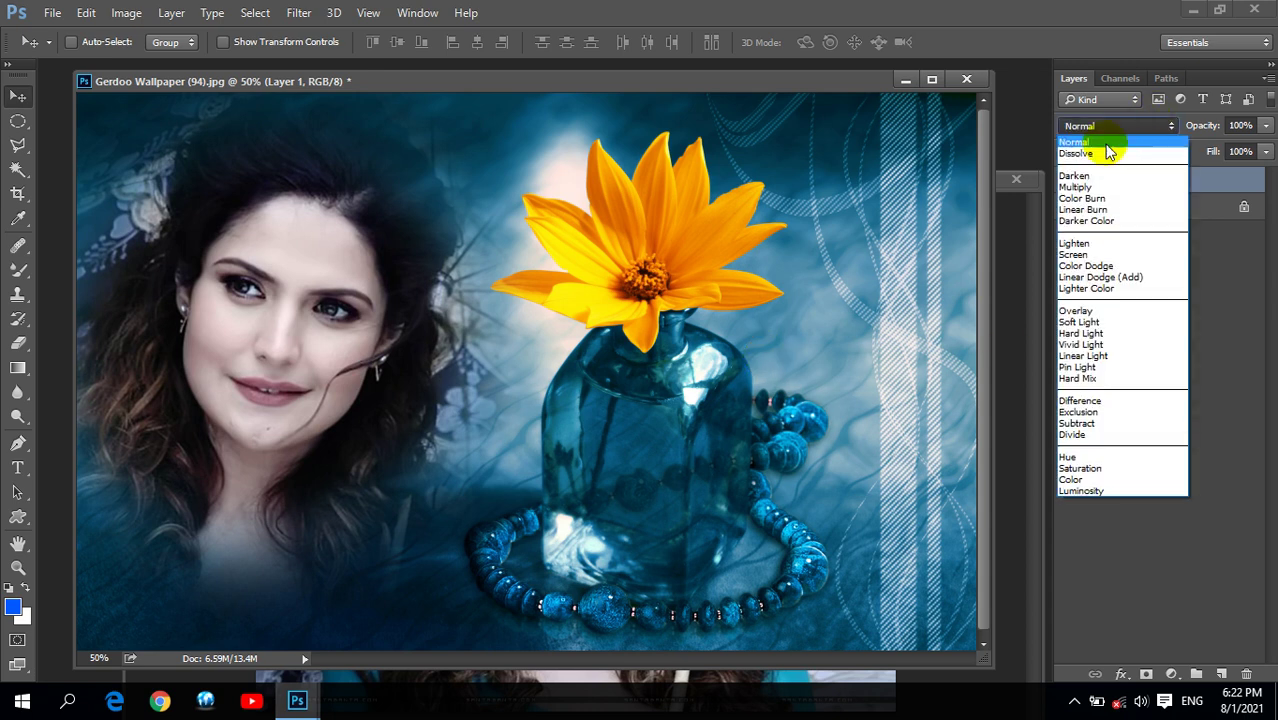
Cycle Layer 1 through blend modes like Dissolve, Multiply and Vivid Light, ending in Luminosity
left_click(1102, 153)
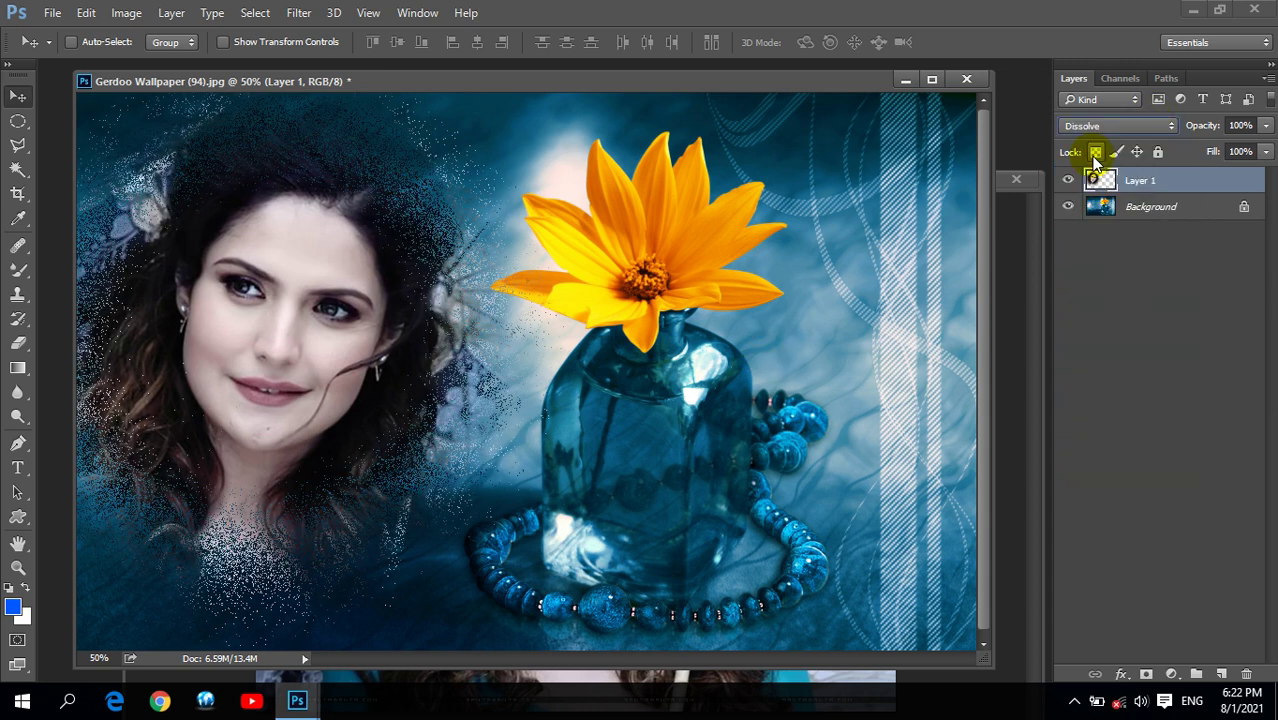
key("Down")
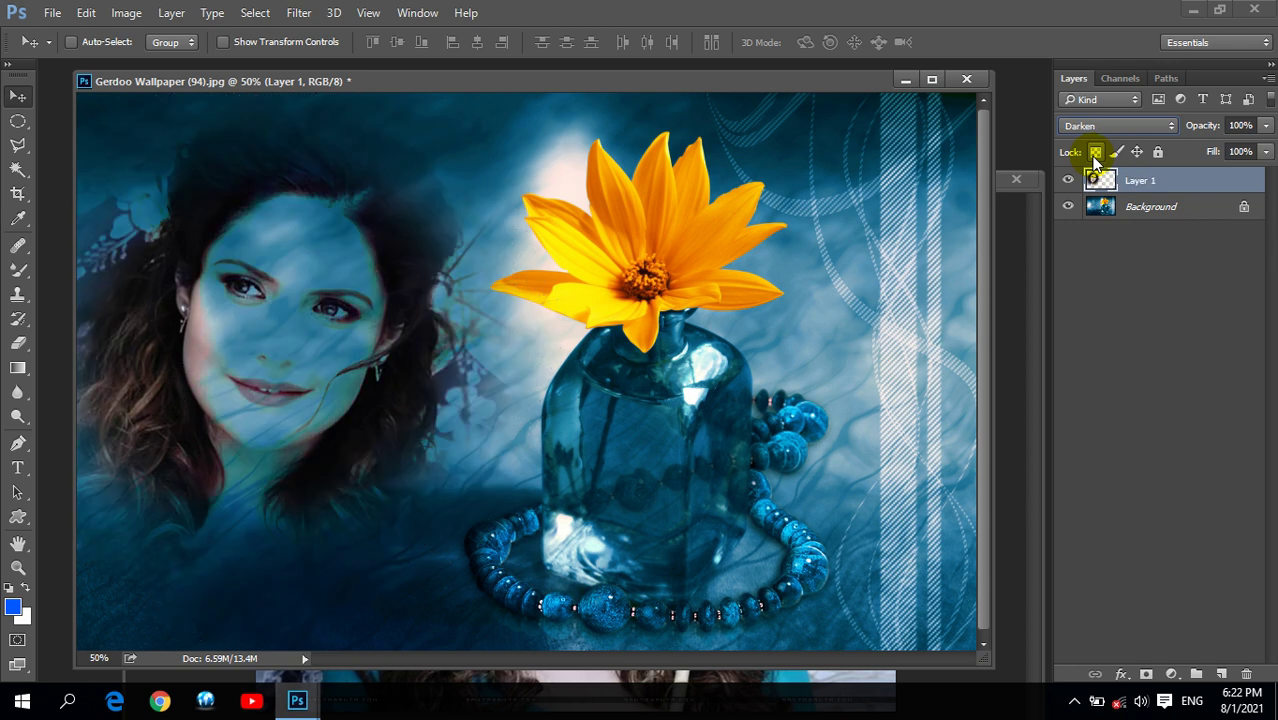
key("Down")
key("Down")
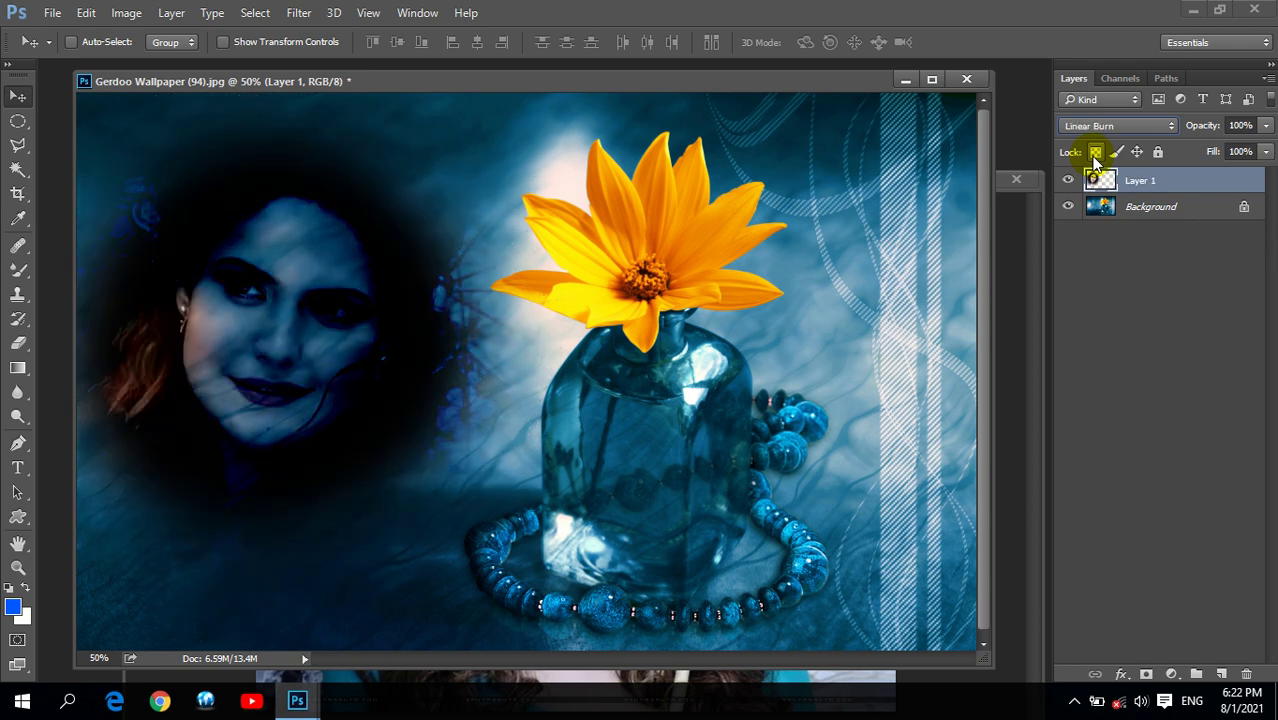
key("Down")
key("Down")
key("Down")
key("Down")
key("Down")
key("Down")
key("Down")
key("Down")
key("Down")
key("Down")
key("Up")
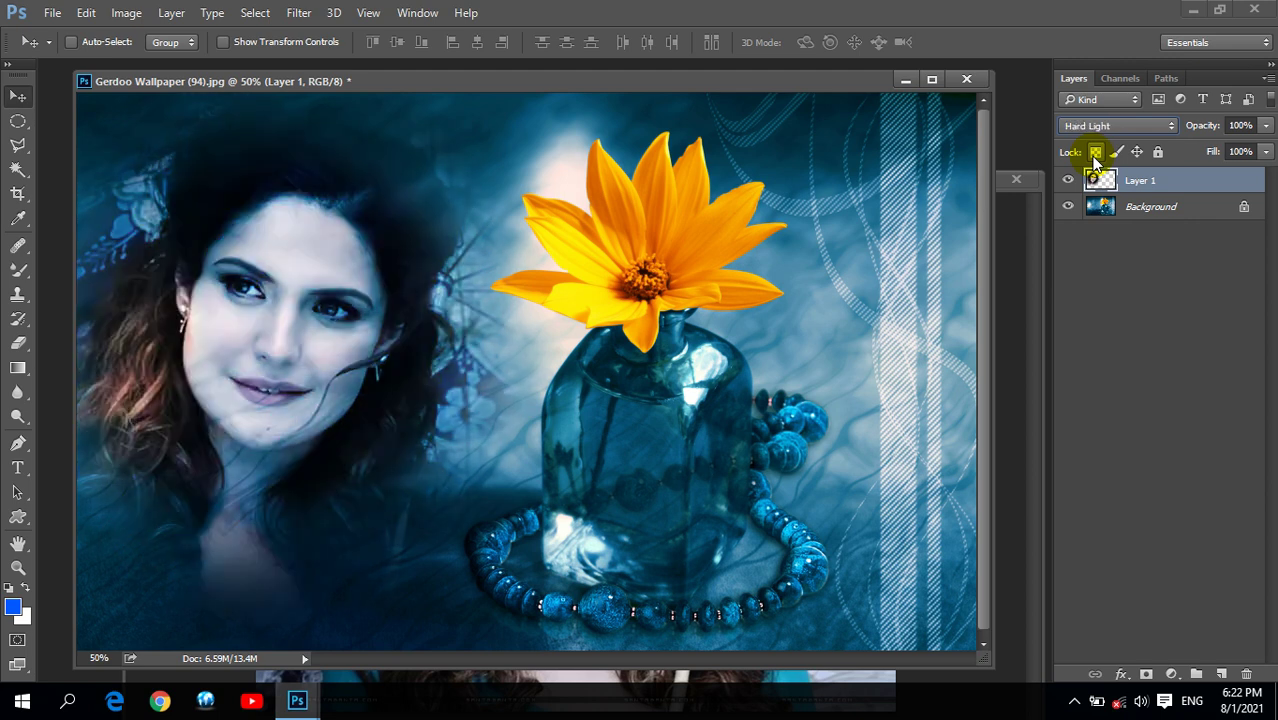
key("Down")
key("Down")
key("Down")
key("Down")
key("Down")
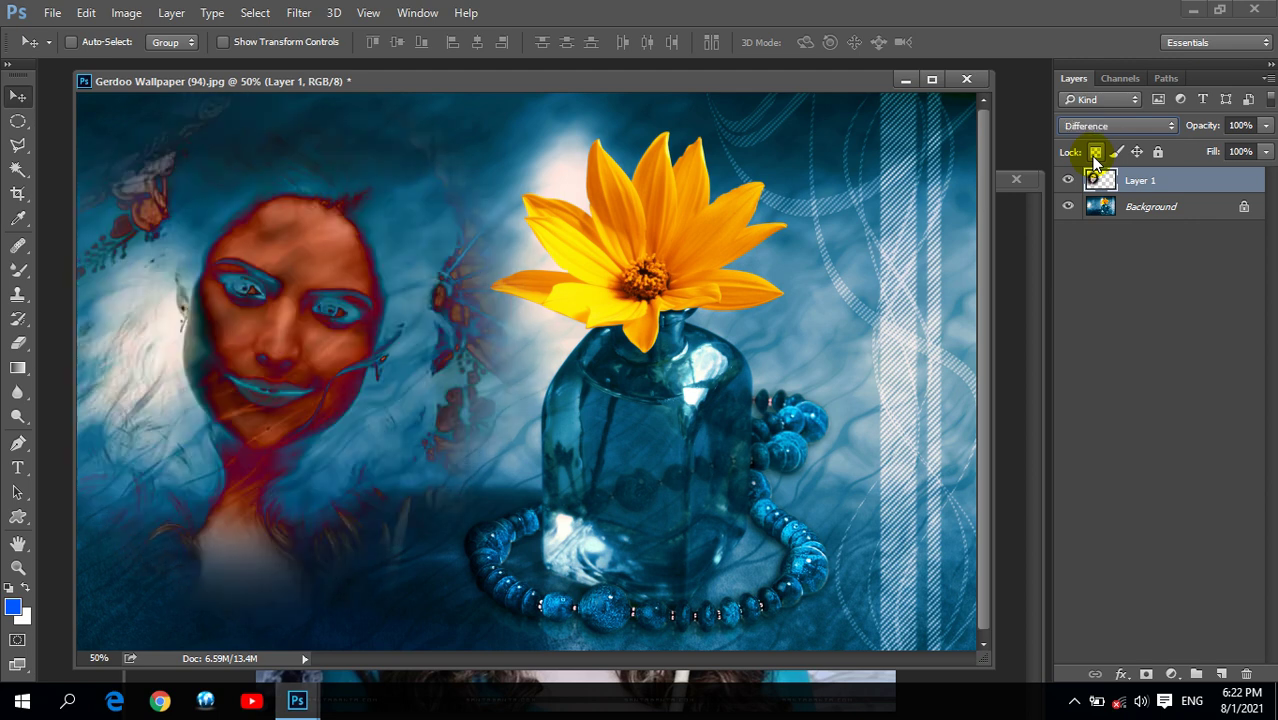
key("Down")
key("Down")
key("Down")
key("Down")
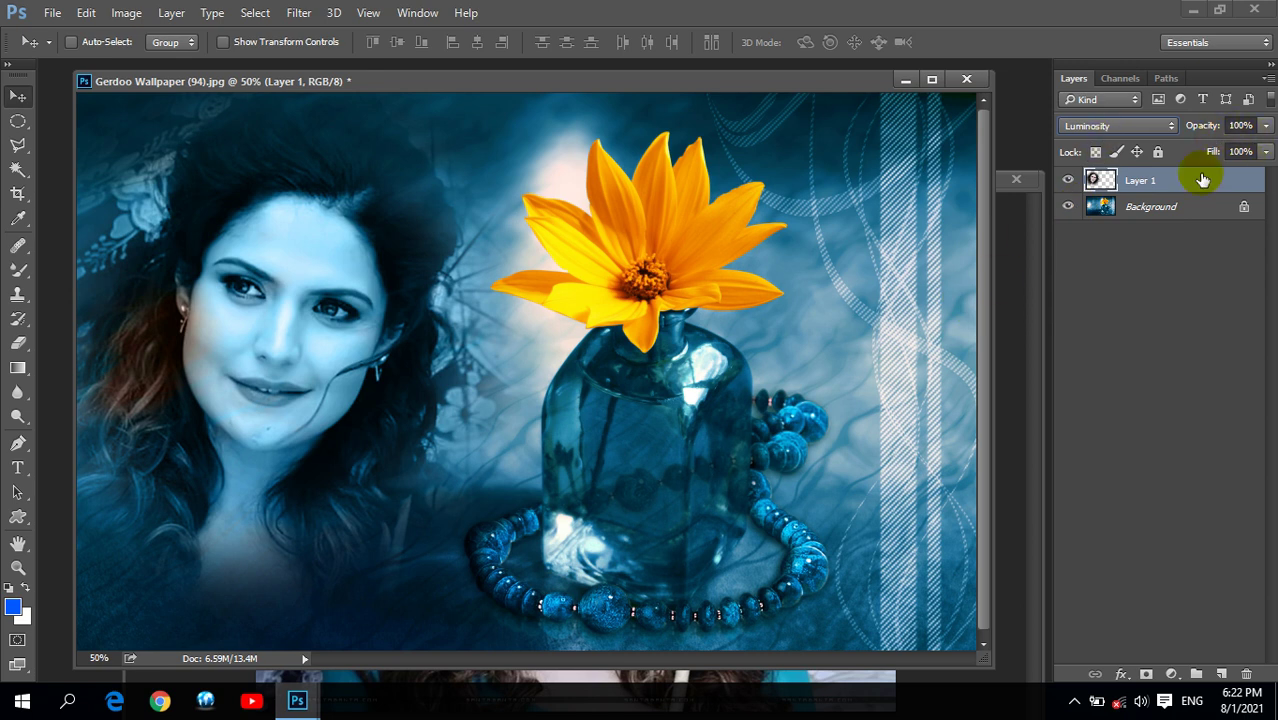
left_click(303, 14)
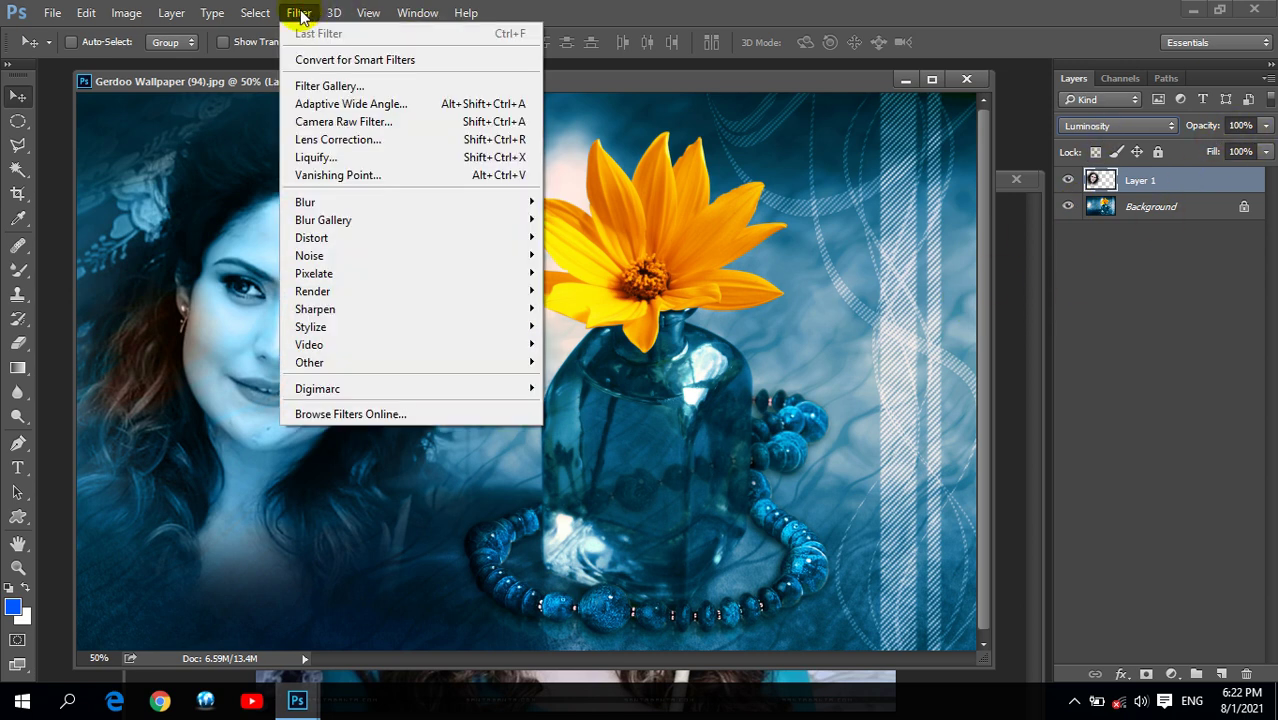
Open the Filter Gallery and preview the Artistic filters, from Cutout to Watercolor, on the portrait
left_click(328, 88)
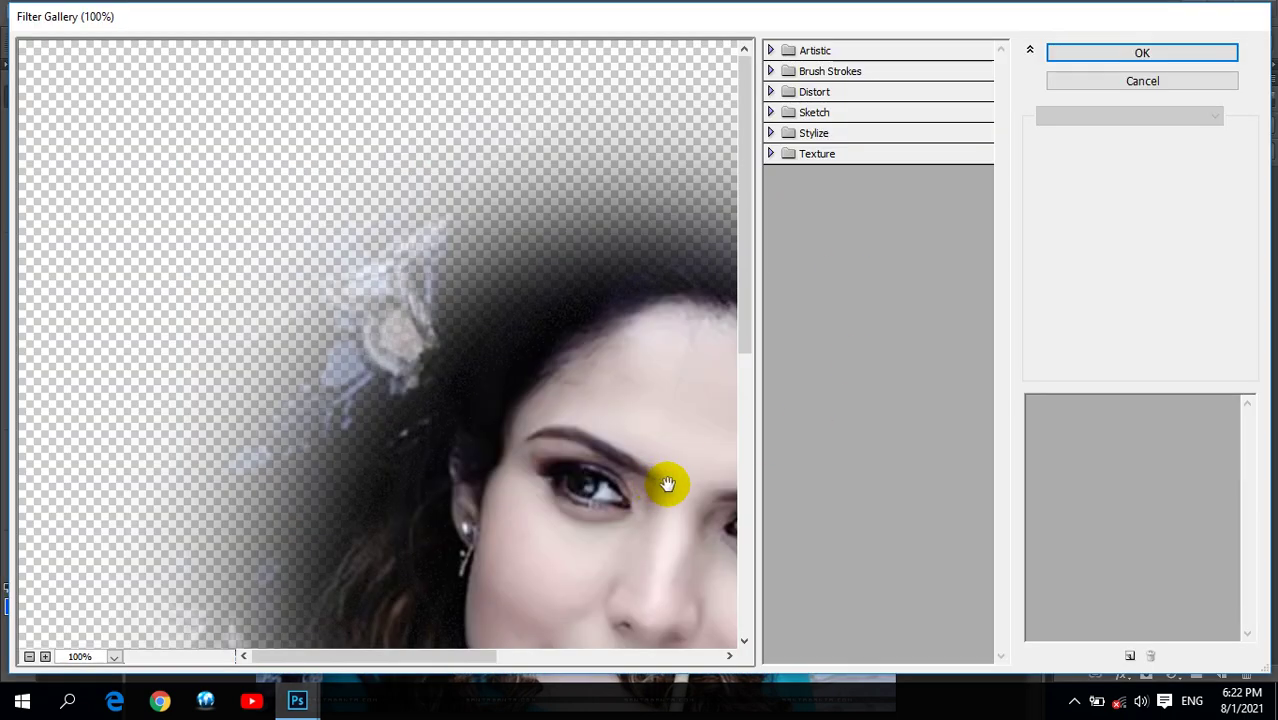
mouse_move(670, 480)
left_mouse_down()
mouse_move(383, 277)
mouse_move(397, 241)
left_mouse_up()
left_click(800, 50)
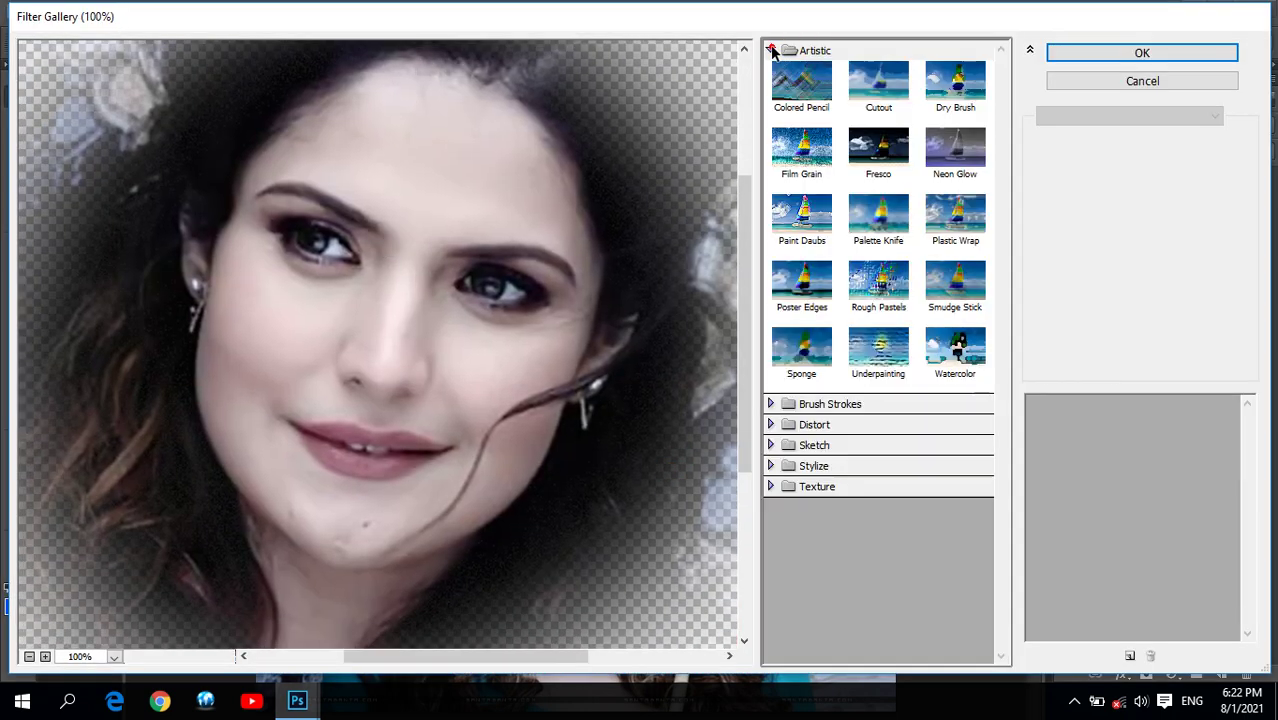
left_click(882, 88)
left_click(972, 80)
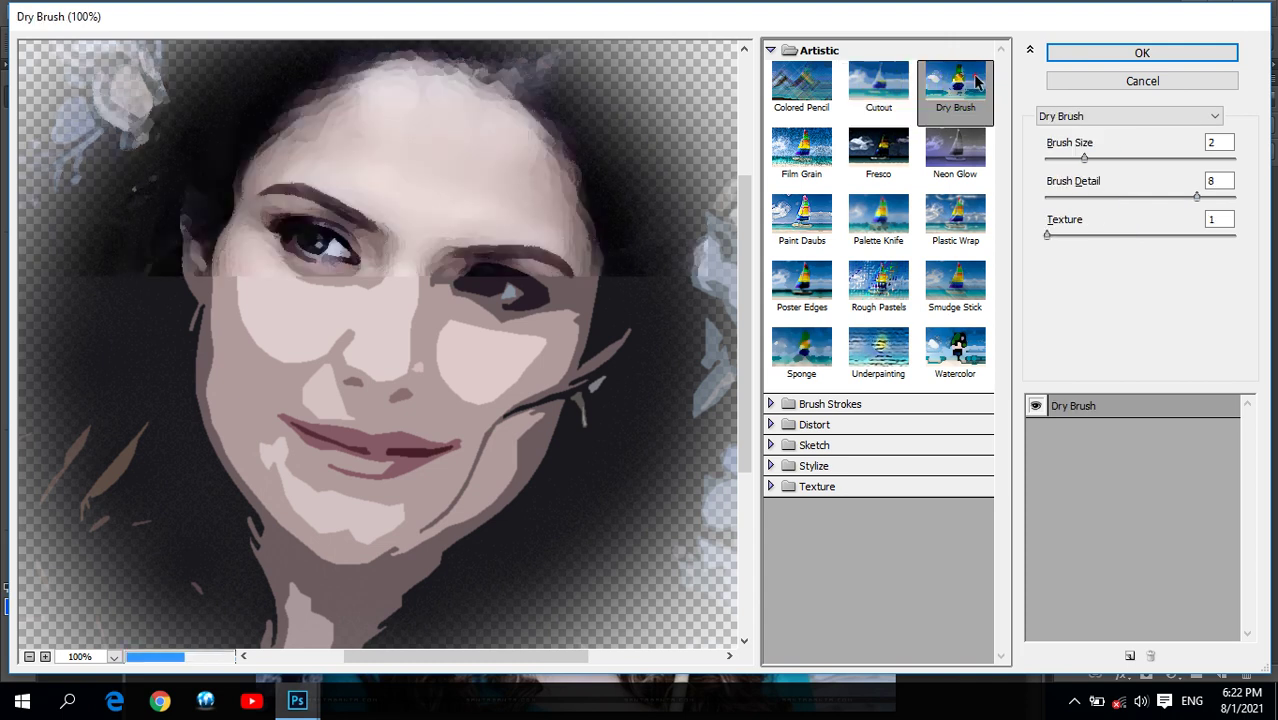
left_click(955, 148)
left_click(801, 148)
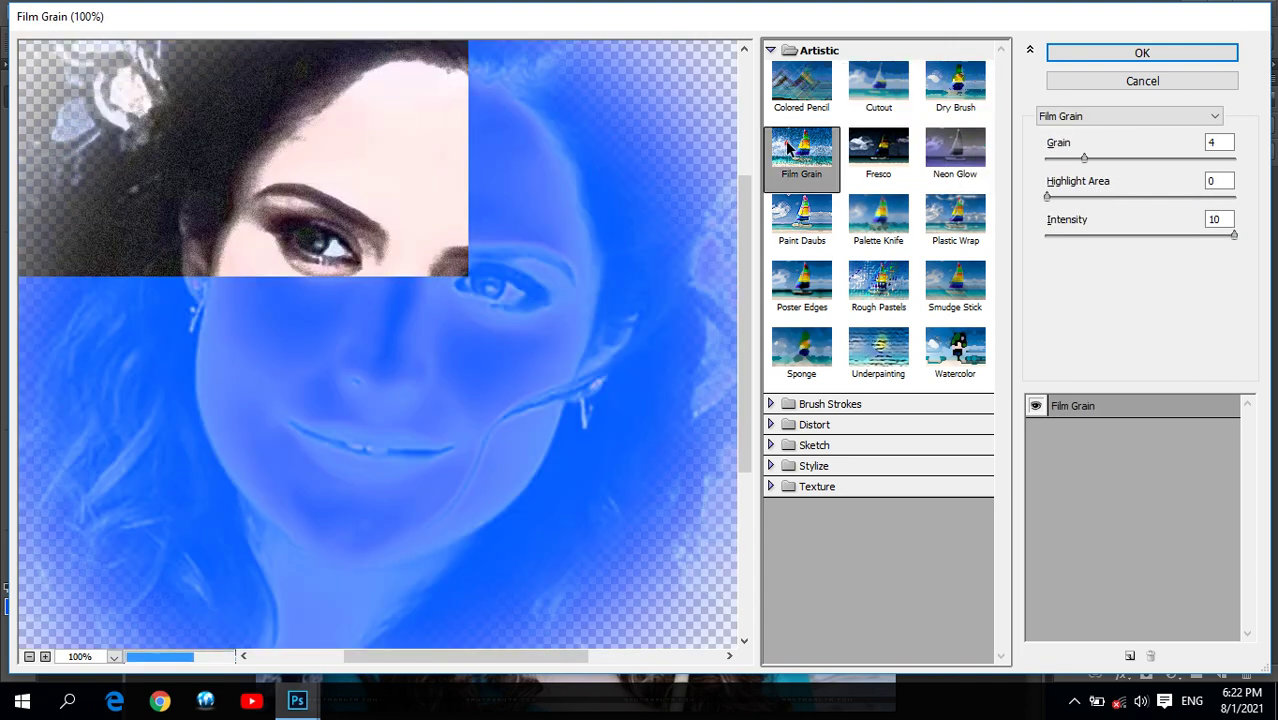
left_click(803, 83)
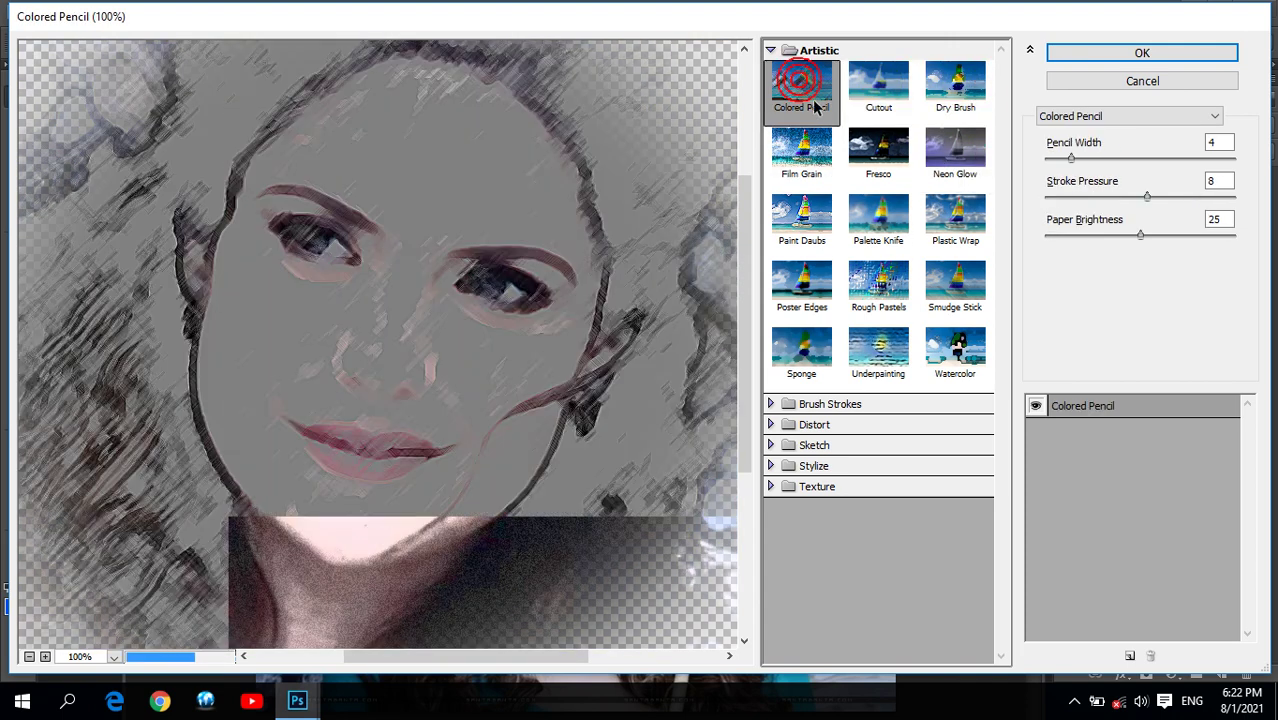
left_click(886, 81)
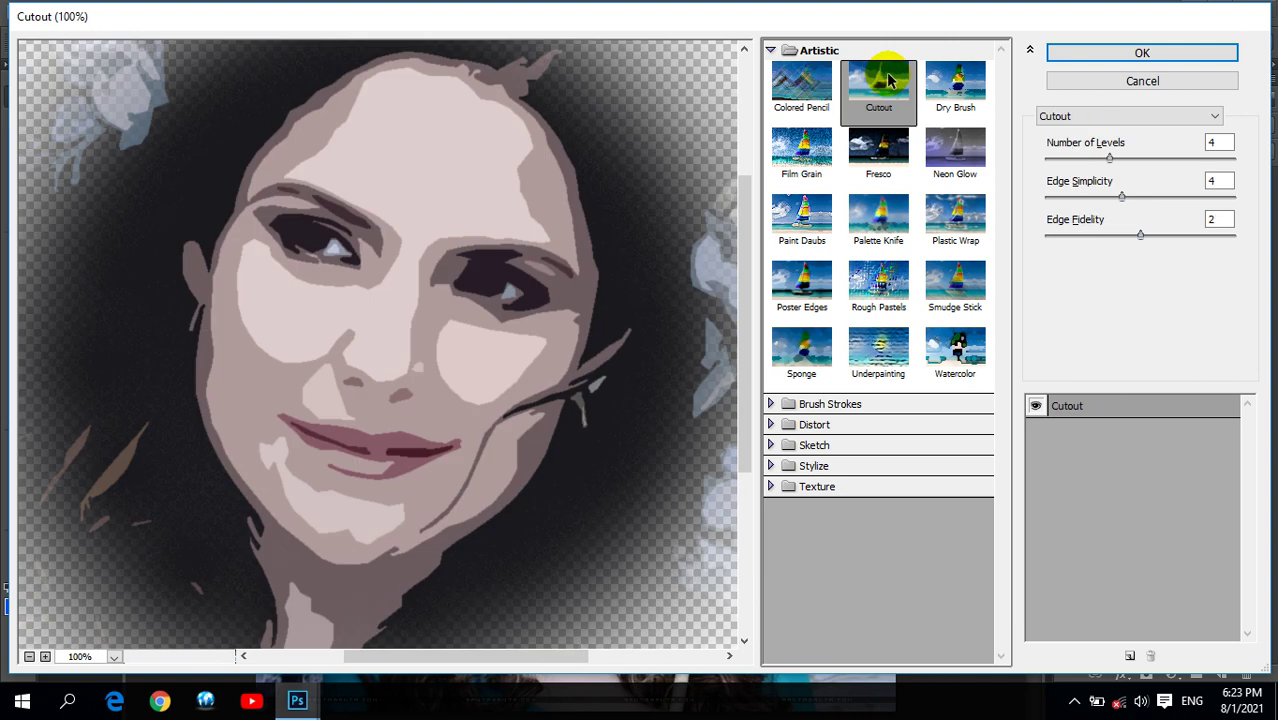
left_click(805, 152)
left_click(798, 215)
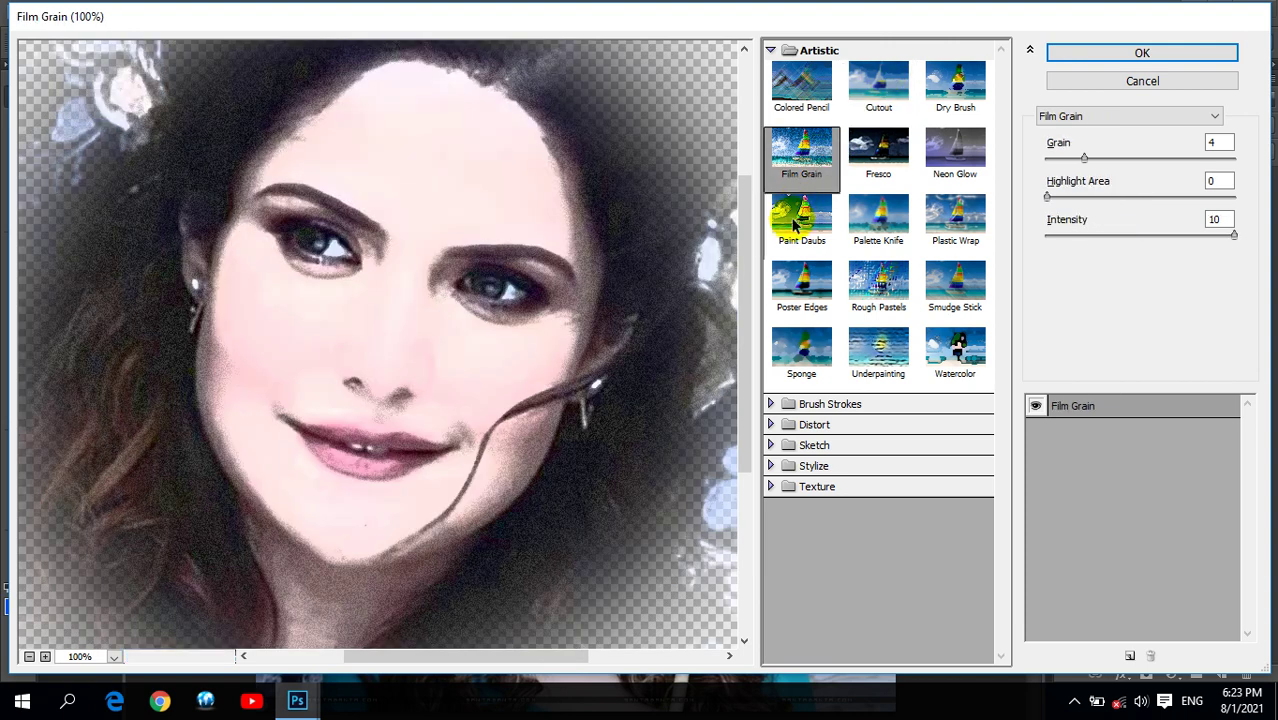
left_click(880, 222)
left_click(955, 215)
left_click(948, 295)
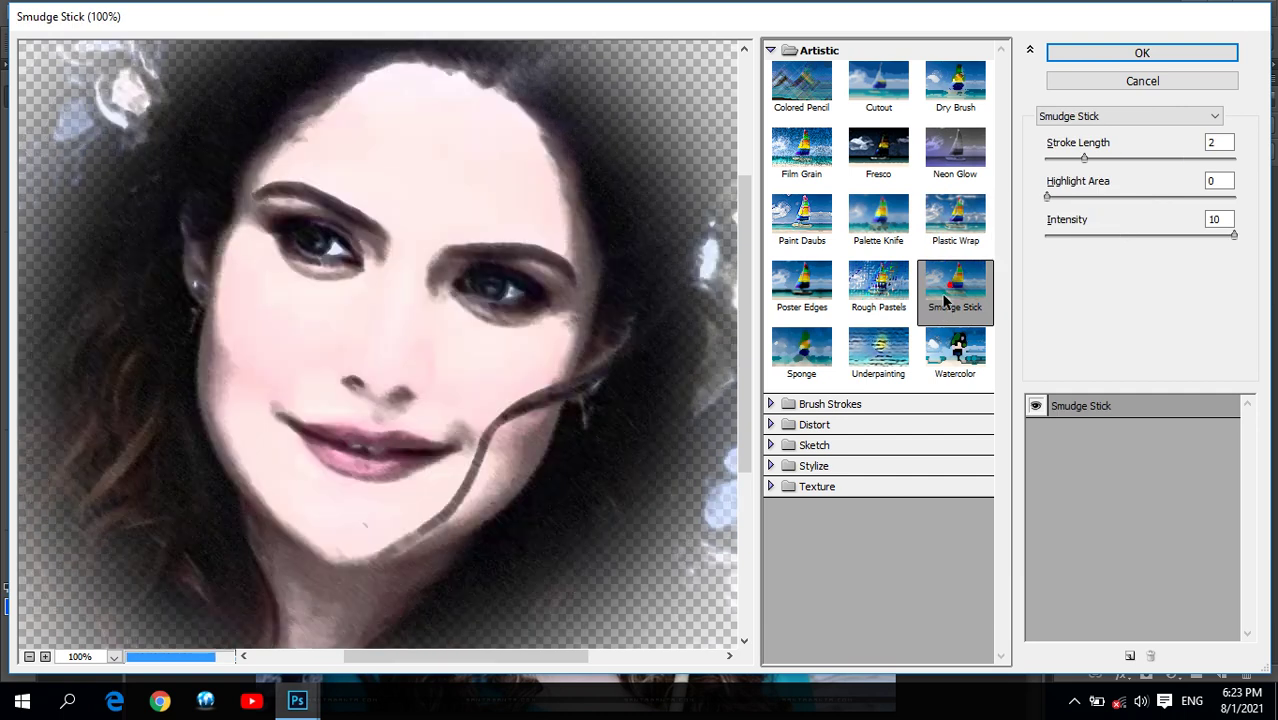
left_click(878, 285)
left_click(816, 306)
left_click(795, 354)
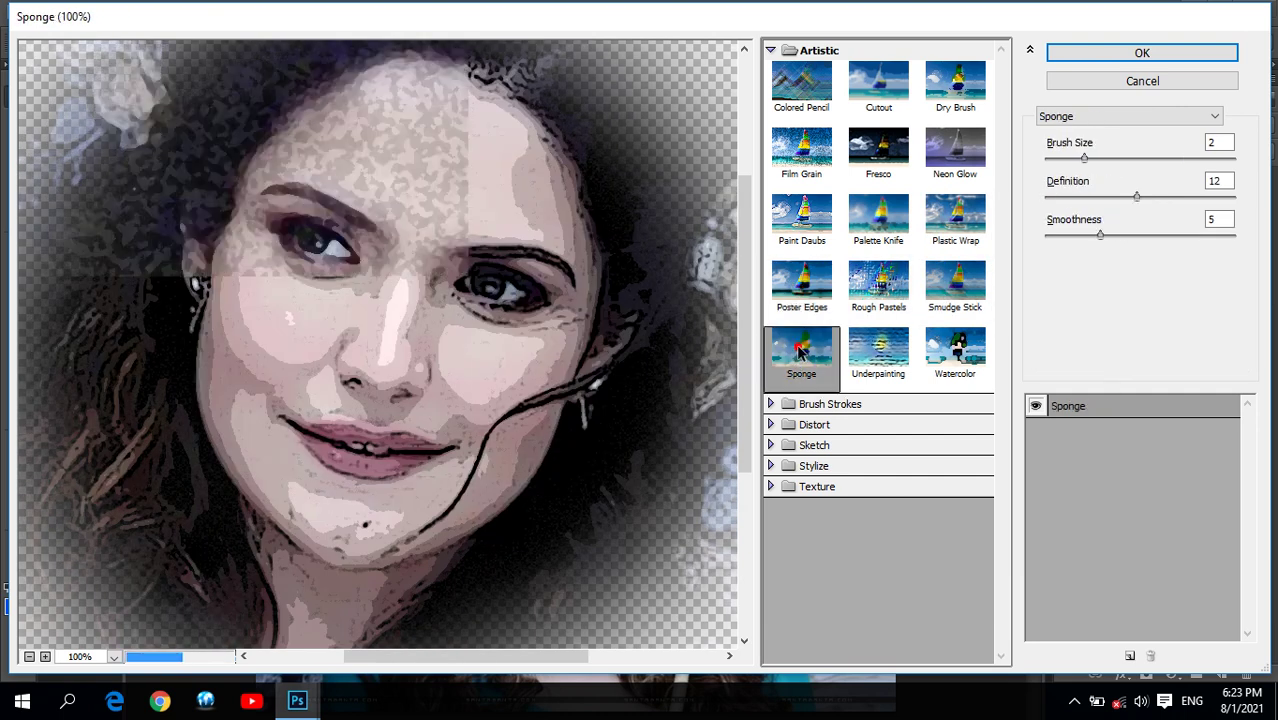
left_click(879, 358)
left_click(958, 352)
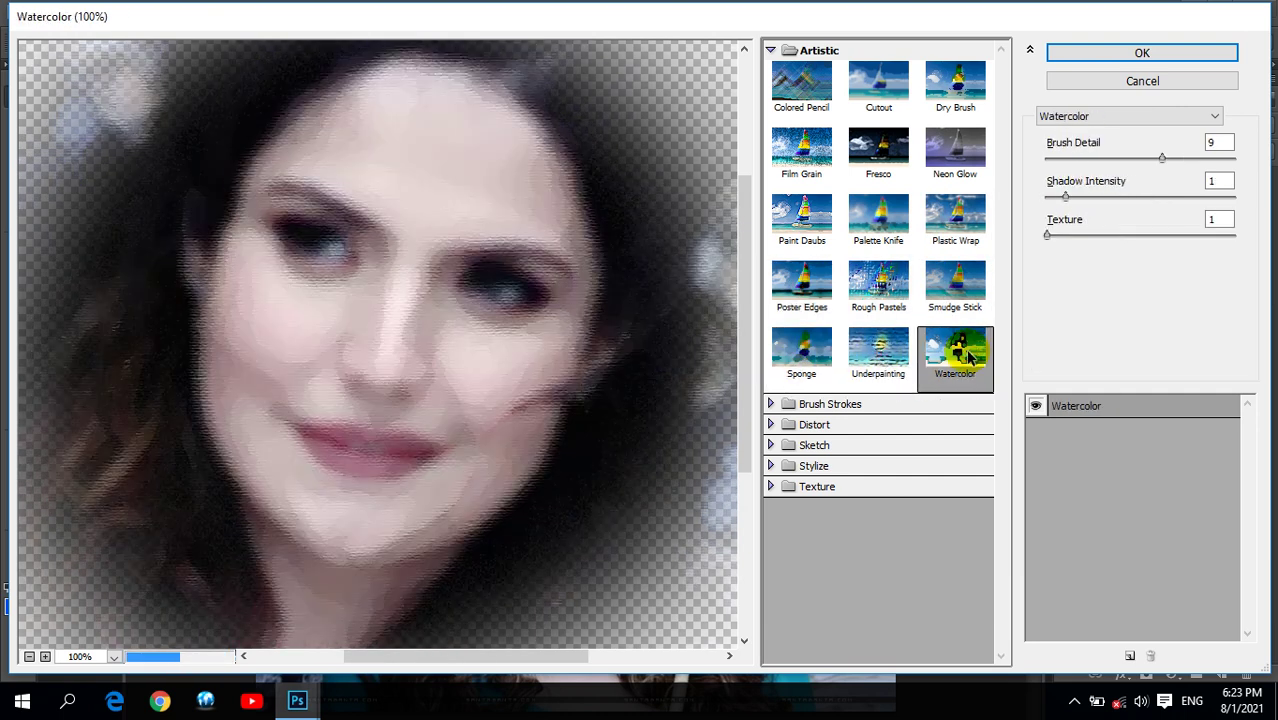
left_click(772, 50)
Preview the Brush Strokes and Distort filters, such as Angled Strokes, Crosshatch, Glass and Diffuse Glow
left_click(771, 71)
left_click(879, 108)
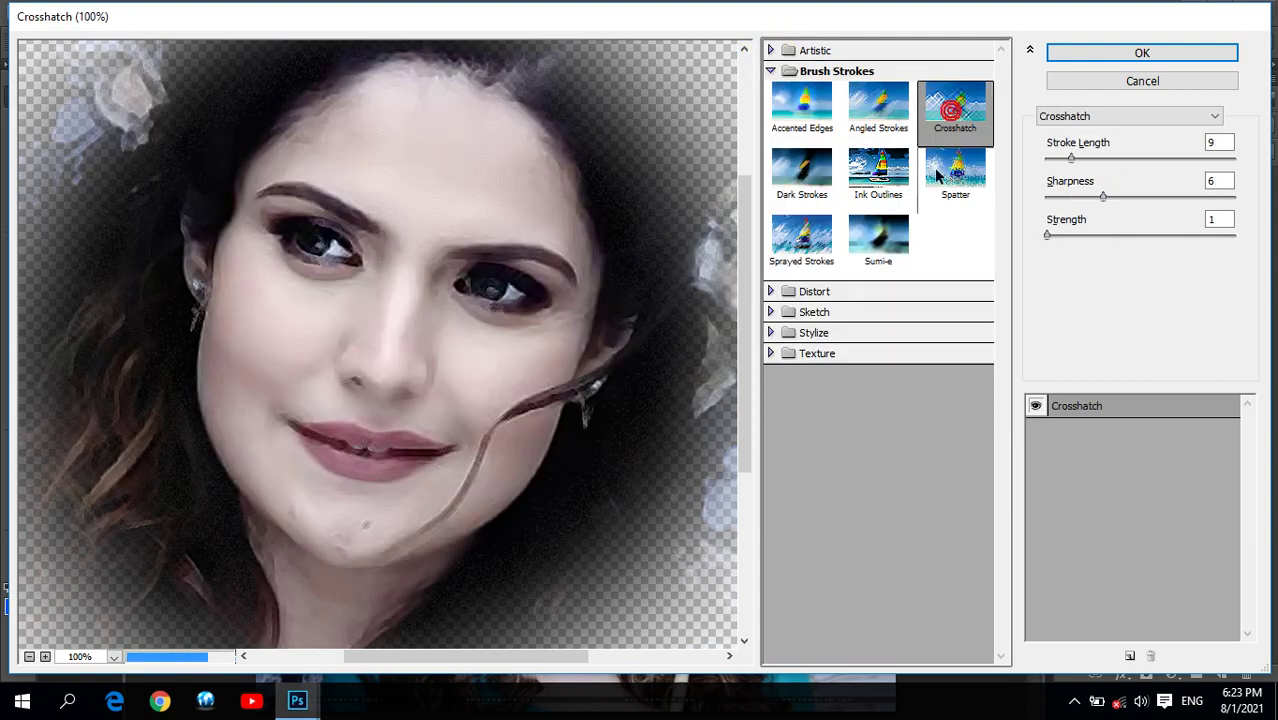
left_click(955, 170)
left_click(878, 235)
left_click(812, 240)
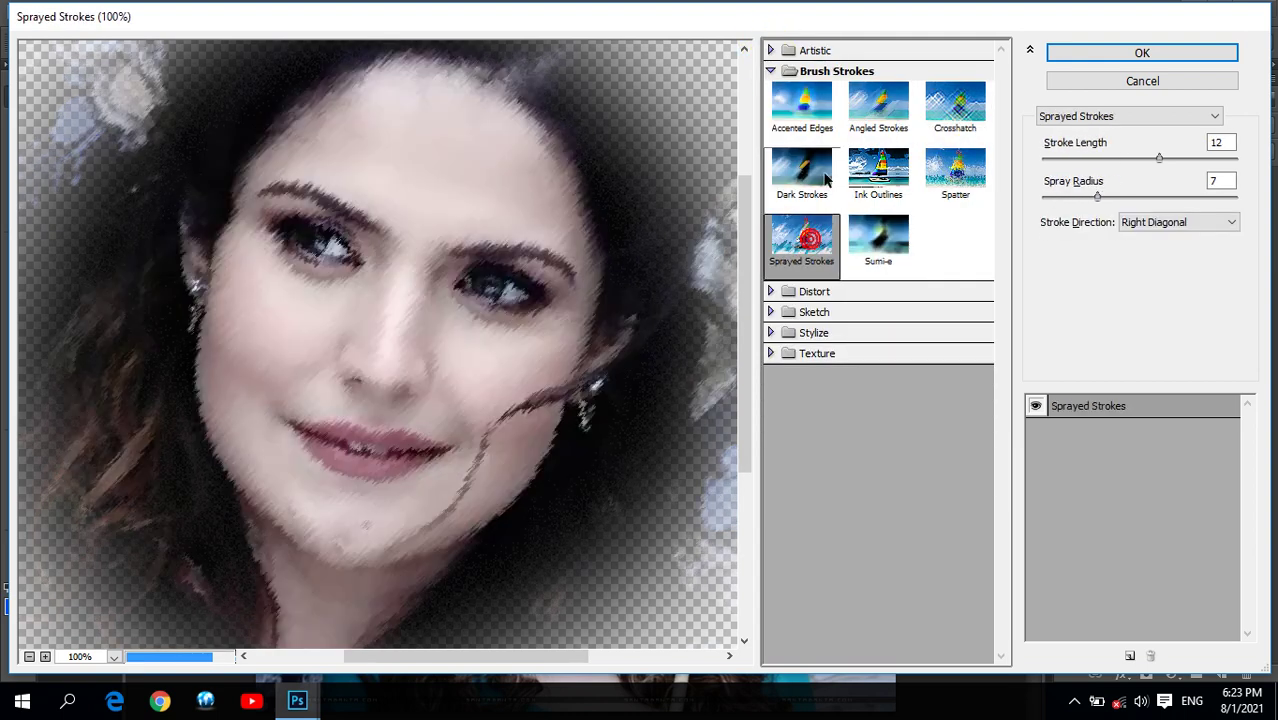
left_click(810, 172)
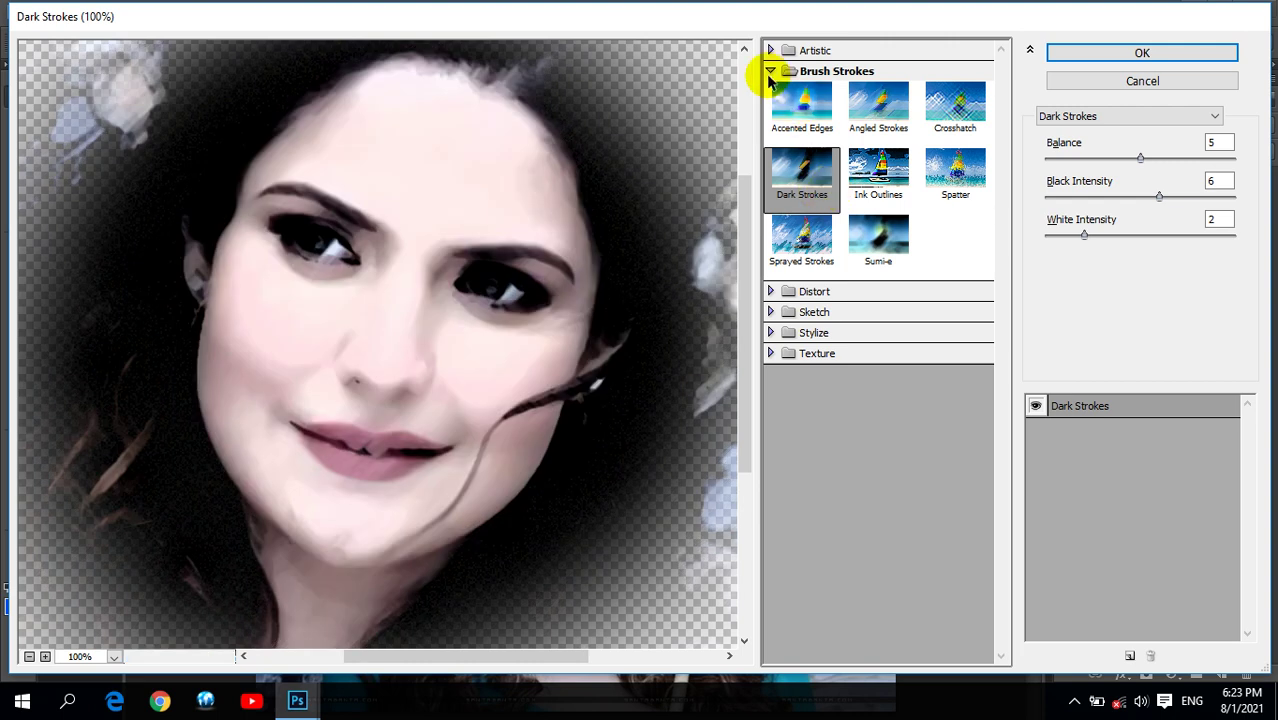
left_click(770, 71)
left_click(771, 91)
left_click(801, 122)
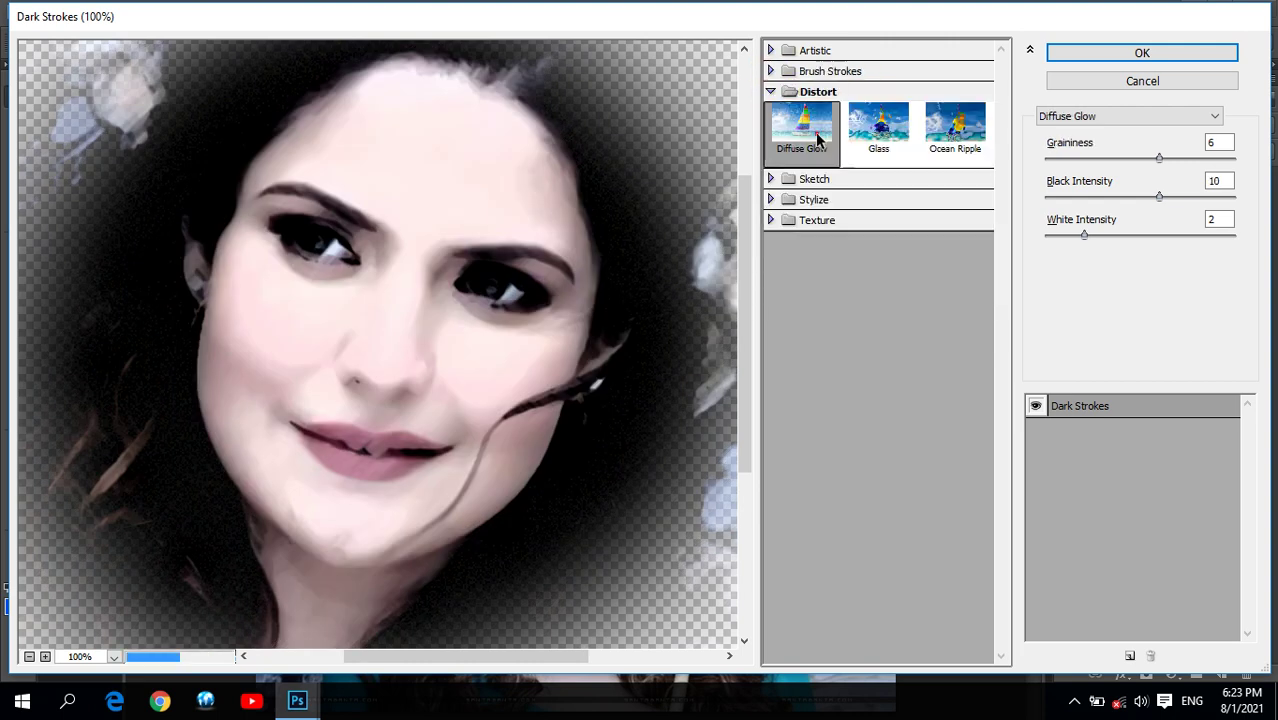
left_click(878, 122)
left_click(958, 135)
left_click(875, 150)
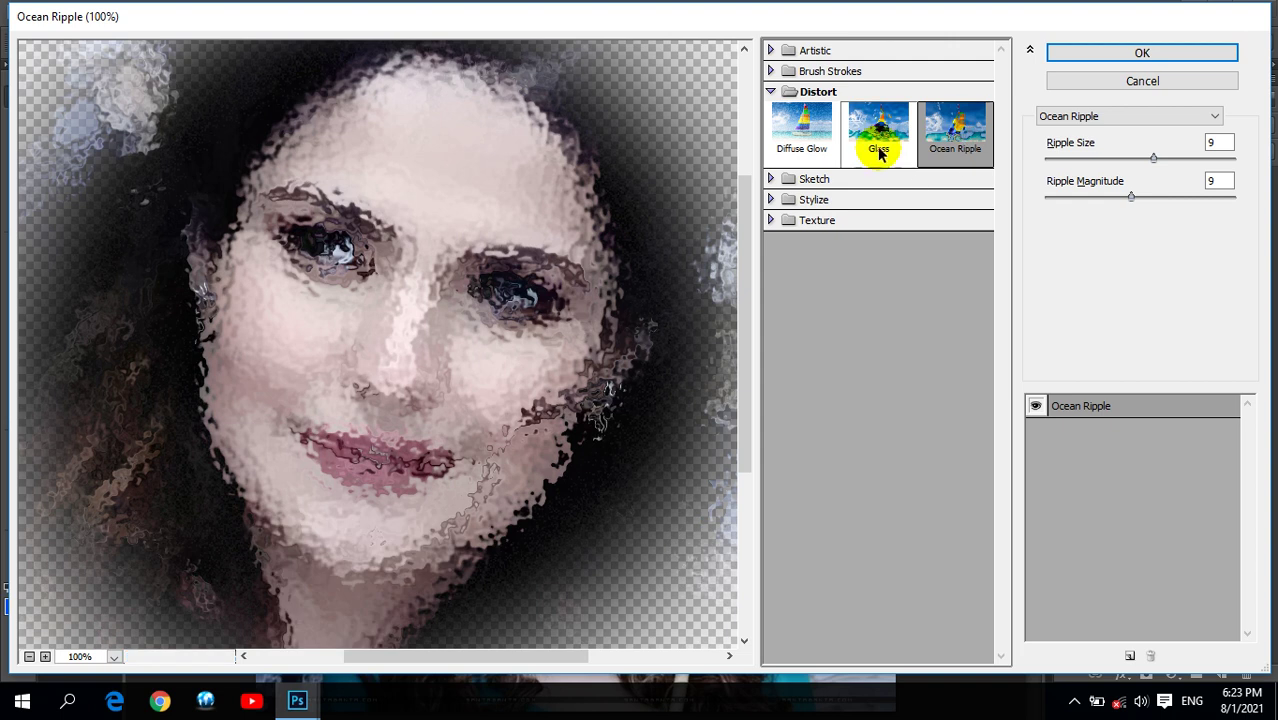
left_click(810, 130)
left_click(780, 91)
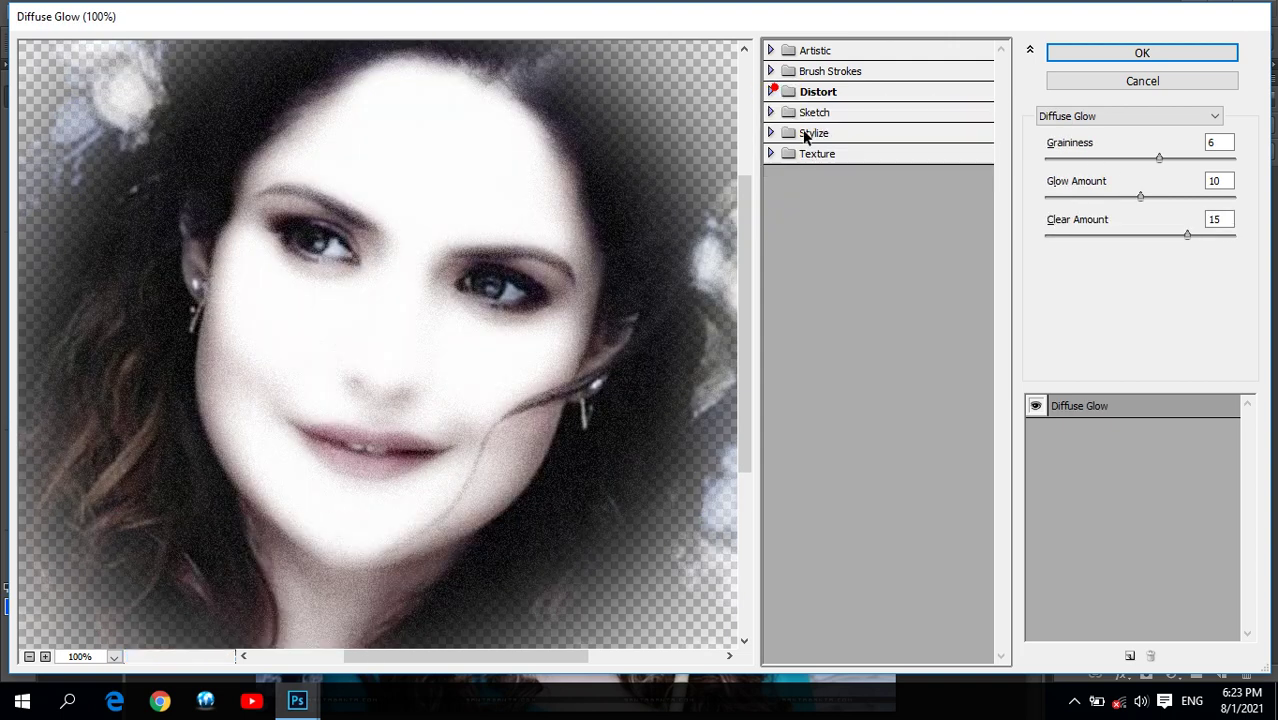
Preview the Sketch and Stylize filters, including Bas Relief, Torn Edges and Glowing Edges
left_click(770, 112)
left_click(801, 145)
left_click(878, 155)
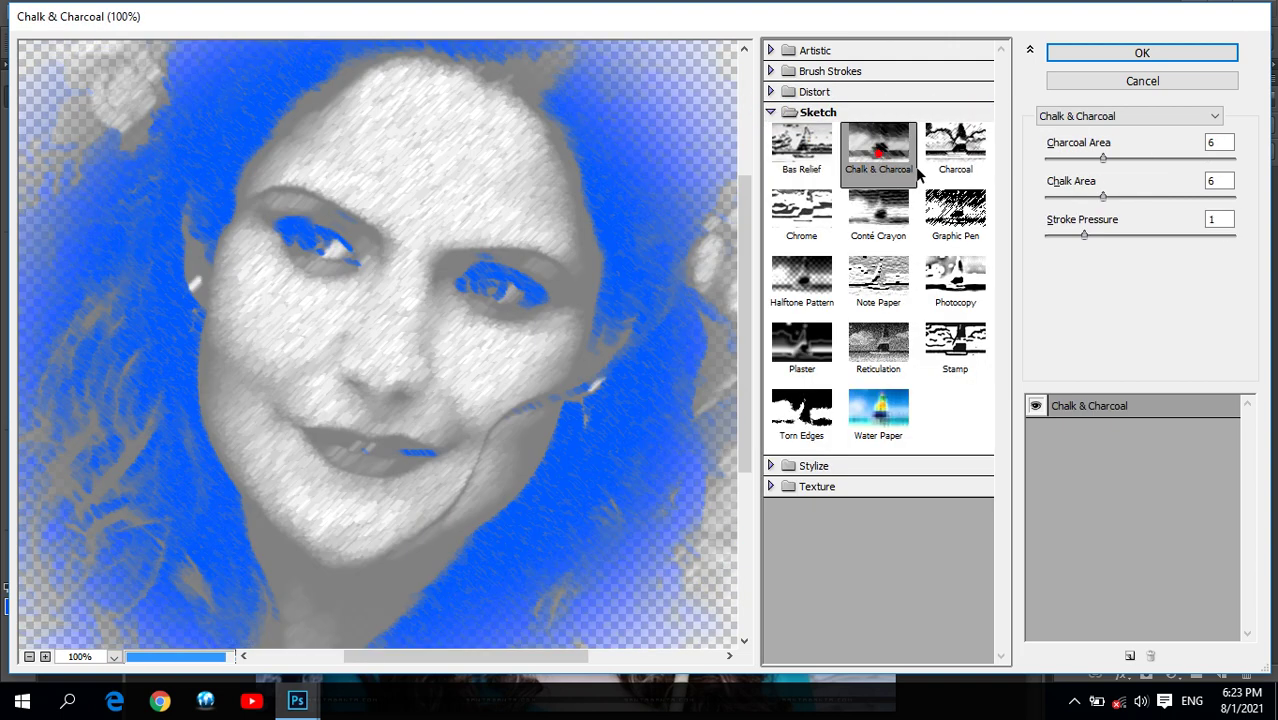
left_click(955, 145)
left_click(955, 210)
left_click(878, 275)
left_click(801, 280)
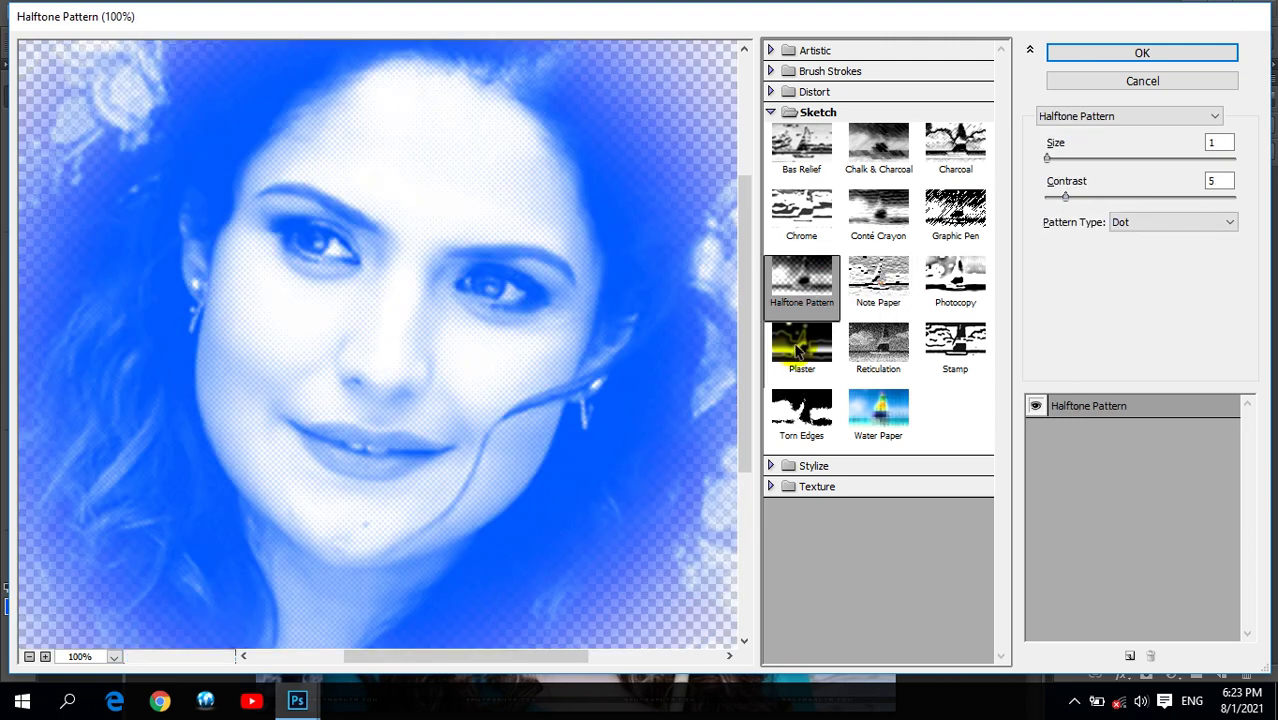
left_click(800, 350)
left_click(801, 408)
left_click(883, 402)
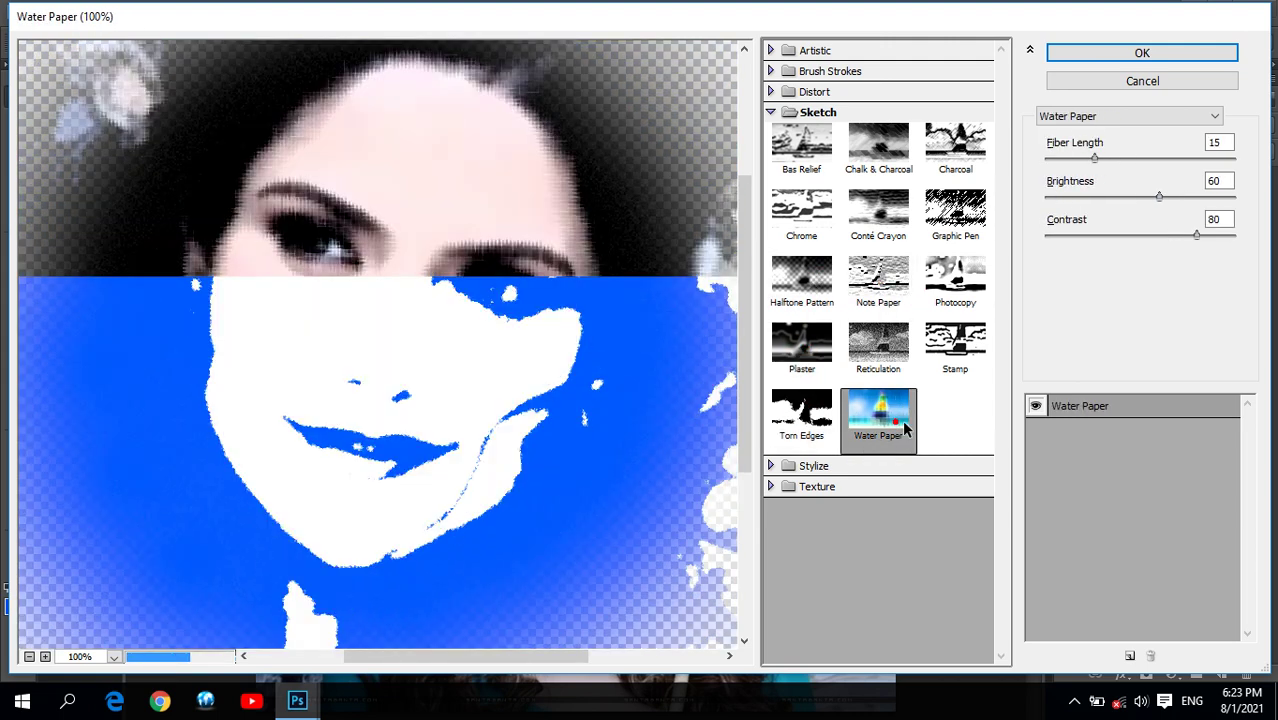
left_click(805, 410)
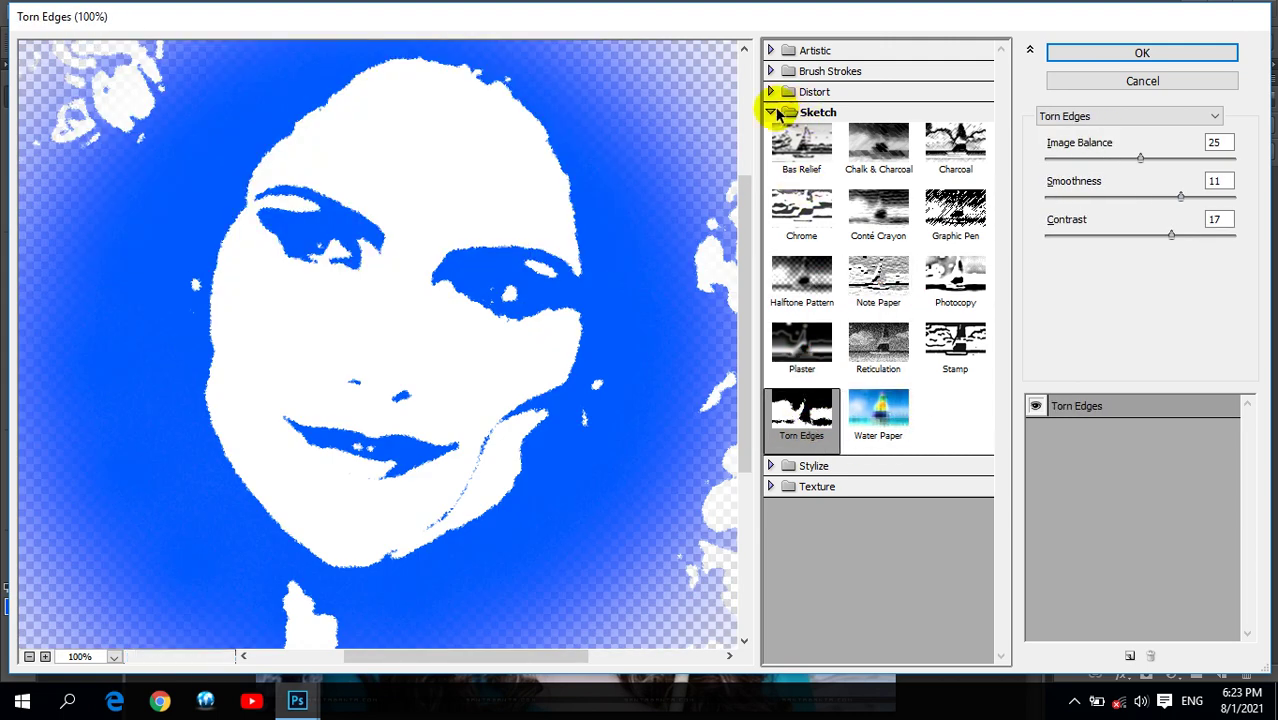
left_click(778, 112)
left_click(785, 133)
left_click(805, 162)
left_click(771, 133)
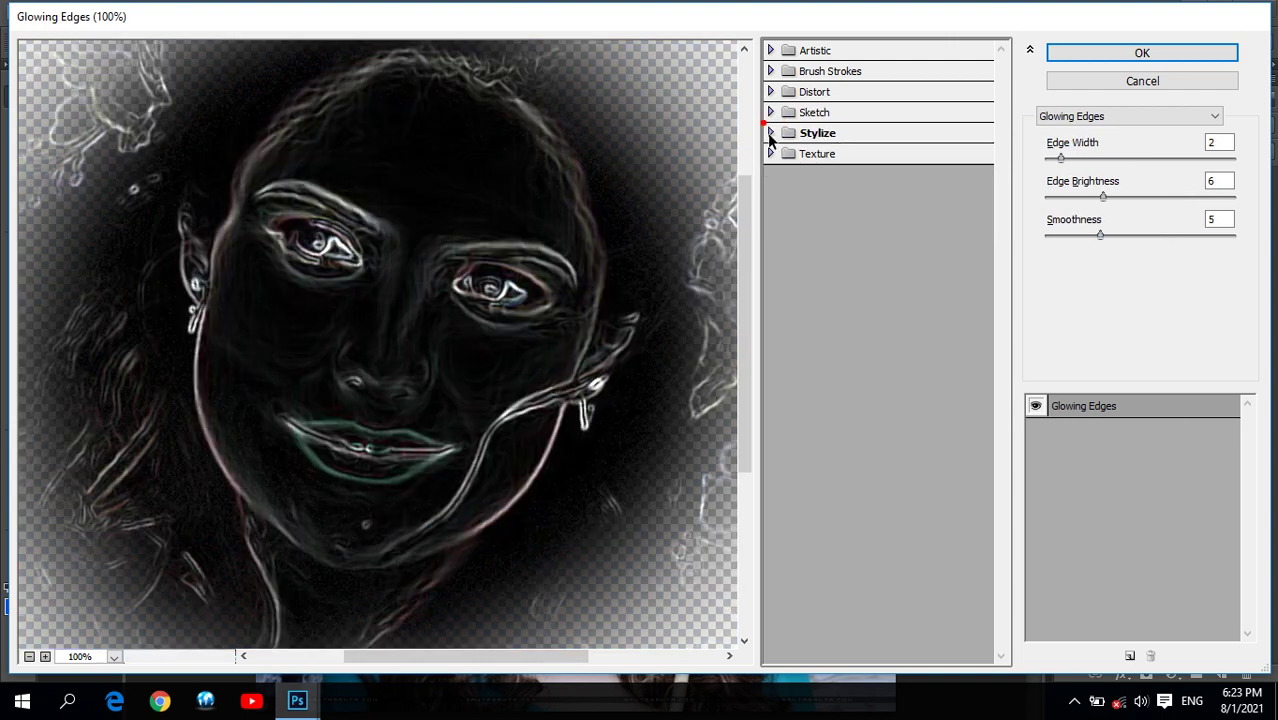
Apply the Texture > Texturizer canvas filter to the portrait layer
left_click(771, 153)
left_click(802, 188)
left_click(878, 190)
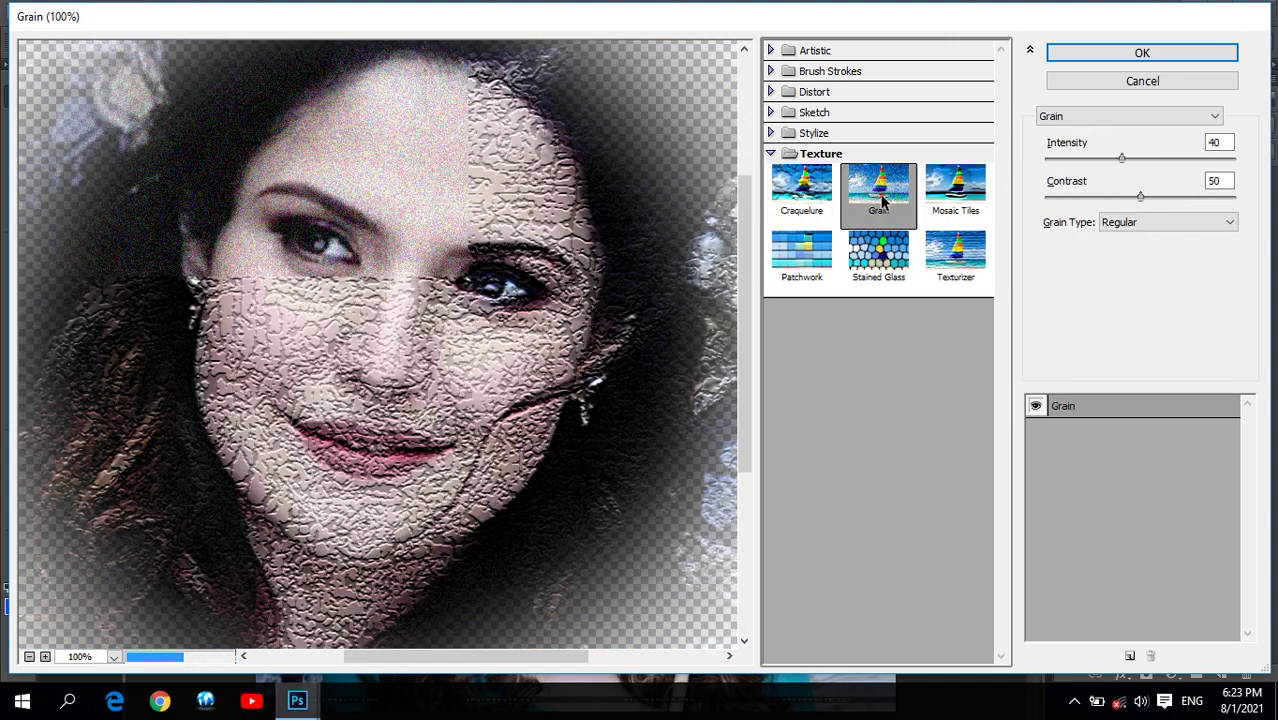
left_click(955, 188)
left_click(956, 258)
left_click(878, 255)
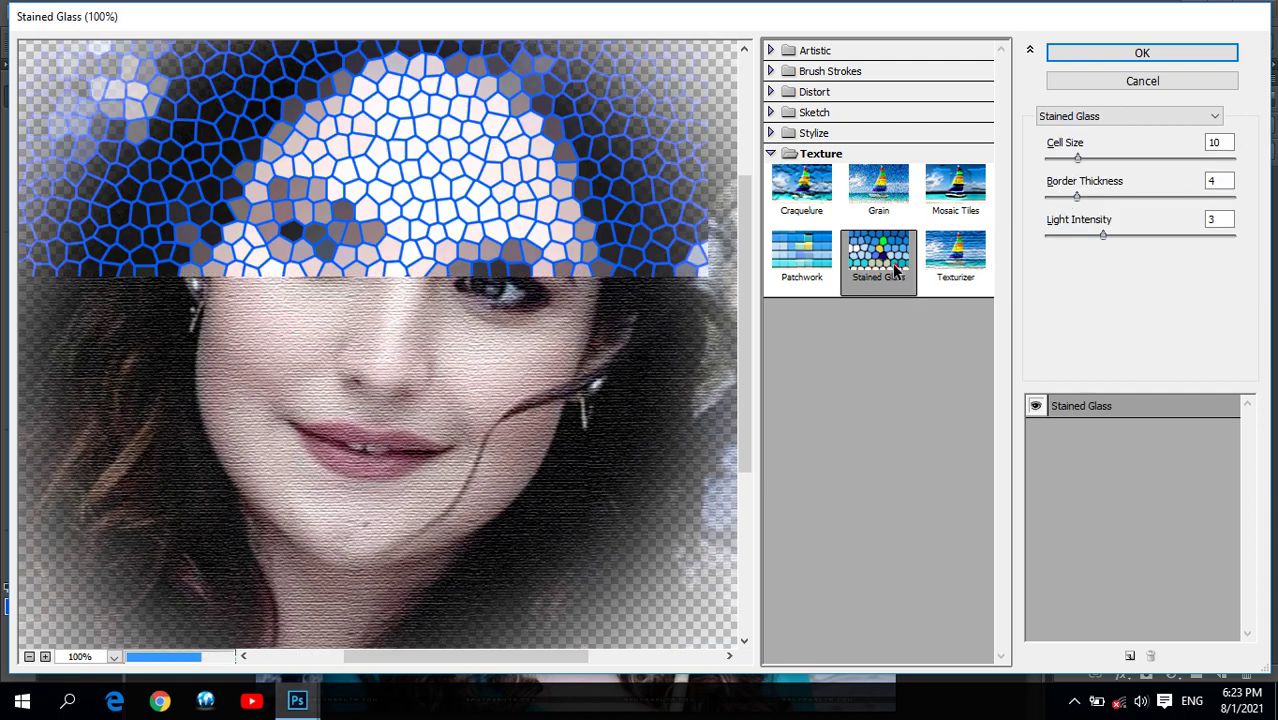
left_click(800, 262)
left_click(955, 262)
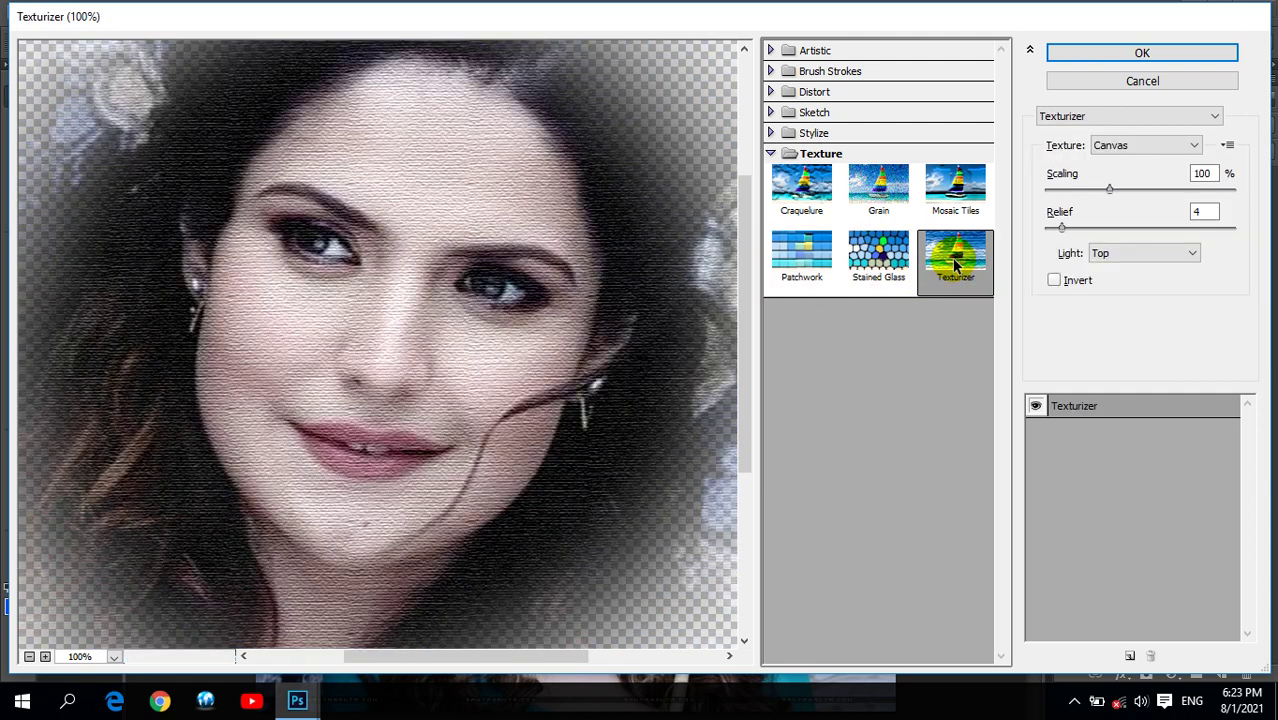
left_click(1095, 56)
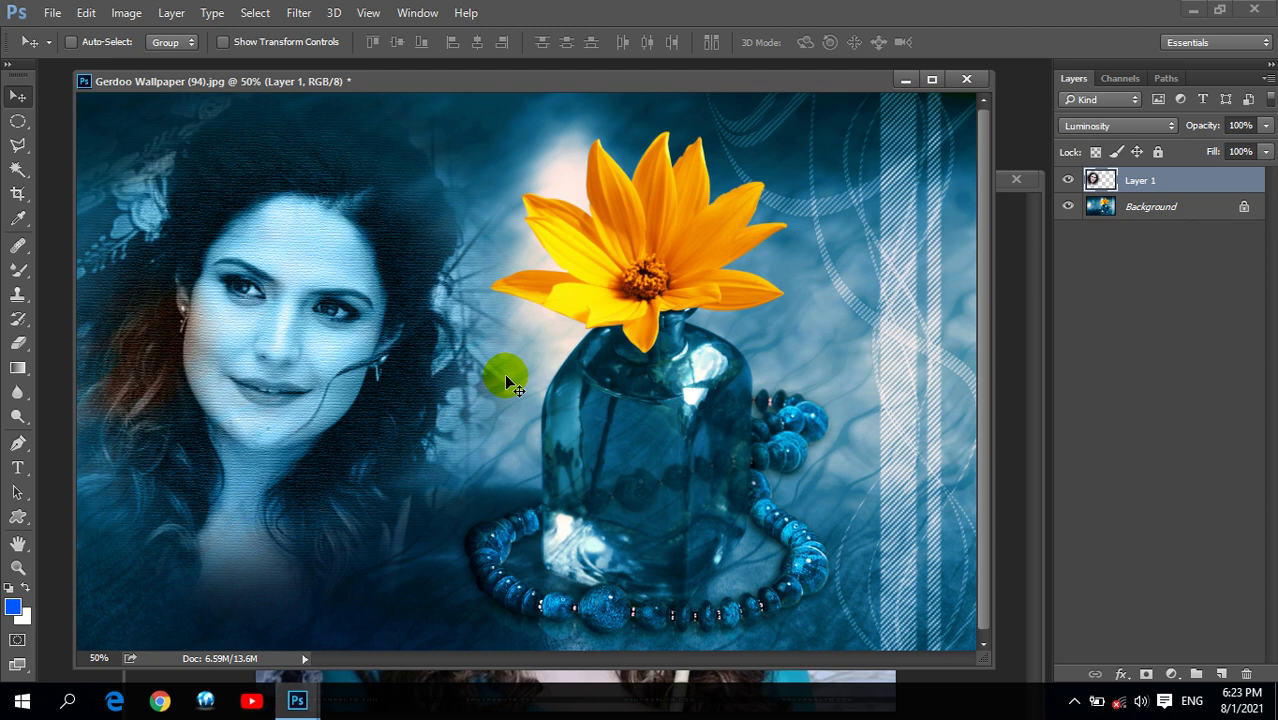
Revert the wallpaper to its saved version and discard a trial clone-stamp stroke
key("F12")
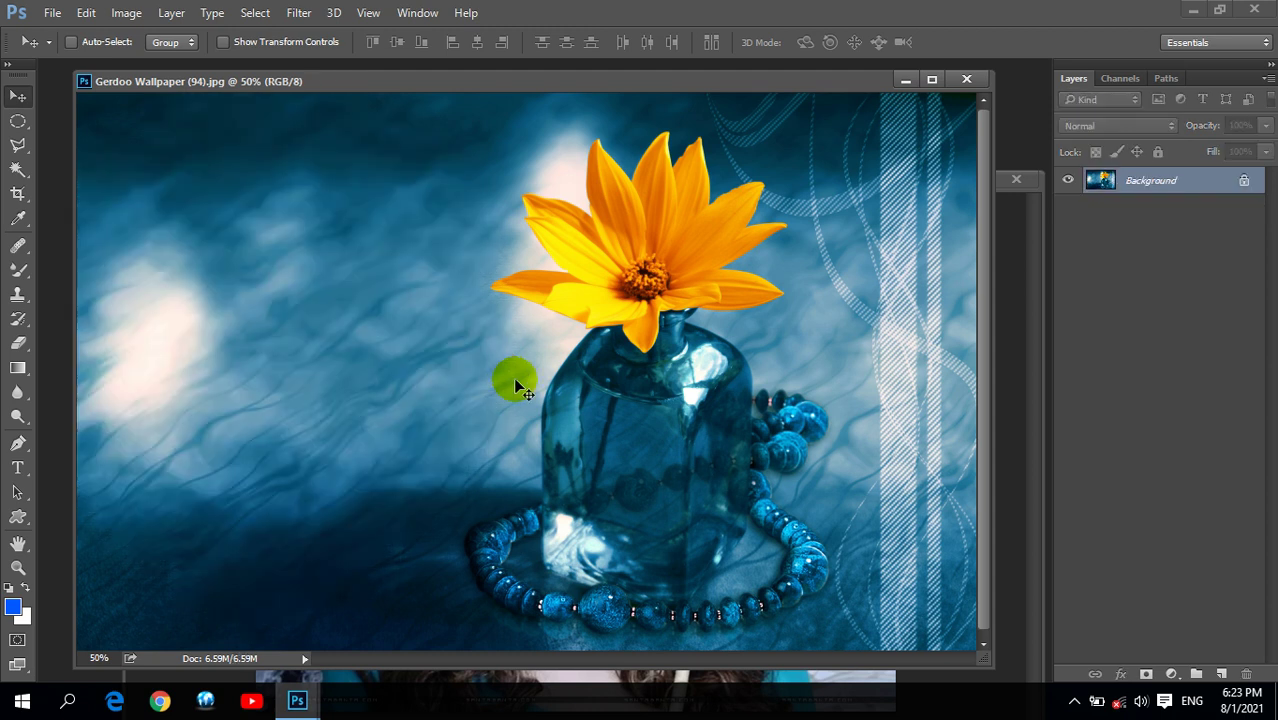
left_click(18, 295)
mouse_move(242, 262)
left_mouse_down()
mouse_move(289, 333)
mouse_move(279, 355)
left_mouse_up()
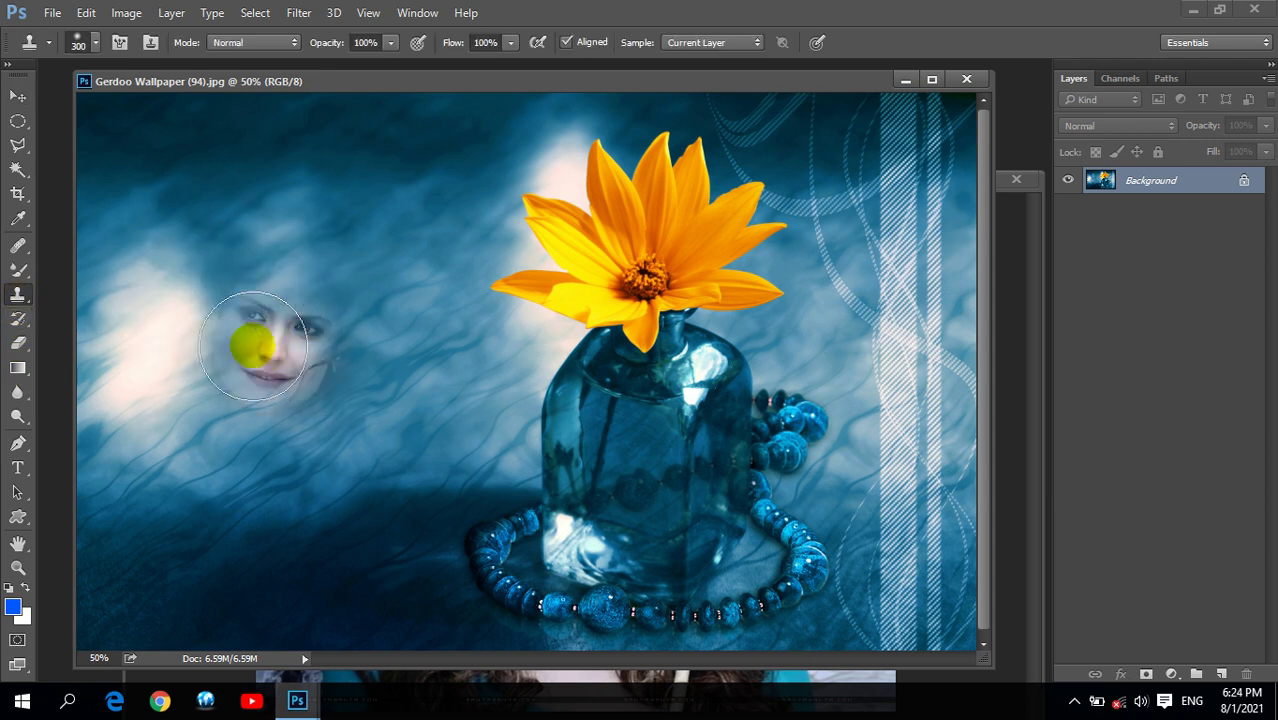
key("F12")
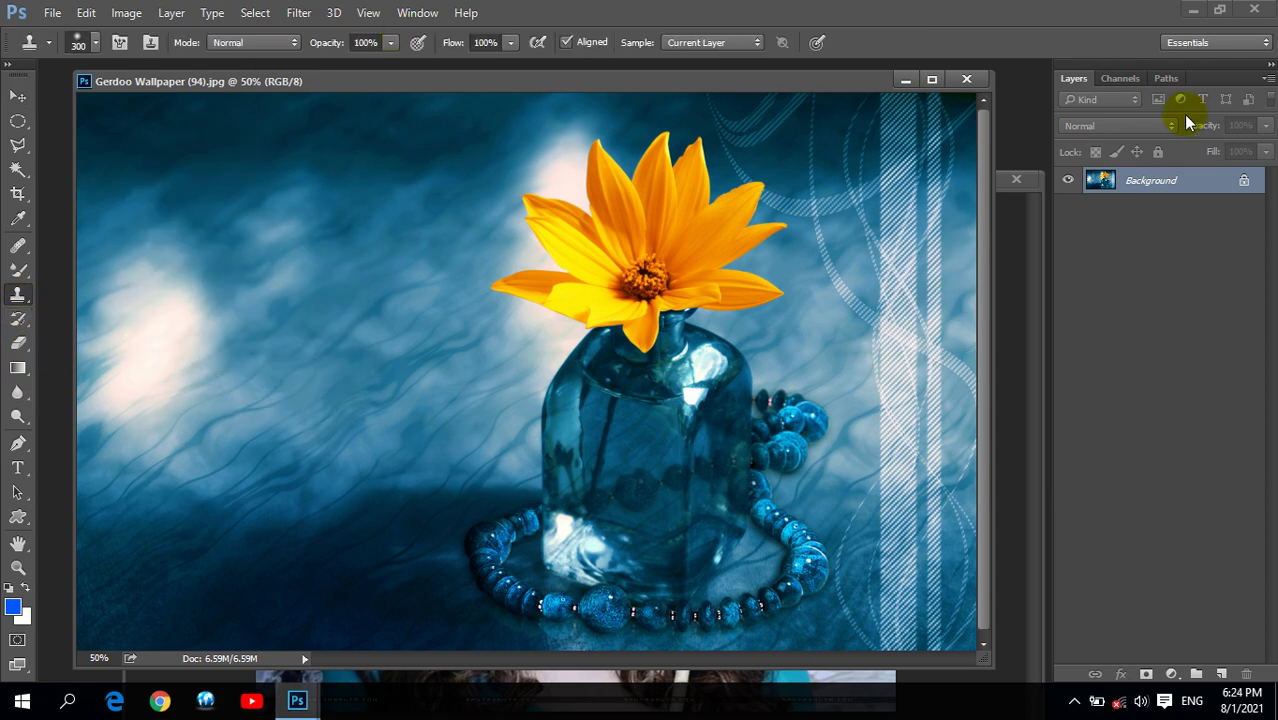
Close the Layers, Channels and Paths panel group
left_click(1270, 102)
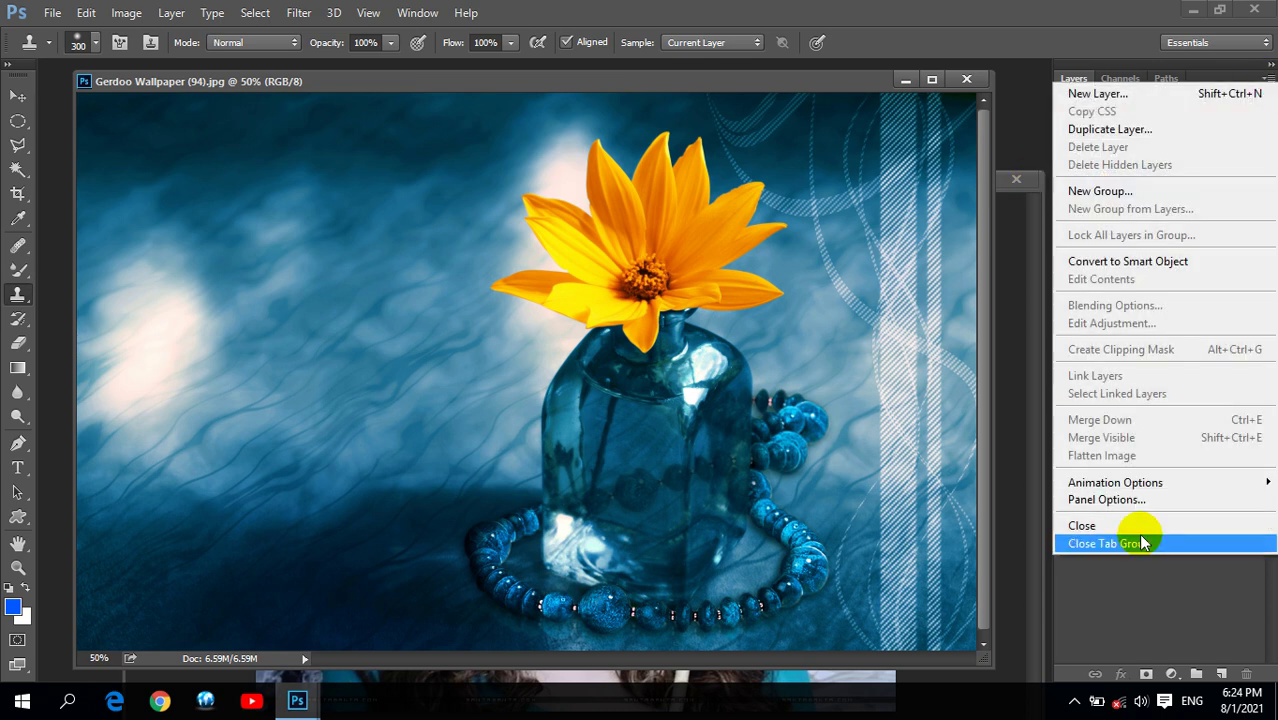
left_click(1134, 535)
left_click(417, 12)
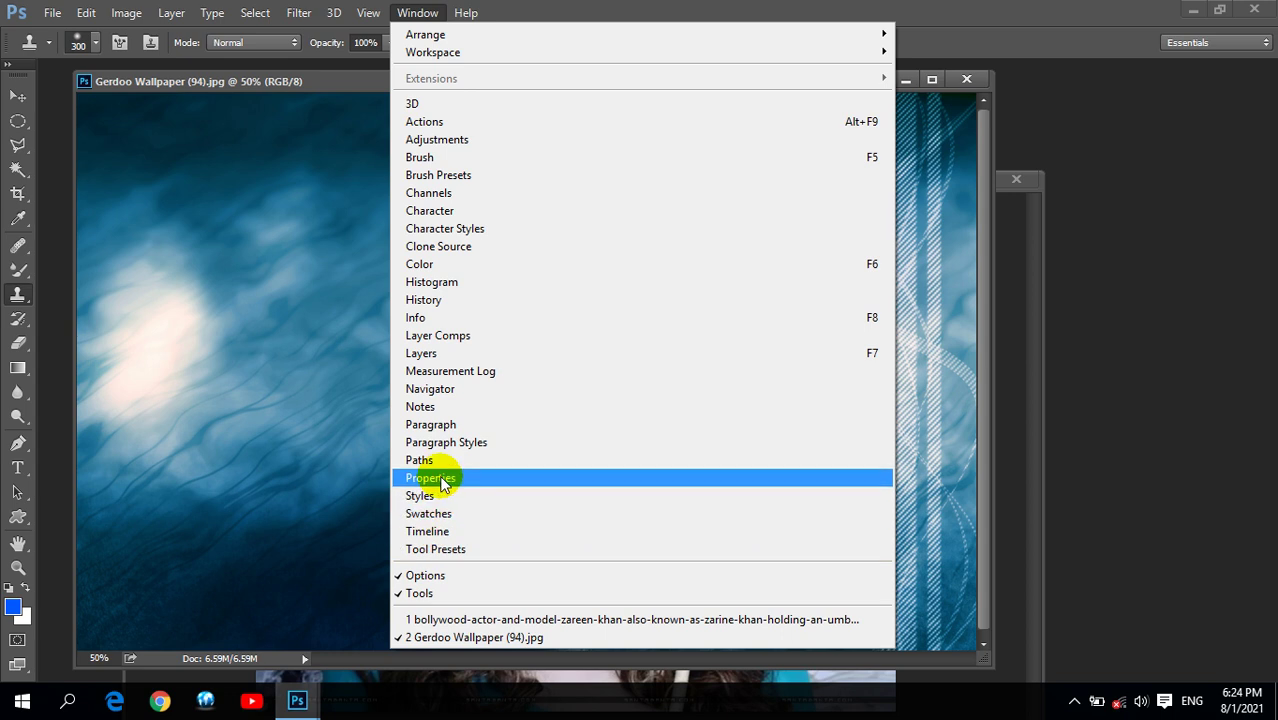
Set the clone source width to 200% and brush size 800, test a stamp, then undo it
left_click(470, 248)
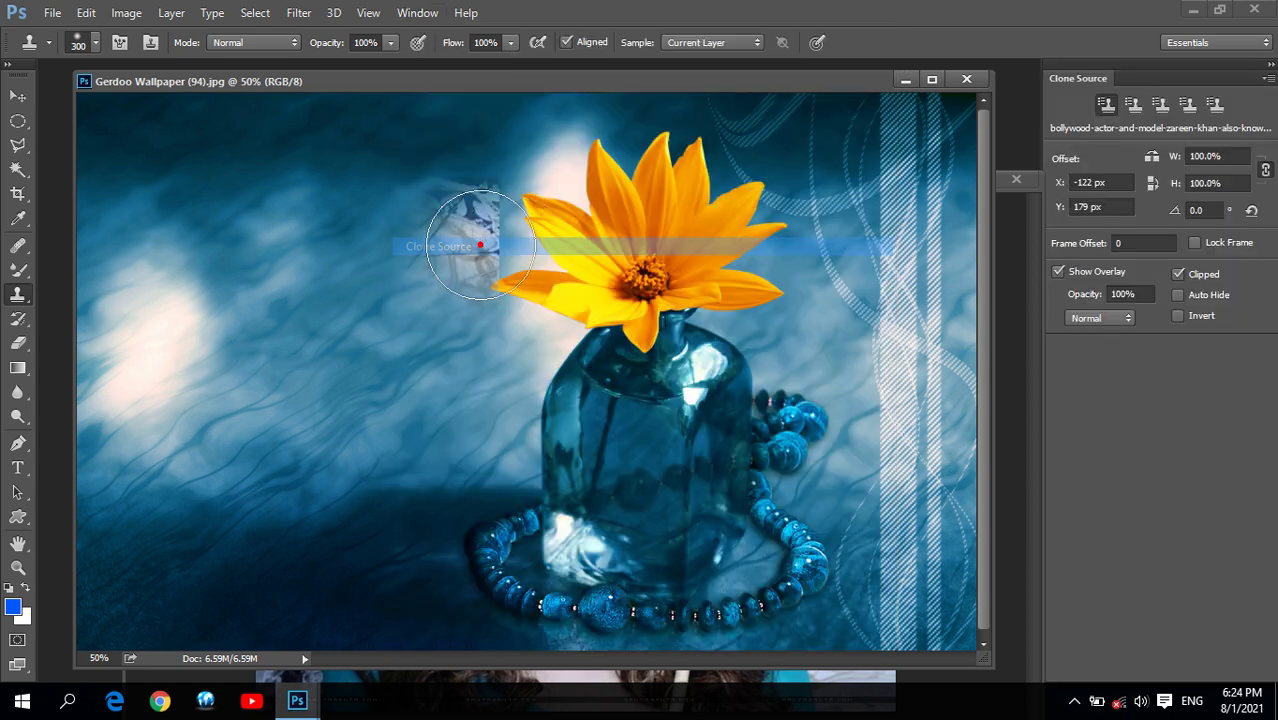
left_click(1225, 156)
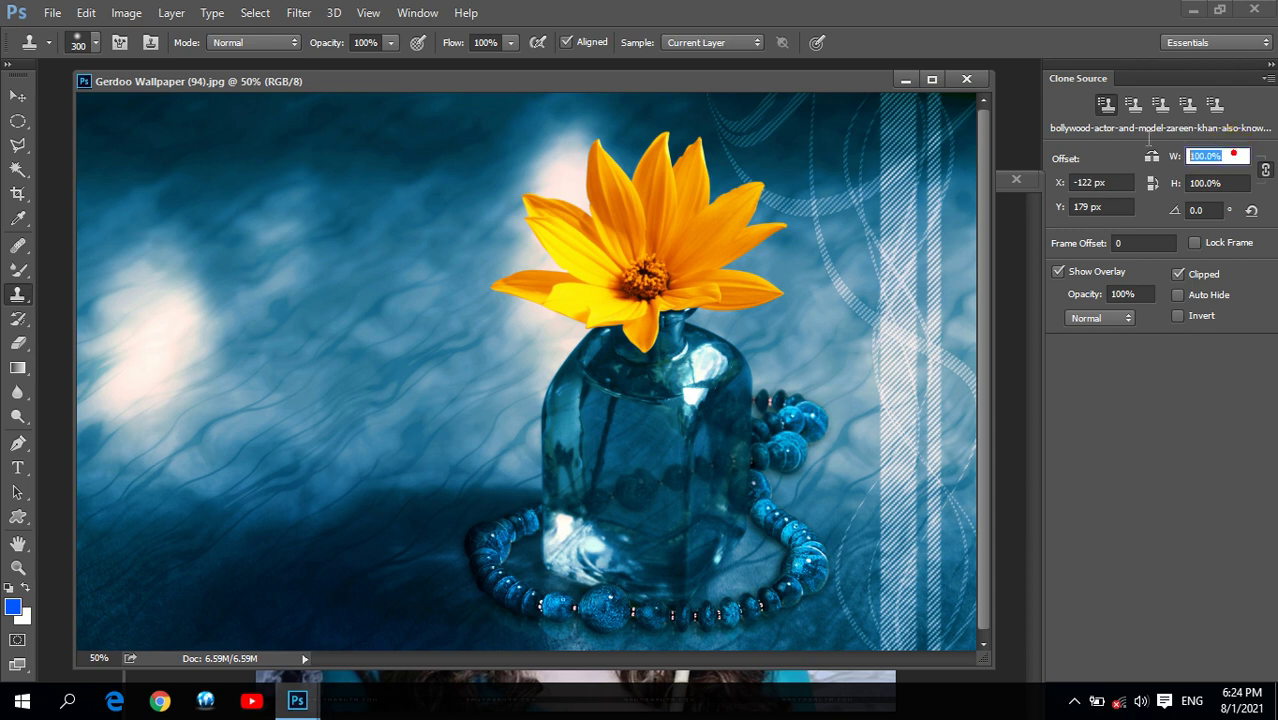
type("200")
key("Return")
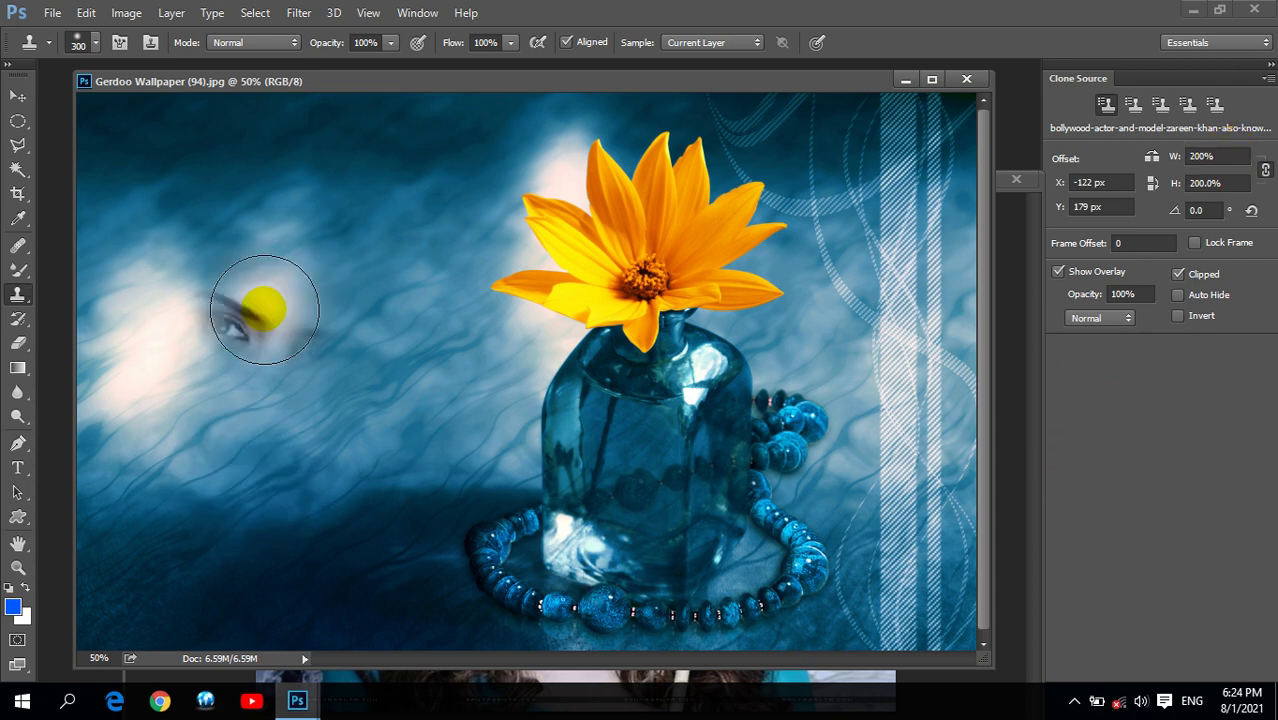
key("bracketright")
key("bracketright")
key("bracketright")
key("bracketright")
key("bracketright")
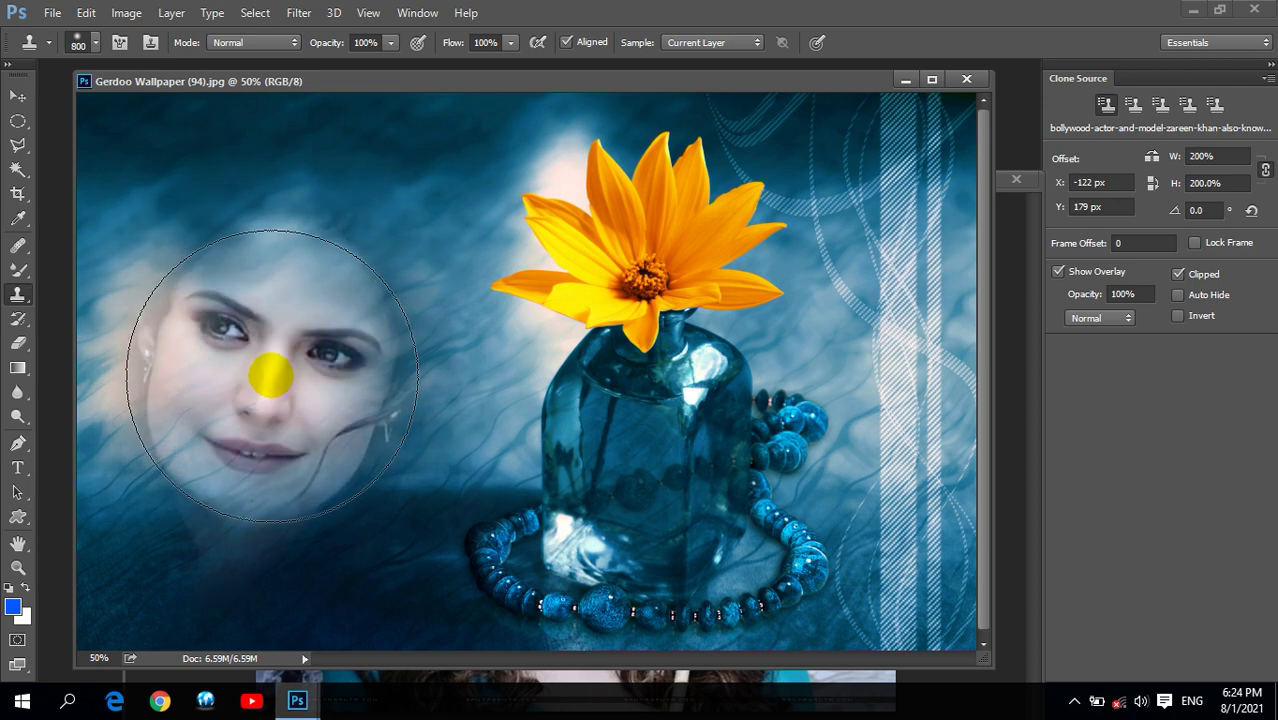
left_click_drag(271, 376, 237, 362)
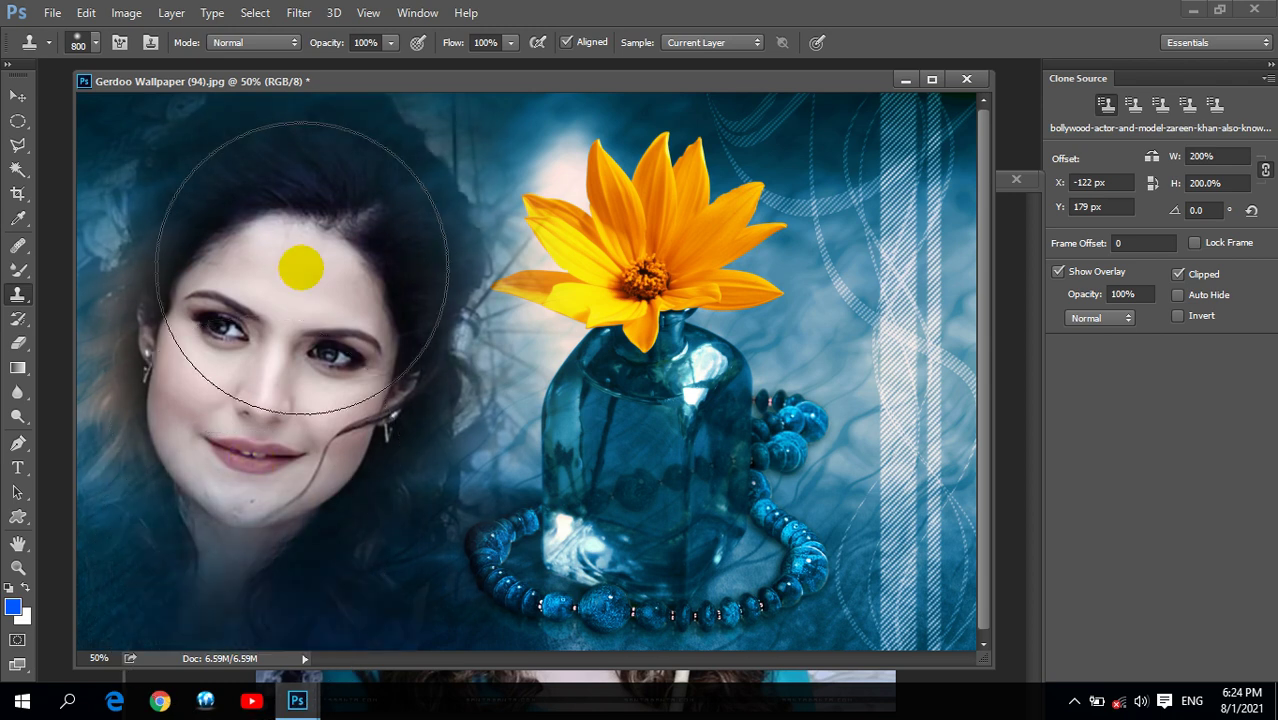
key("ctrl+z")
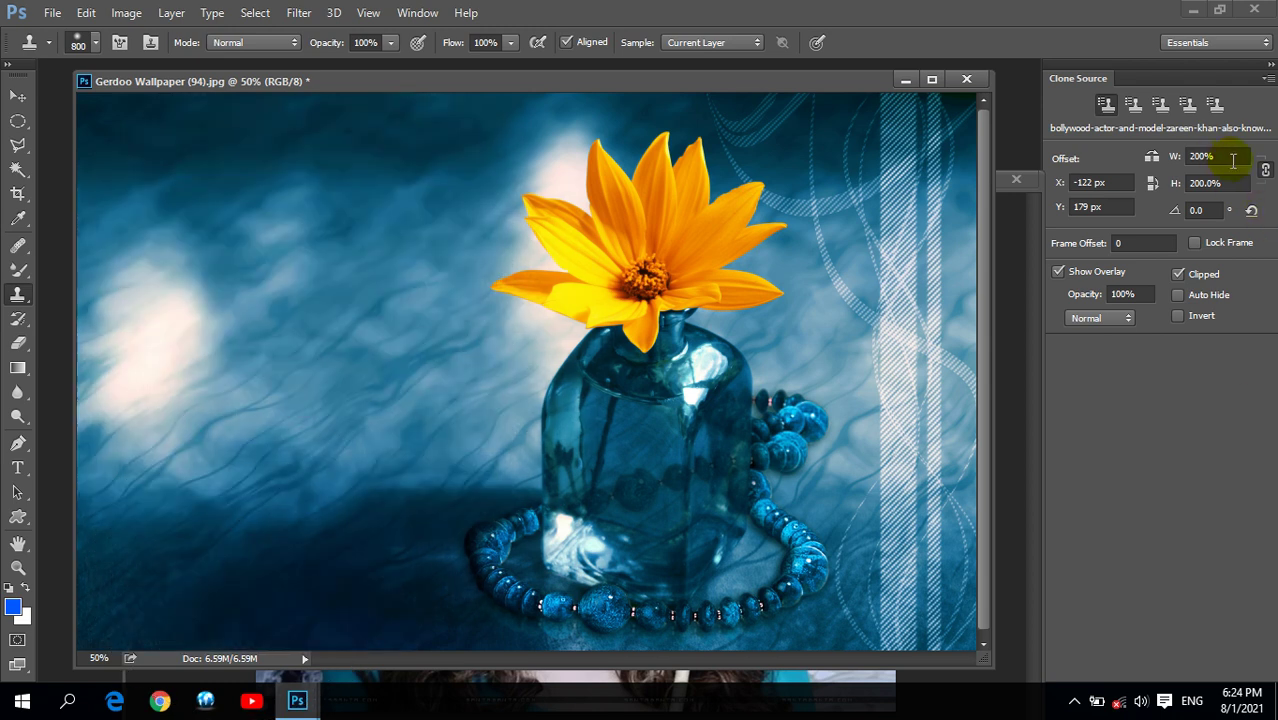
Set the clone source scale to 300% and stamp the large face left of the vase
left_click(1229, 158)
key("Return")
left_click(1234, 158)
type("300")
key("Return")
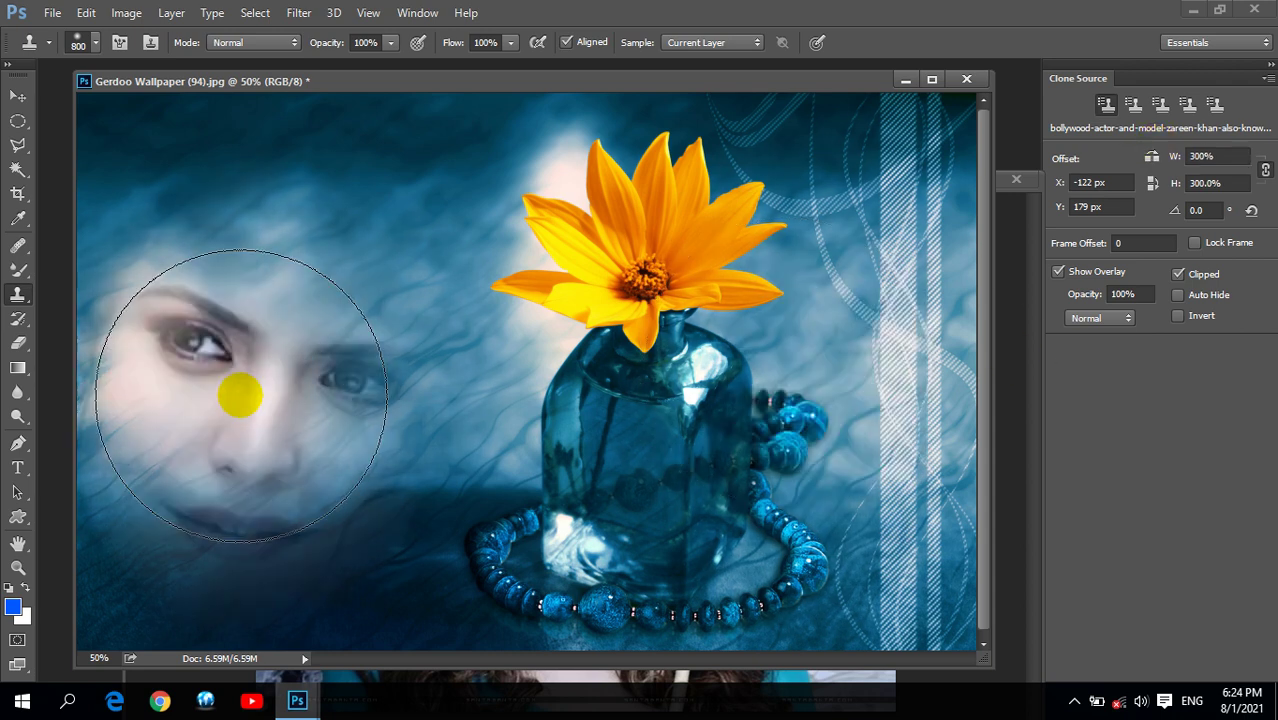
mouse_move(285, 385)
left_mouse_down()
mouse_move(297, 377)
mouse_move(270, 470)
left_mouse_up()
mouse_move(1240, 700)
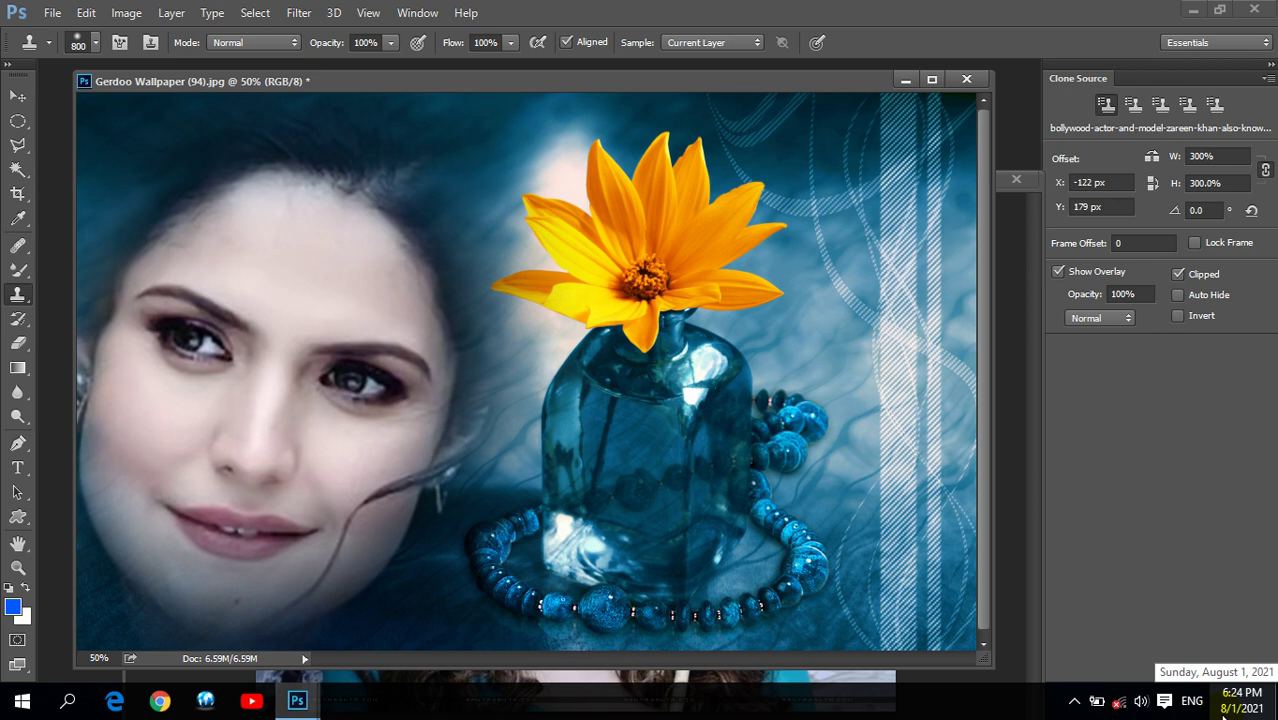
Undo the cloned face and close the Clone Source panel group
key("ctrl+z")
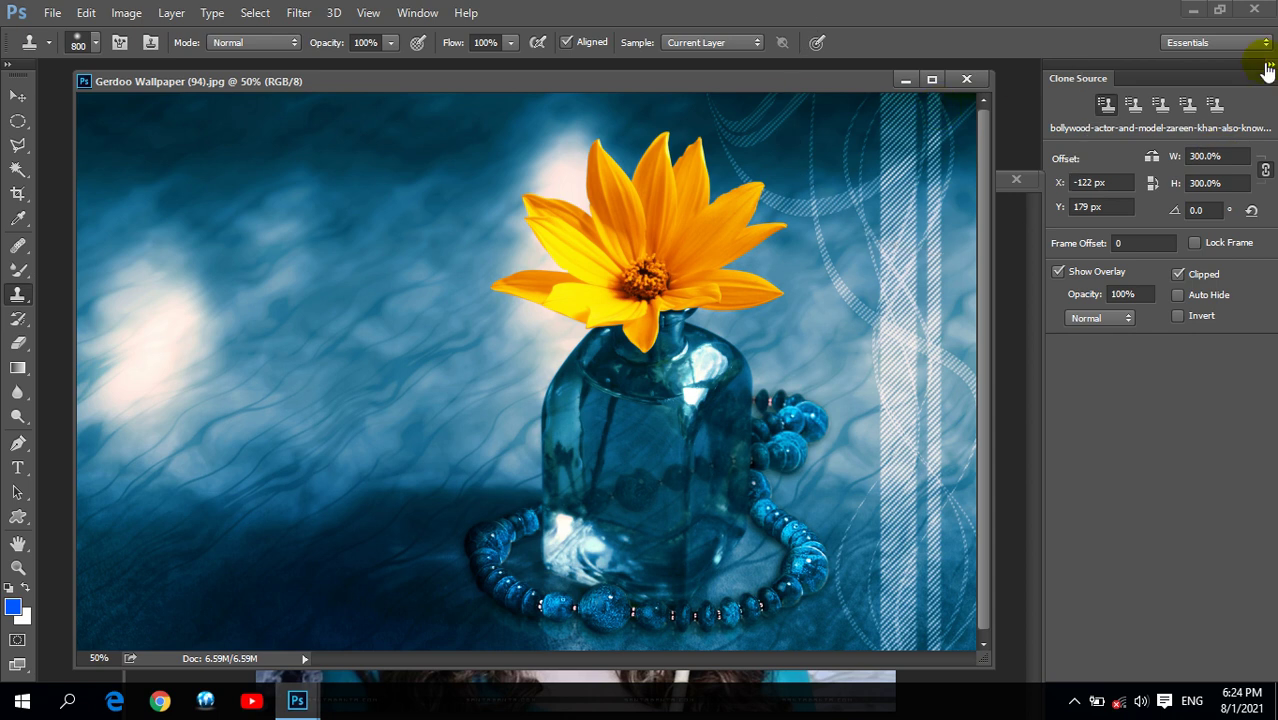
left_click(1268, 80)
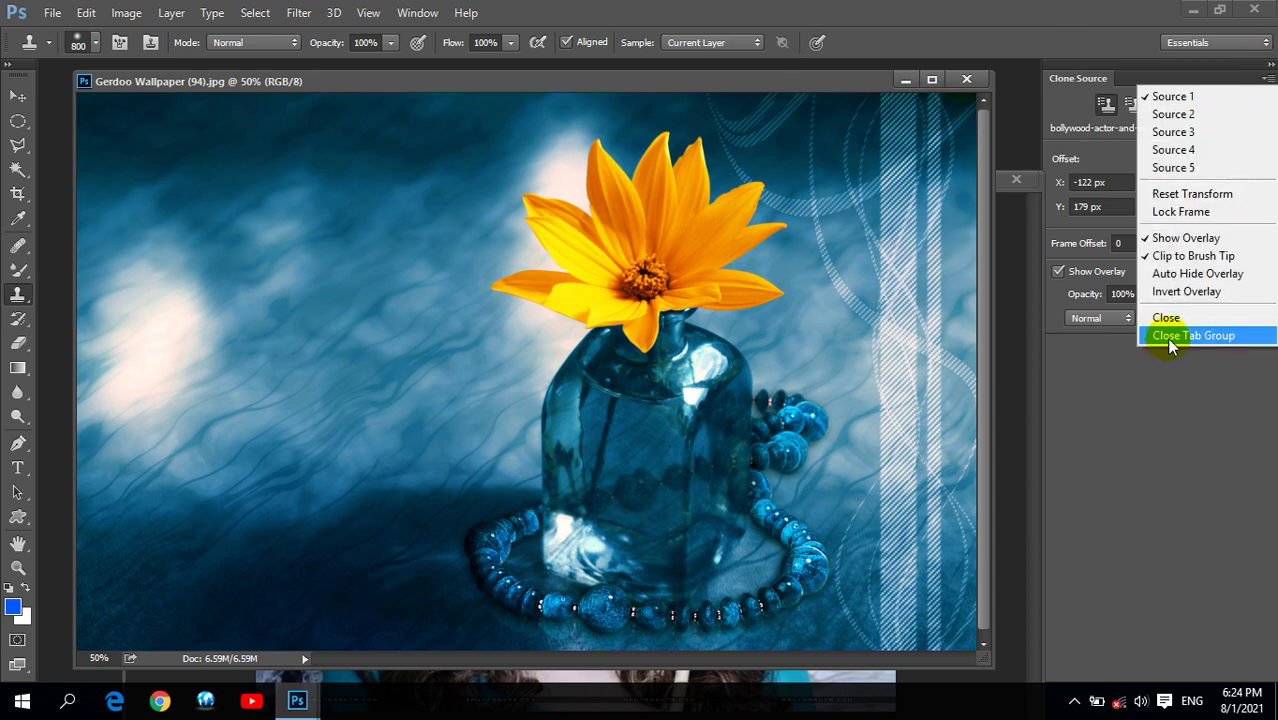
left_click(1168, 338)
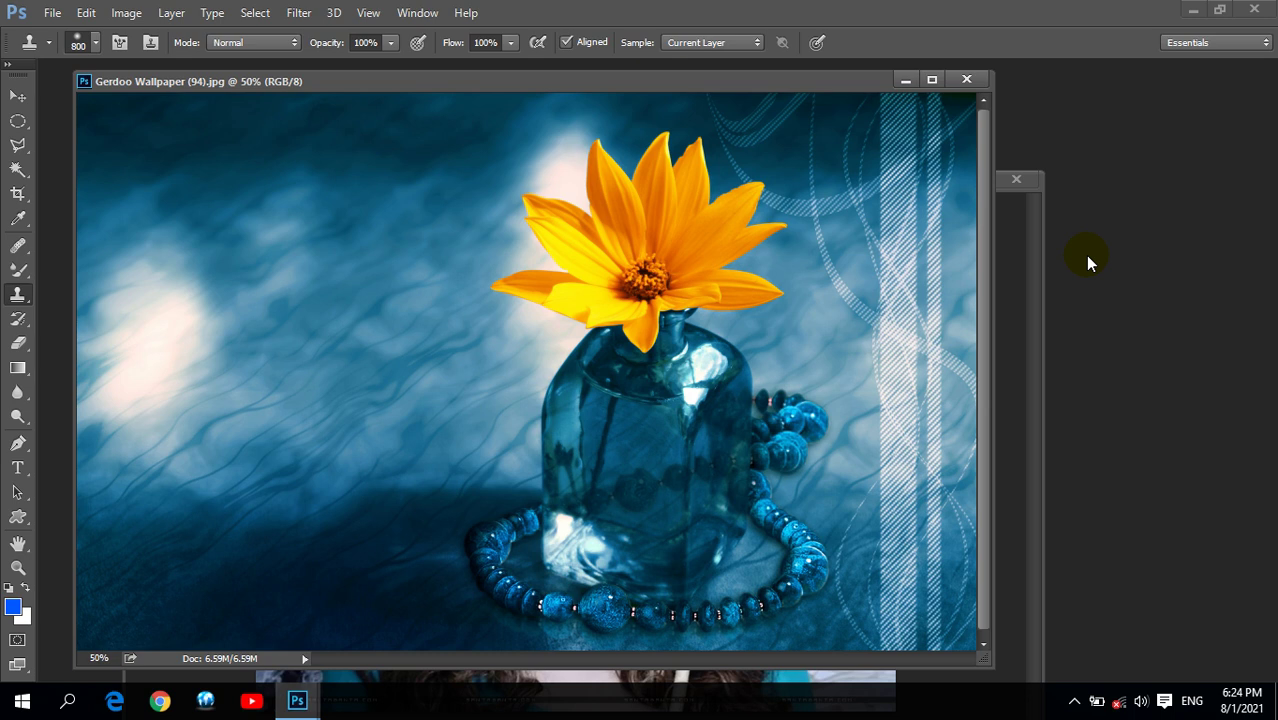
Close the flower wallpaper and portrait documents, then cancel the Open dialog
left_click(966, 79)
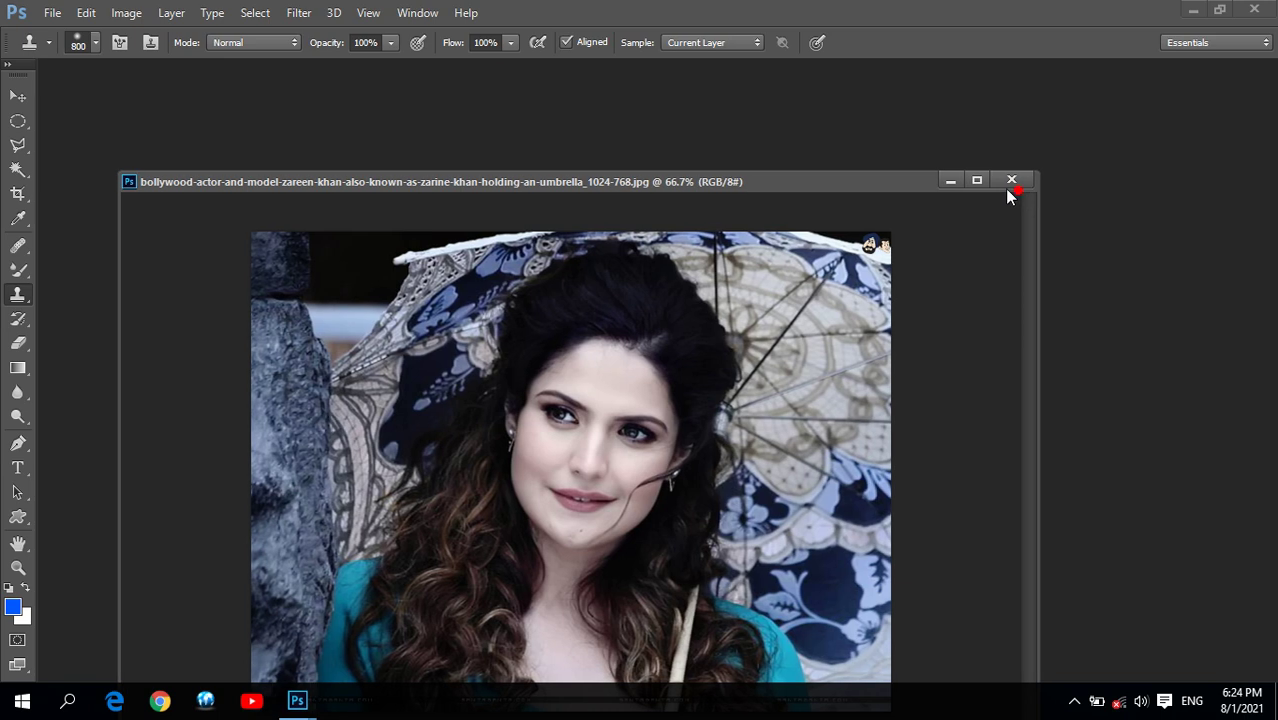
left_click(1015, 181)
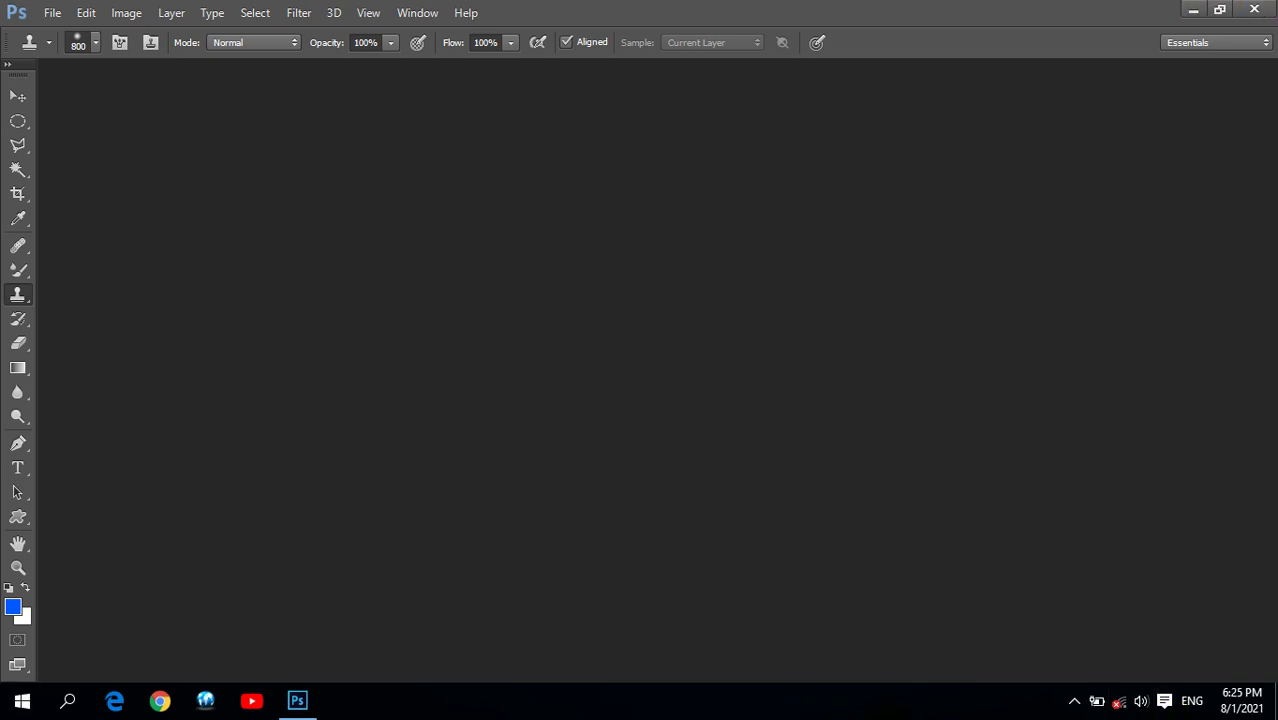
double_click(254, 318)
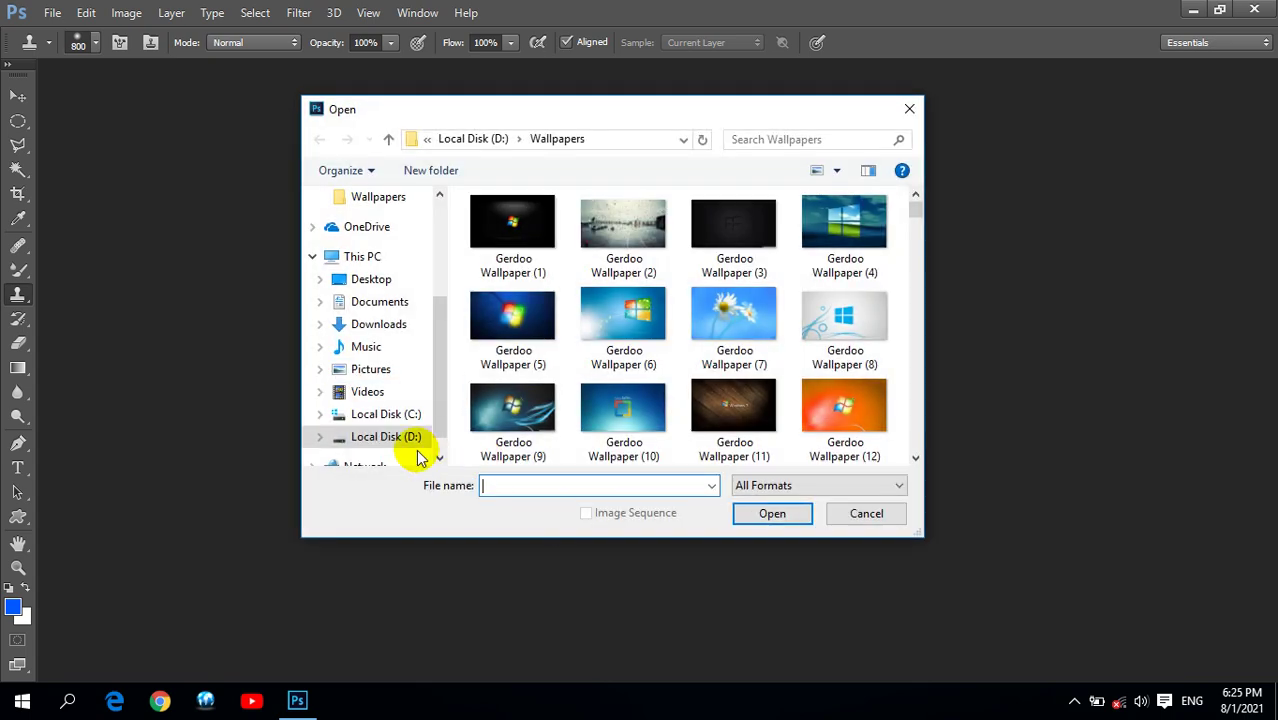
left_click_drag(442, 418, 437, 457)
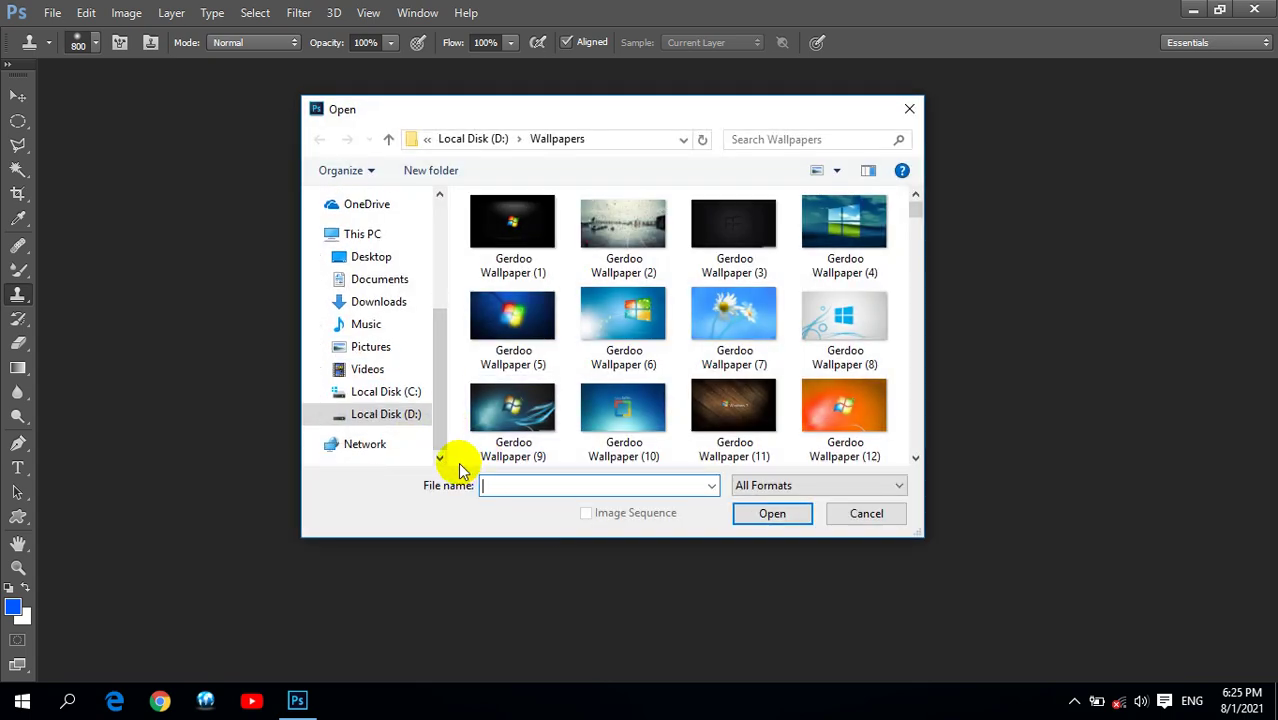
left_click(867, 514)
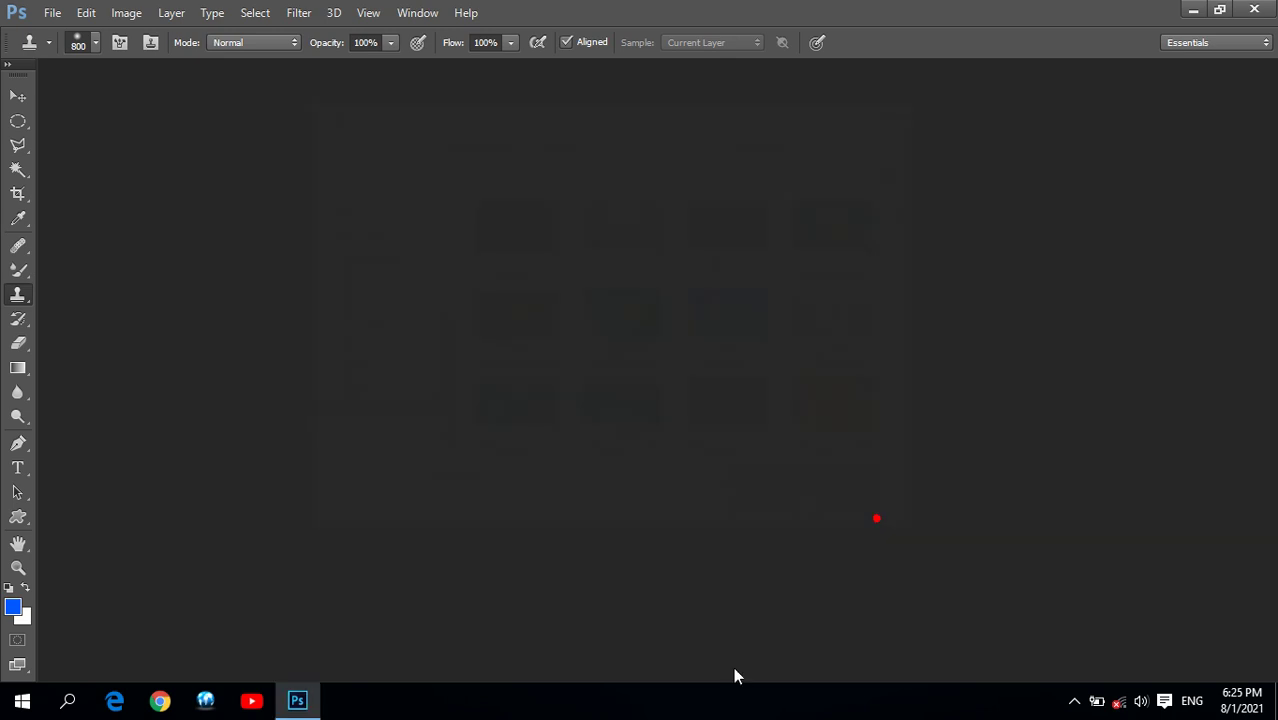
Minimize Photoshop and browse This PC to the contents of drive (F:)
left_click(1190, 10)
double_click(34, 135)
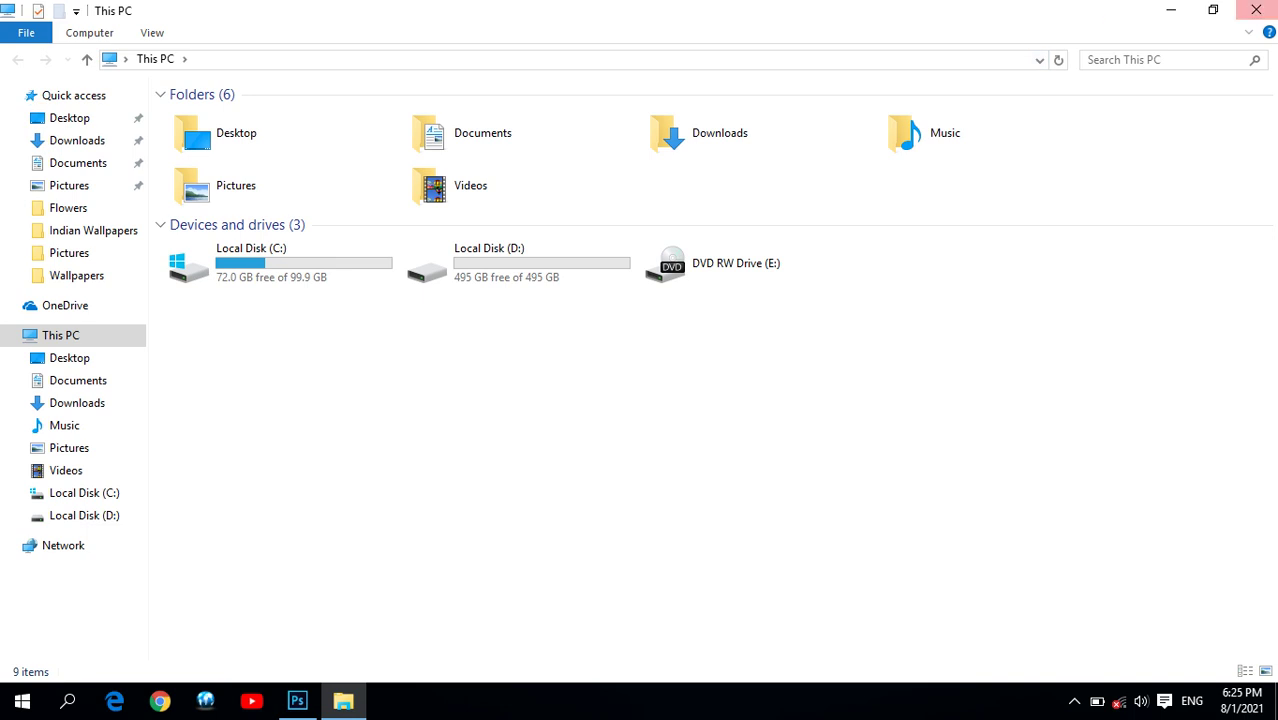
left_click(1262, 10)
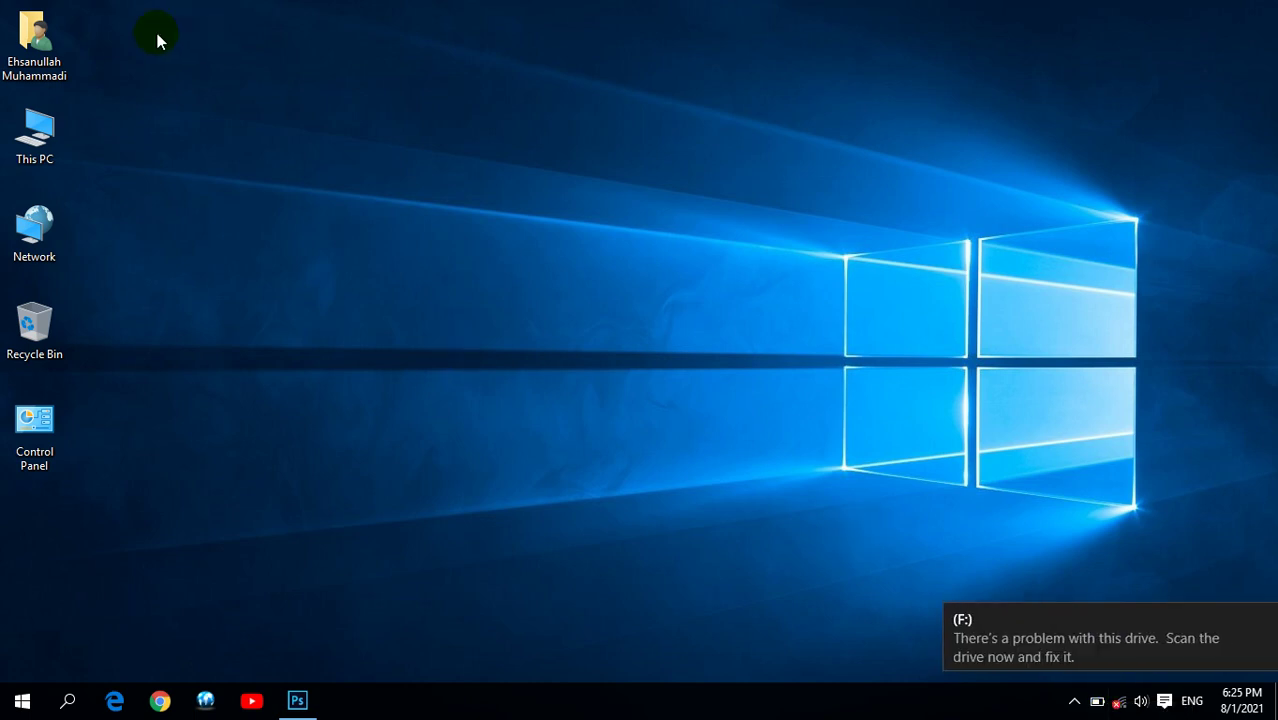
double_click(36, 132)
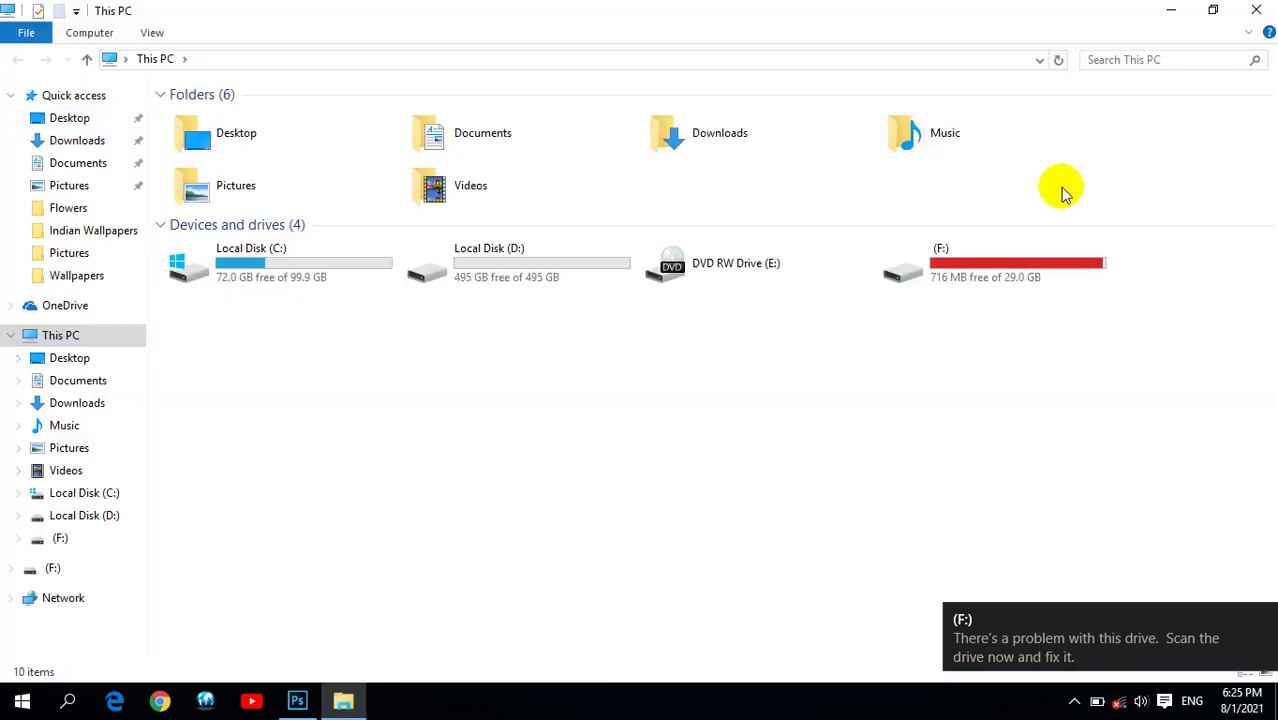
double_click(993, 274)
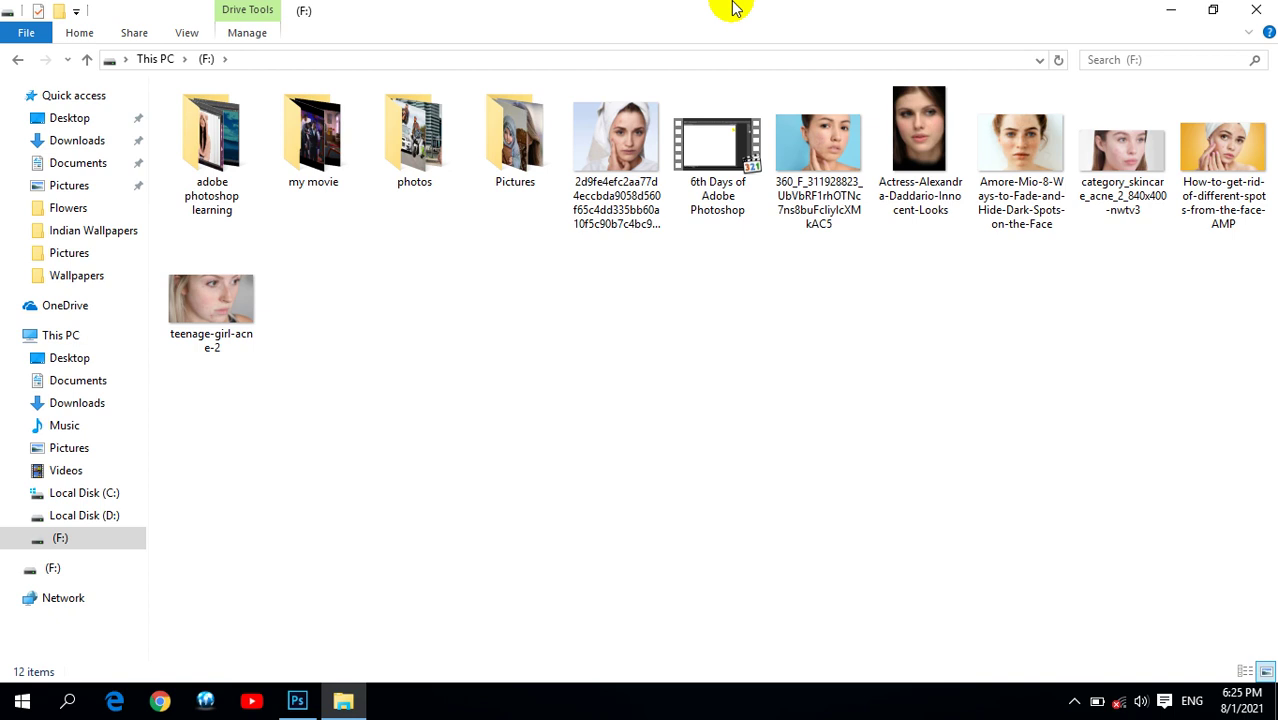
double_click(300, 140)
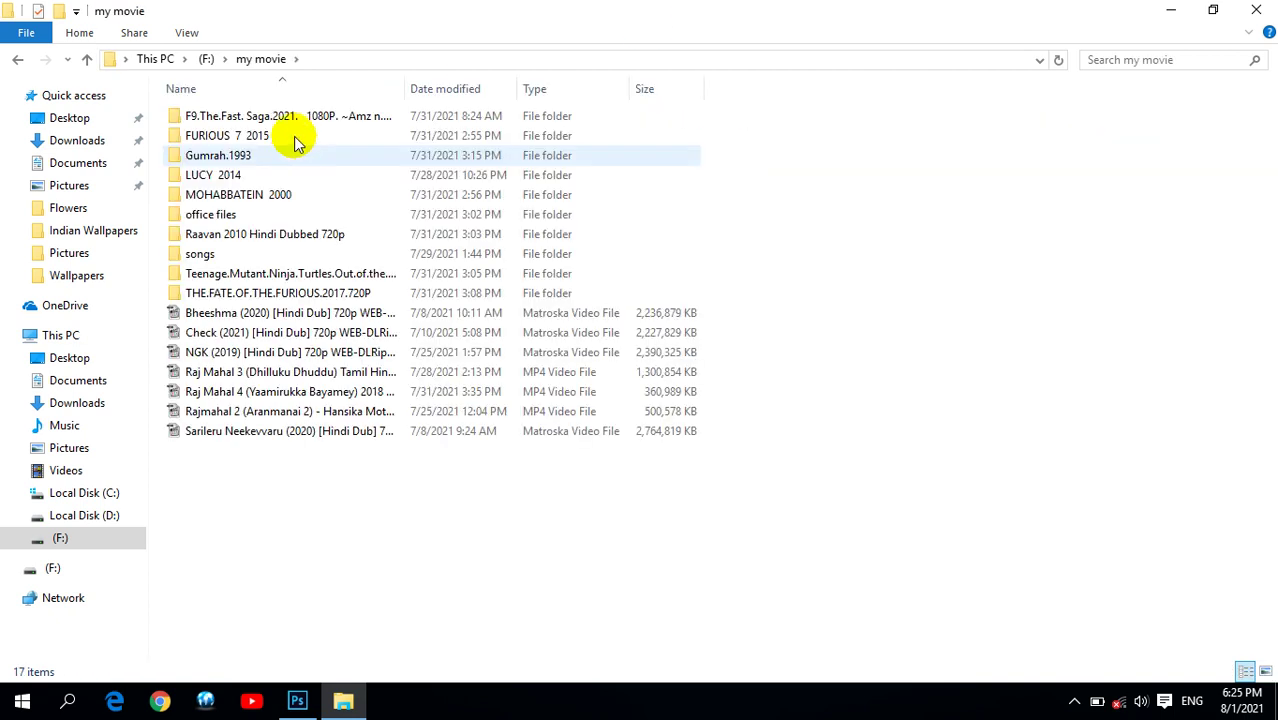
left_click(17, 59)
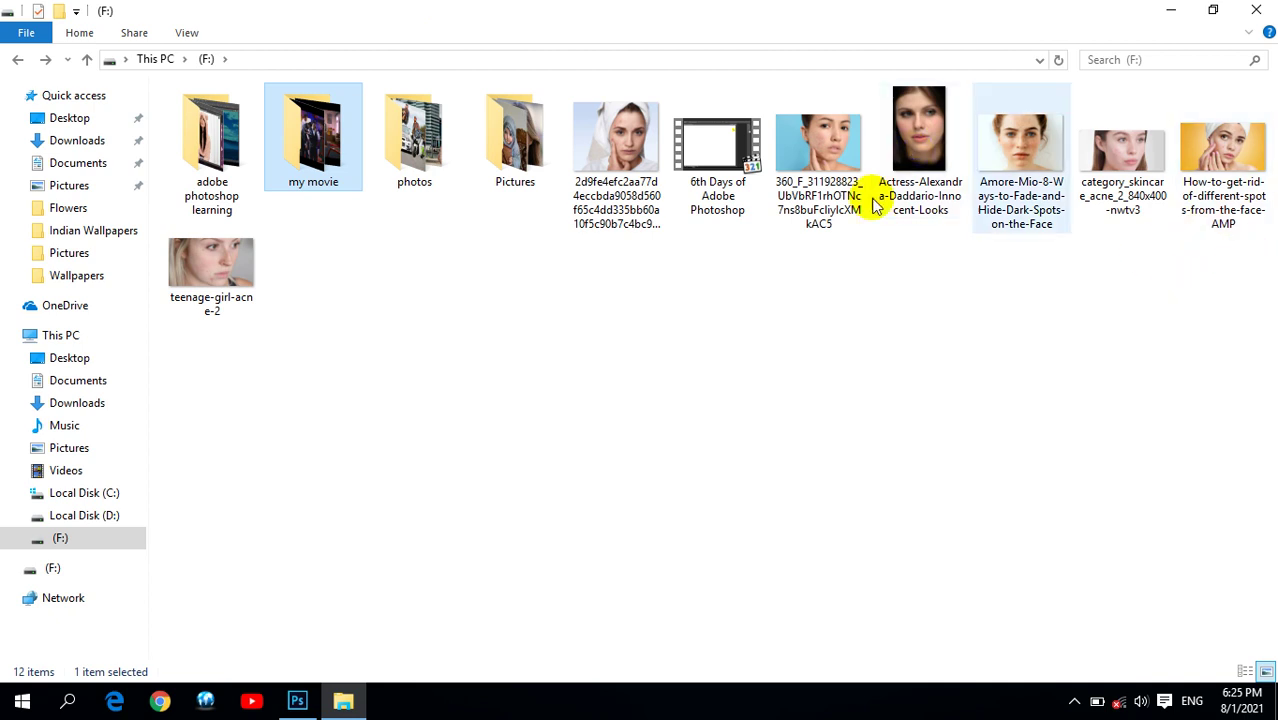
Select the seven face images on (F:), including teenage-girl-acne-2 and category_skincare, and copy them
left_click(615, 145)
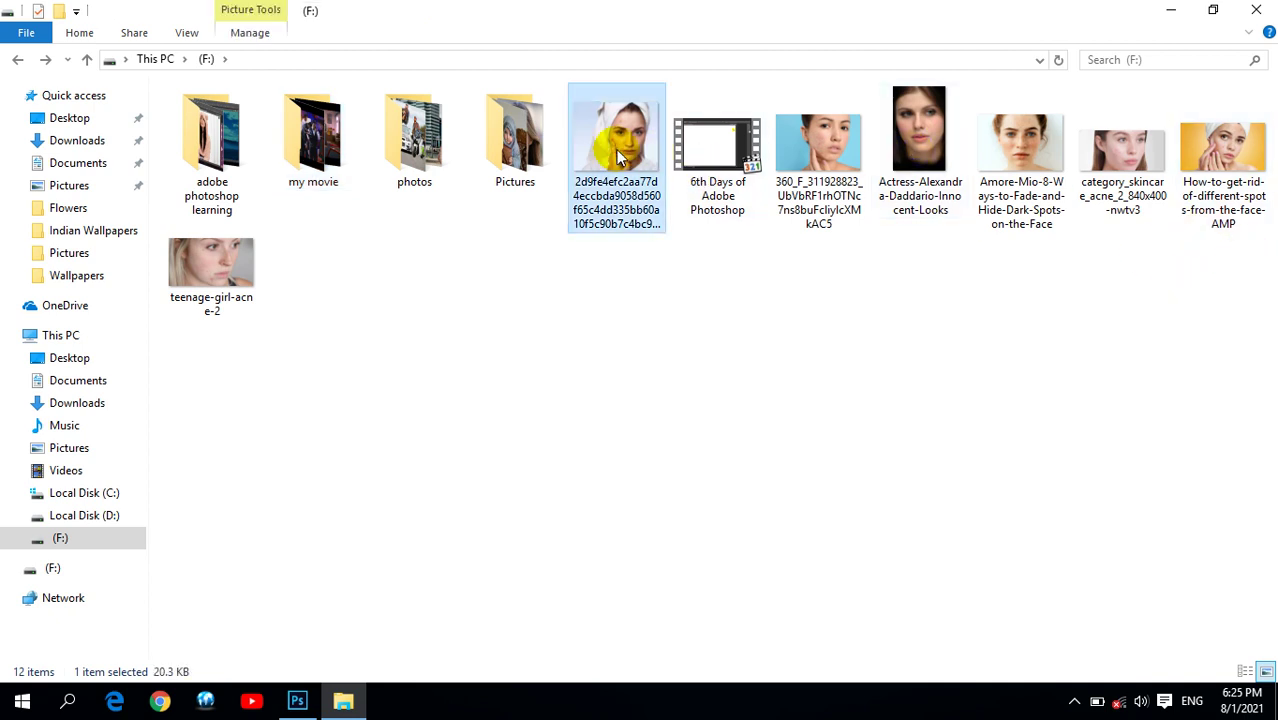
left_click(245, 265, "ctrl")
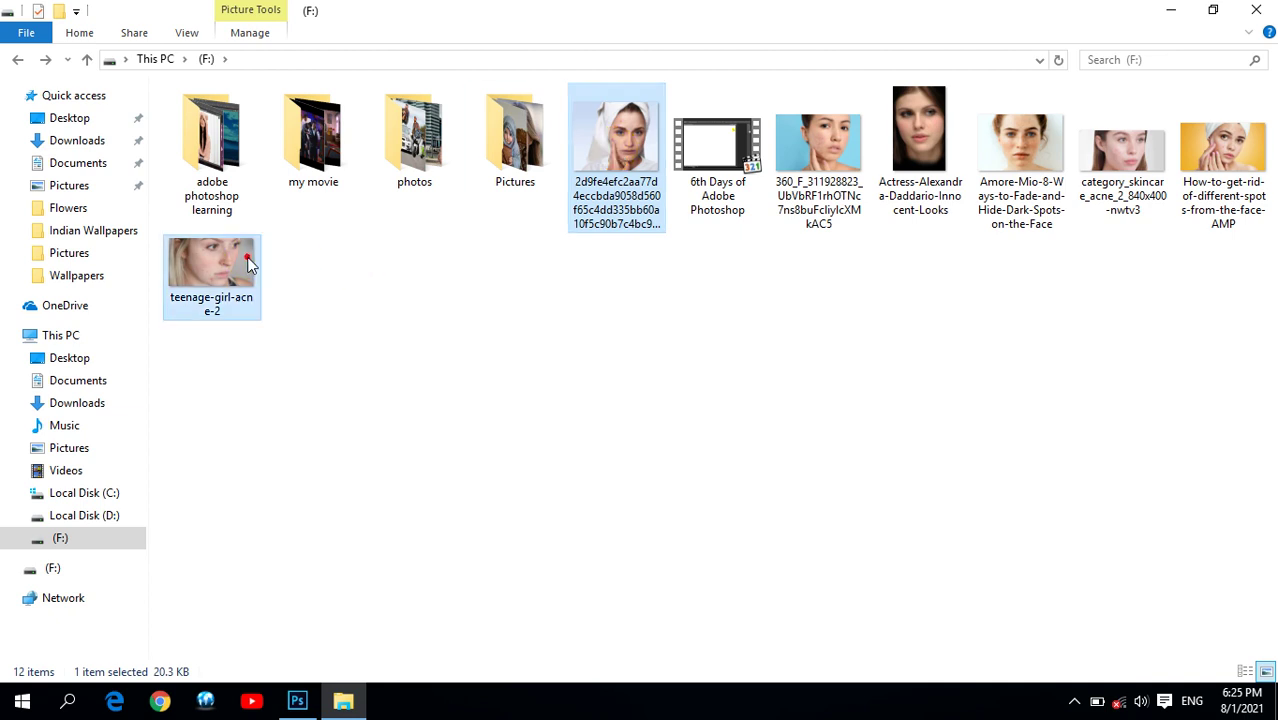
left_click(840, 145, "ctrl")
left_click(924, 133, "ctrl")
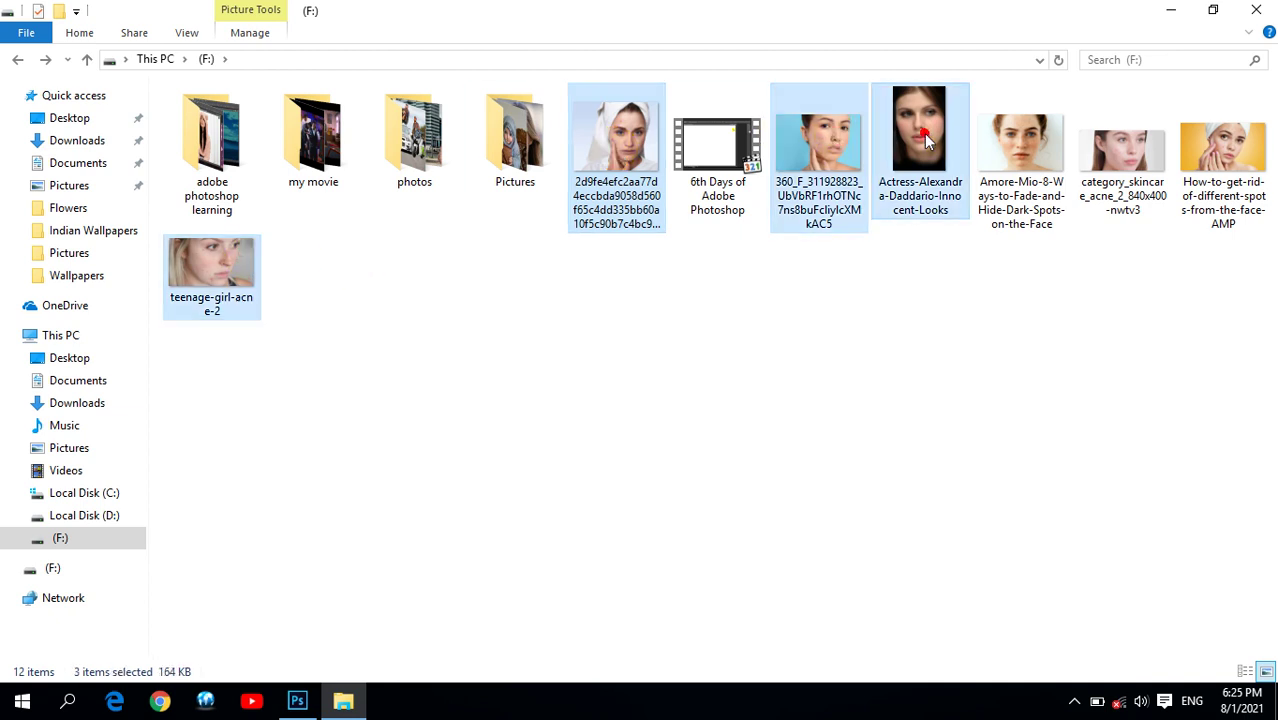
left_click(1020, 145, "ctrl")
left_click(1115, 155, "ctrl")
left_click(1220, 150, "ctrl")
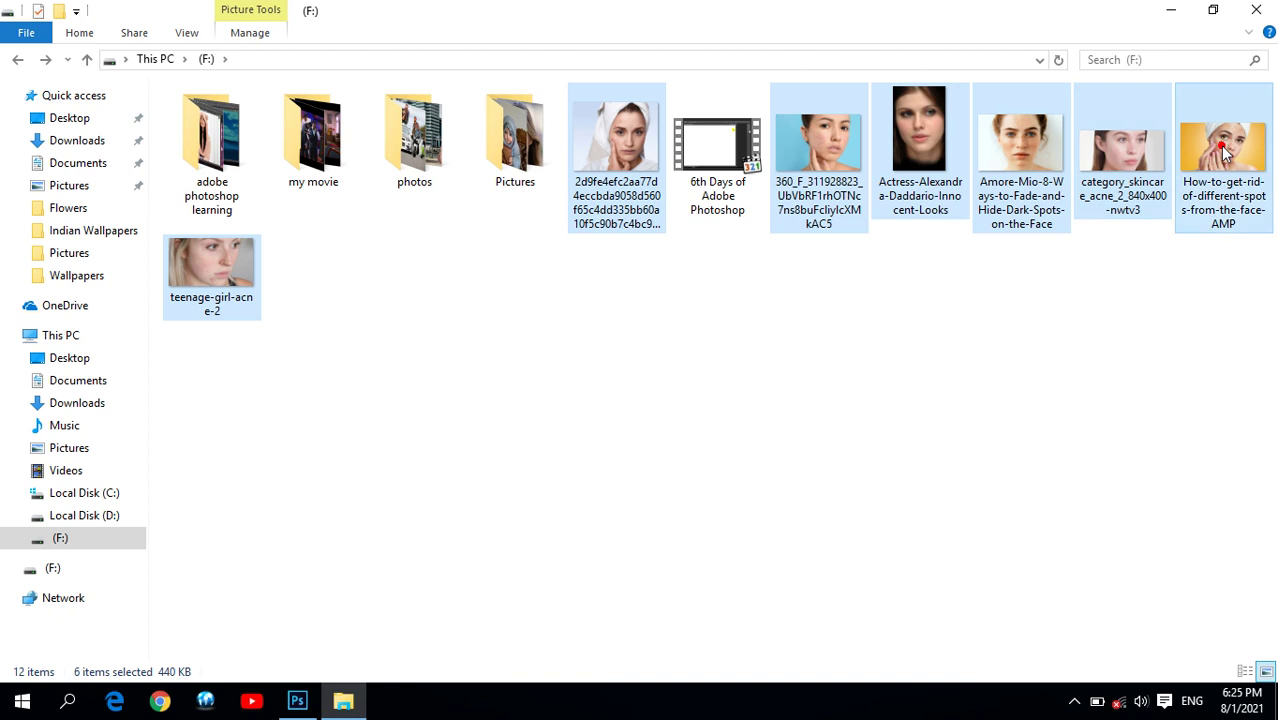
right_click(1030, 150)
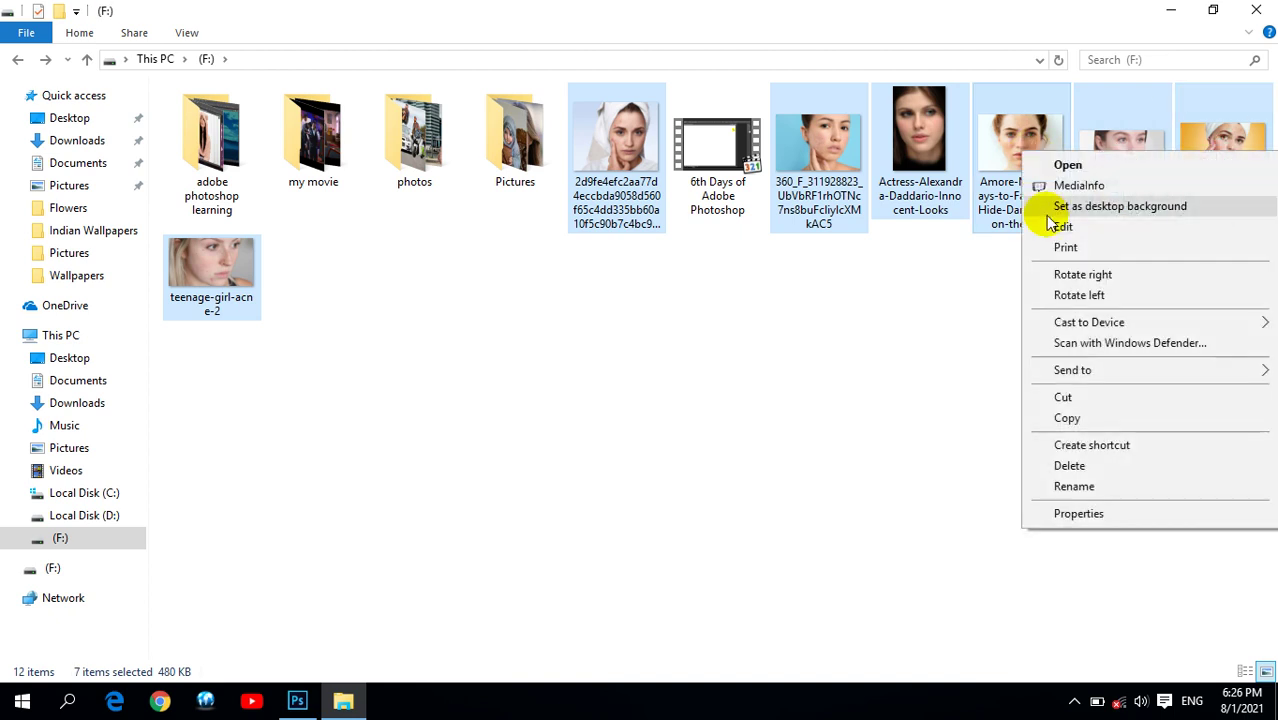
left_click(1035, 418)
Paste the images onto the desktop and open the freckled-face portrait in Photos
left_click(1256, 10)
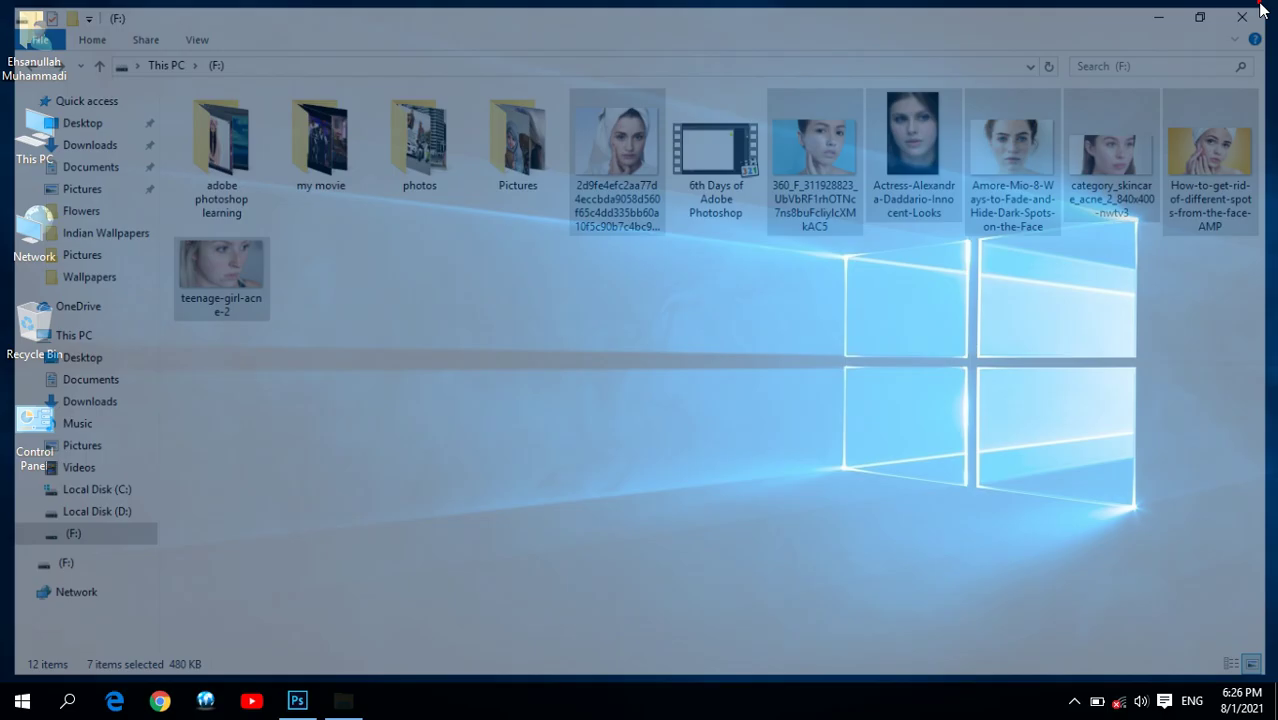
right_click(729, 142)
left_click(800, 224)
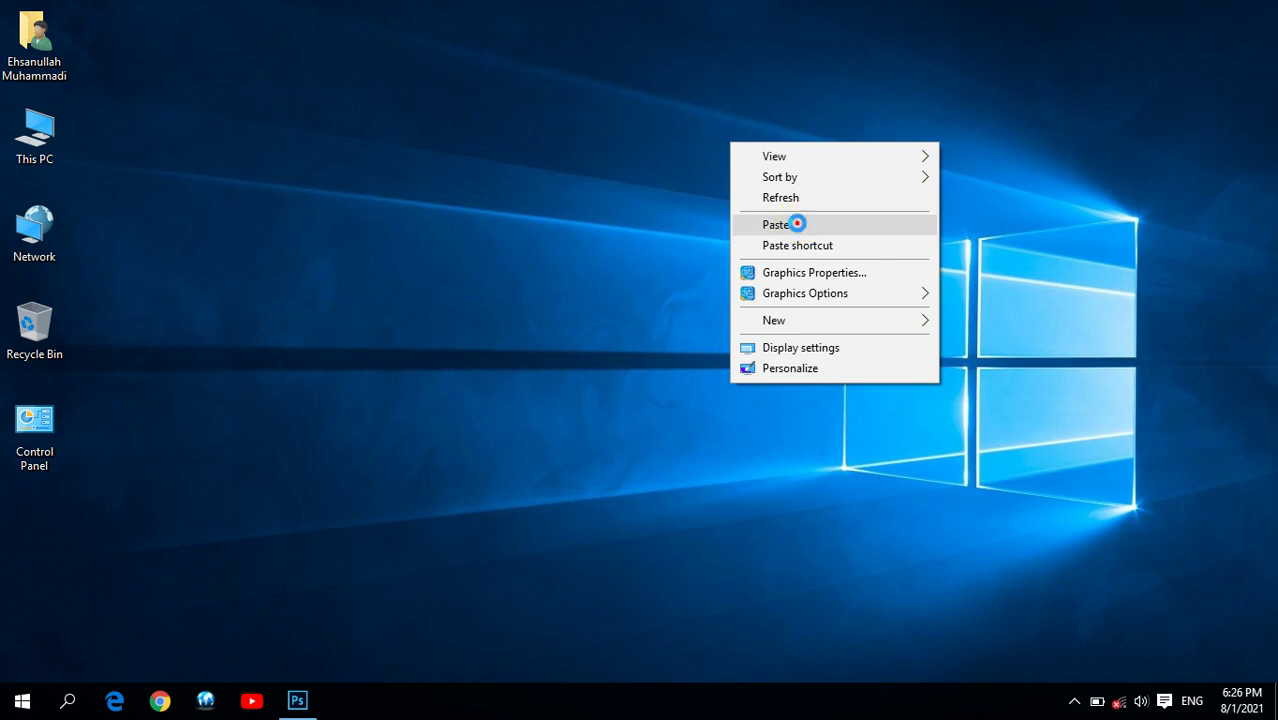
double_click(731, 36)
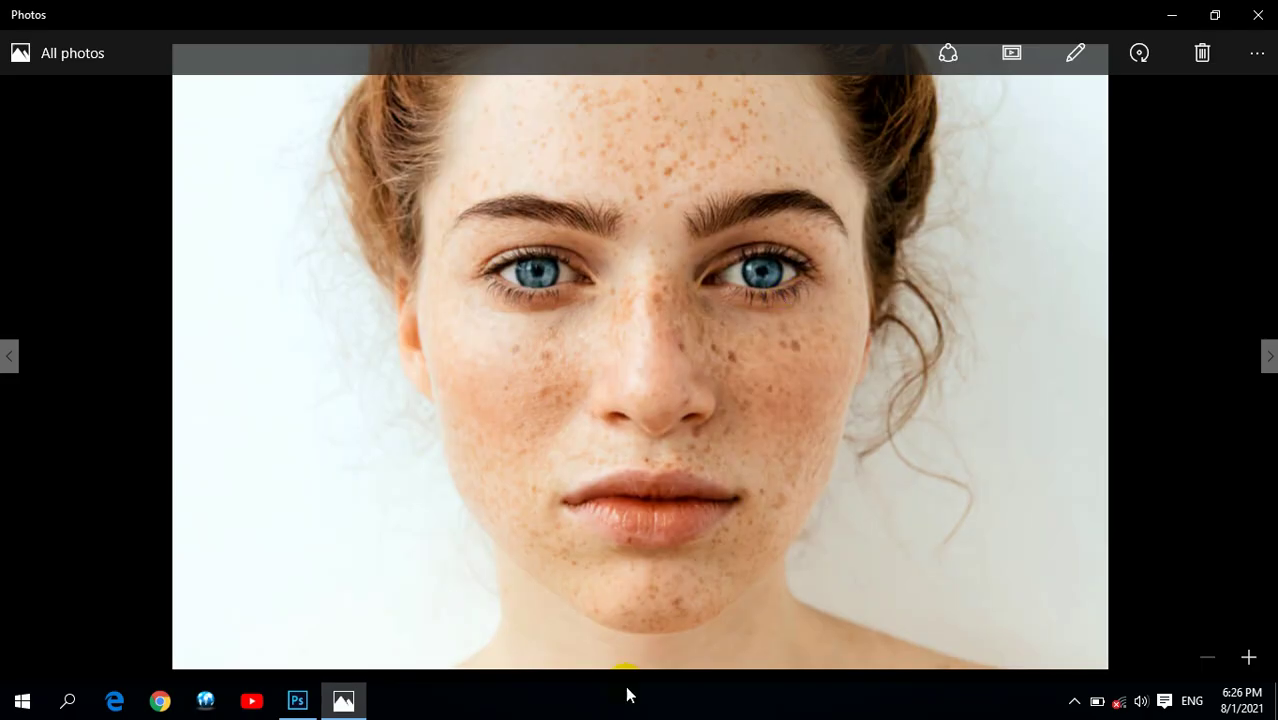
Page through the next three portraits in Photos, ending at the freckled blonde face, then close the viewer
left_click(1265, 356)
left_click(1268, 358)
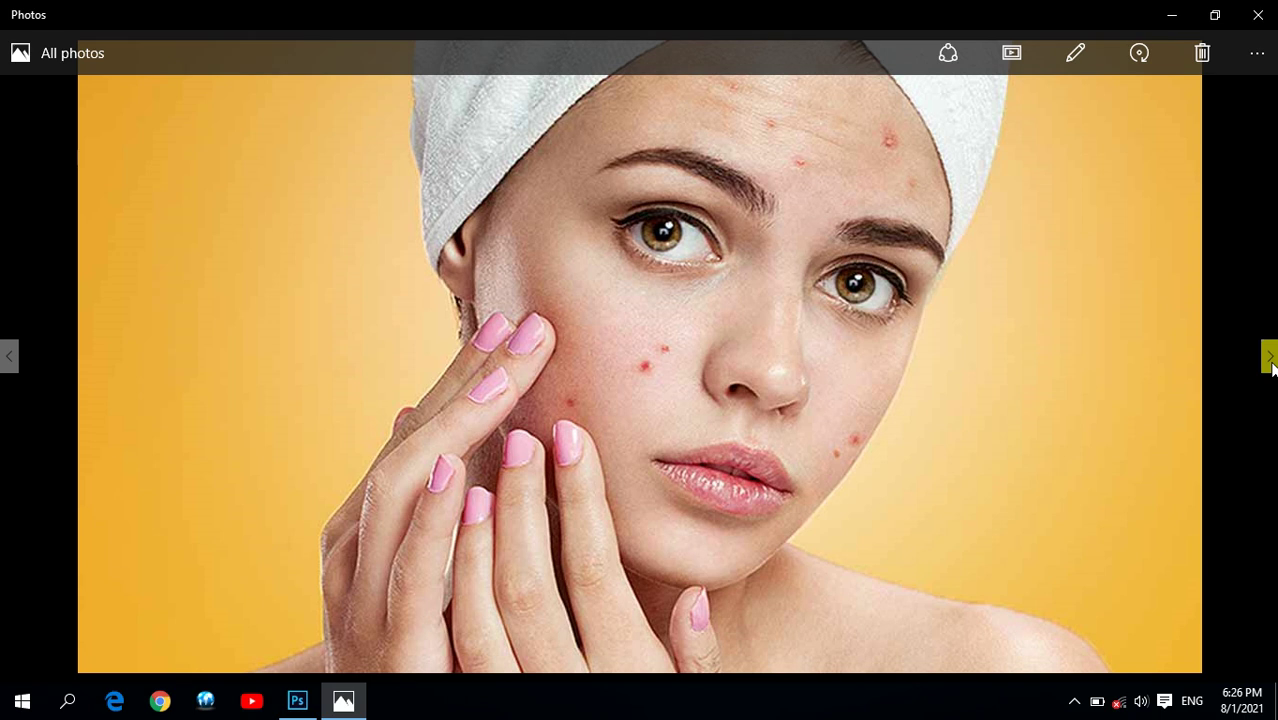
left_click(1268, 358)
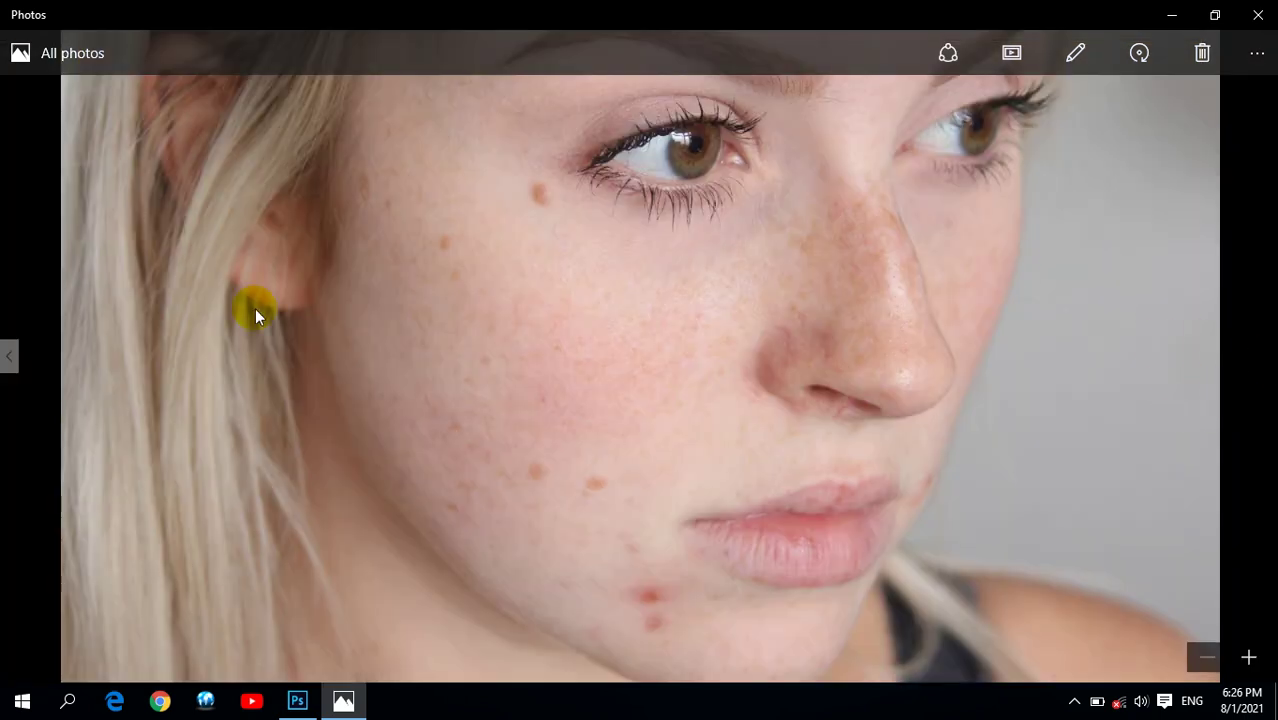
left_click(1270, 12)
Preview two more desktop face images, including the acne-on-cheek photo, closing Photos after each
double_click(733, 613)
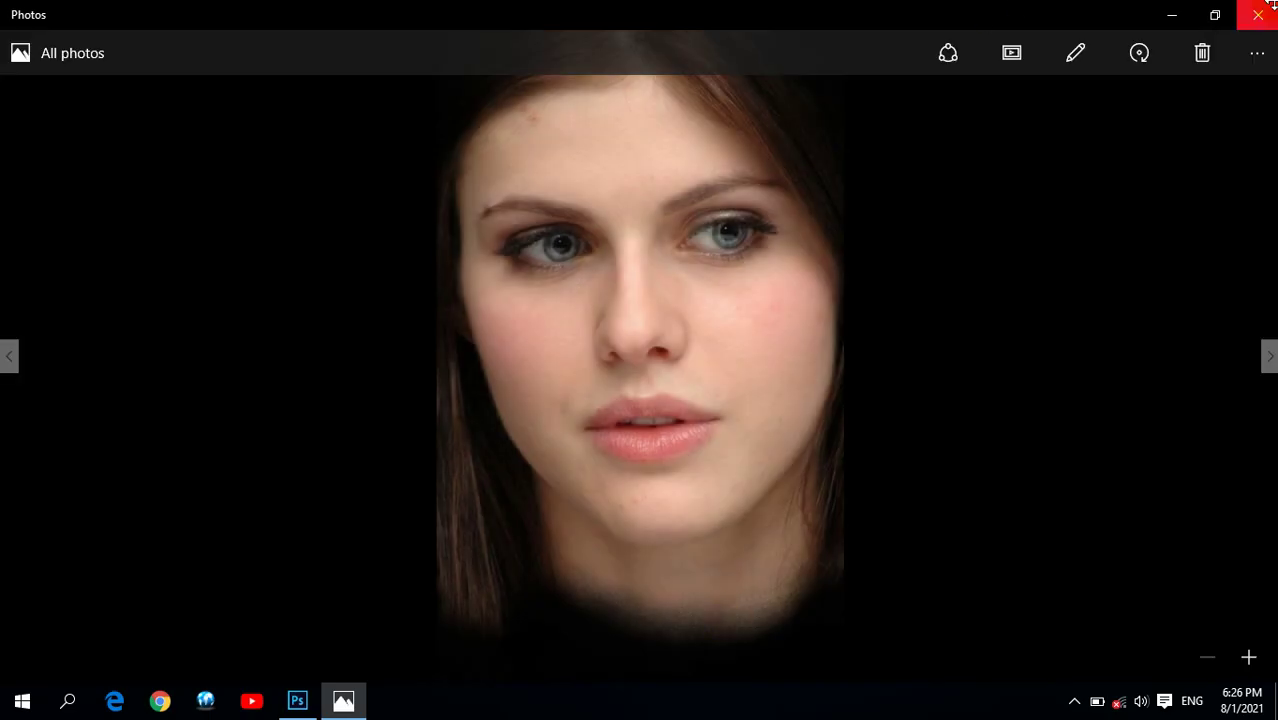
left_click(1258, 14)
double_click(730, 538)
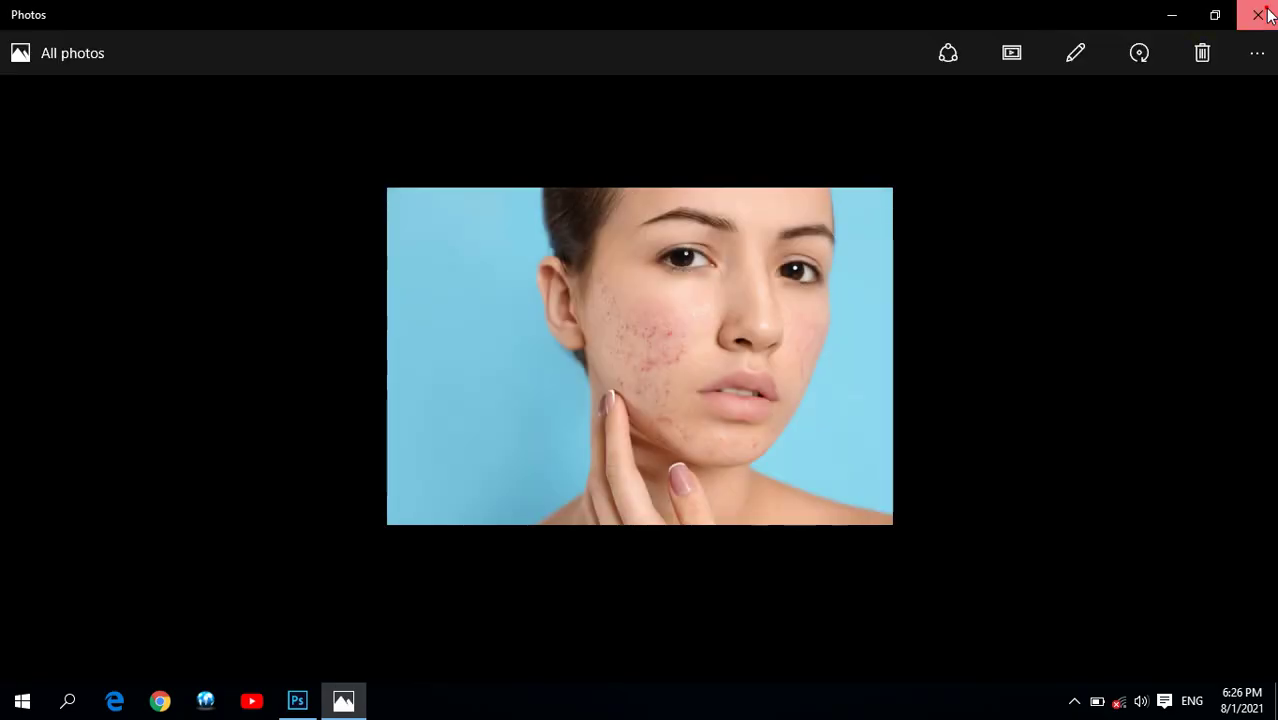
left_click(1260, 12)
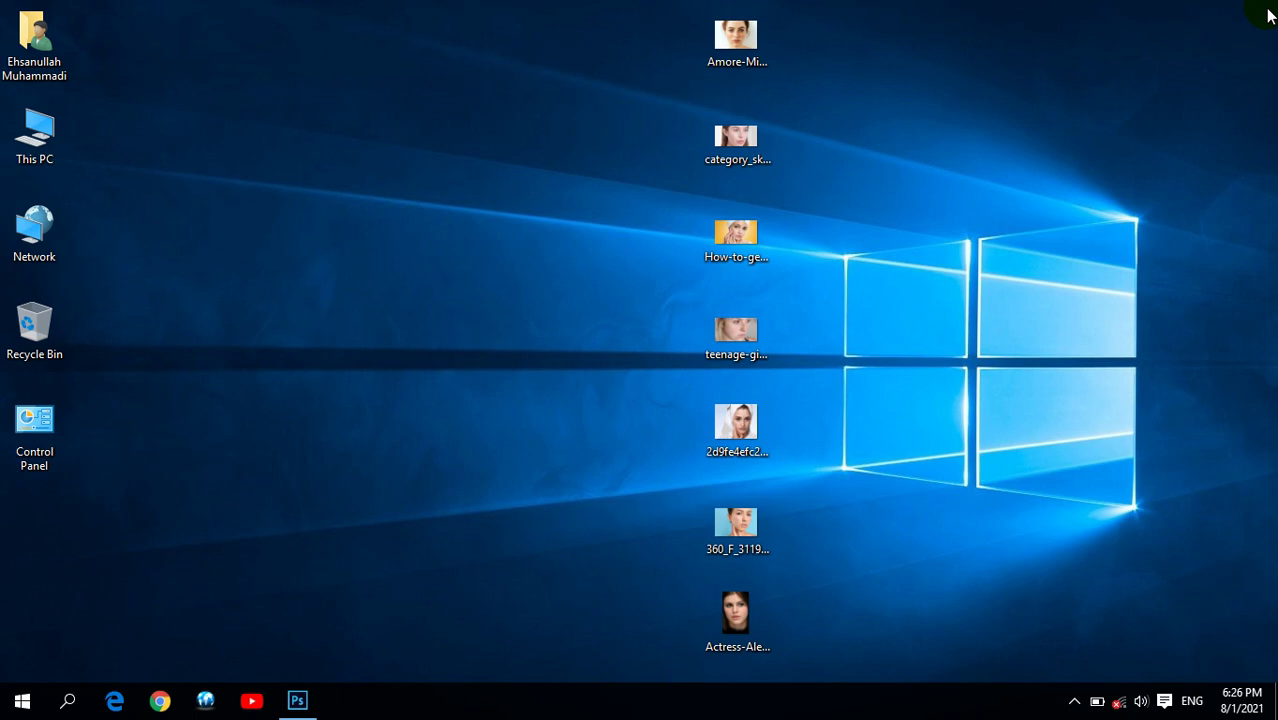
left_click(845, 366)
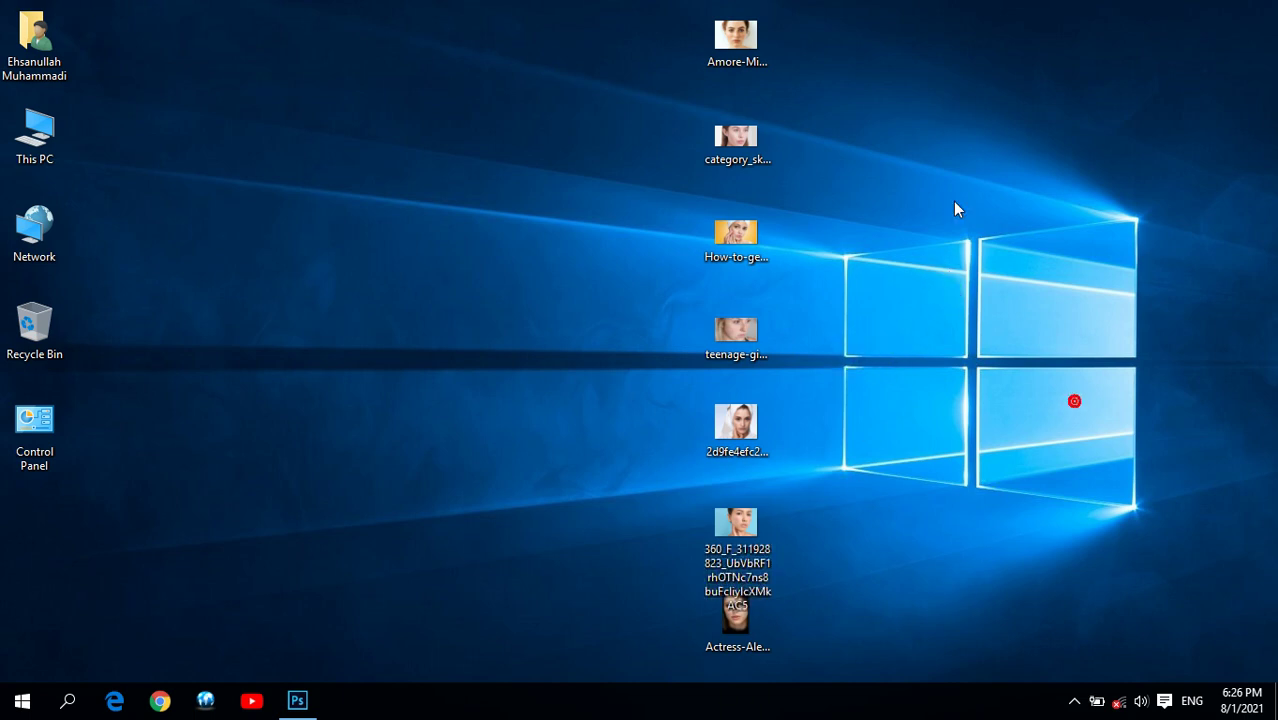
double_click(736, 38)
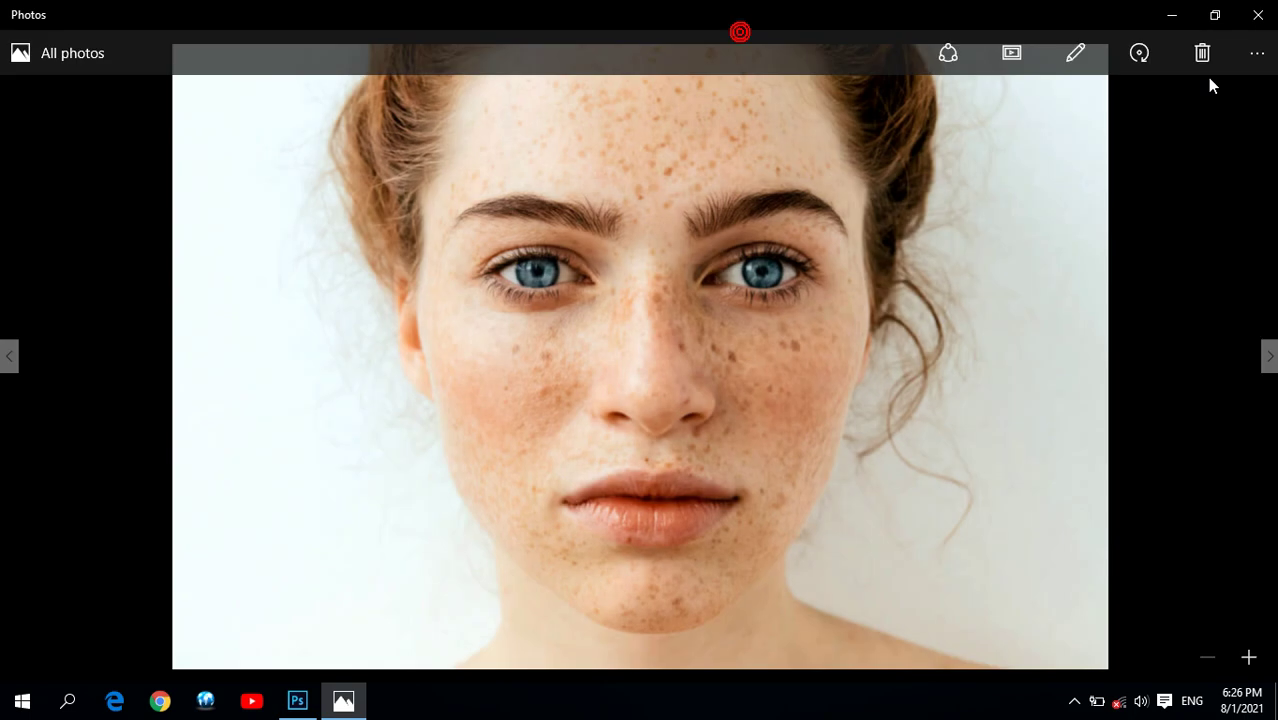
left_click(1257, 15)
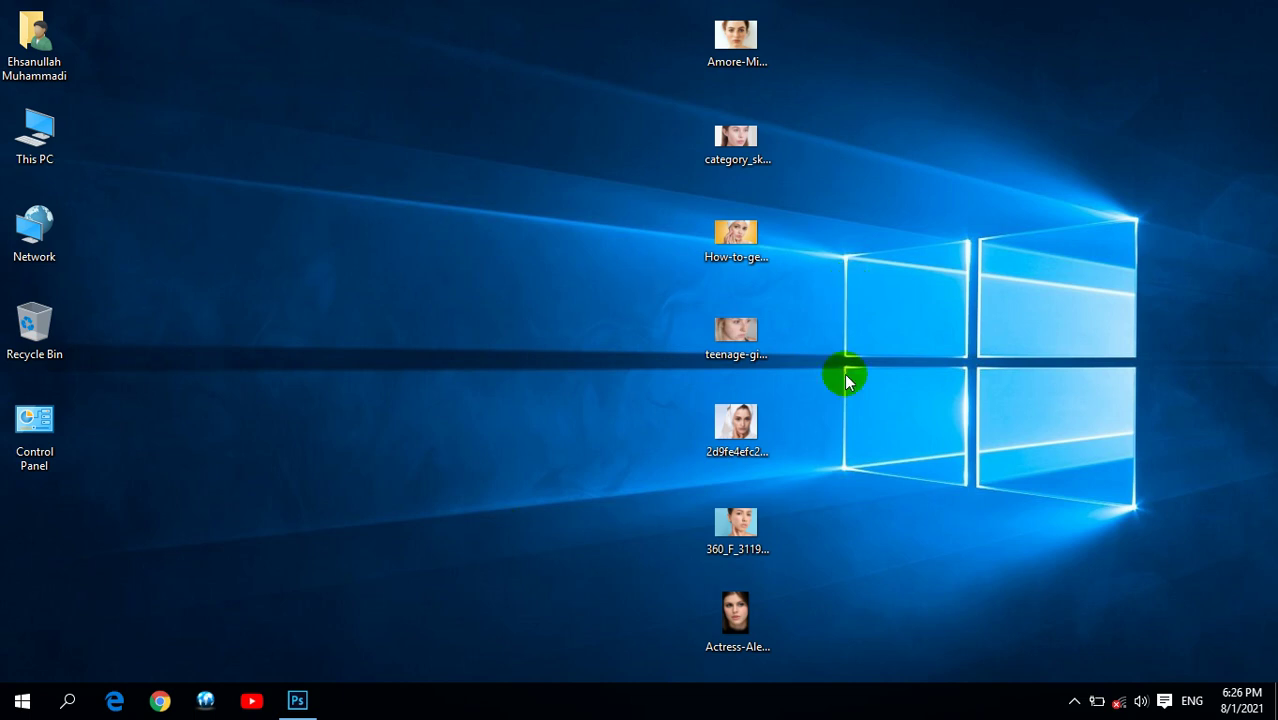
left_click(298, 703)
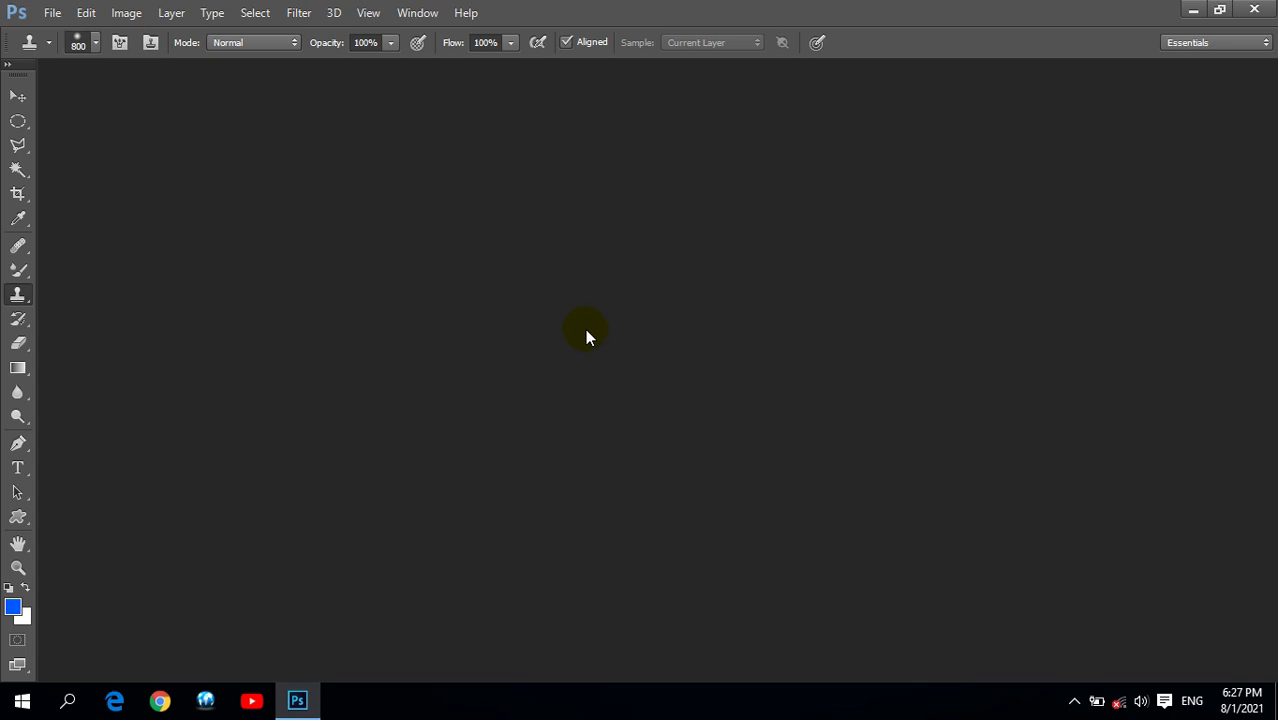
left_click(1193, 9)
right_click(487, 182)
left_click(531, 240)
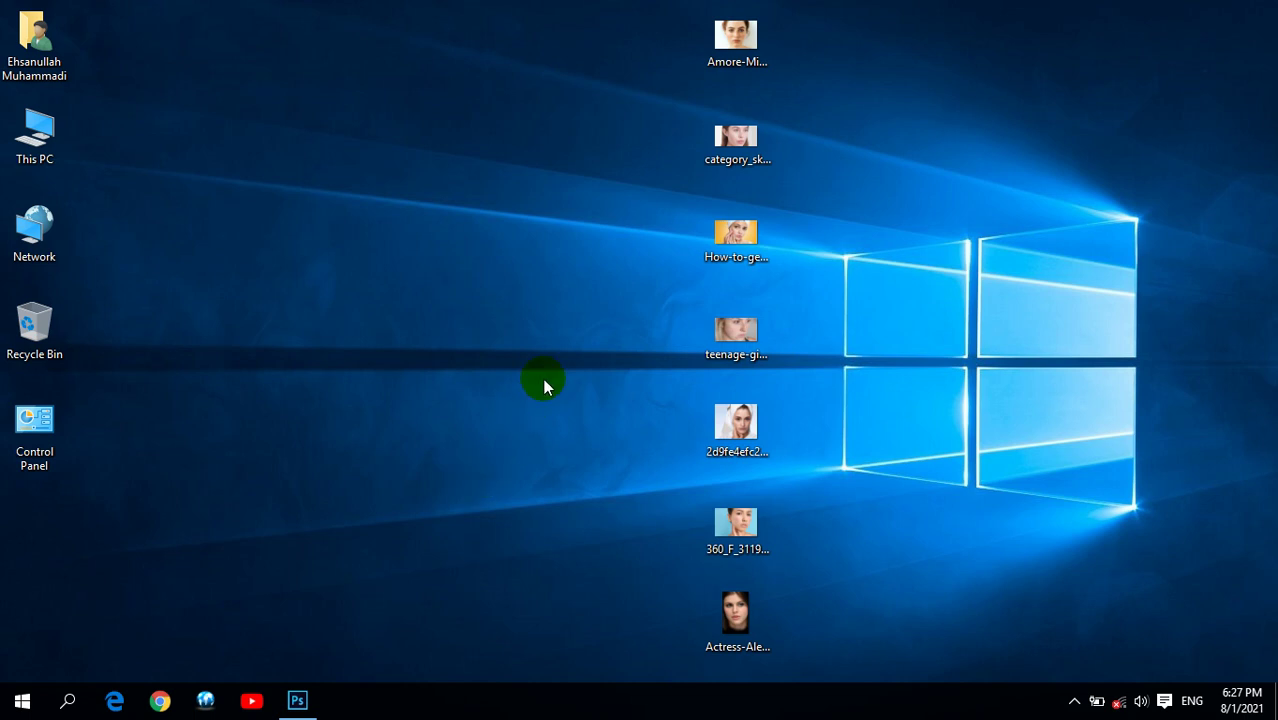
left_click(297, 700)
left_click(409, 215)
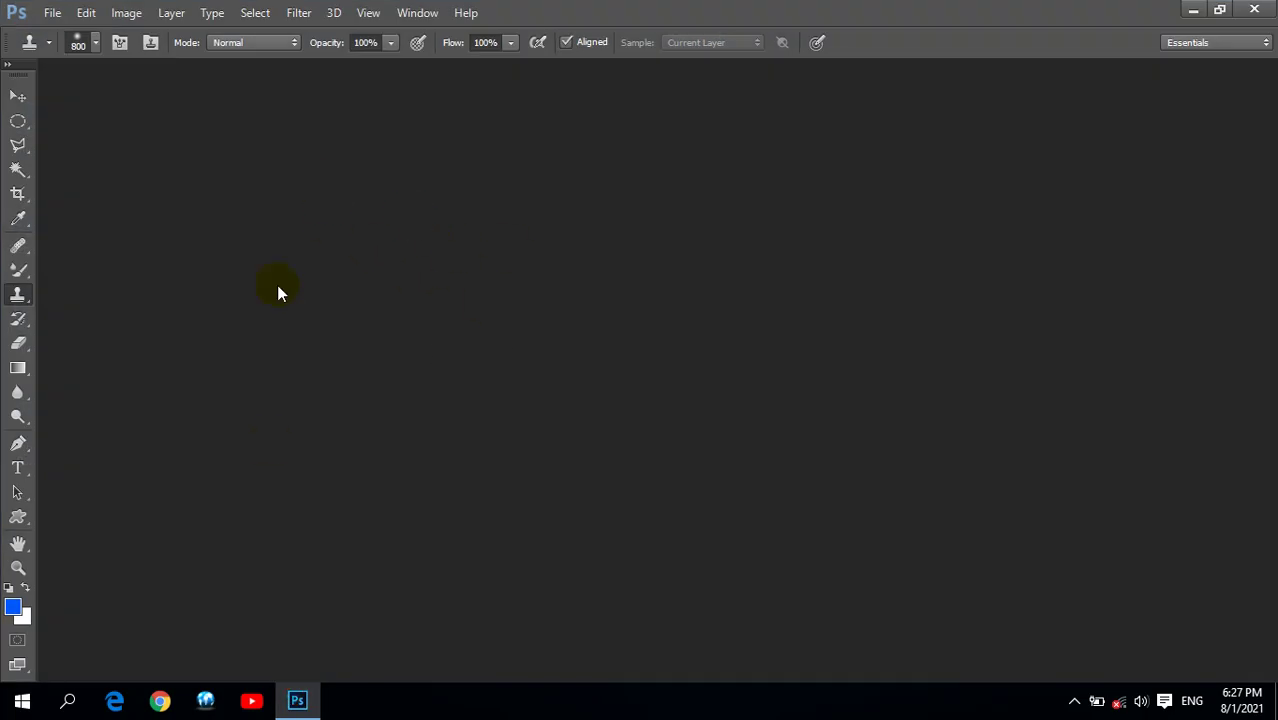
left_click(305, 700)
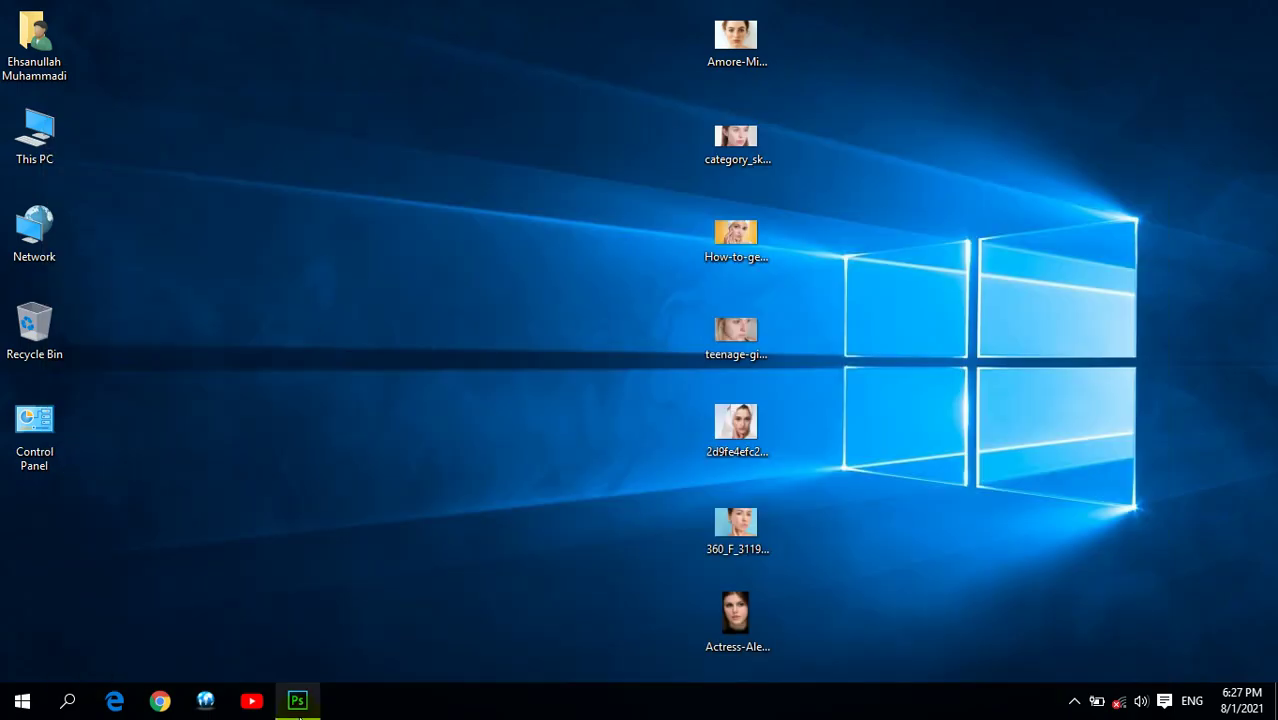
left_click(297, 700)
Open the towel-wrapped acne portrait from the Desktop in Photoshop
double_click(350, 277)
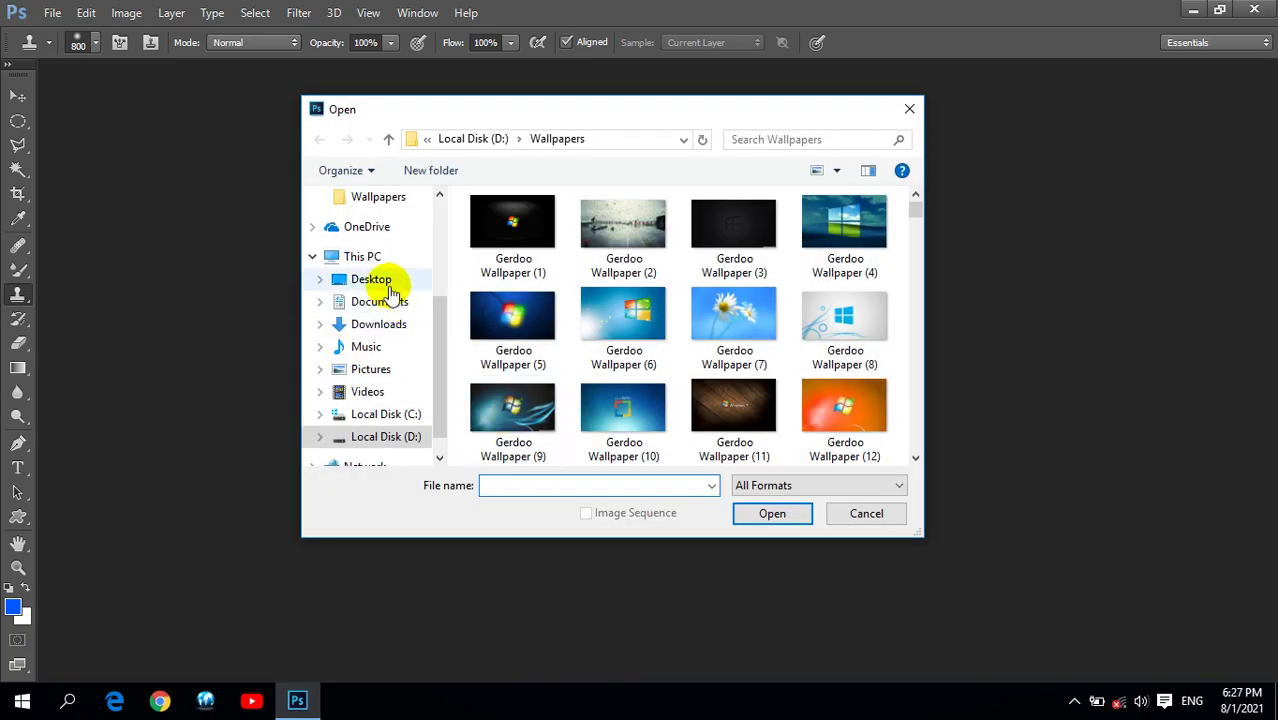
left_click(389, 280)
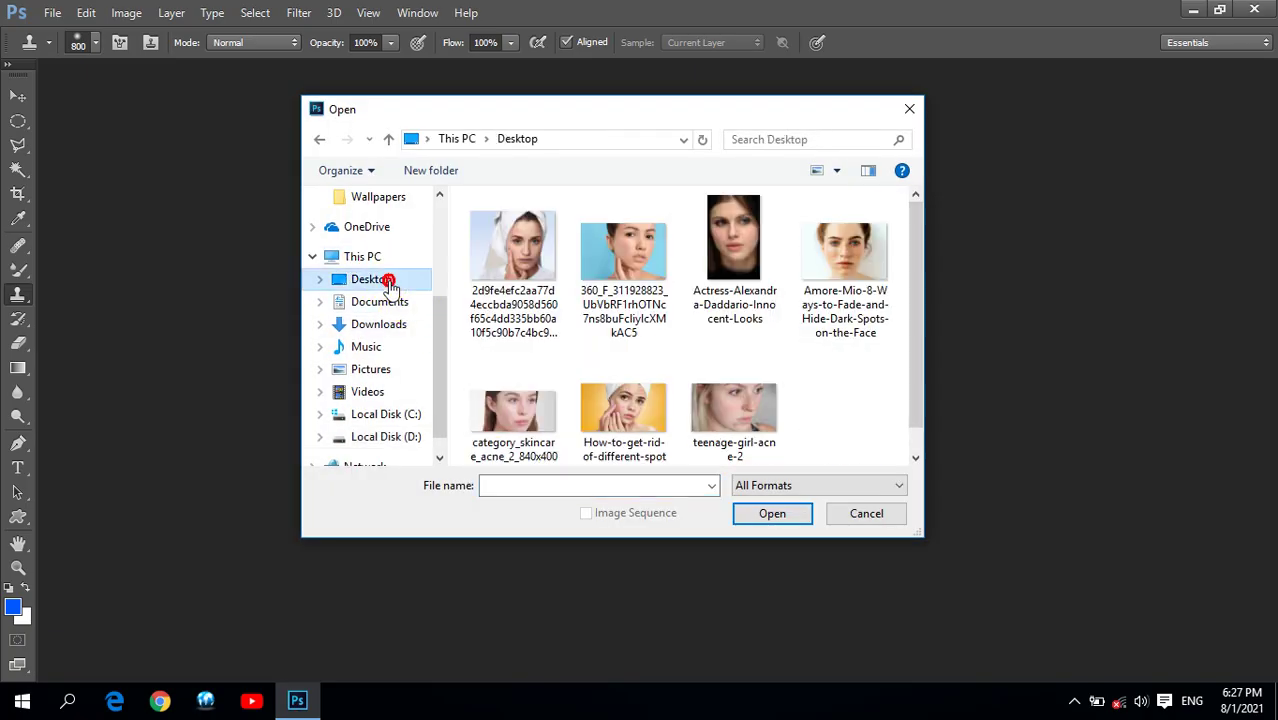
left_click(496, 248)
left_click(774, 513)
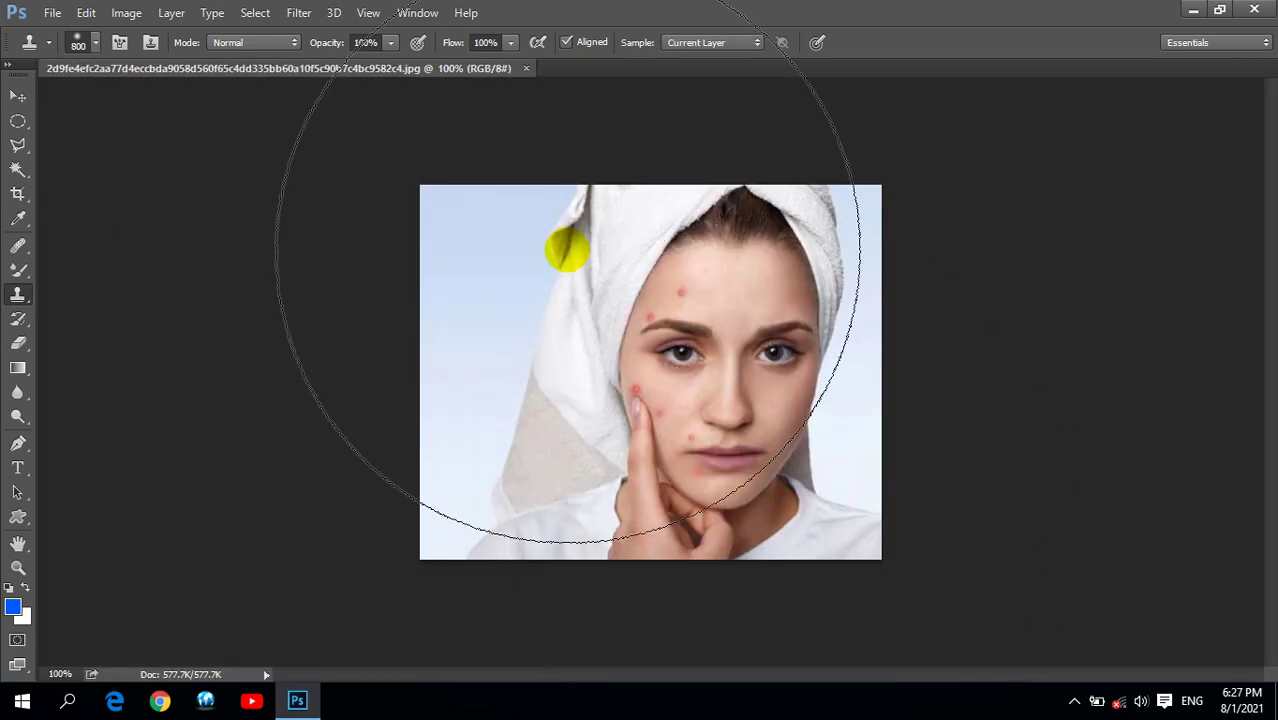
Float the portrait in its own window, fit it to screen, and zoom in on the forehead
left_click(18, 567)
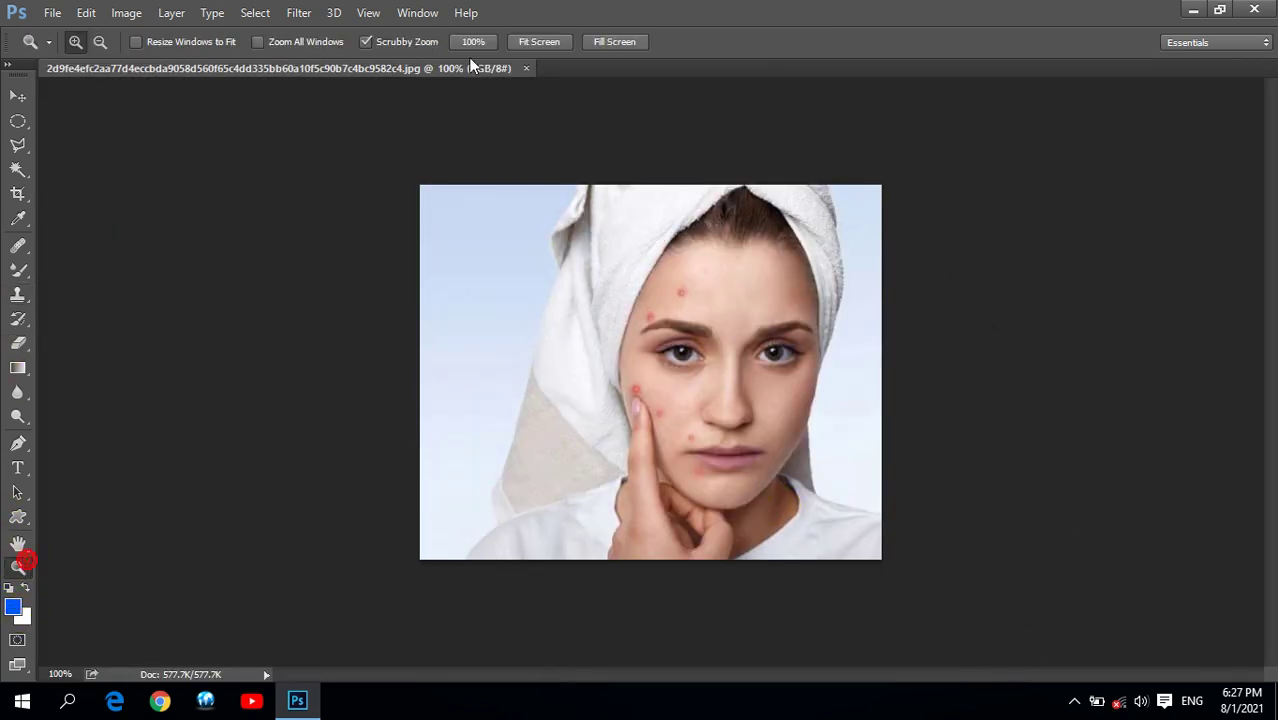
left_click_drag(440, 75, 543, 90)
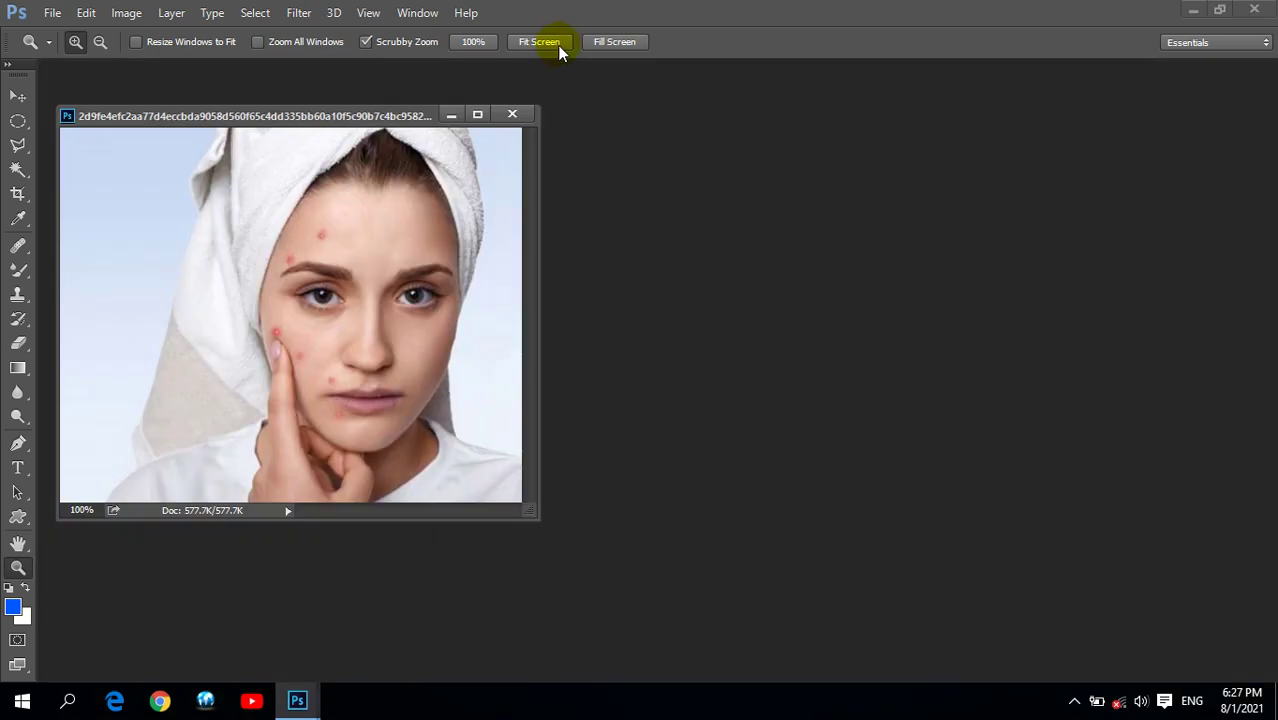
left_click(553, 43)
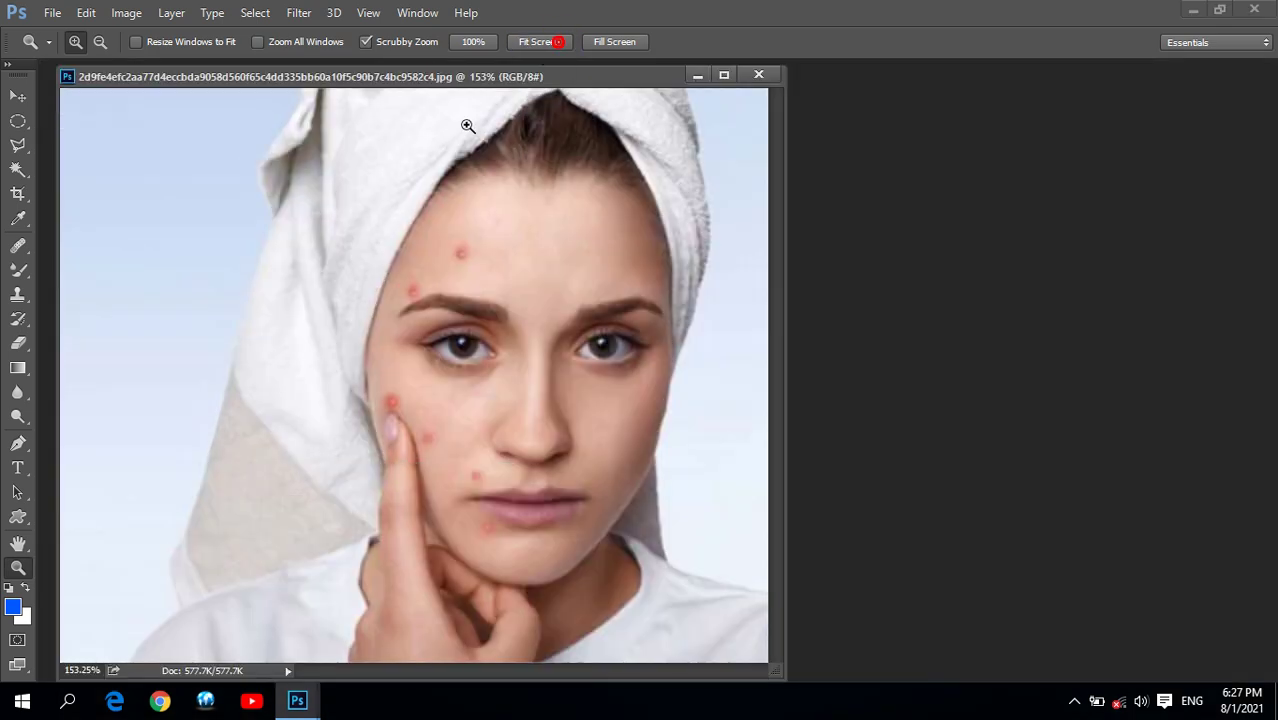
left_click(466, 262)
left_click(472, 262)
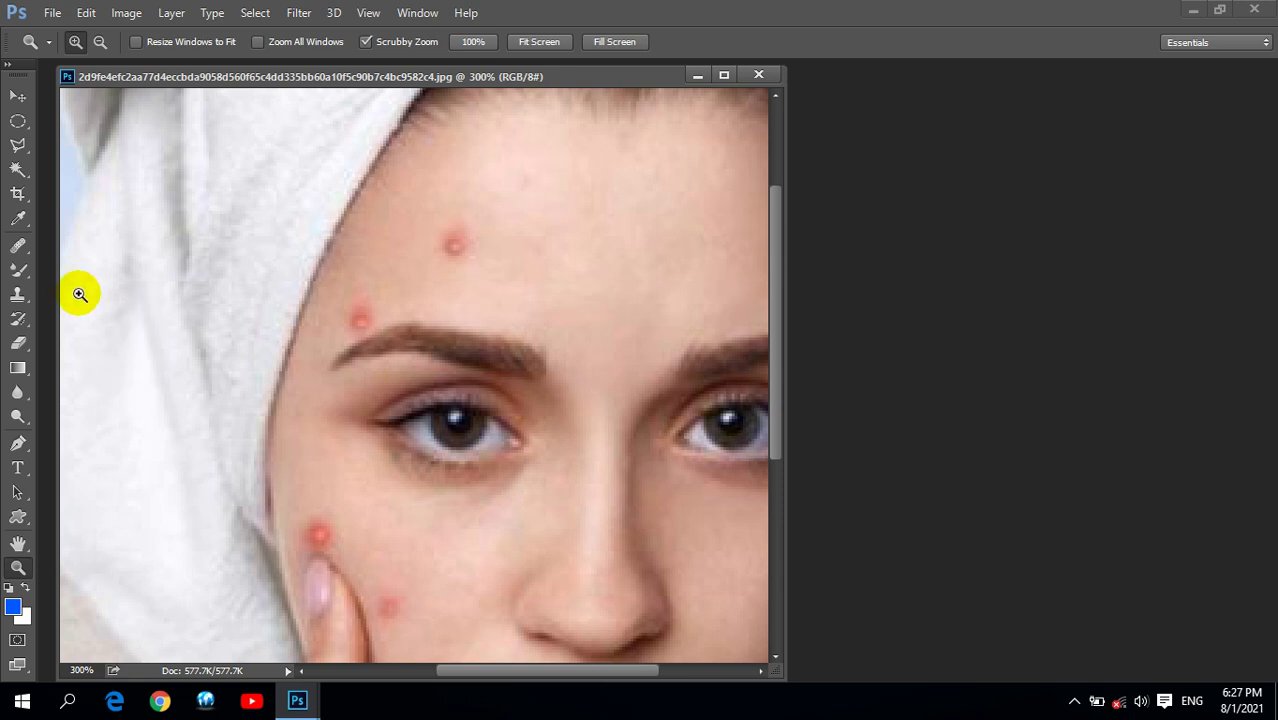
left_click(18, 245)
Heal the mid-forehead spot with a size-20 Spot Healing Brush, undoing the brow-pimple attempt
left_click(98, 248)
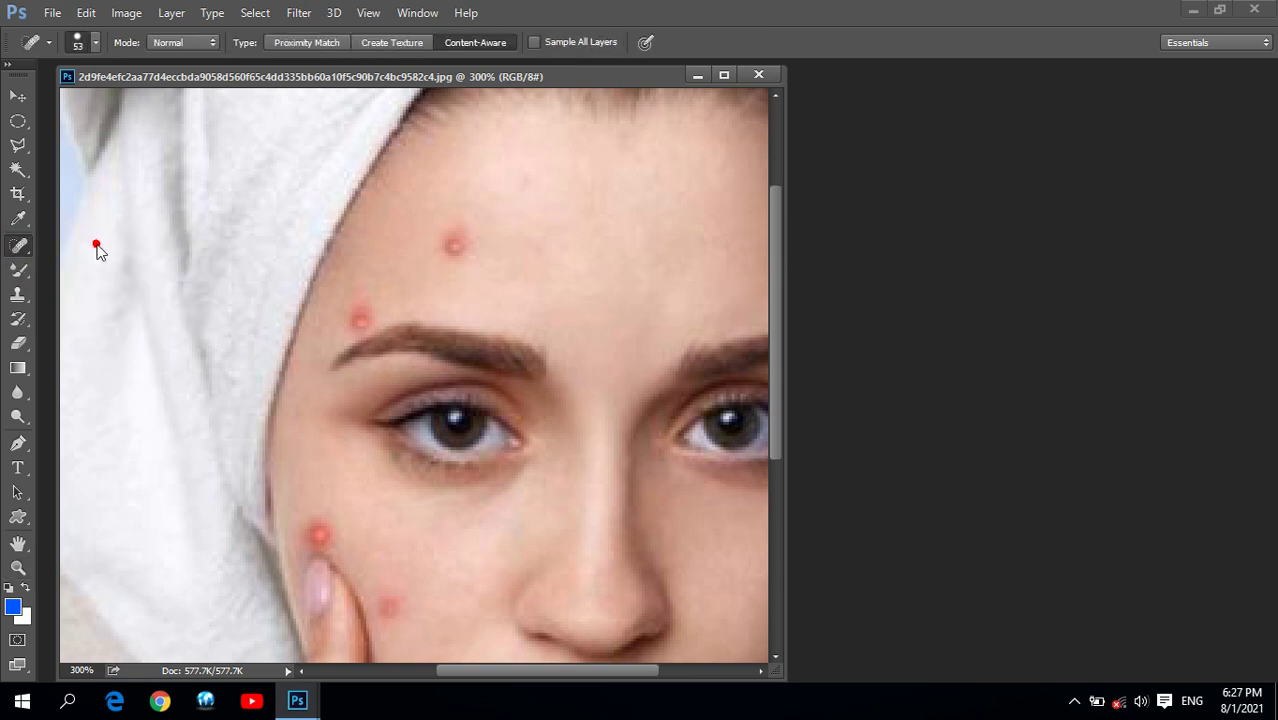
key("bracketleft")
key("bracketleft")
key("bracketleft")
left_click(453, 247)
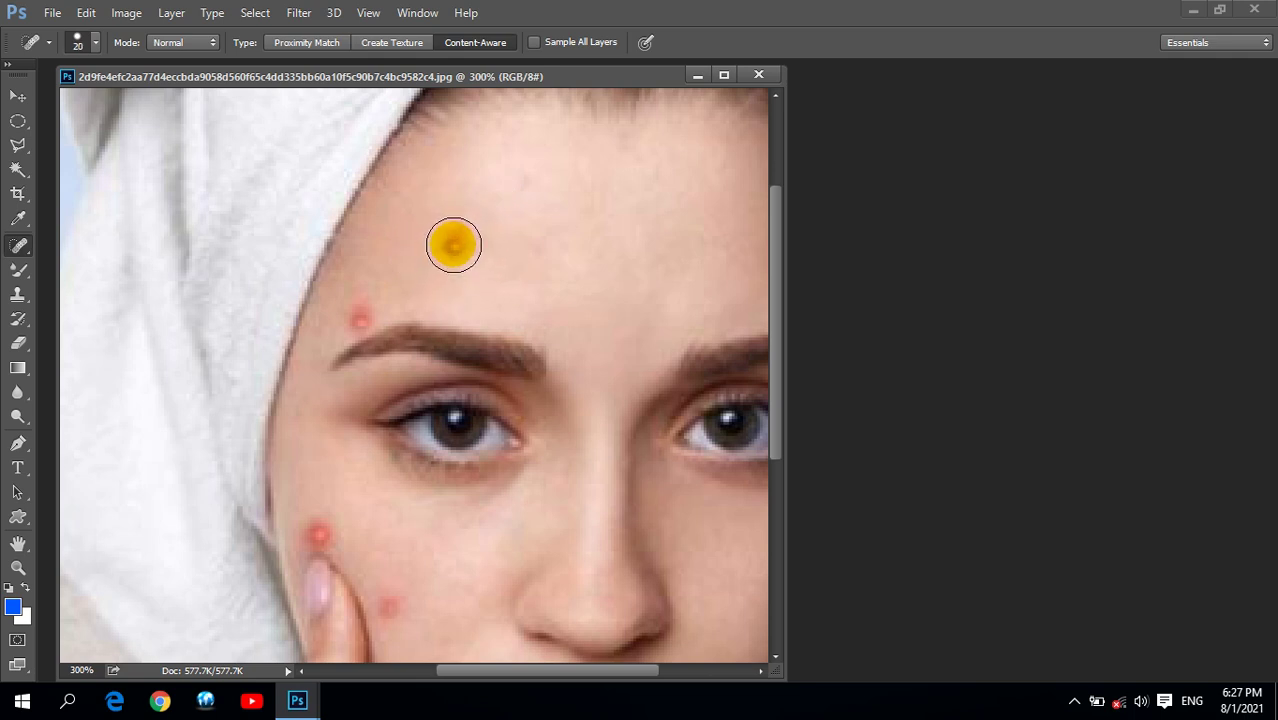
left_click_drag(667, 308, 657, 316)
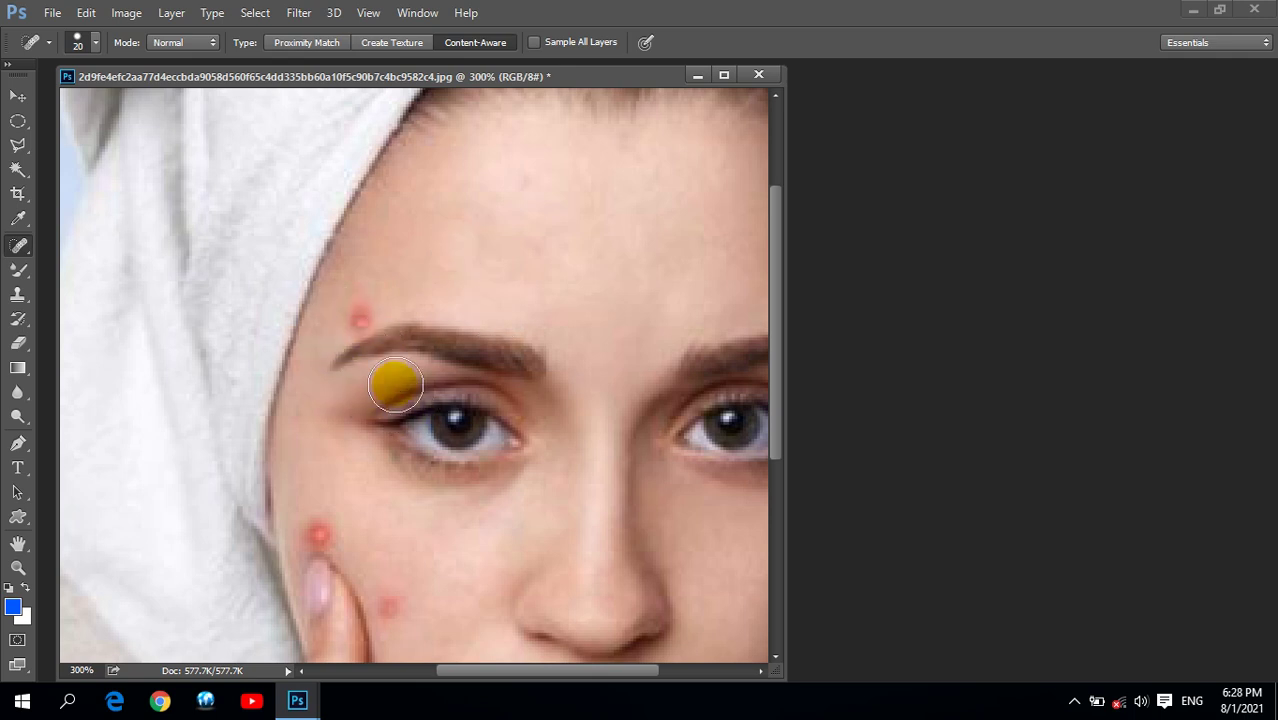
left_click(361, 317)
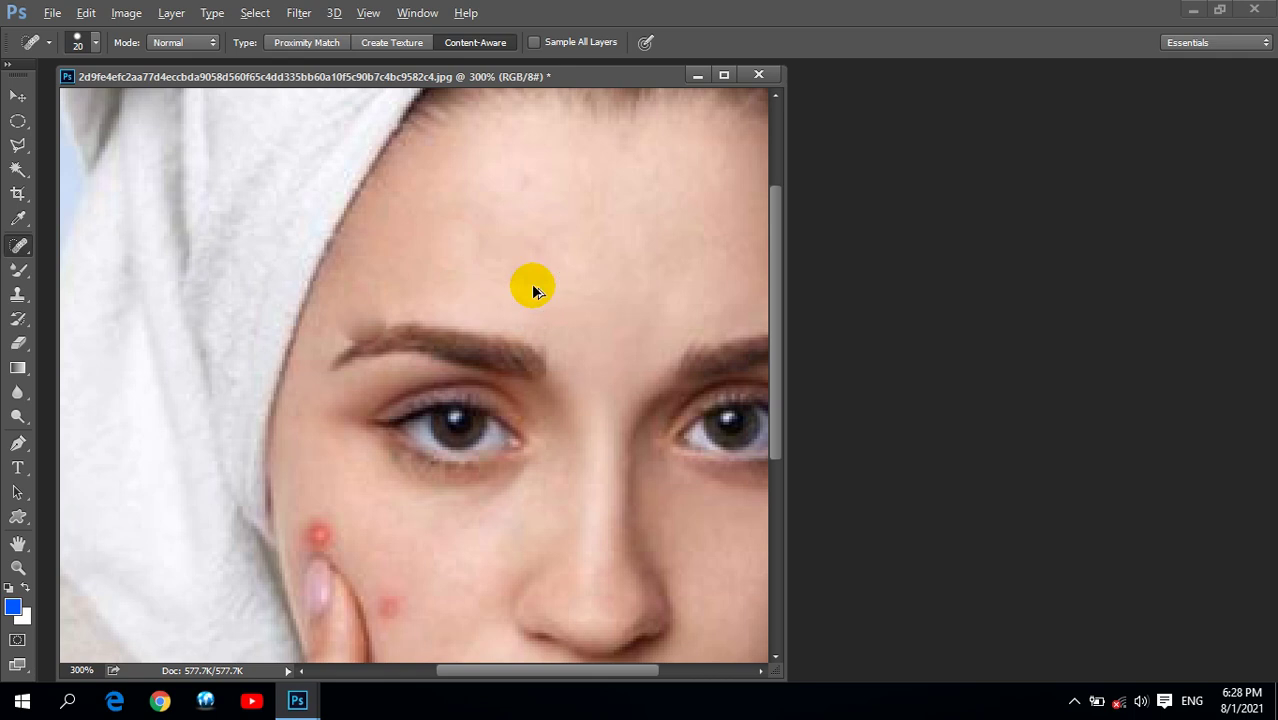
key("ctrl+z")
right_click(20, 245)
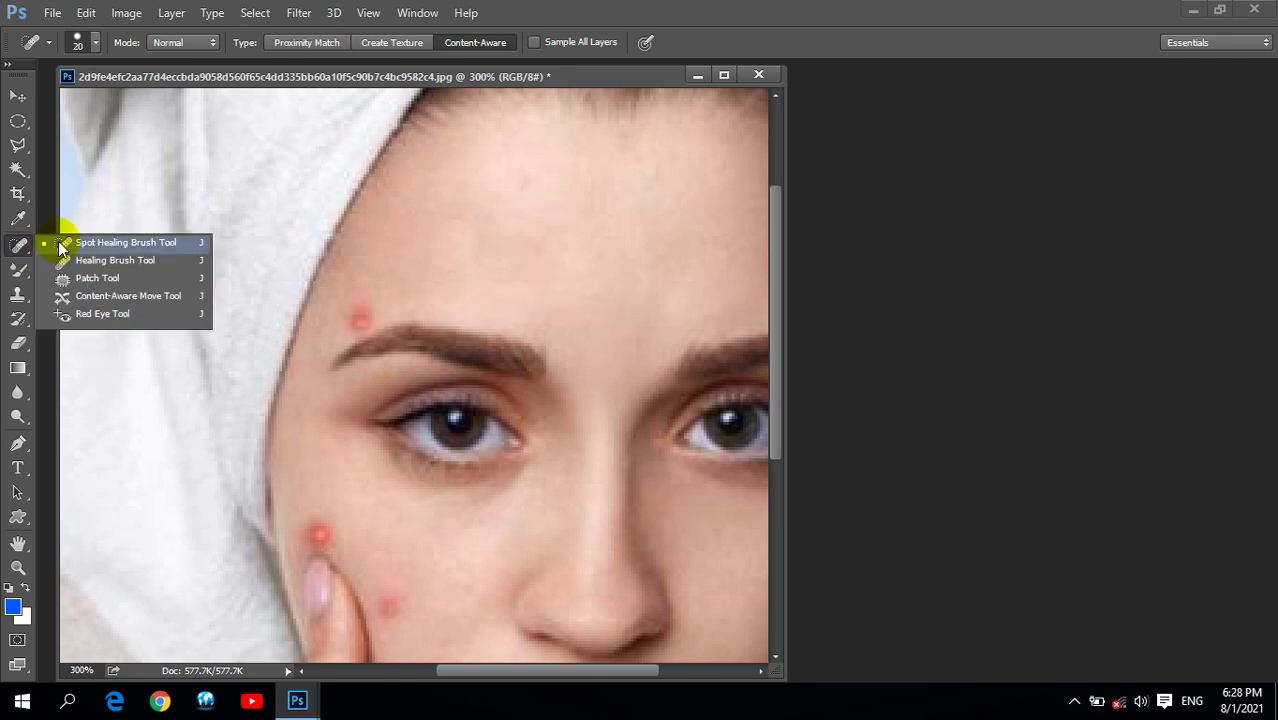
left_click(115, 262)
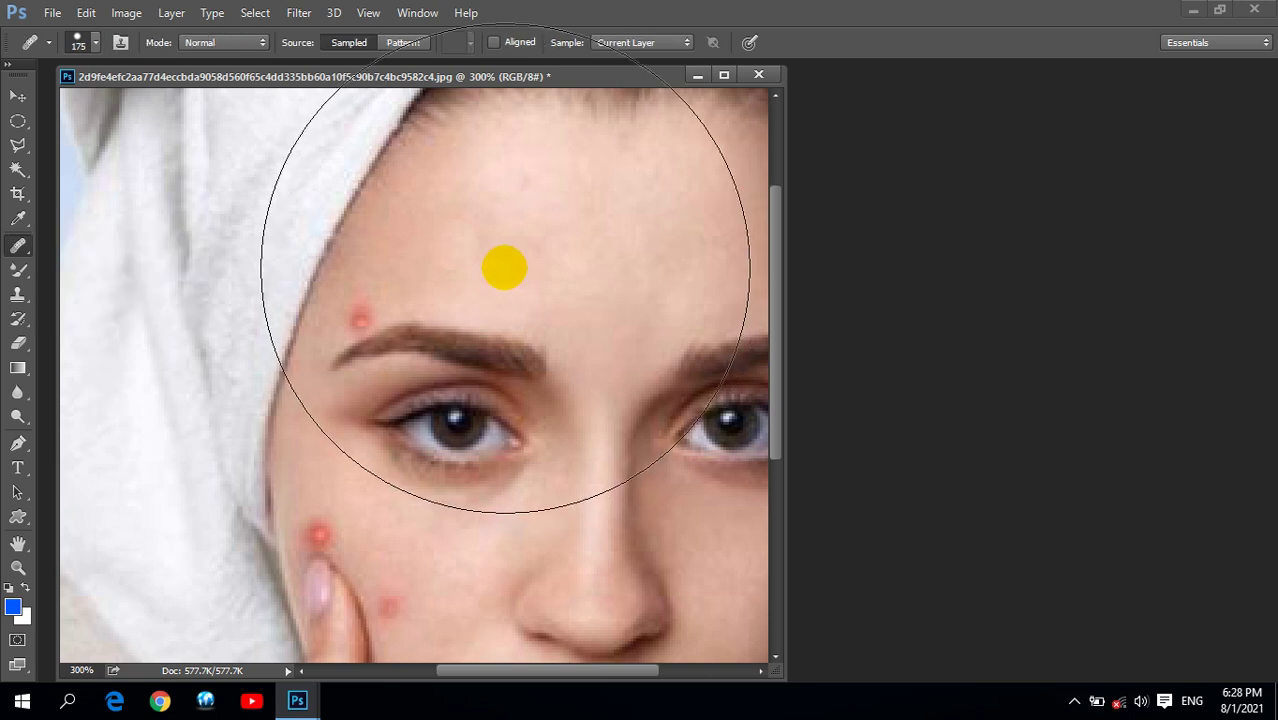
key("bracketleft")
key("bracketleft")
key("bracketleft")
key("bracketleft")
key("bracketleft")
key("bracketleft")
key("bracketright")
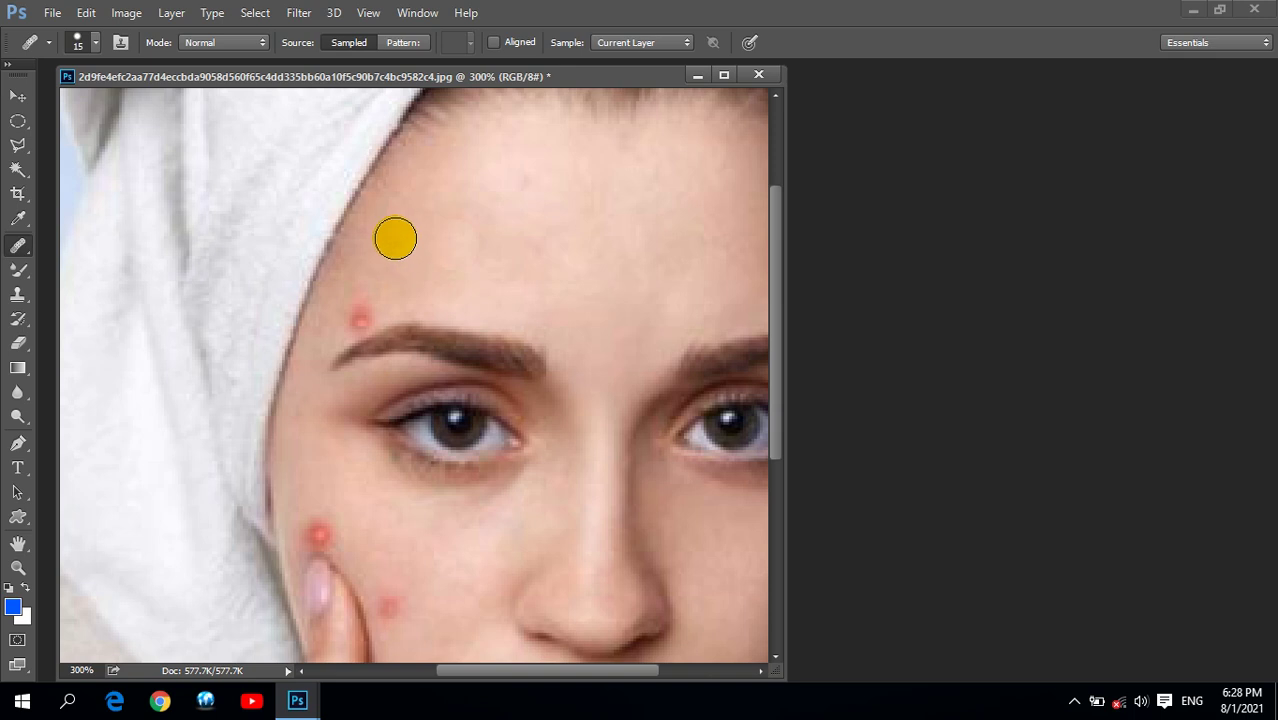
left_click(386, 237, "alt")
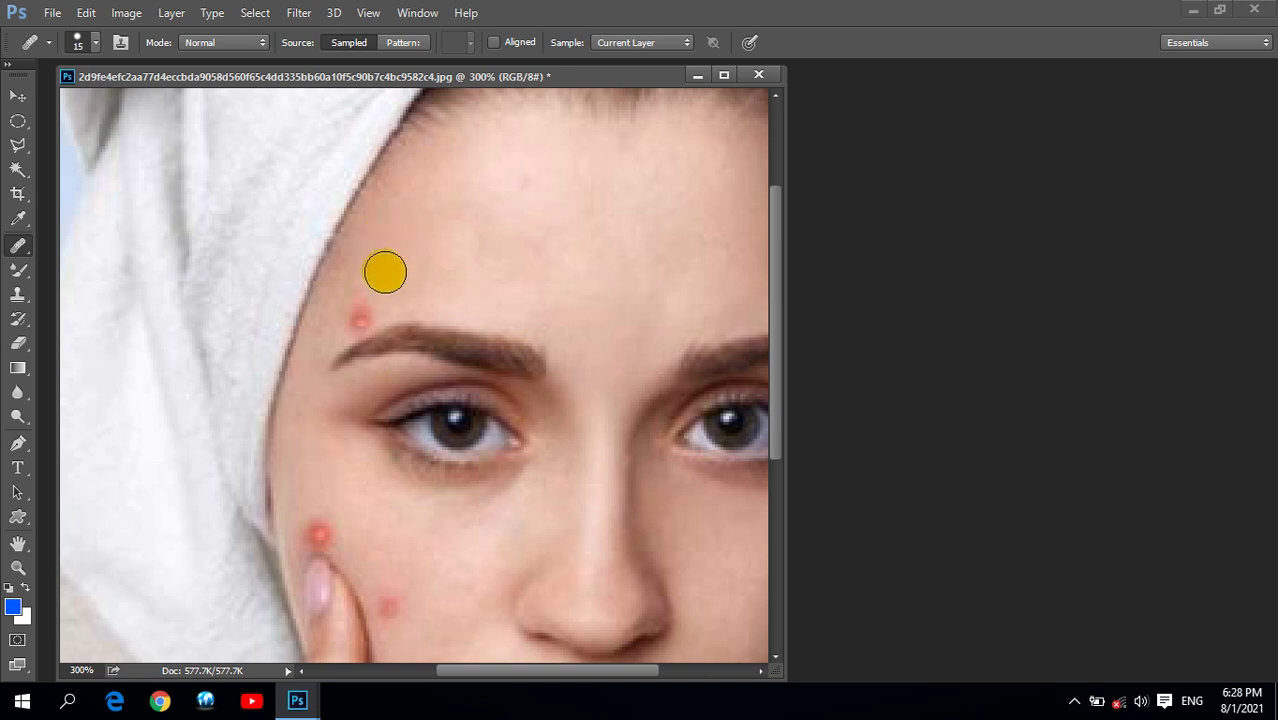
left_click(361, 321)
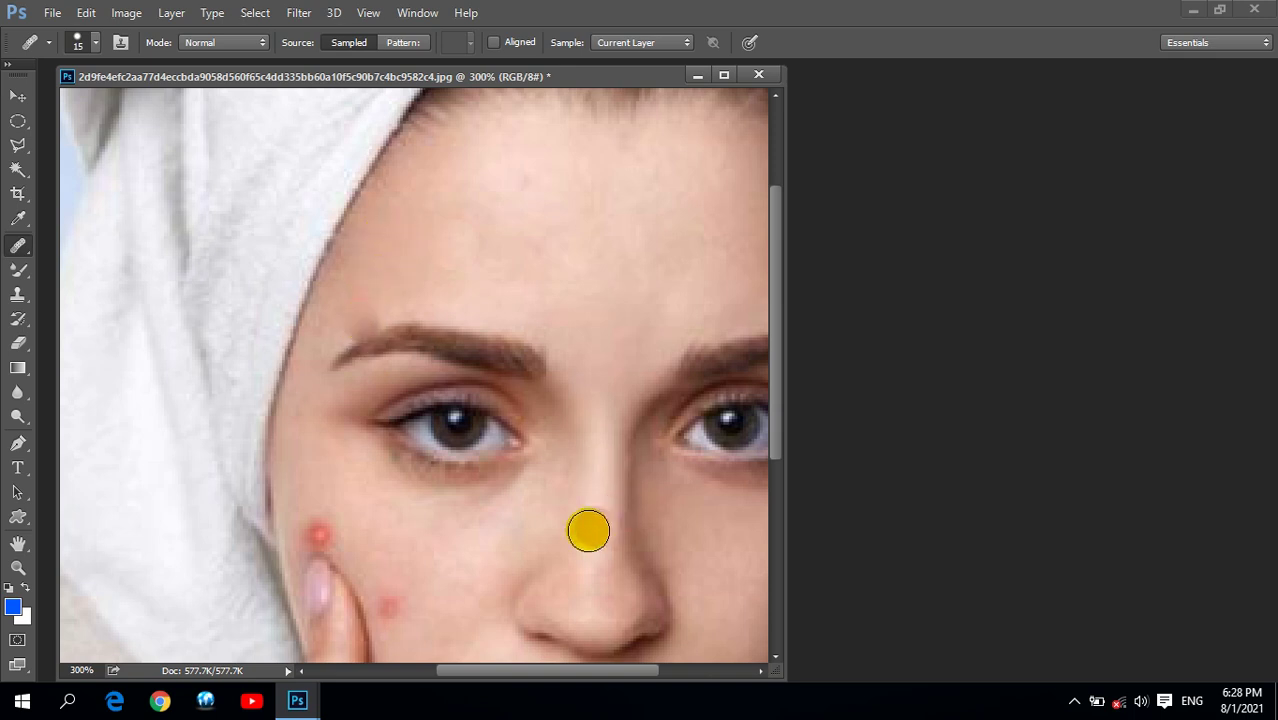
left_click_drag(588, 528, 537, 546)
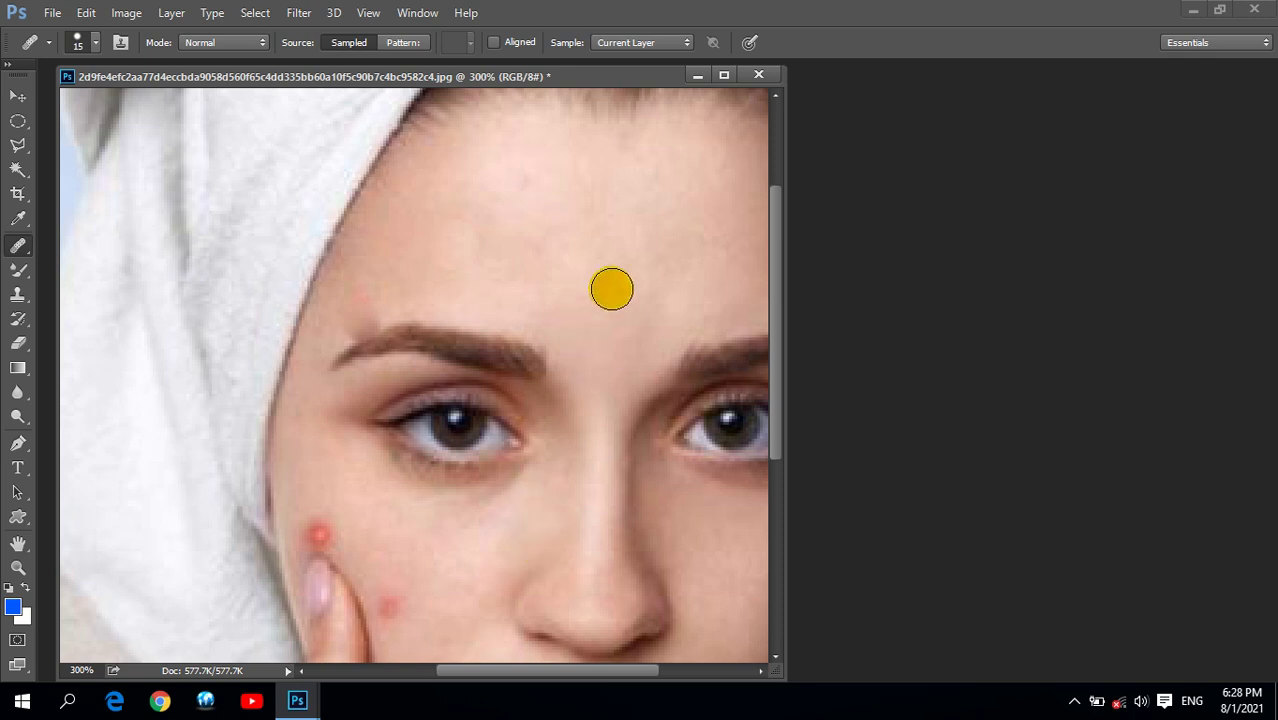
key("ctrl+z")
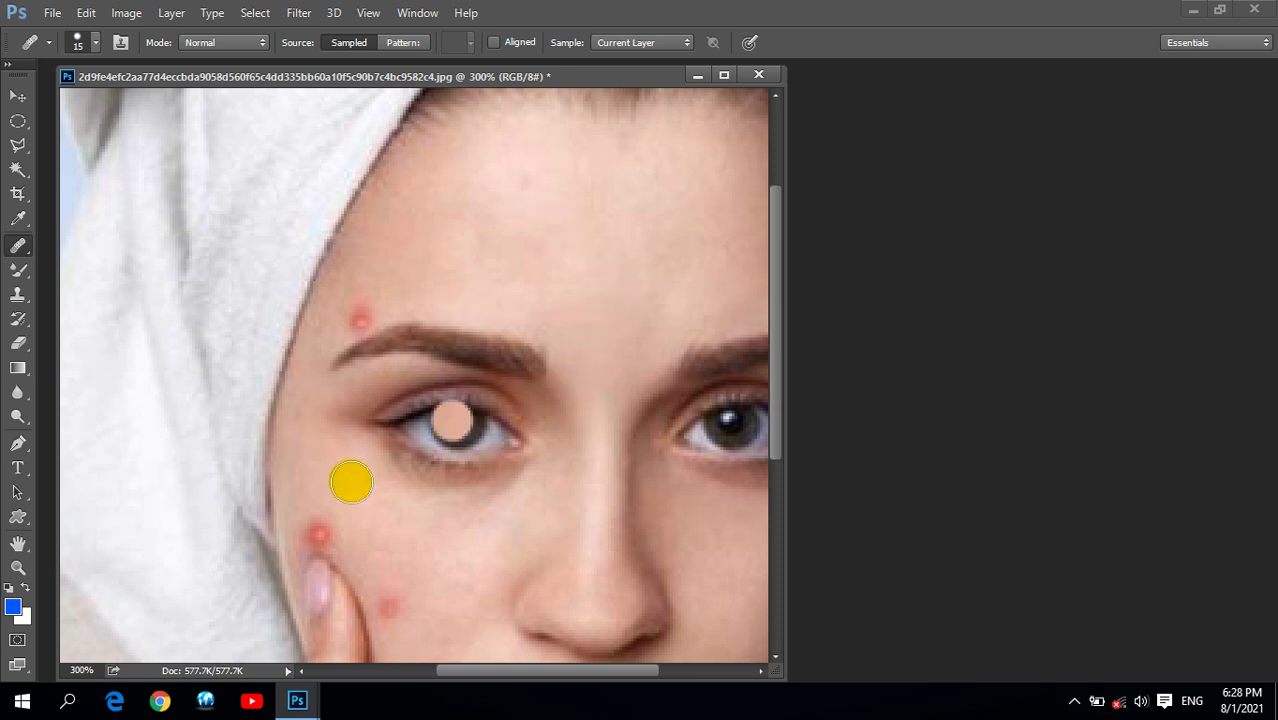
left_click(19, 567)
Zoom in on the eyebrow pimple, choose the Clone Stamp, and show the Clone Source panel
left_click(391, 326)
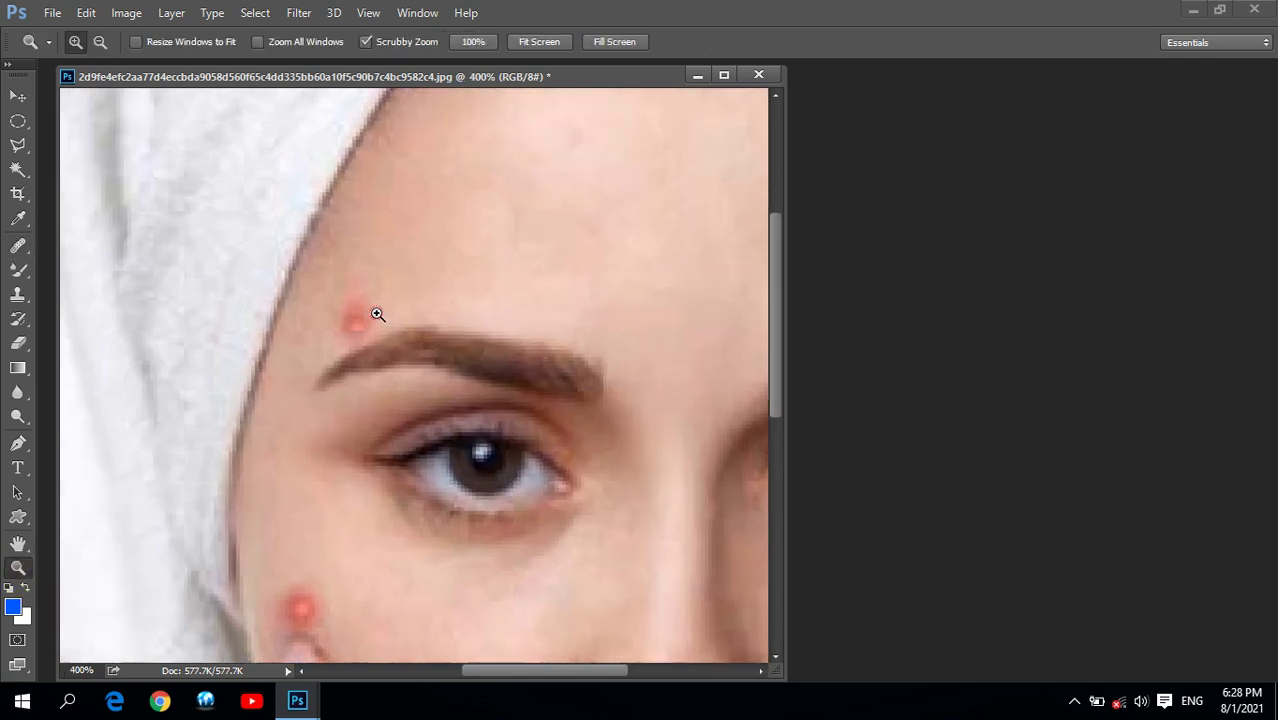
left_click(376, 334)
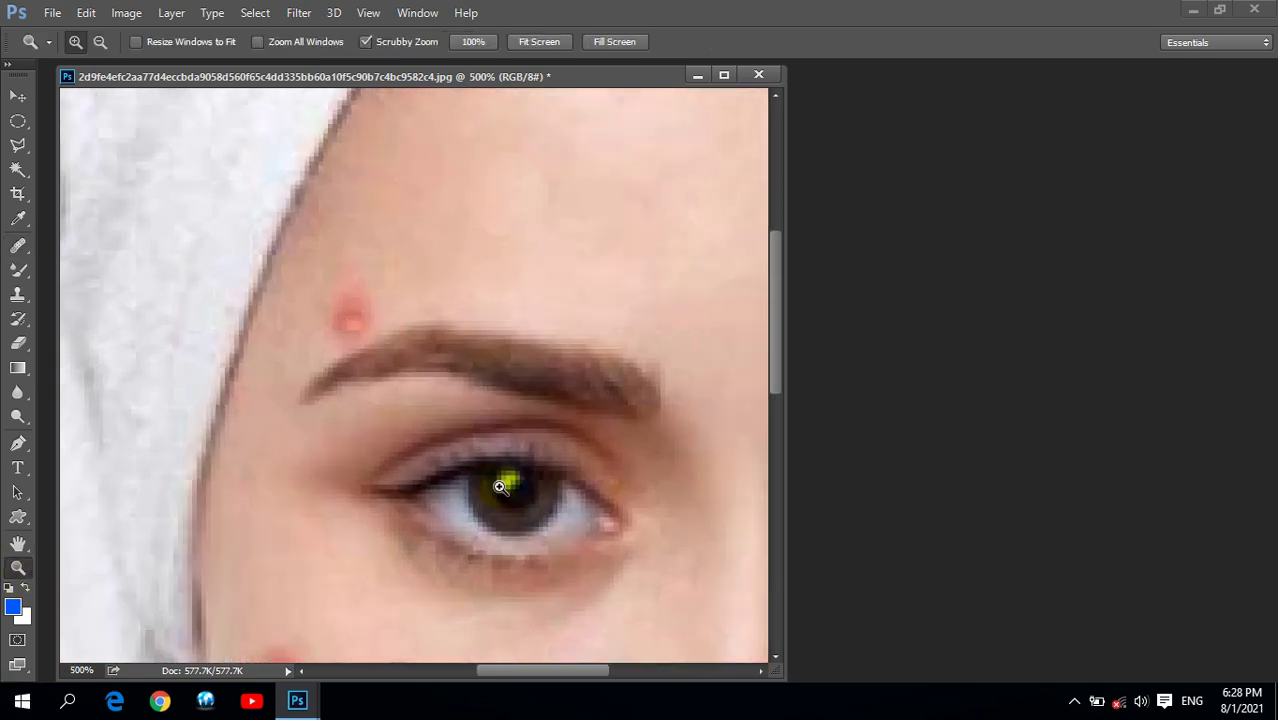
left_click(19, 297)
left_click(100, 291)
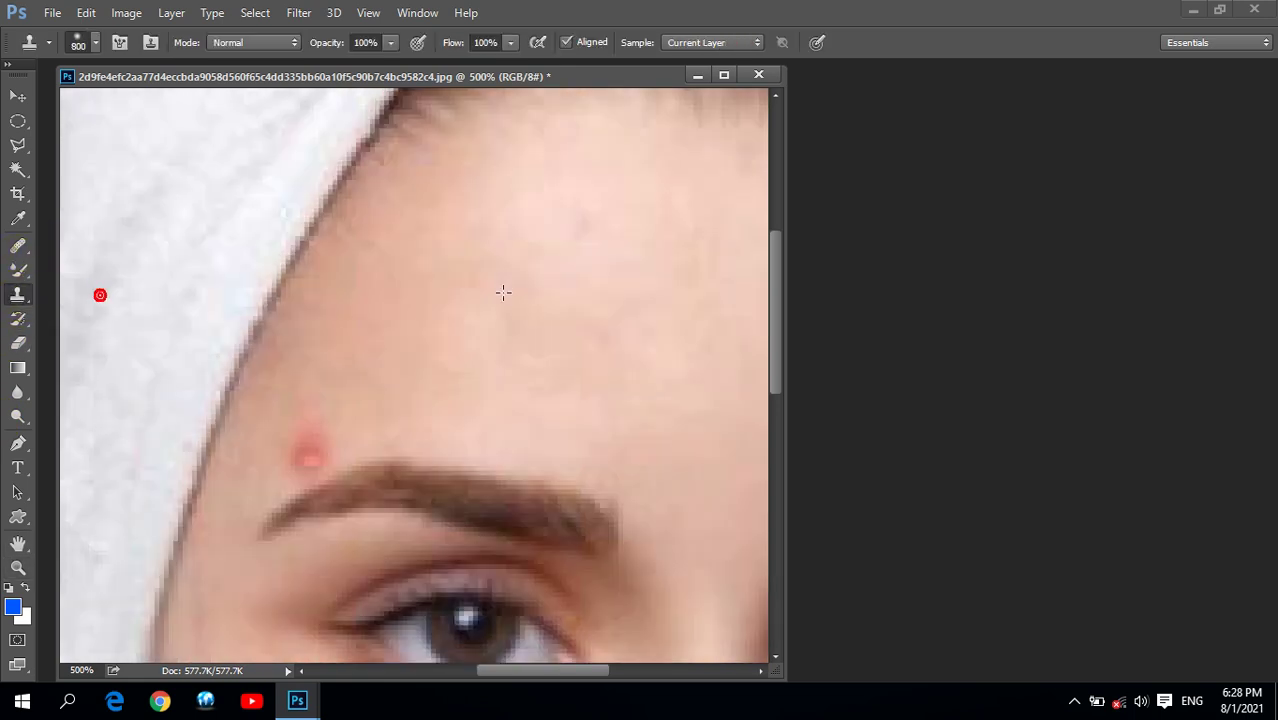
left_click(370, 14)
mouse_move(417, 13)
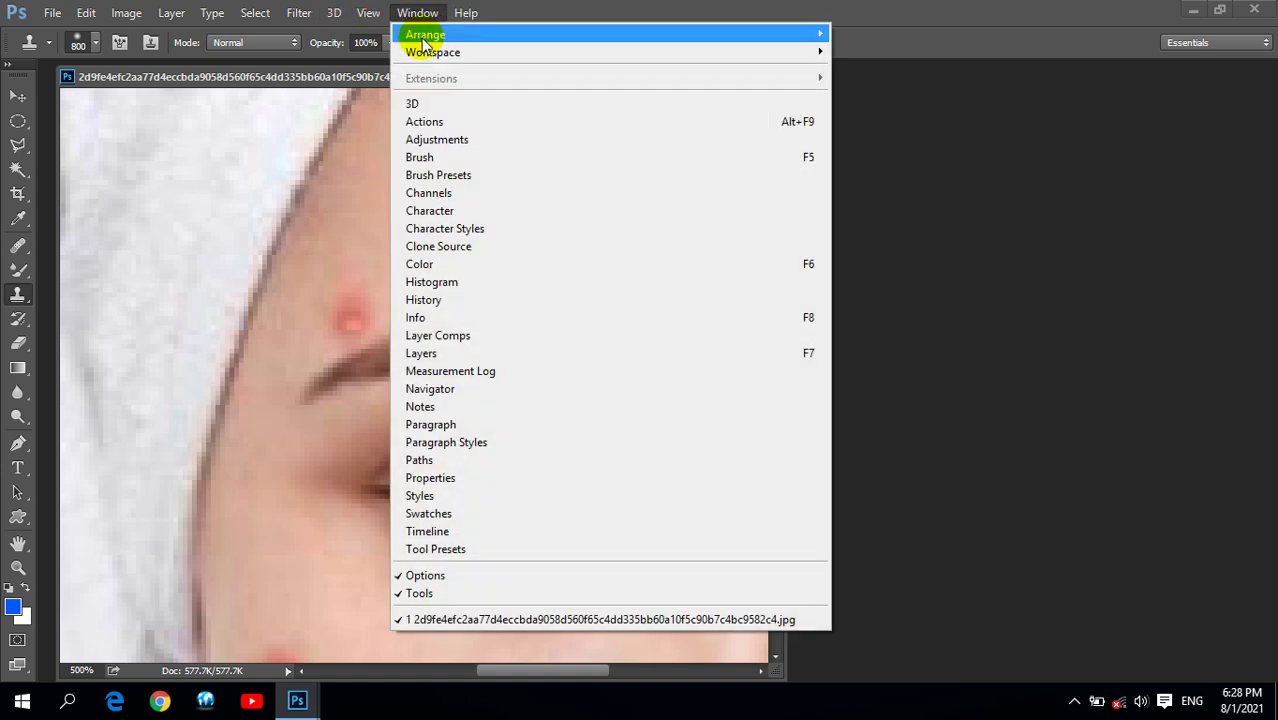
left_click(440, 246)
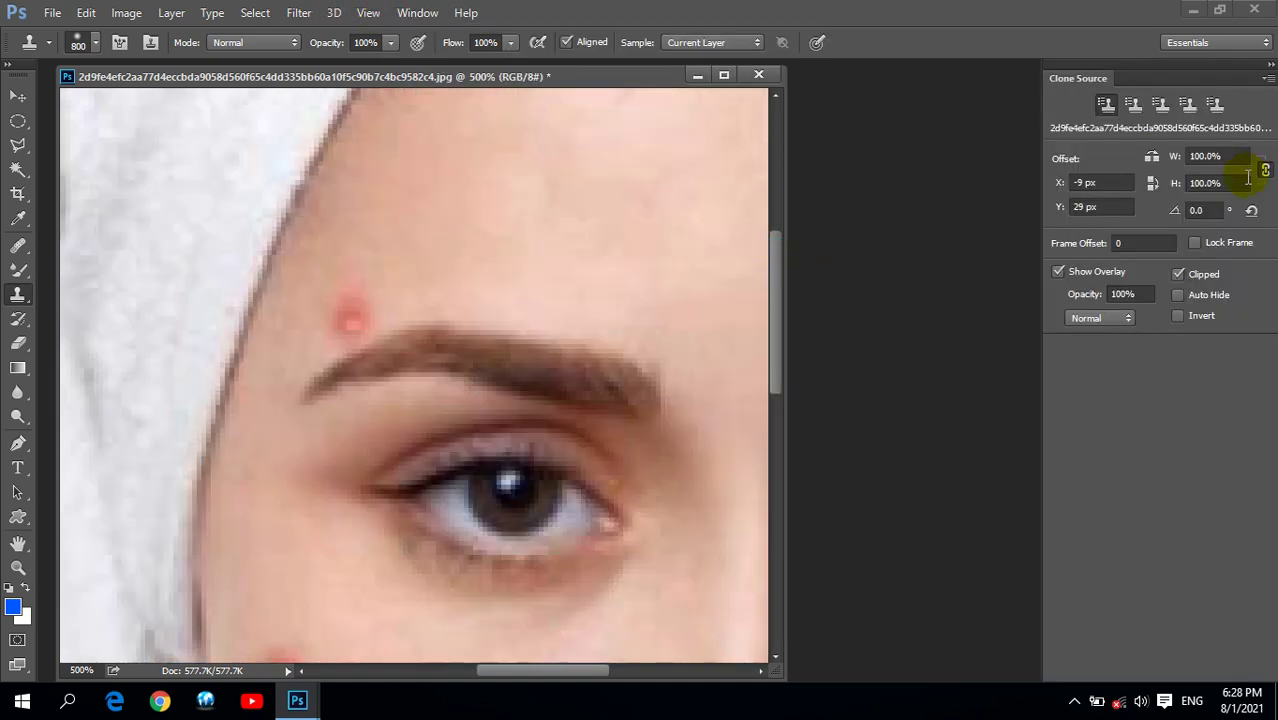
Close the Clone Source panel, show Layers with F7, and reselect the Clone Stamp Tool
left_click(1268, 79)
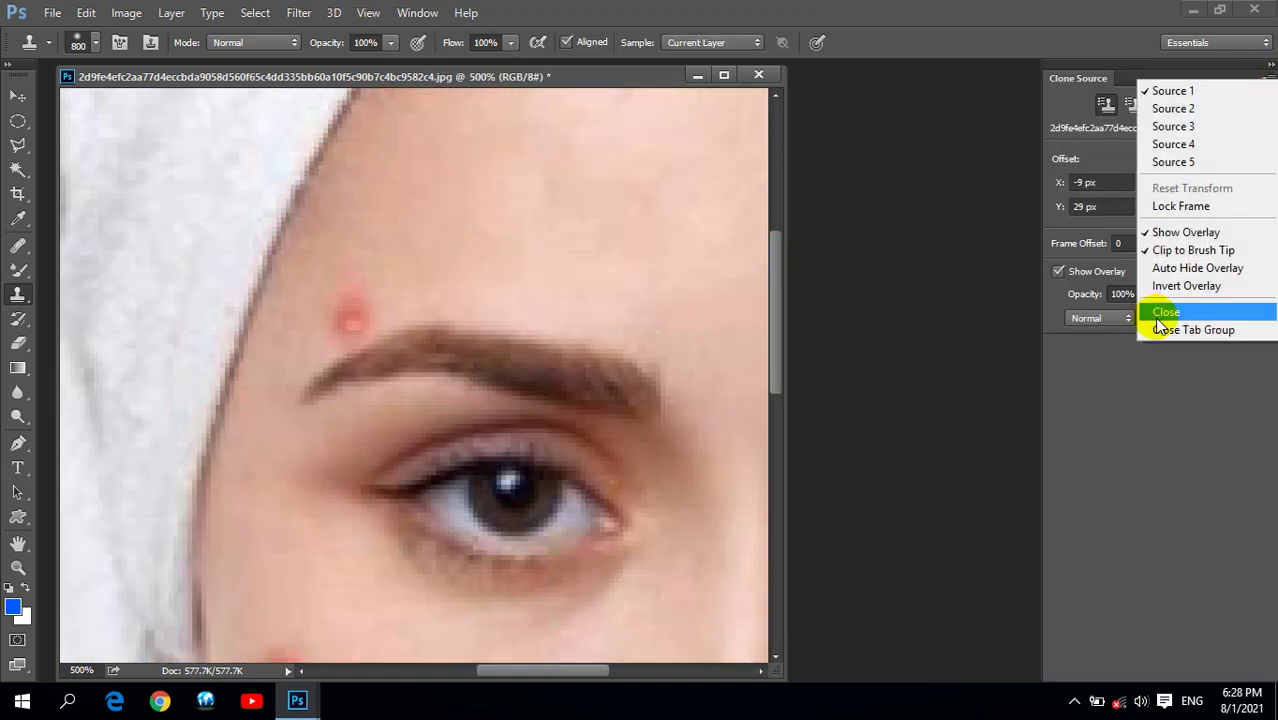
left_click(1160, 334)
key("F7")
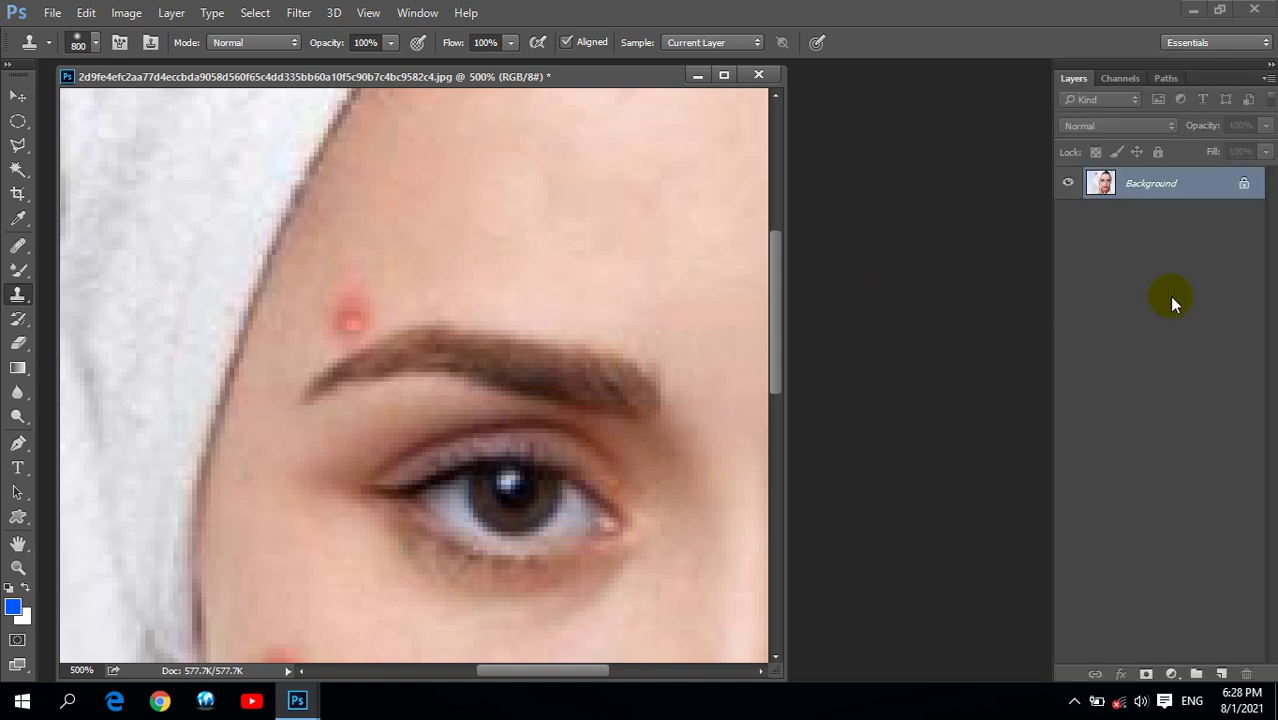
right_click(18, 294)
left_click(99, 297)
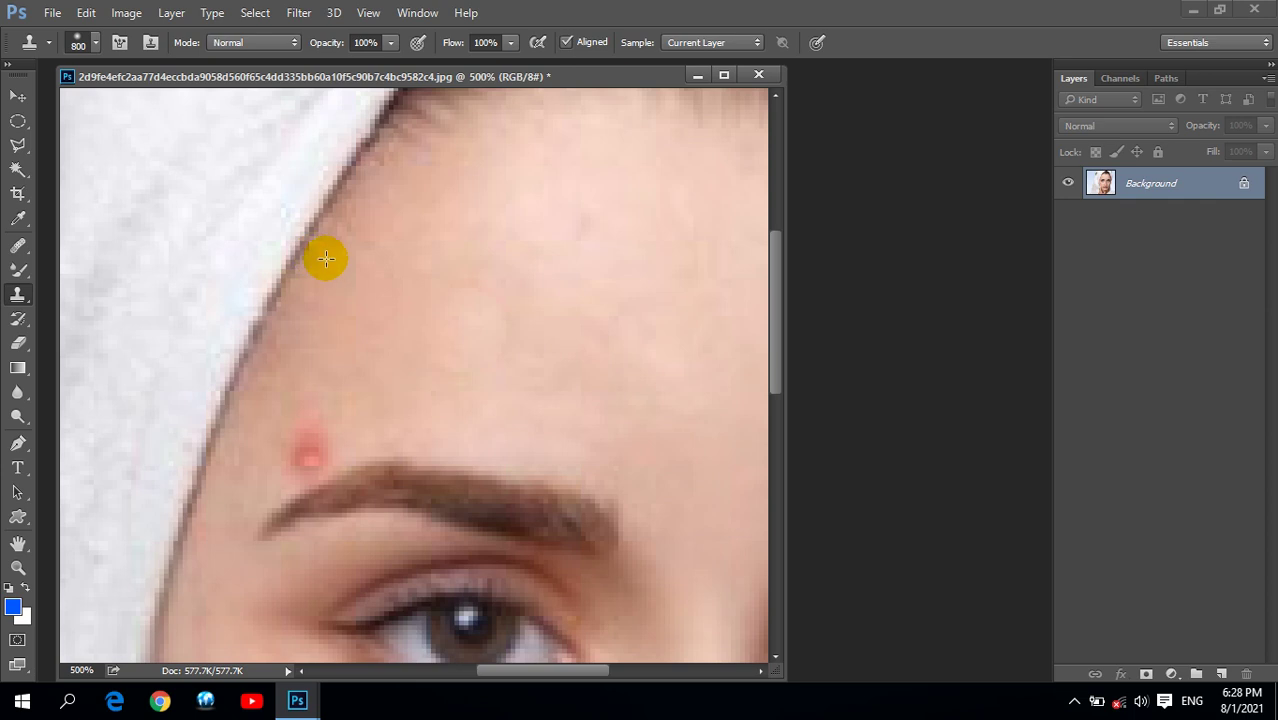
Shrink the Clone Stamp brush, sample clean forehead skin, and stamp out the pimple above the left eyebrow
key("bracketleft")
key("bracketleft")
key("bracketleft")
key("bracketleft")
key("bracketleft")
key("bracketleft")
key("bracketleft")
key("bracketleft")
key("bracketleft")
key("bracketleft")
key("bracketleft")
key("bracketleft")
key("bracketleft")
key("bracketleft")
key("bracketleft")
key("bracketleft")
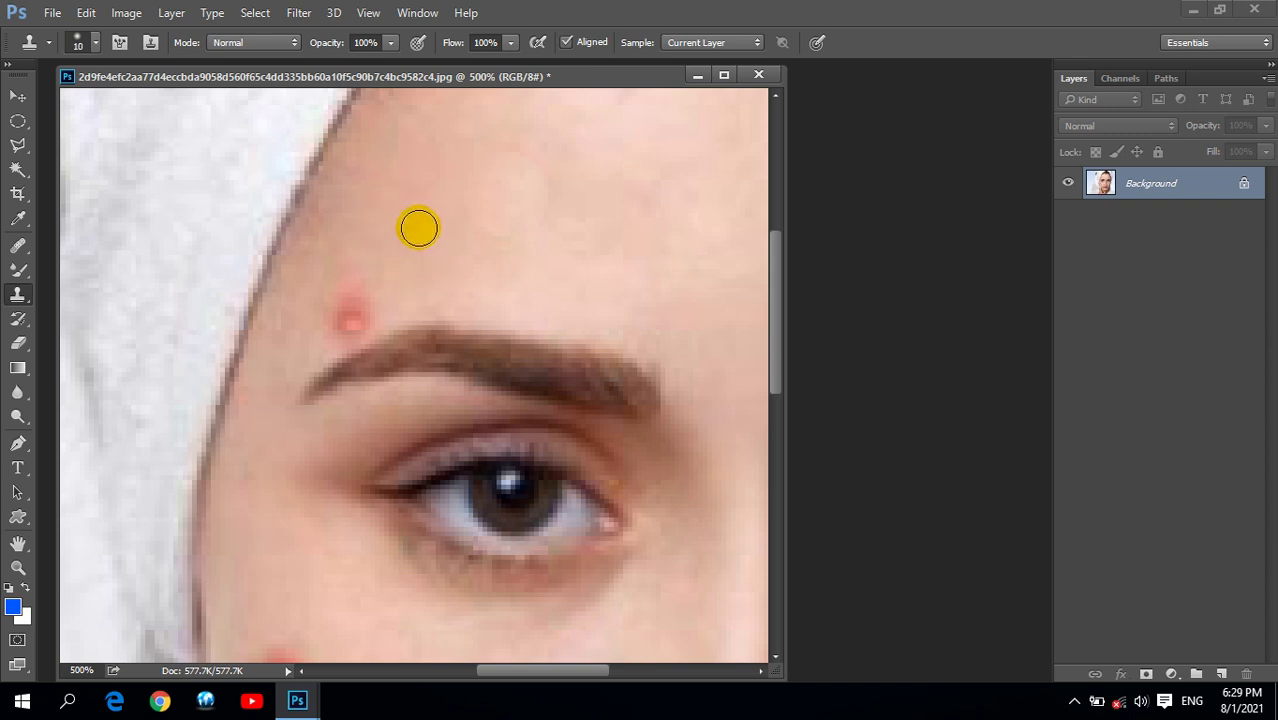
left_click(424, 197, "alt")
left_click(360, 303)
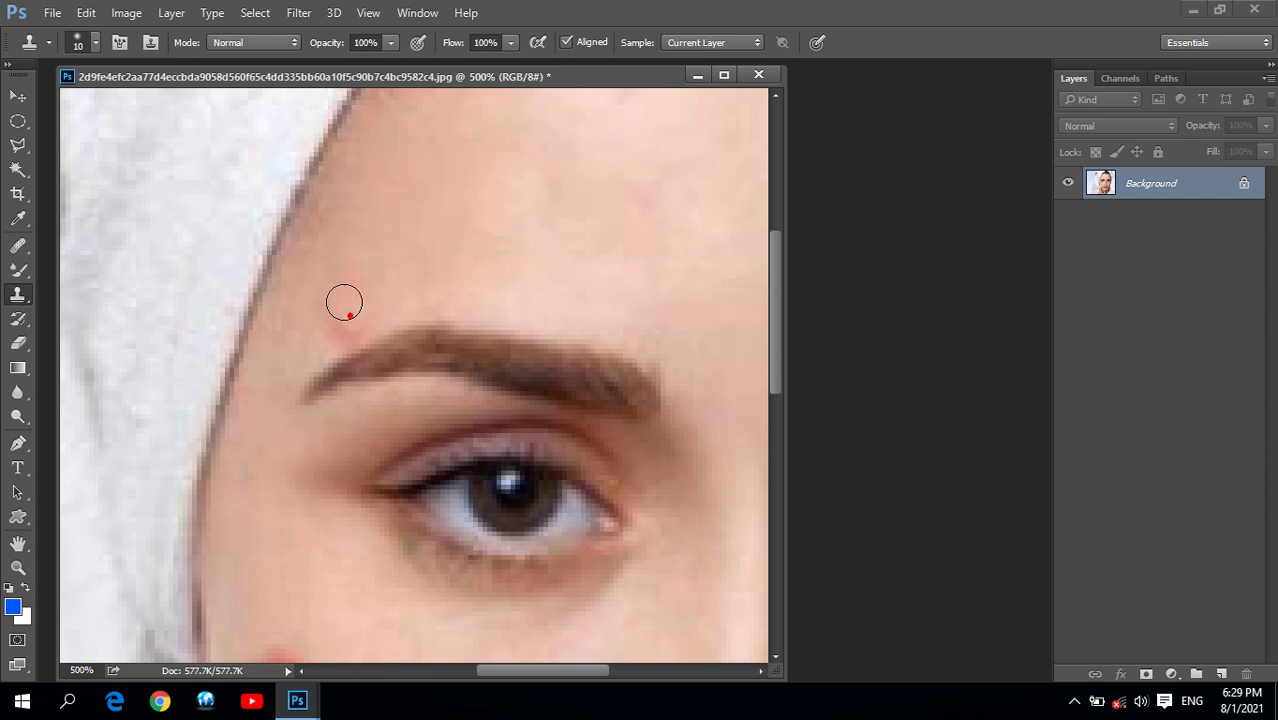
left_click(368, 318)
left_click(334, 317)
left_click(331, 297)
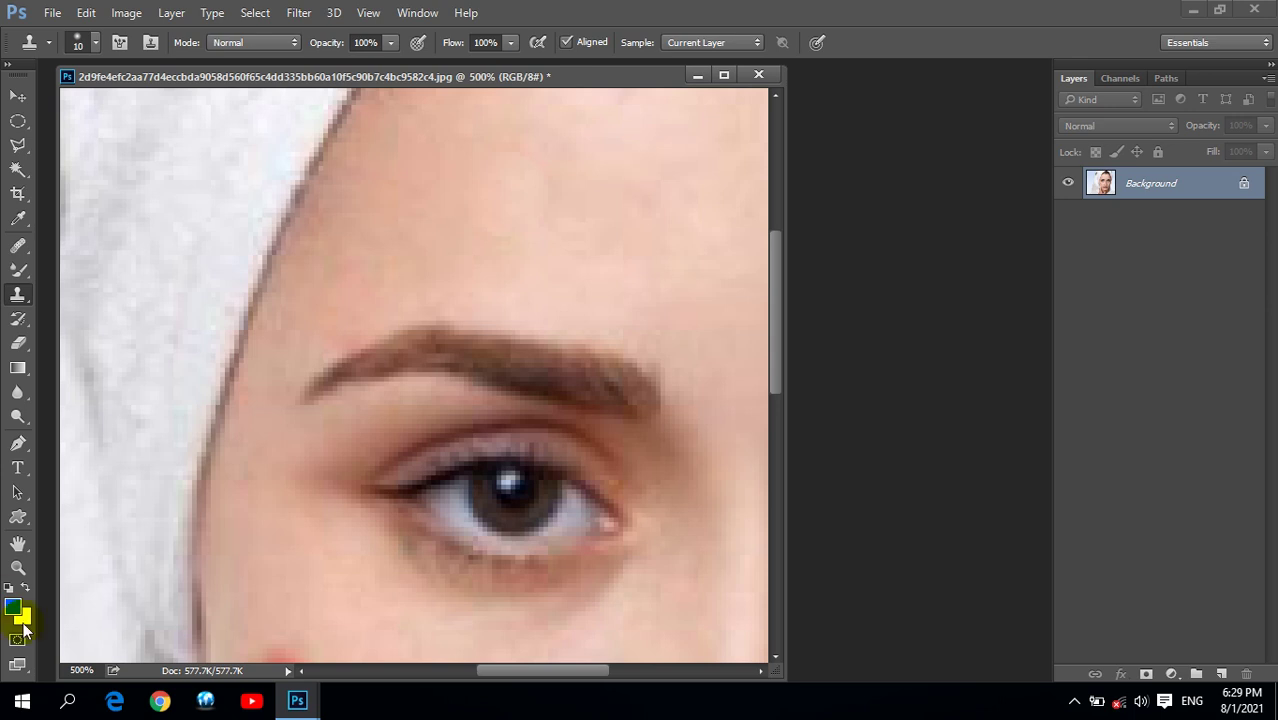
Fit the face to screen, zoom in three steps on the cheek spots, and choose the Clone Stamp
left_click(17, 566)
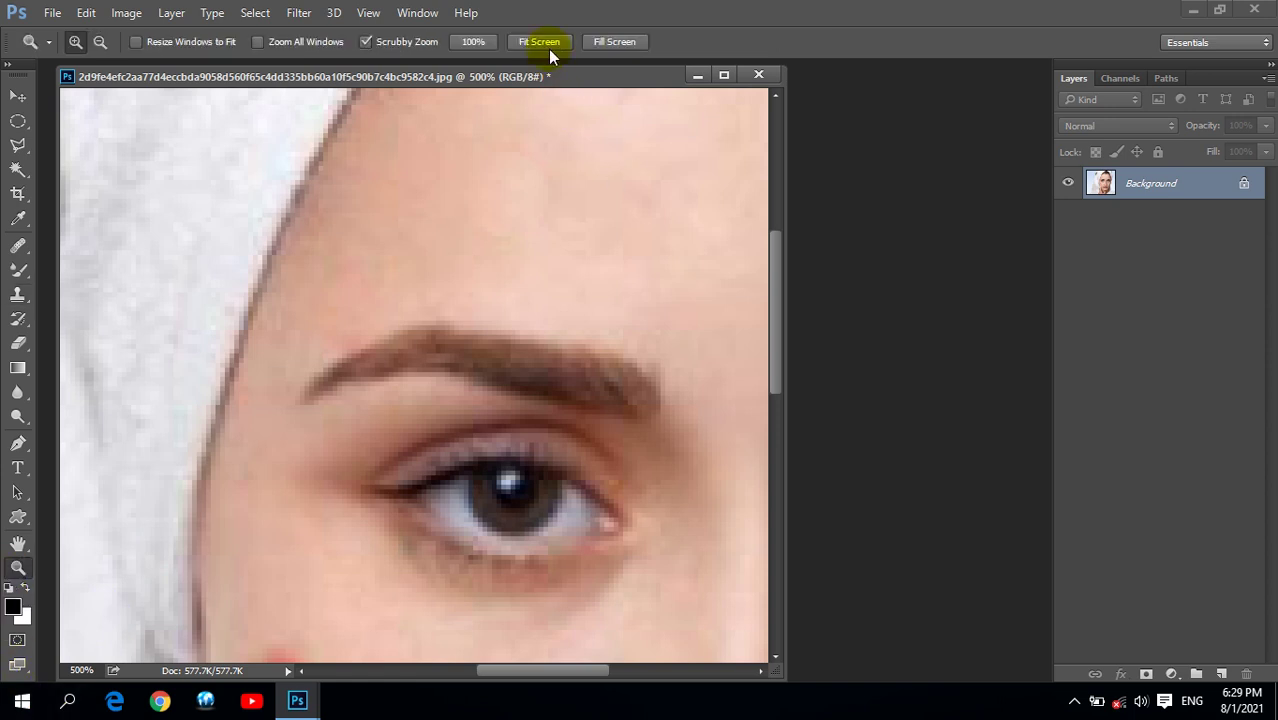
left_click(539, 41)
left_click(390, 432)
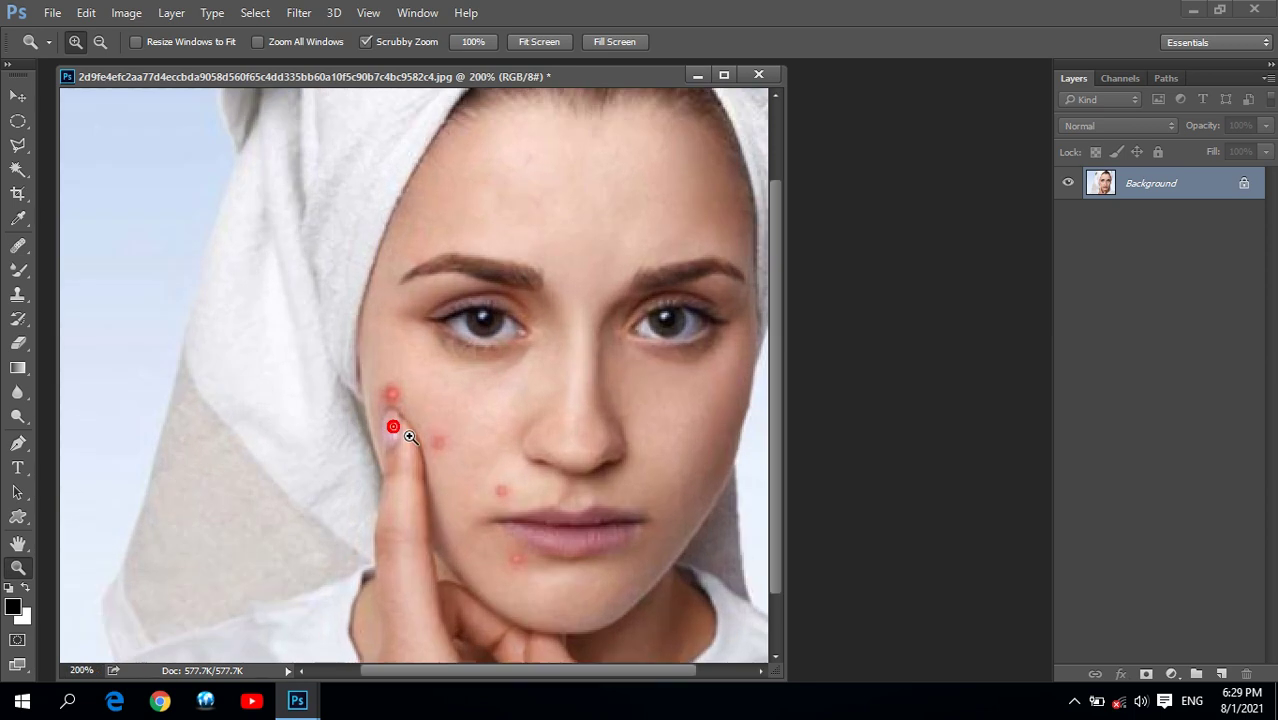
left_click(405, 428)
left_click(408, 405)
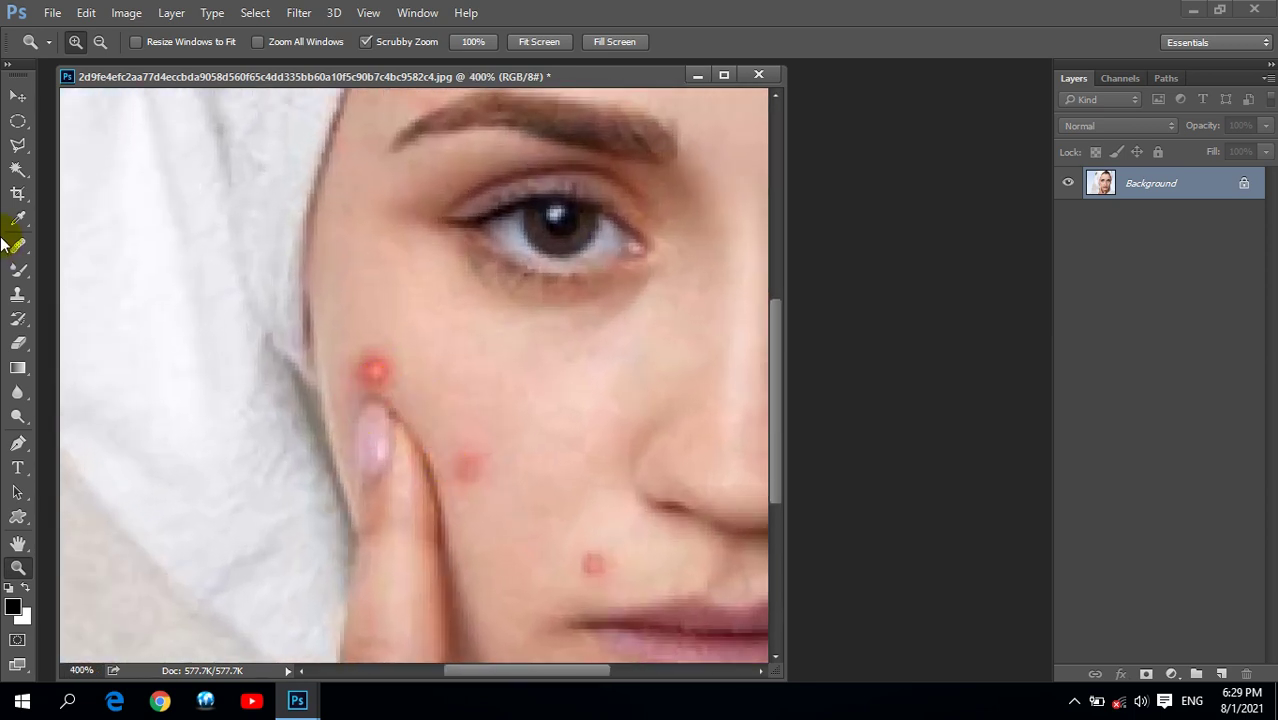
left_click_drag(18, 248, 84, 262)
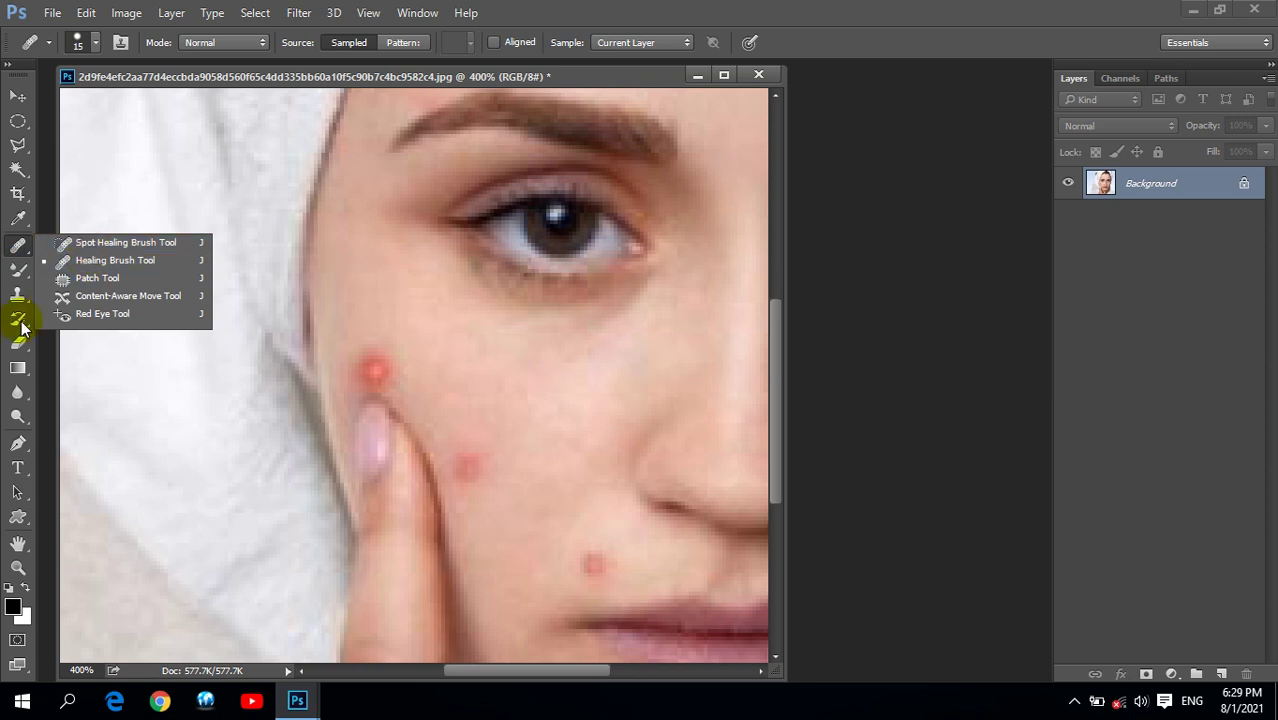
left_click(18, 294)
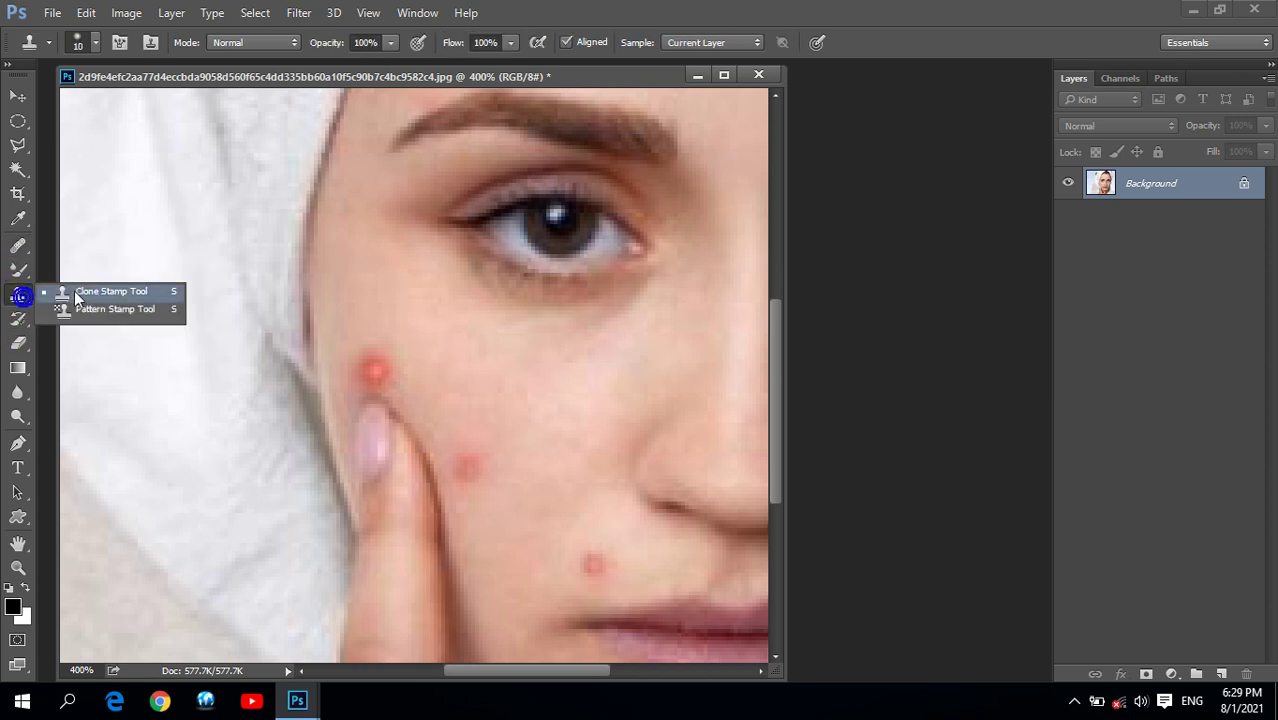
Sample clear cheek skin and clone over the spots beside the finger and mid-cheek
left_click(366, 314, "alt")
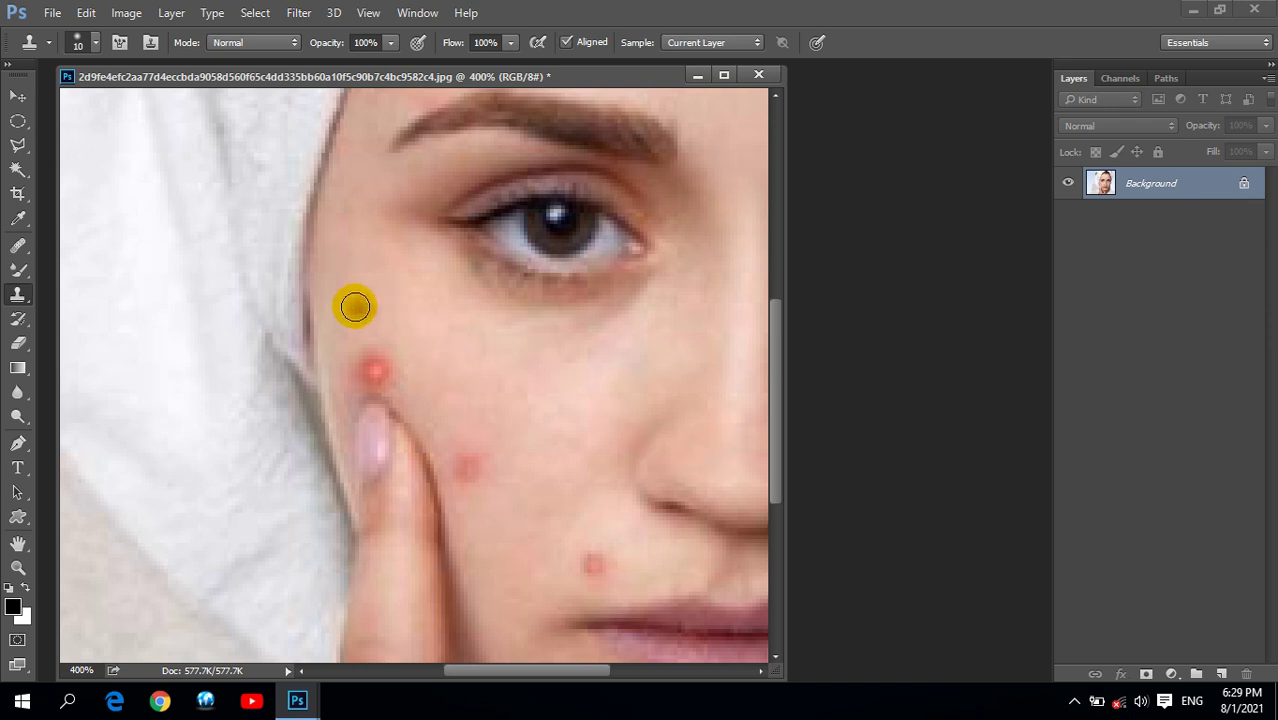
left_click(388, 347)
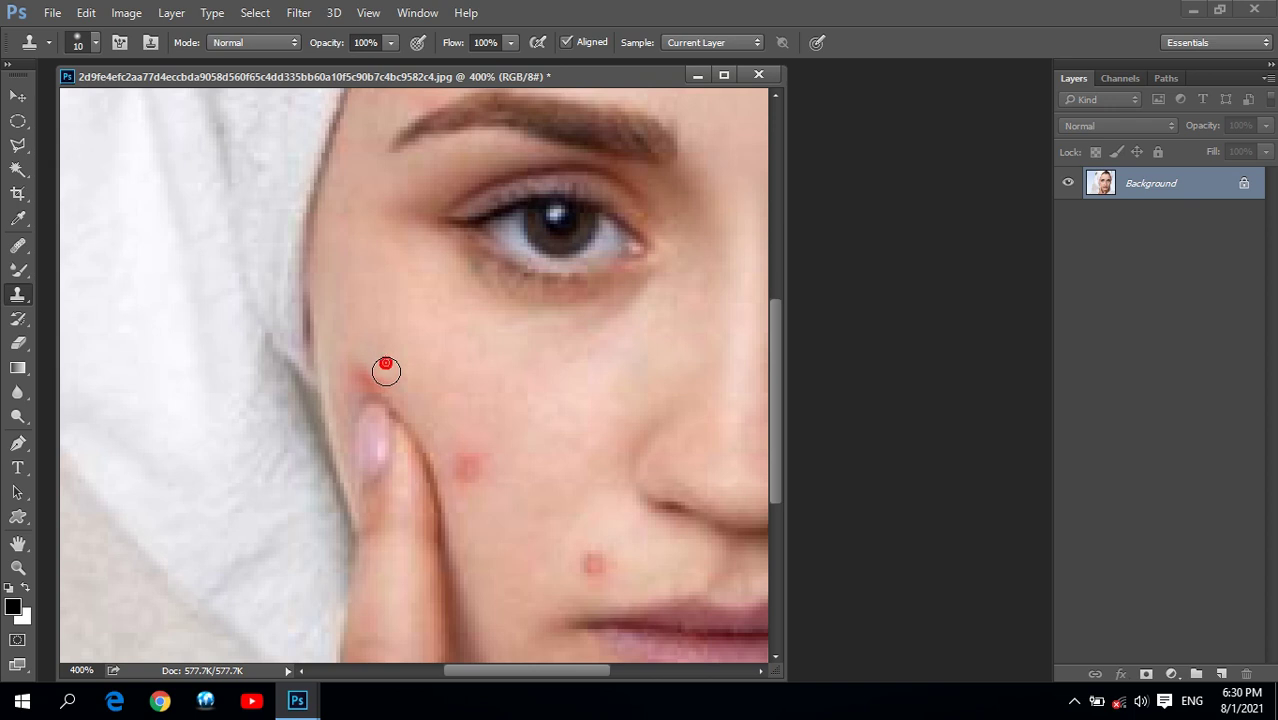
mouse_move(358, 363)
left_mouse_down()
mouse_move(388, 377)
mouse_move(388, 334)
left_mouse_up()
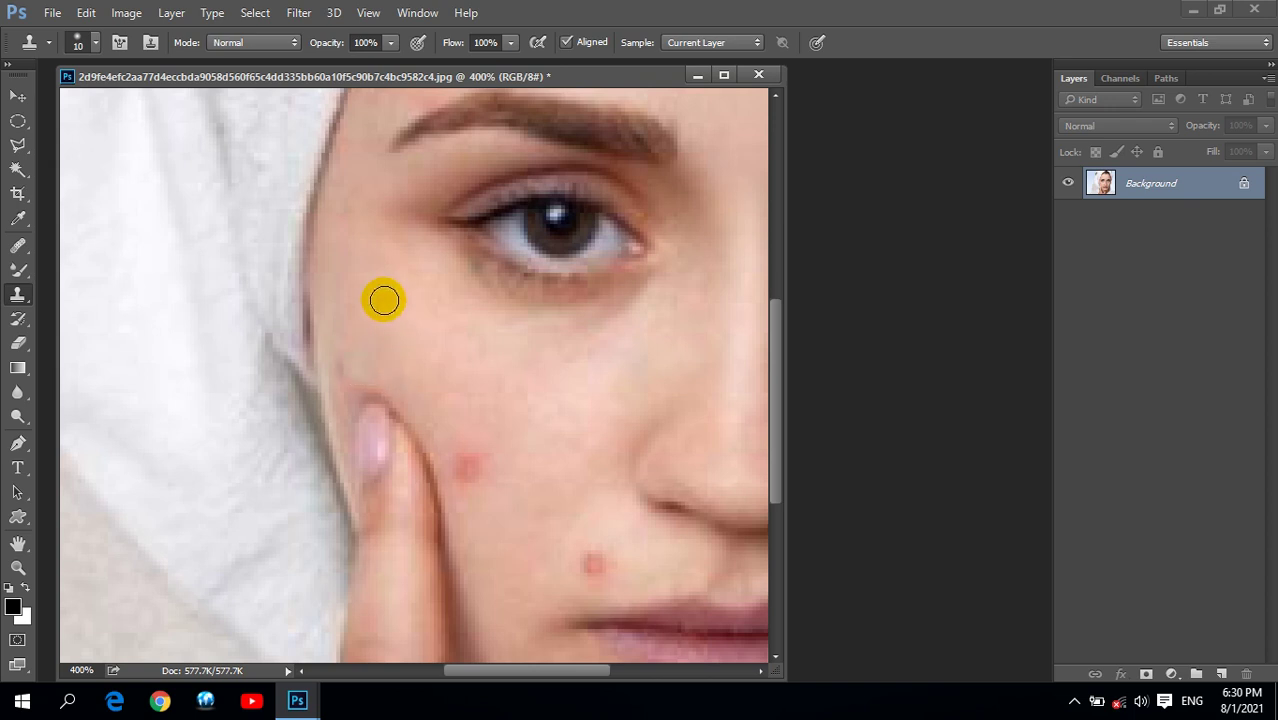
mouse_move(371, 285)
left_mouse_down()
mouse_move(341, 364)
mouse_move(387, 311)
left_mouse_up()
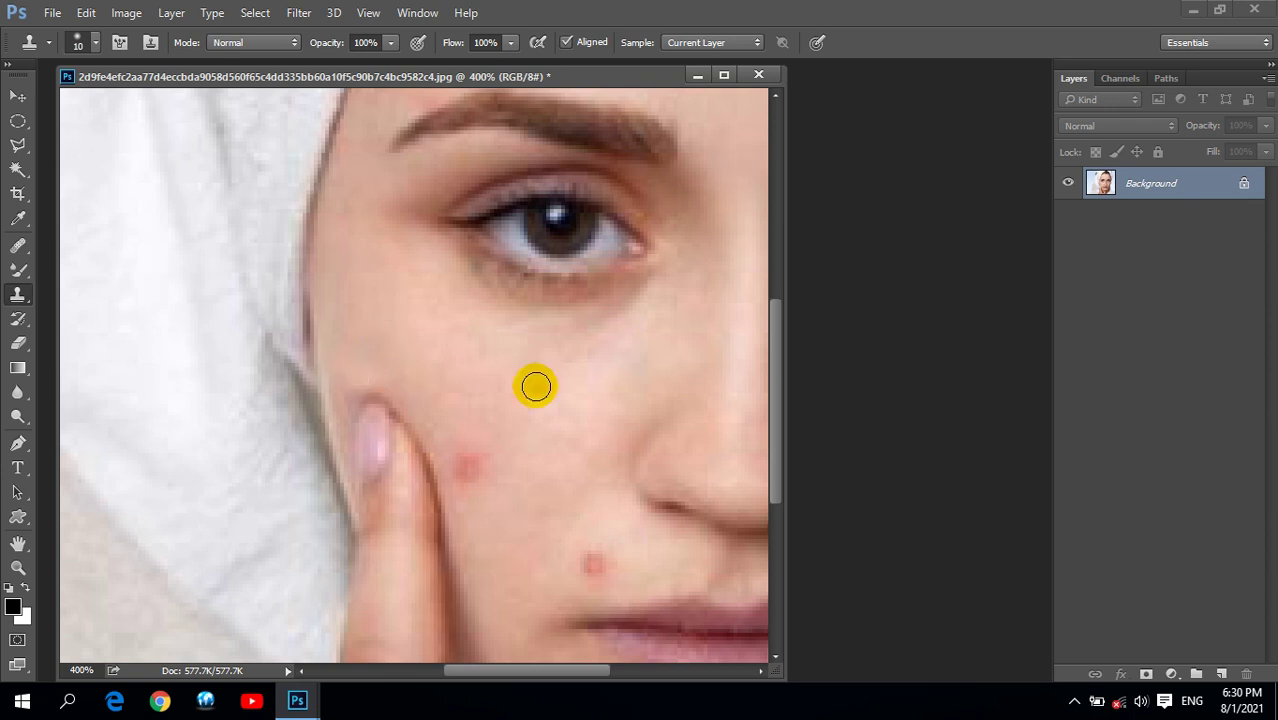
left_click_drag(362, 358, 342, 382)
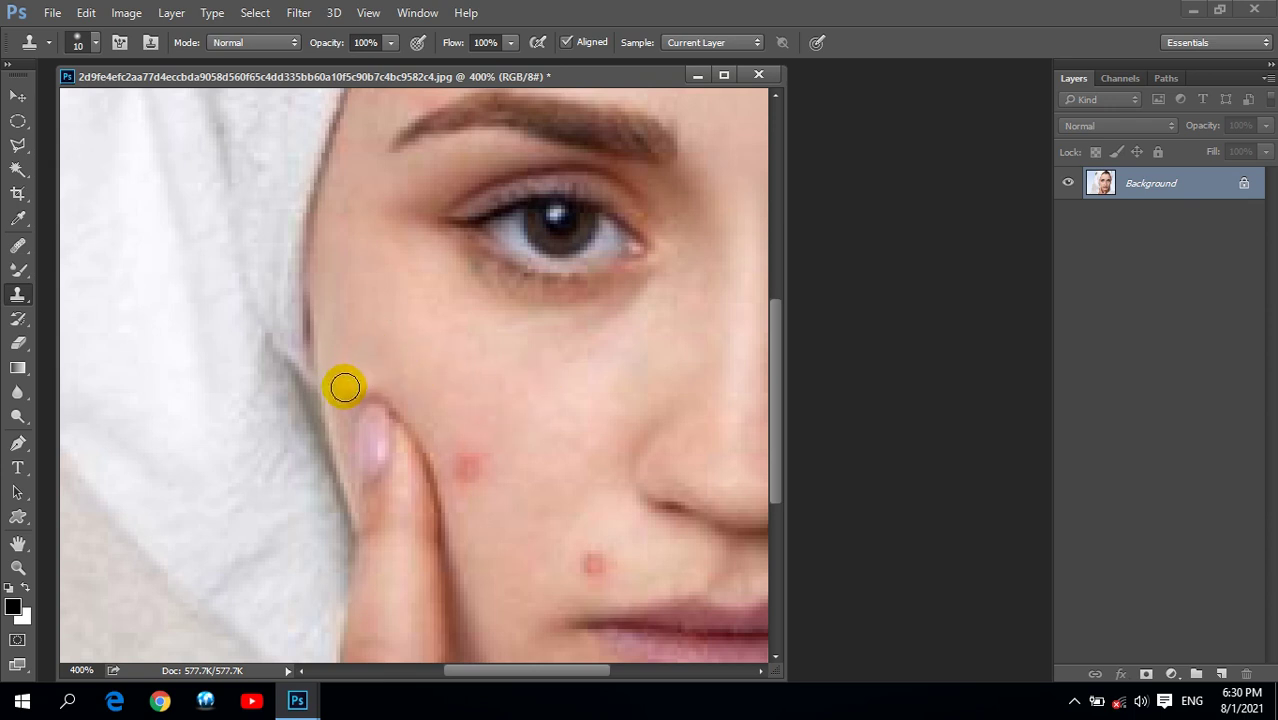
left_click_drag(420, 349, 529, 429)
left_click(467, 455)
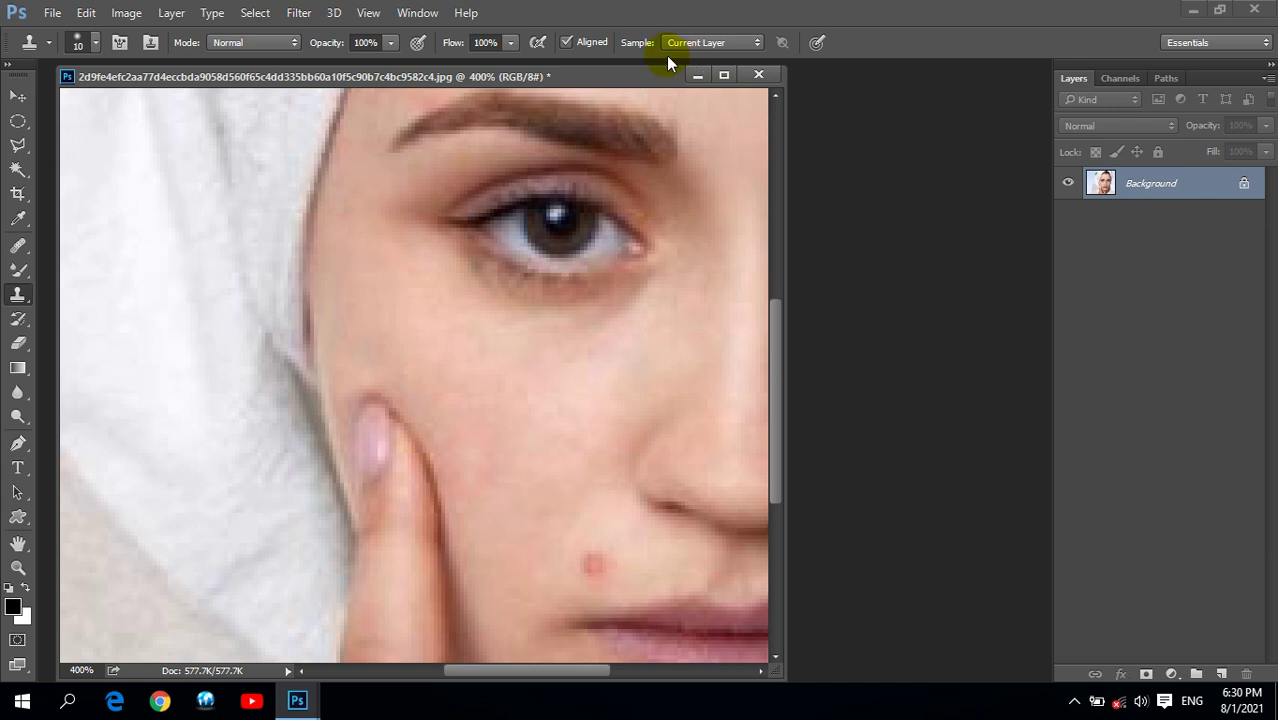
Close the towel portrait without saving and open the Amore-Mio freckled portrait in a floating window
left_click(758, 75)
left_click(656, 288)
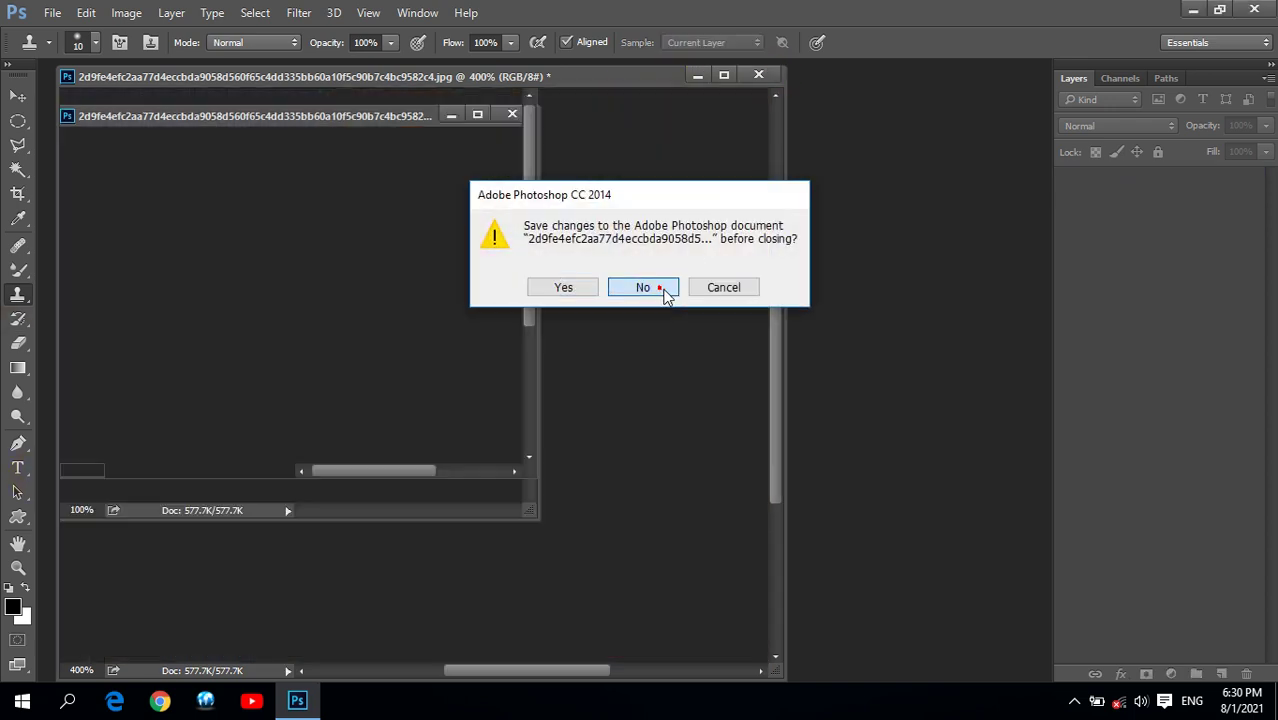
double_click(620, 265)
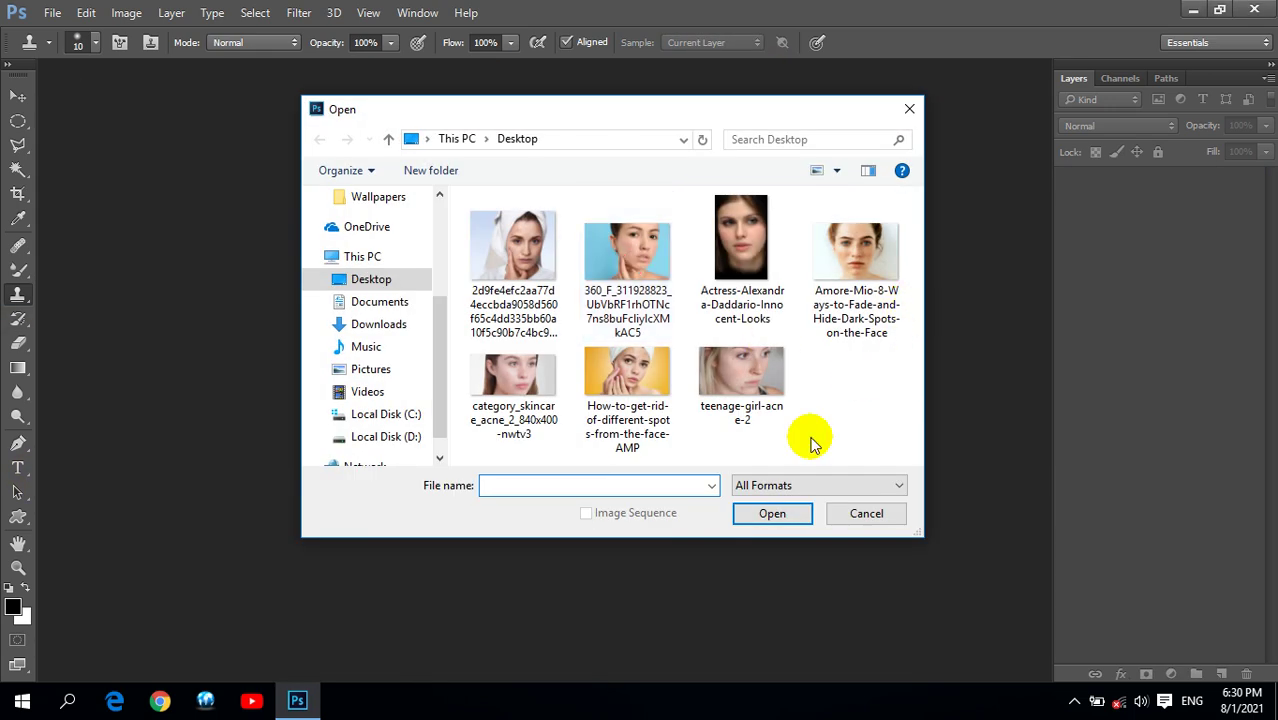
left_click(845, 262)
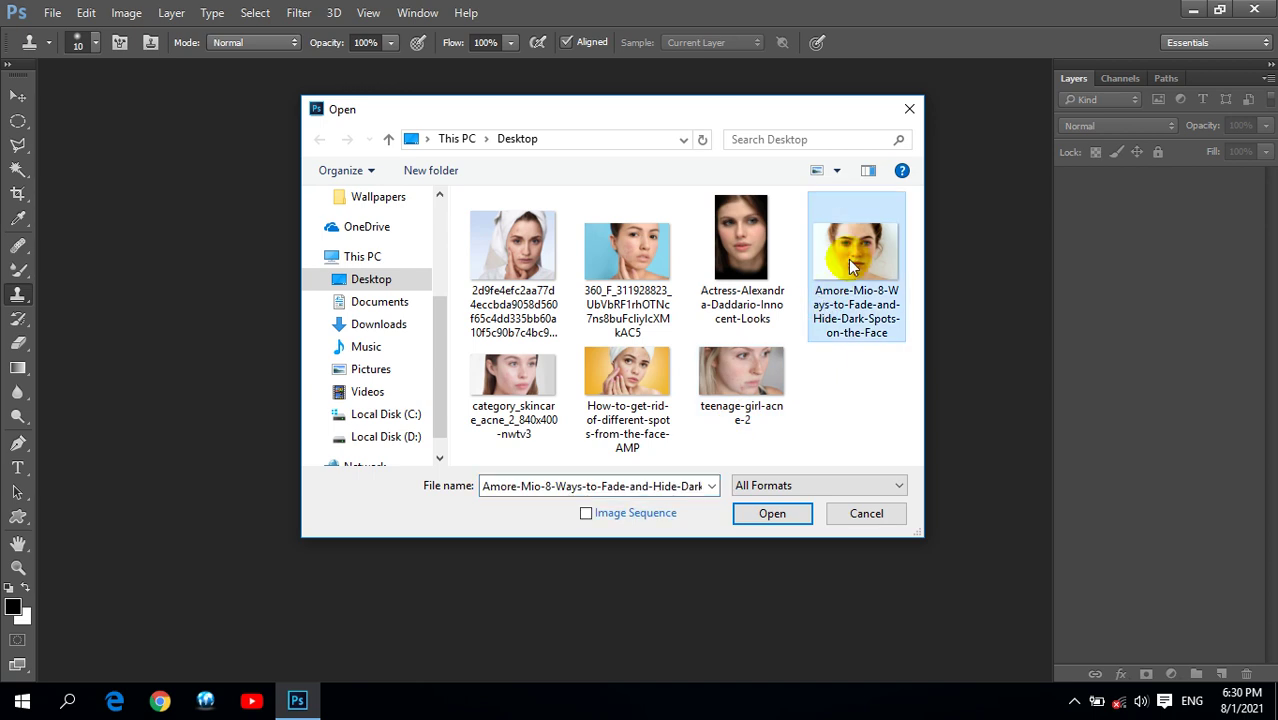
left_click(768, 513)
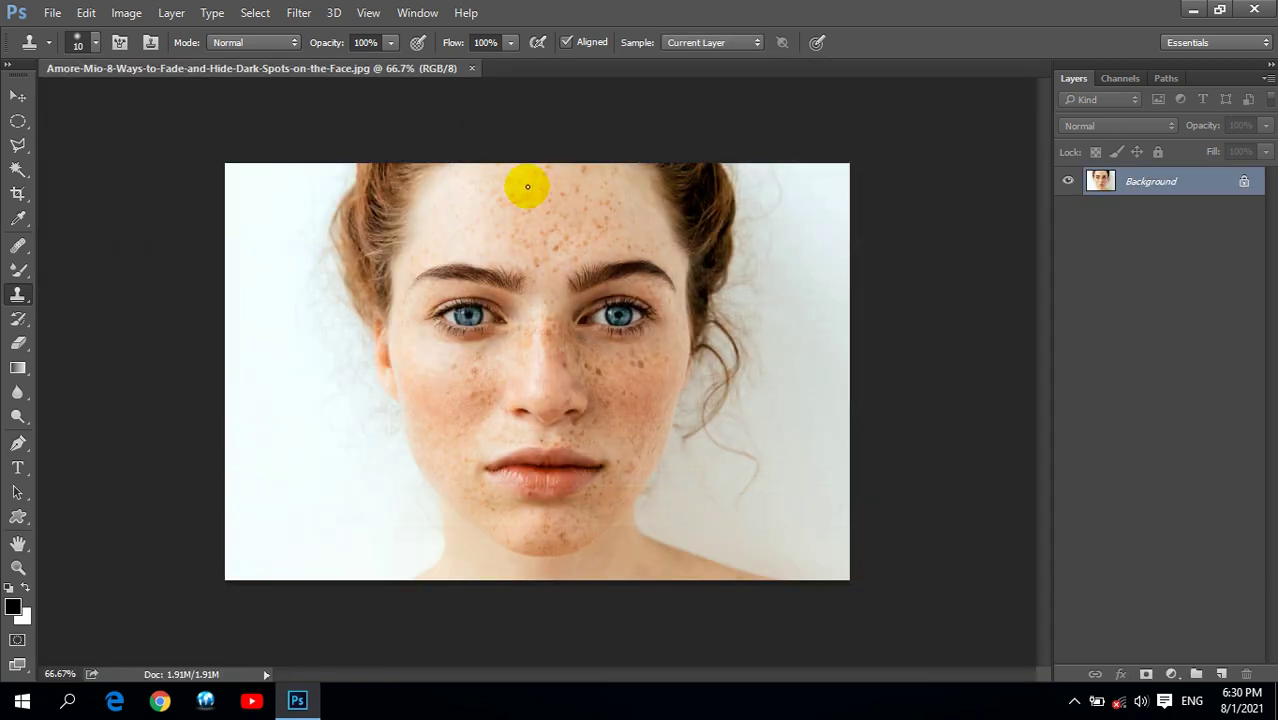
left_click_drag(249, 70, 599, 137)
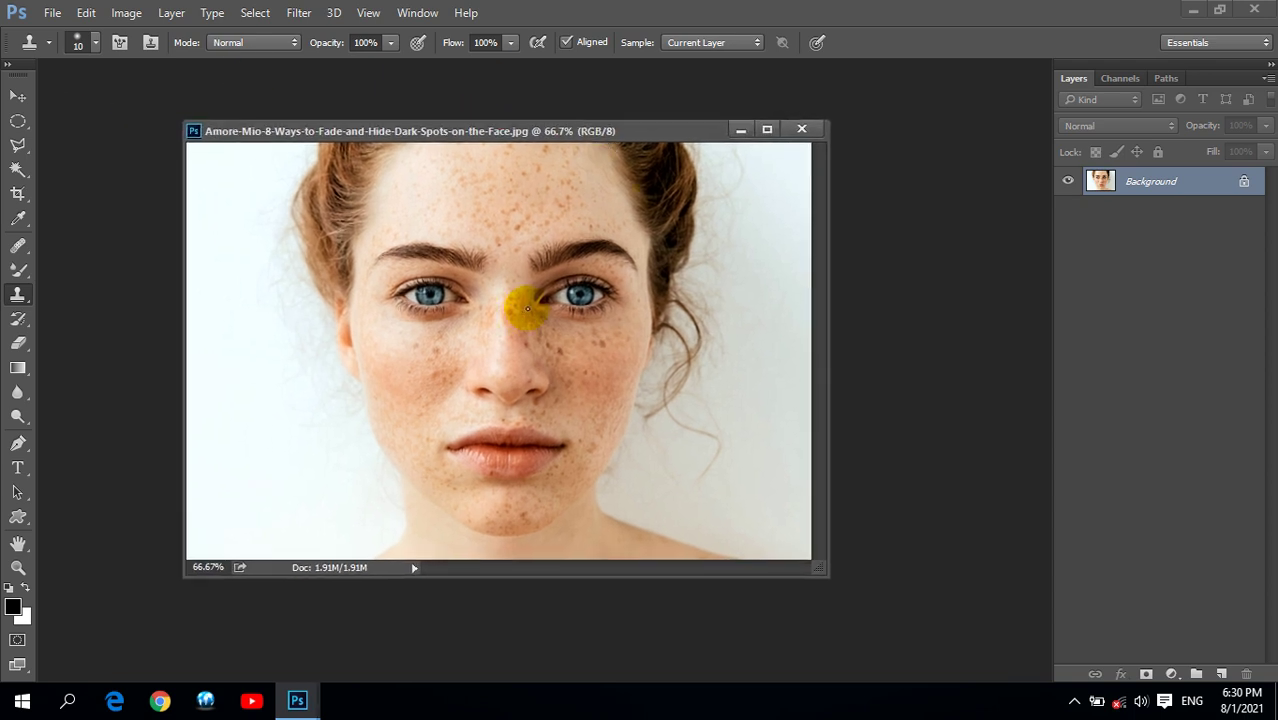
Fit the freckled portrait to screen, zoom in three steps on the forehead and brows, and pan up
left_click(20, 568)
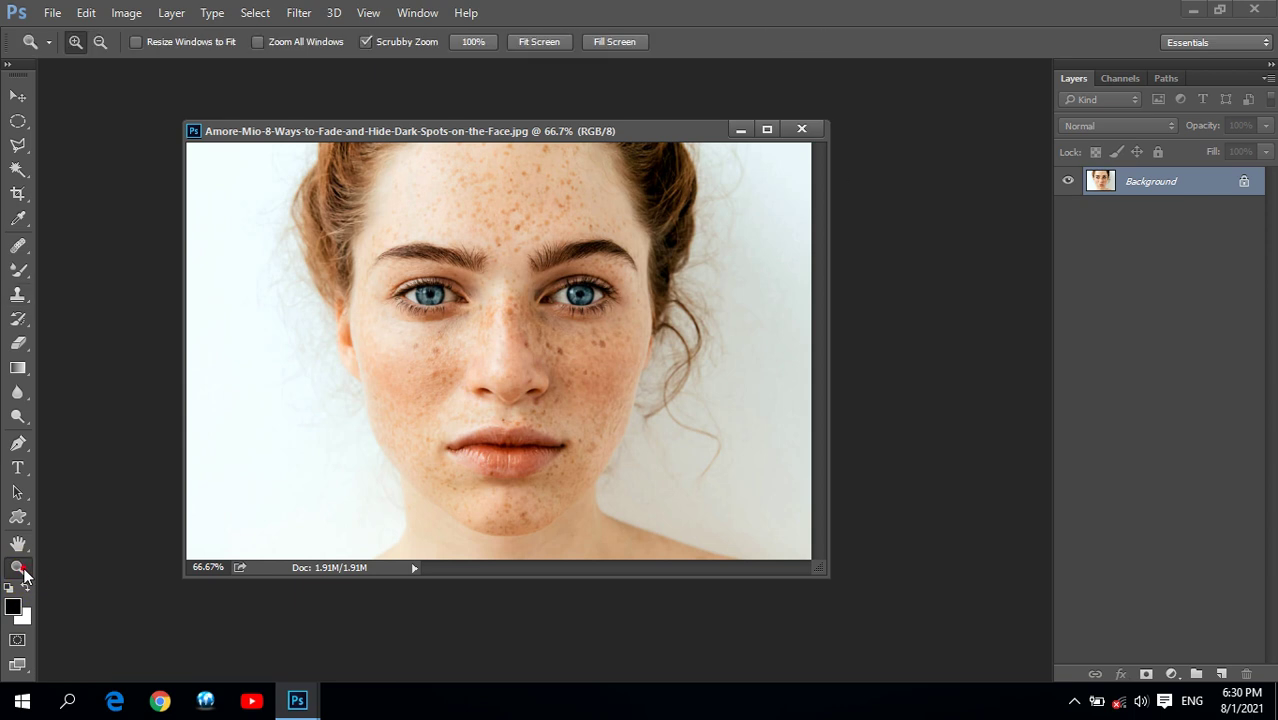
left_click(524, 41)
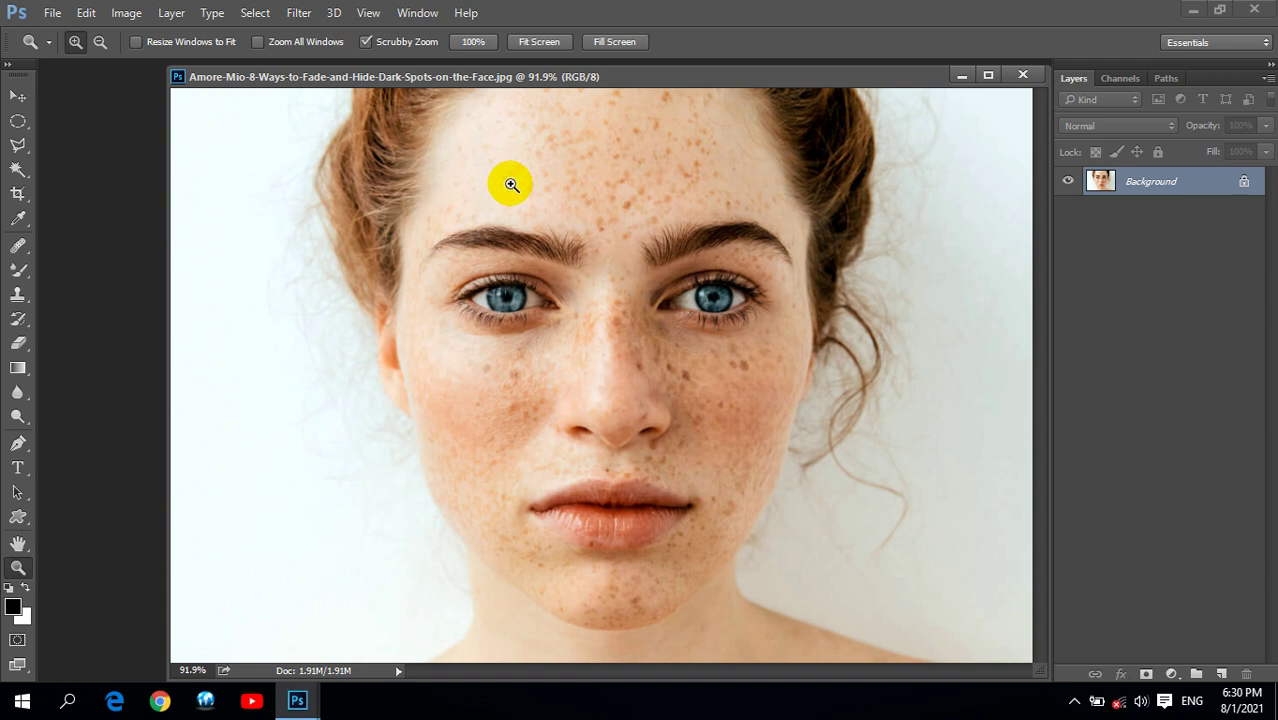
left_click(547, 179)
left_click(571, 222)
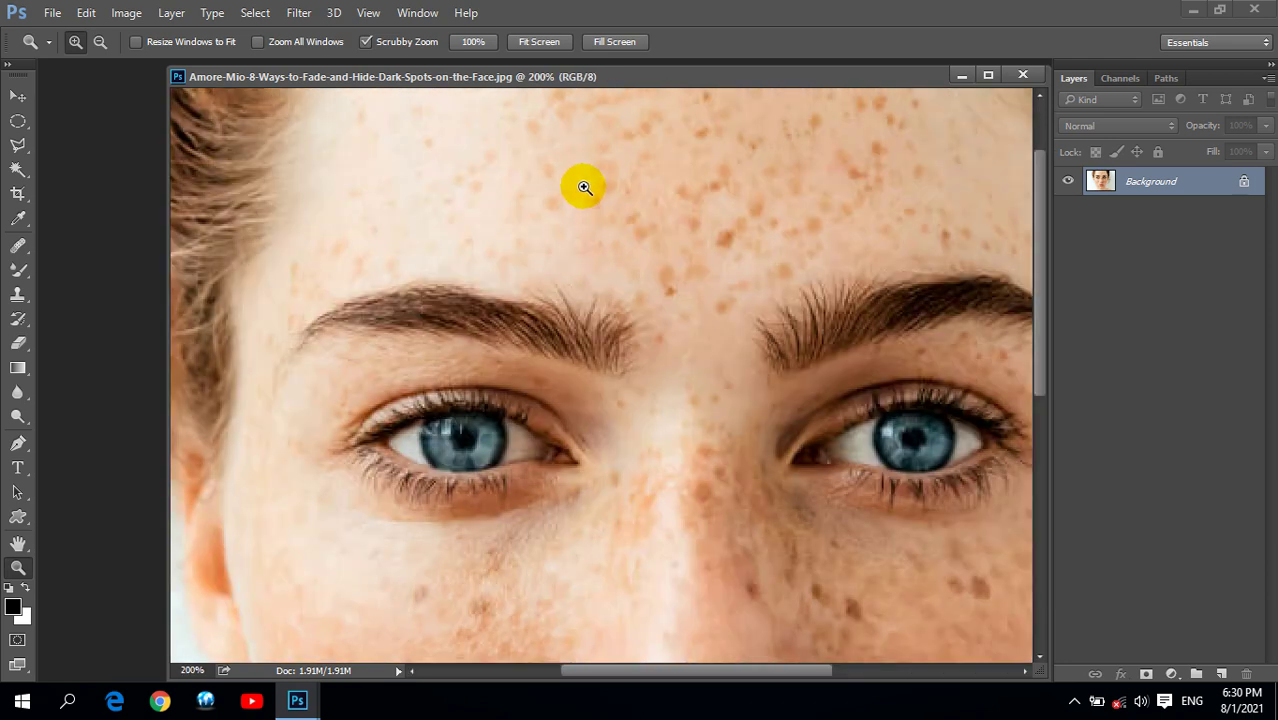
left_click(614, 299)
left_click_drag(568, 151, 550, 271)
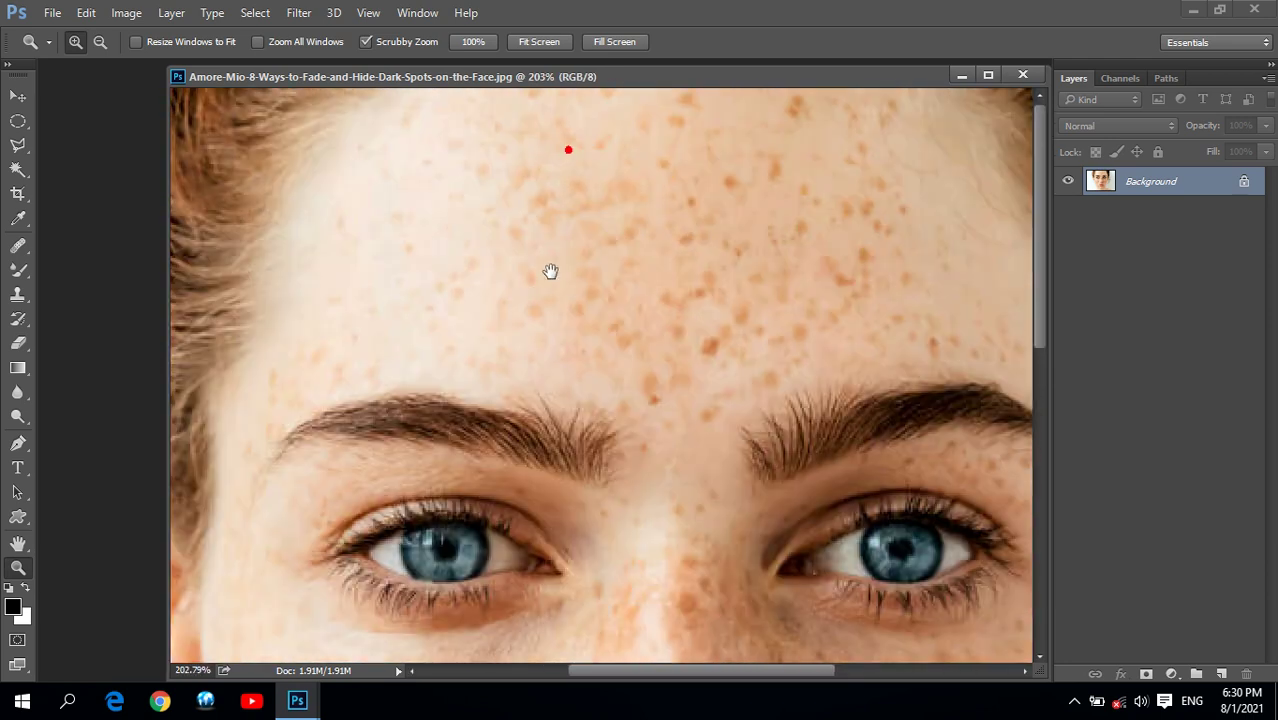
left_click(18, 258)
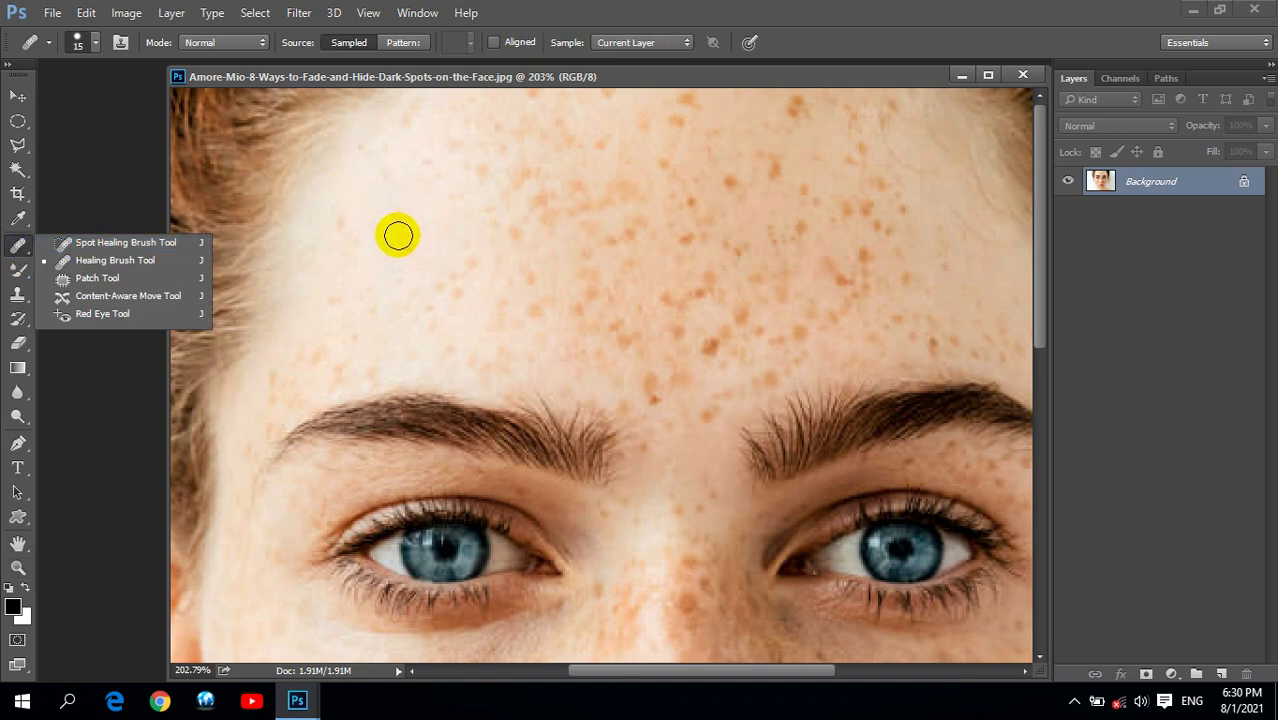
With the Healing Brush, sample clear skin on the right side of the forehead near the hairline
left_click(91, 262)
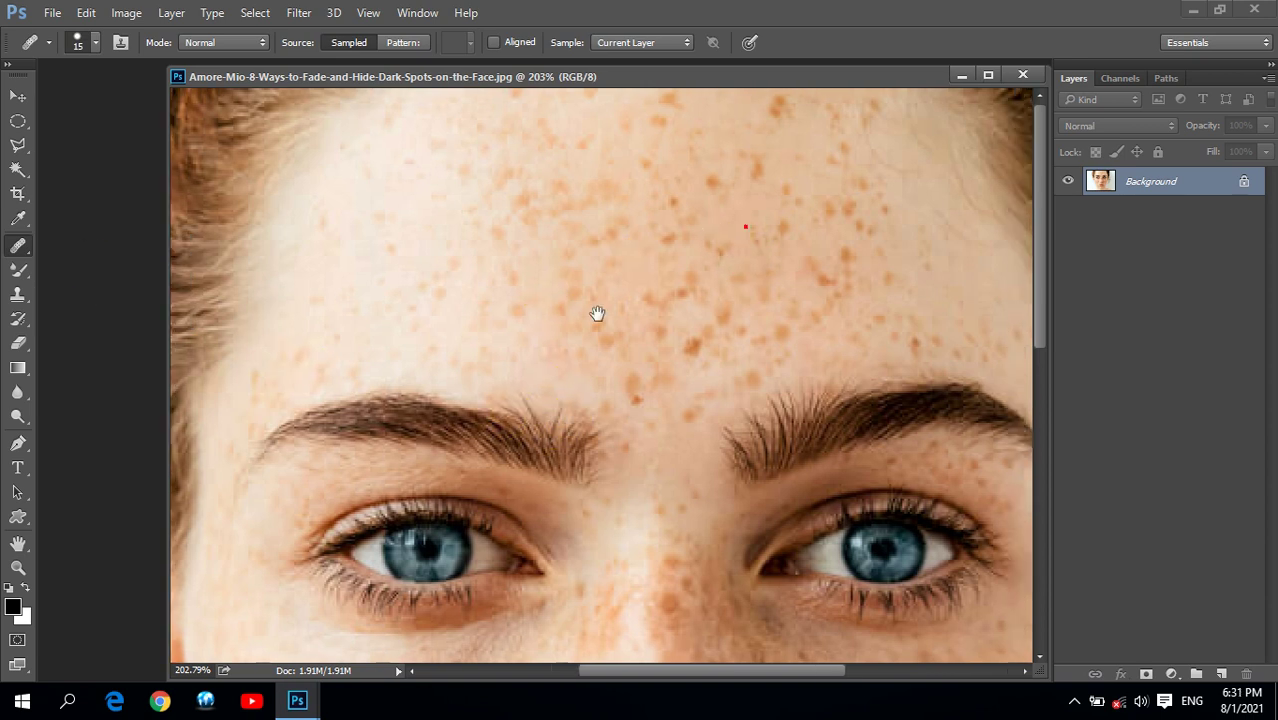
left_click_drag(746, 300, 531, 334)
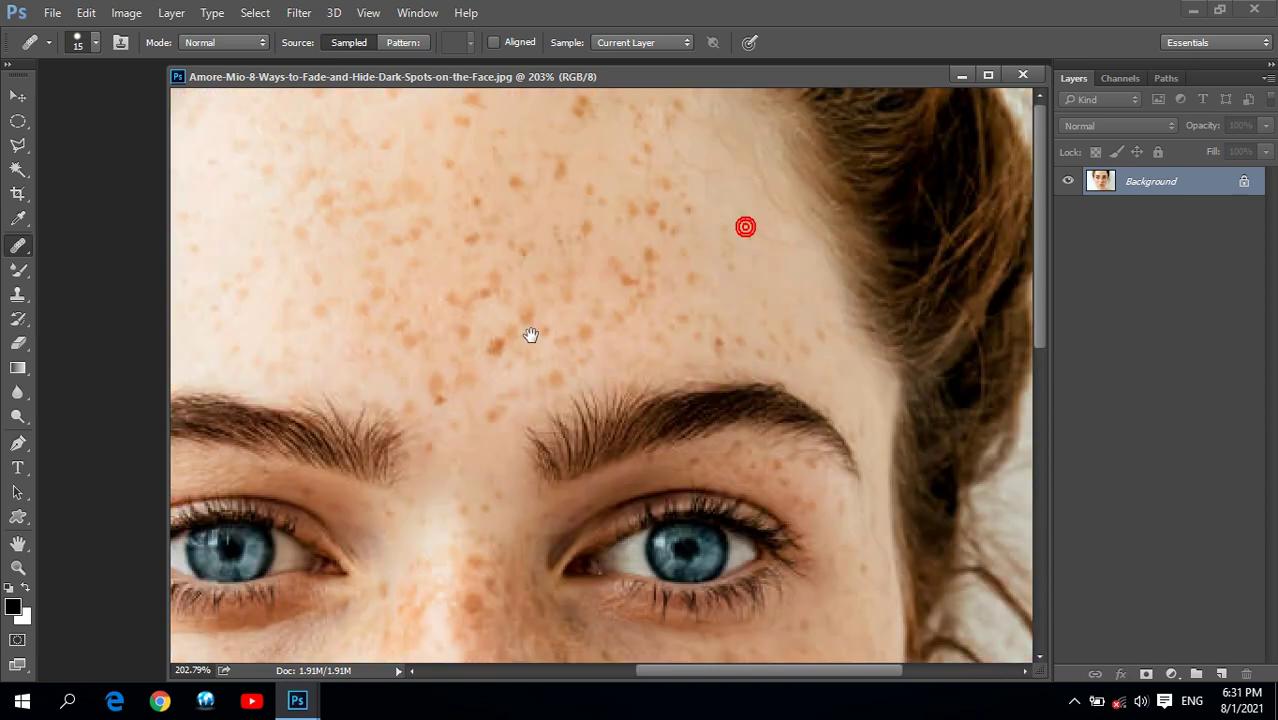
left_click(796, 272, "alt")
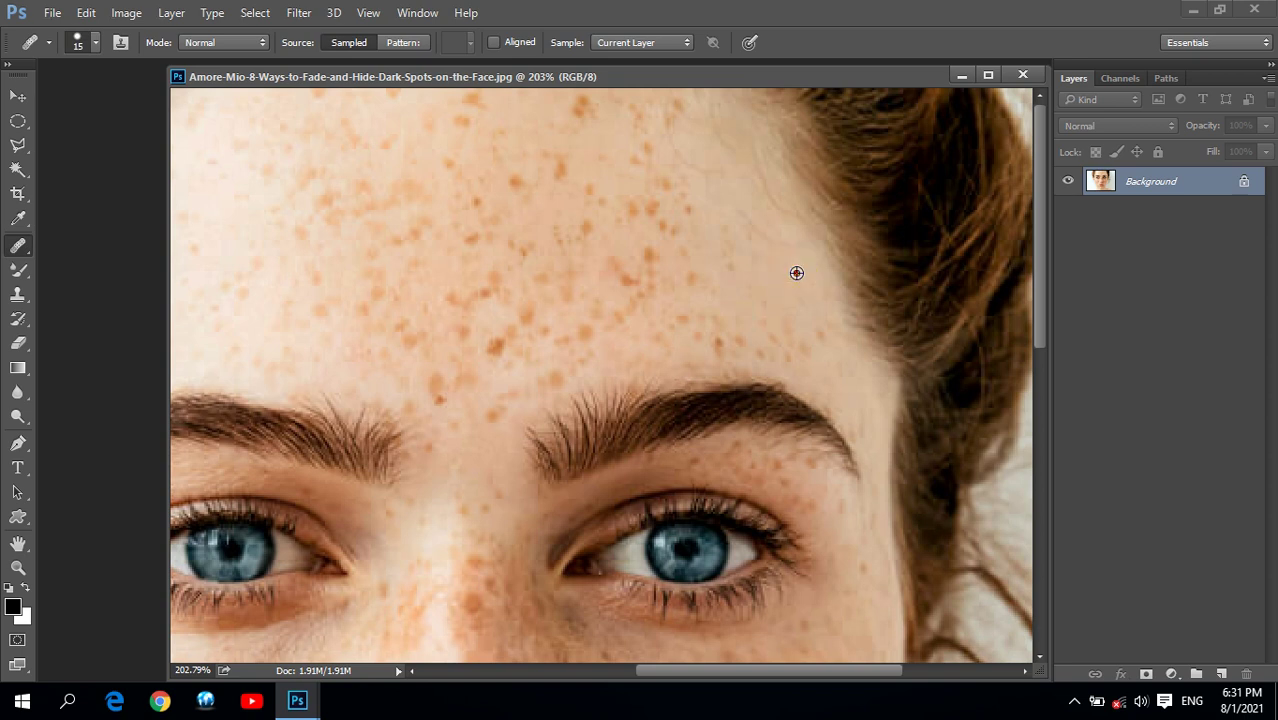
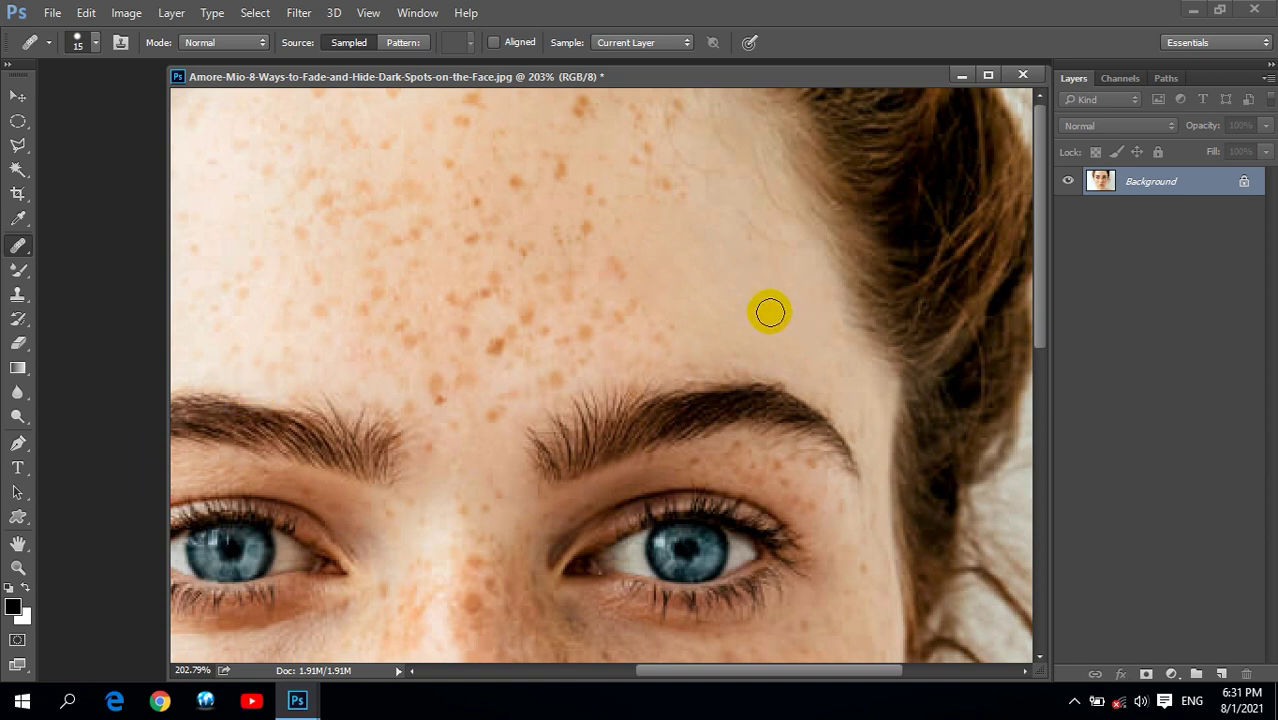
Enlarge the Healing Brush to size 35 and heal freckles across the central and right forehead
key("bracketright")
key("bracketright")
key("bracketright")
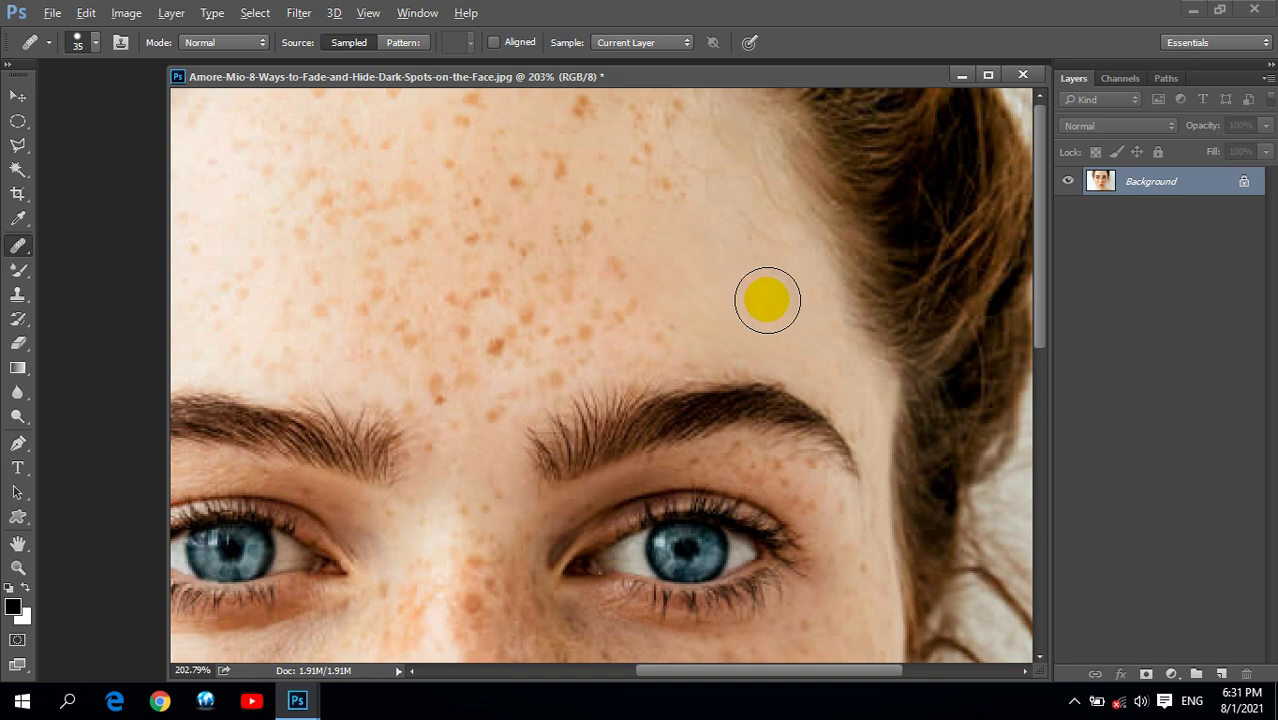
left_click(679, 314)
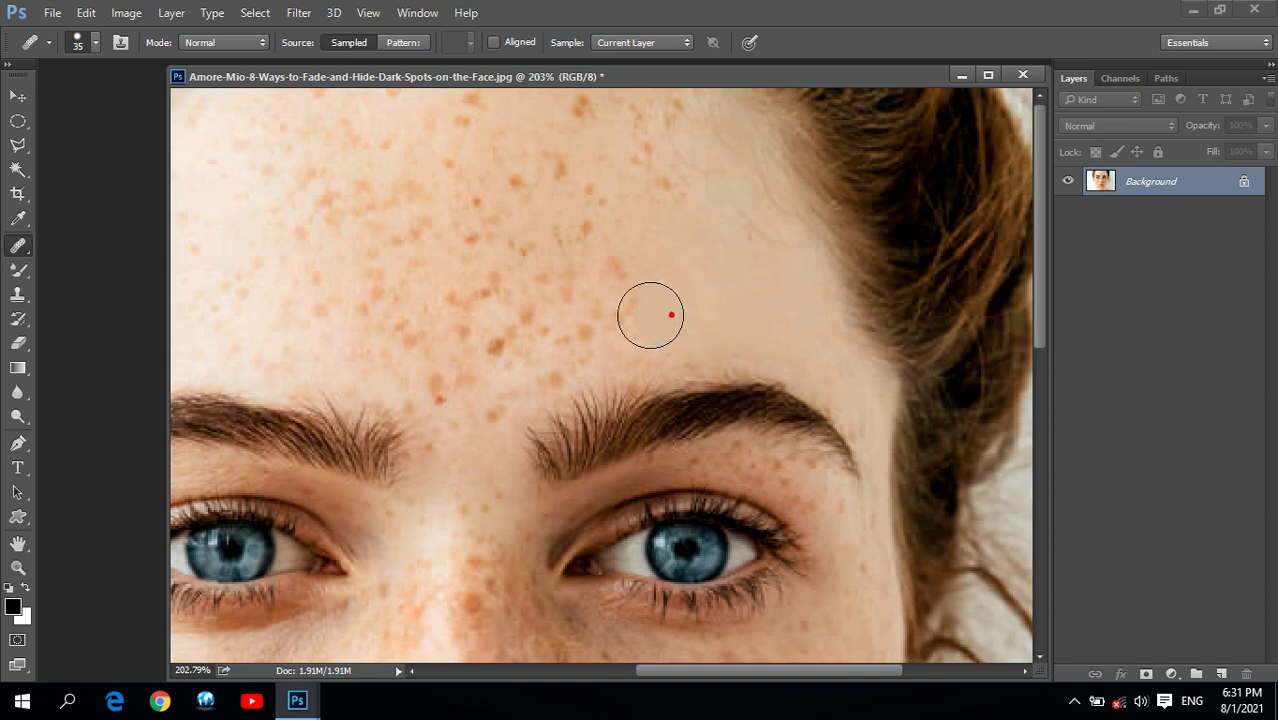
left_click_drag(626, 290, 610, 255)
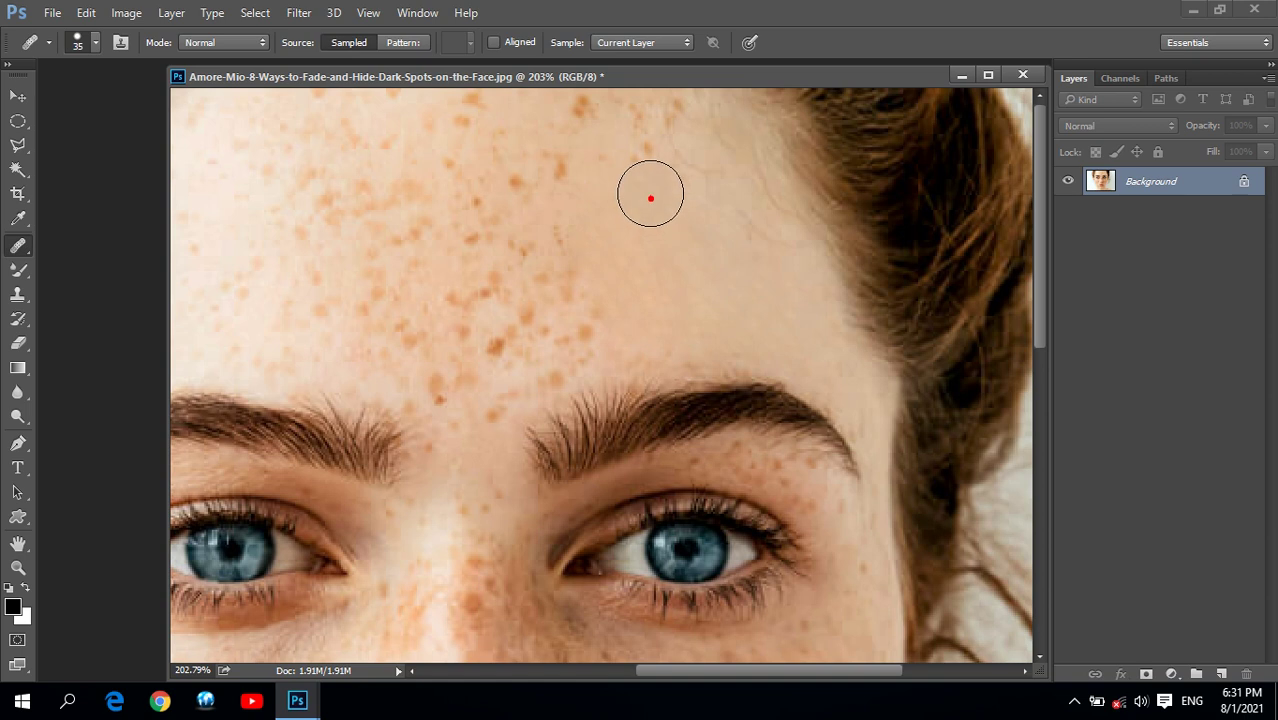
left_click_drag(552, 248, 566, 328)
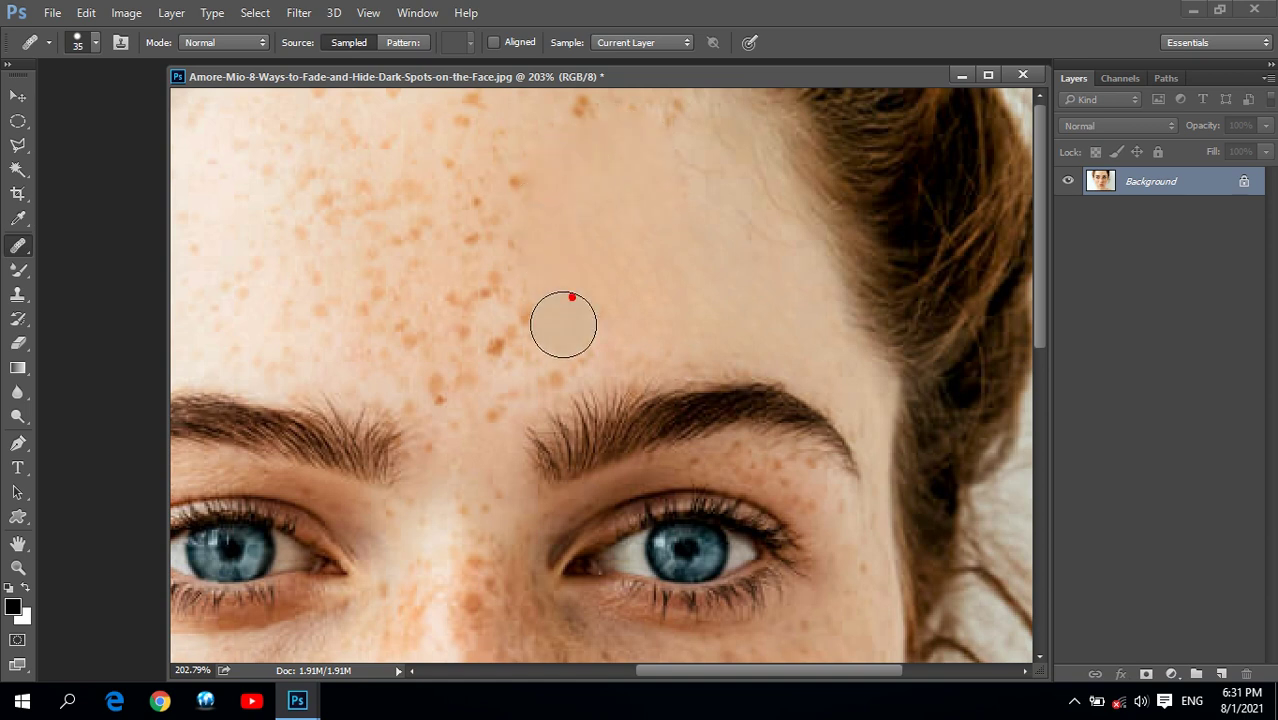
left_click_drag(519, 280, 533, 366)
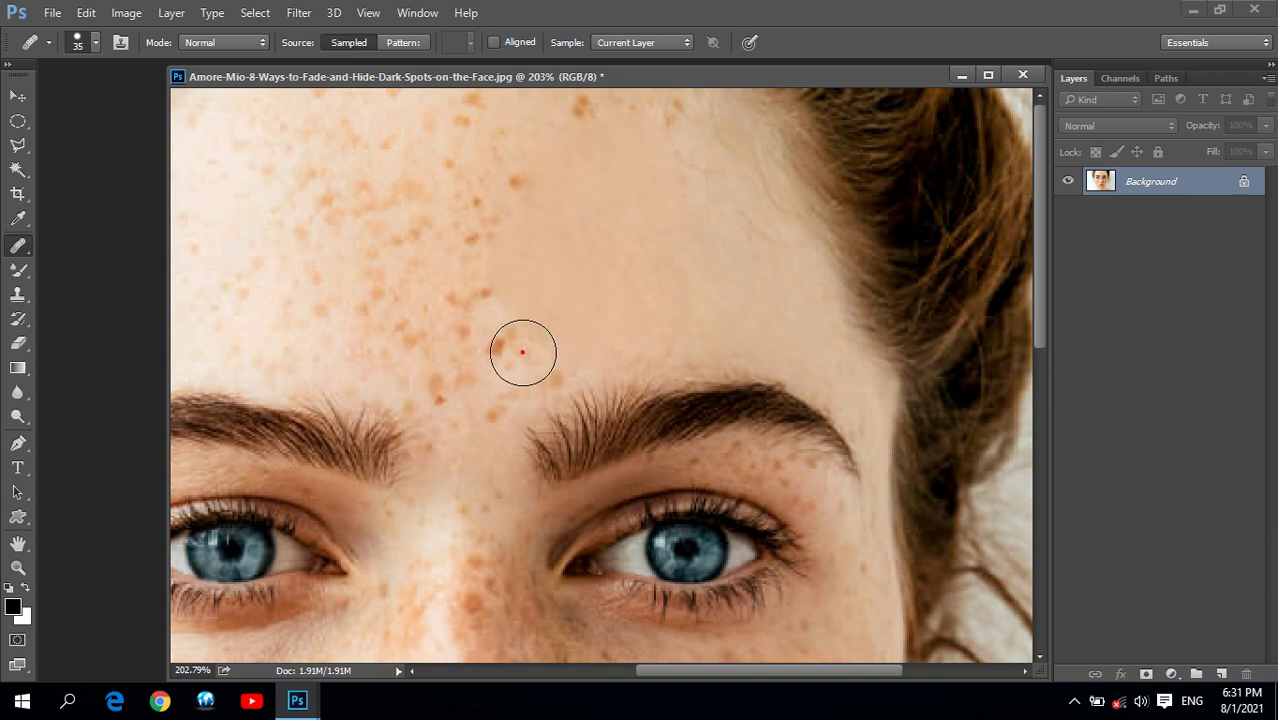
left_click(590, 110, "alt")
mouse_move(491, 271)
left_mouse_down()
mouse_move(466, 260)
mouse_move(474, 250)
left_mouse_up()
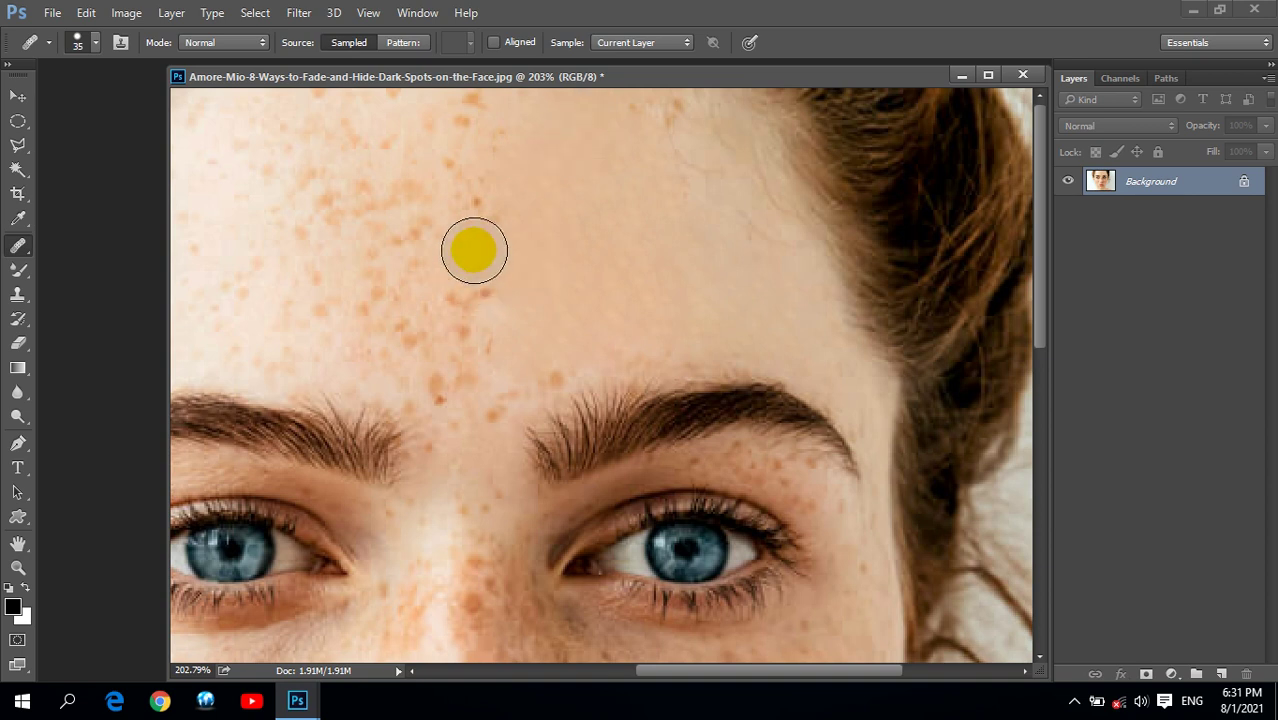
left_click_drag(474, 250, 559, 232)
Pan around the face and heal freckles along the central forehead strip
scroll(665, 294, "left", 2)
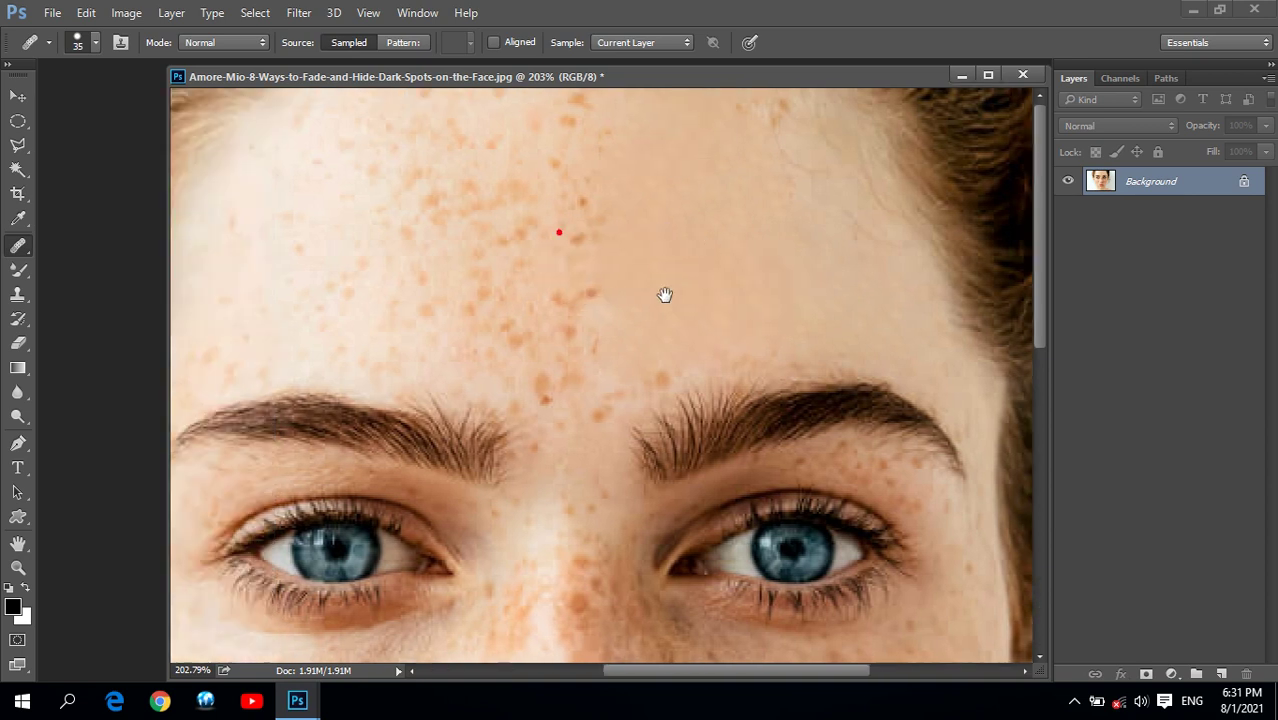
scroll(807, 247, "left", 2)
mouse_move(807, 247)
left_mouse_down()
mouse_move(916, 308)
mouse_move(933, 288)
mouse_move(830, 254)
mouse_move(913, 292)
mouse_move(904, 285)
left_mouse_up()
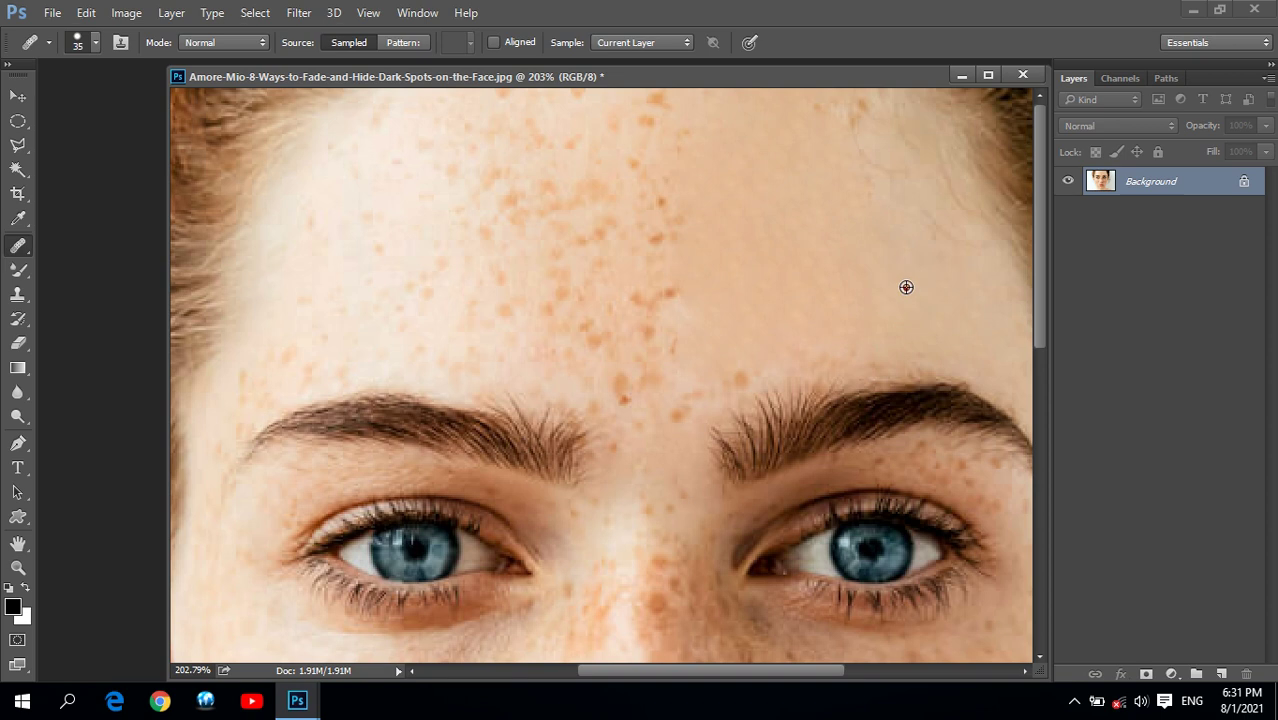
left_click_drag(693, 308, 677, 290)
mouse_move(671, 235)
left_mouse_down()
mouse_move(650, 105)
mouse_move(625, 191)
mouse_move(662, 371)
mouse_move(596, 294)
mouse_move(572, 186)
left_mouse_up()
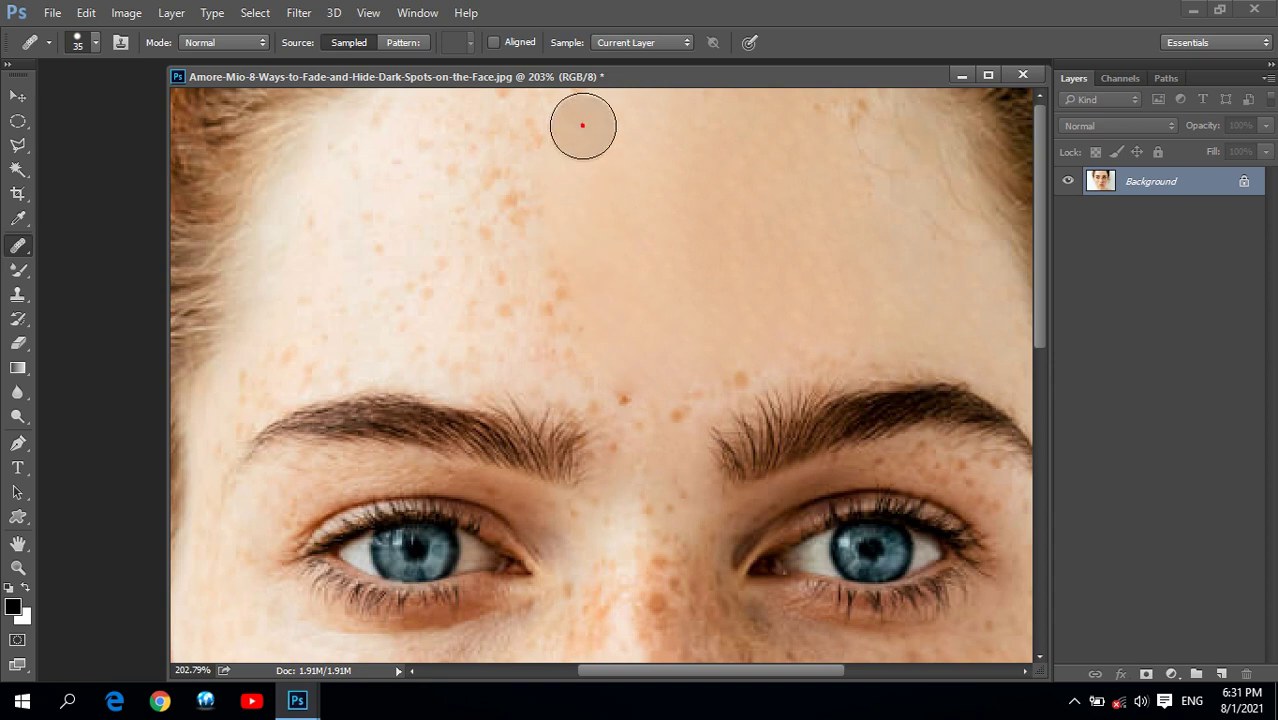
mouse_move(750, 231)
left_mouse_down()
mouse_move(782, 222)
mouse_move(628, 185)
left_mouse_up()
left_click_drag(772, 273, 813, 277)
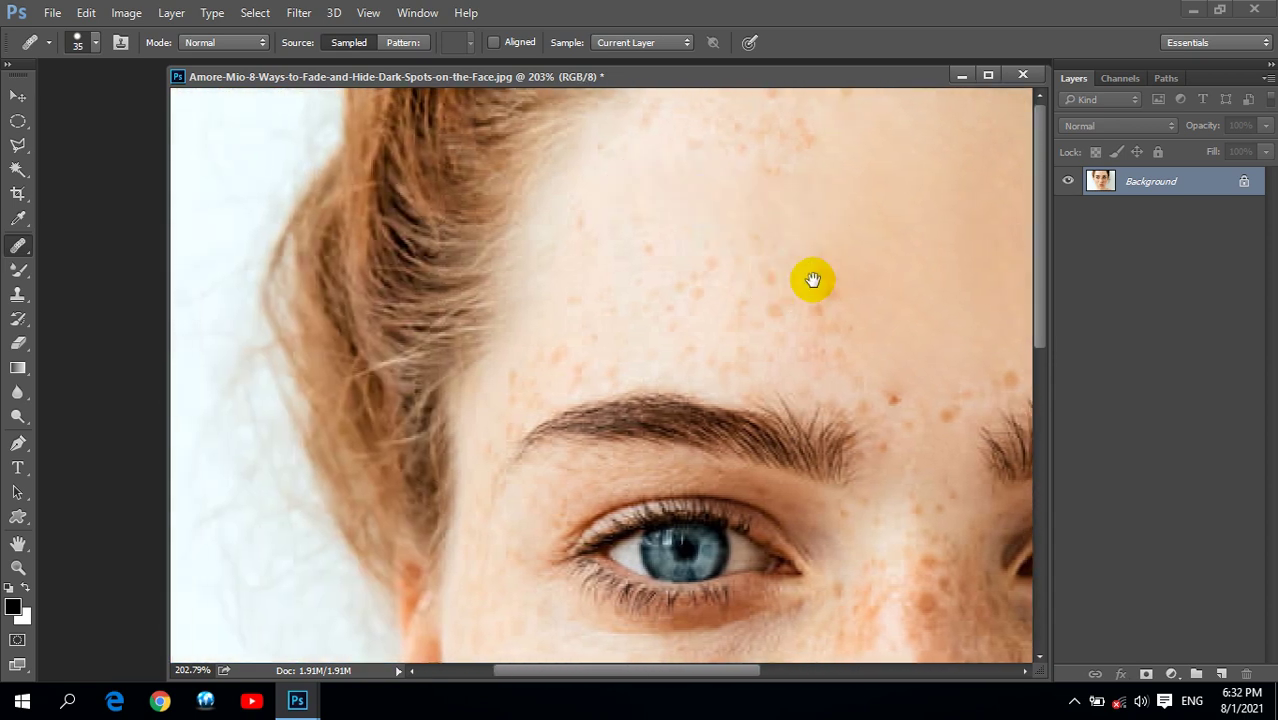
Heal the remaining upper-forehead spots and smooth the skin along the left hairline
left_click_drag(845, 234, 645, 300)
left_click(690, 344)
left_click_drag(690, 344, 750, 251)
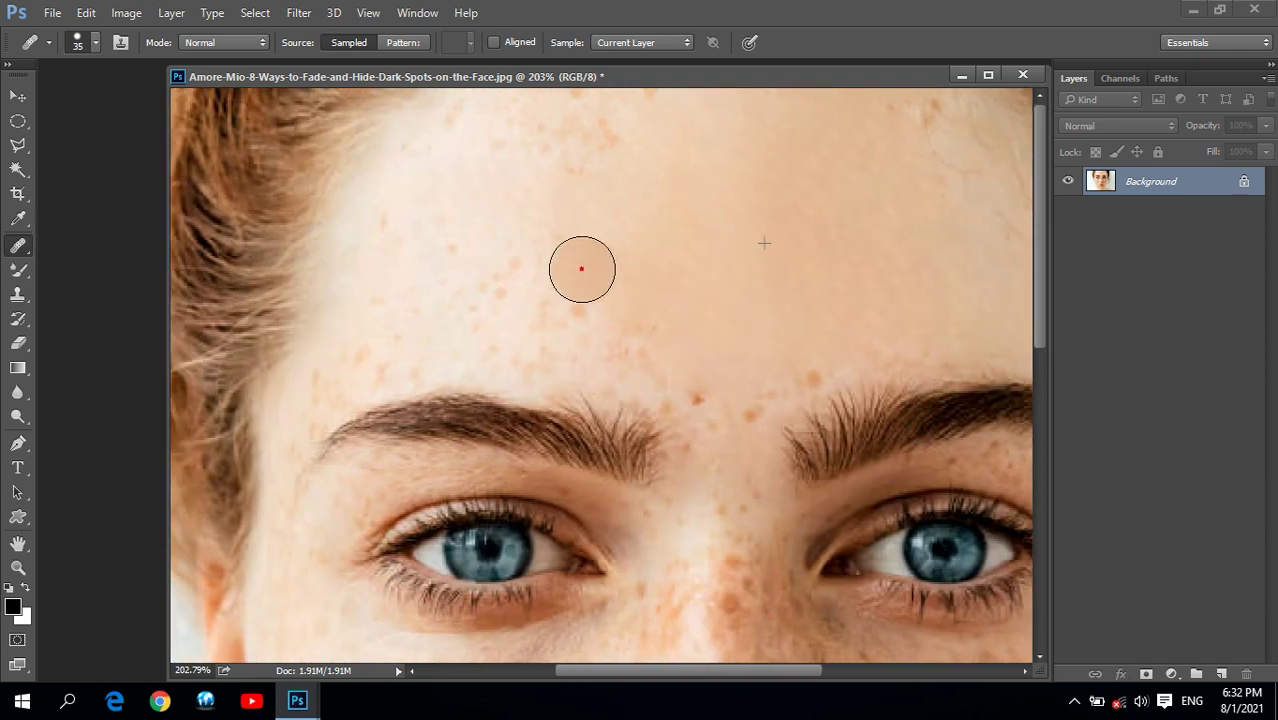
mouse_move(556, 297)
left_mouse_down()
mouse_move(534, 208)
mouse_move(584, 106)
left_mouse_up()
left_click(710, 175)
left_click(530, 261)
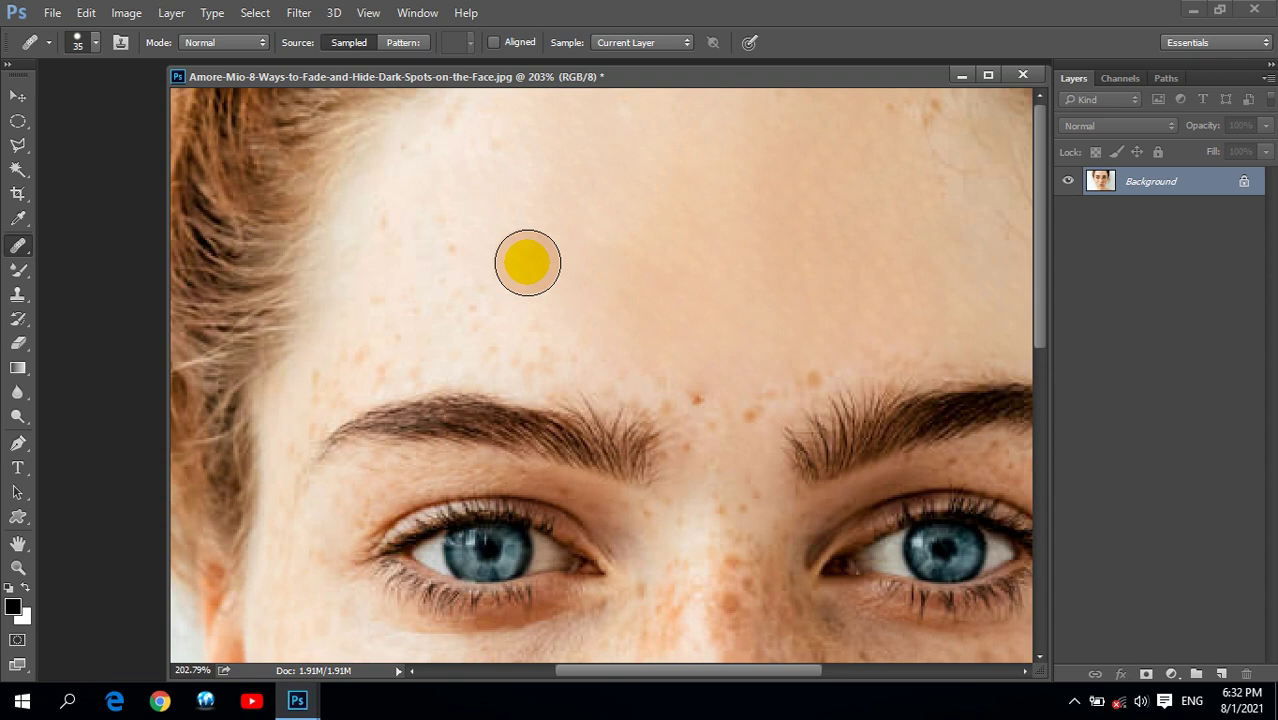
left_click_drag(313, 200, 480, 385)
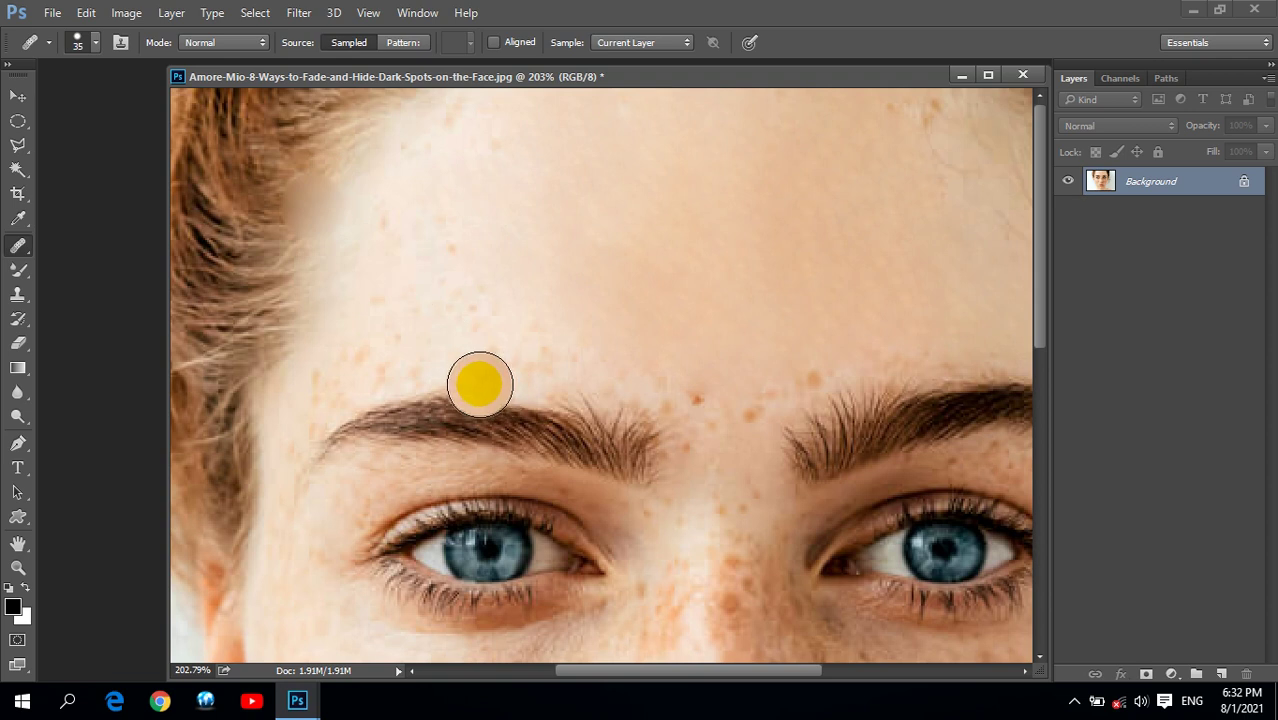
Switch to the Clone Stamp at size 45 and clone clean skin onto the hairline
left_click(20, 296)
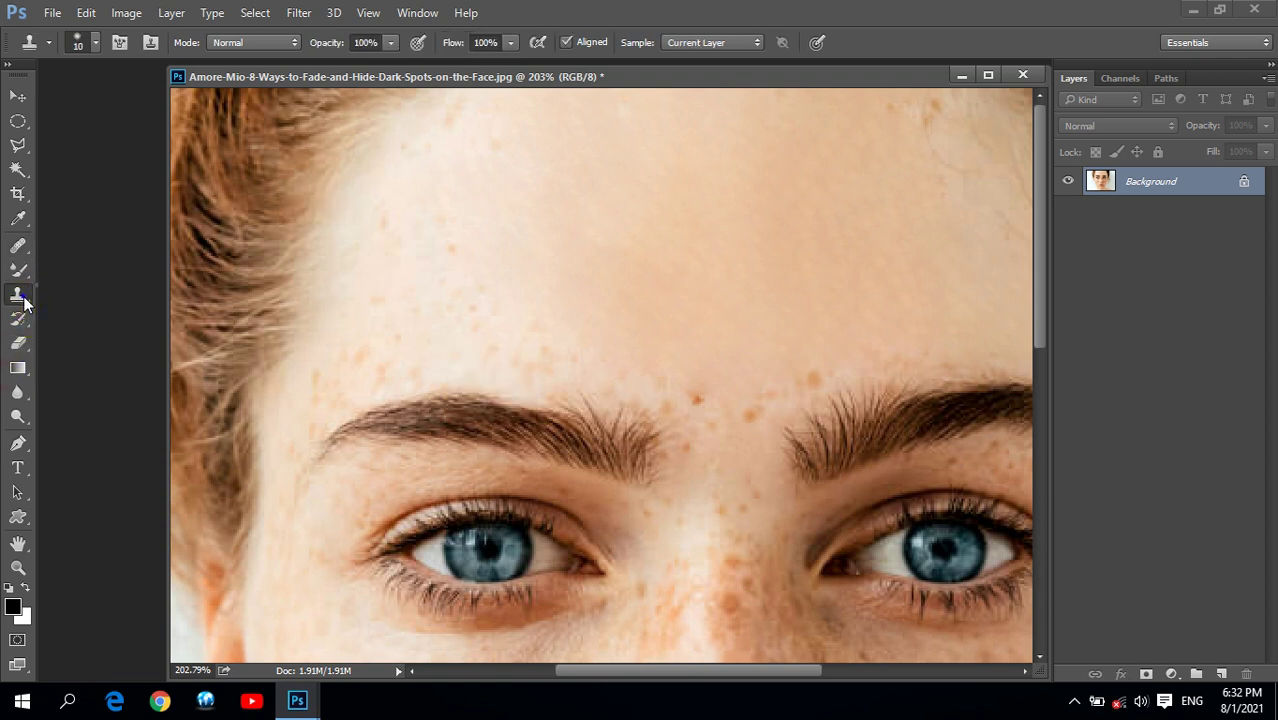
left_click_drag(24, 304, 84, 298)
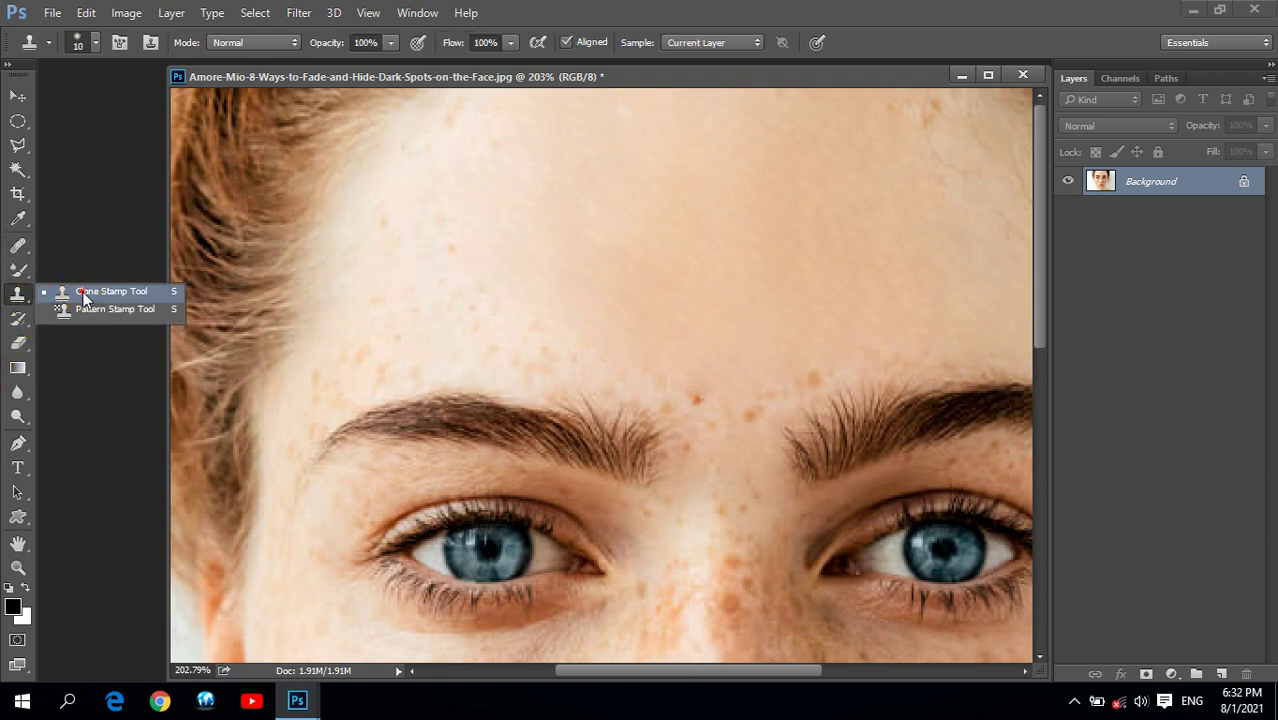
left_click(84, 298)
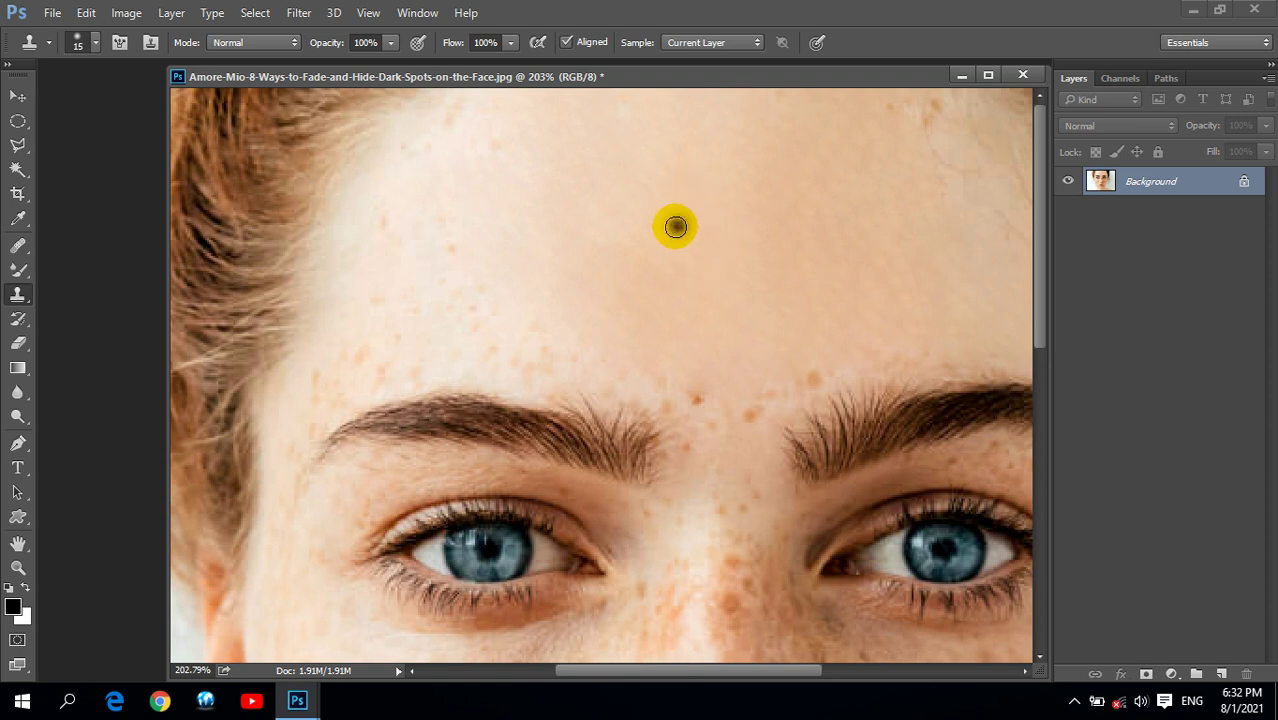
key("bracketright")
key("bracketright")
key("bracketright")
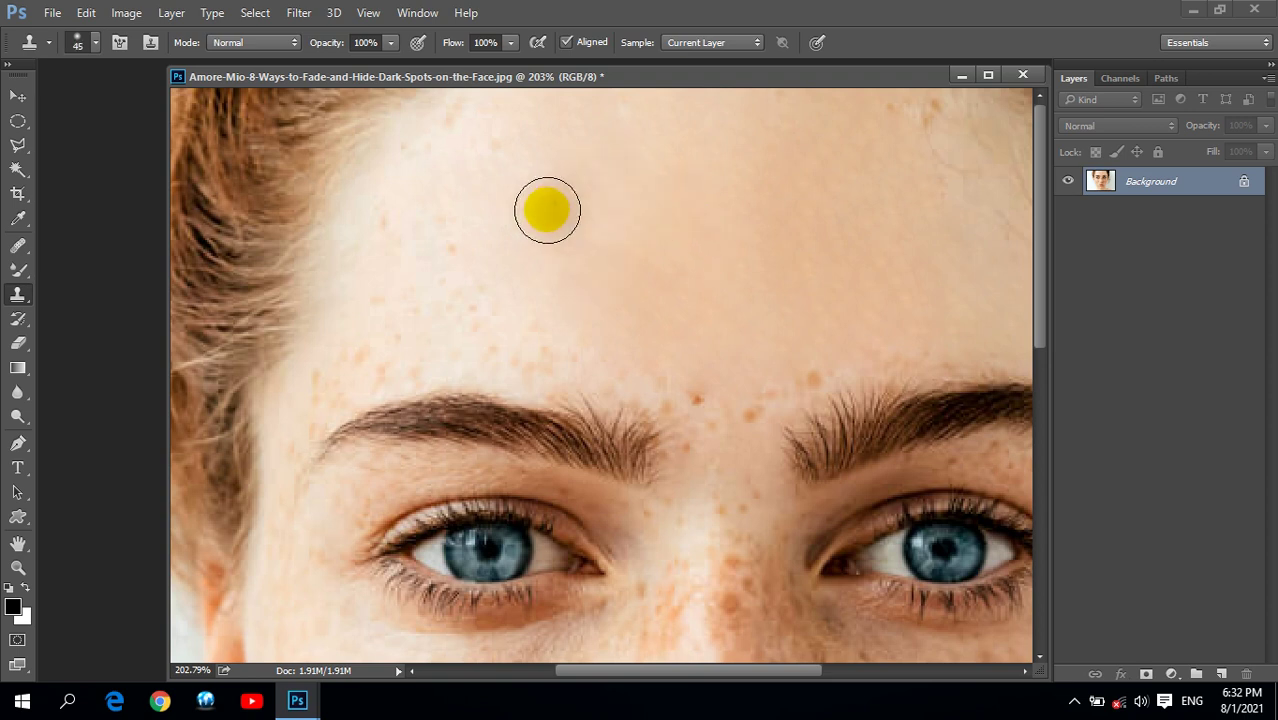
left_click(318, 237)
left_click_drag(318, 237, 356, 224)
Shrink the clone brush to 35 and clone skin across the forehead and along the hairline
key("bracketleft")
left_click_drag(415, 270, 498, 208)
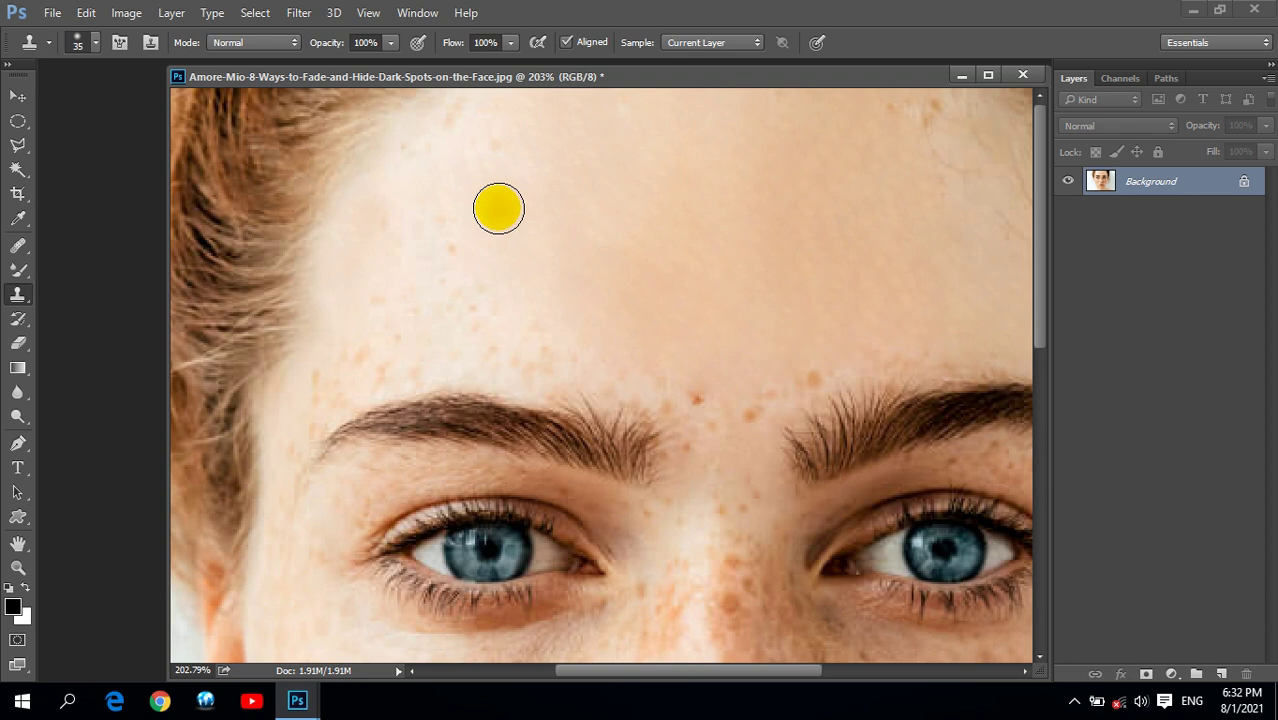
mouse_move(498, 208)
left_mouse_down()
mouse_move(365, 369)
mouse_move(328, 294)
mouse_move(359, 214)
left_mouse_up()
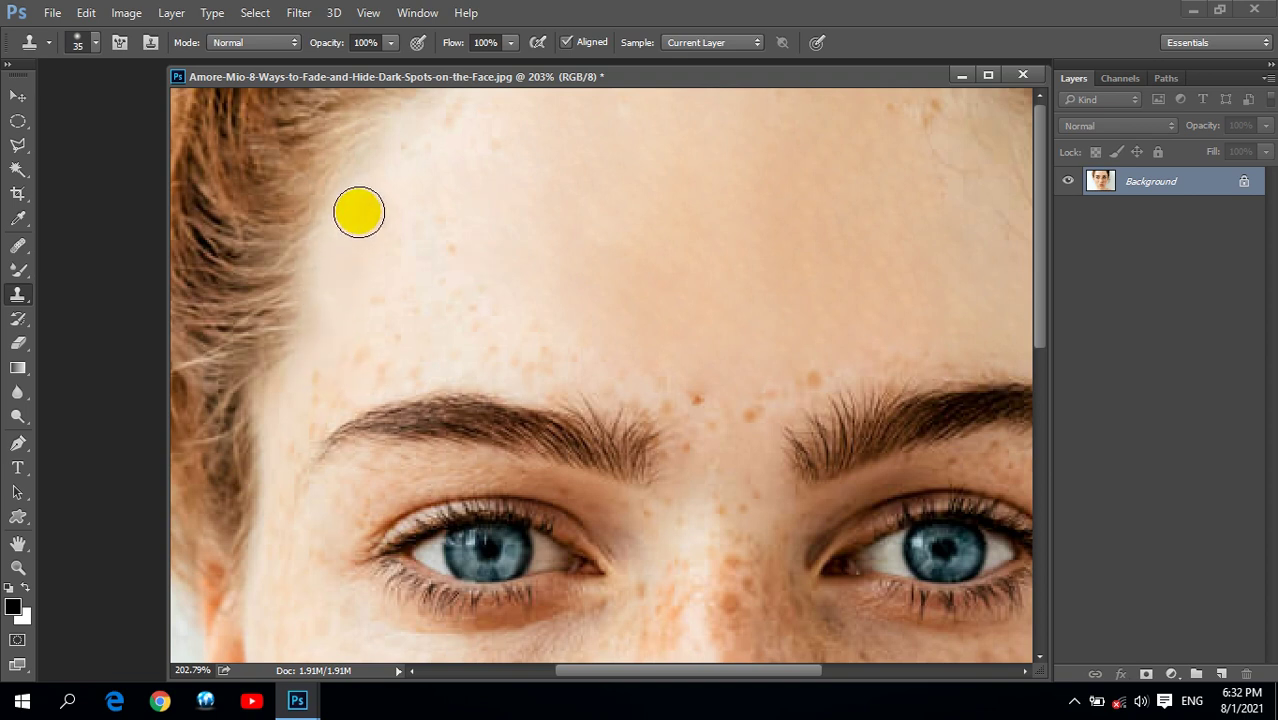
mouse_move(359, 212)
left_mouse_down()
mouse_move(345, 213)
mouse_move(334, 385)
mouse_move(297, 334)
mouse_move(332, 208)
mouse_move(334, 316)
left_mouse_up()
mouse_move(334, 316)
left_mouse_down()
mouse_move(348, 228)
mouse_move(341, 262)
mouse_move(411, 192)
mouse_move(371, 365)
mouse_move(311, 342)
mouse_move(318, 270)
mouse_move(366, 248)
mouse_move(336, 238)
left_mouse_up()
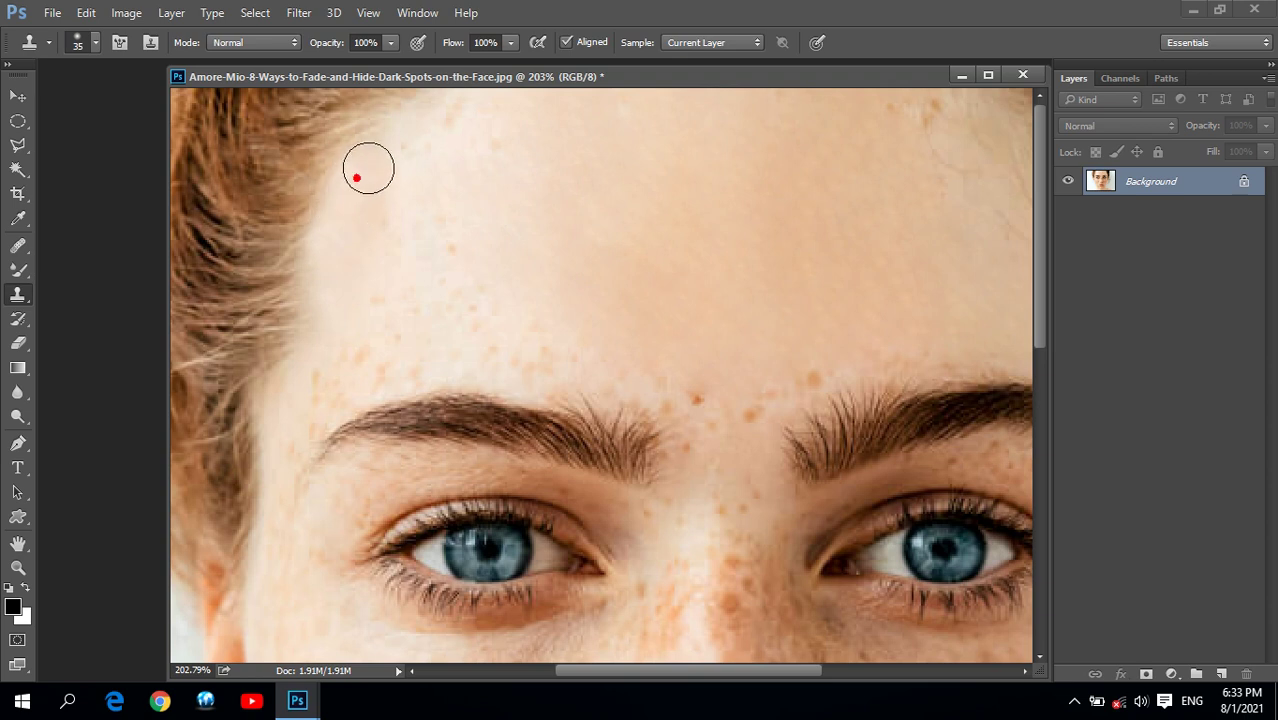
left_click(343, 316)
left_click(10, 288)
With the Healing Brush sampling clean forehead skin, heal the left-forehead spots and the area above the brow
left_click(94, 261)
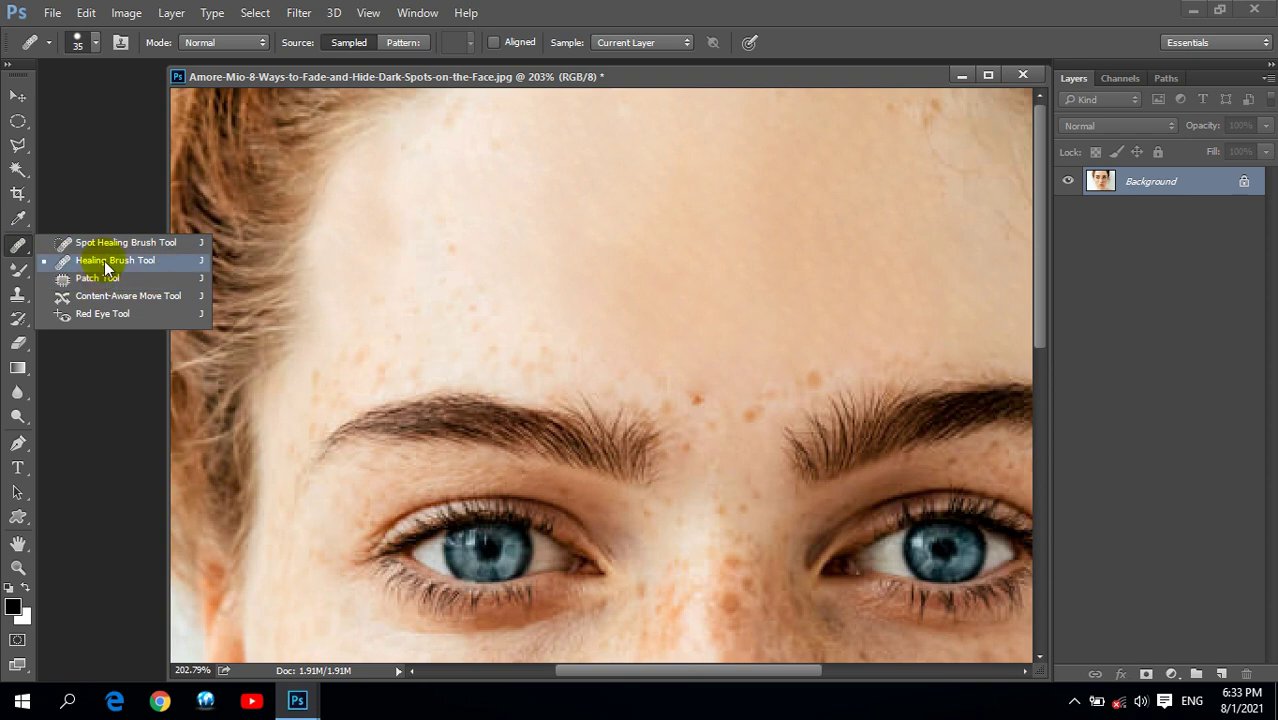
left_click(512, 228, "alt")
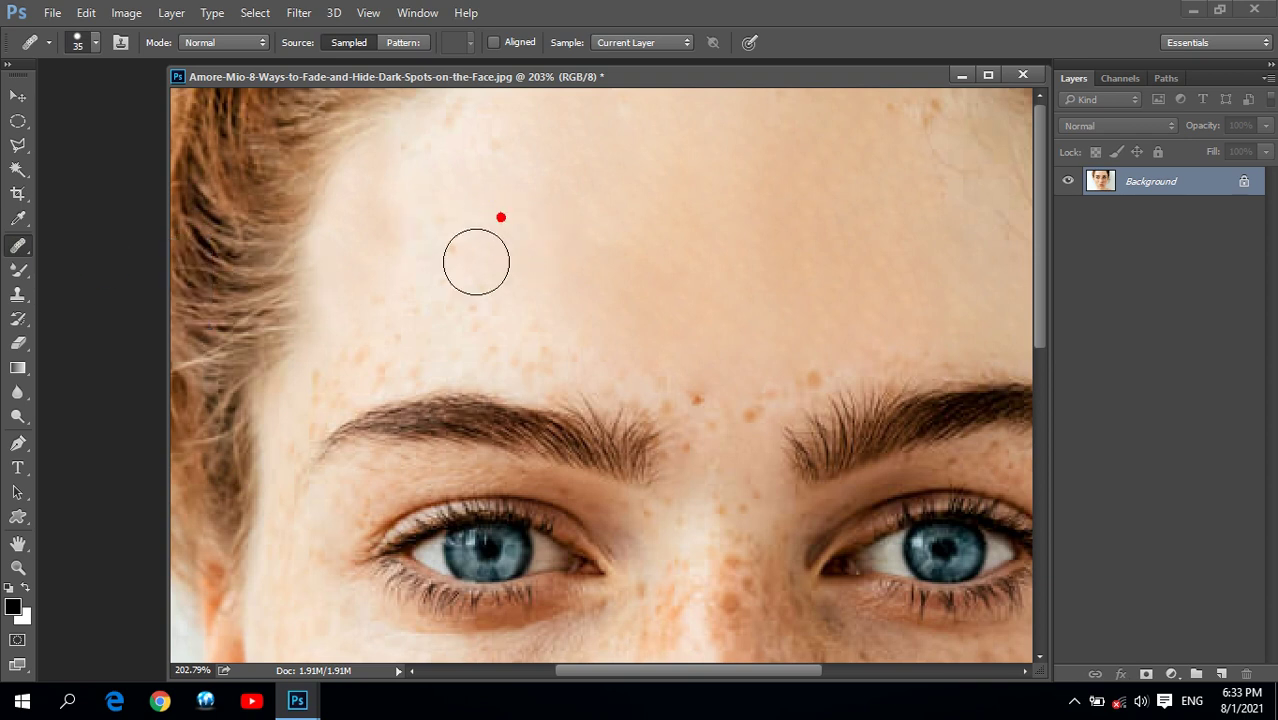
left_click(324, 324)
left_click(328, 271)
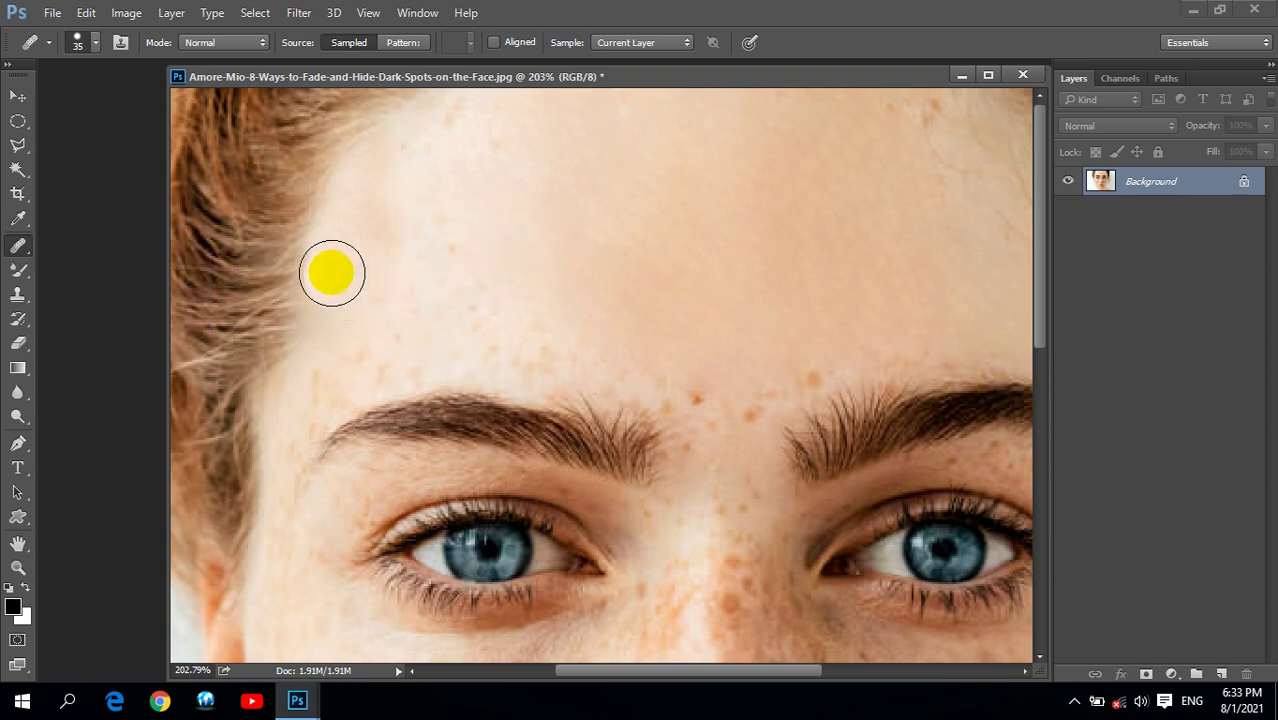
left_click(391, 302)
left_click(346, 224)
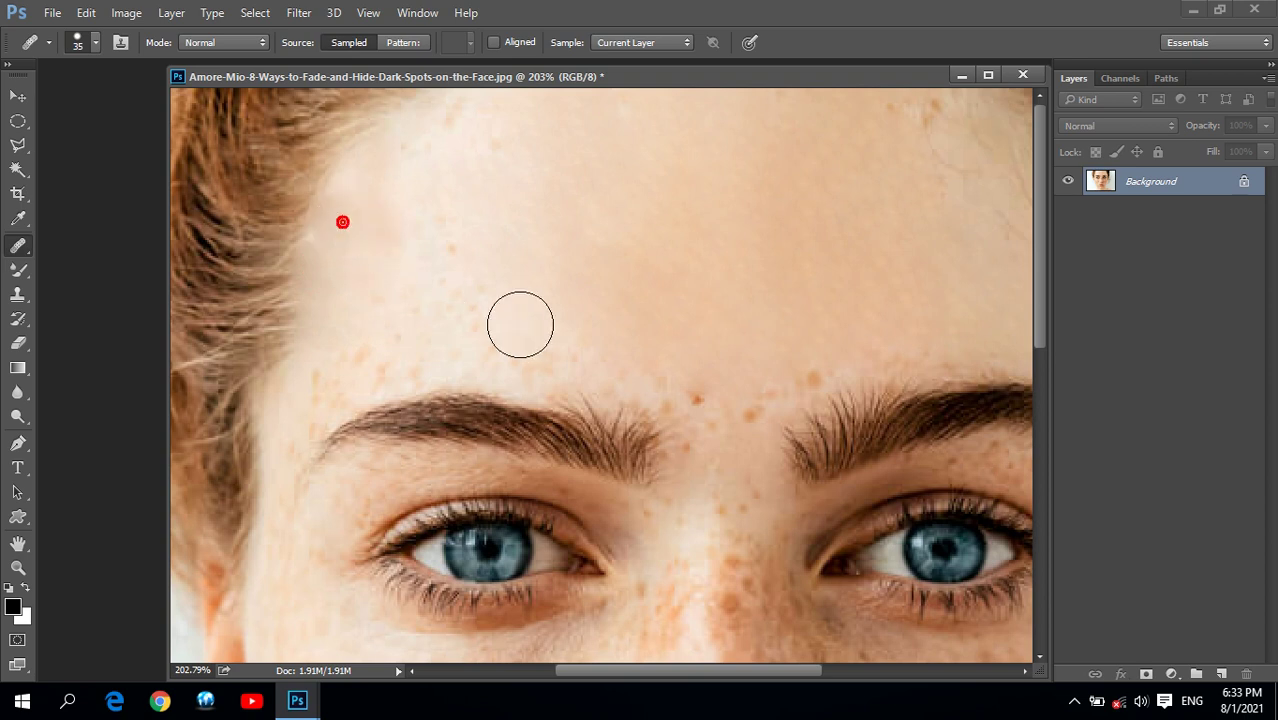
left_click_drag(359, 191, 364, 181)
left_click_drag(672, 373, 652, 337)
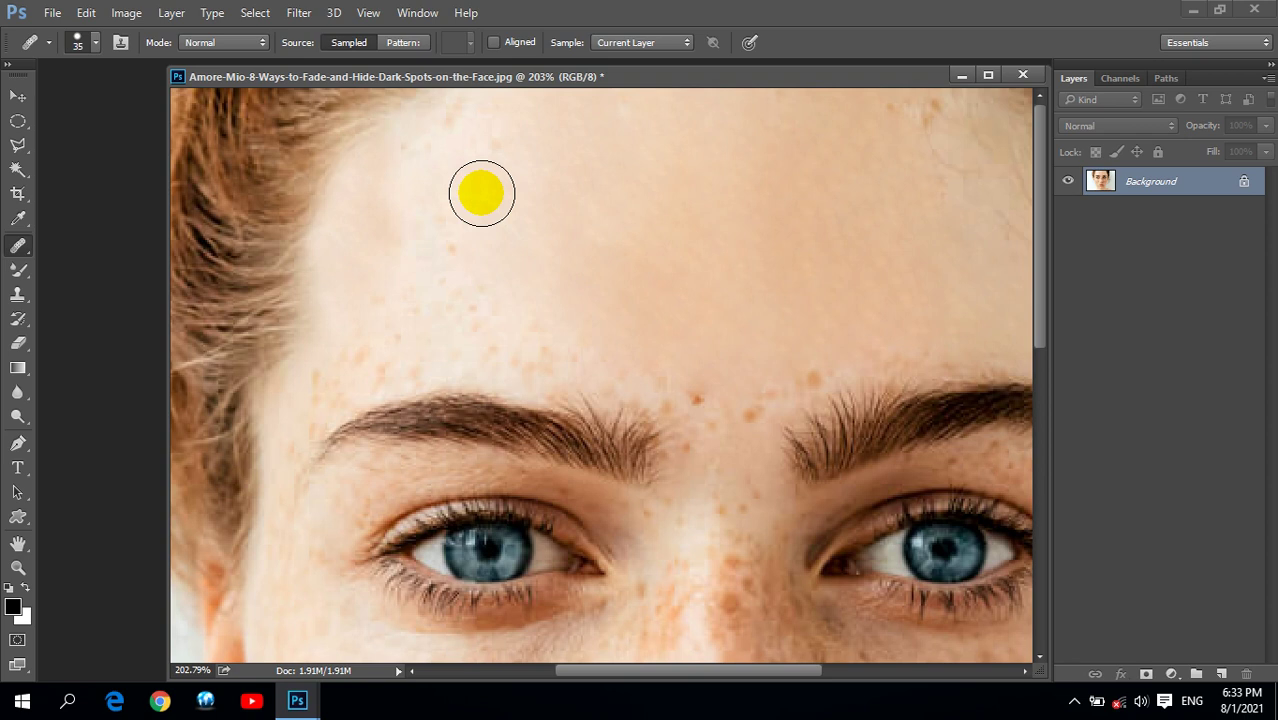
Revert the photo to its original freckled state and switch to the Patch Tool
key("F12")
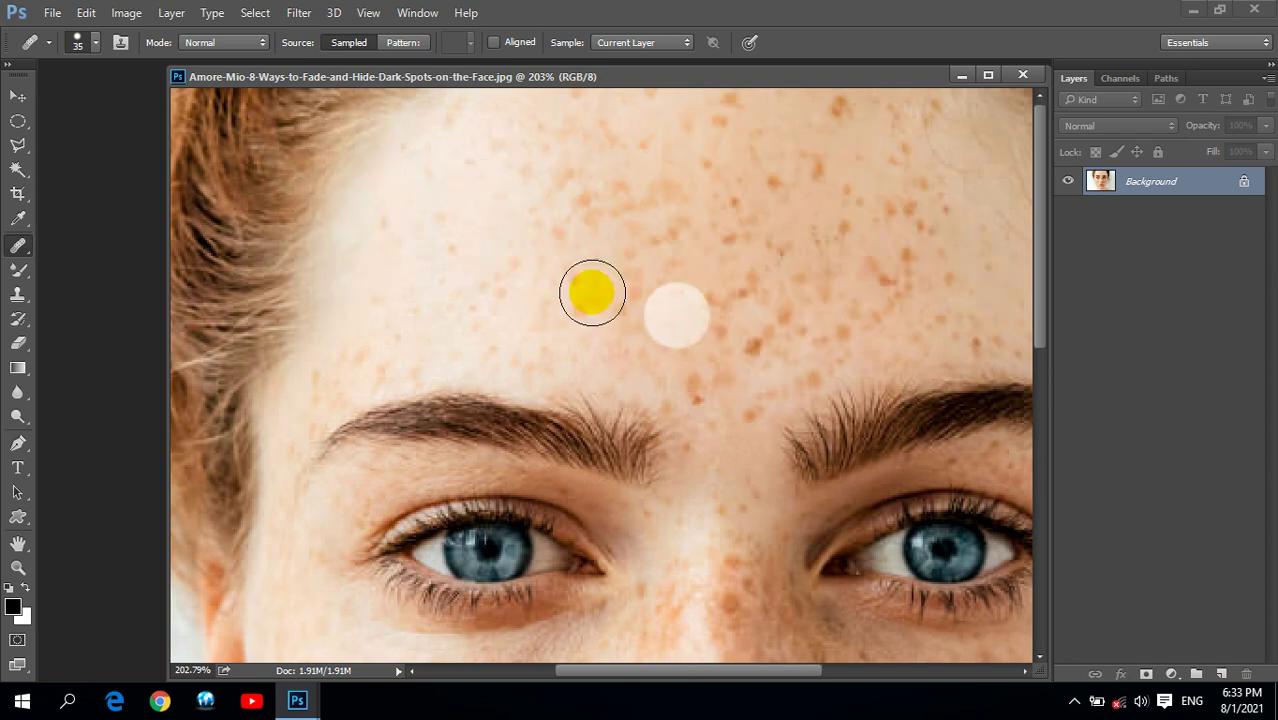
right_click(27, 252)
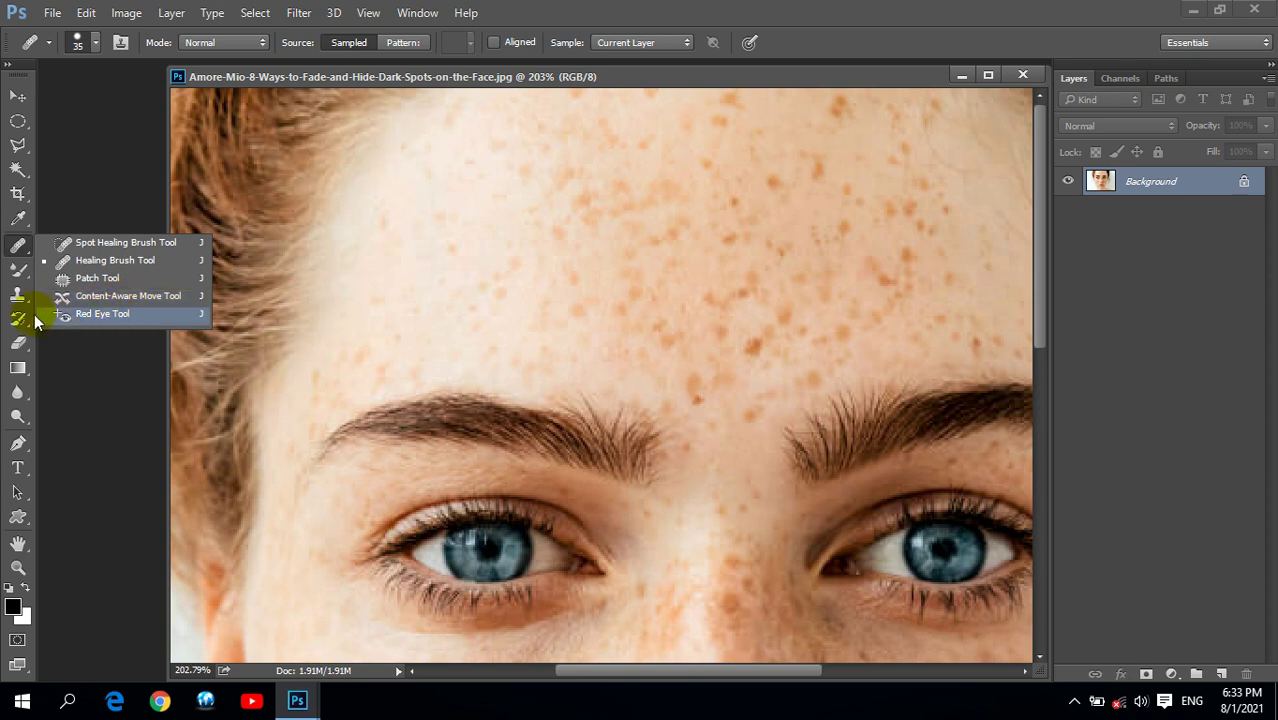
left_click(18, 294)
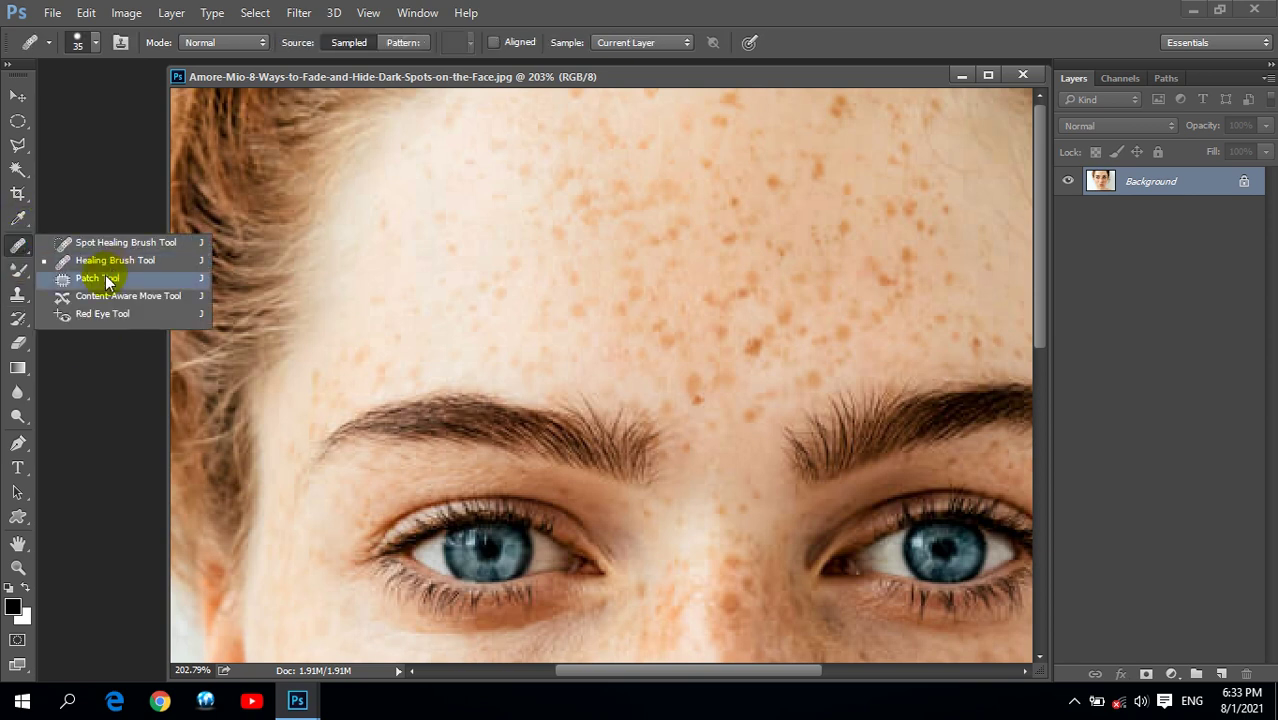
left_click_drag(18, 258, 86, 277)
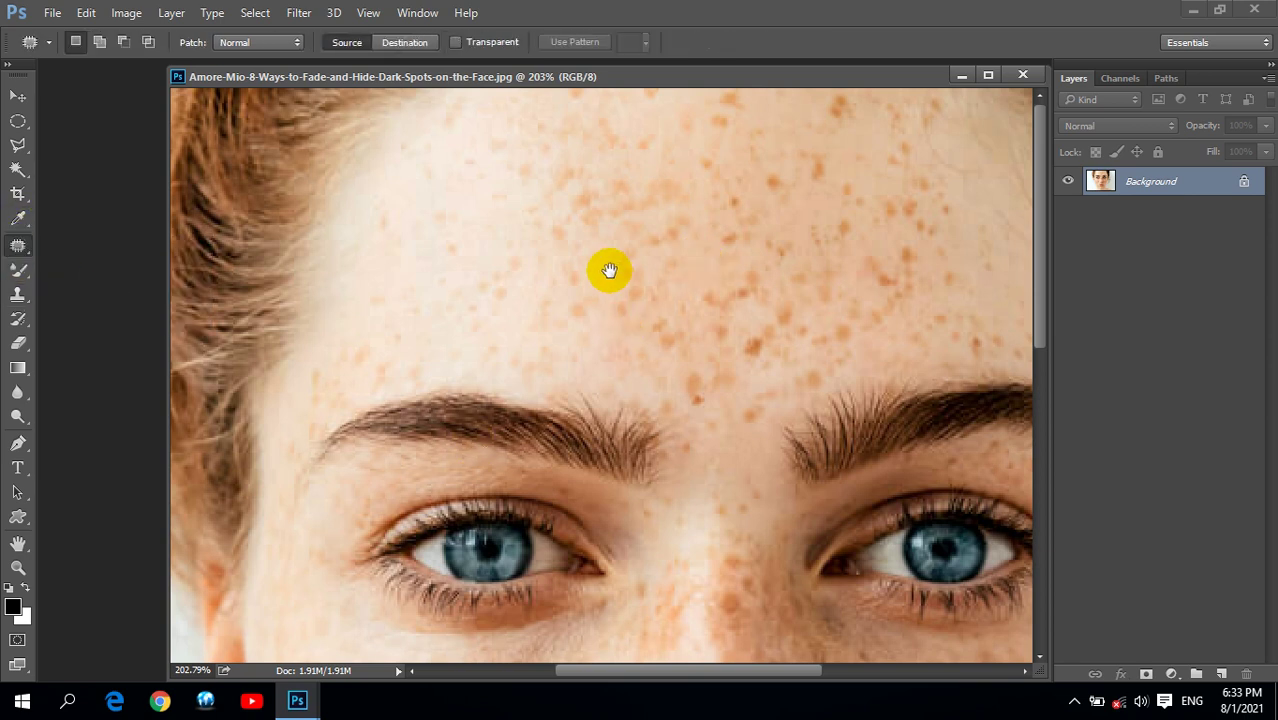
left_click_drag(613, 236, 410, 350)
left_click_drag(342, 268, 479, 319)
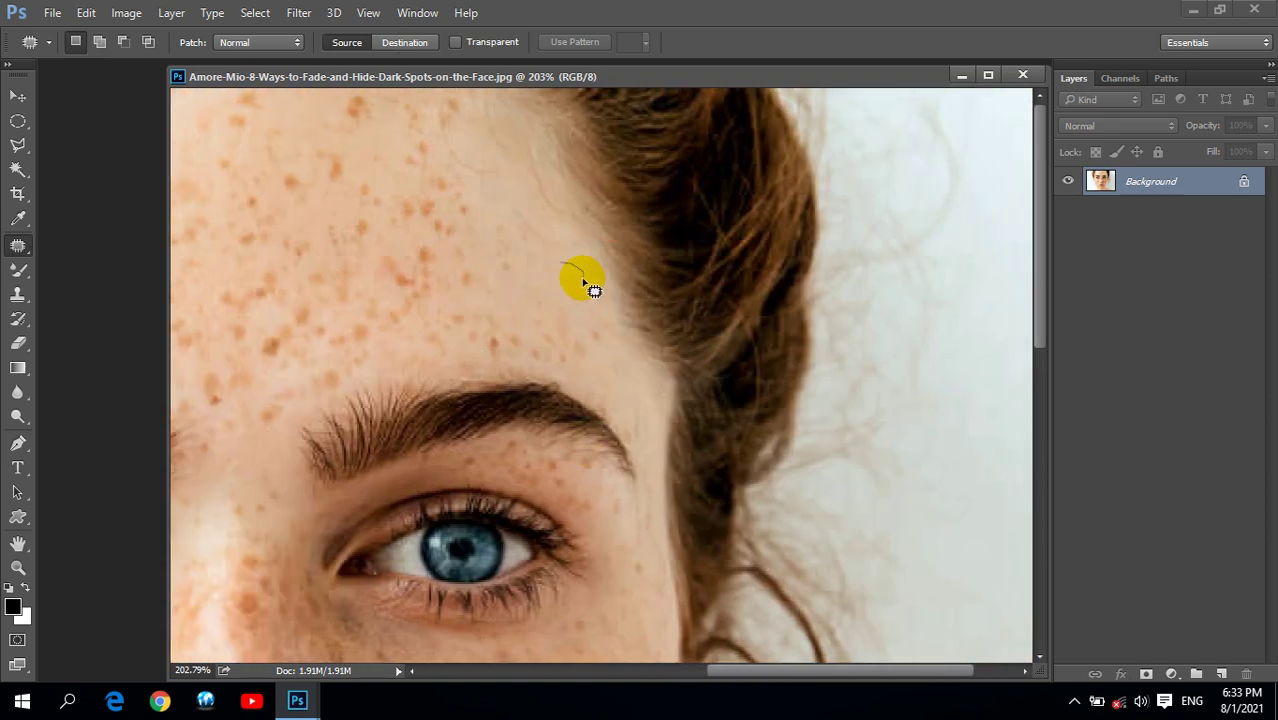
Patch a forehead freckle with nearby clear skin in Source mode, then deselect
left_click_drag(556, 270, 550, 268)
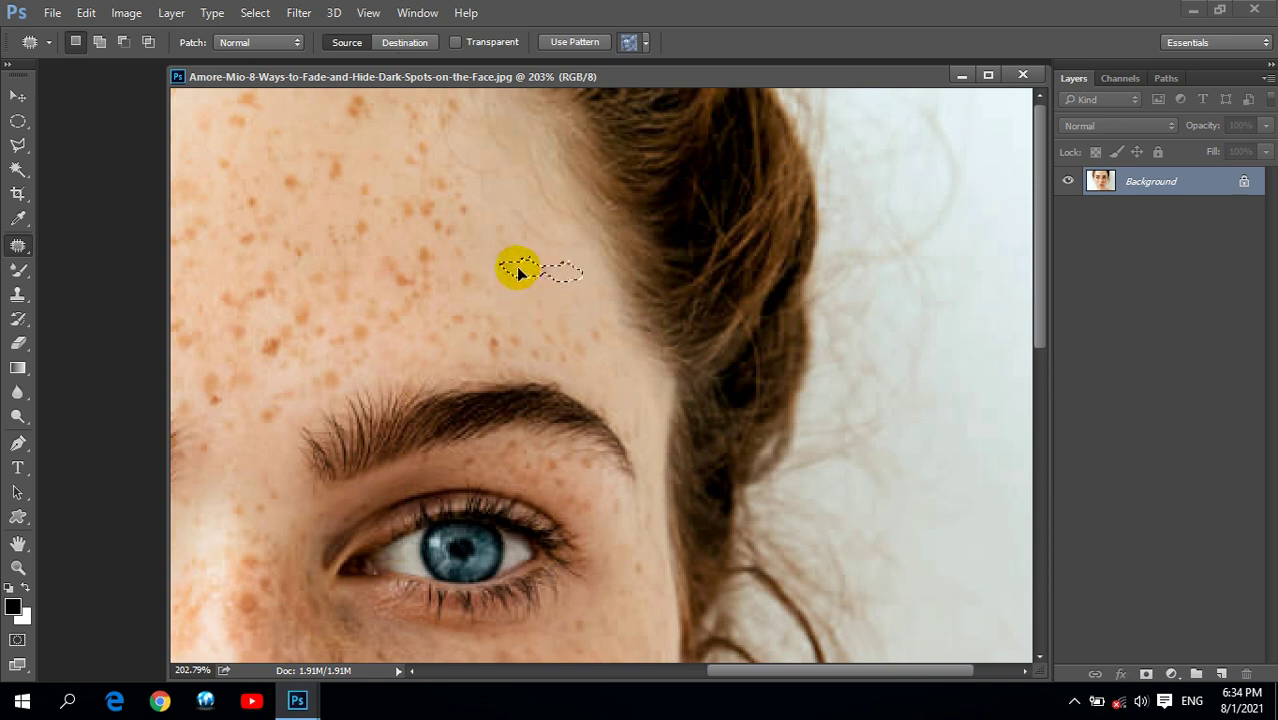
left_click_drag(505, 265, 578, 287)
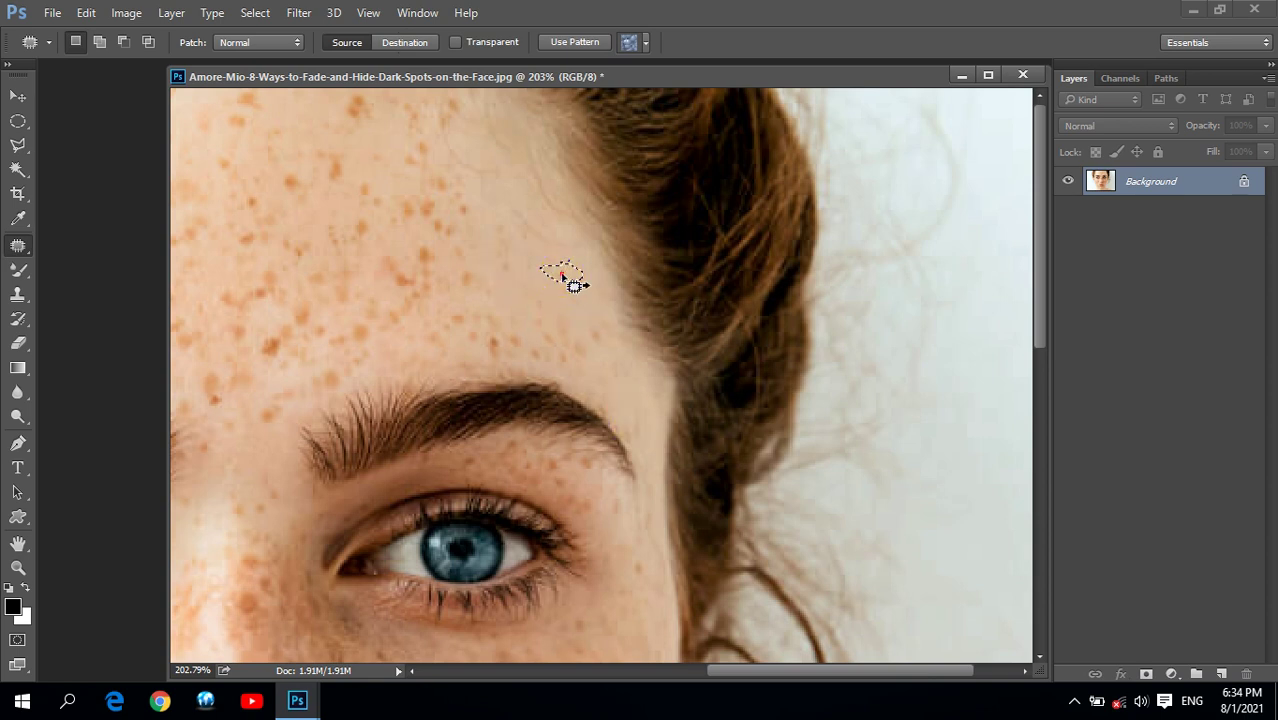
left_click_drag(515, 253, 495, 232)
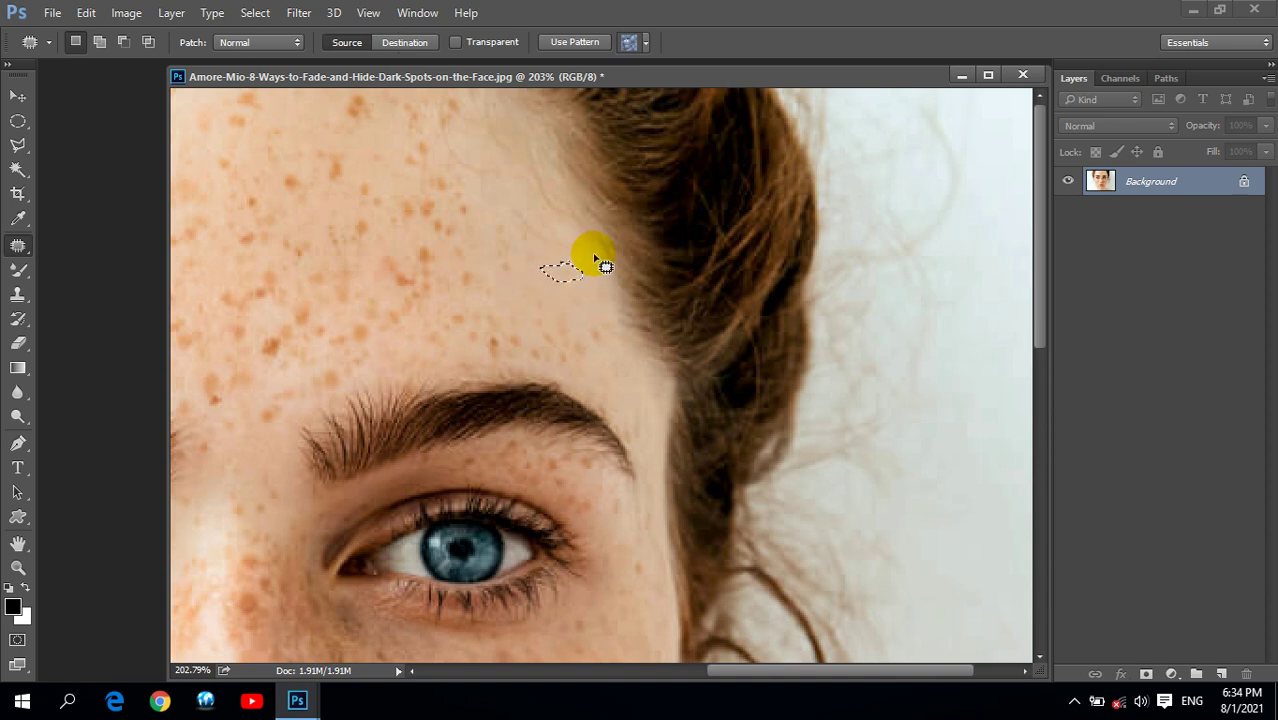
left_click(403, 48)
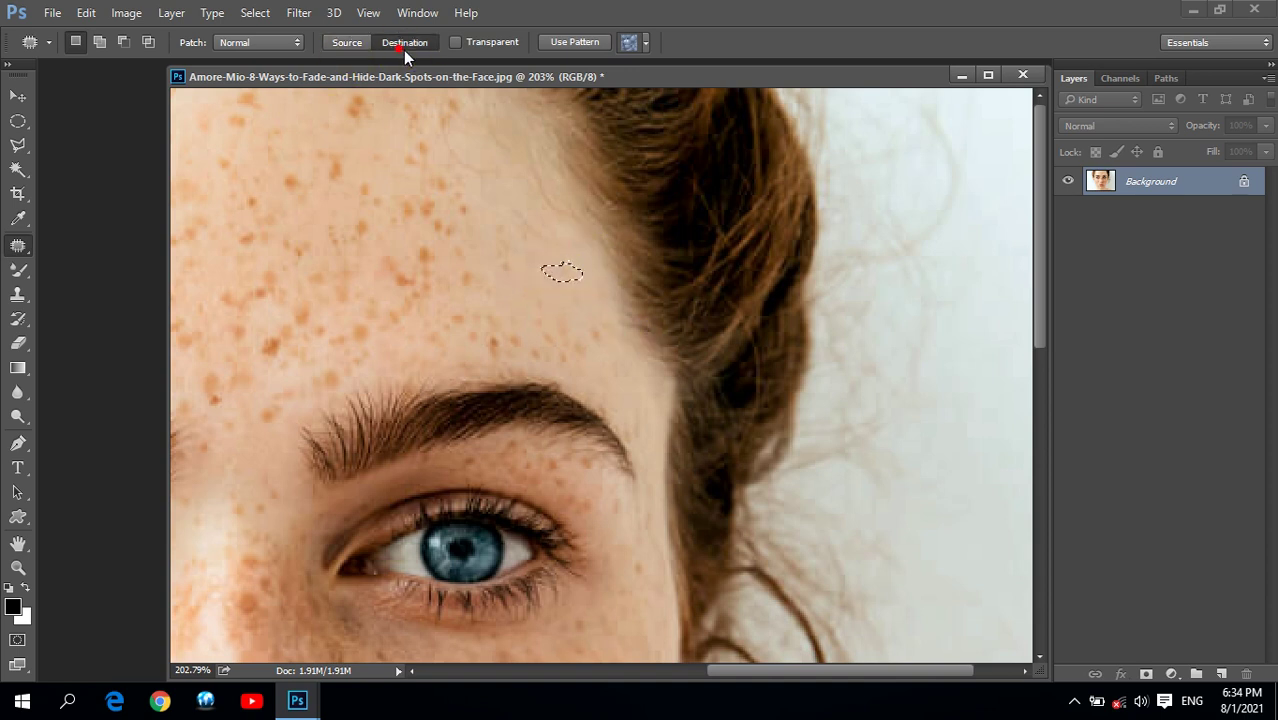
left_click(352, 44)
left_click_drag(572, 283, 580, 293)
left_click(557, 298)
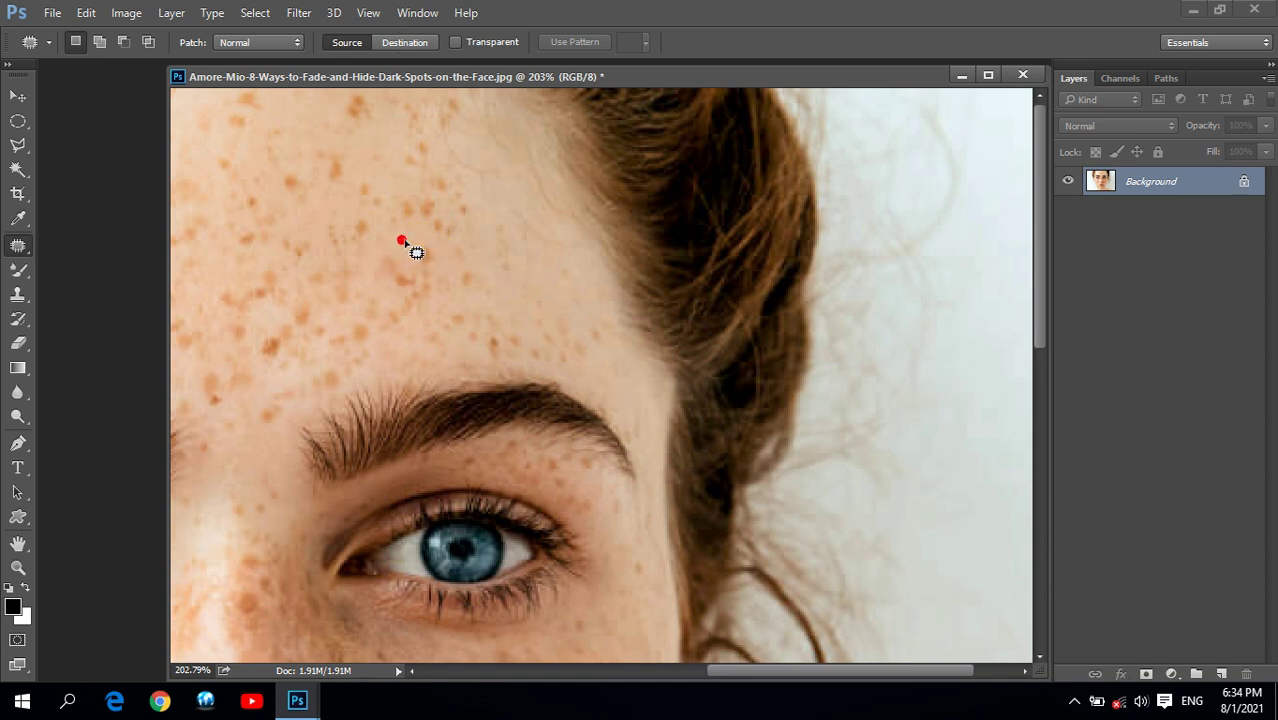
Patch another forehead freckle, deselect, and close the photo
mouse_move(447, 278)
left_mouse_down()
mouse_move(408, 246)
mouse_move(568, 300)
mouse_move(549, 295)
left_mouse_up()
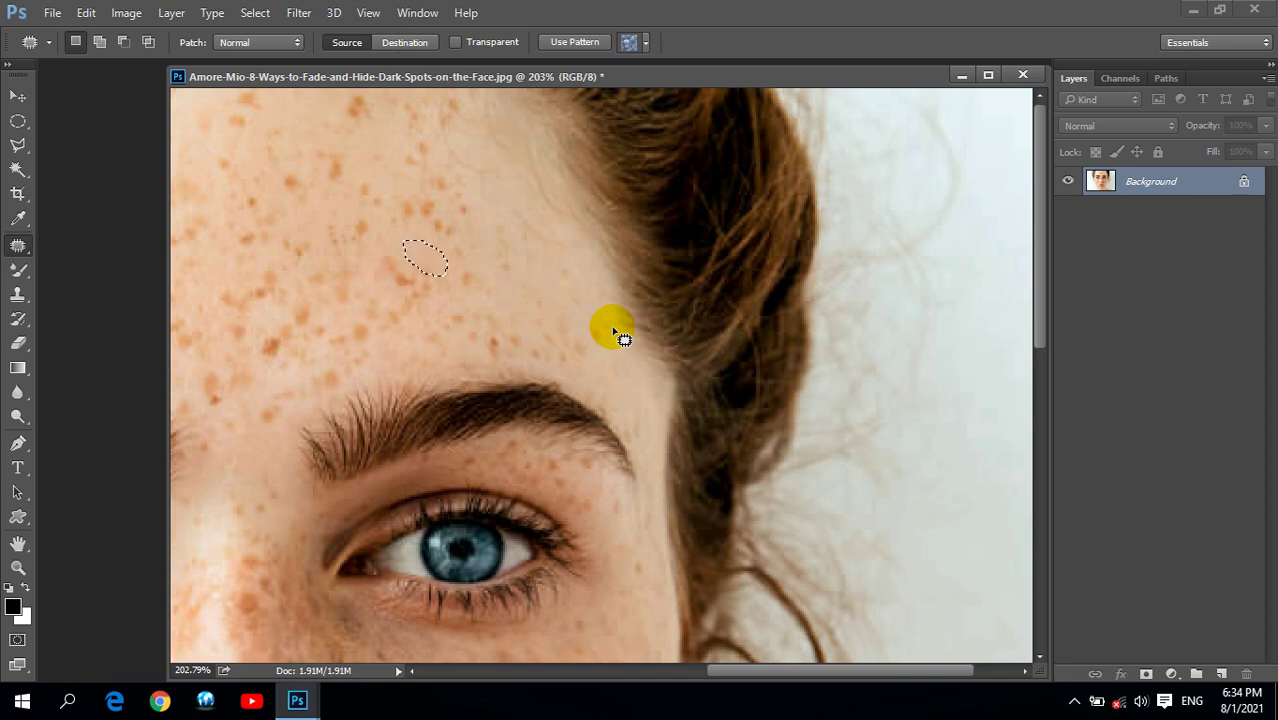
key("ctrl+d")
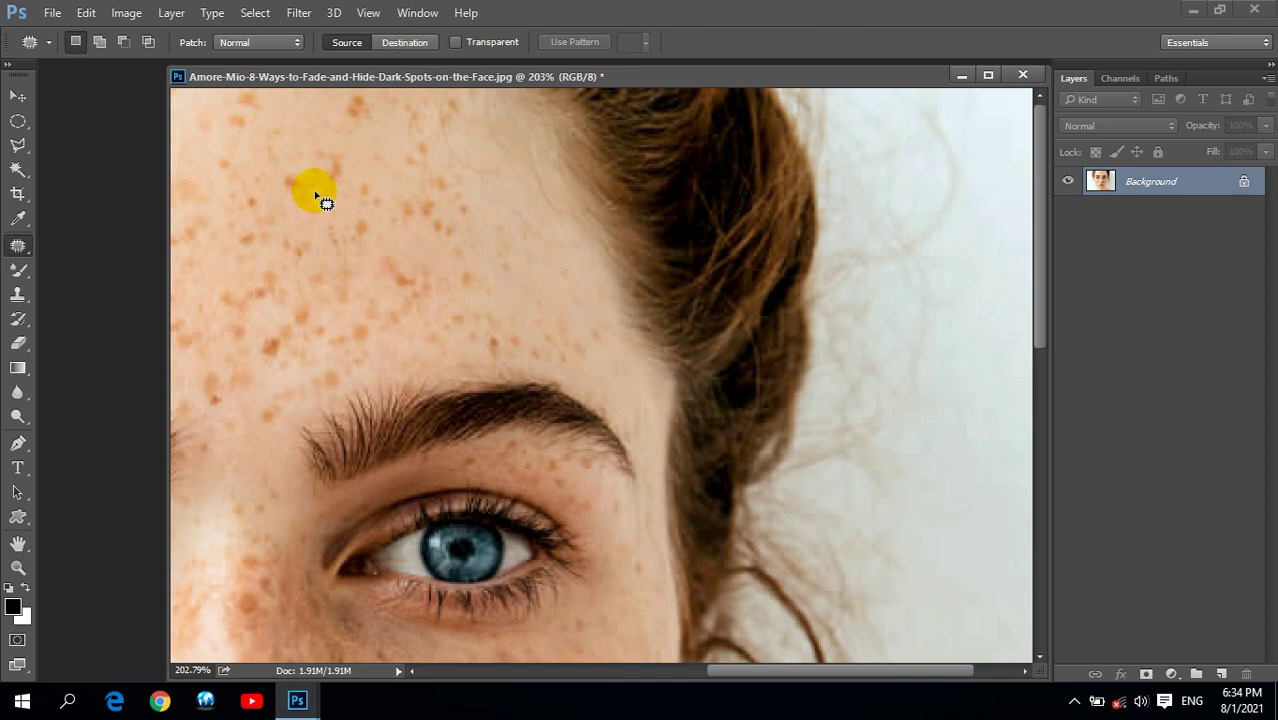
left_click(18, 294)
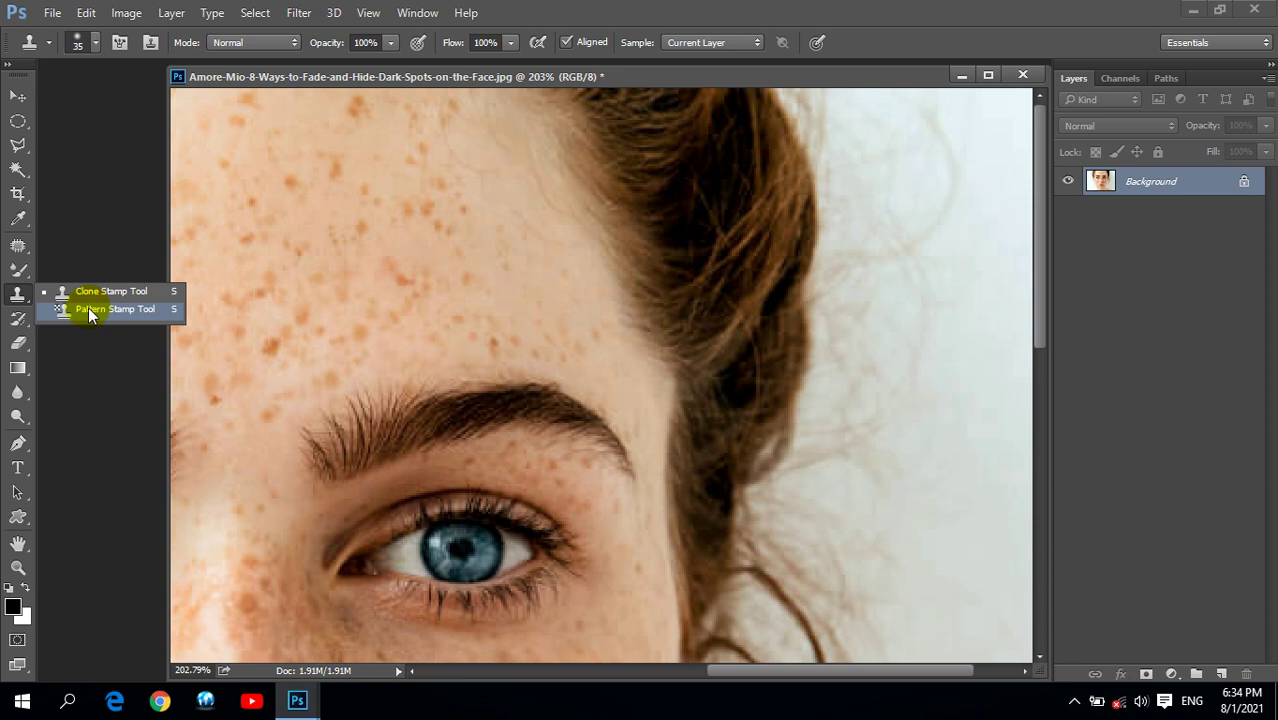
left_click(1012, 76)
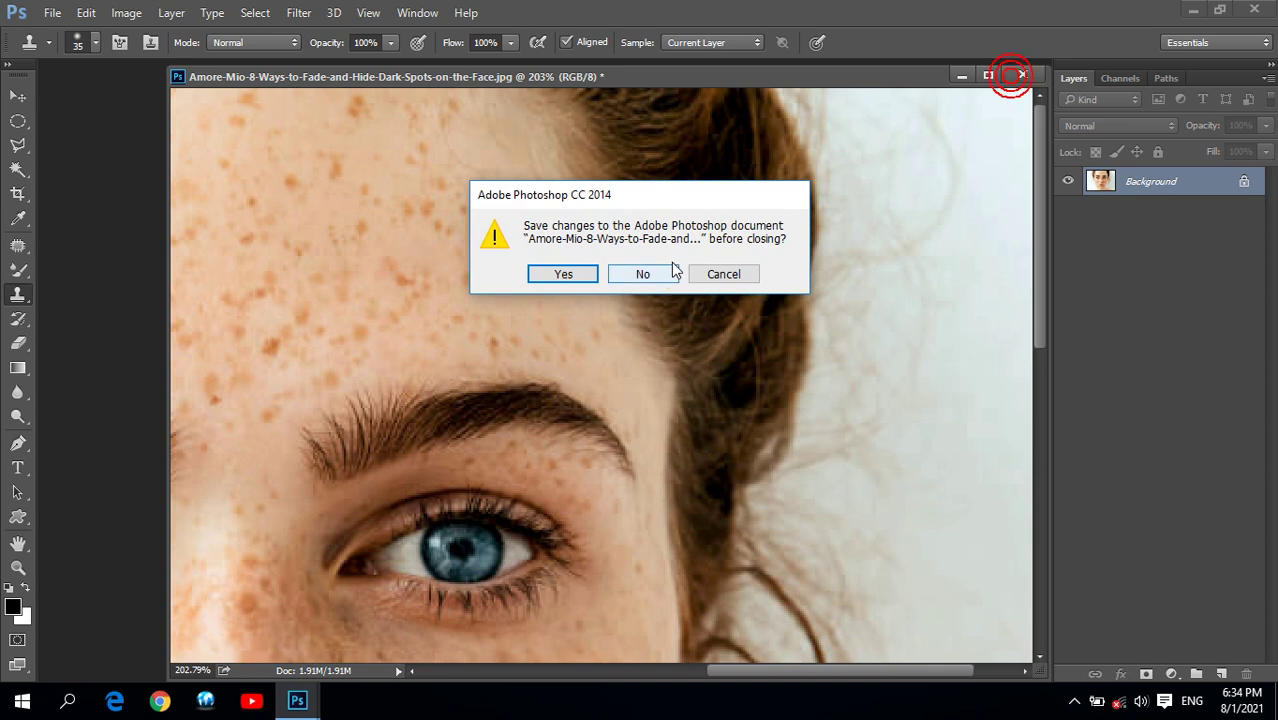
Close the photo unsaved and create a new 800 x 600 document from the Web preset
left_click(642, 274)
left_click(52, 12)
left_click(68, 33)
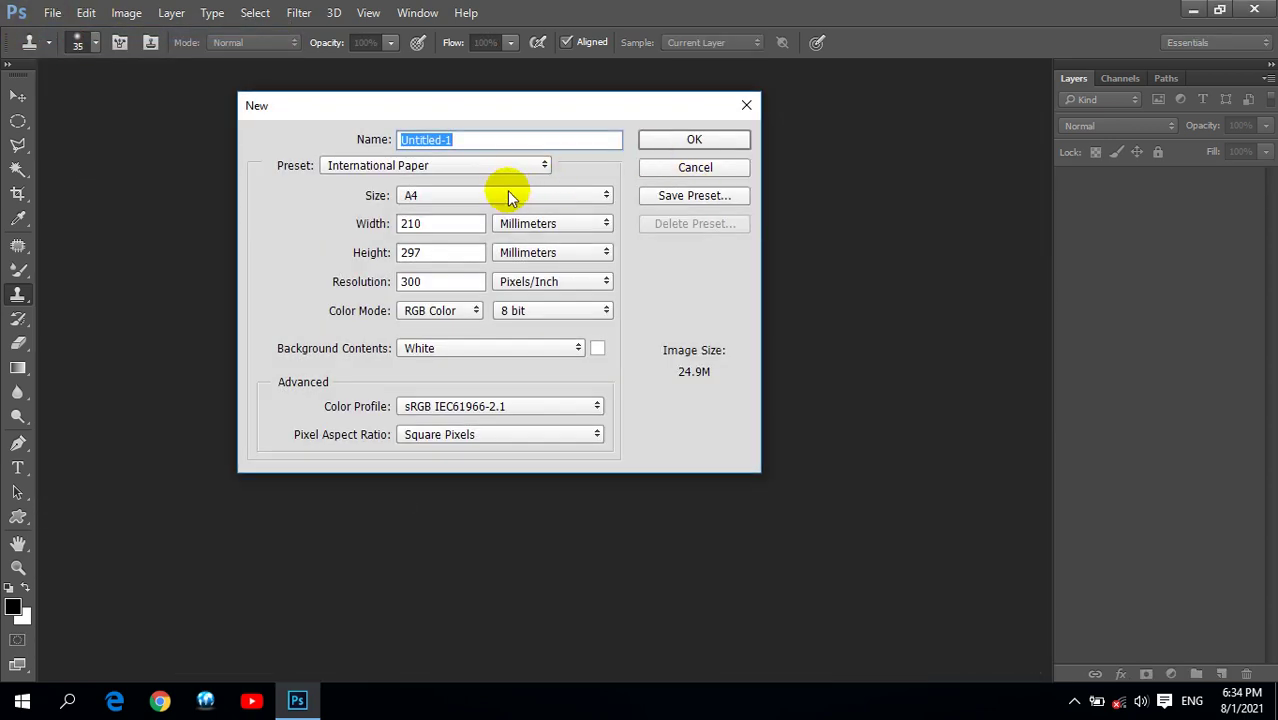
left_click(488, 165)
left_click(350, 272)
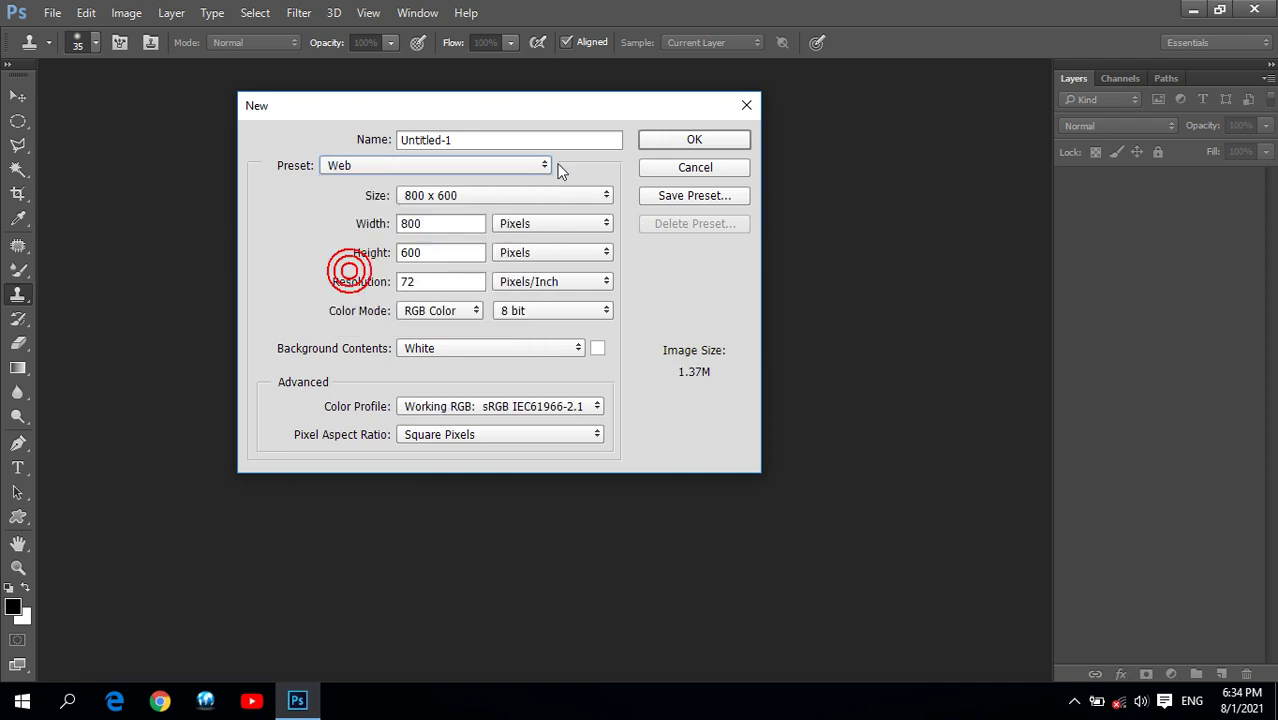
left_click(666, 141)
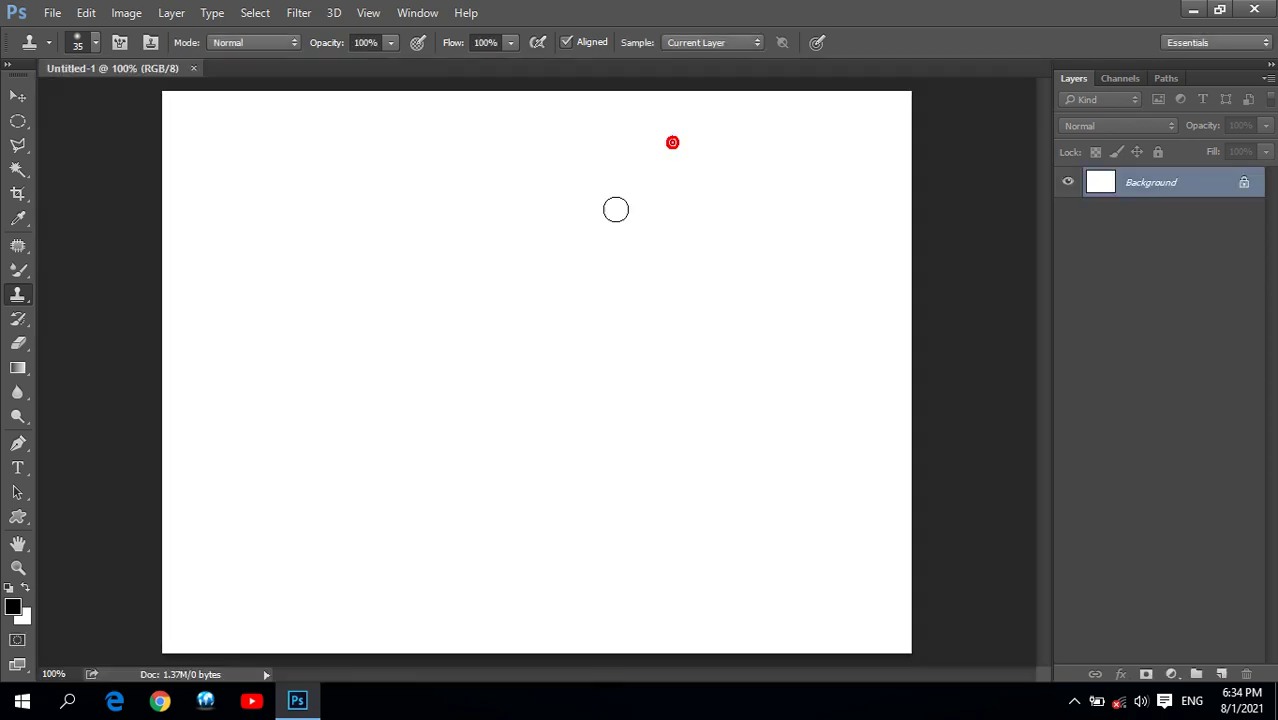
Select the Pattern Stamp Tool with the rainbow pattern
right_click(20, 297)
left_click(116, 309)
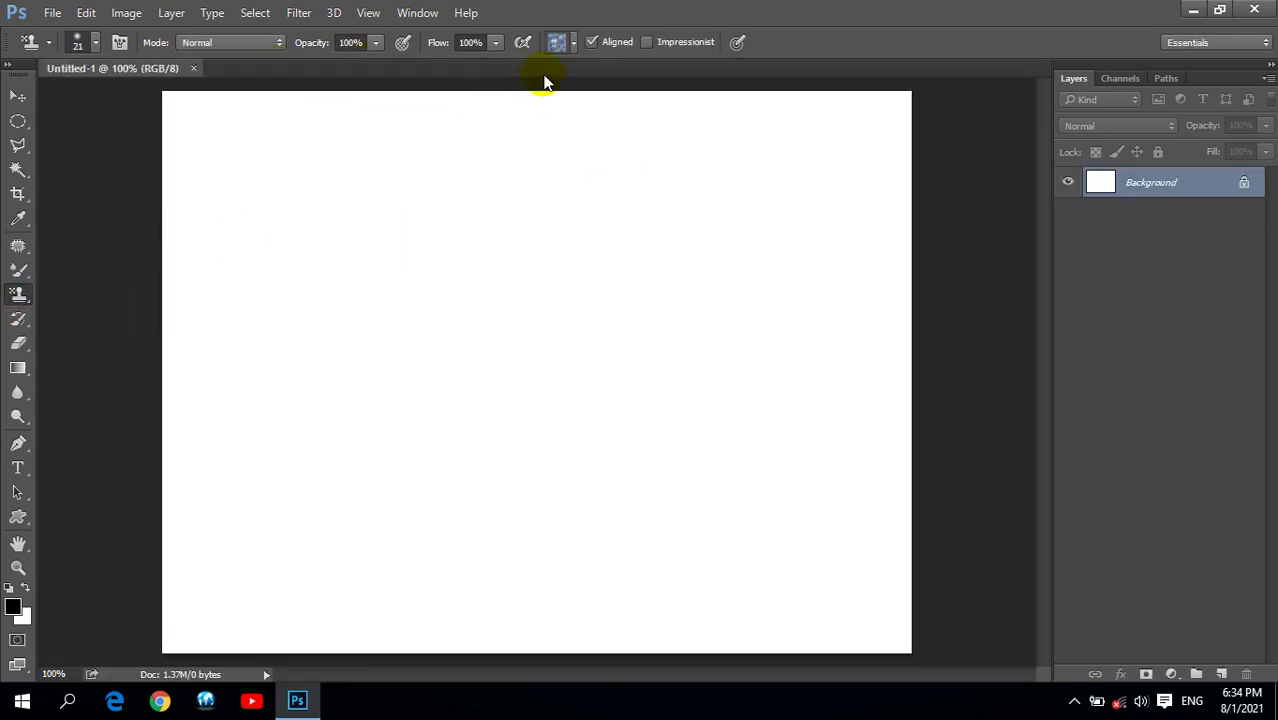
left_click(572, 45)
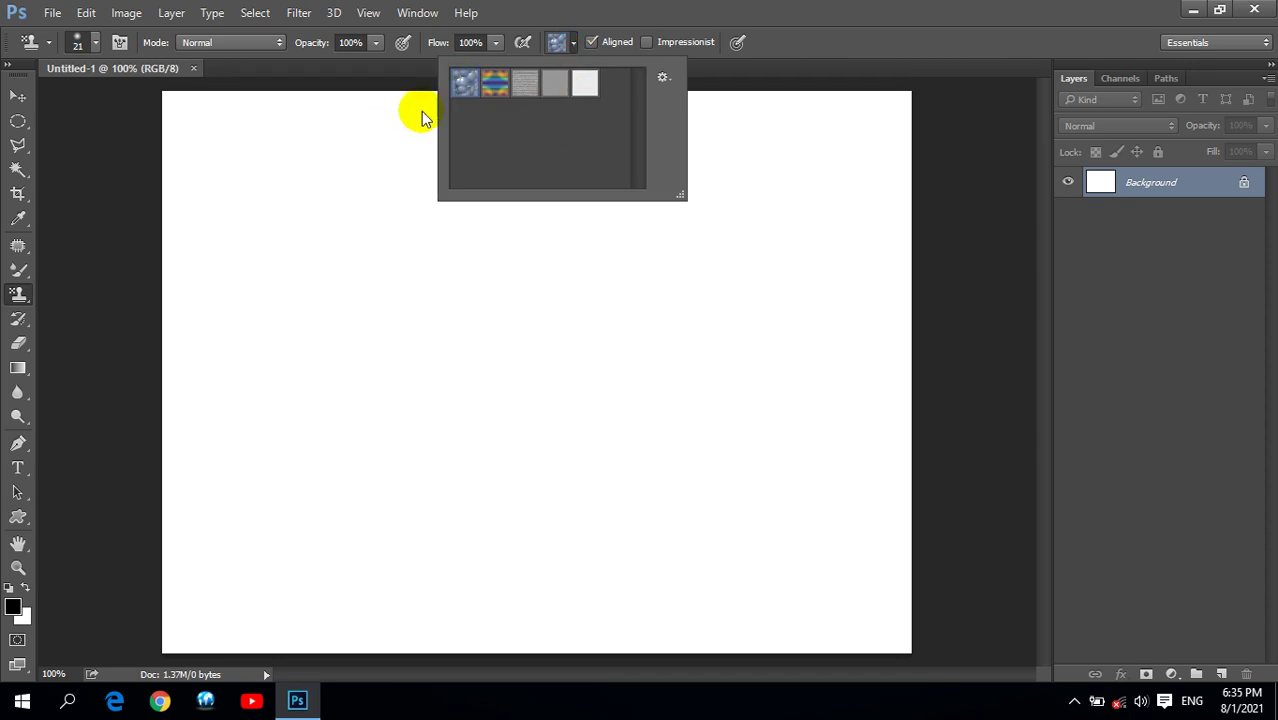
double_click(495, 83)
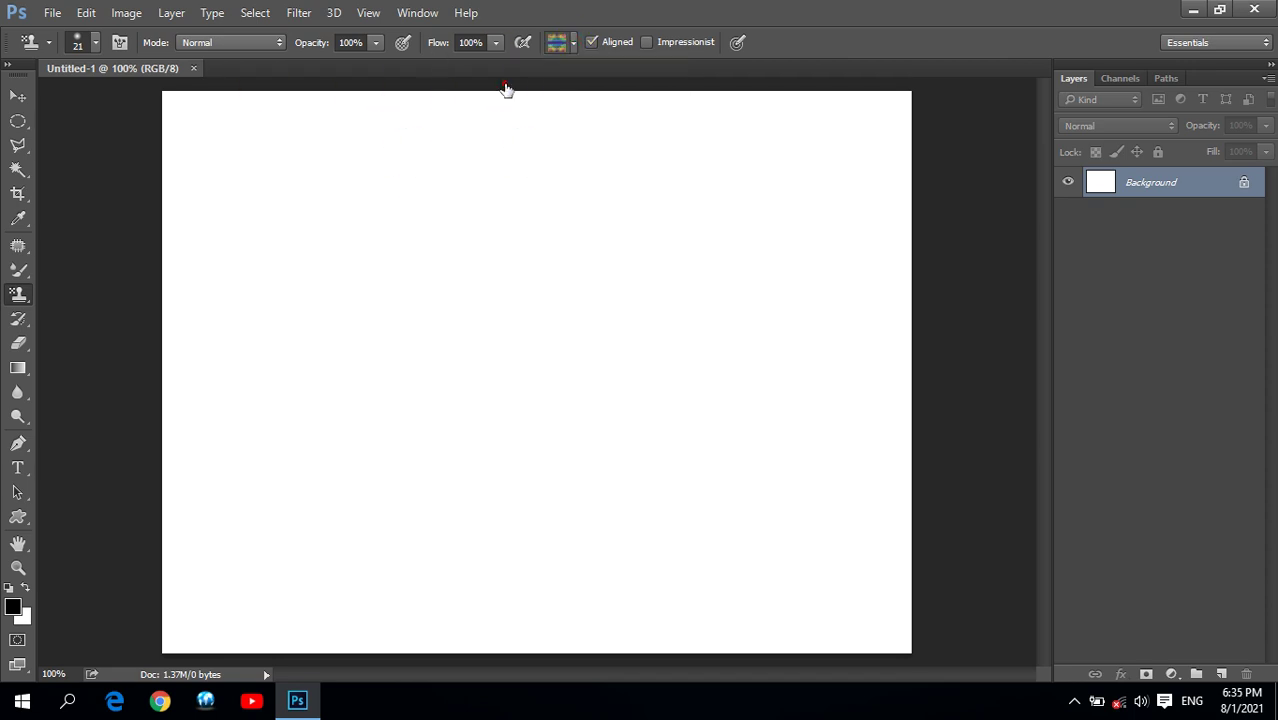
Paint trial rainbow pattern strokes at brush size 70, then undo them back to white
key("bracketright")
key("bracketright")
key("bracketright")
left_click_drag(176, 101, 856, 100)
left_click_drag(257, 157, 844, 163)
mouse_move(180, 205)
left_mouse_down()
mouse_move(685, 194)
mouse_move(656, 129)
mouse_move(890, 134)
mouse_move(593, 243)
mouse_move(422, 280)
mouse_move(336, 408)
mouse_move(576, 334)
mouse_move(399, 519)
mouse_move(157, 534)
mouse_move(228, 582)
mouse_move(388, 610)
mouse_move(391, 622)
mouse_move(668, 559)
mouse_move(884, 599)
mouse_move(622, 533)
mouse_move(893, 251)
mouse_move(628, 342)
mouse_move(847, 606)
mouse_move(608, 628)
mouse_move(191, 480)
mouse_move(748, 347)
left_mouse_up()
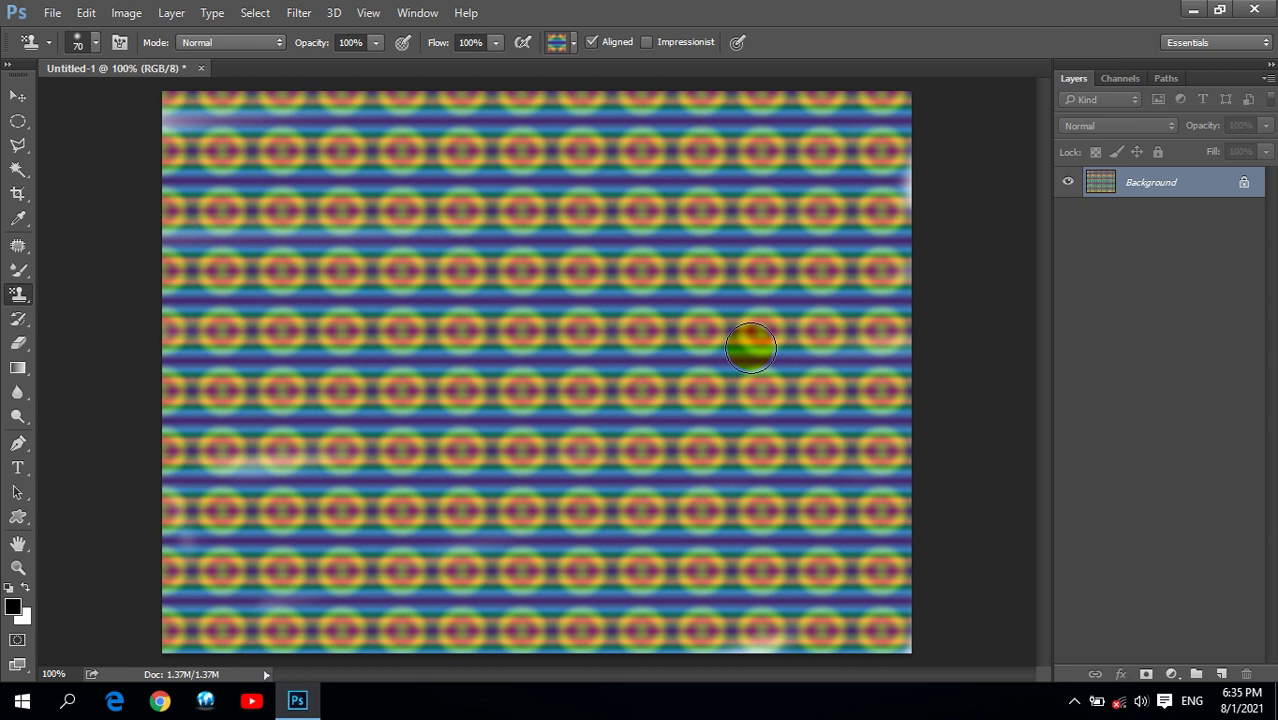
key("ctrl+alt+z")
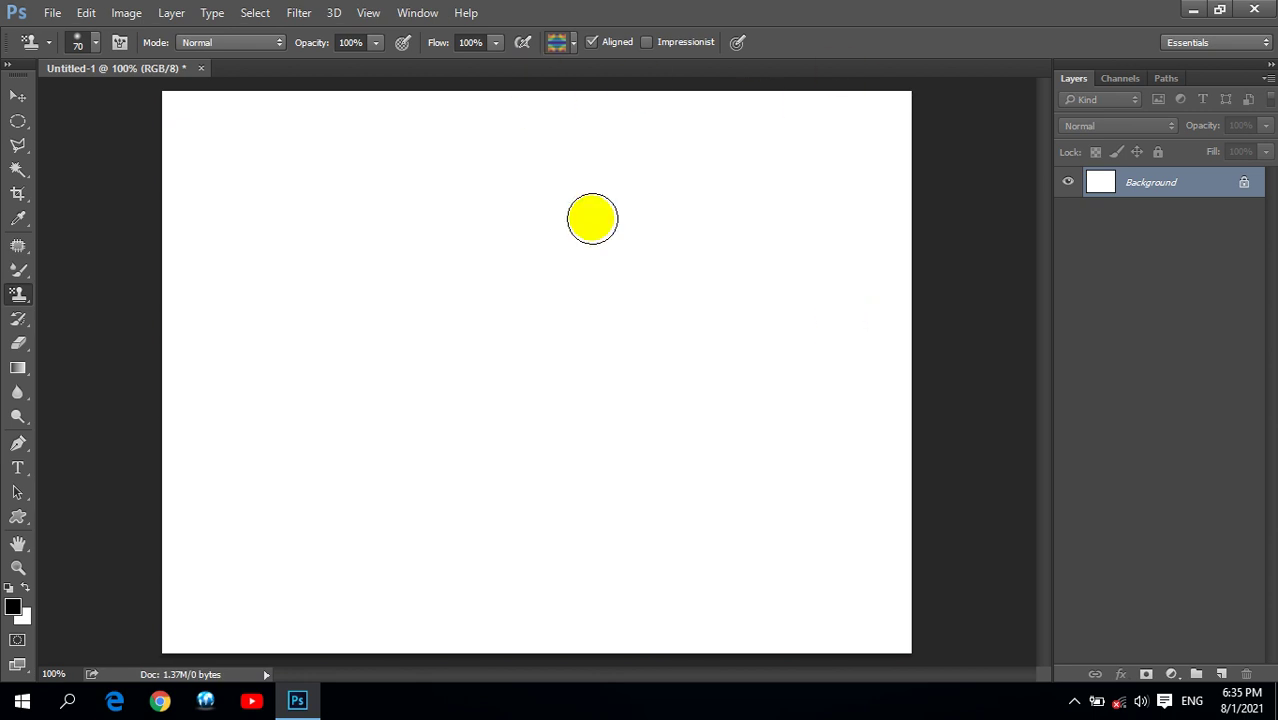
Load the Artist Surfaces, Artists Brushes Canvas, then Color Paper pattern sets, replacing current patterns
left_click(573, 43)
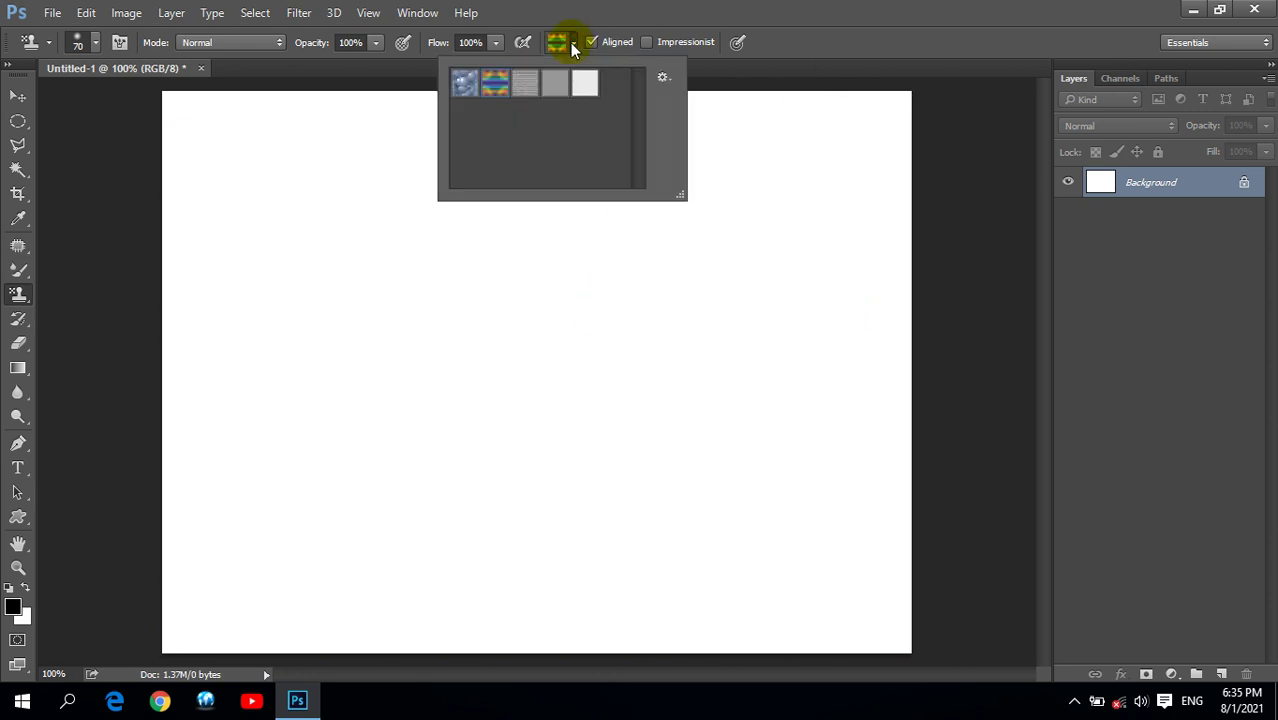
left_click(662, 78)
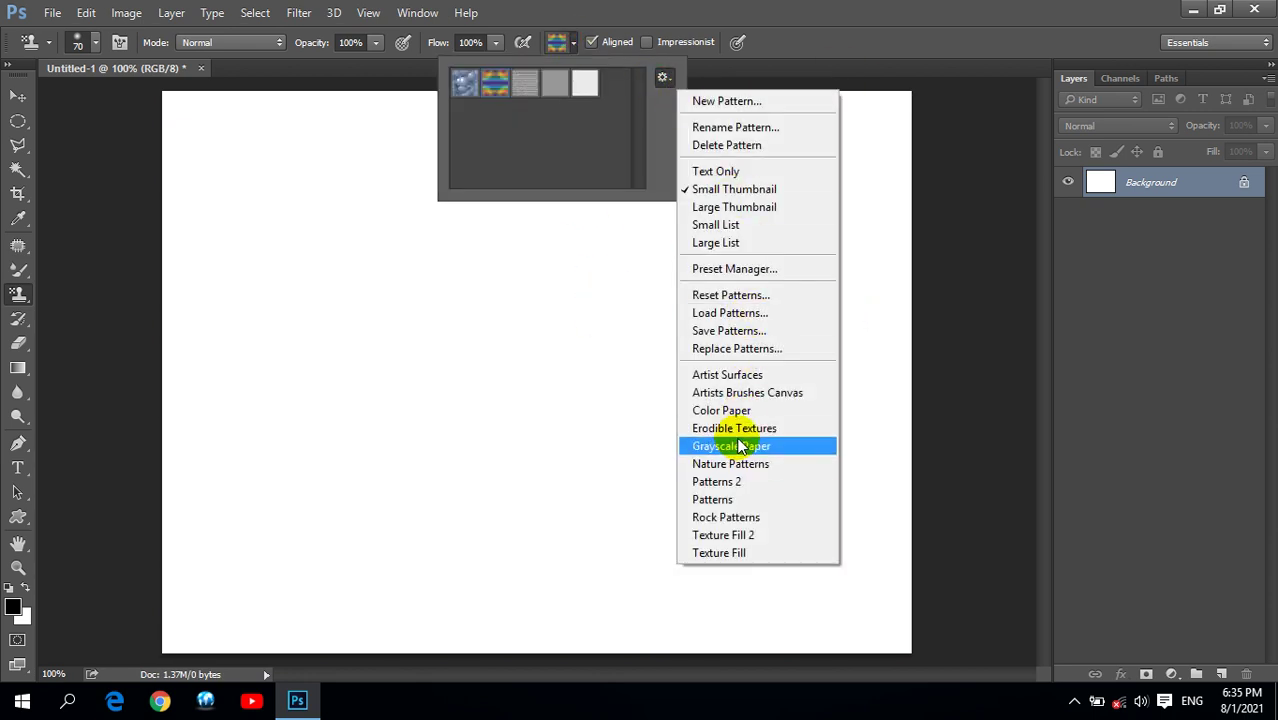
left_click(758, 375)
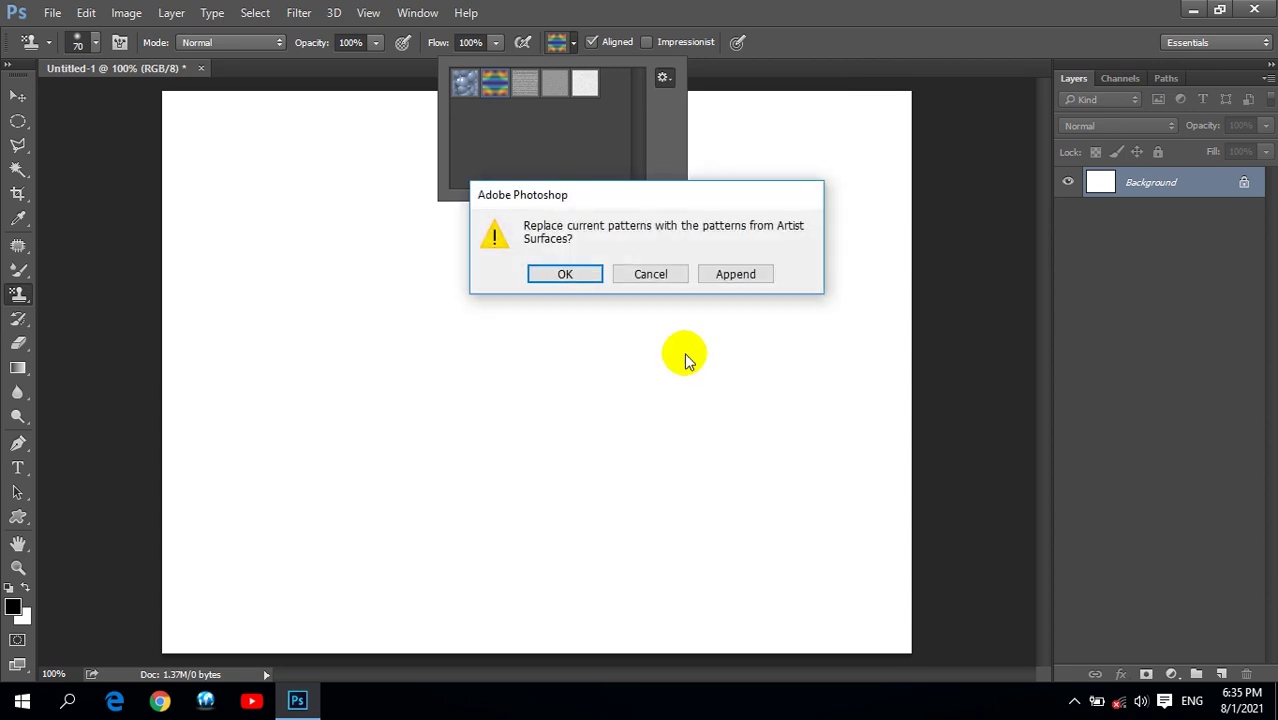
left_click(565, 278)
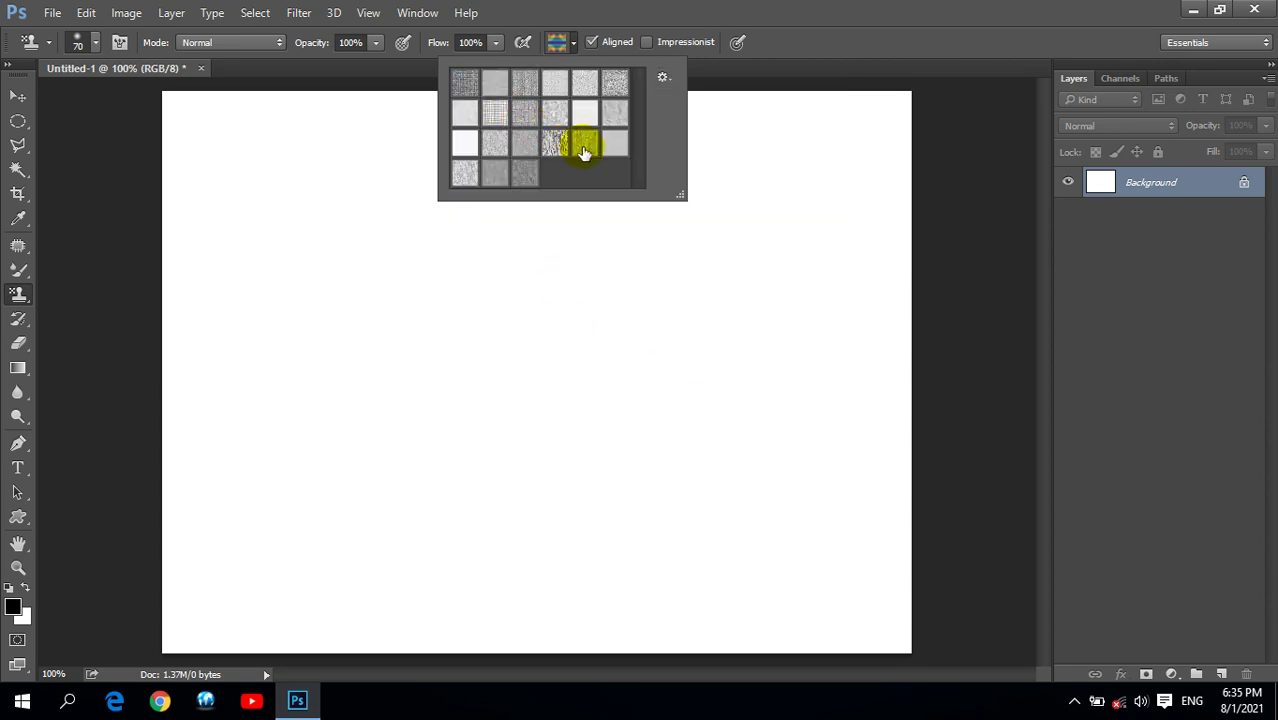
left_click(662, 78)
left_click(733, 393)
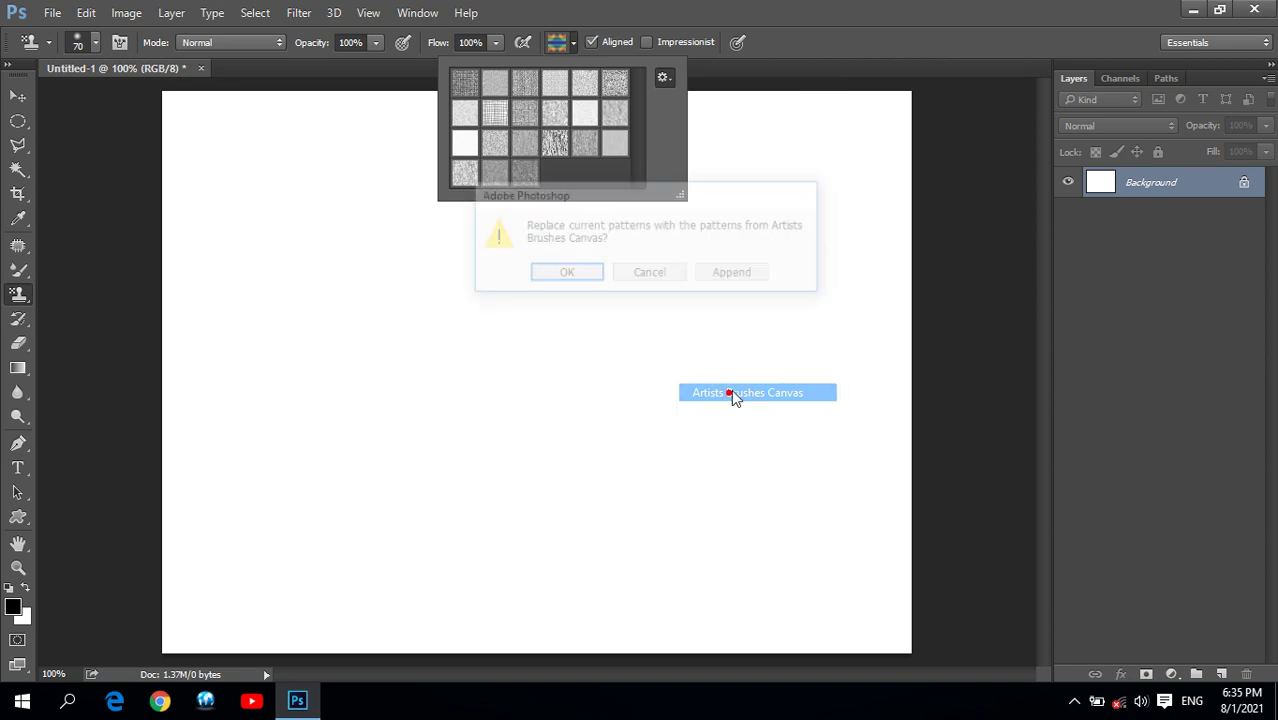
left_click(603, 276)
left_click(664, 78)
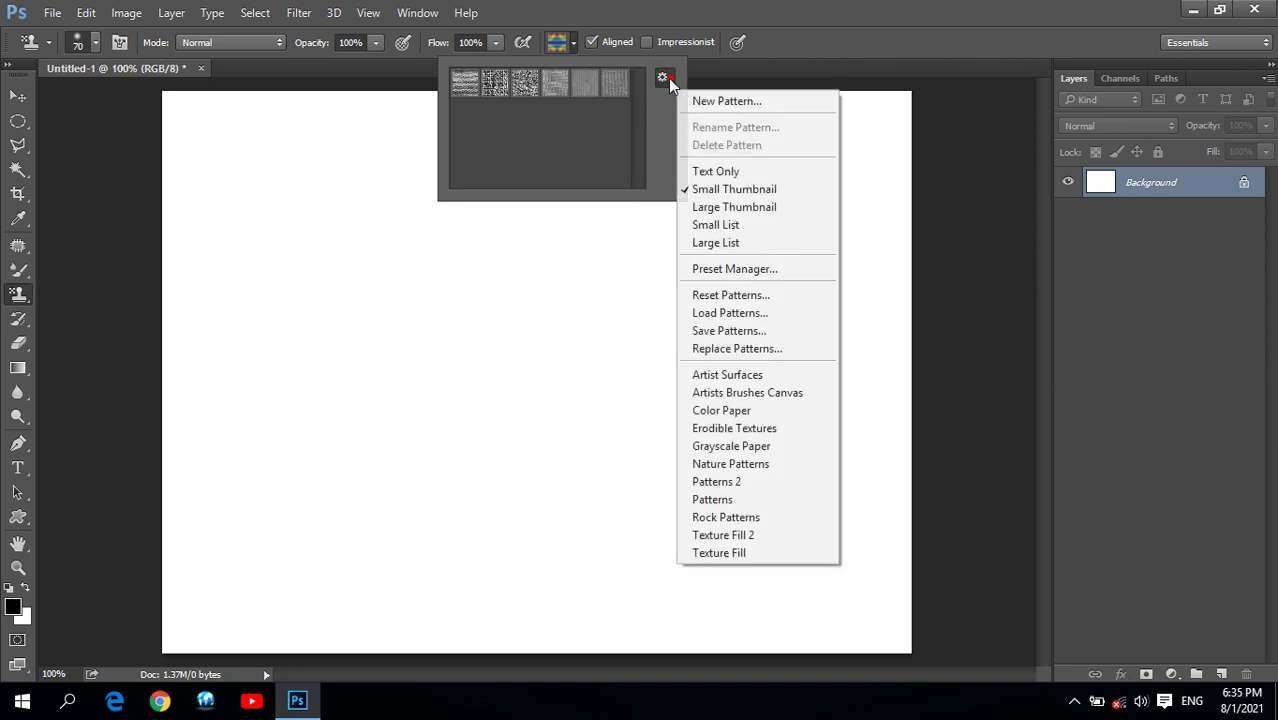
left_click(720, 410)
left_click(570, 278)
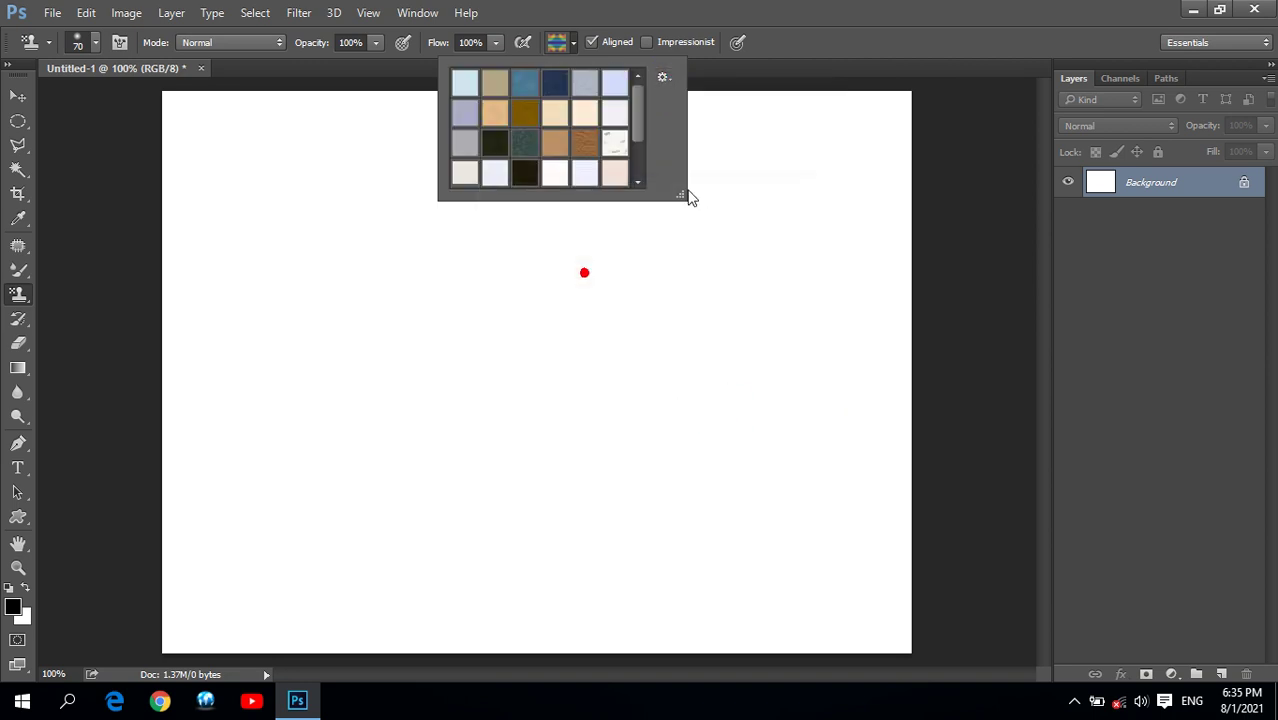
Pick a pale Color Paper texture and paint it across the whole canvas
scroll(641, 108, "down", 3)
scroll(650, 116, "up", 3)
double_click(613, 148)
left_click_drag(240, 268, 470, 320)
mouse_move(428, 376)
left_mouse_down()
mouse_move(408, 461)
mouse_move(779, 246)
mouse_move(859, 389)
mouse_move(859, 80)
mouse_move(421, 348)
mouse_move(228, 234)
mouse_move(194, 605)
mouse_move(880, 605)
left_mouse_up()
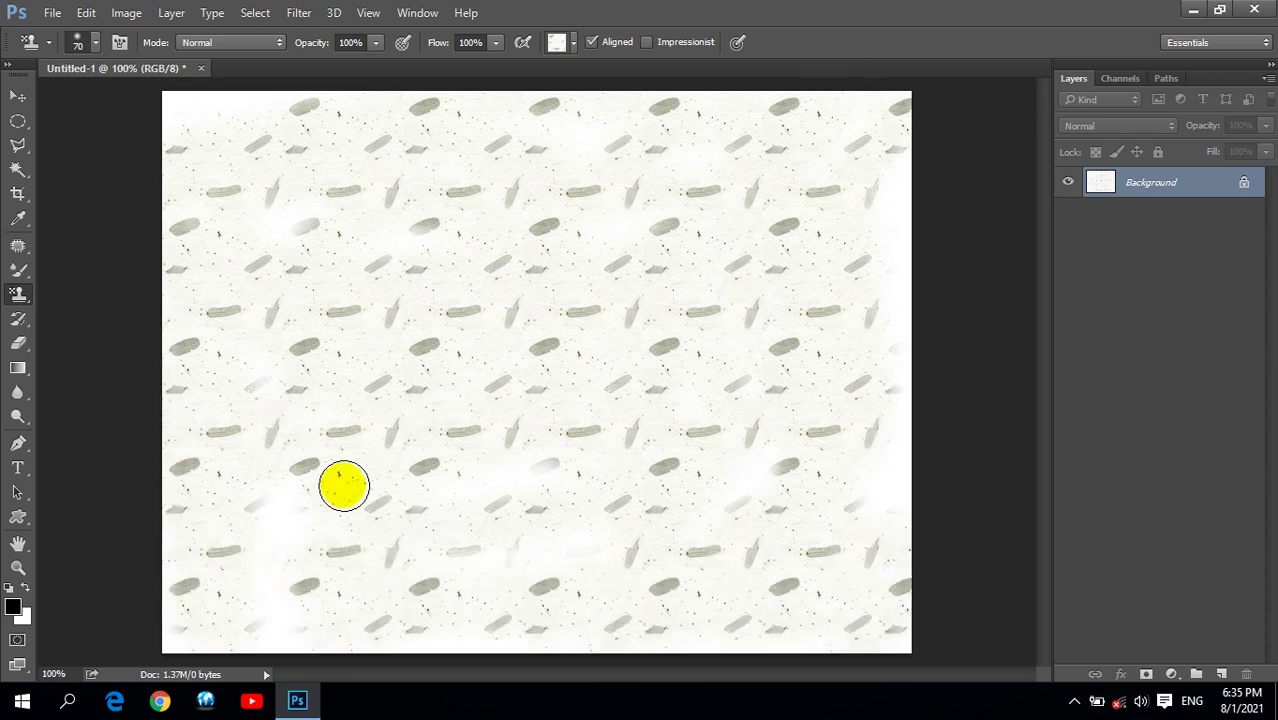
Close the textured canvas without saving and create a custom 50 x 50 pixel document
left_click(201, 69)
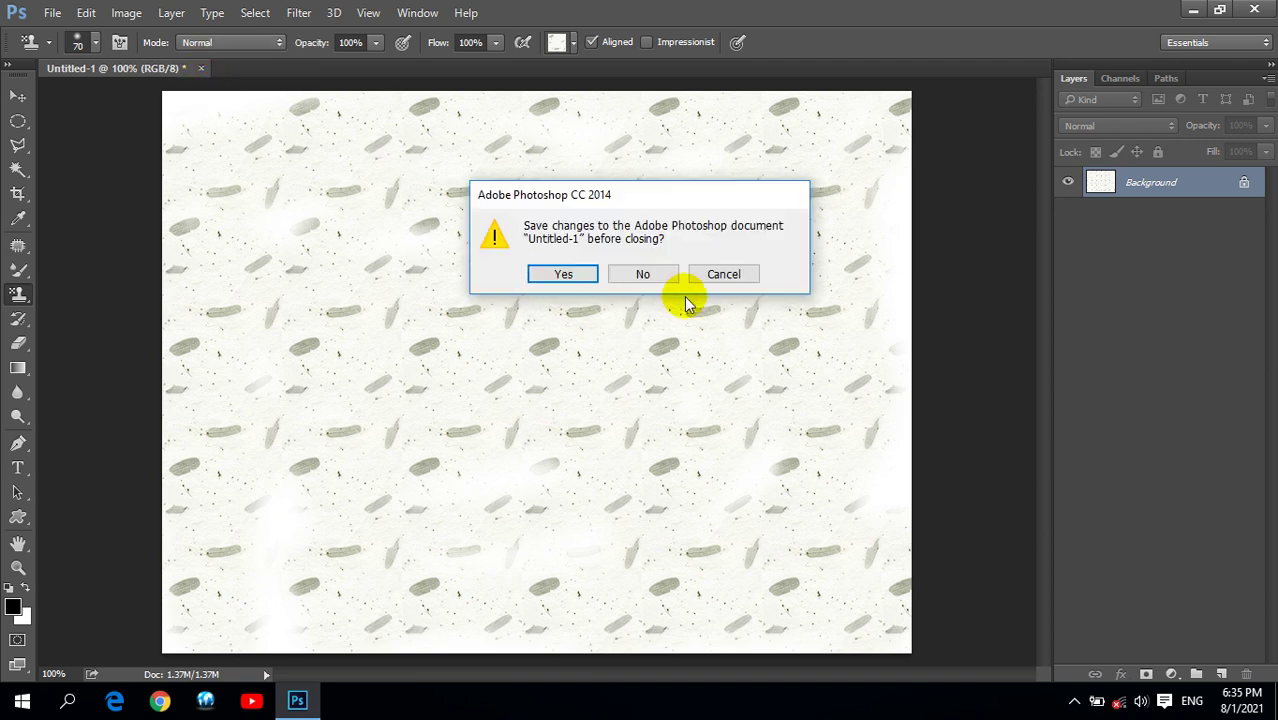
left_click(645, 276)
left_click(52, 12)
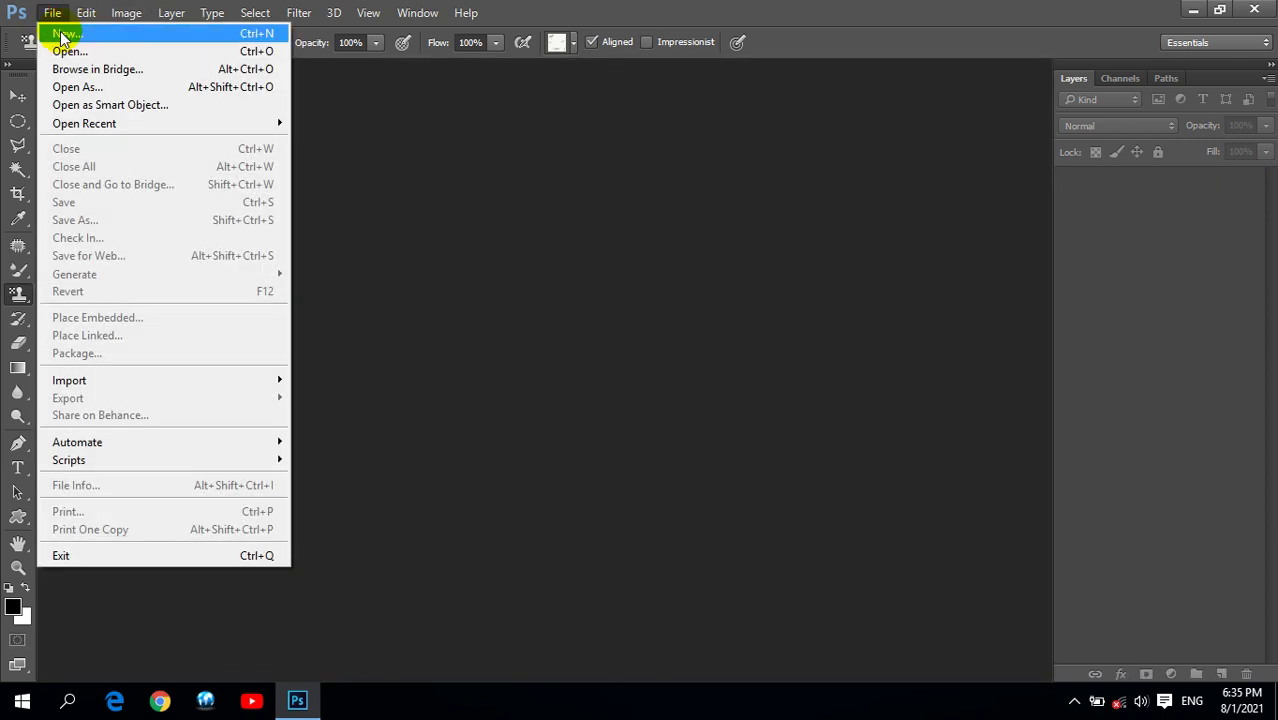
left_click(55, 33)
left_click(485, 165)
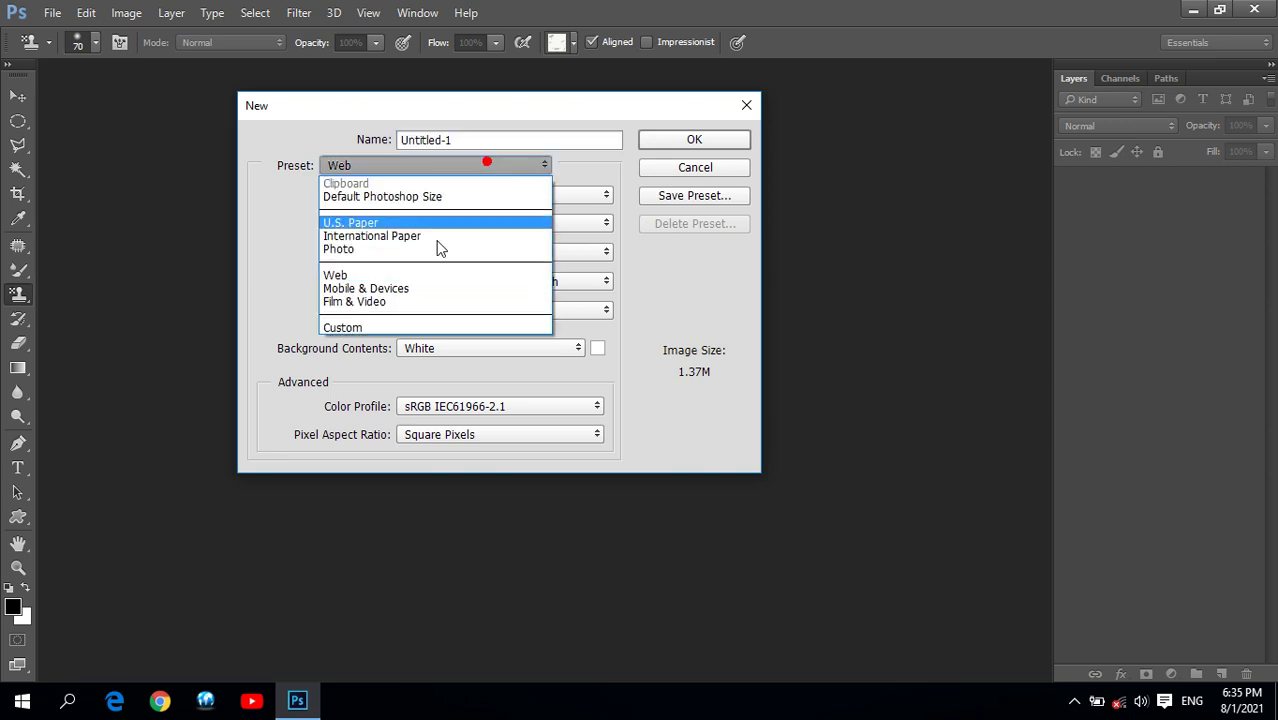
left_click(344, 330)
double_click(466, 226)
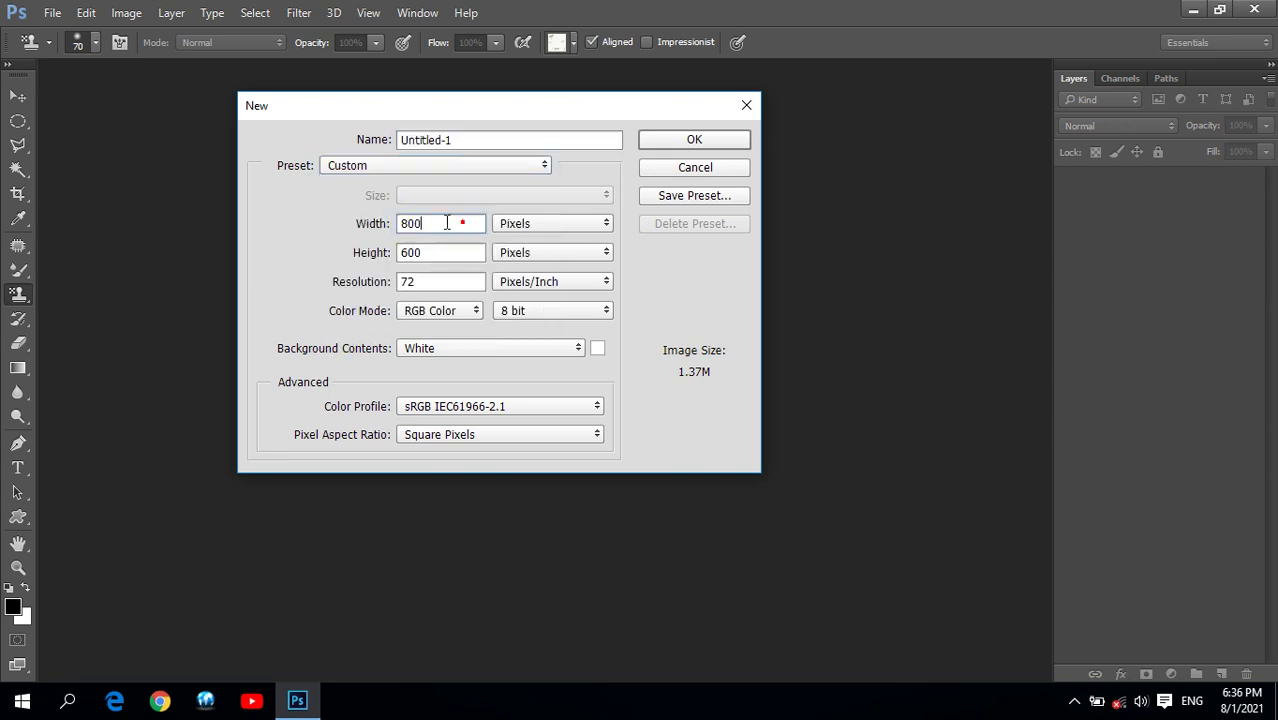
type("50")
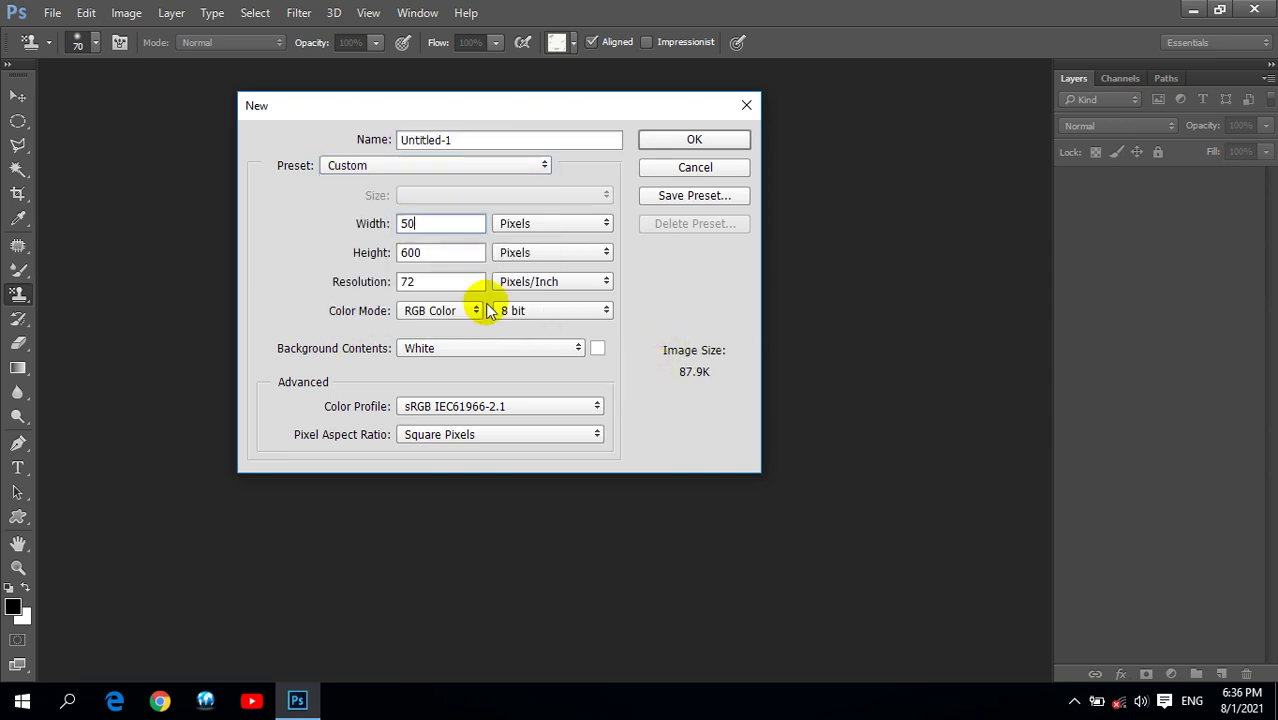
double_click(458, 254)
type("50")
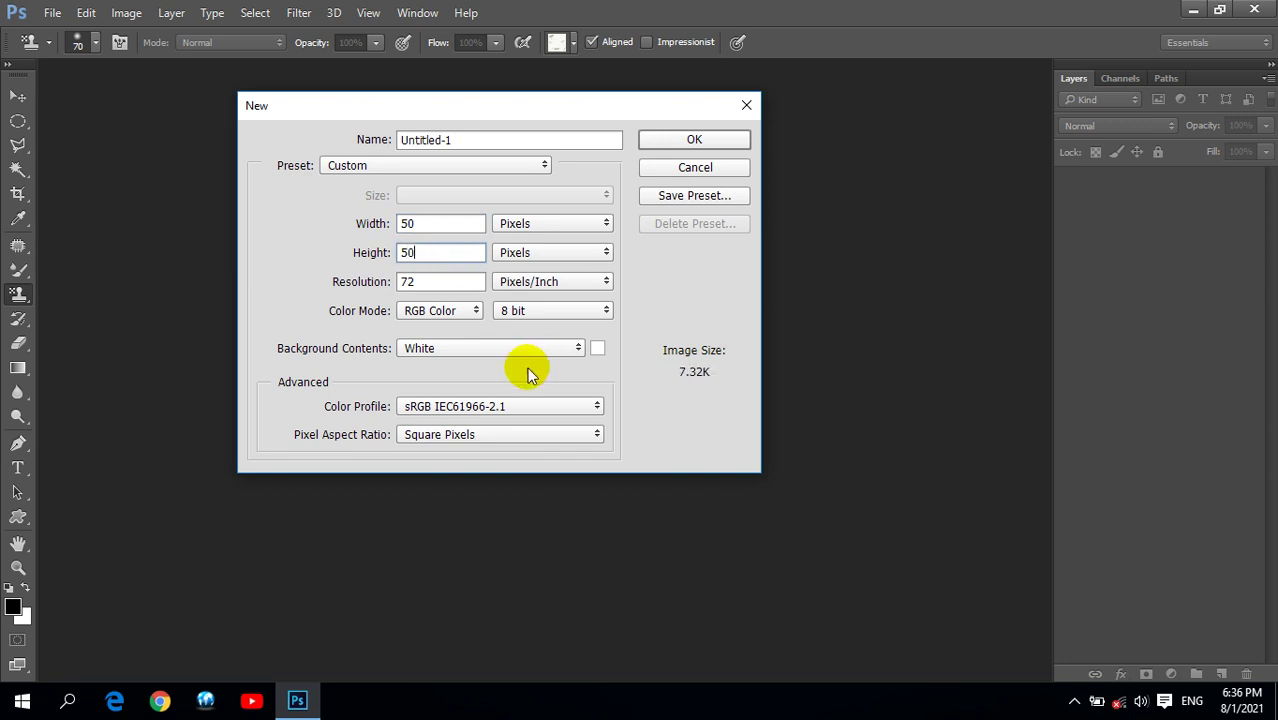
left_click(678, 136)
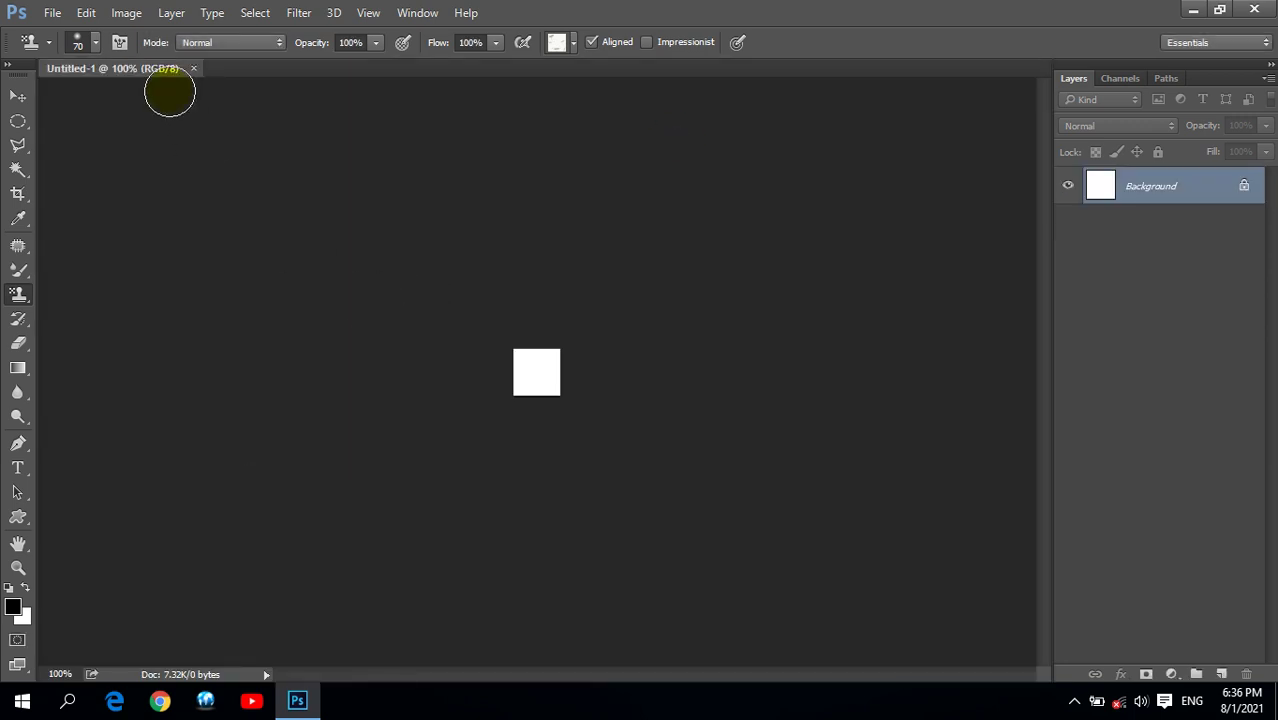
Float the document, zoom it to fit the screen, and start a light grey (b0b0b0) text layer
left_click_drag(158, 69, 130, 147)
left_click(18, 568)
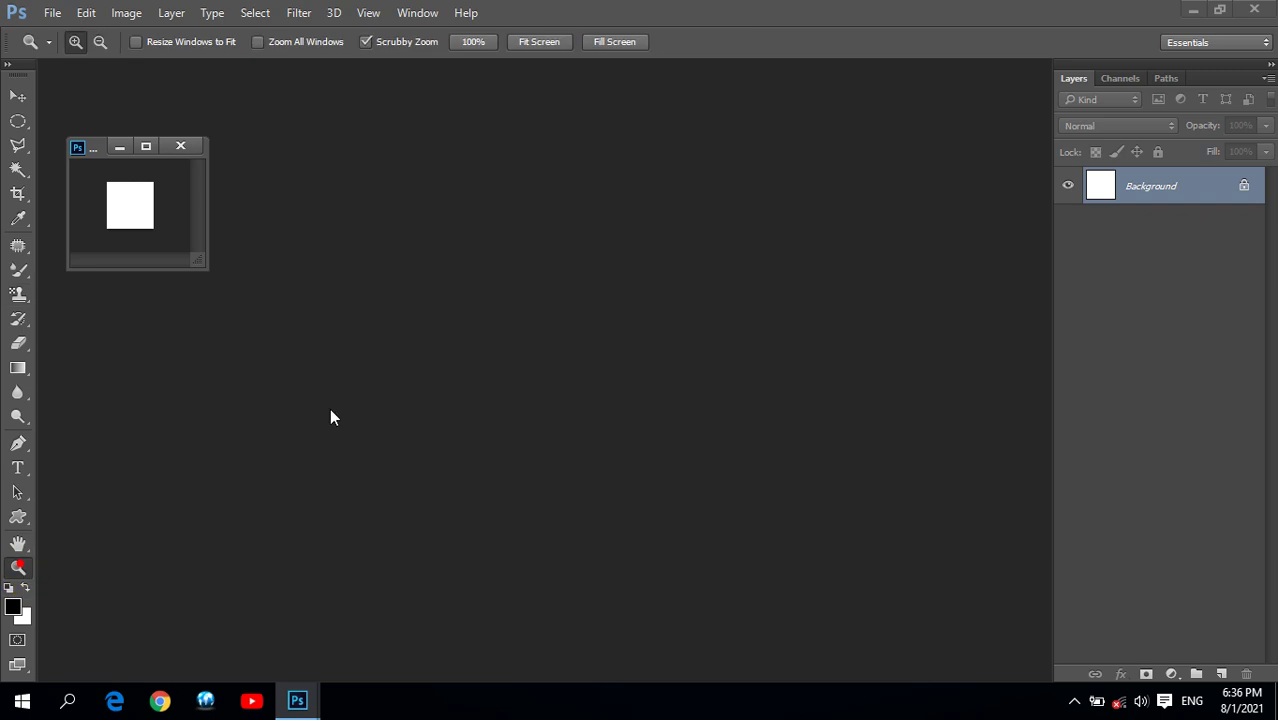
left_click(546, 50)
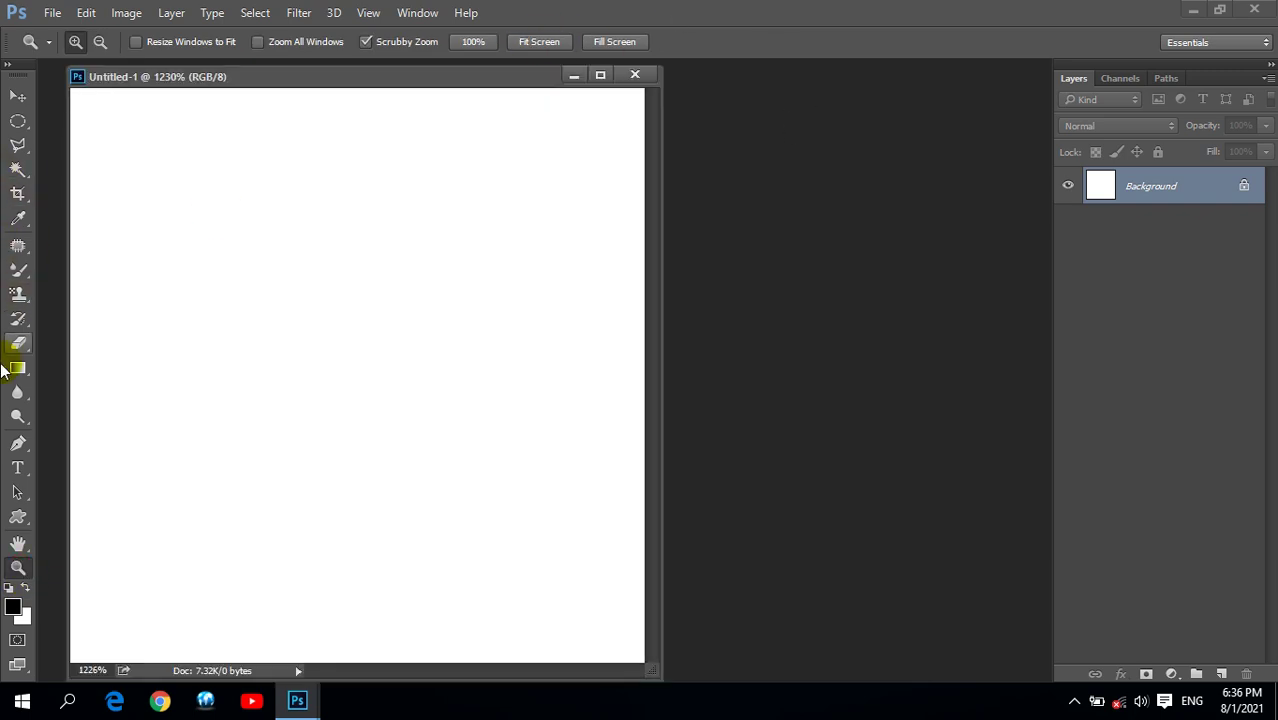
left_click(18, 467)
left_click(138, 366)
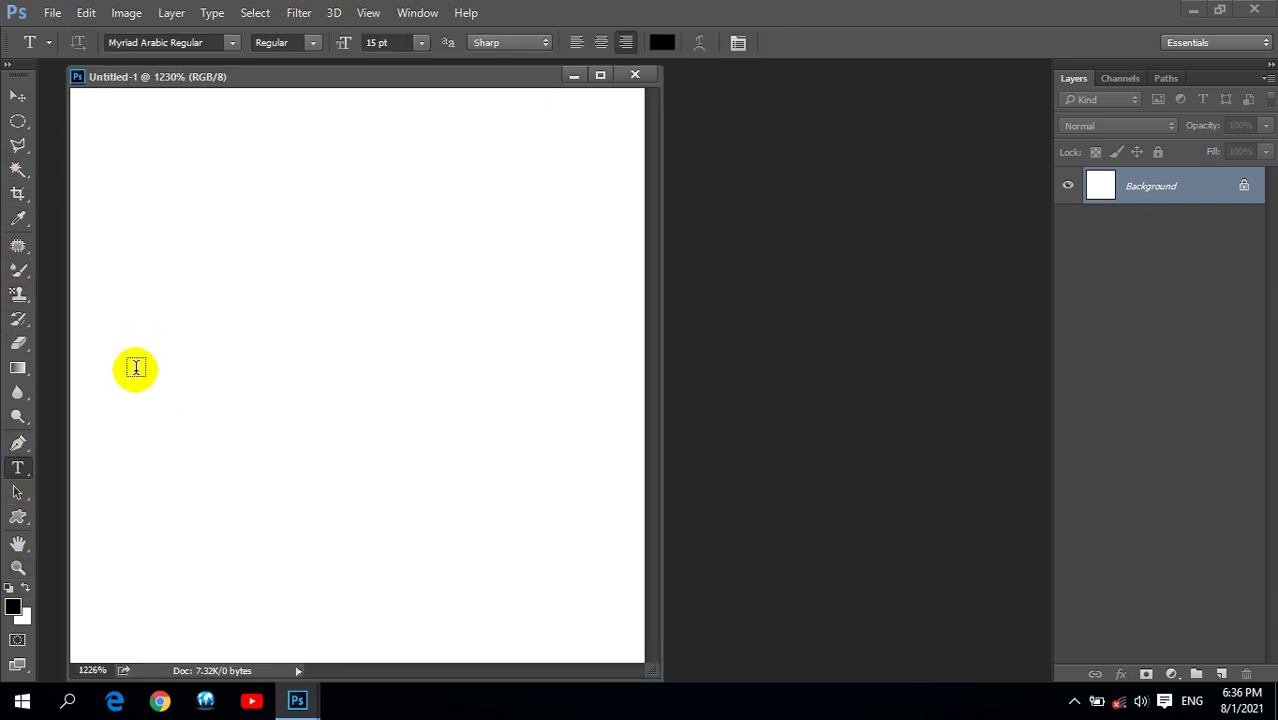
left_click(664, 43)
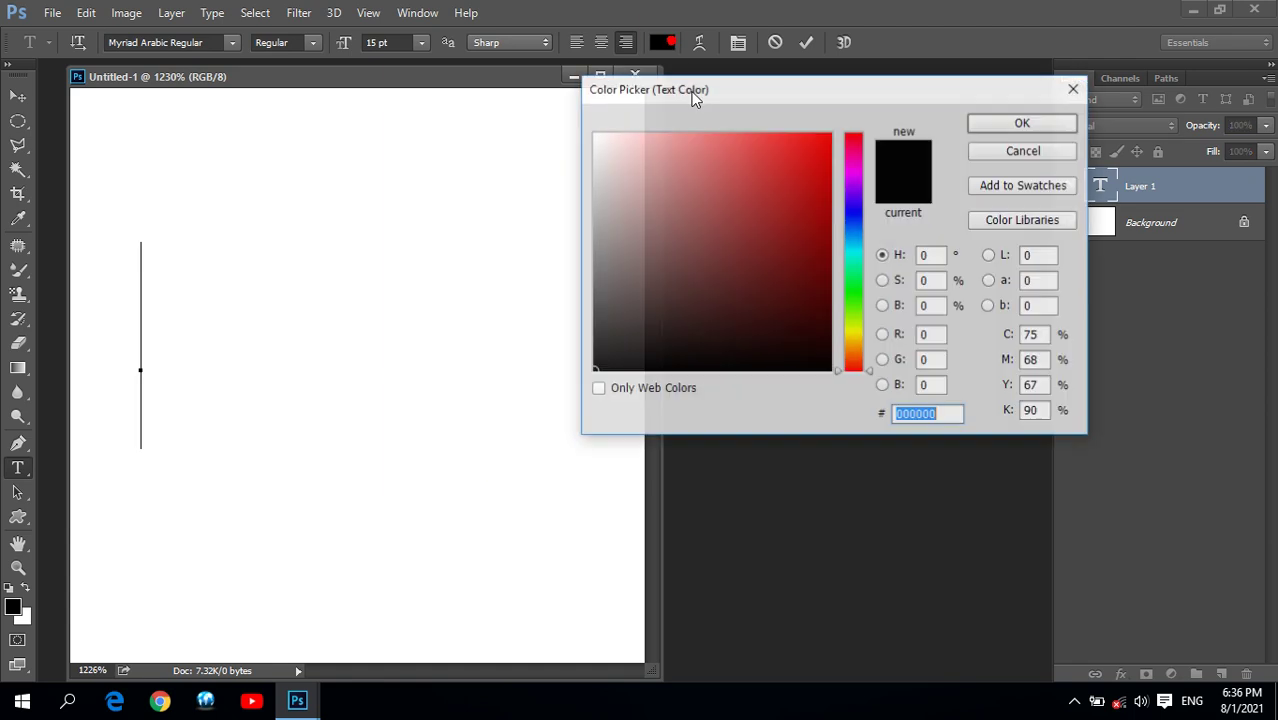
left_click_drag(594, 280, 571, 205)
left_click(971, 124)
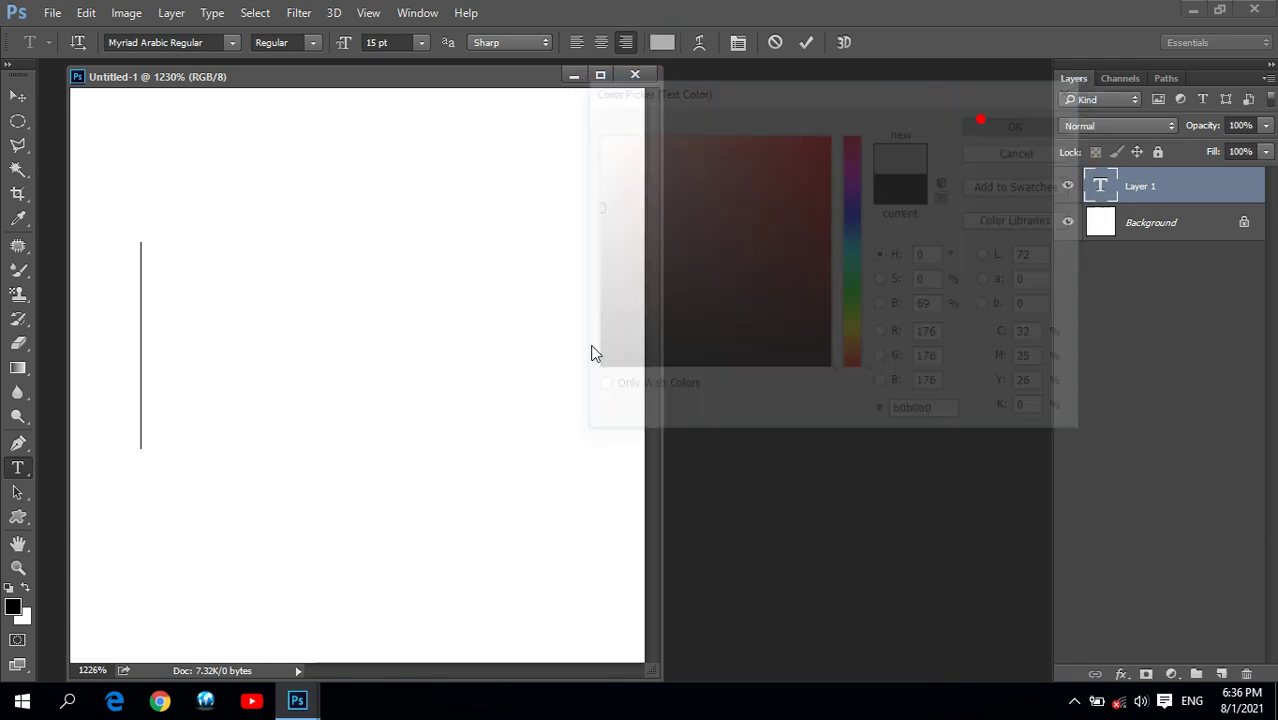
Type the word PIHE, move it toward the canvas centre, and commit it
type("a")
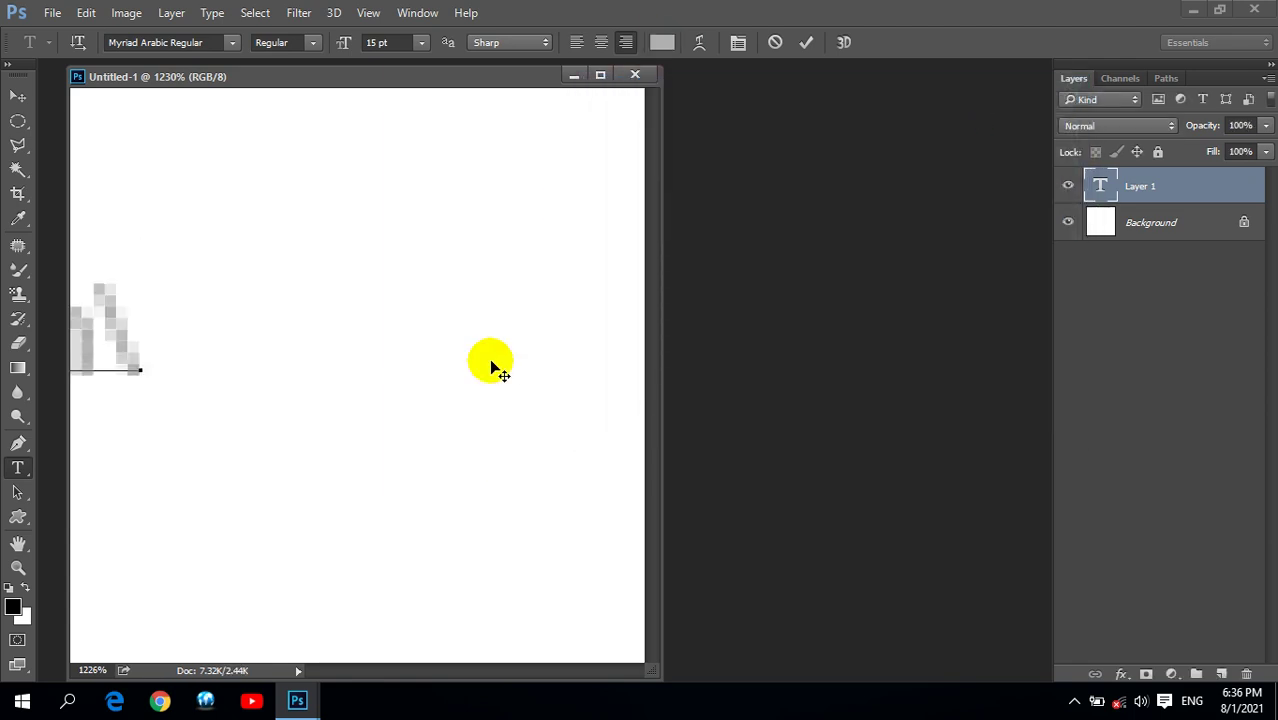
left_click(17, 96)
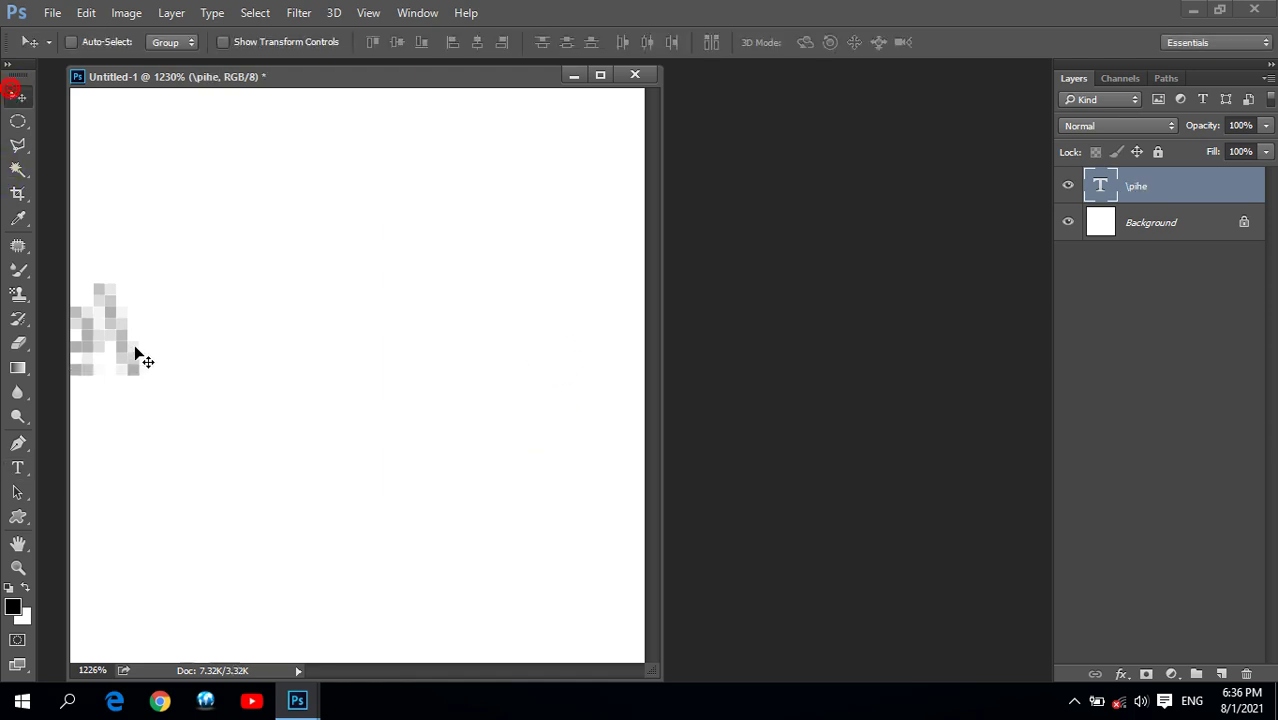
left_click_drag(134, 344, 414, 386)
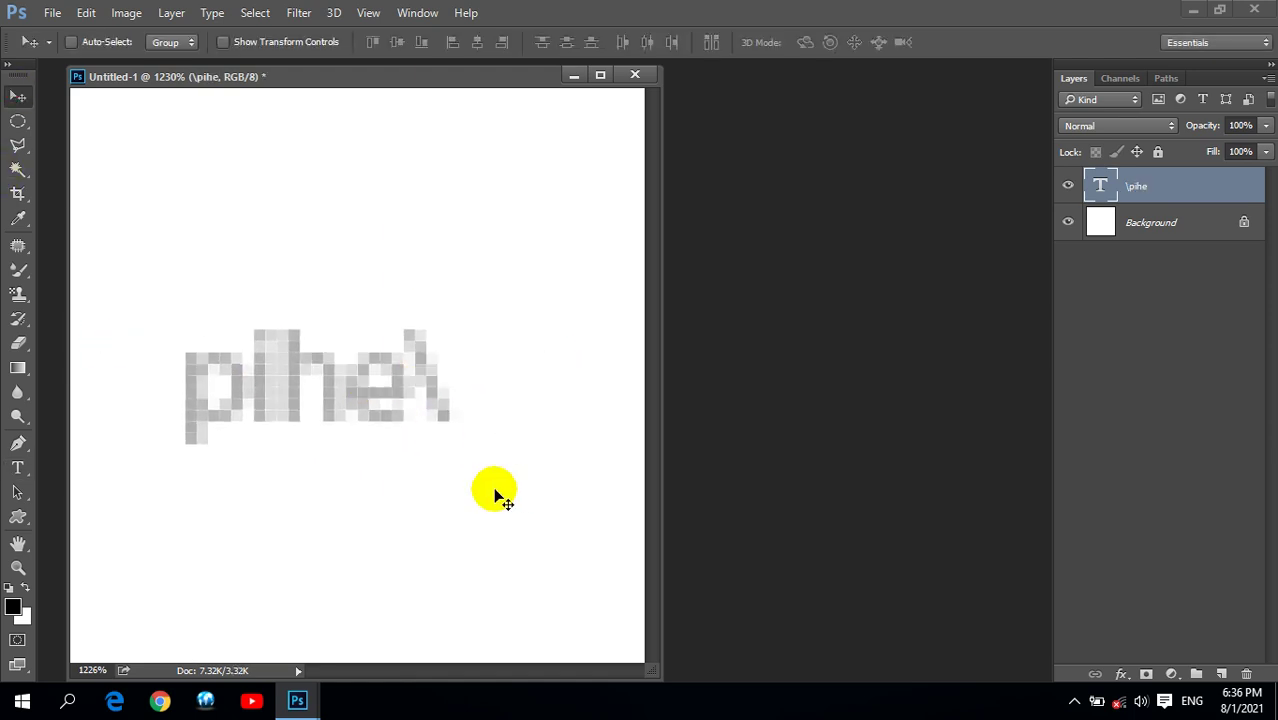
double_click(1104, 186)
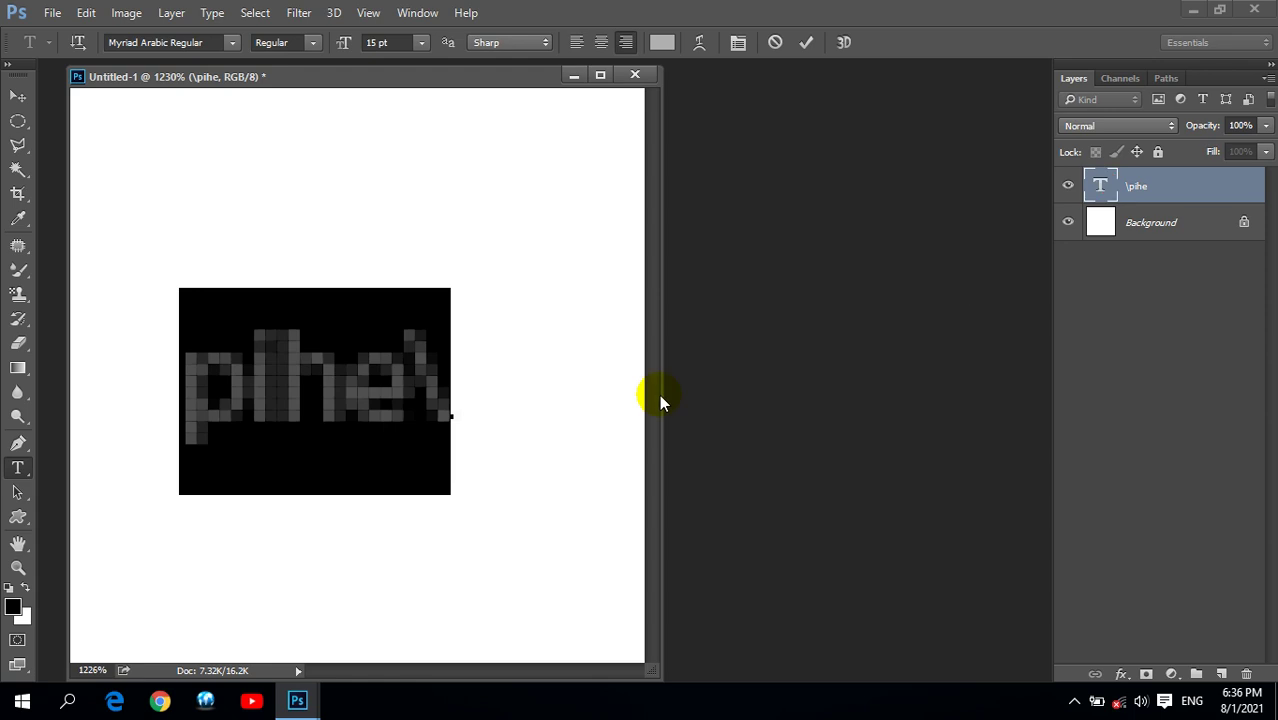
key("BackSpace")
type("p")
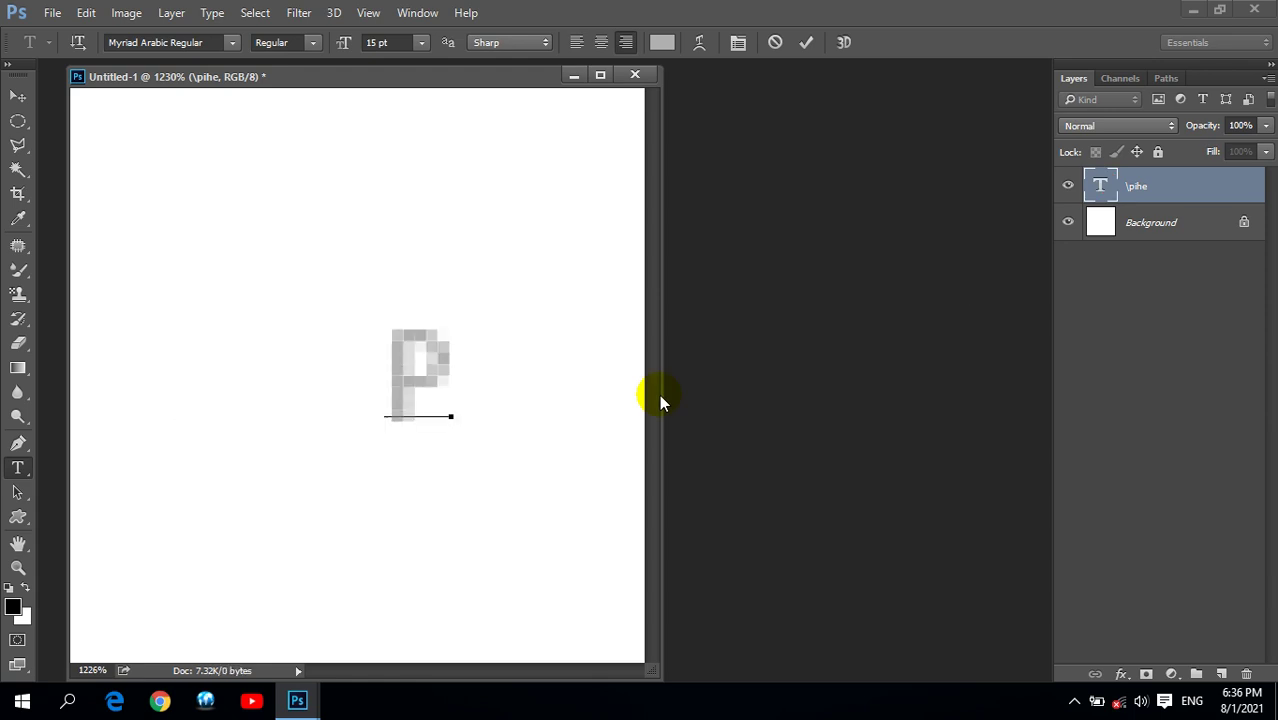
type("ihe")
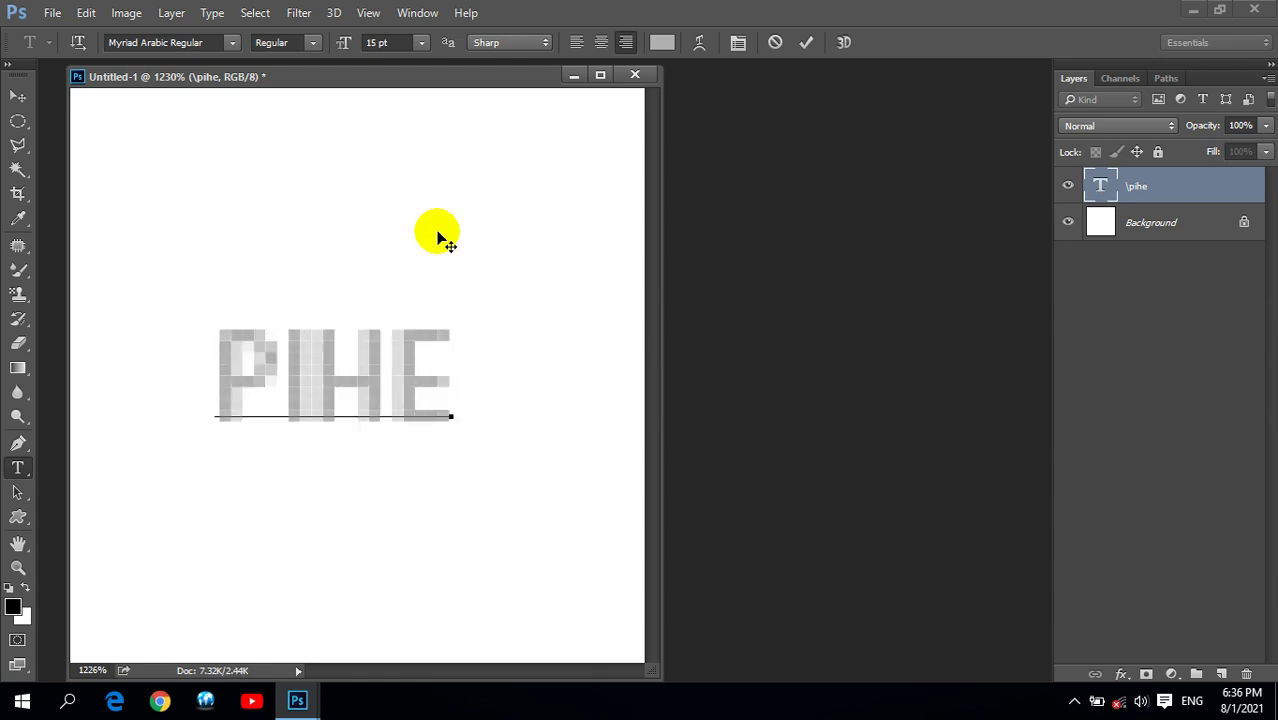
left_click(18, 96)
Rotate the PIHE text diagonally and set its layer opacity to 25%
left_click_drag(325, 380, 450, 385)
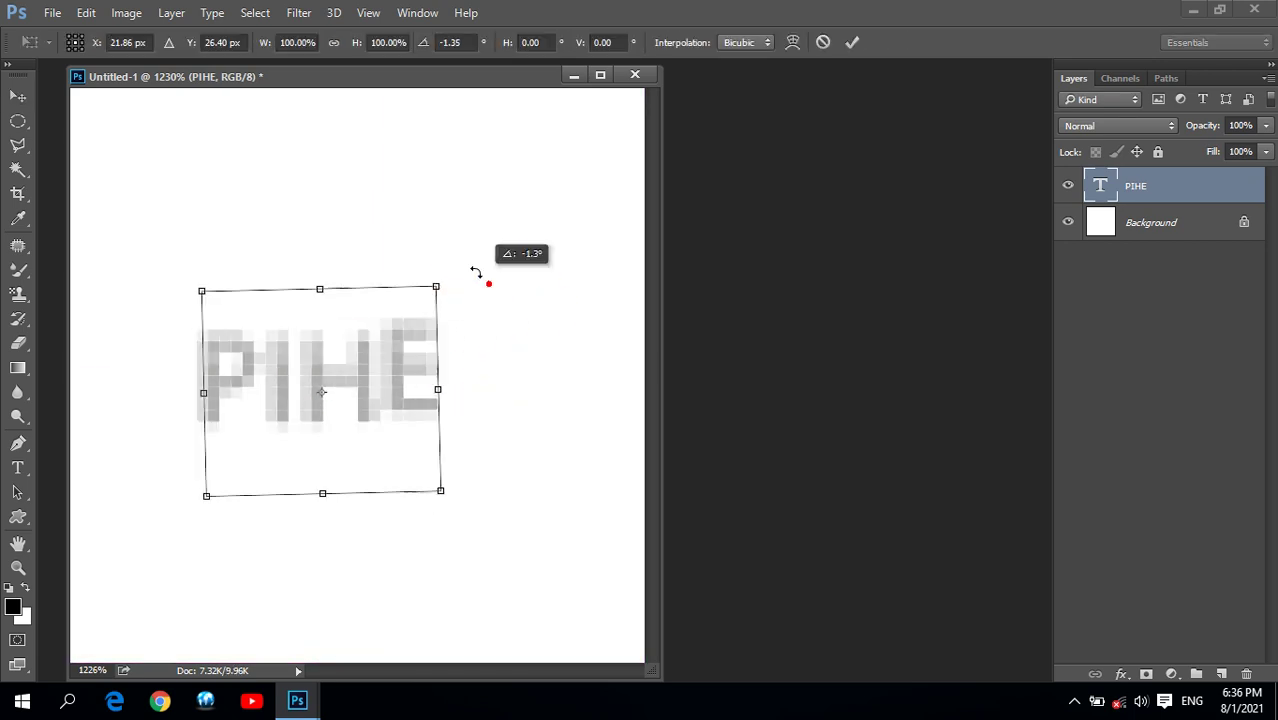
left_click_drag(443, 290, 371, 171)
left_click_drag(379, 379, 380, 363)
double_click(380, 363)
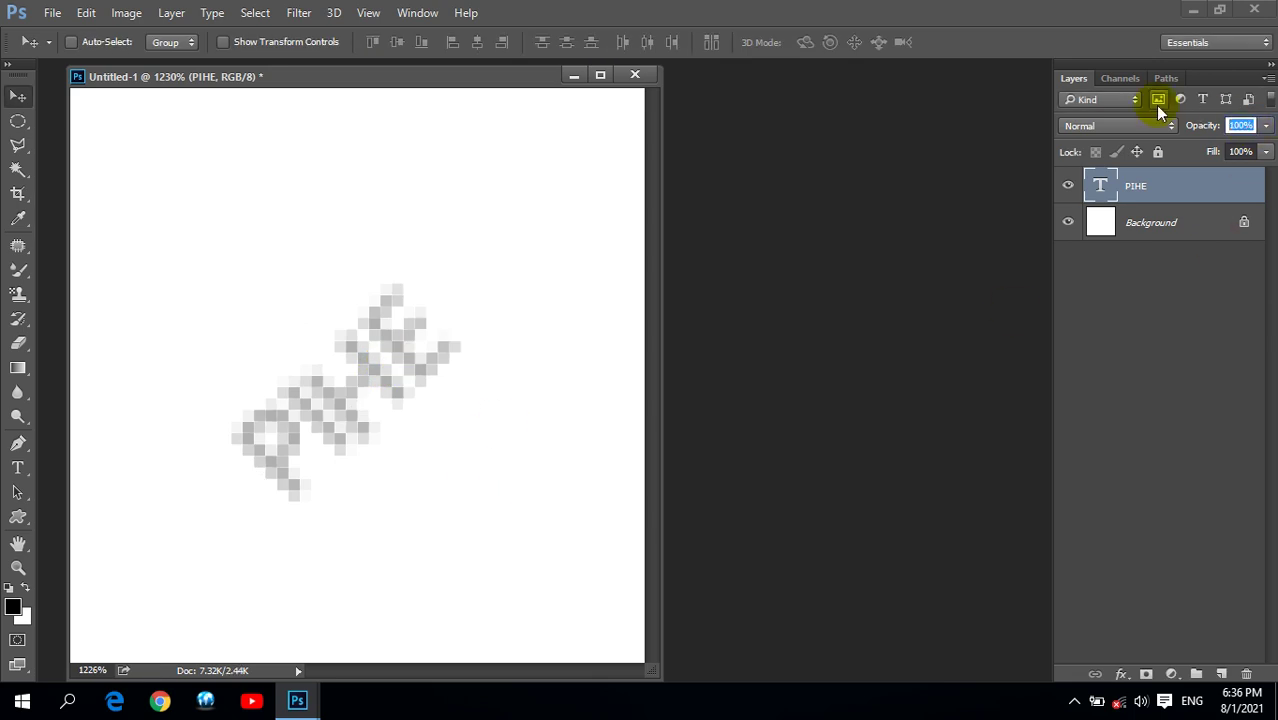
type("25")
key("Return")
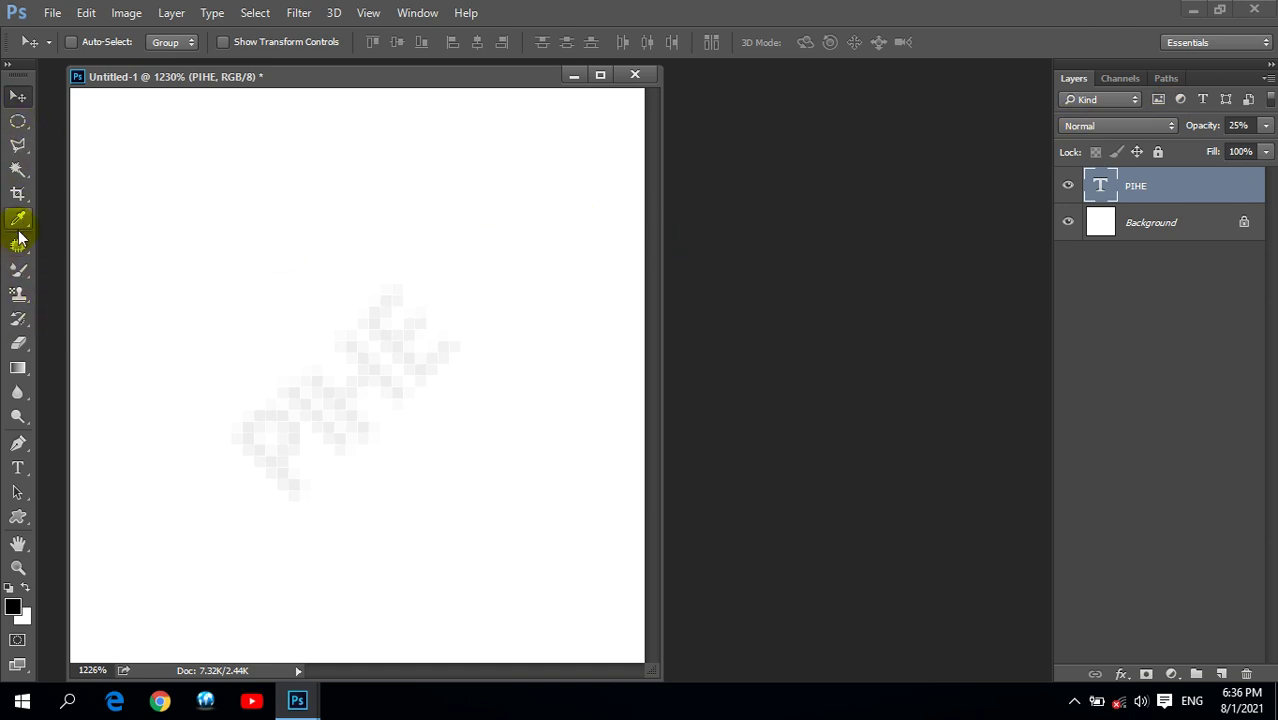
Crop the tile, define it as the pattern 'PIHE', and close the document
left_click(18, 194)
left_click_drag(128, 146, 550, 599)
key("Return")
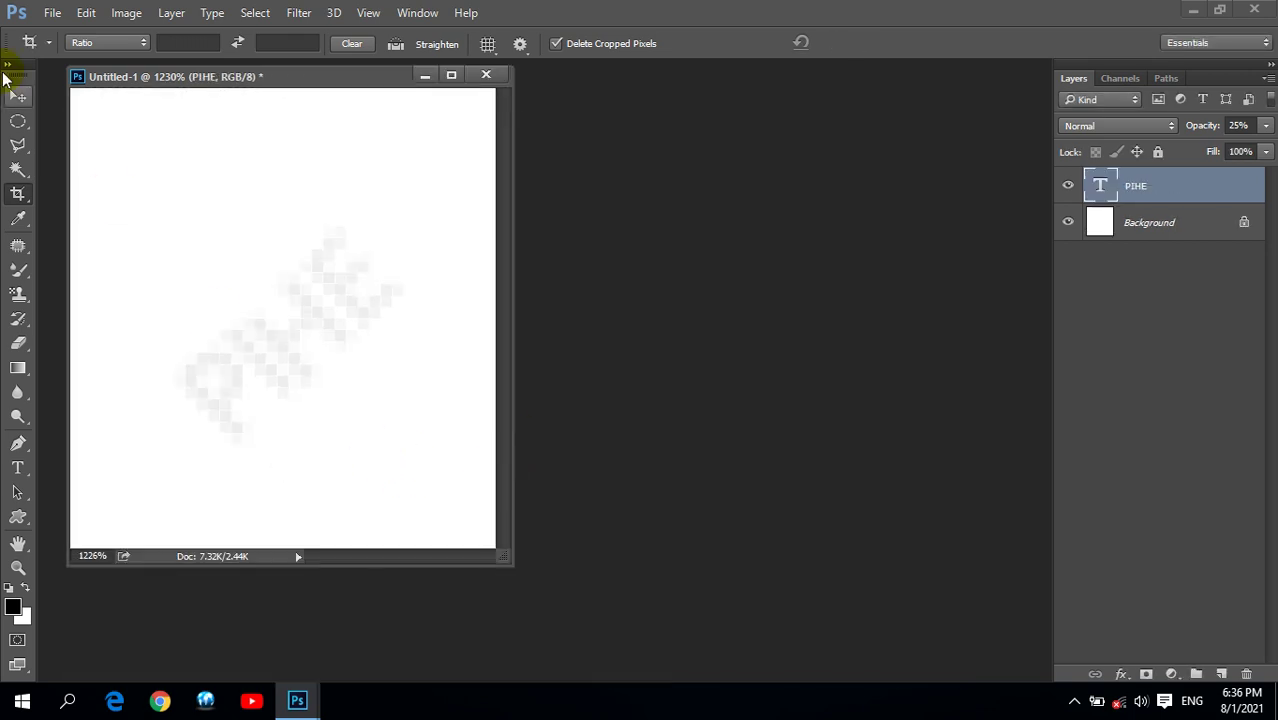
left_click(86, 12)
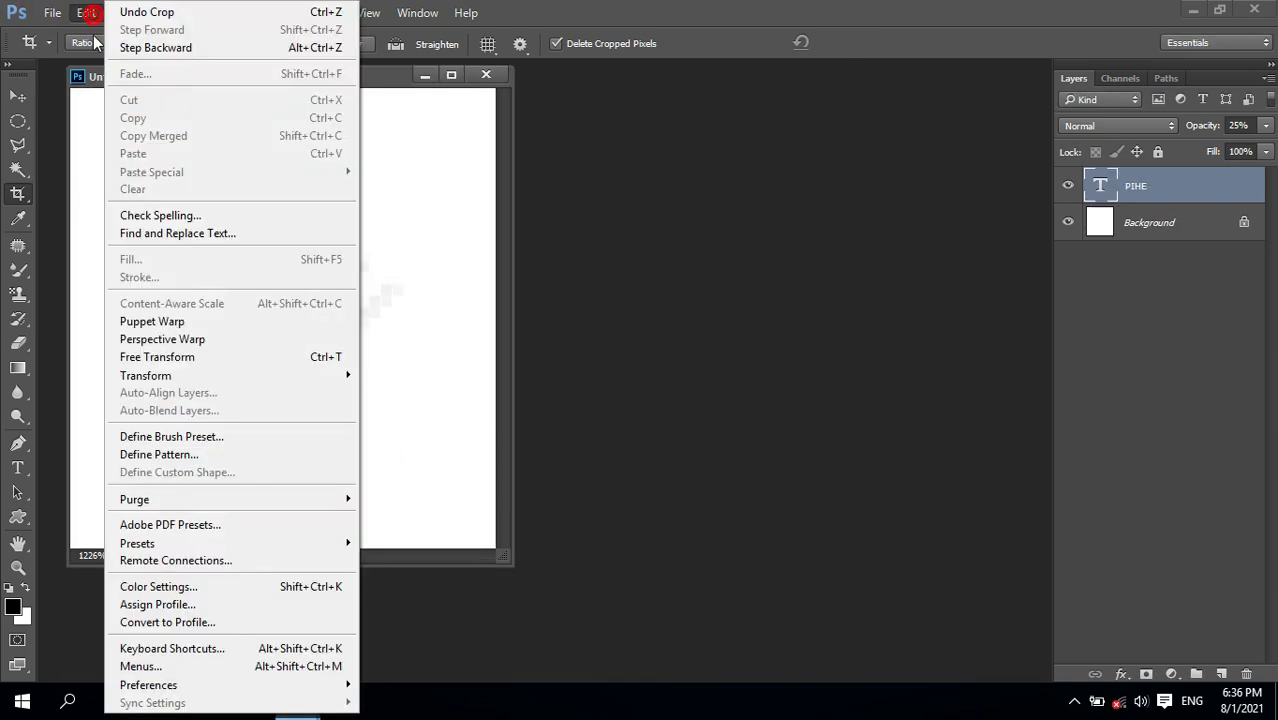
left_click(160, 453)
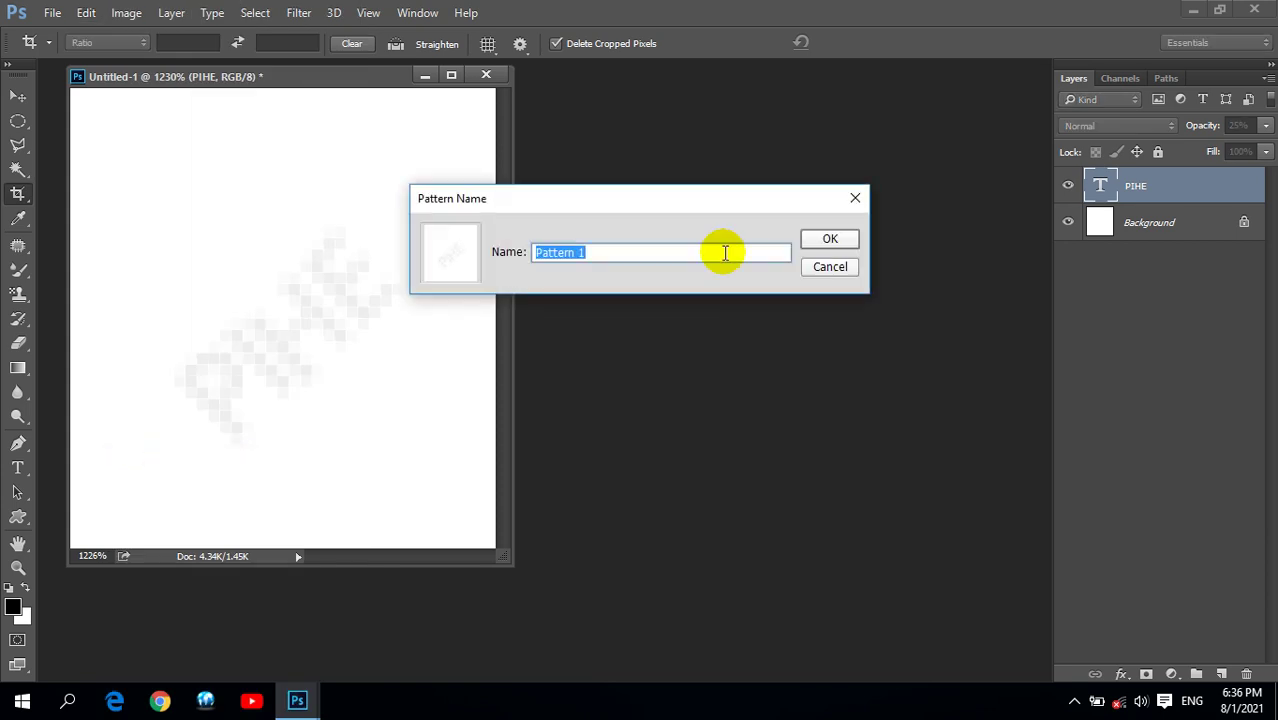
type("PIHE")
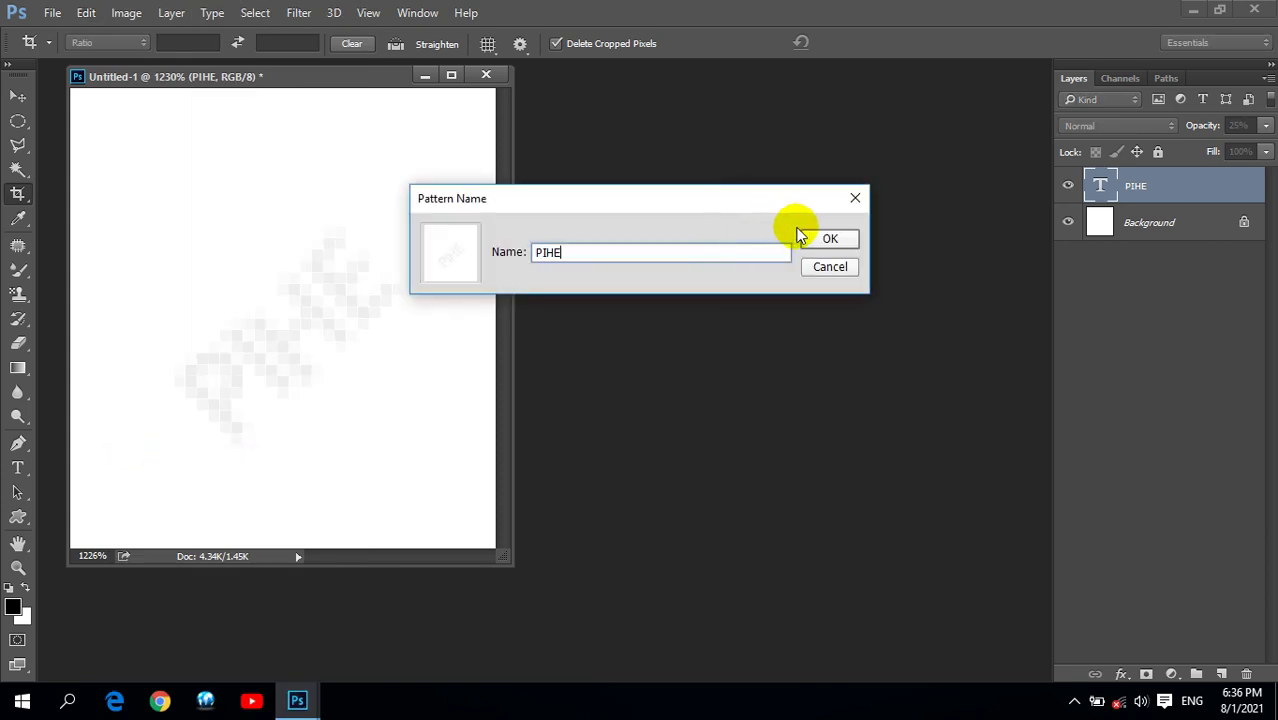
left_click(812, 239)
left_click(486, 74)
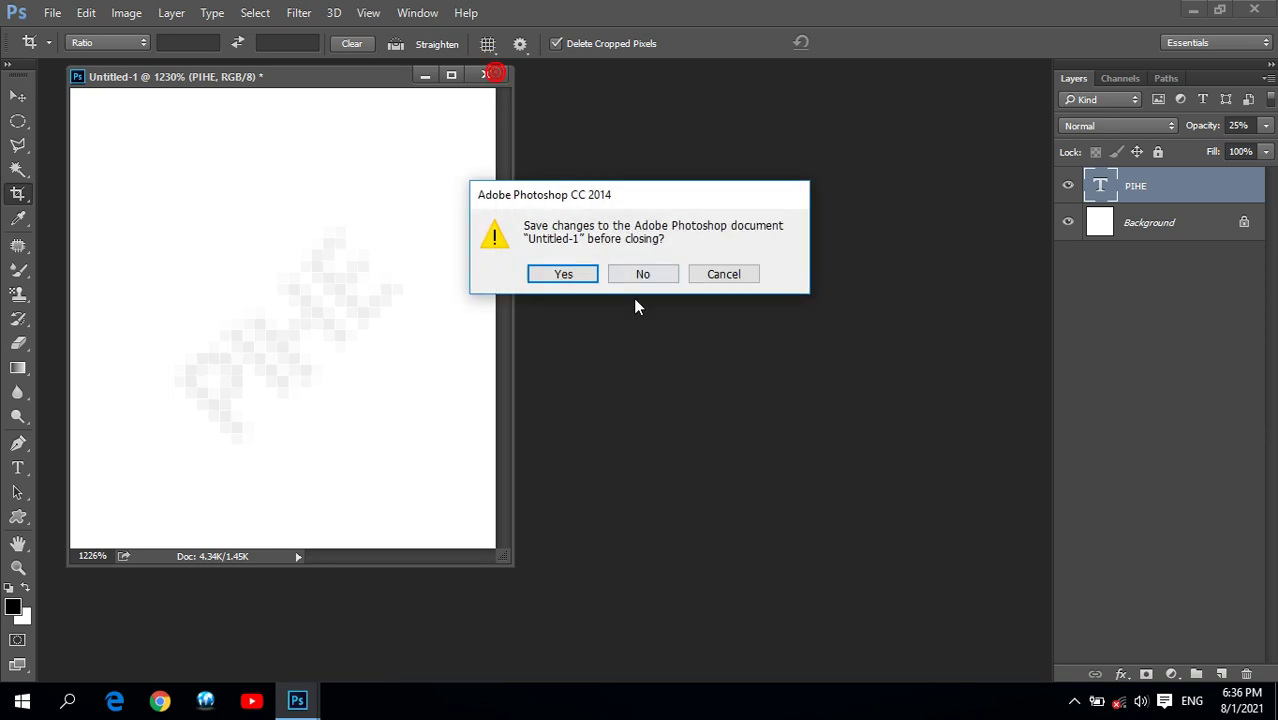
Discard the open tile and create a new A4 International Paper document
left_click(649, 275)
left_click(86, 12)
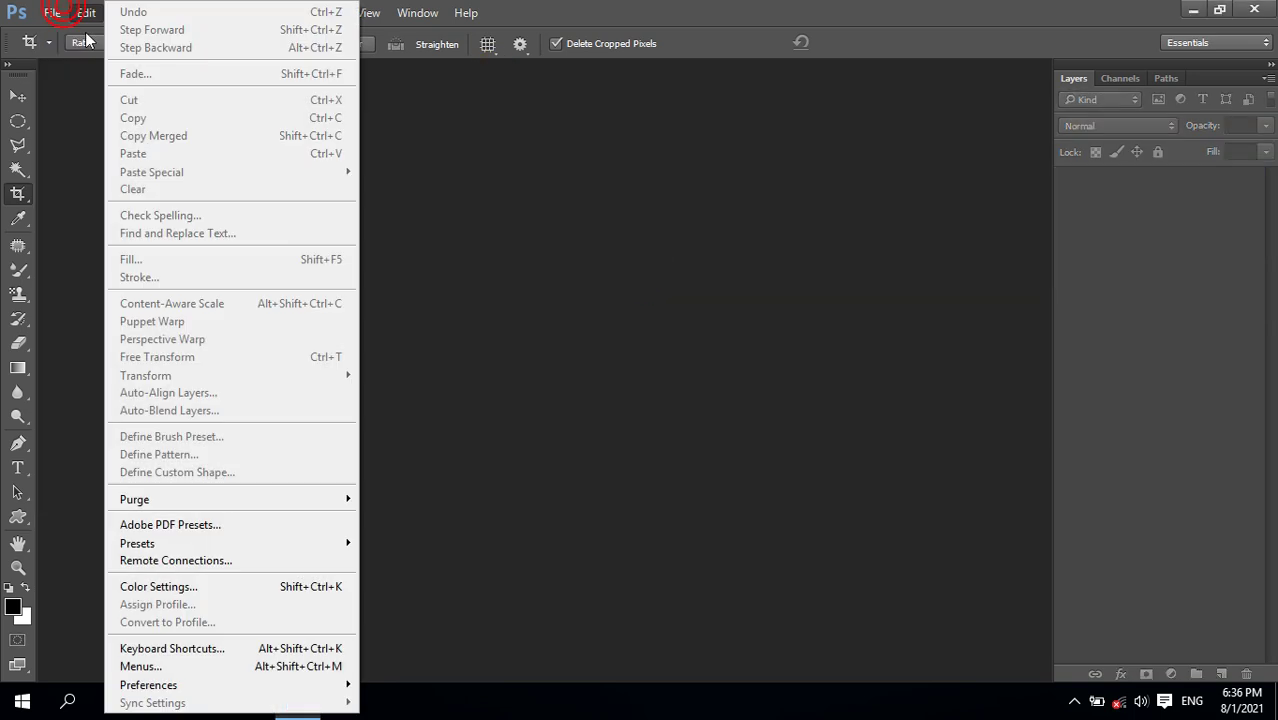
left_click(50, 33)
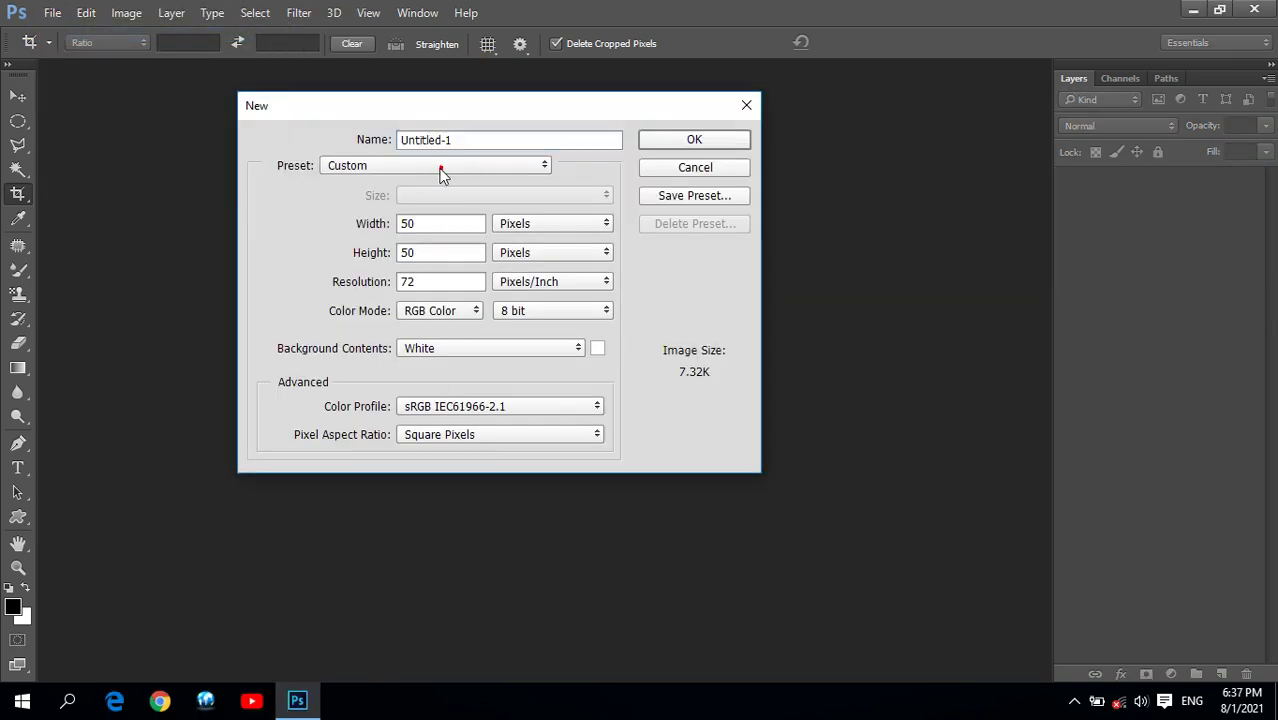
left_click(440, 166)
left_click(369, 229)
left_click(371, 165)
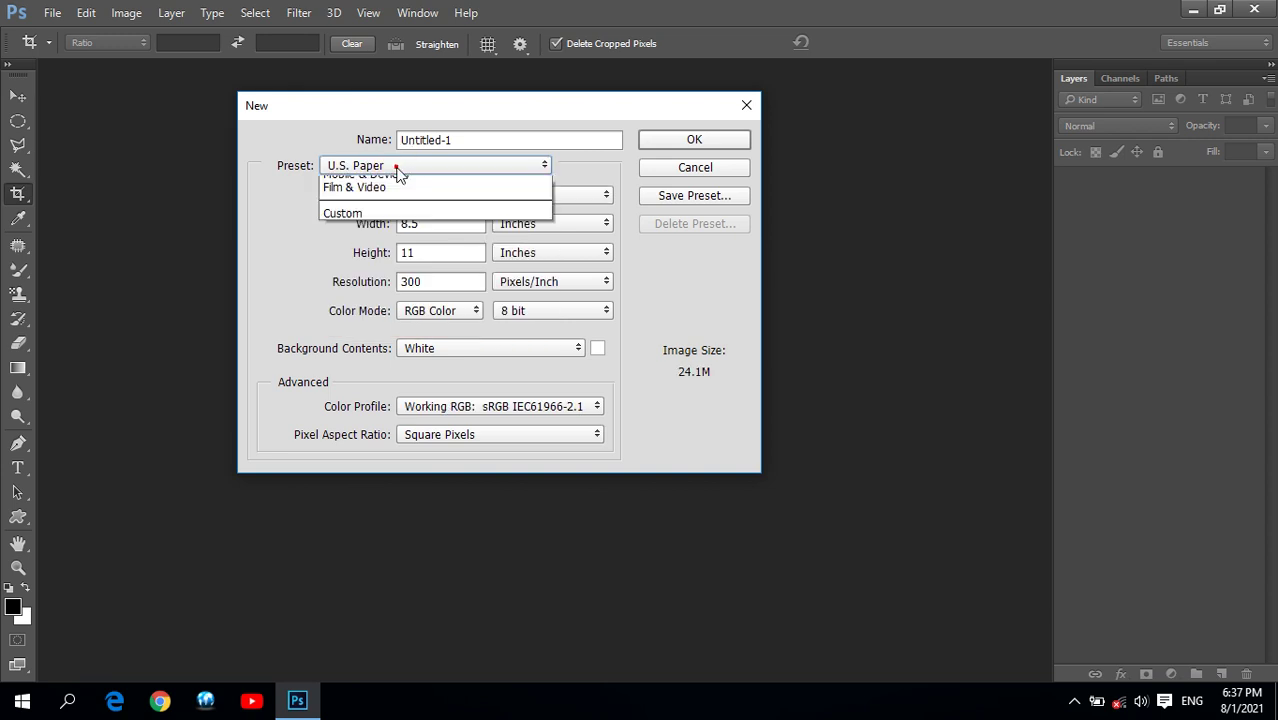
left_click(376, 237)
left_click(694, 141)
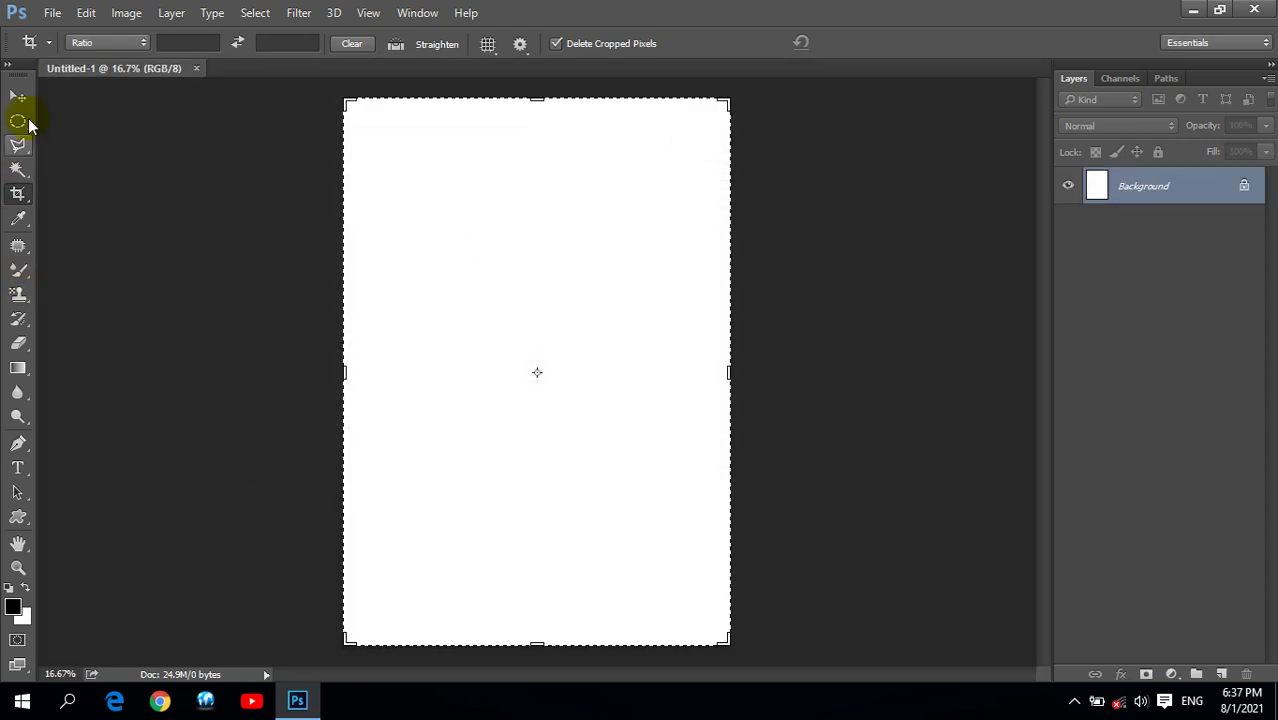
Fill the page with a pale repeating PIHE pattern as a watermark background
left_click(86, 12)
left_click(133, 258)
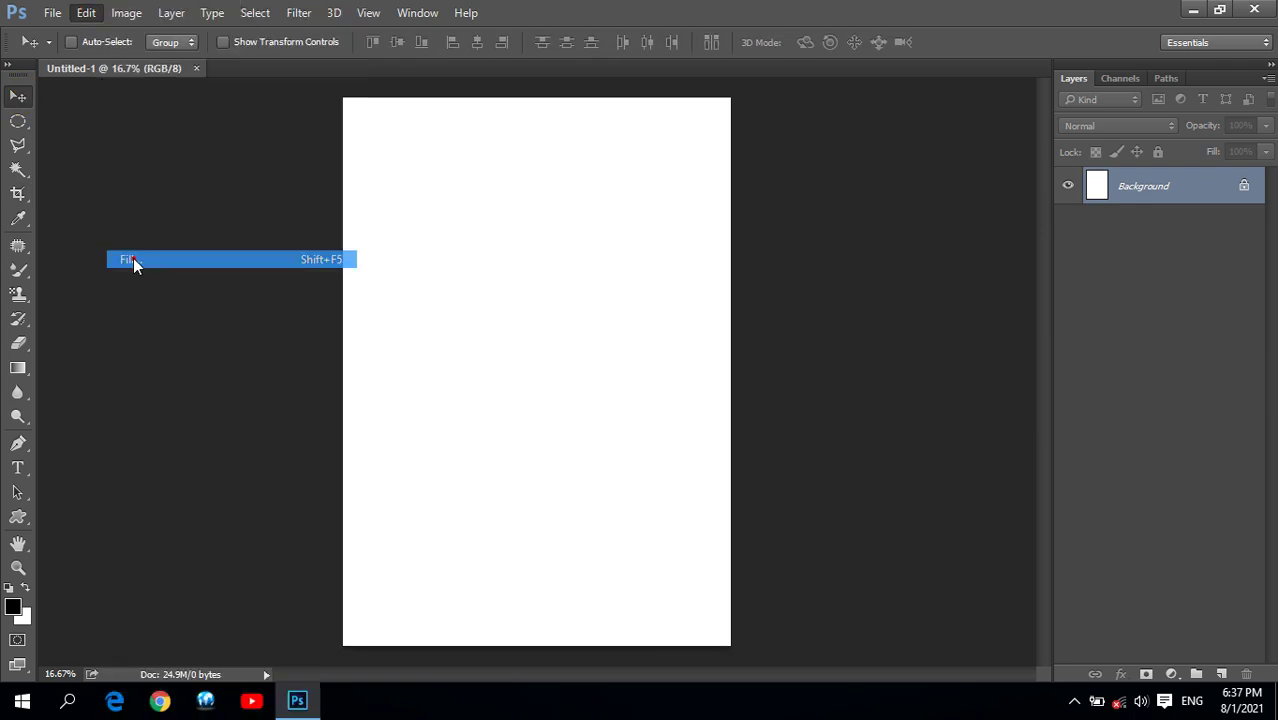
left_click_drag(780, 114, 508, 109)
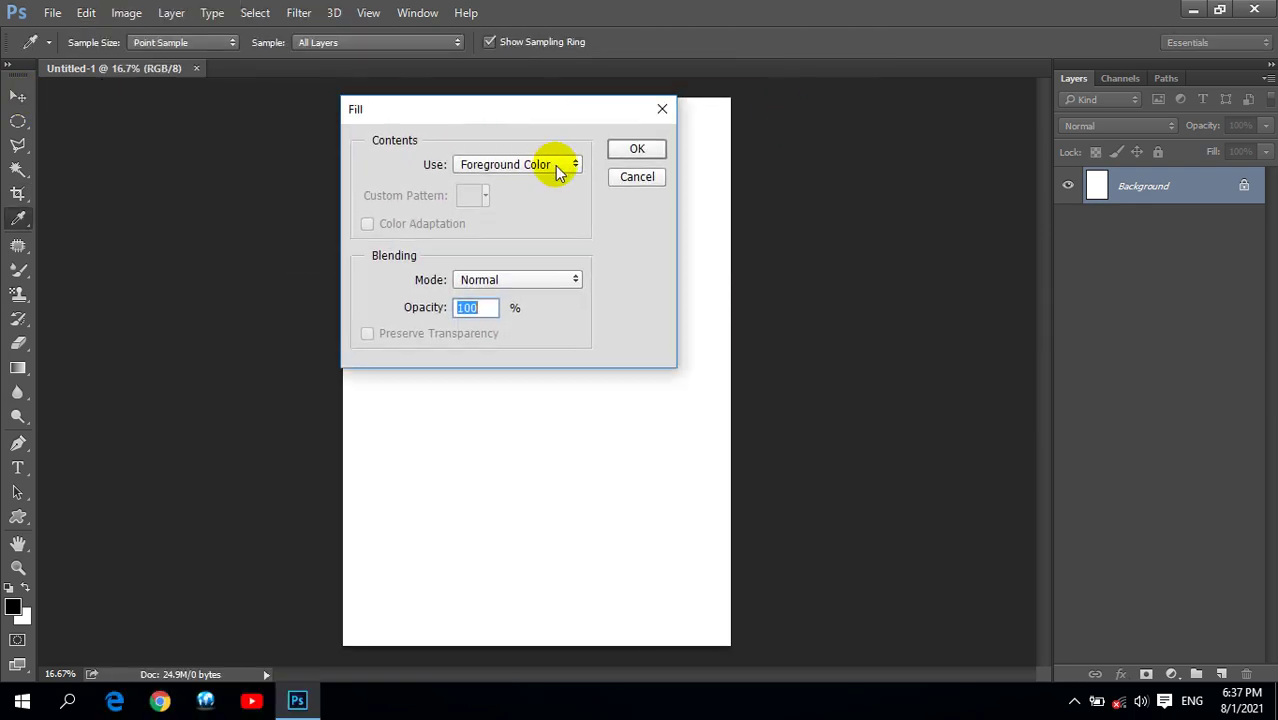
left_click(555, 167)
left_click(510, 249)
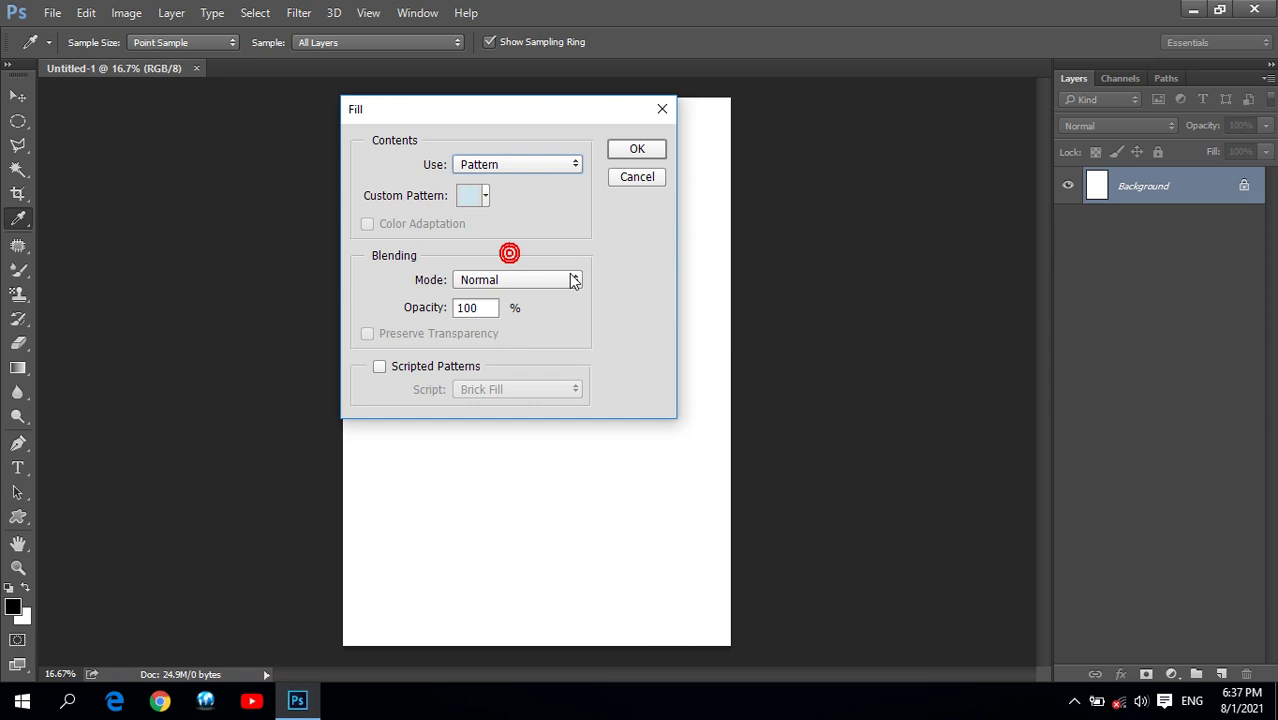
left_click(481, 196)
left_click_drag(549, 262, 548, 329)
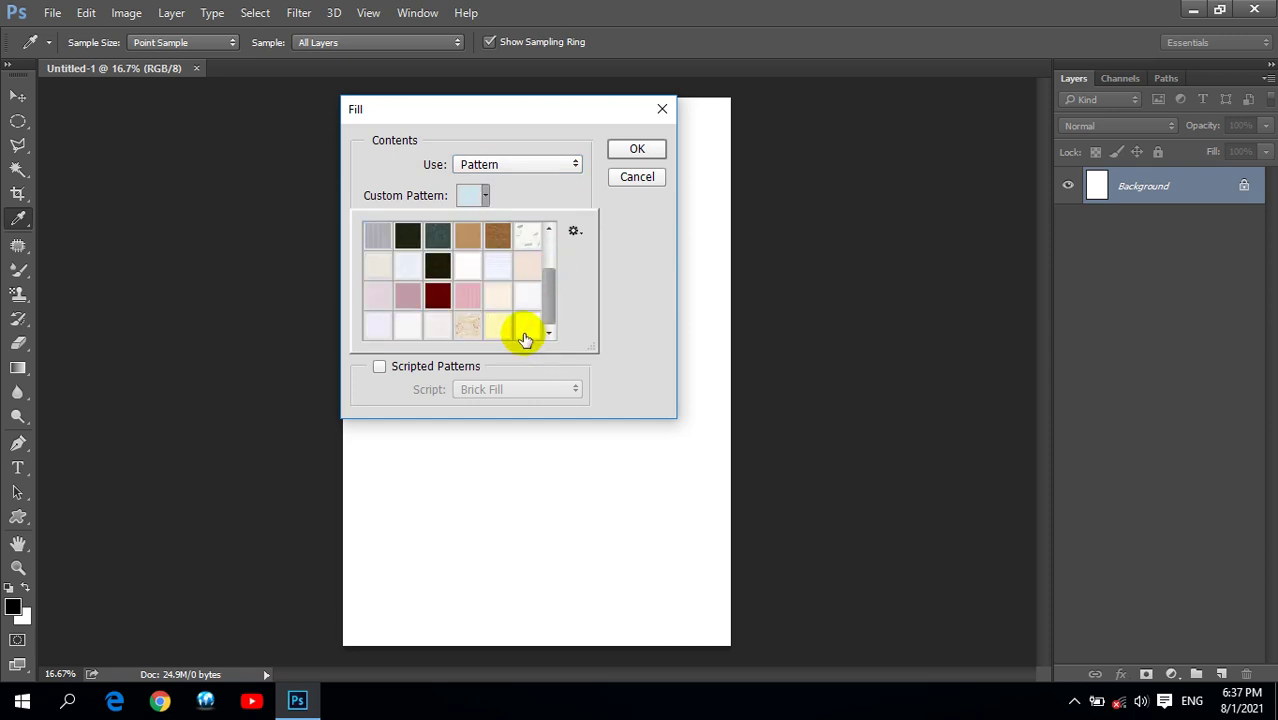
double_click(524, 331)
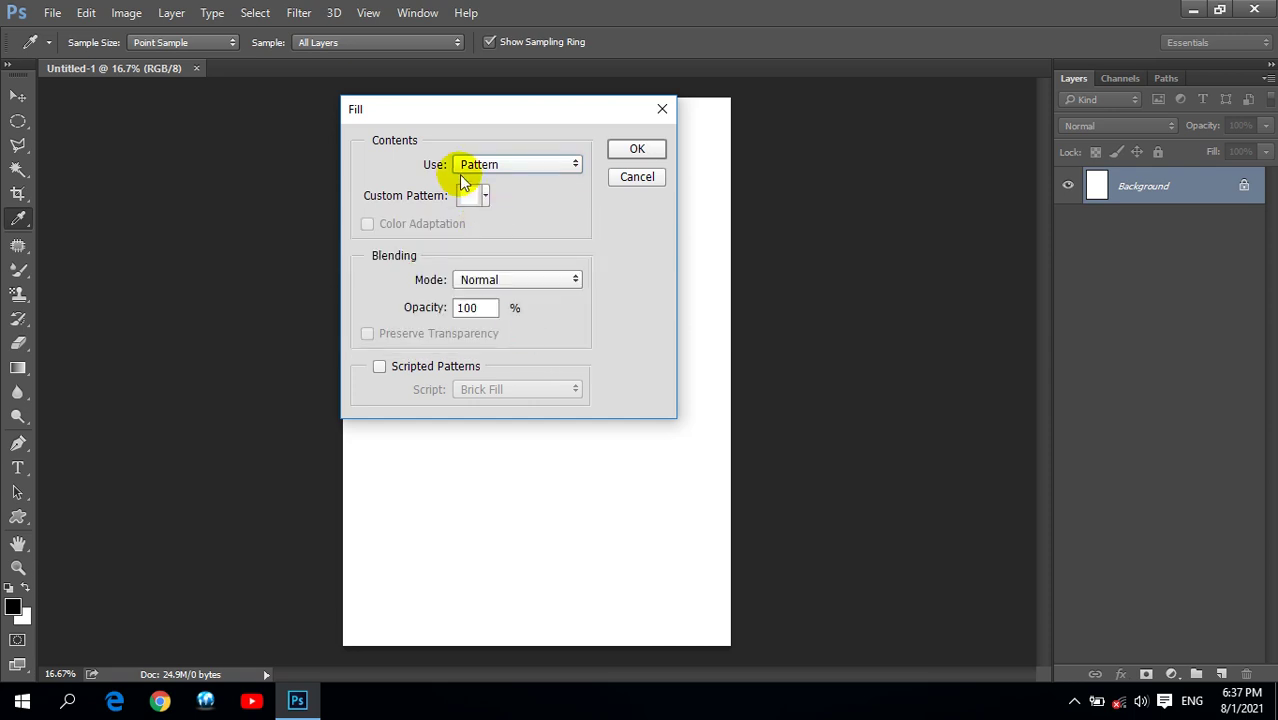
left_click(634, 150)
Float the patterned document in its own widened window and zoom in
key("v")
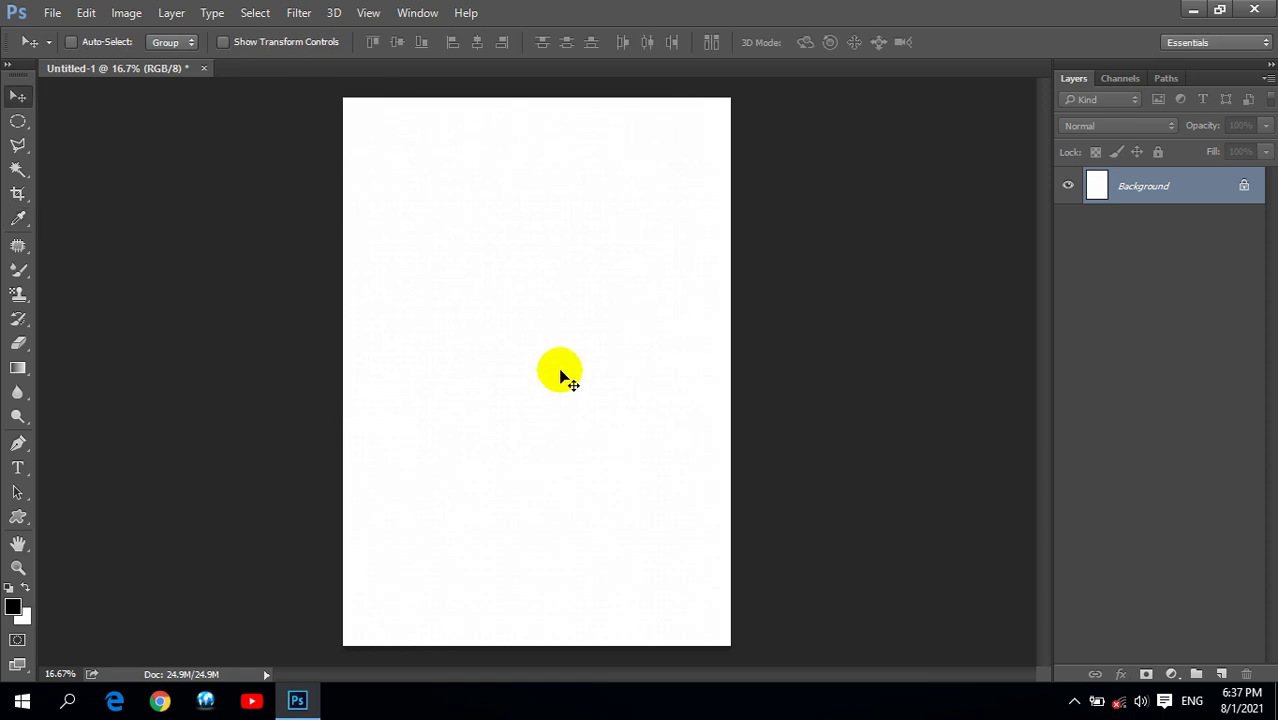
left_click_drag(152, 96, 465, 222)
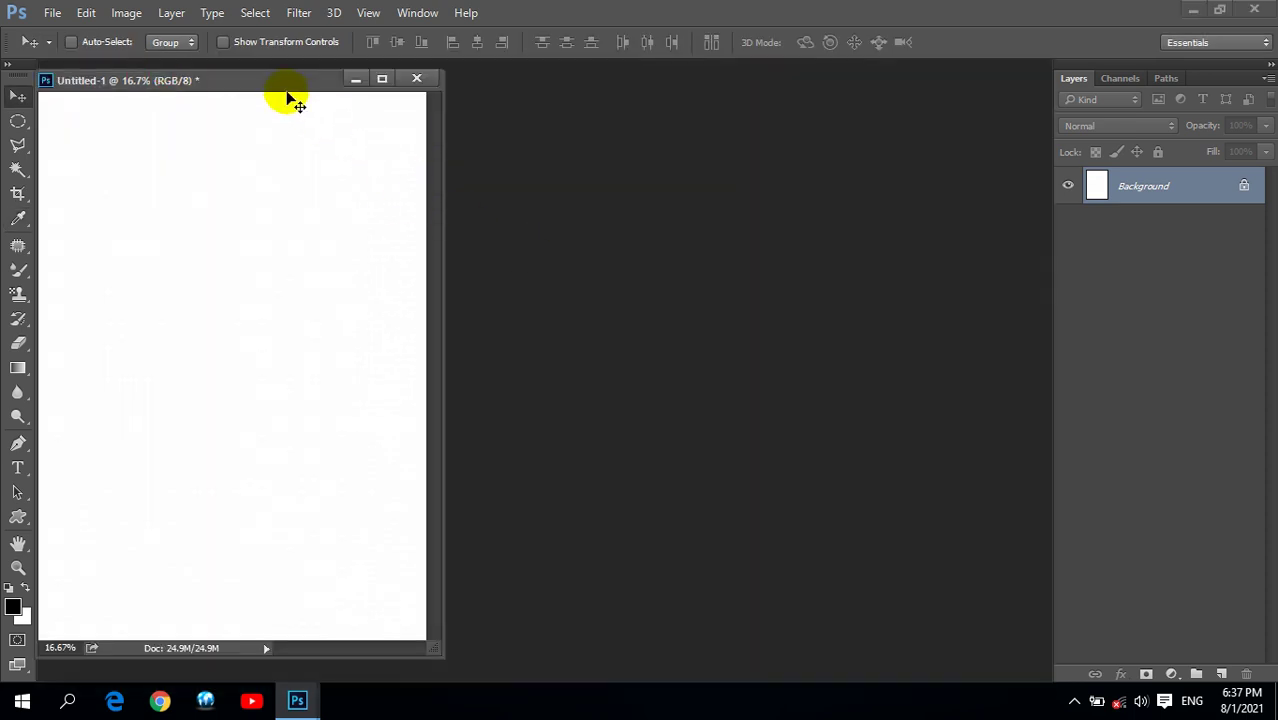
left_click_drag(281, 86, 456, 132)
left_click(18, 567)
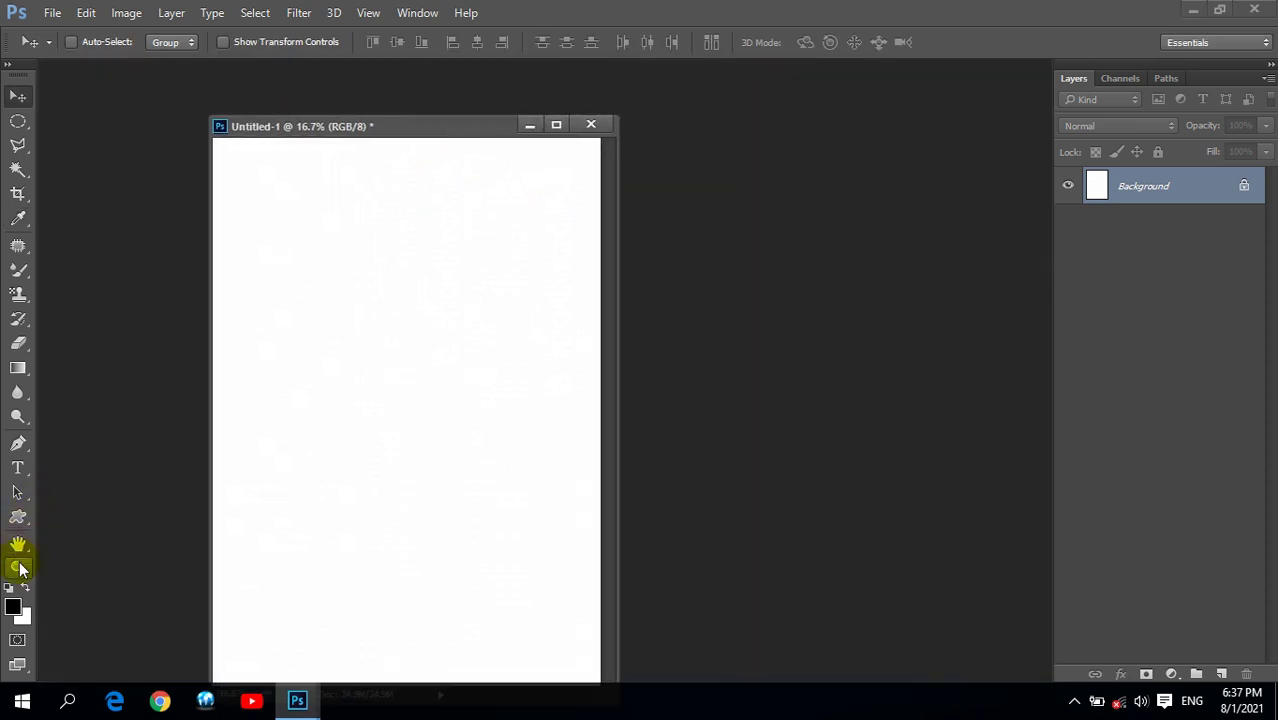
left_click(390, 318)
left_click(413, 314)
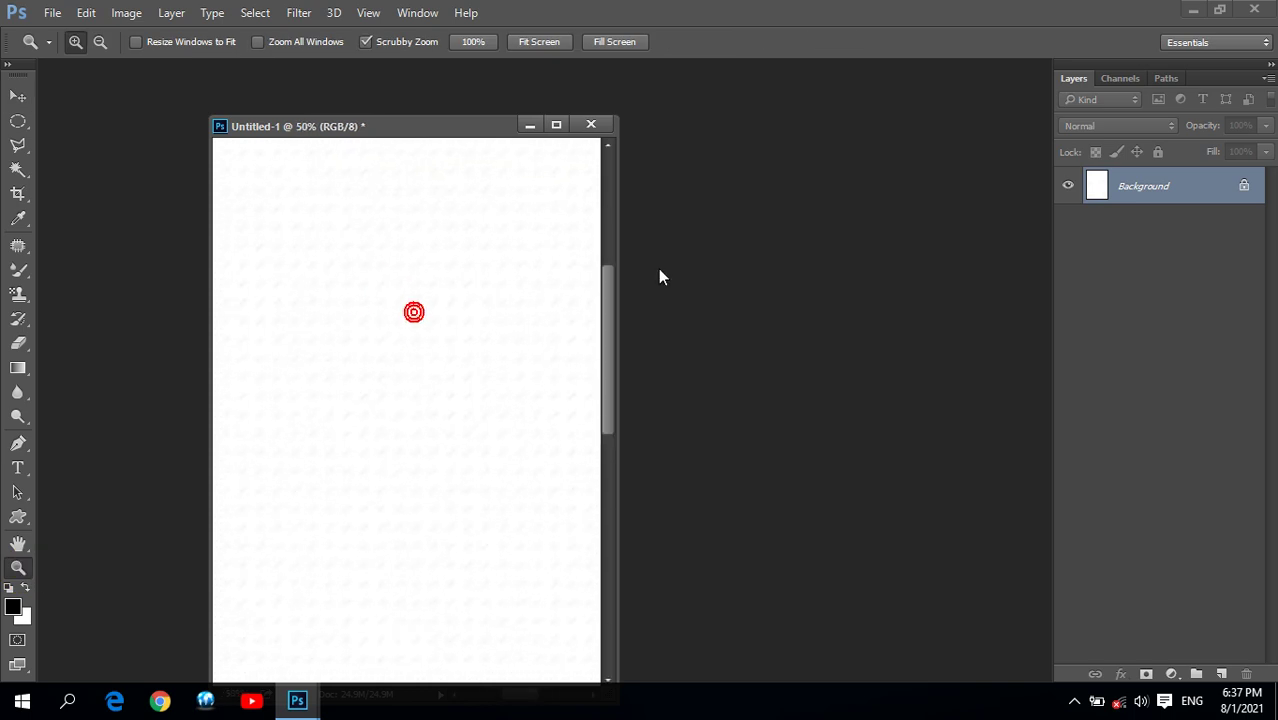
left_click_drag(614, 222, 1020, 240)
Zoom through 66.7% and 100% to 200% to inspect the pattern, then close the document
left_click(736, 334)
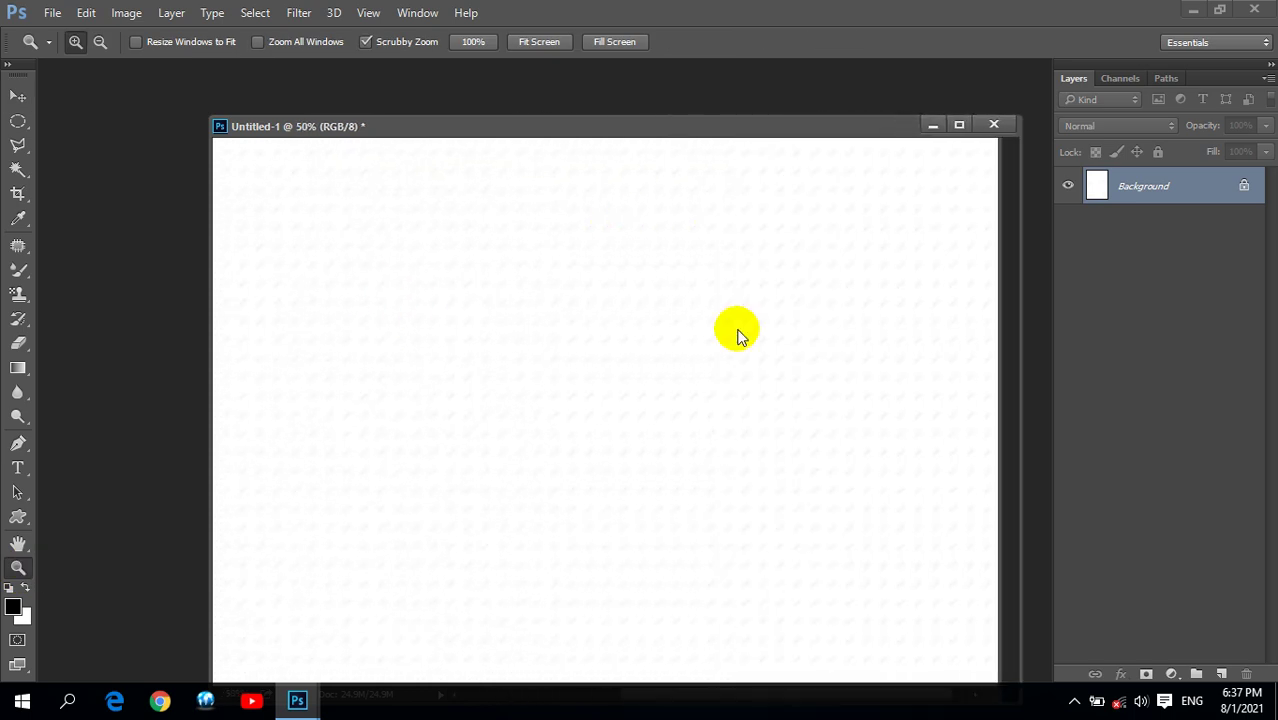
left_click(622, 312)
left_click(605, 354)
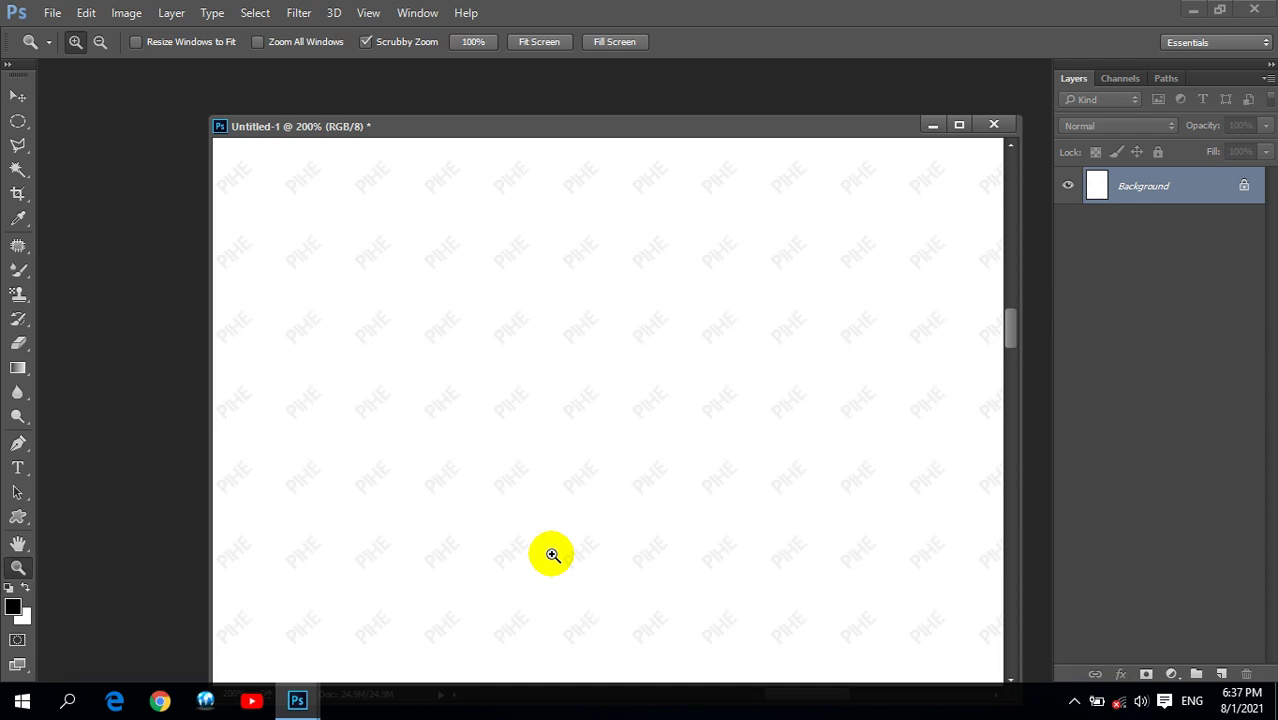
mouse_move(703, 132)
left_mouse_down()
mouse_move(508, 81)
mouse_move(654, 110)
left_mouse_up()
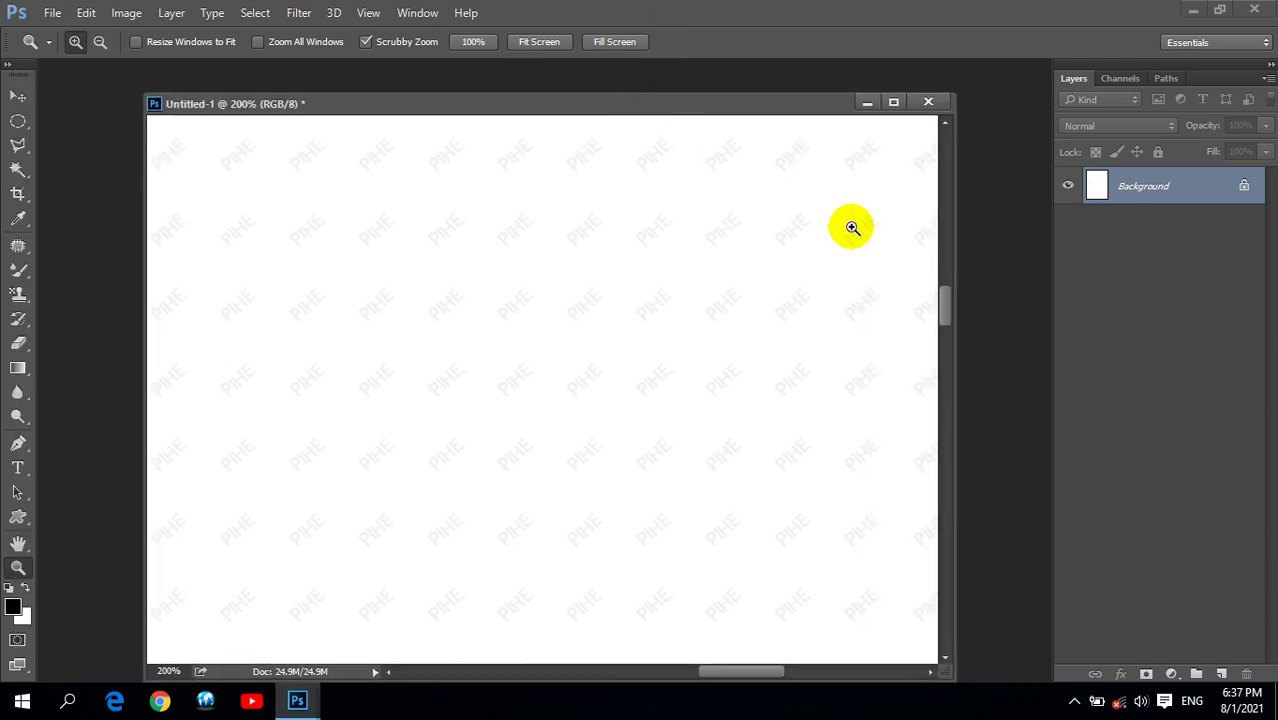
left_click(928, 103)
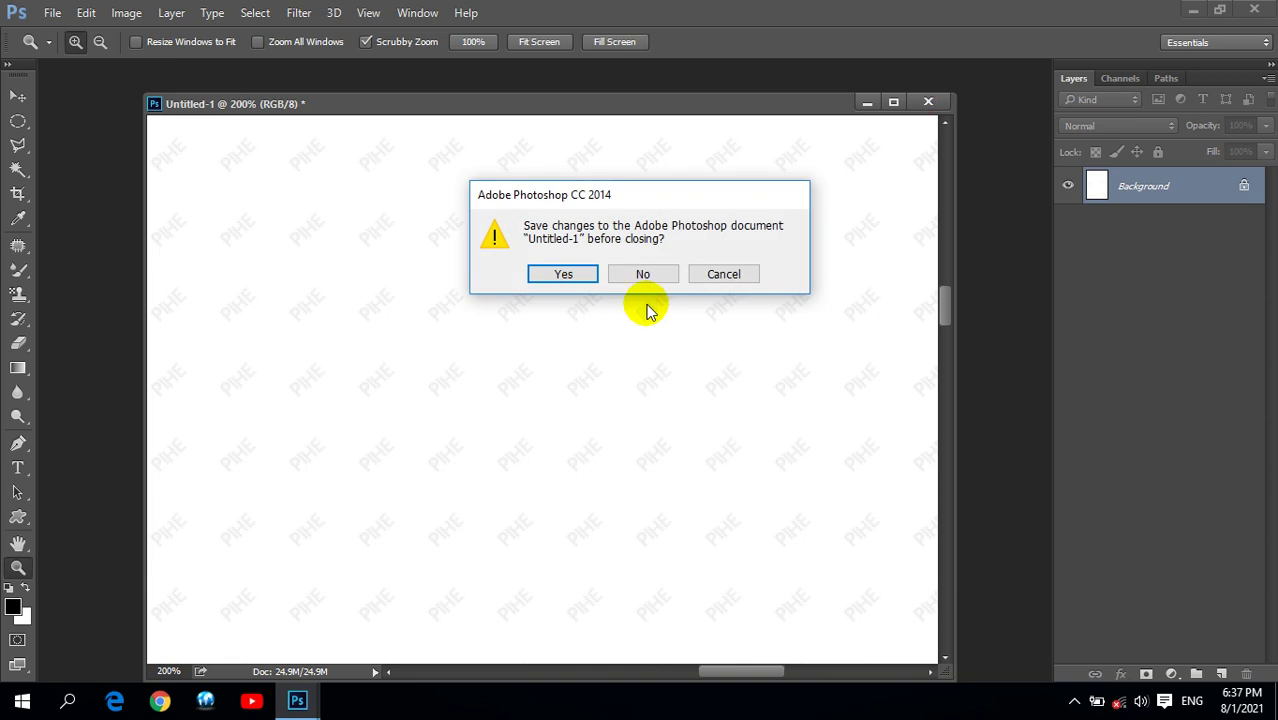
Discard the old document, create a new A4 page, and stamp a test stroke
left_click(642, 270)
left_click(48, 14)
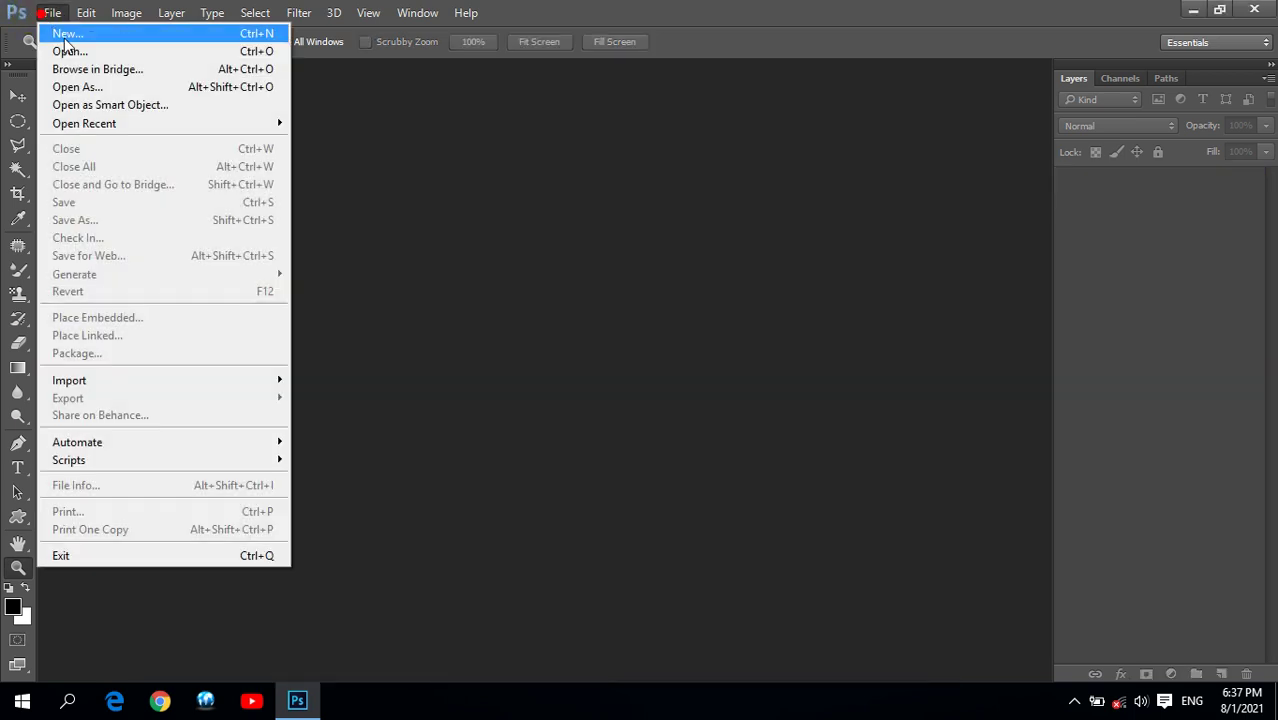
left_click(80, 29)
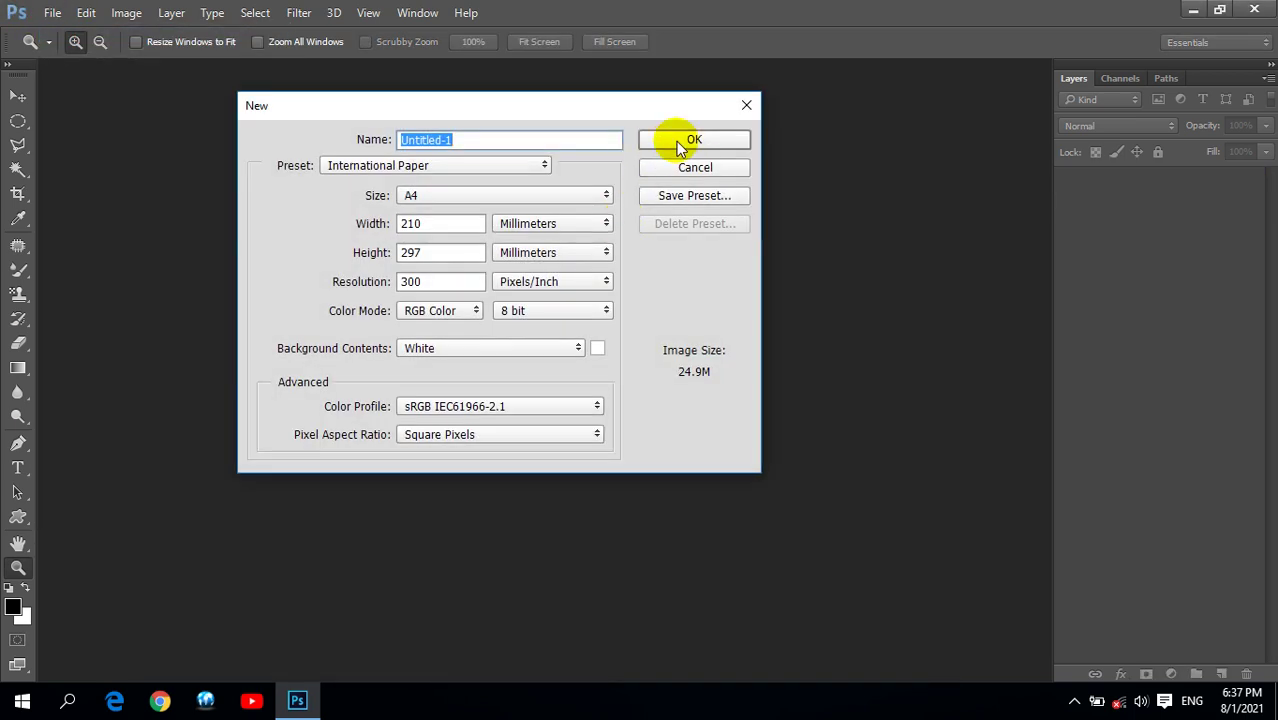
left_click(676, 141)
left_click(19, 293)
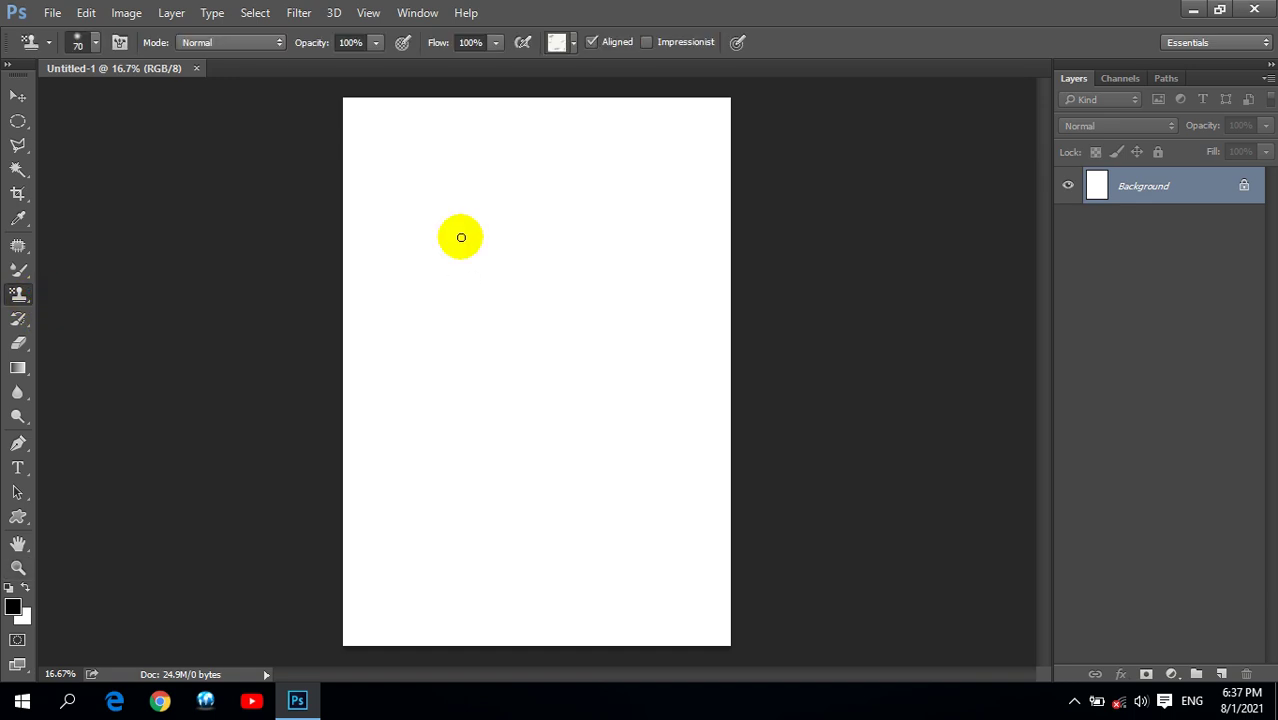
left_click_drag(379, 285, 384, 348)
Fill the page with the light beige repeating pattern
left_click(86, 12)
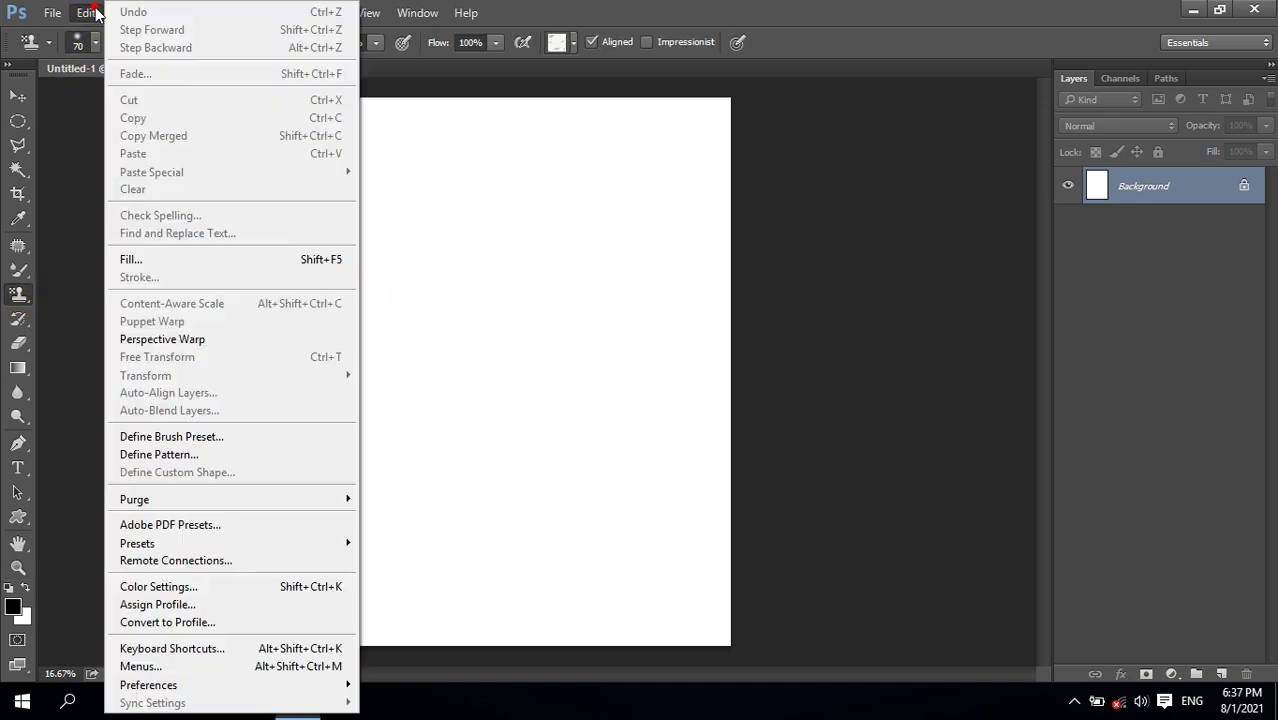
left_click(150, 257)
left_click(559, 164)
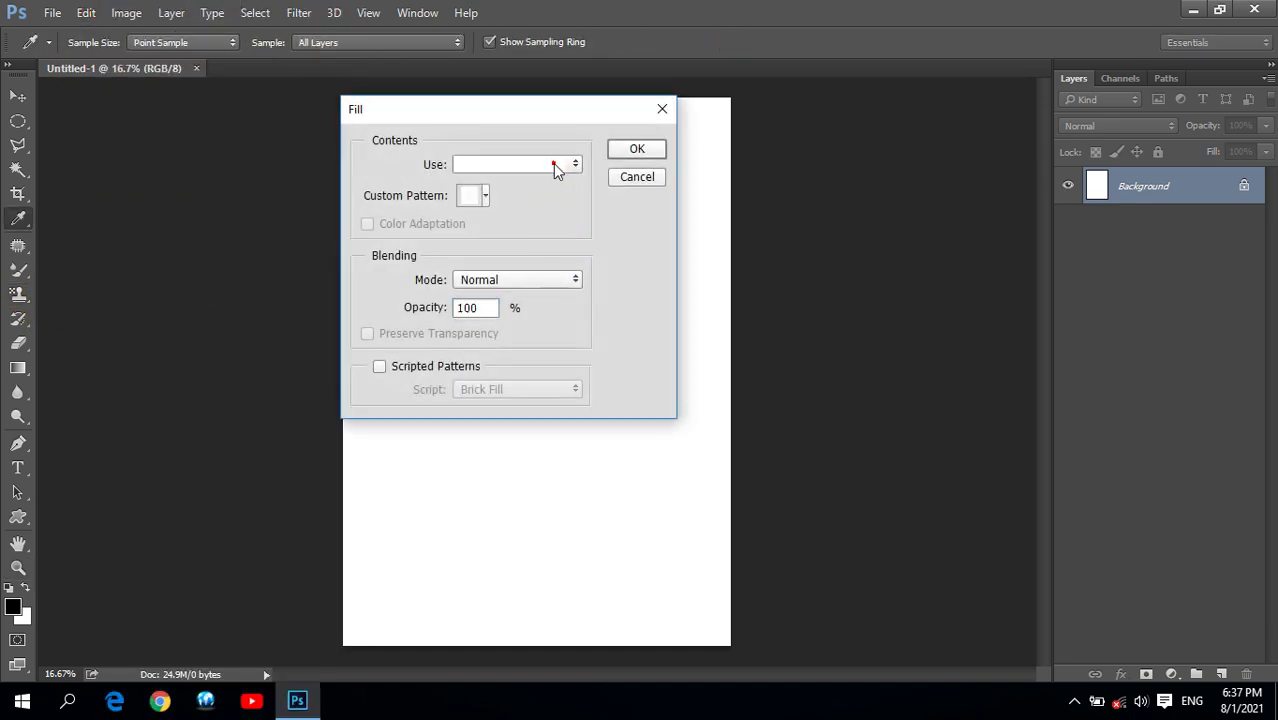
left_click(486, 248)
left_click(486, 195)
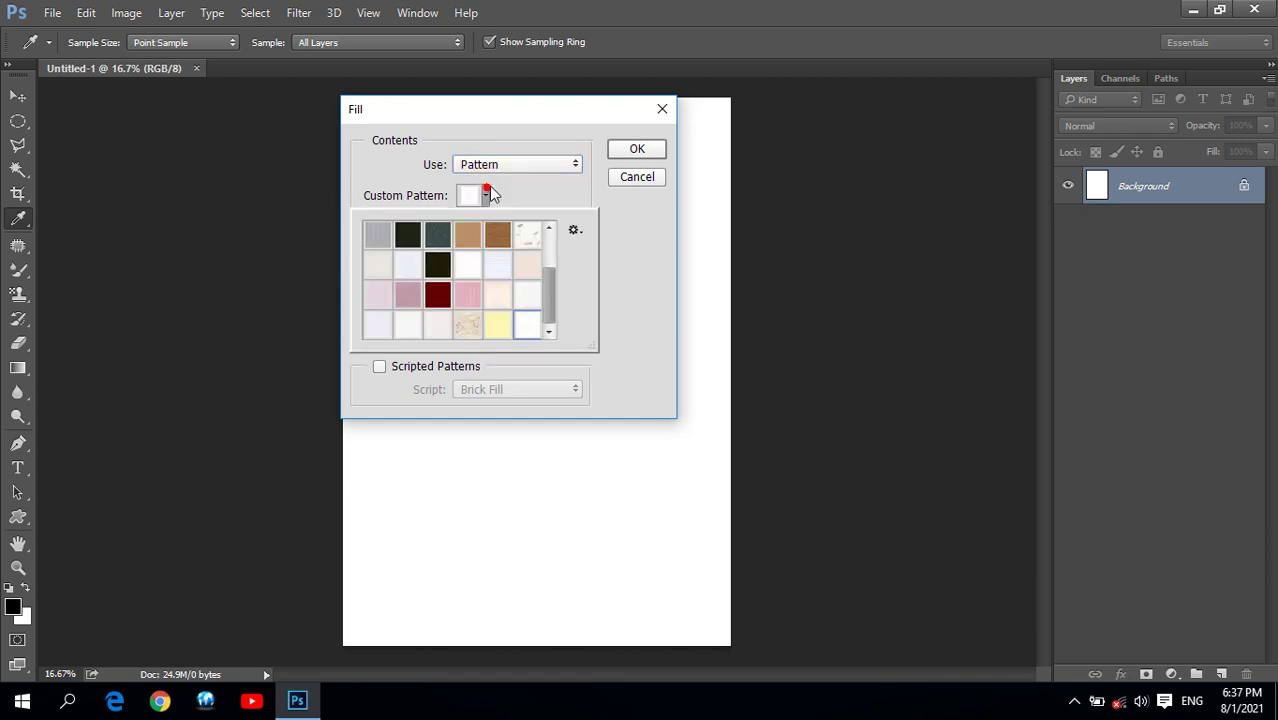
double_click(470, 330)
left_click(637, 148)
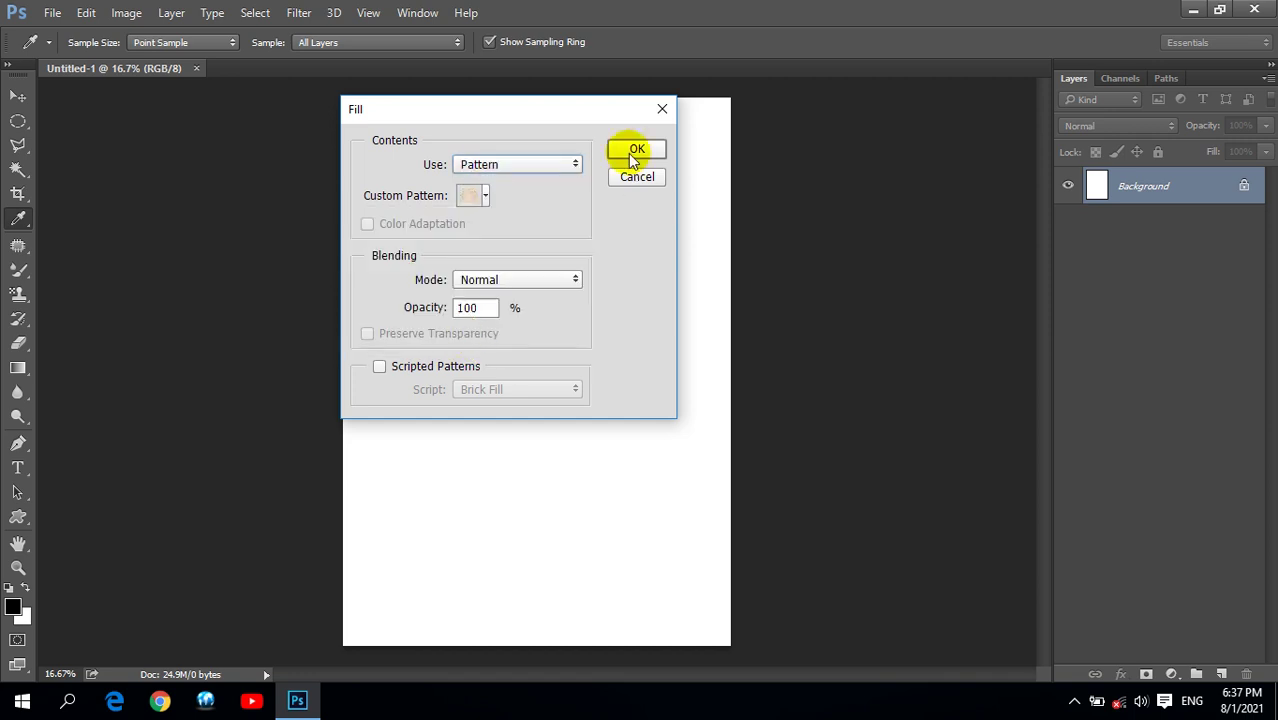
key("s")
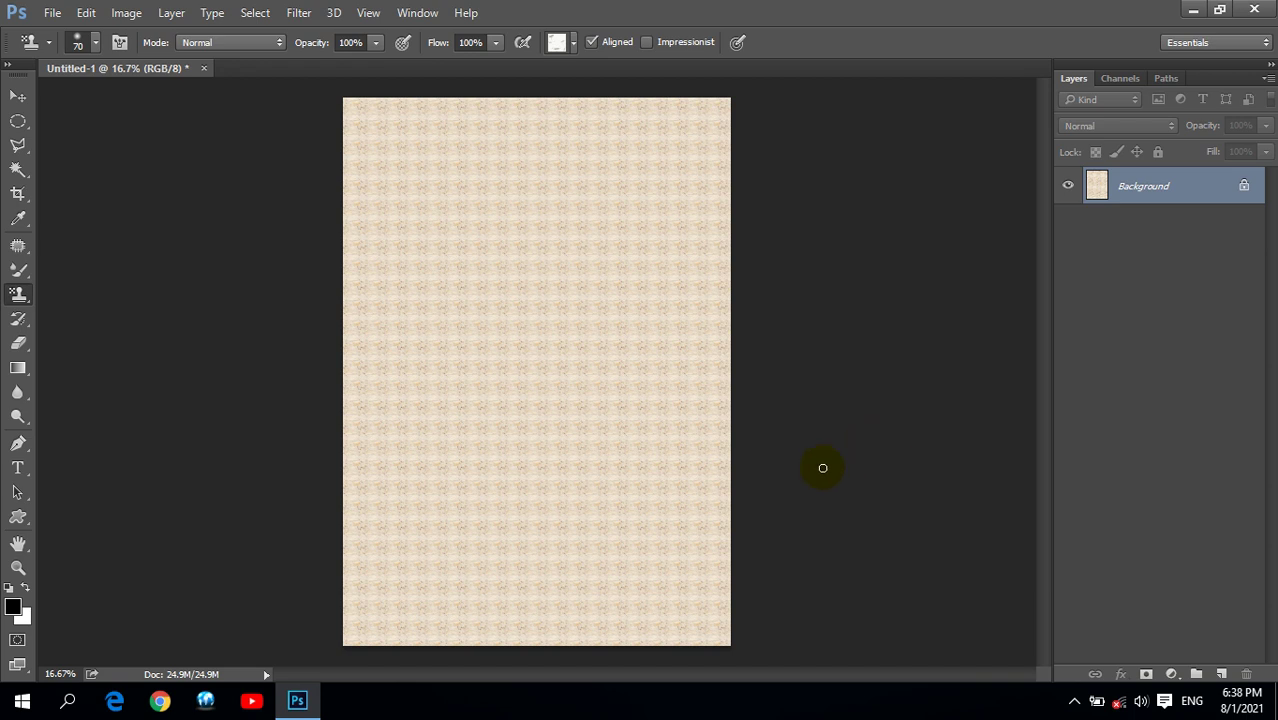
Float the wallpaper page in its own window, fit it on screen, and pick the Clone Stamp
left_click_drag(130, 68, 310, 175)
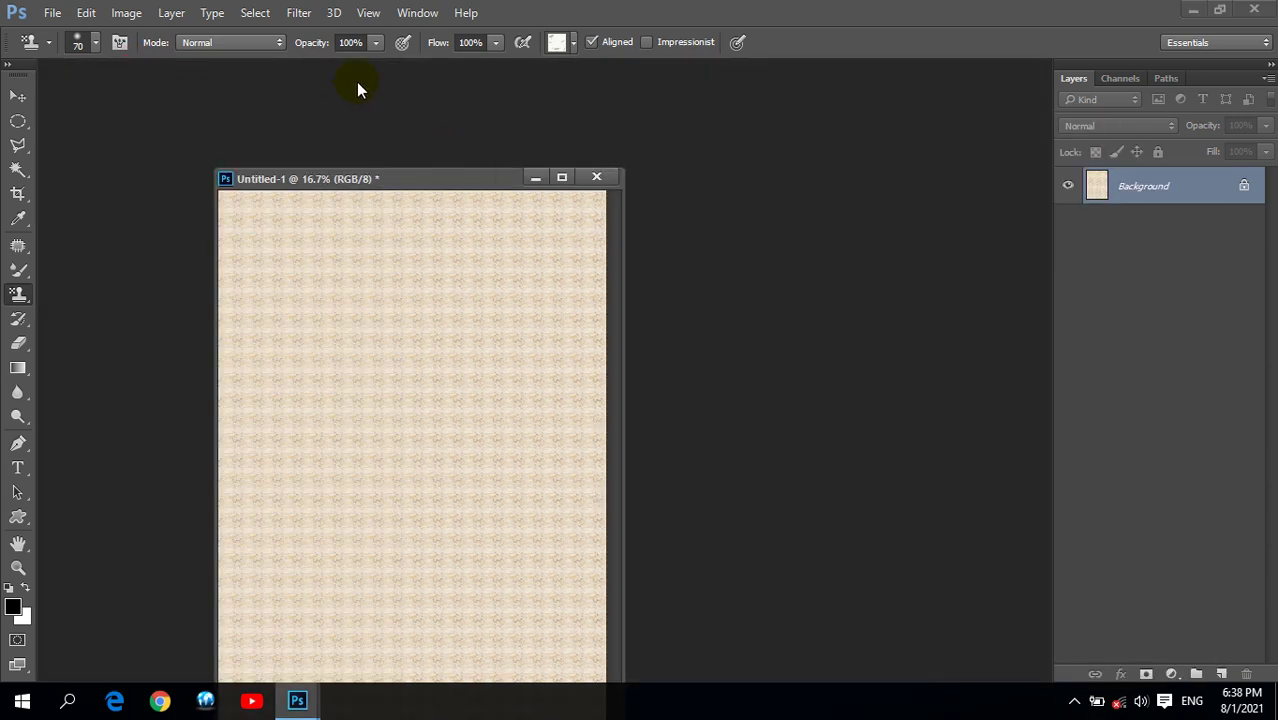
left_click(28, 563)
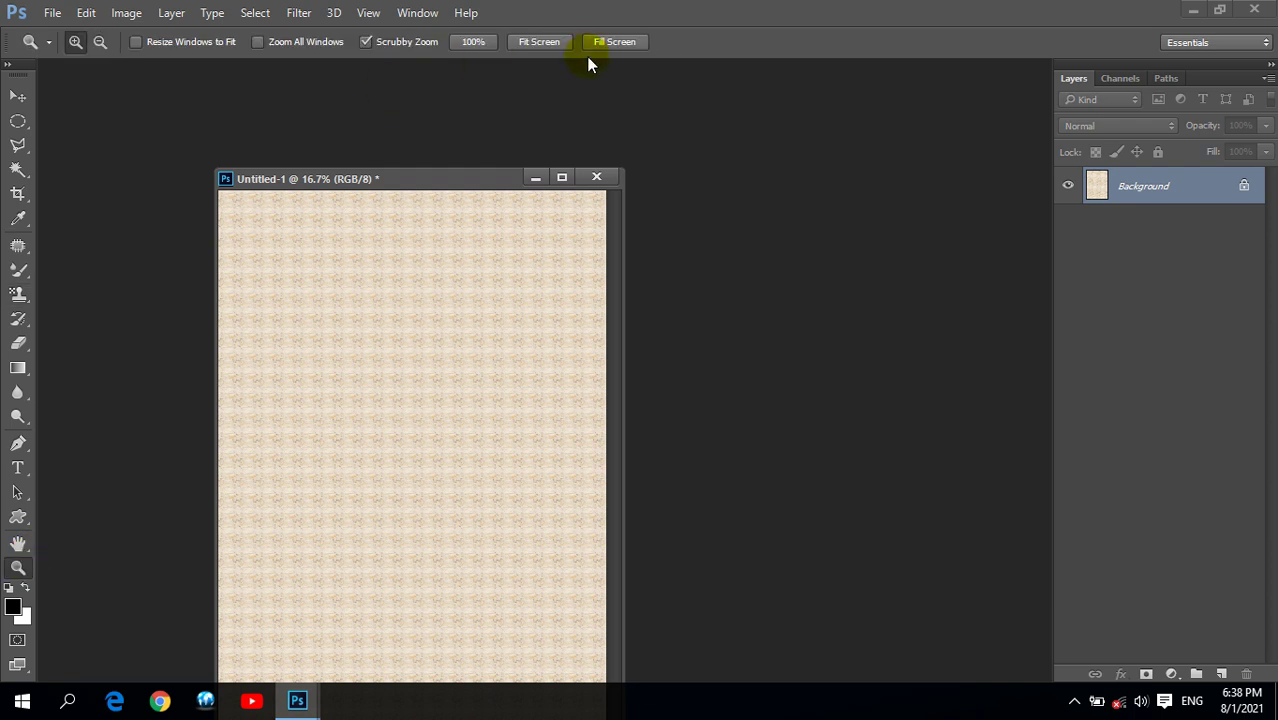
left_click(551, 41)
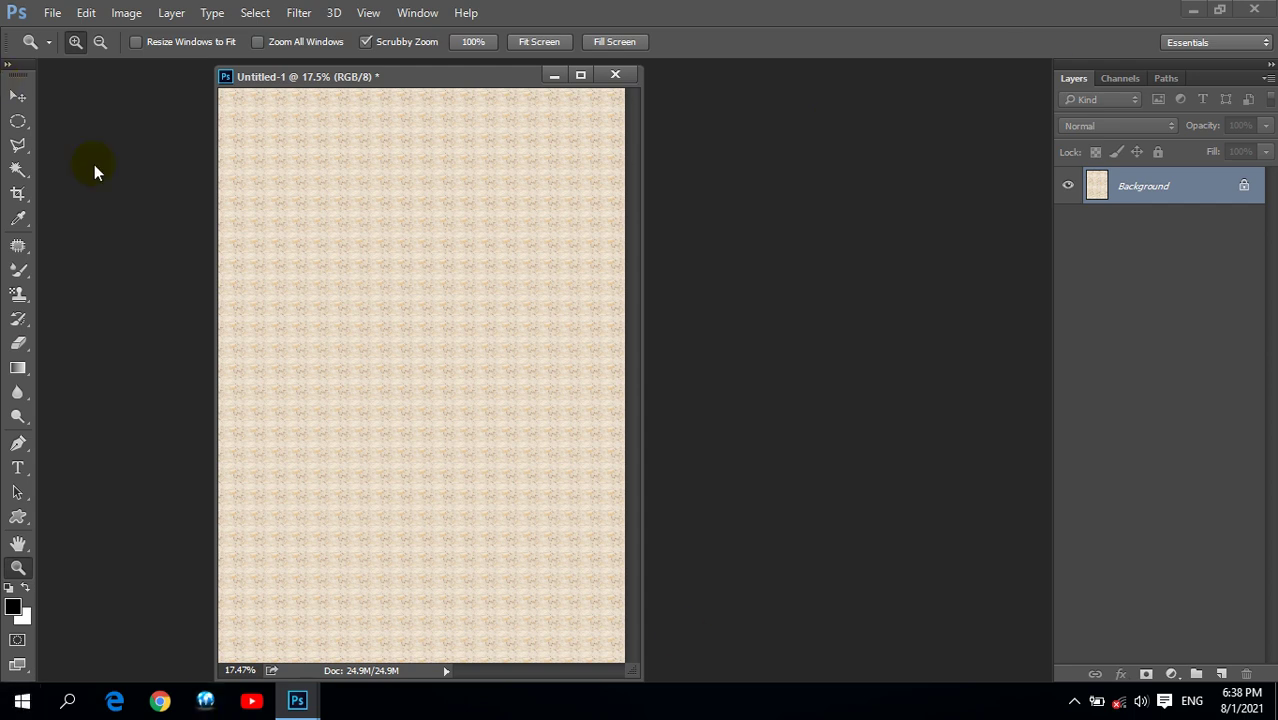
left_click(22, 252)
left_click(22, 296)
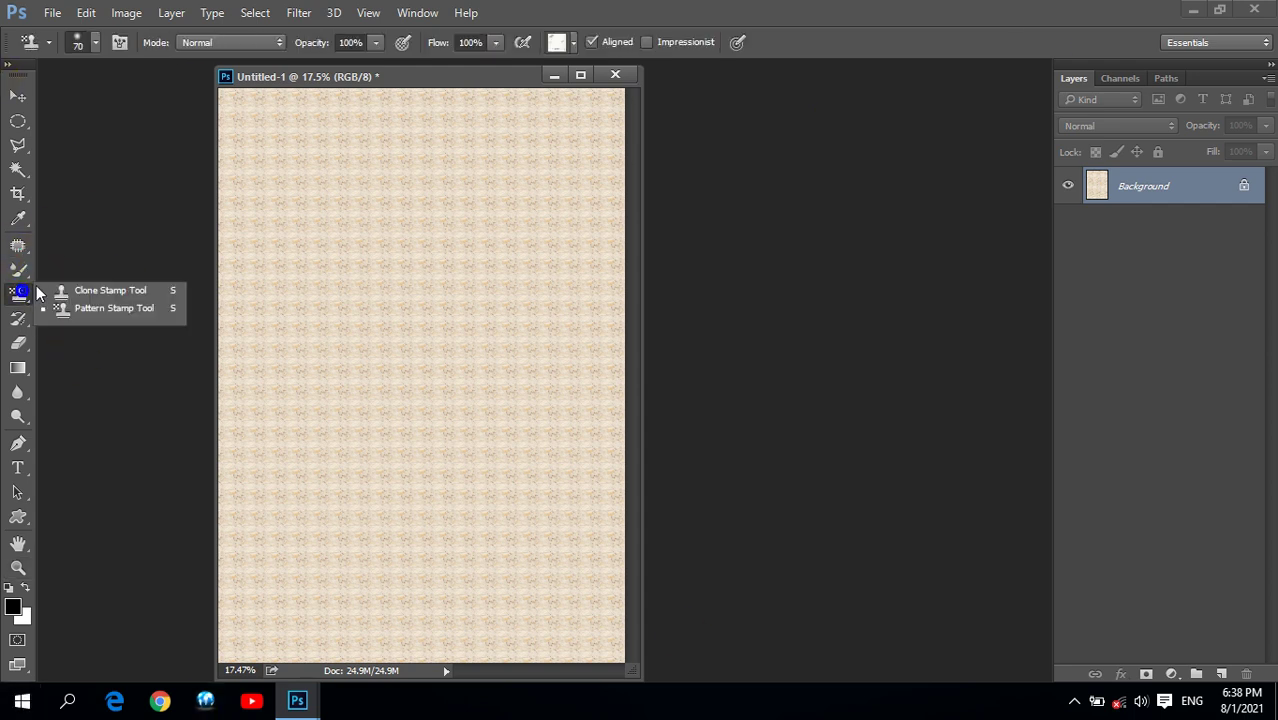
left_click(78, 296)
Try the healing and brush tool variants, select the History Brush, then close the document
left_click(18, 245)
left_click(60, 260)
left_click(18, 245)
left_click(50, 248)
left_click(18, 270)
left_click(62, 272)
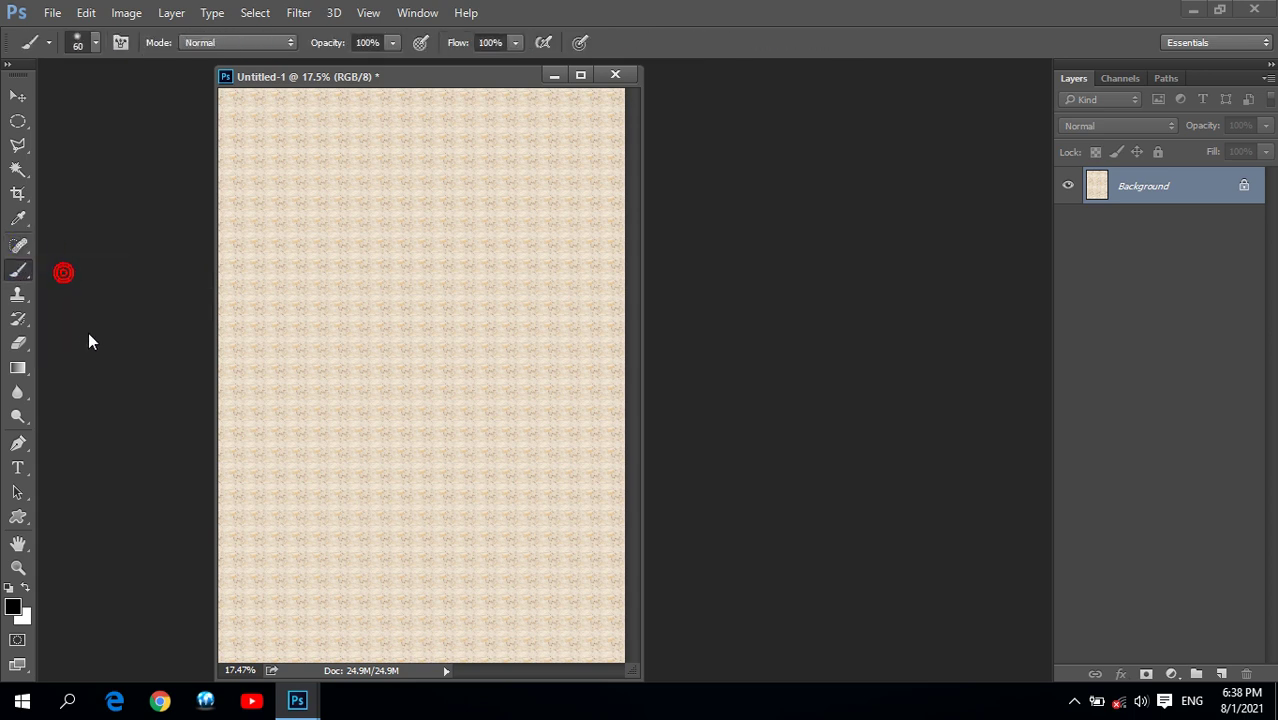
left_click(20, 295)
left_click(20, 320)
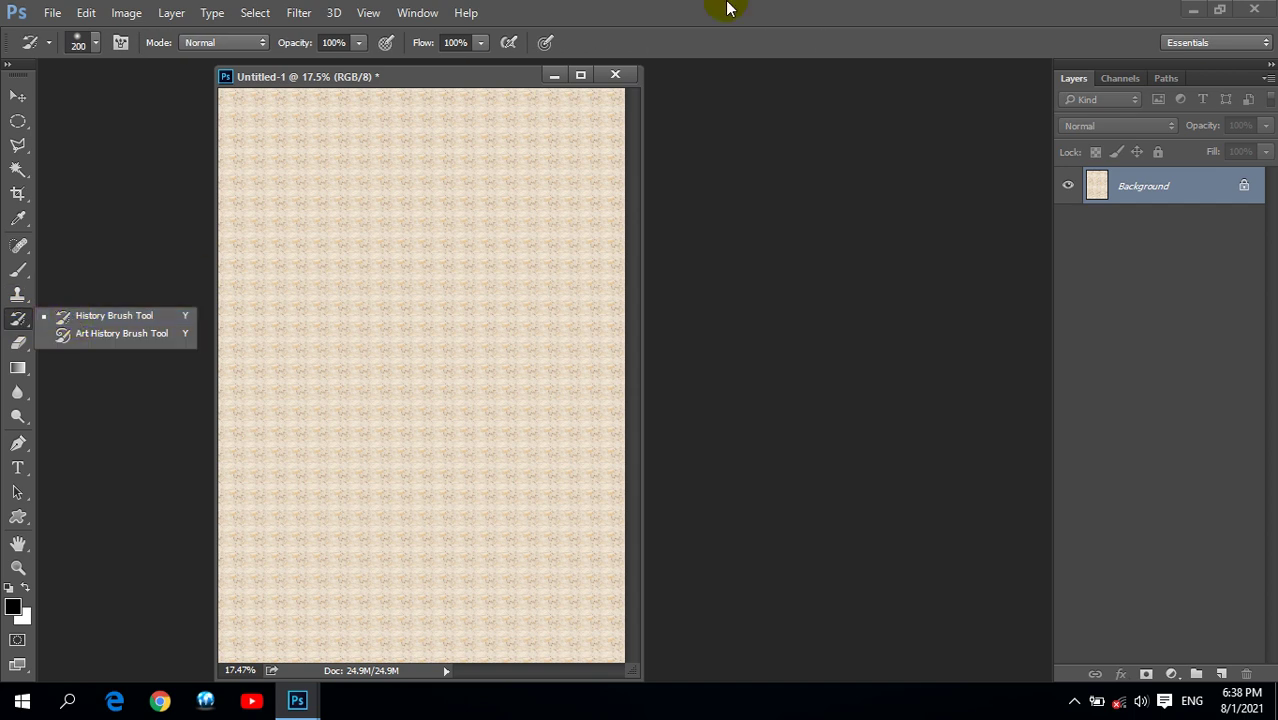
left_click(616, 74)
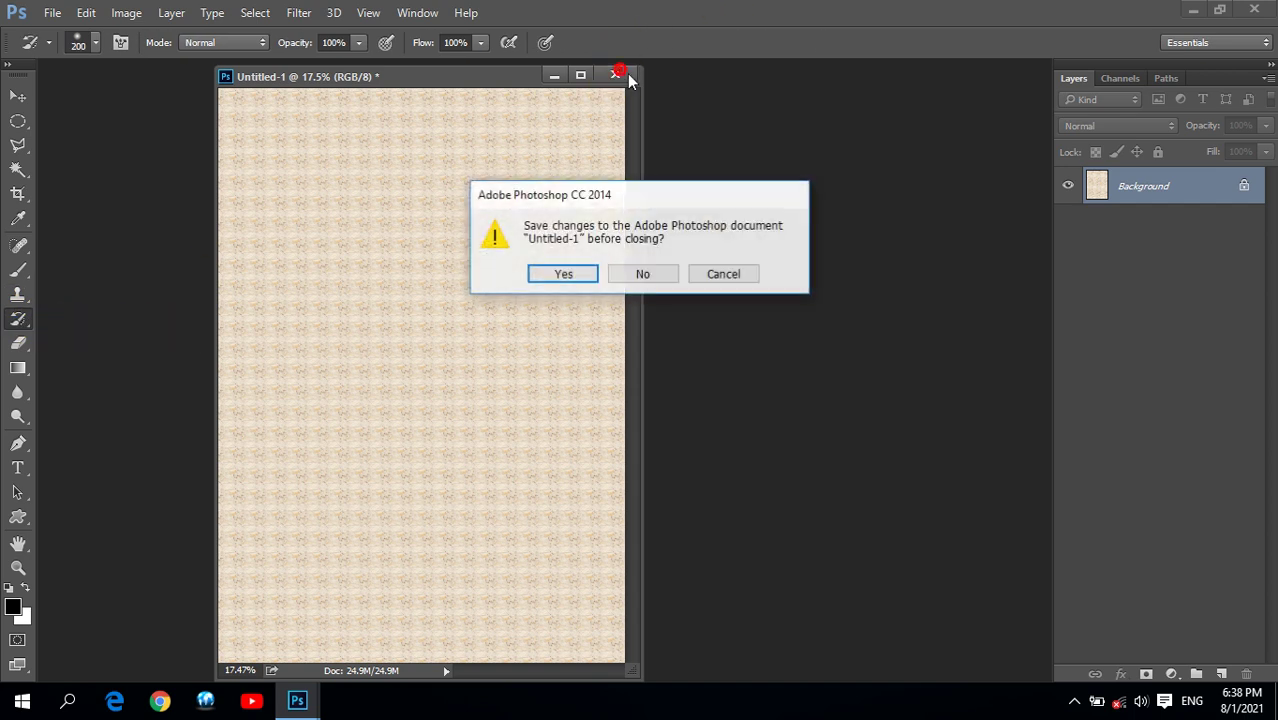
Discard the wallpaper page and open the portrait photo from D:\Indian Wallpapers
left_click(643, 272)
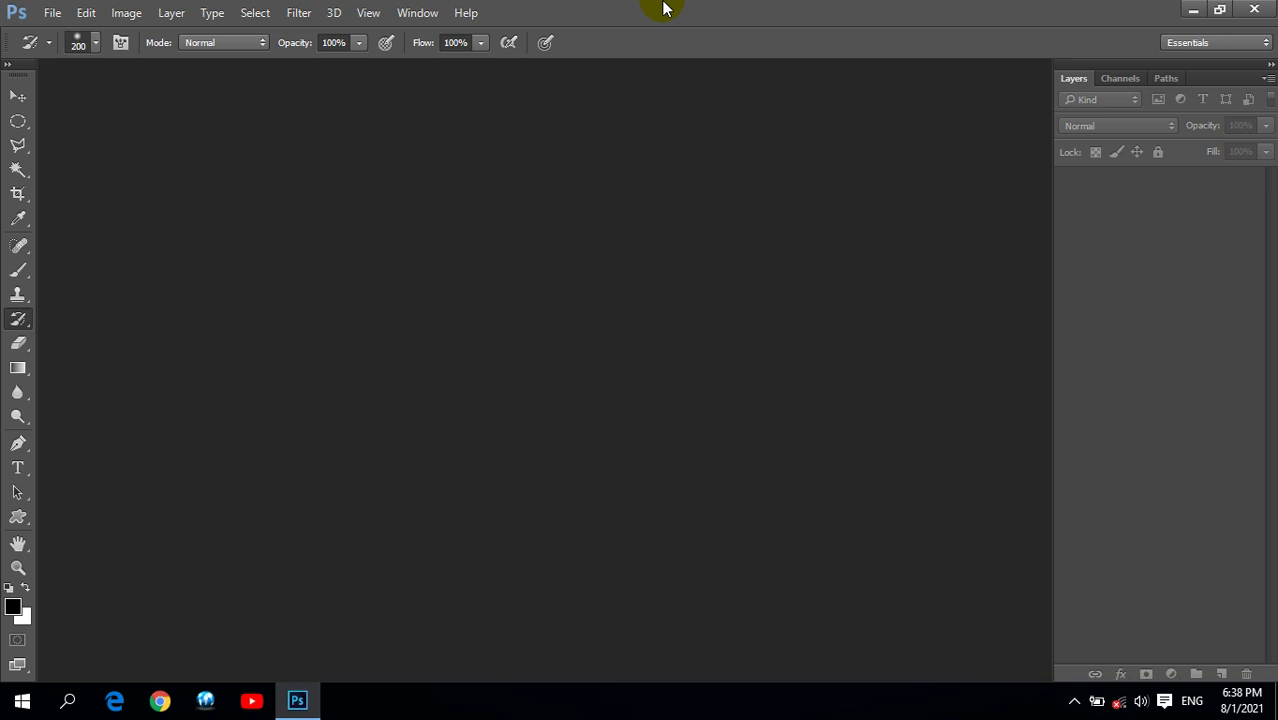
double_click(627, 403)
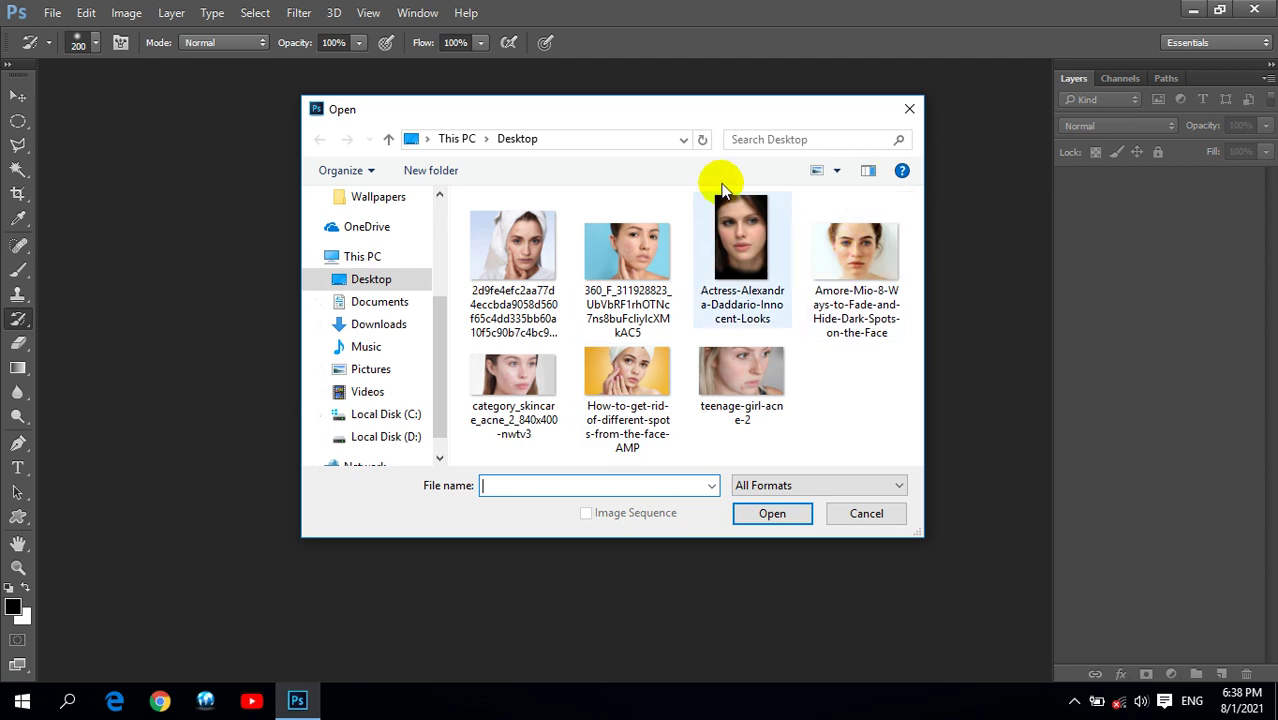
left_click(390, 140)
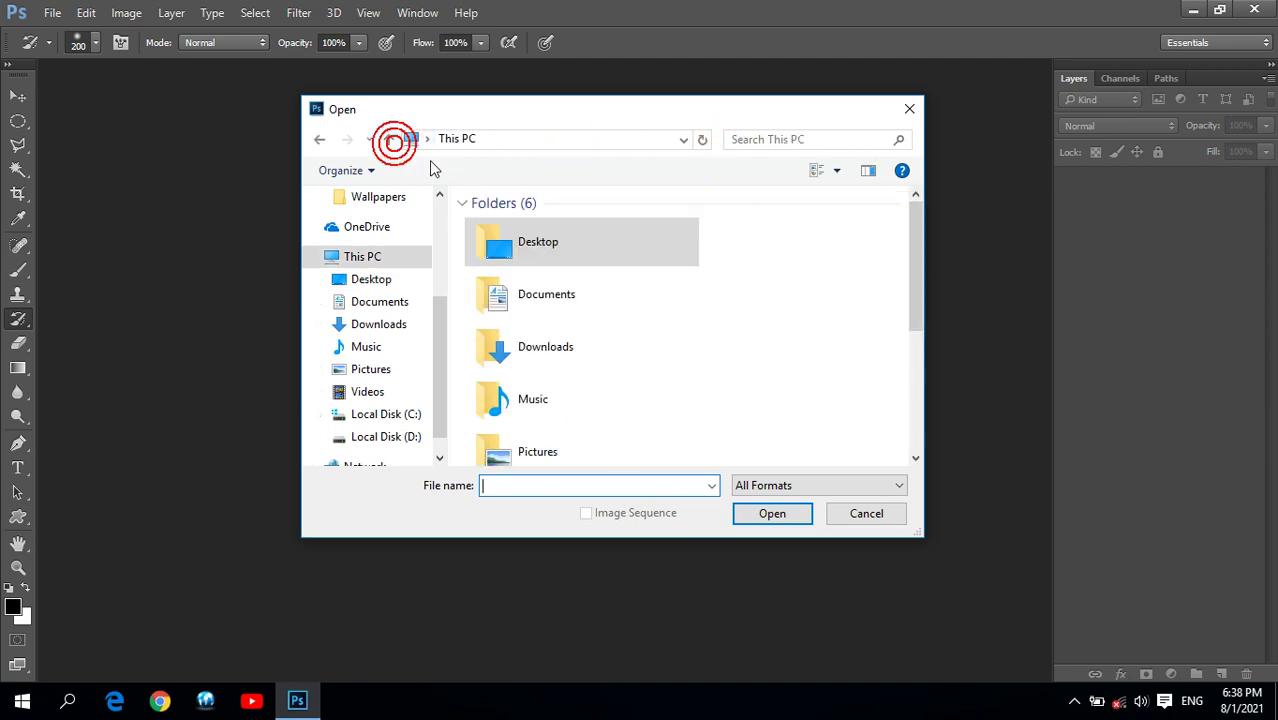
left_click_drag(918, 240, 916, 400)
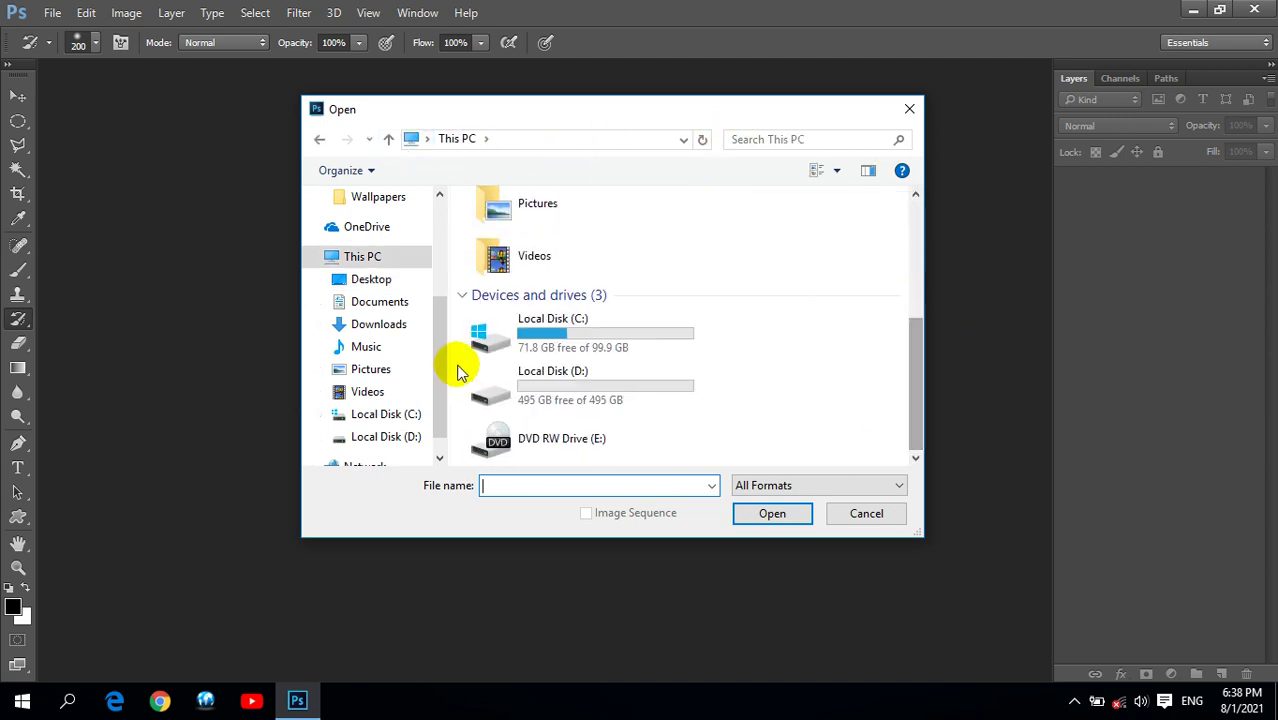
double_click(532, 385)
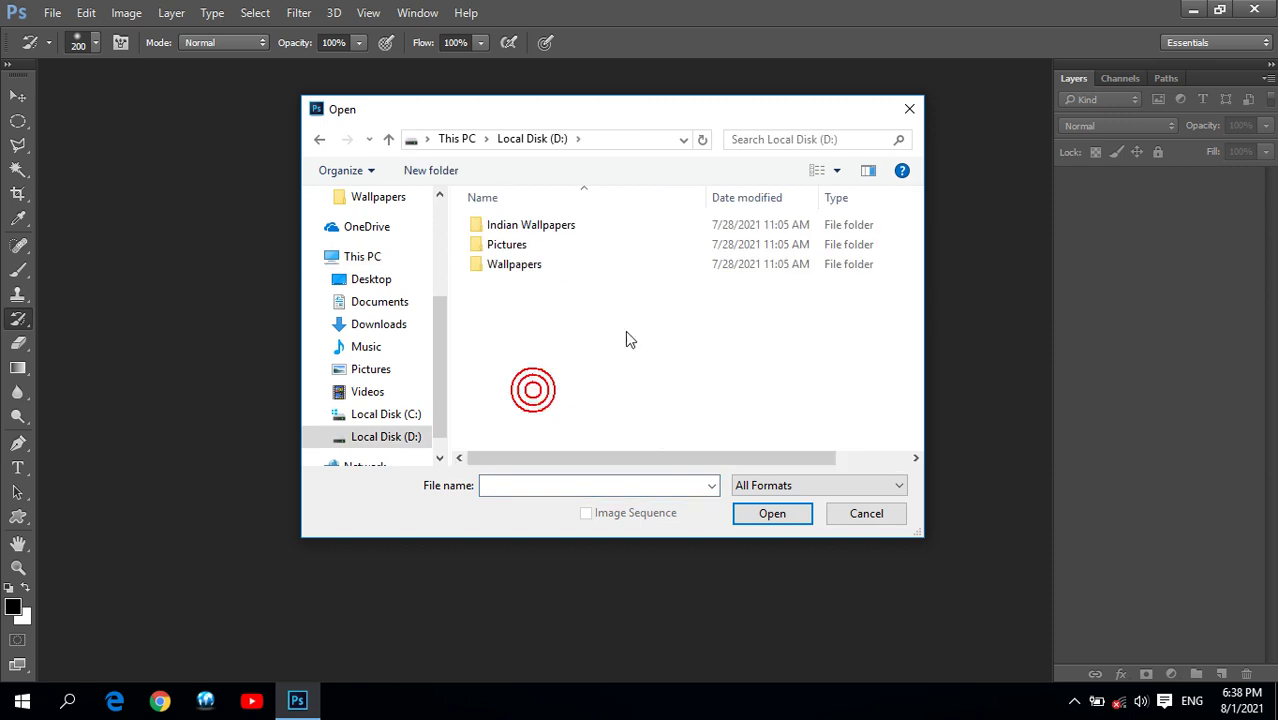
double_click(546, 232)
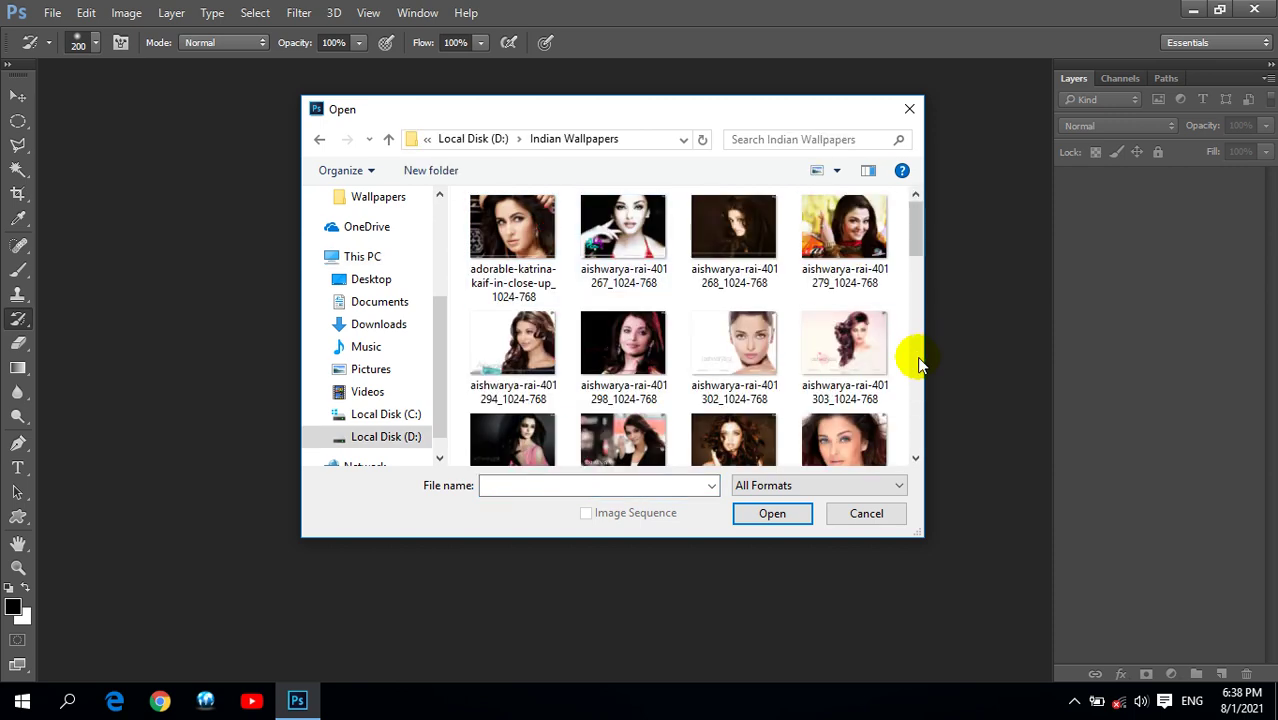
left_click_drag(918, 236, 916, 250)
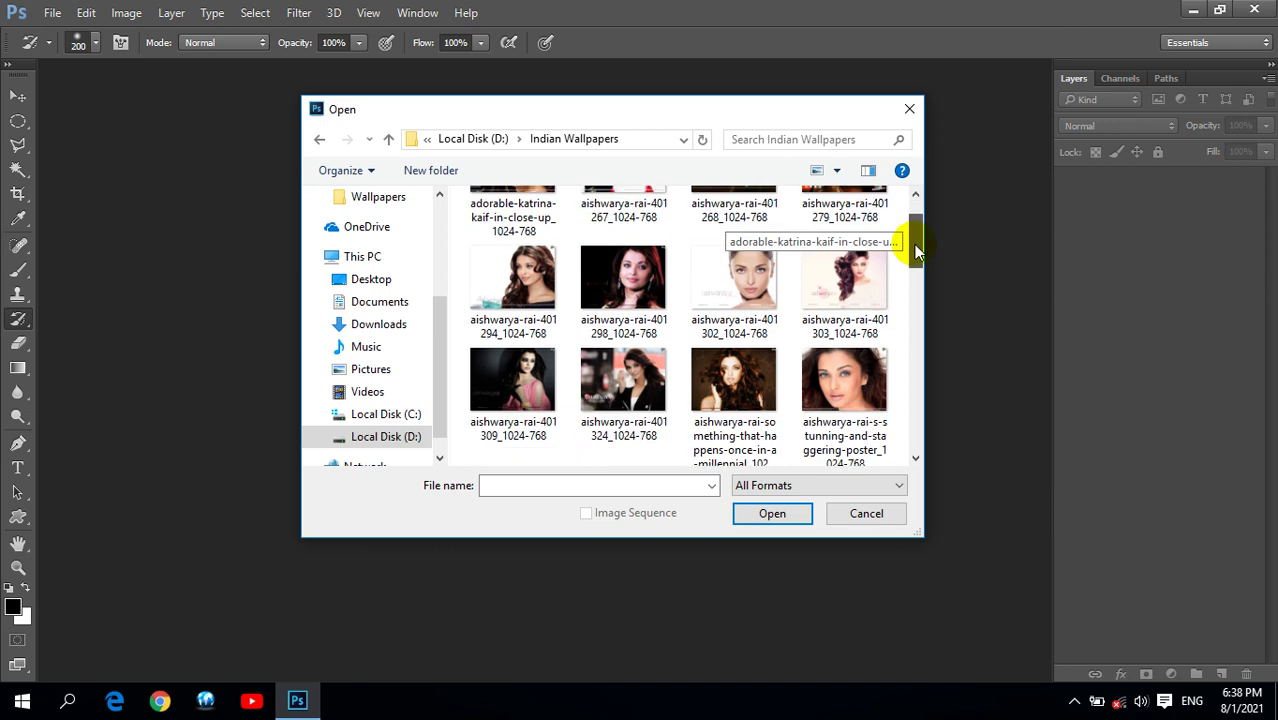
left_click_drag(918, 250, 924, 281)
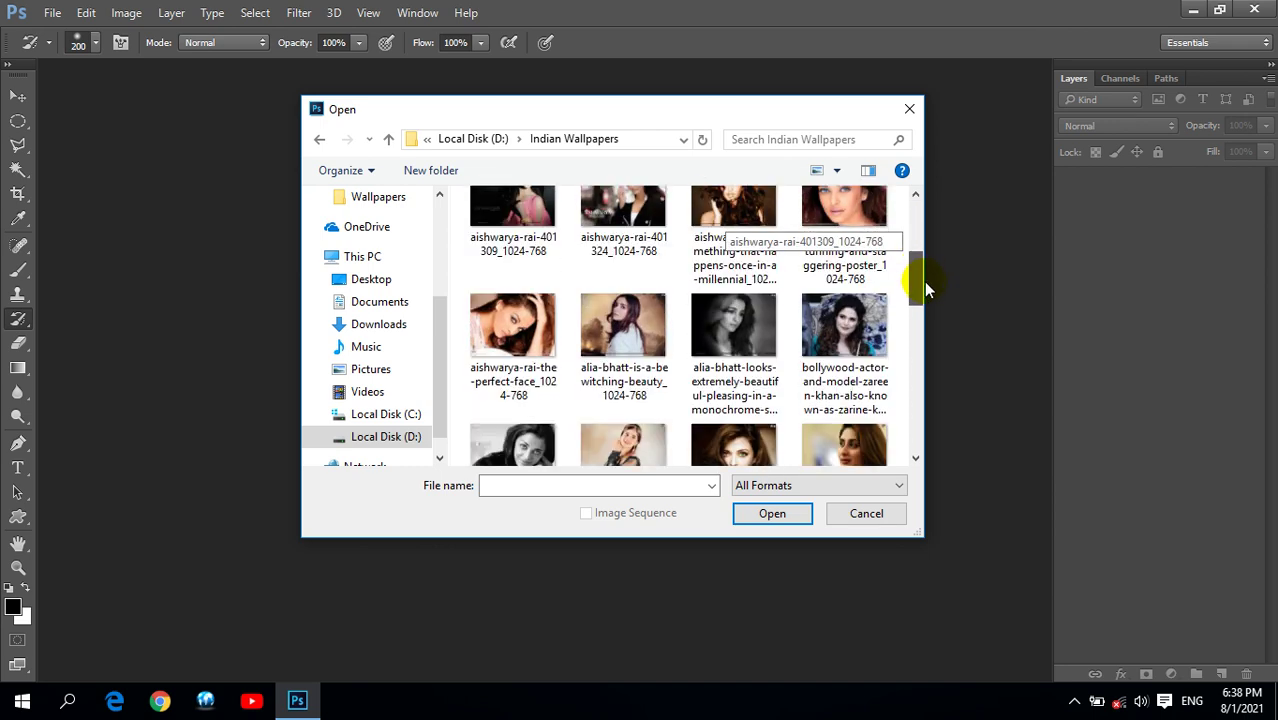
left_click(623, 330)
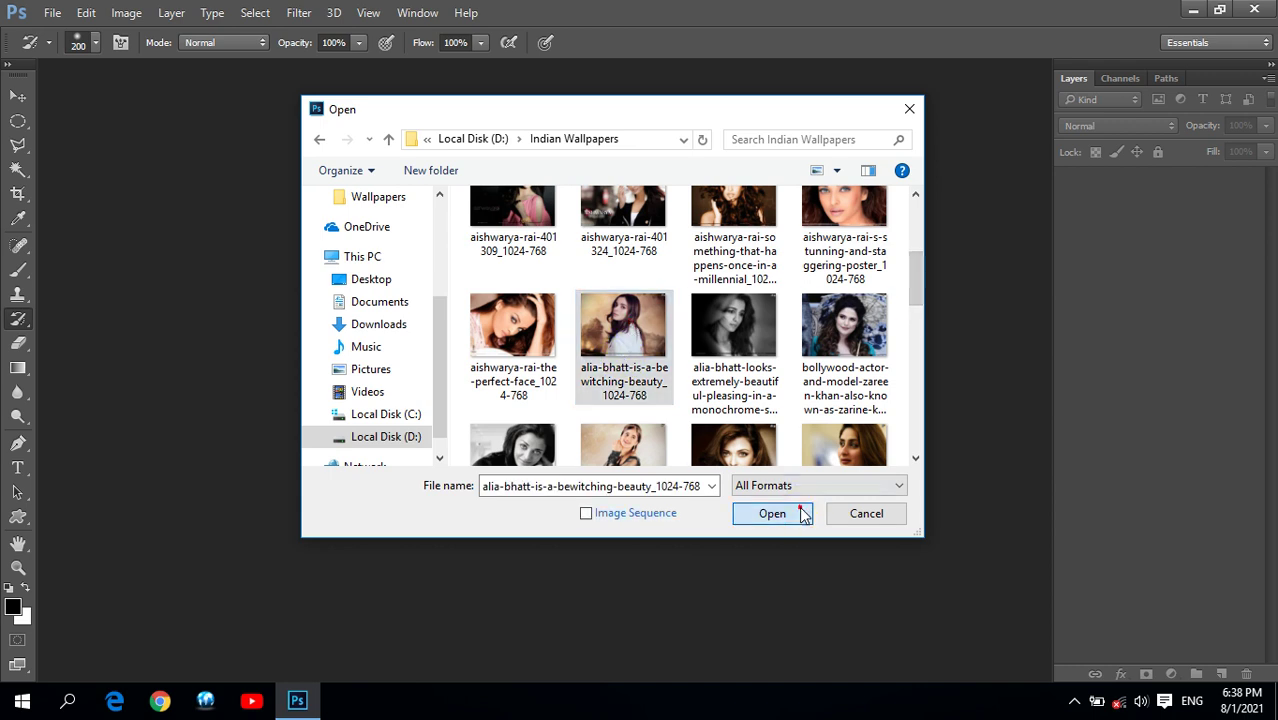
left_click(790, 514)
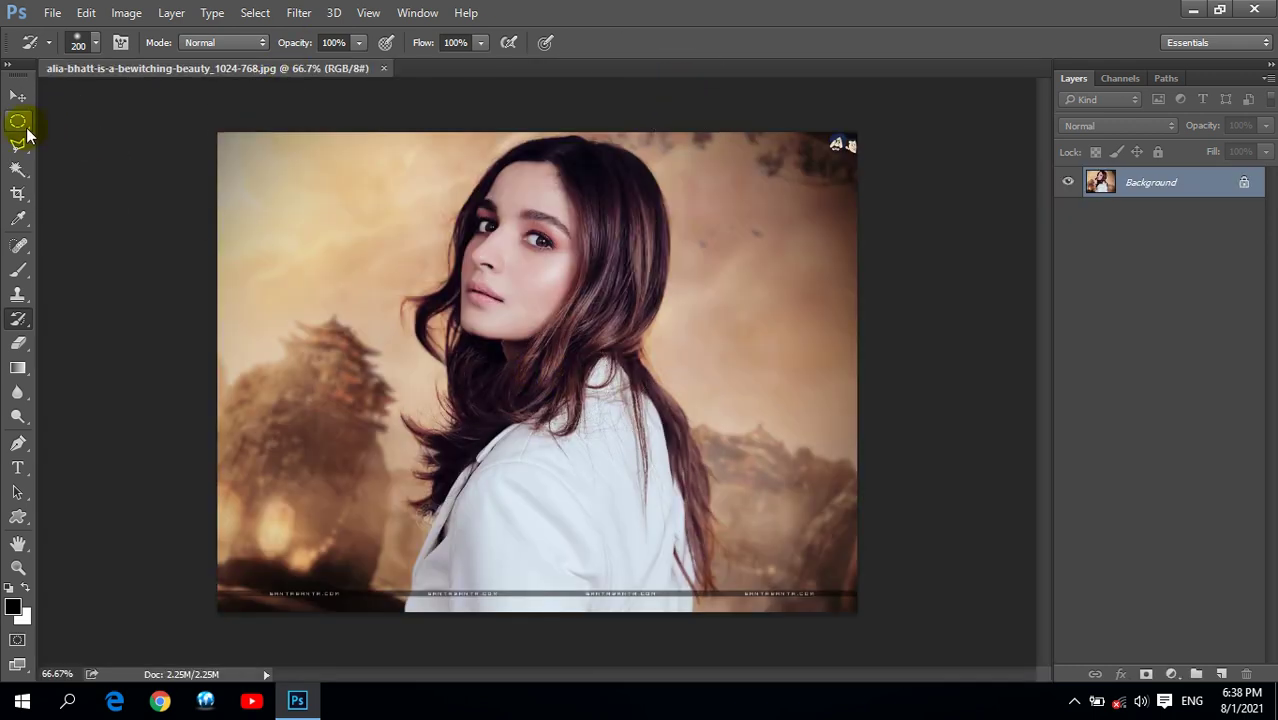
Draw an elliptical marquee selection and shift it onto the woman's face
left_click(24, 126)
left_click_drag(485, 162, 588, 338)
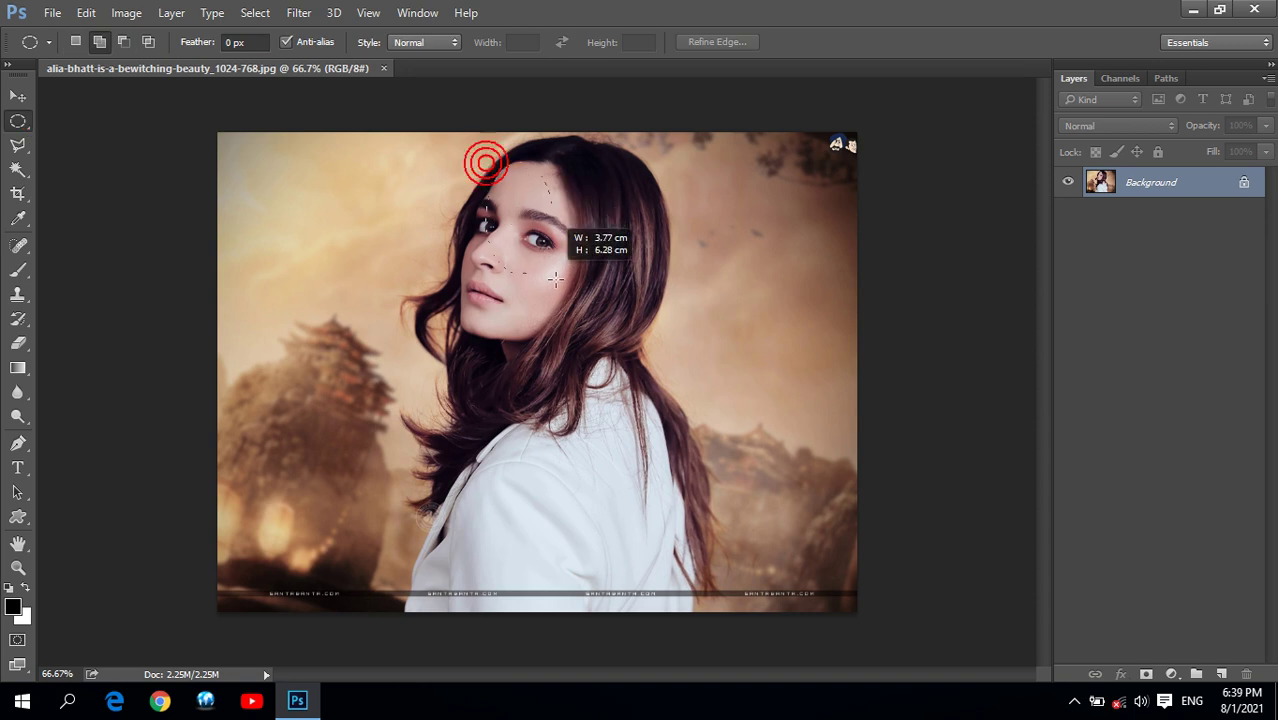
left_click(75, 41)
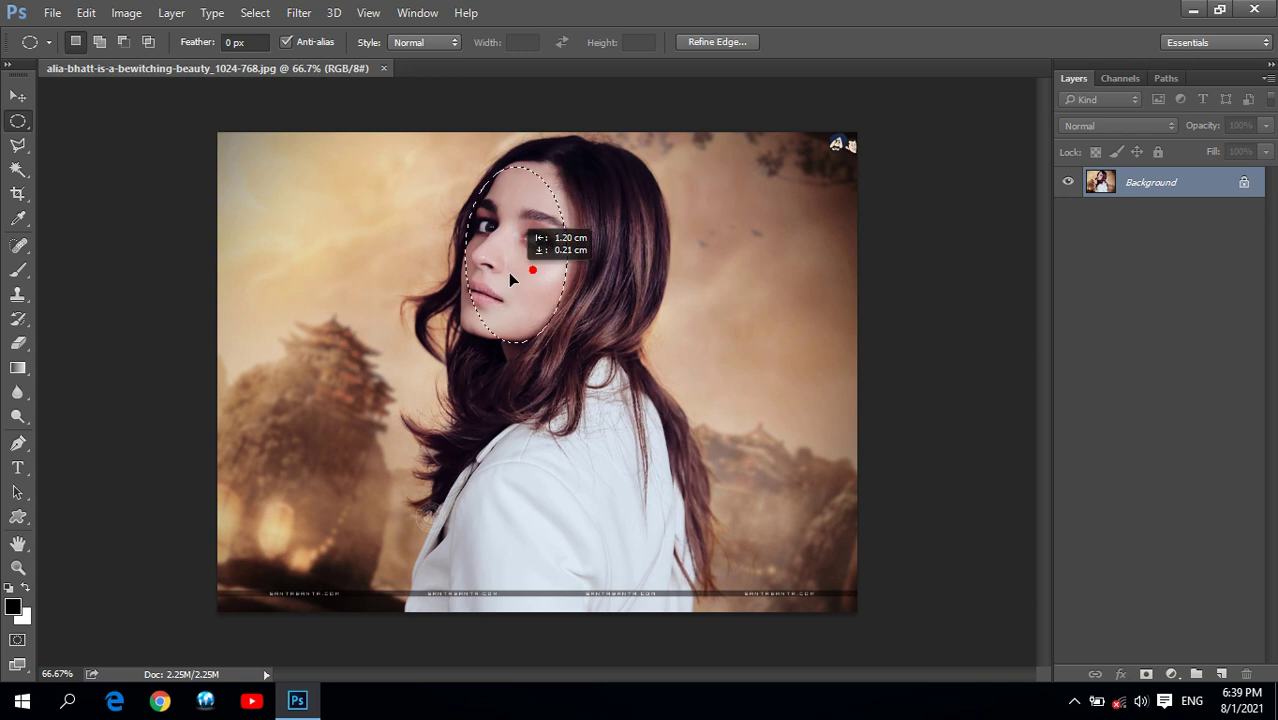
left_click_drag(536, 266, 509, 268)
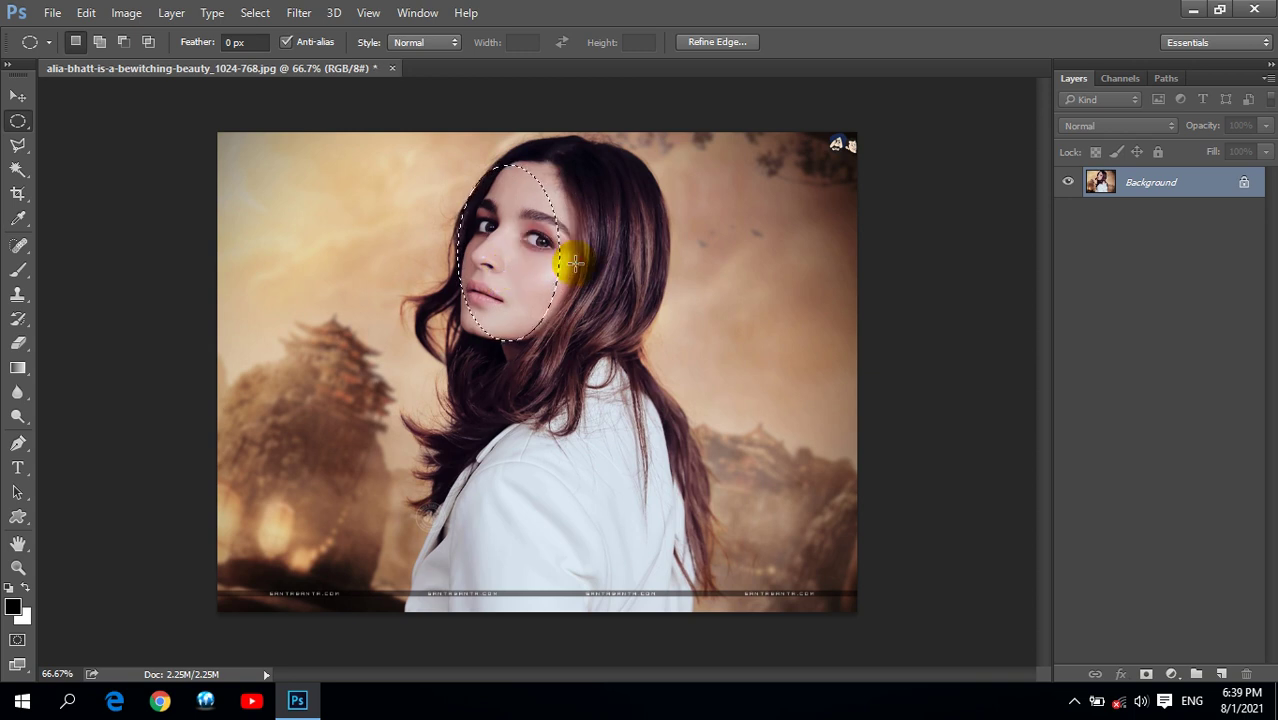
Transform the oval selection, rotating about 13.66° and widening it to 114%
left_click(255, 12)
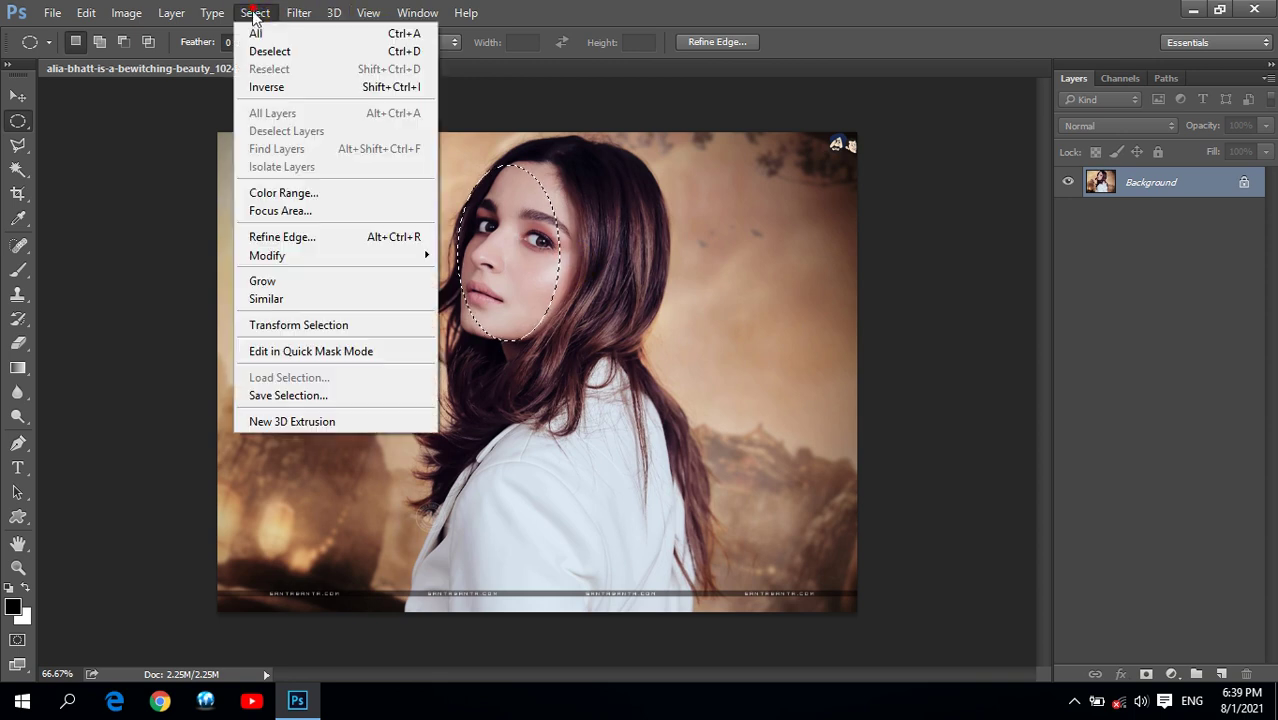
left_click(298, 325)
left_click_drag(590, 170, 619, 165)
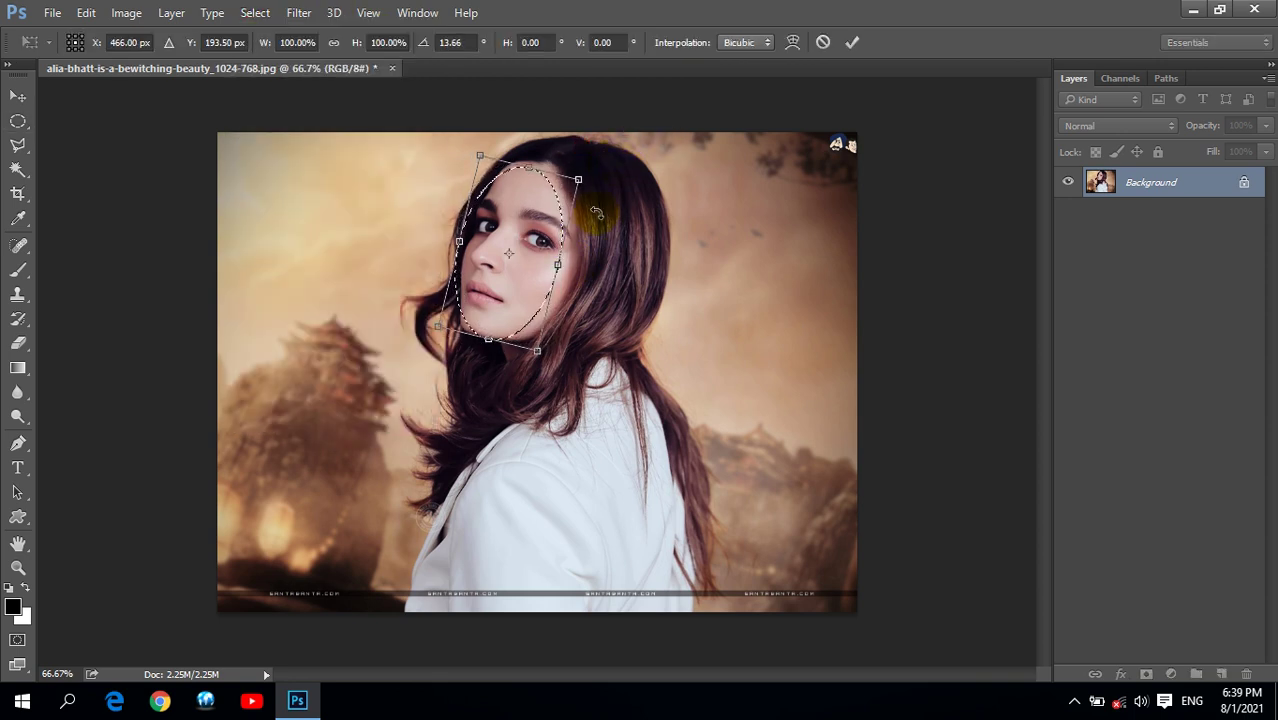
left_click_drag(558, 264, 573, 292)
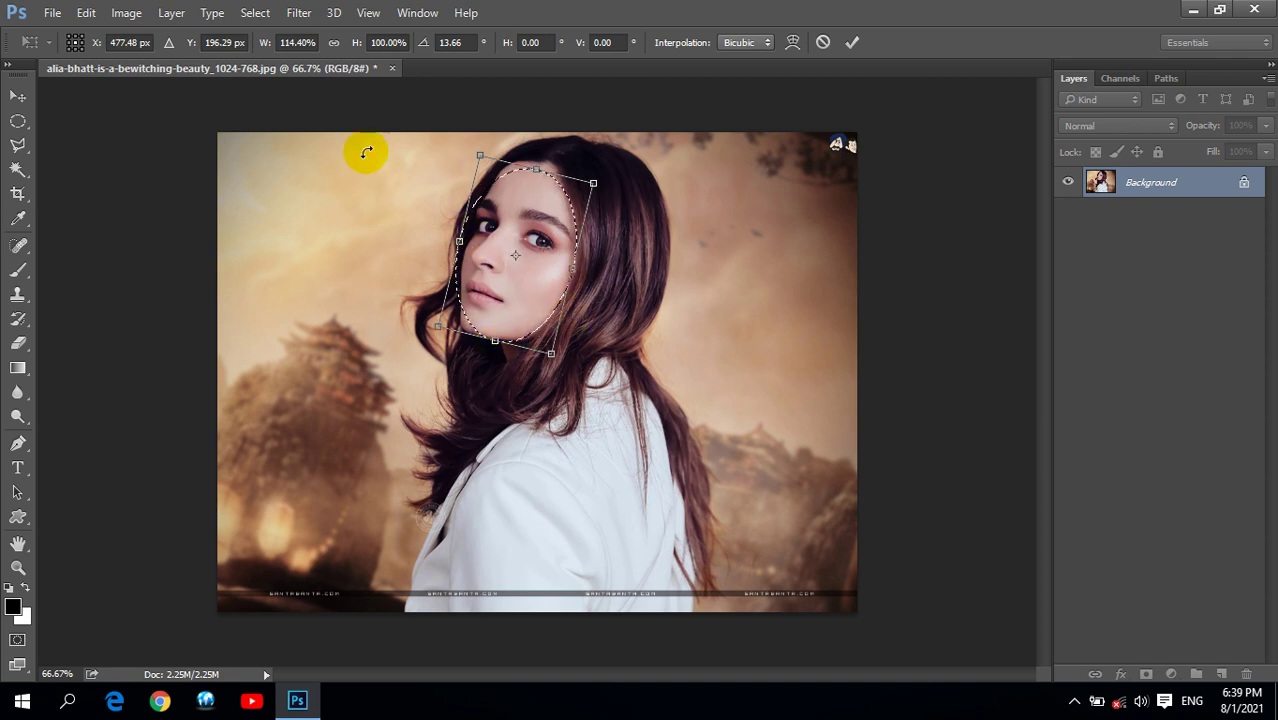
left_click(18, 95)
left_click(571, 273)
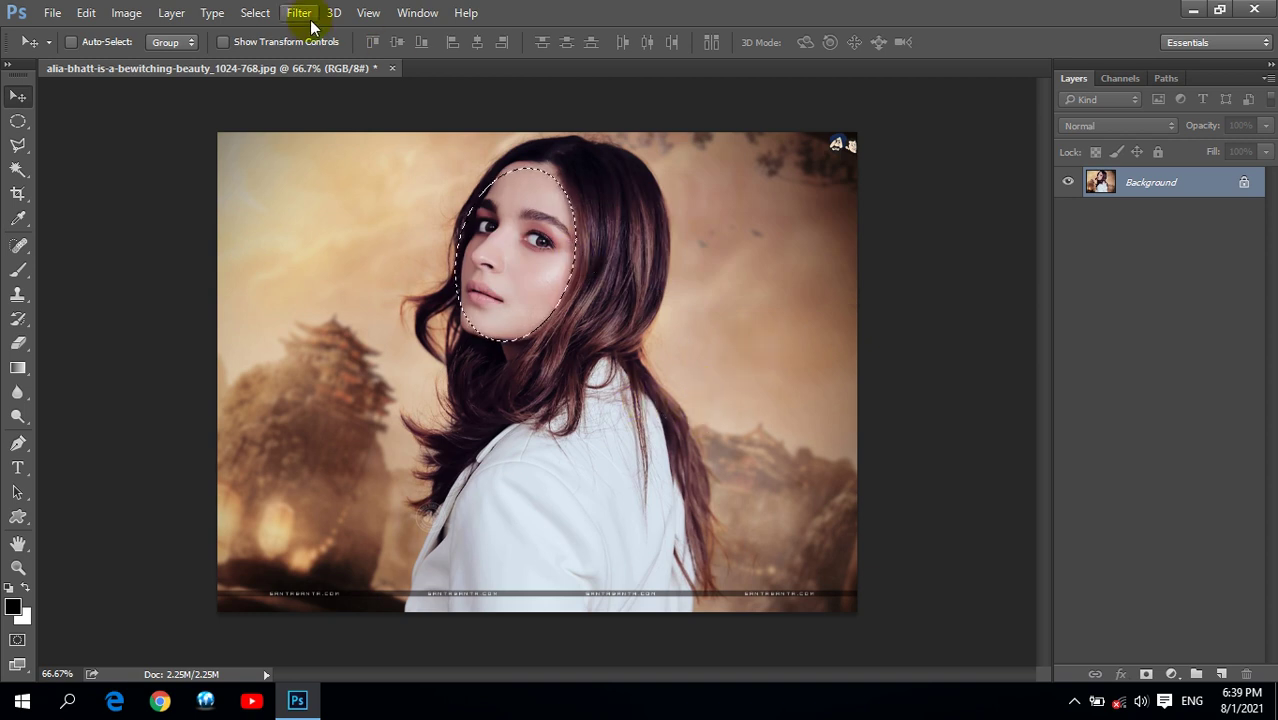
Blur the face inside the oval using an enlarged Art History Brush at 50% opacity
left_click(18, 318)
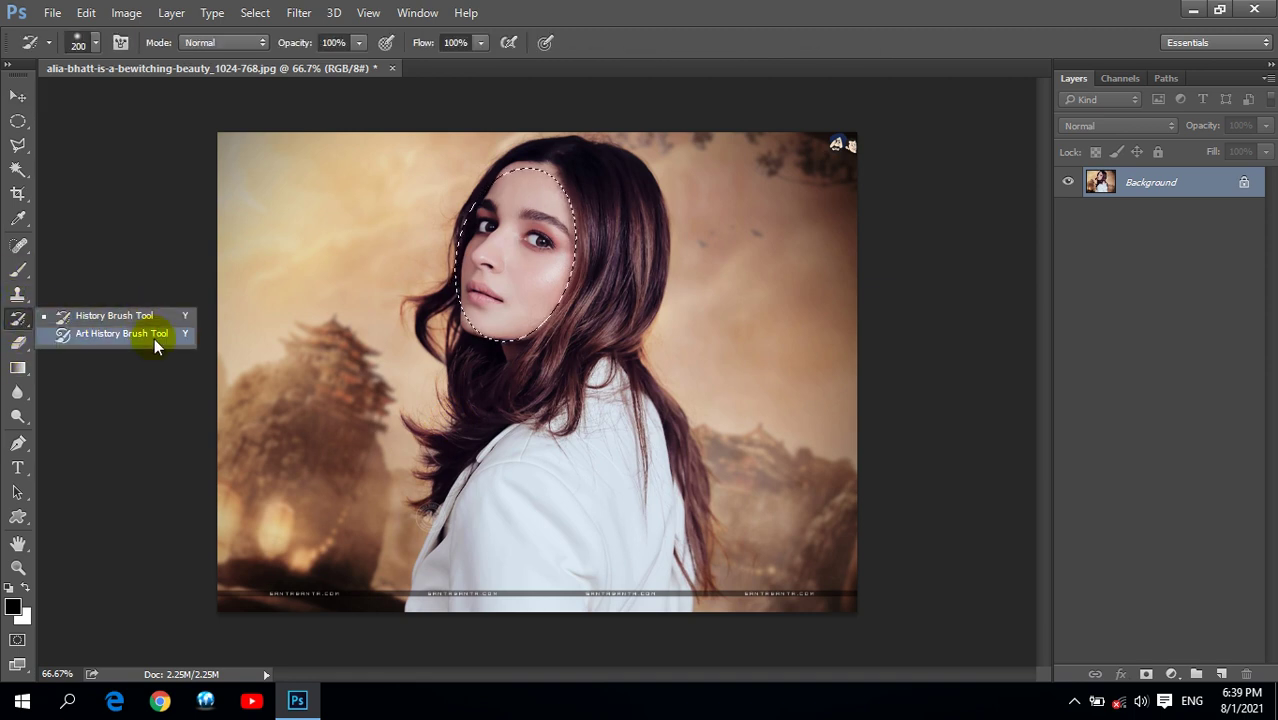
left_click(110, 316)
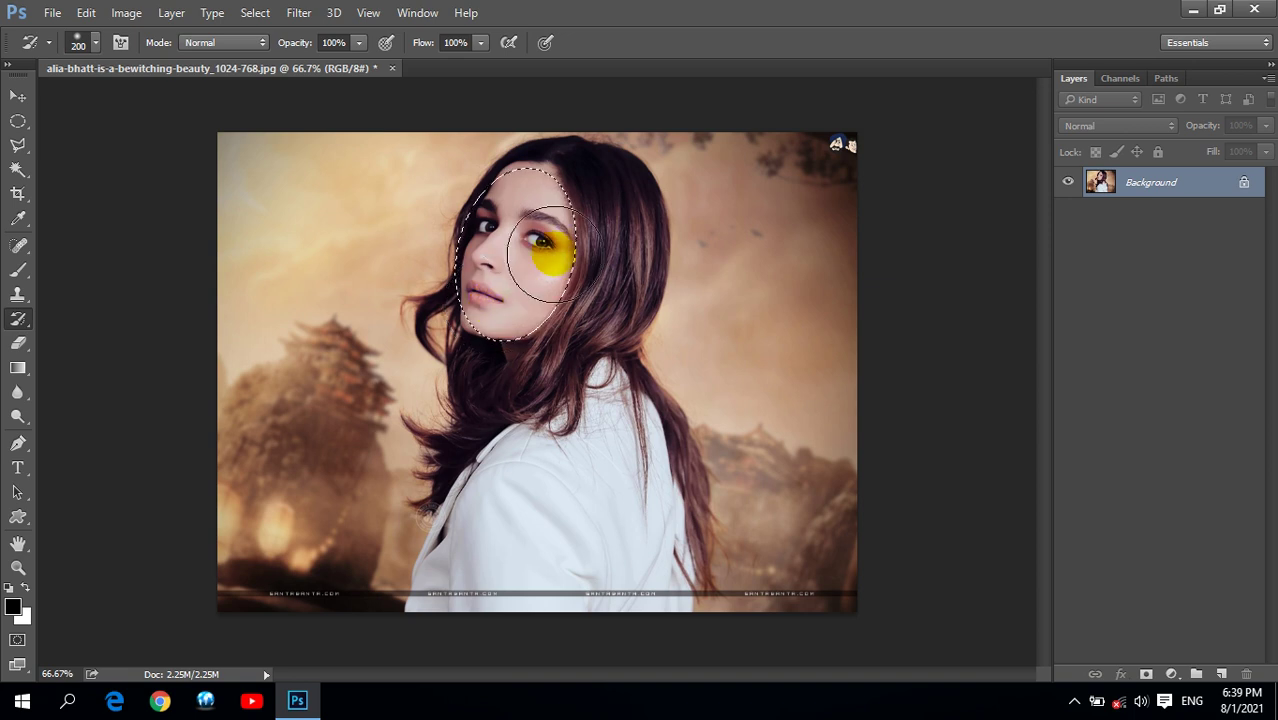
right_click(18, 319)
left_click(140, 335)
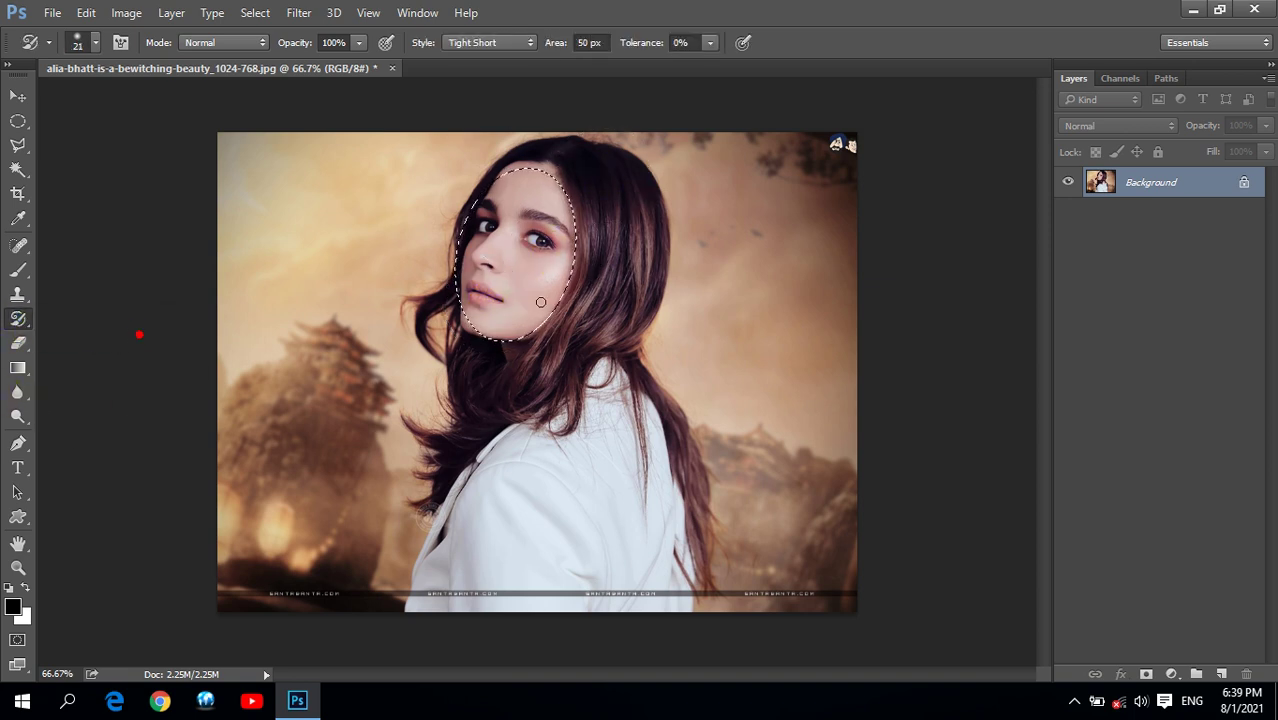
left_click(345, 43)
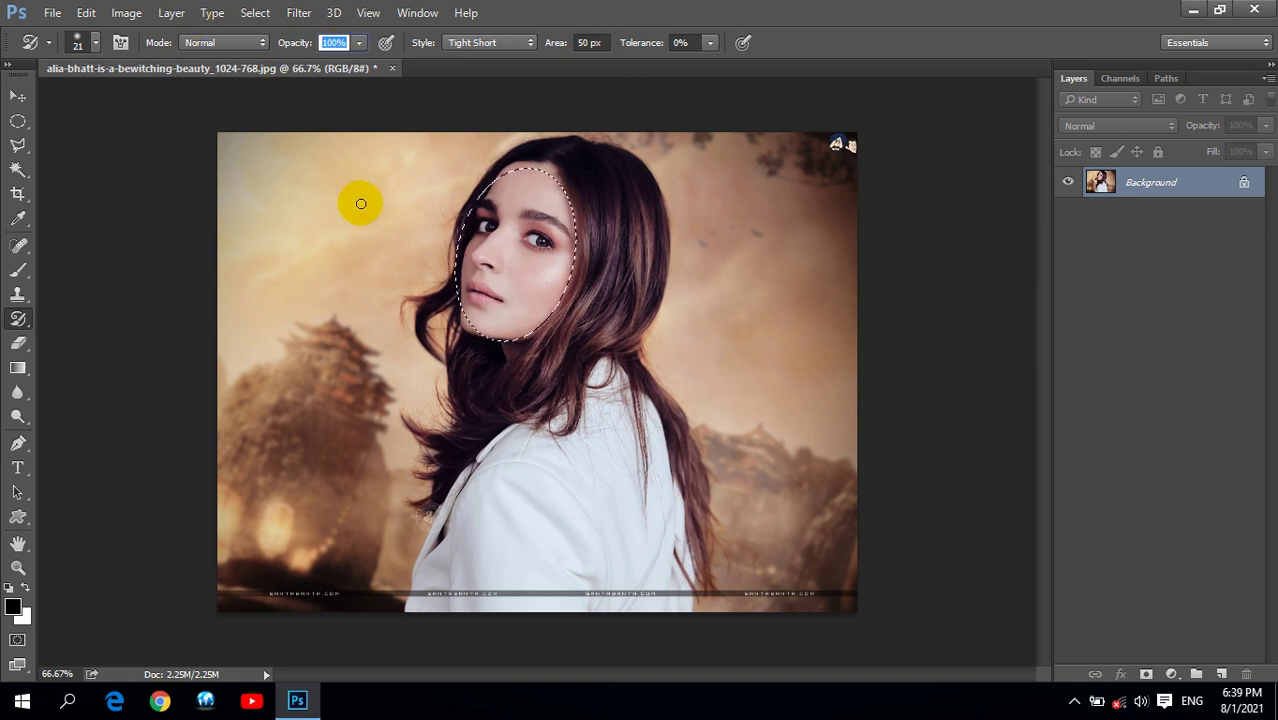
type("50")
key("Return")
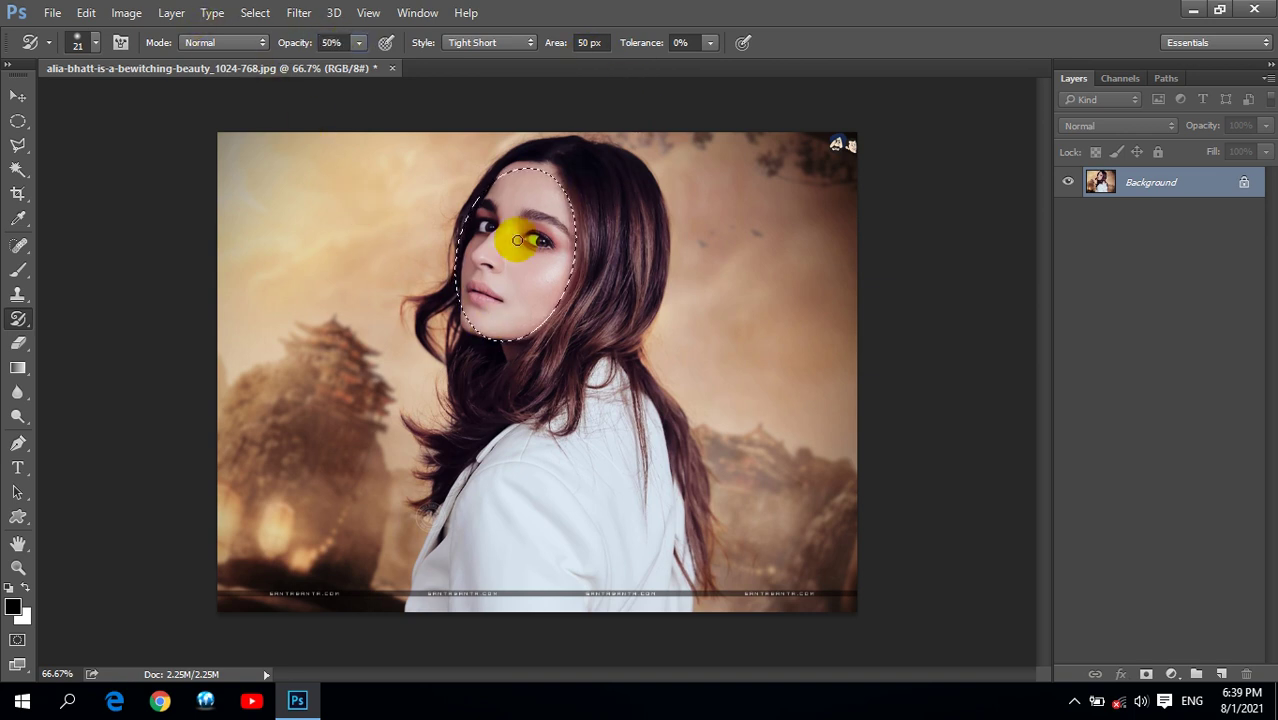
key("bracketright")
key("bracketright")
key("bracketright")
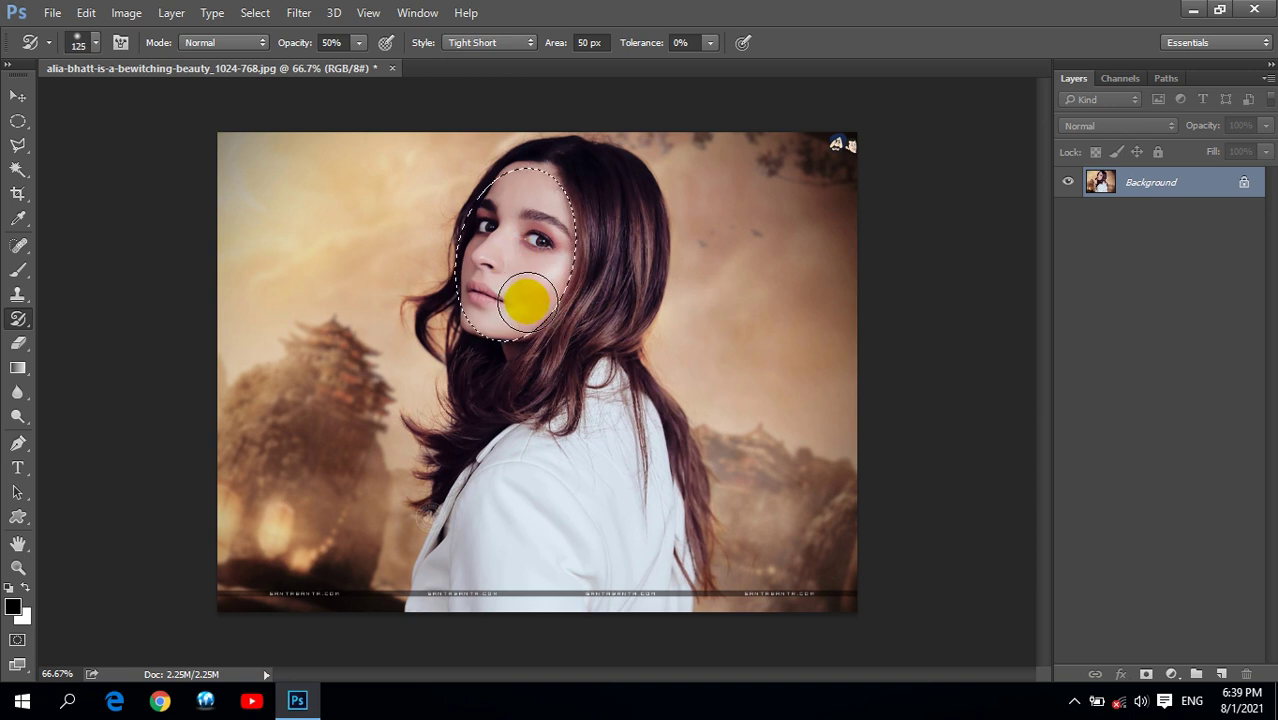
left_click_drag(527, 301, 502, 305)
left_click_drag(598, 425, 585, 418)
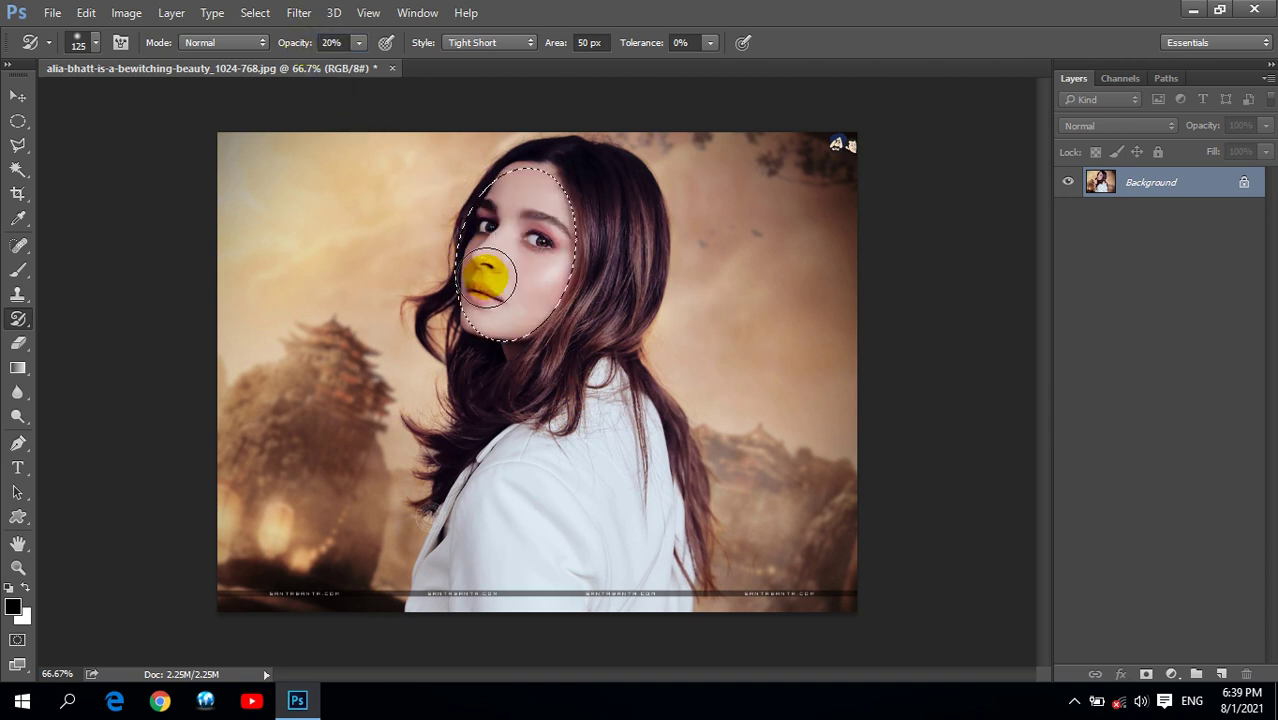
left_click_drag(488, 278, 578, 413)
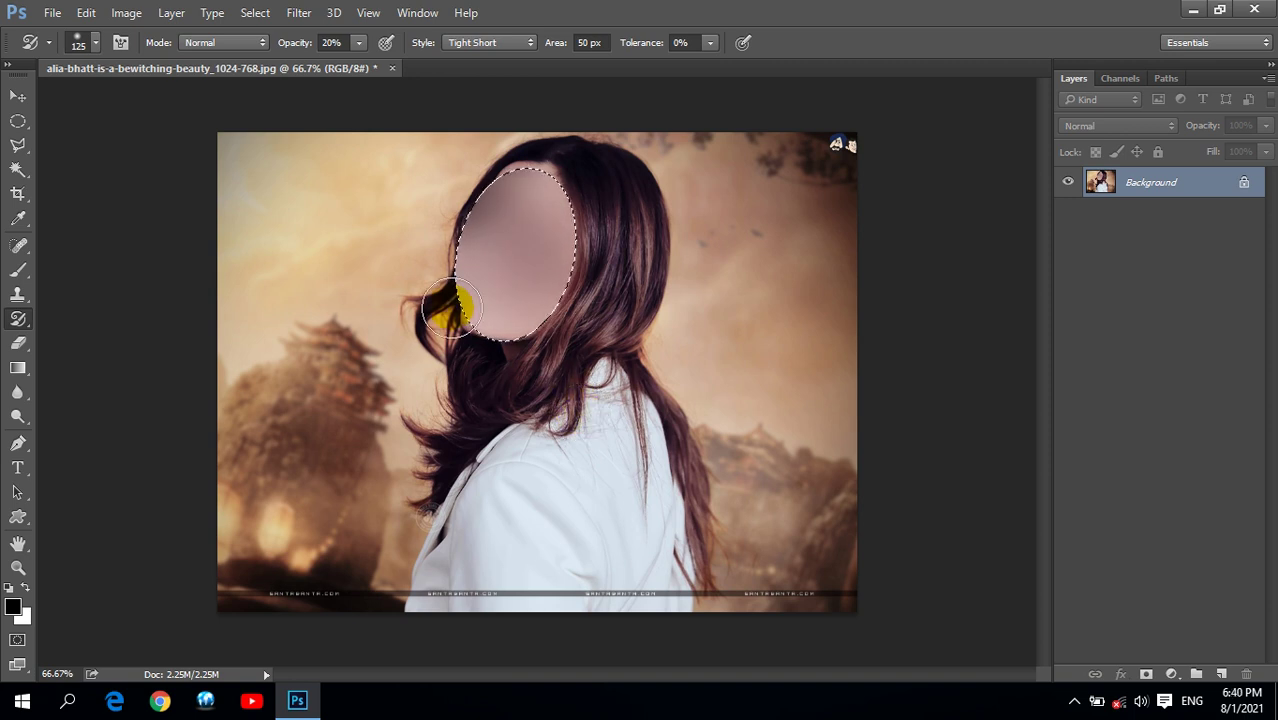
Paint the face back to its original detail with the regular History Brush
right_click(18, 320)
left_click(90, 316)
mouse_move(500, 240)
left_mouse_down()
mouse_move(600, 155)
mouse_move(471, 186)
left_mouse_up()
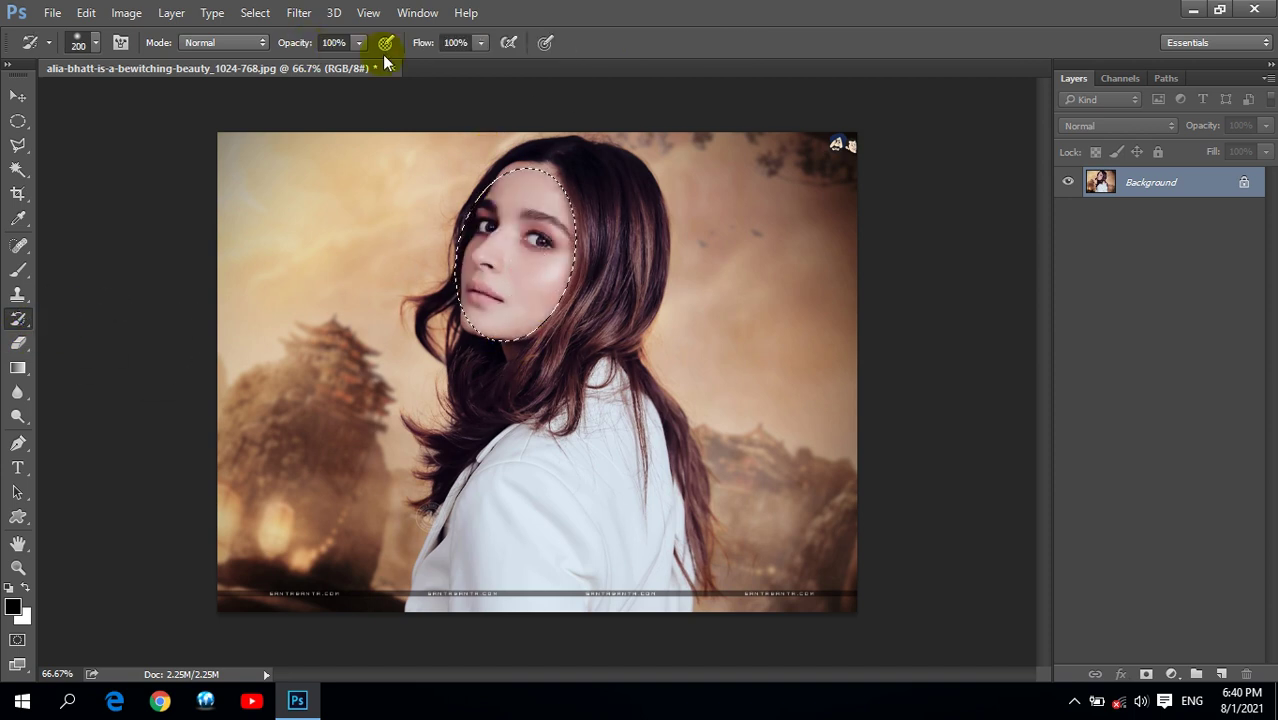
right_click(28, 326)
left_click(92, 325)
right_click(18, 320)
left_click(84, 316)
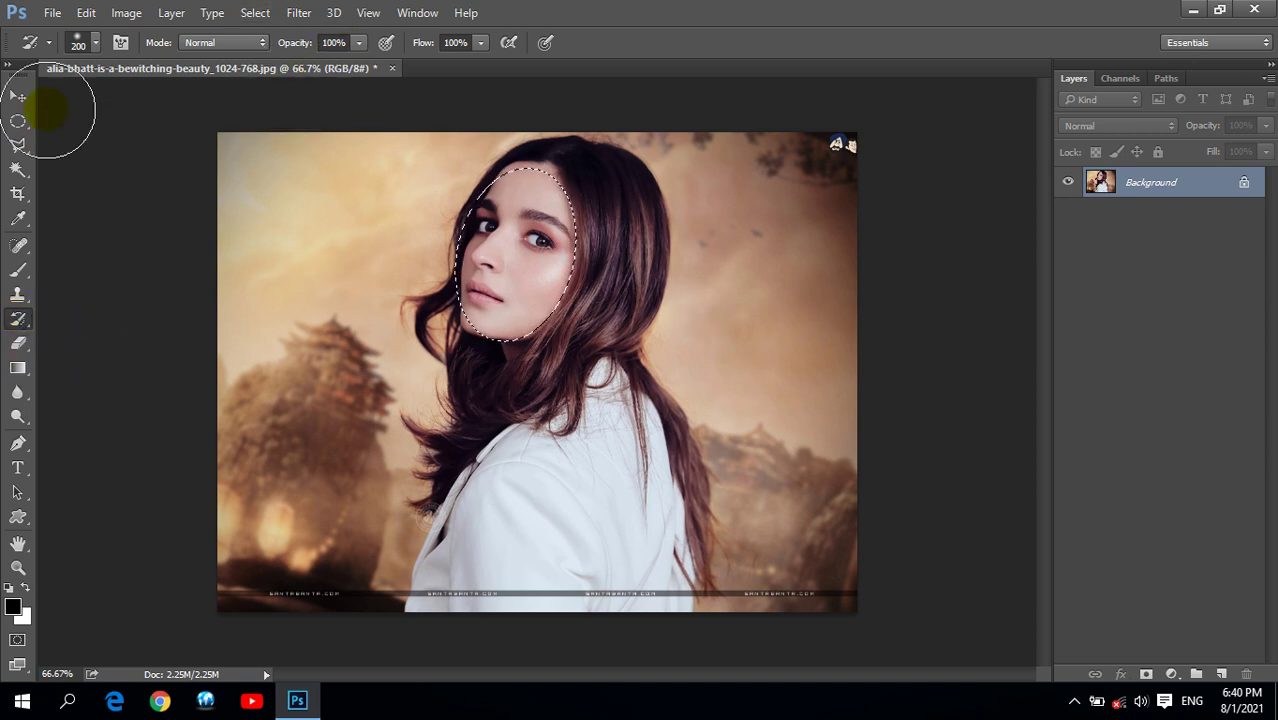
left_click(18, 94)
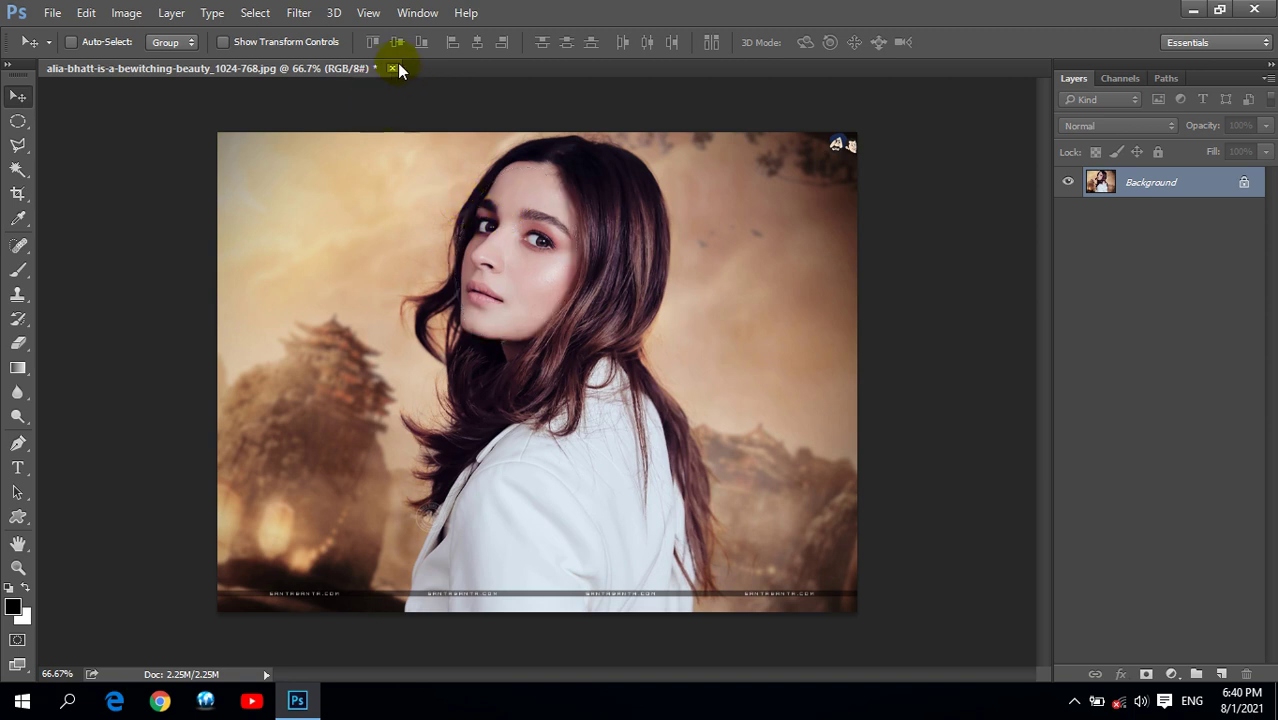
Float the portrait window and open Gerdoo Wallpaper (6) from the Wallpapers folder on D:
left_click_drag(231, 67, 240, 151)
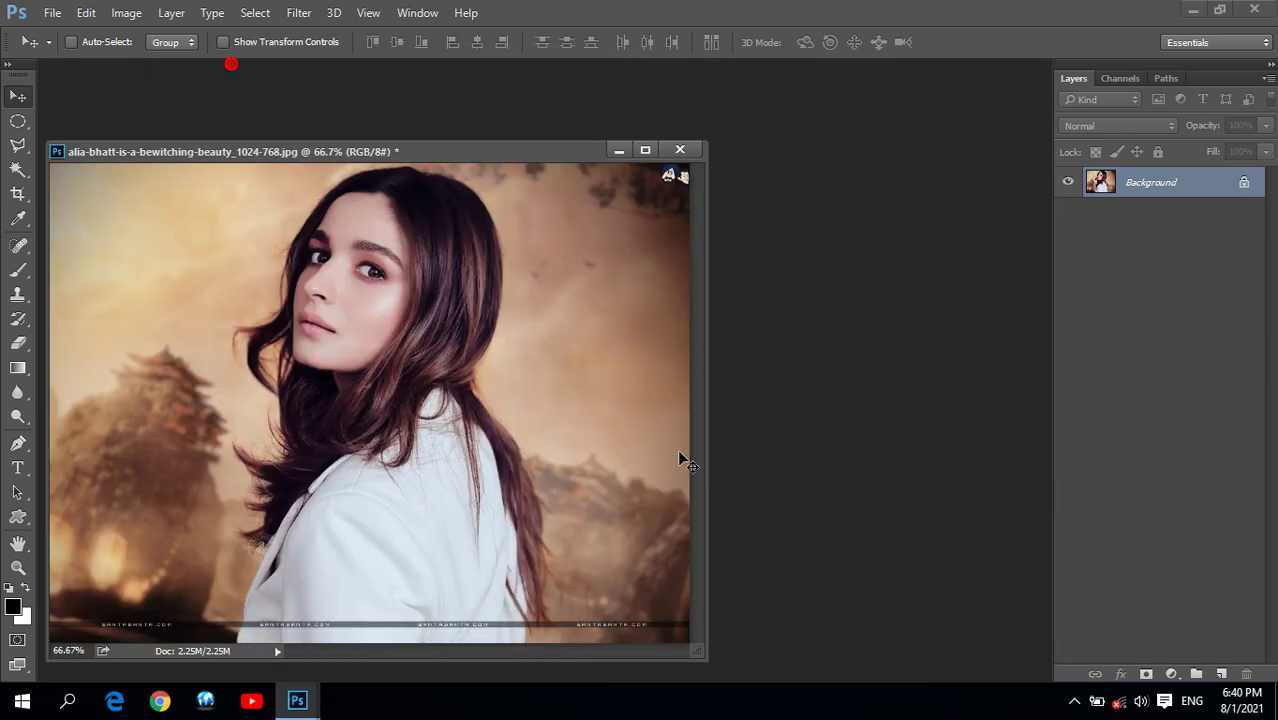
double_click(877, 210)
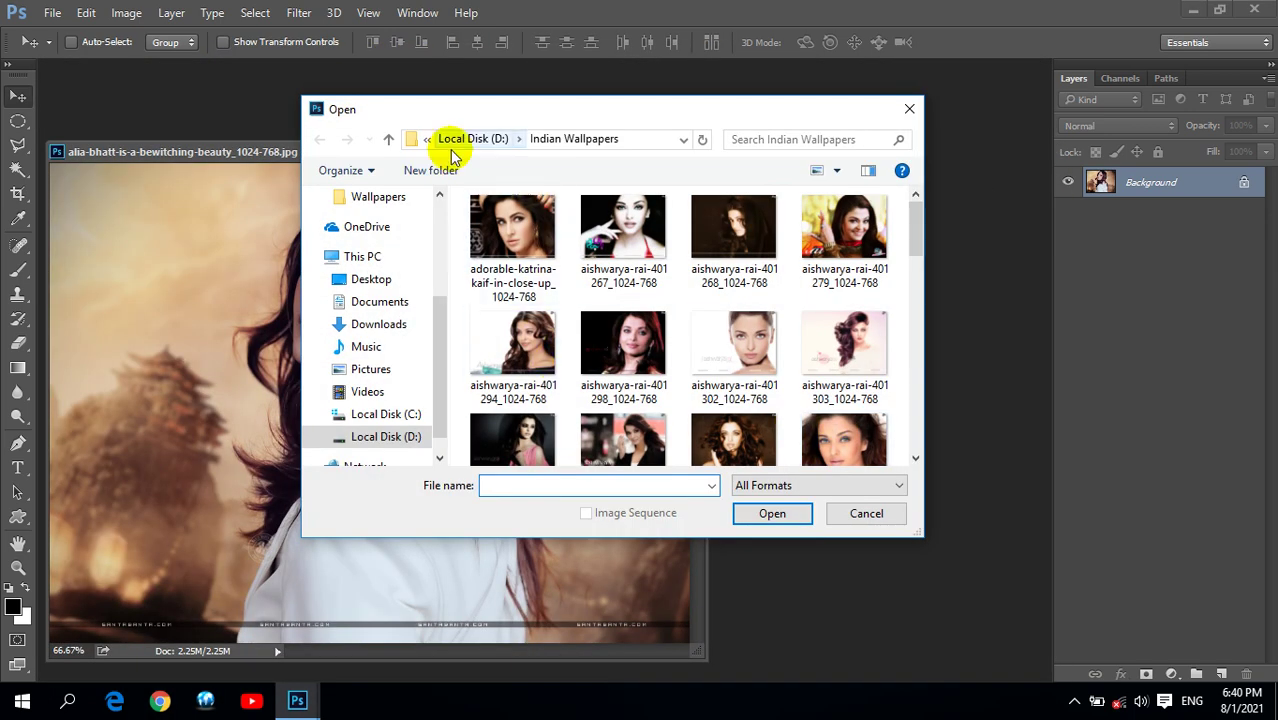
left_click(391, 147)
double_click(513, 262)
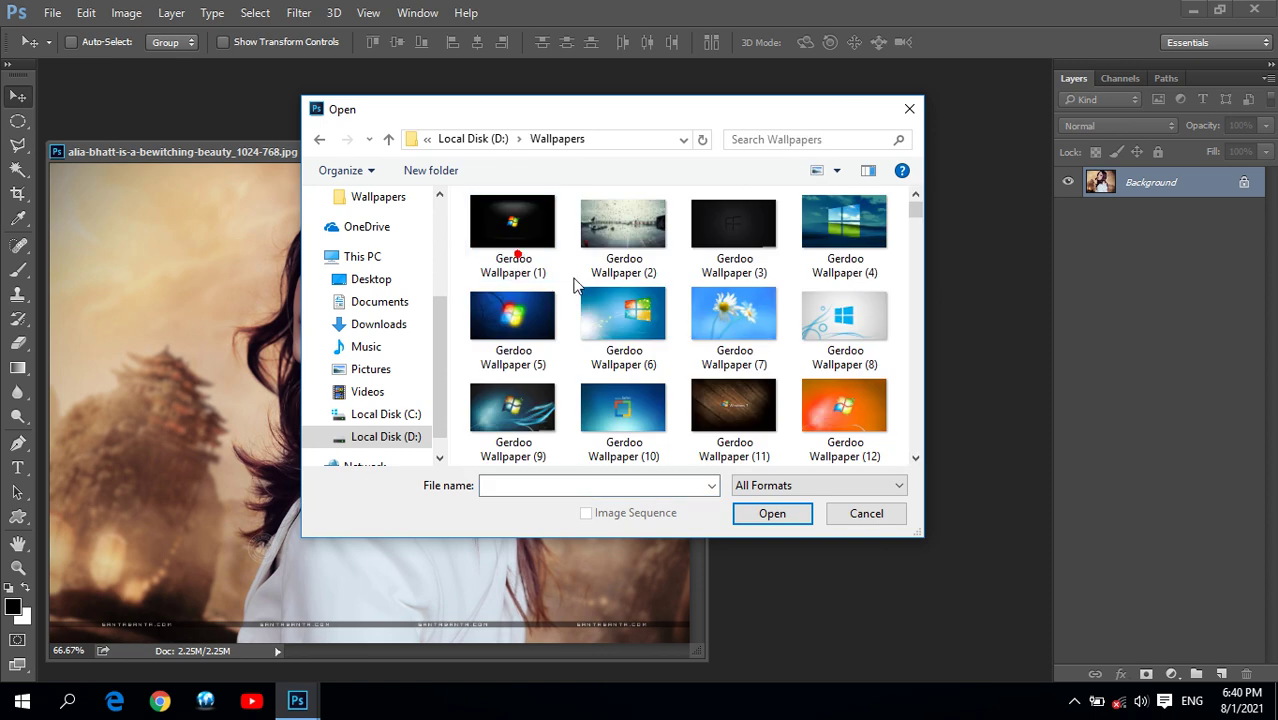
left_click(639, 326)
left_click(772, 514)
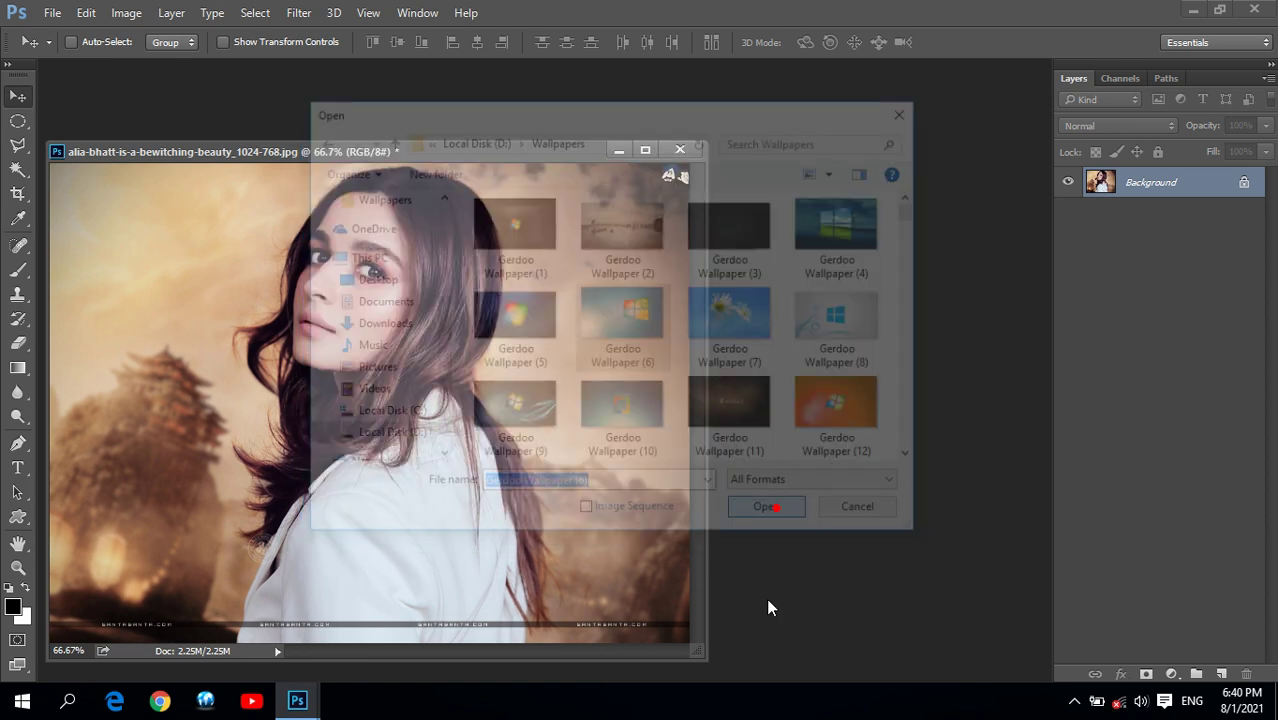
Drag the portrait into the wallpaper as Layer 1 and close the original portrait
mouse_move(589, 178)
left_mouse_down()
mouse_move(745, 120)
mouse_move(679, 64)
left_mouse_up()
left_click(333, 150)
left_click(475, 335)
left_click_drag(459, 318, 897, 318)
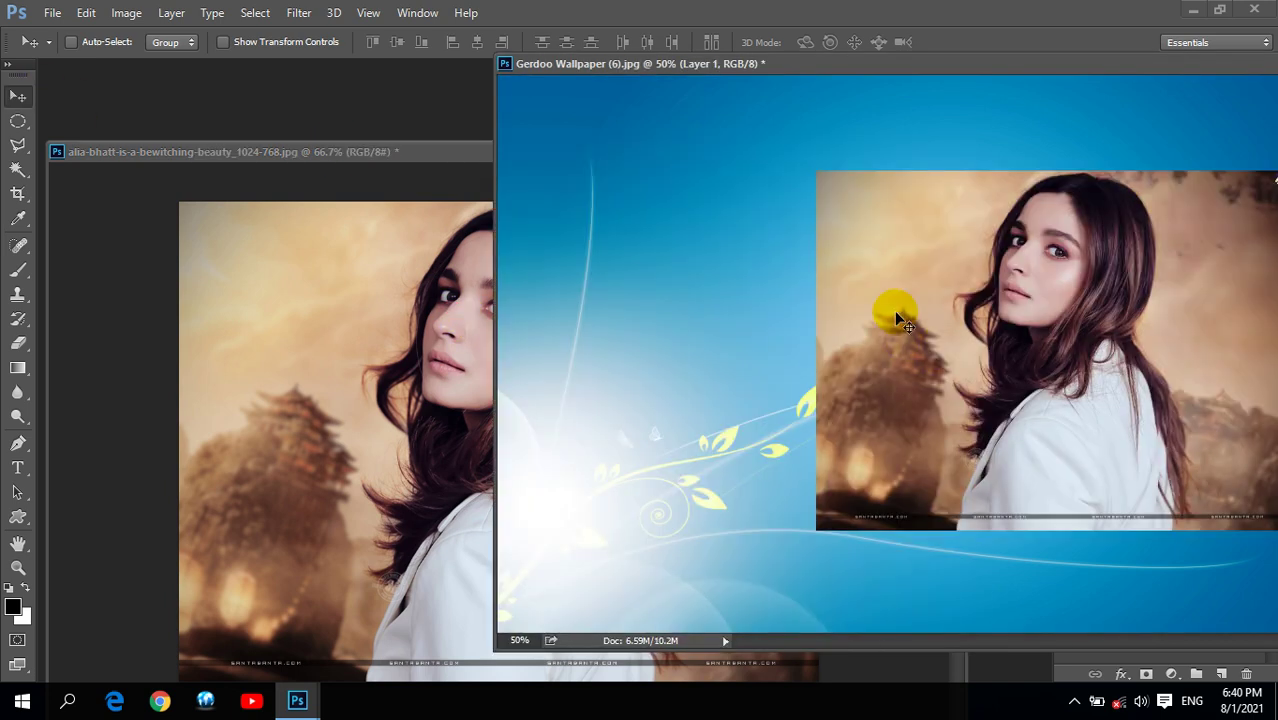
left_click(427, 150)
left_click(941, 150)
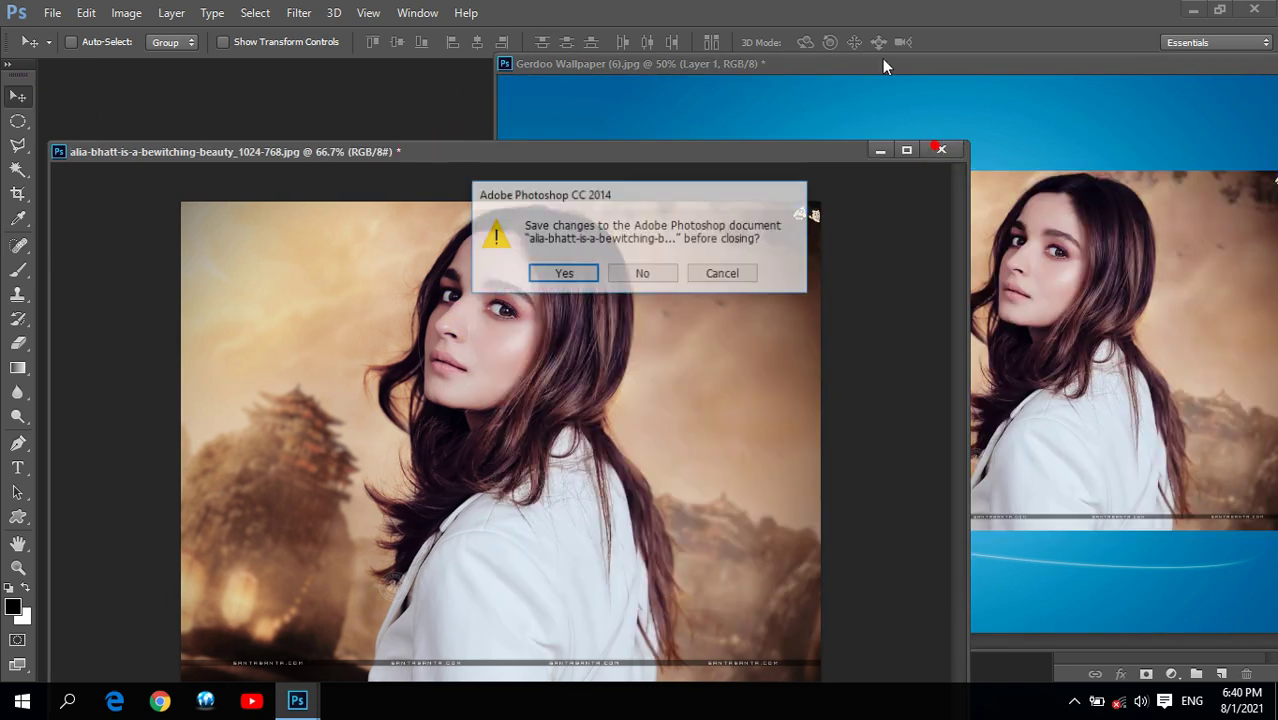
left_click(643, 274)
Move the portrait layer up-left and flip it horizontally
left_click_drag(807, 66, 426, 93)
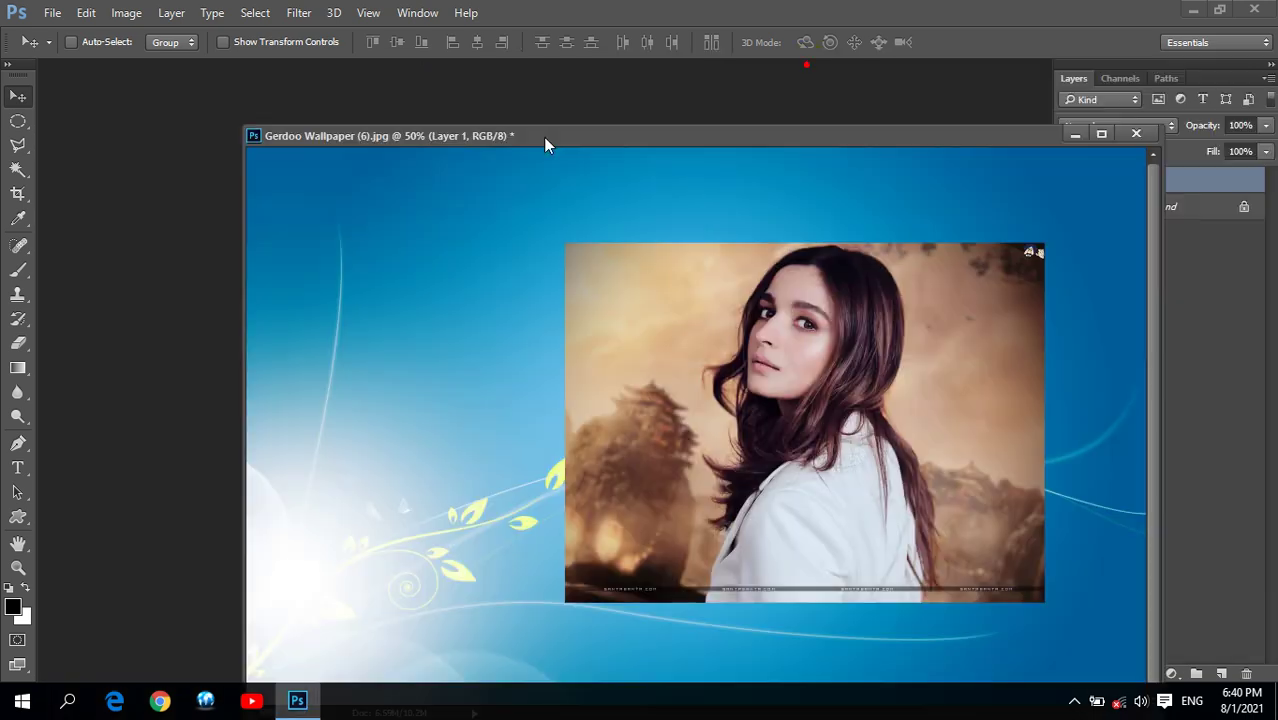
left_click_drag(798, 400, 567, 352)
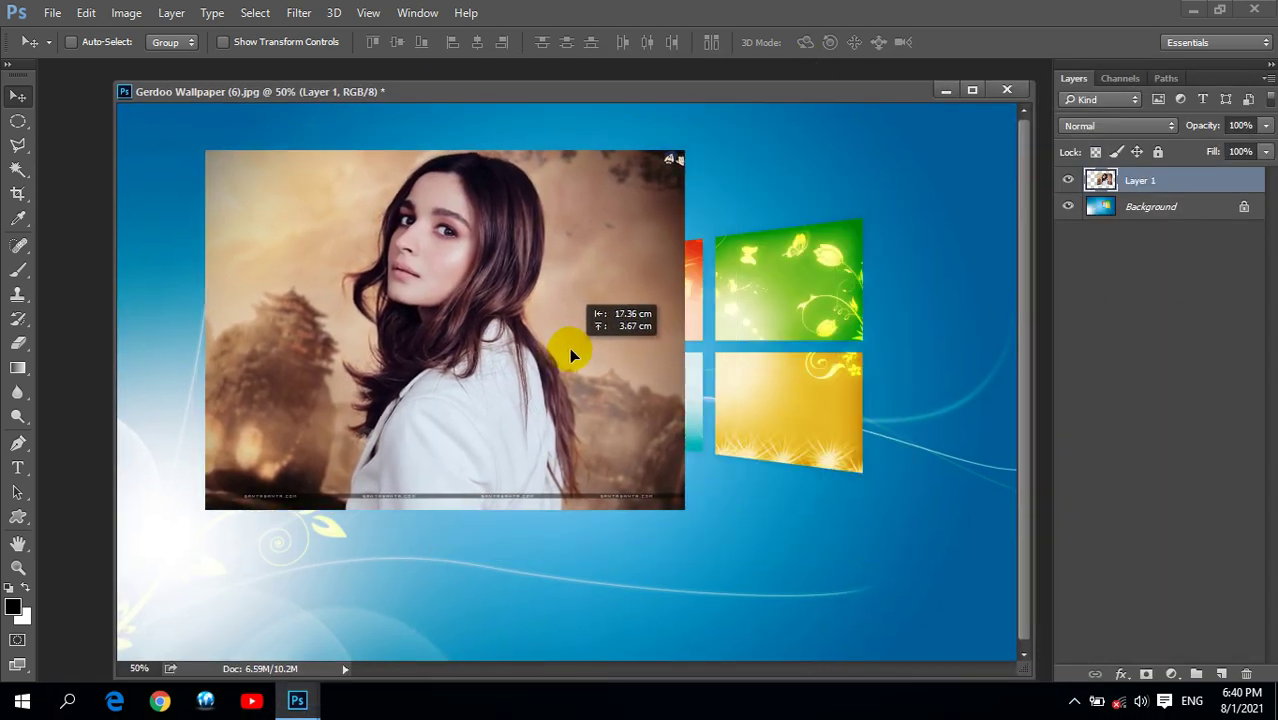
key("ctrl+t")
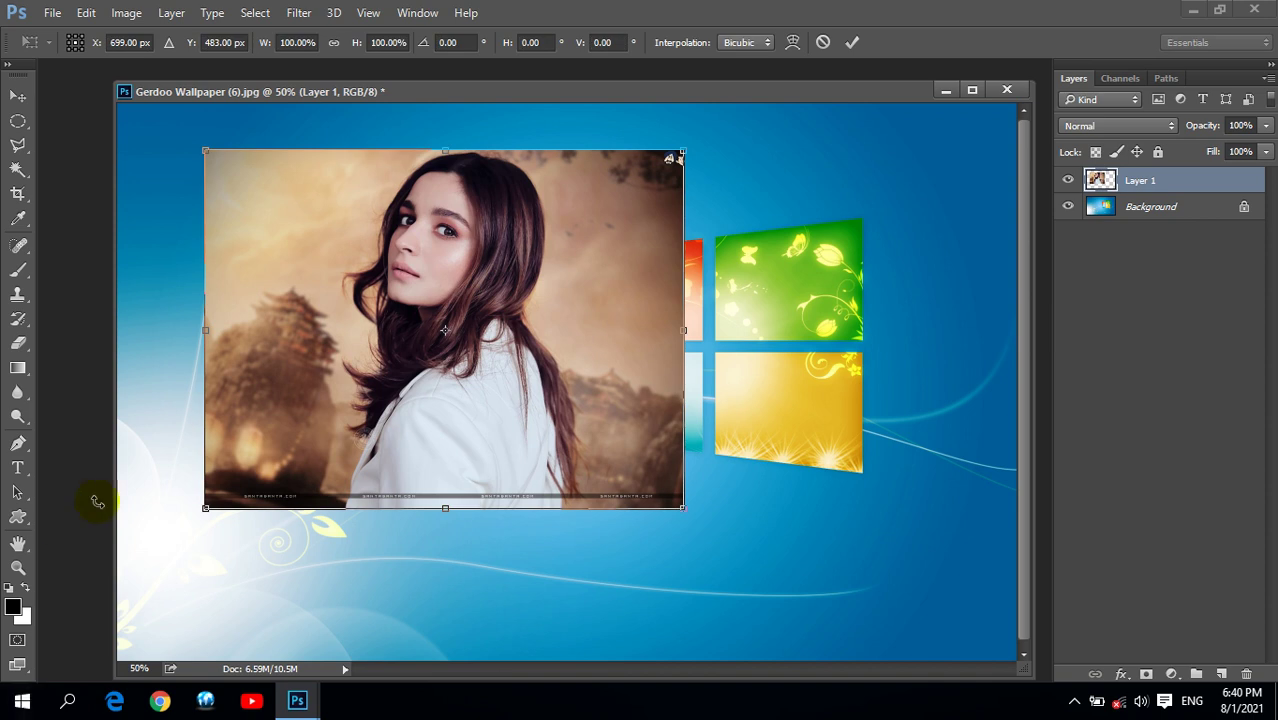
right_click(279, 218)
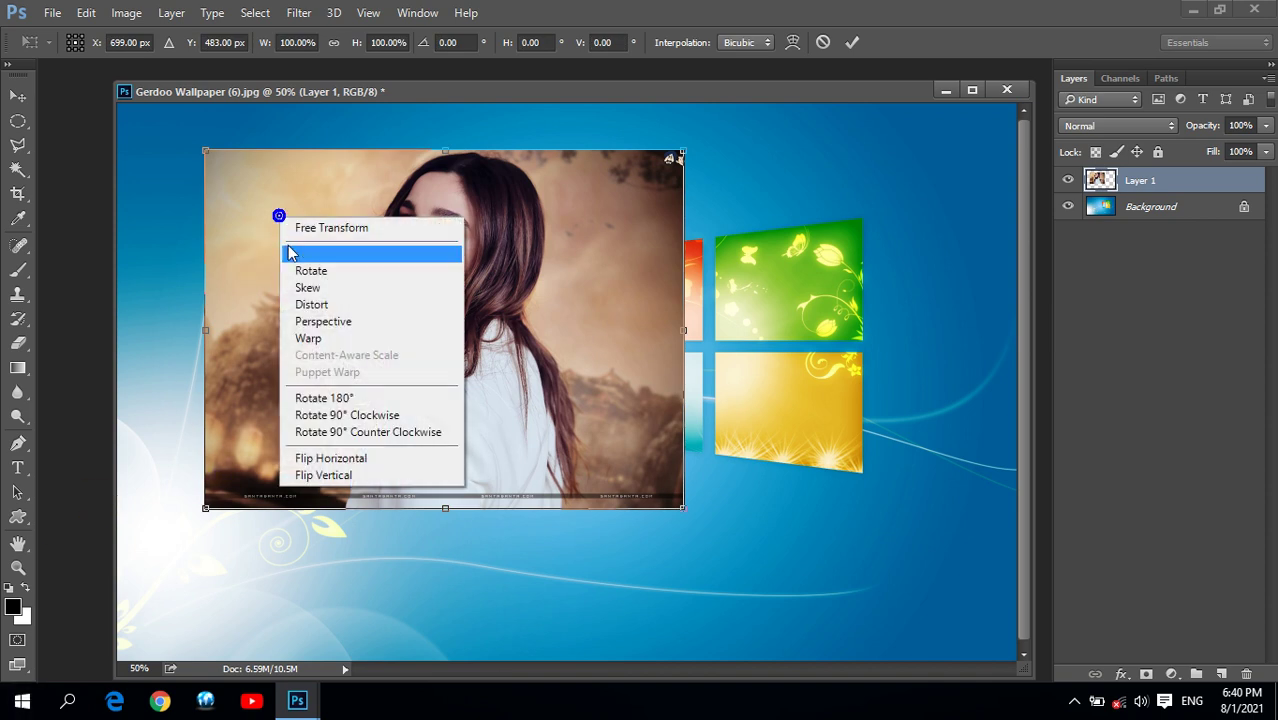
left_click(349, 466)
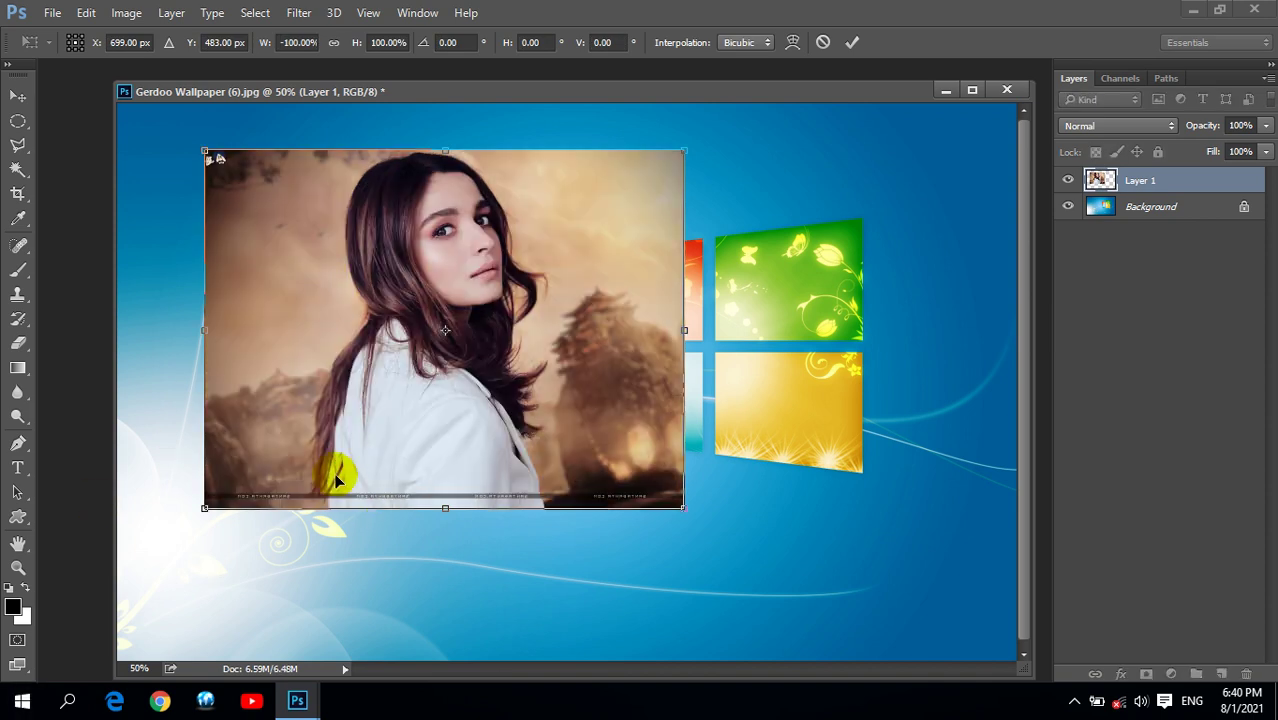
Scale the portrait to about 180% over the wallpaper's left side and select the History Brush
left_click_drag(683, 507, 740, 650)
left_click_drag(395, 378, 395, 432)
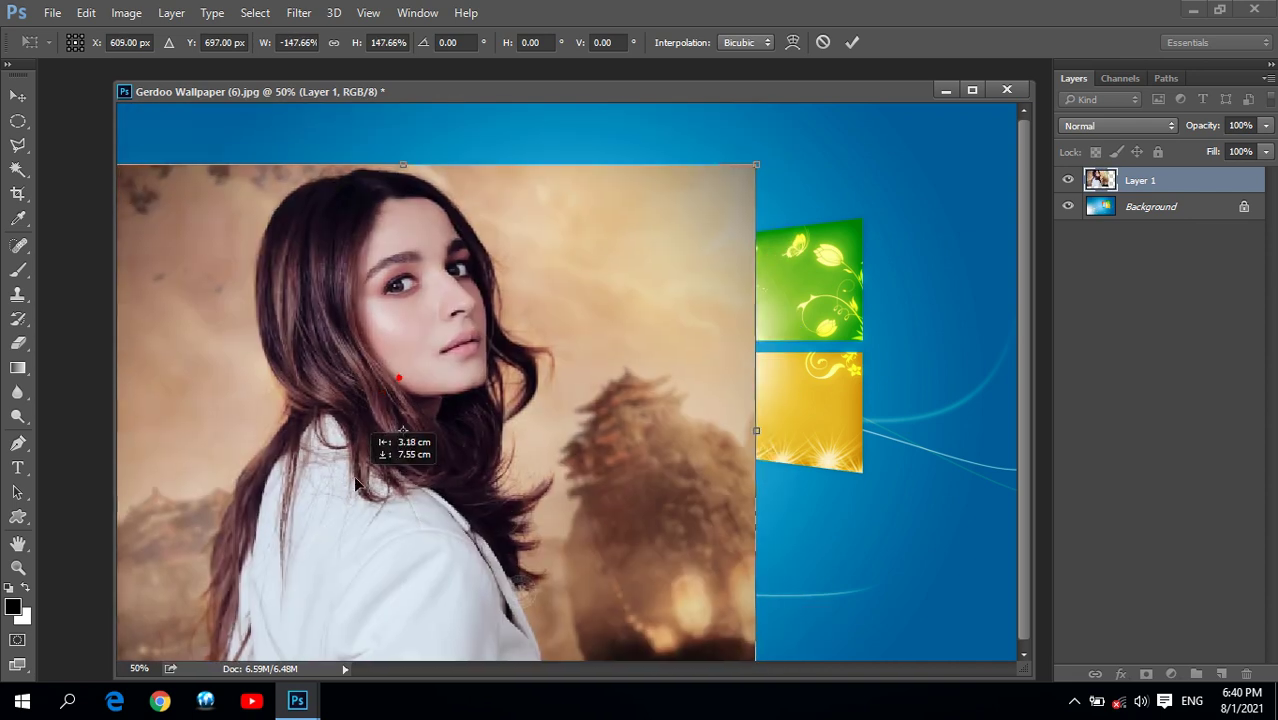
left_click_drag(752, 164, 790, 106)
left_click_drag(685, 237, 334, 342)
key("Return")
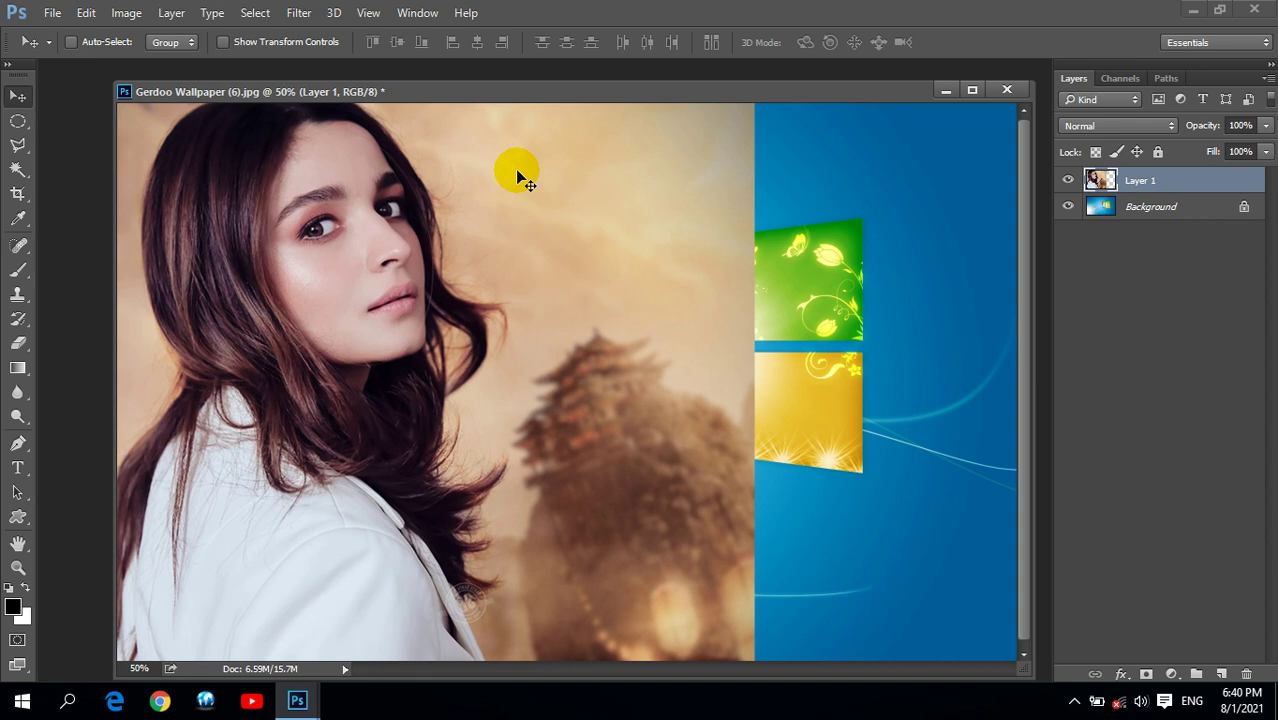
left_click(17, 320)
left_click(90, 314)
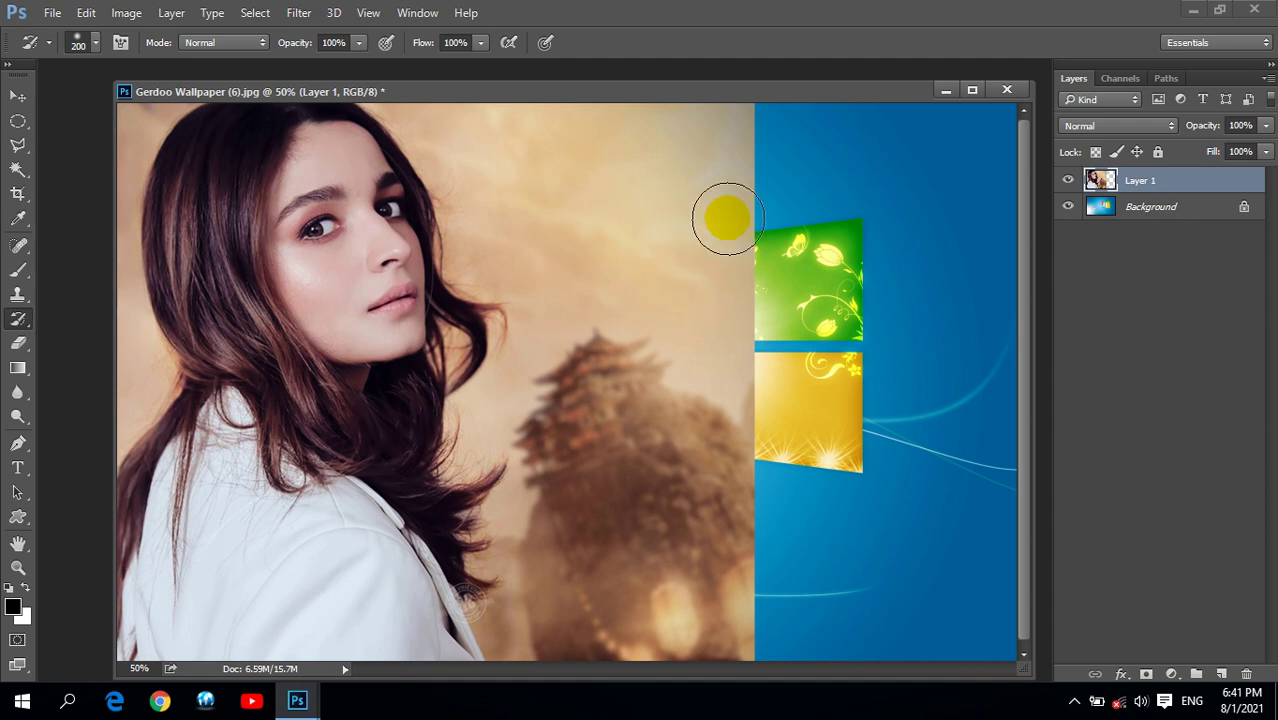
left_click(95, 42)
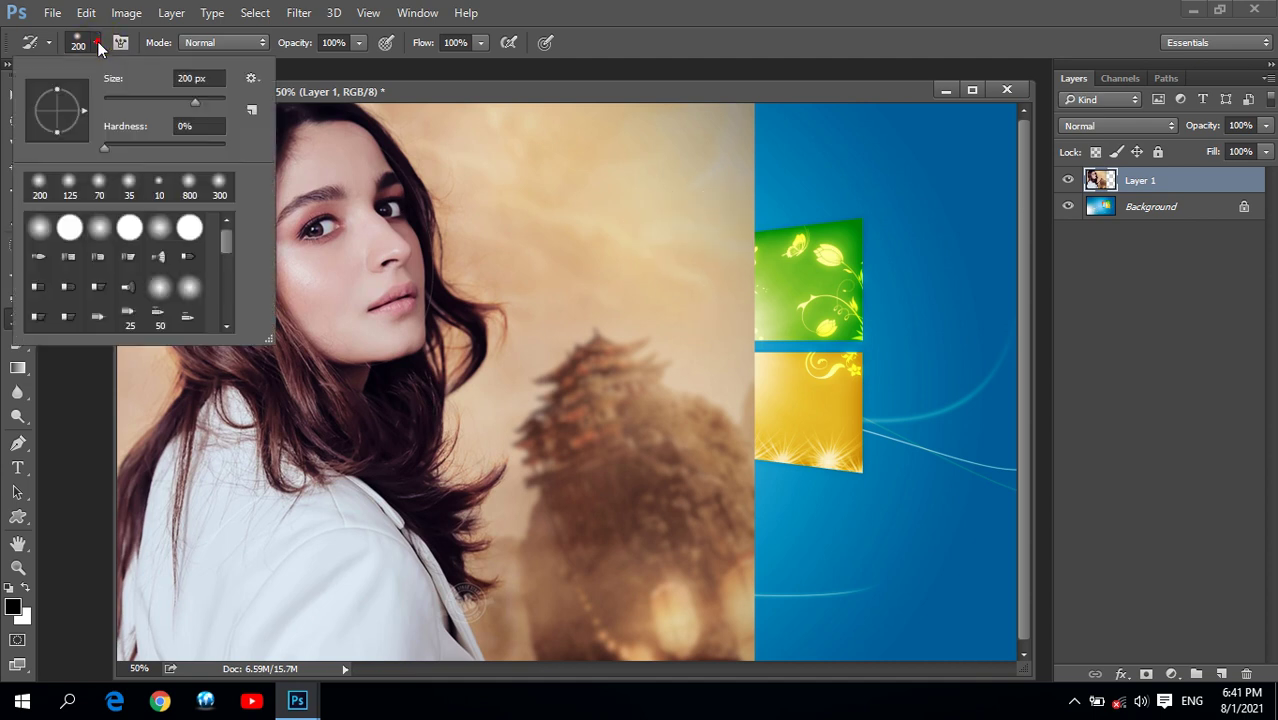
Paint with a soft round History Brush along the top edge and beside the hair
double_click(42, 230)
mouse_move(712, 166)
left_mouse_down()
mouse_move(451, 117)
mouse_move(706, 394)
mouse_move(585, 668)
mouse_move(522, 616)
mouse_move(562, 471)
mouse_move(554, 572)
mouse_move(533, 437)
mouse_move(556, 363)
mouse_move(528, 266)
mouse_move(413, 82)
left_mouse_up()
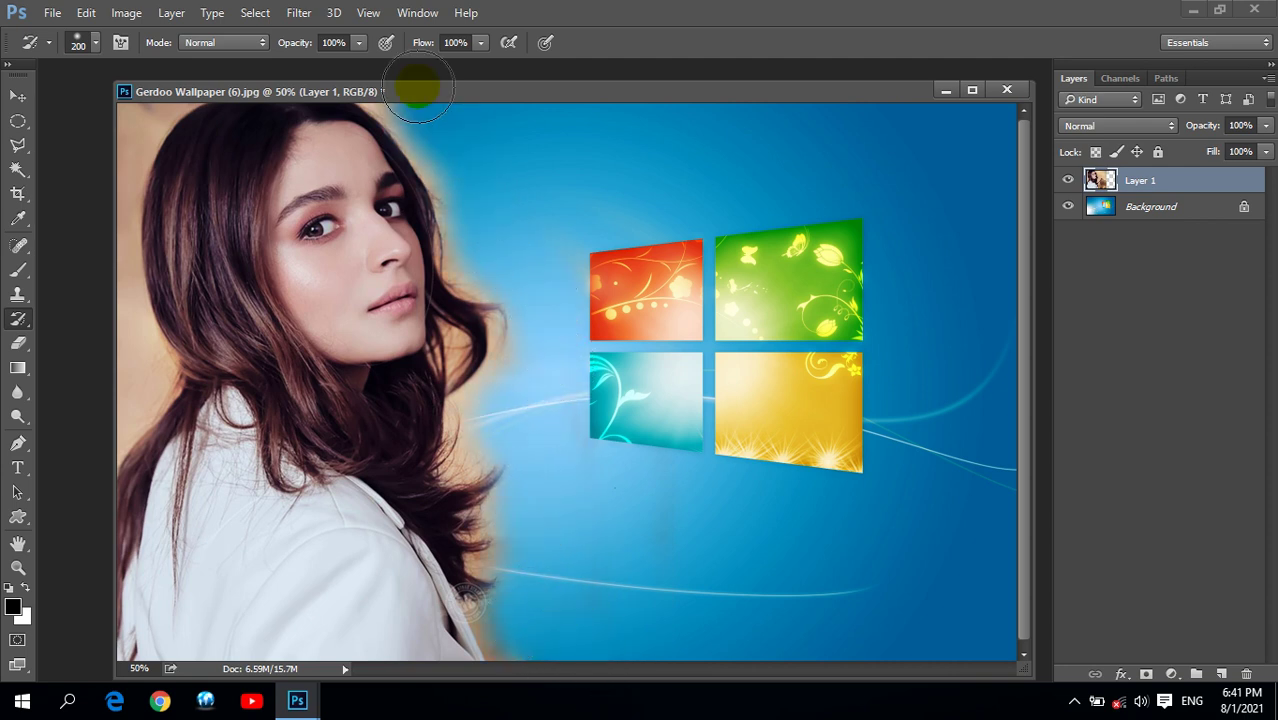
mouse_move(101, 310)
left_mouse_down()
mouse_move(114, 400)
mouse_move(71, 171)
mouse_move(148, 104)
mouse_move(94, 143)
mouse_move(108, 300)
mouse_move(94, 427)
mouse_move(639, 387)
mouse_move(525, 428)
mouse_move(545, 531)
mouse_move(592, 613)
mouse_move(527, 631)
mouse_move(534, 303)
mouse_move(395, 95)
left_mouse_up()
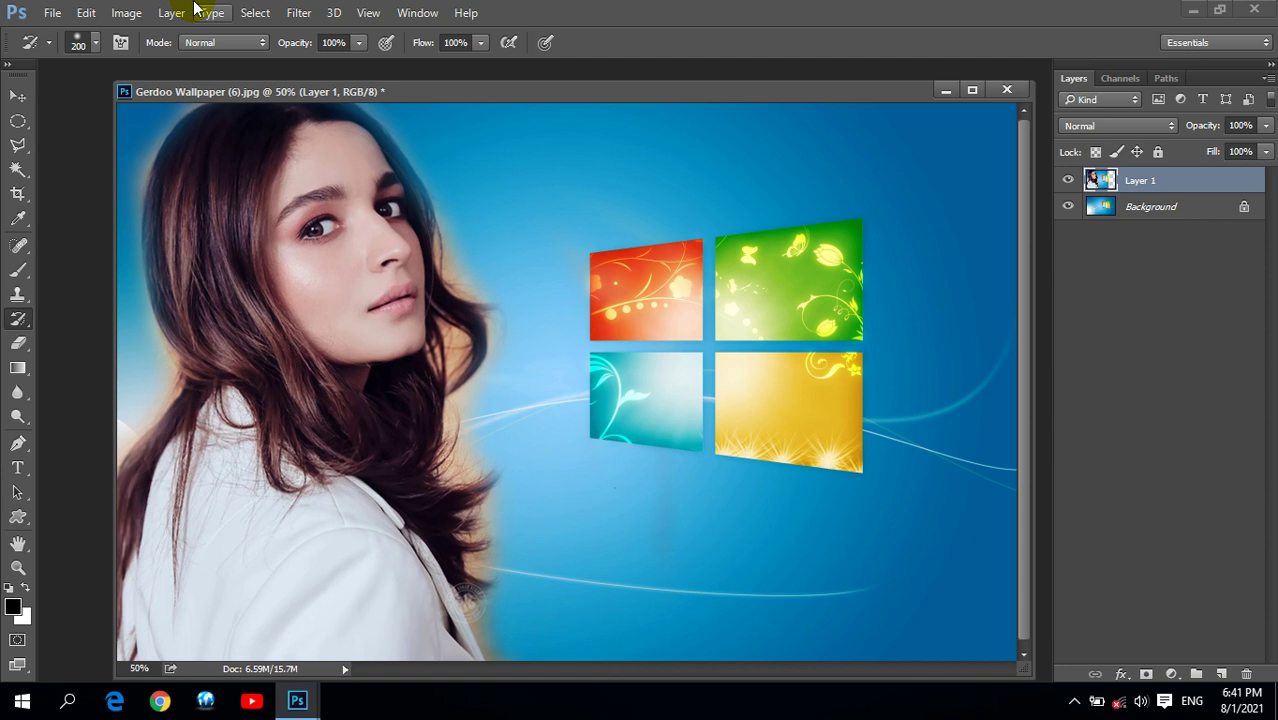
Revert Gerdoo Wallpaper (6) to its plain blue Background and reposition its window
key("F12")
mouse_move(440, 253)
left_mouse_down()
mouse_move(445, 160)
mouse_move(523, 92)
mouse_move(493, 214)
left_mouse_up()
left_click(577, 230)
left_click_drag(574, 214, 574, 80)
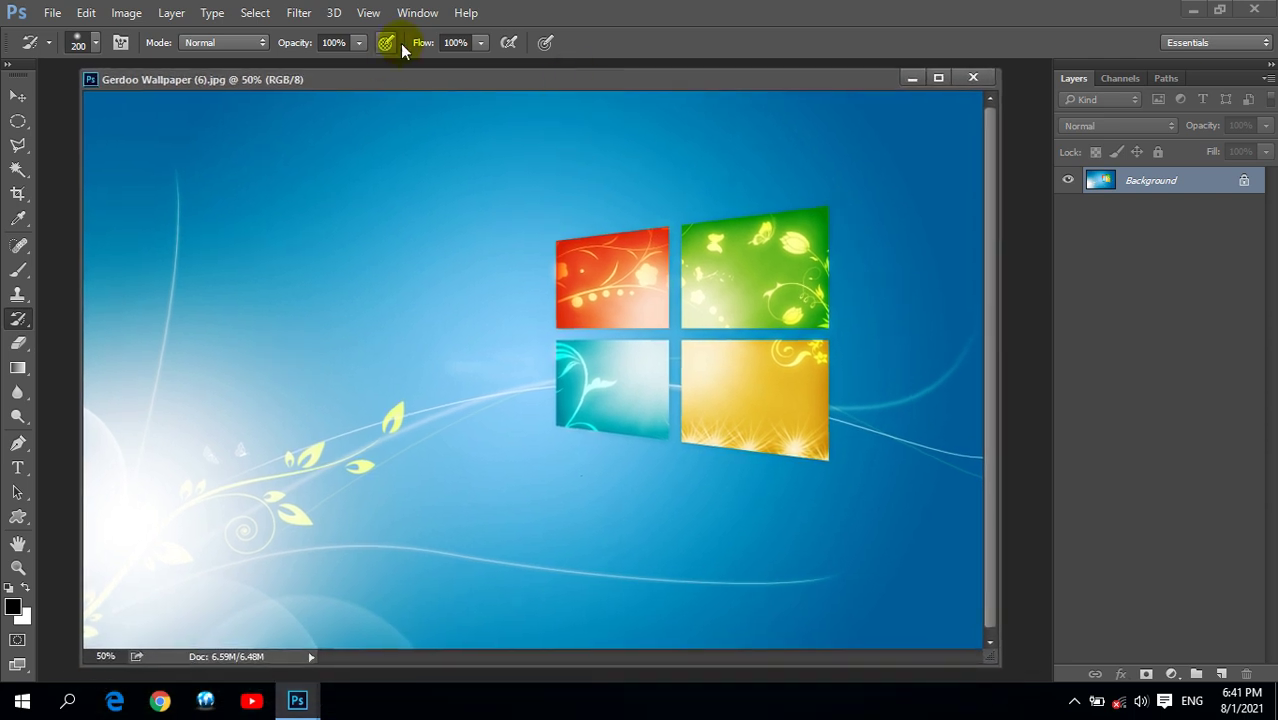
left_click_drag(435, 75, 443, 97)
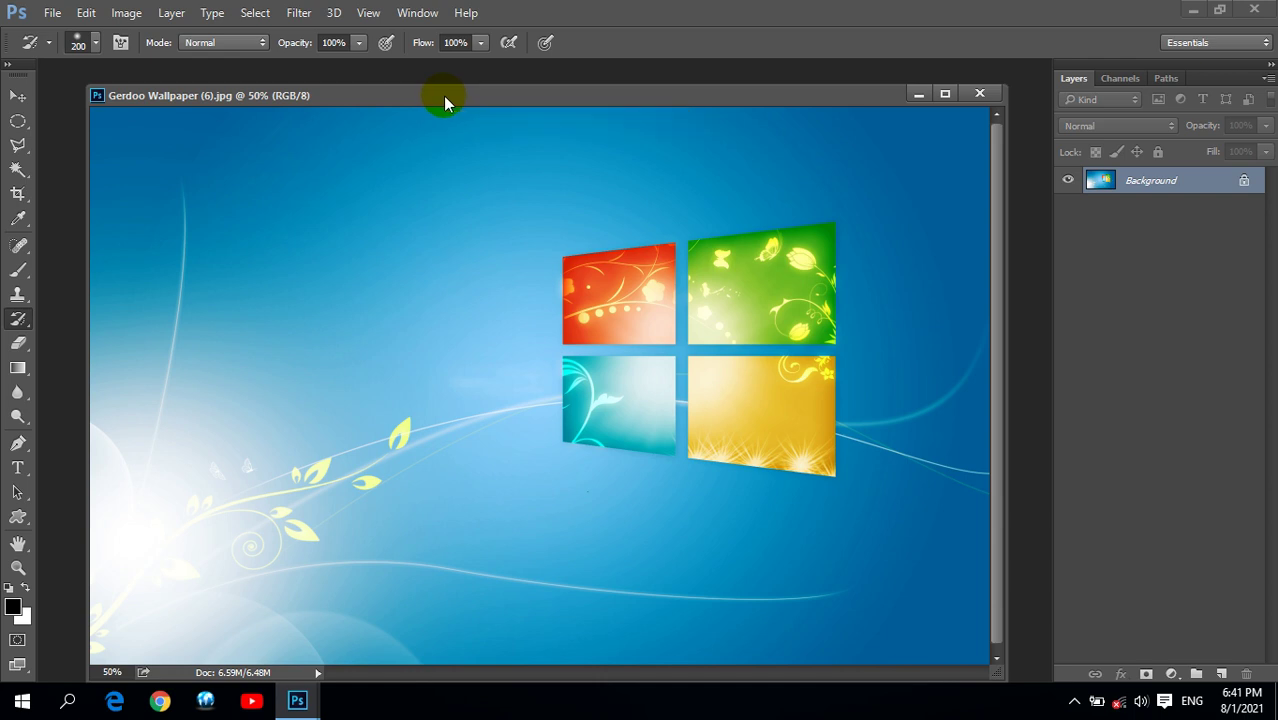
mouse_move(470, 99)
left_mouse_down()
mouse_move(497, 99)
mouse_move(491, 109)
left_mouse_up()
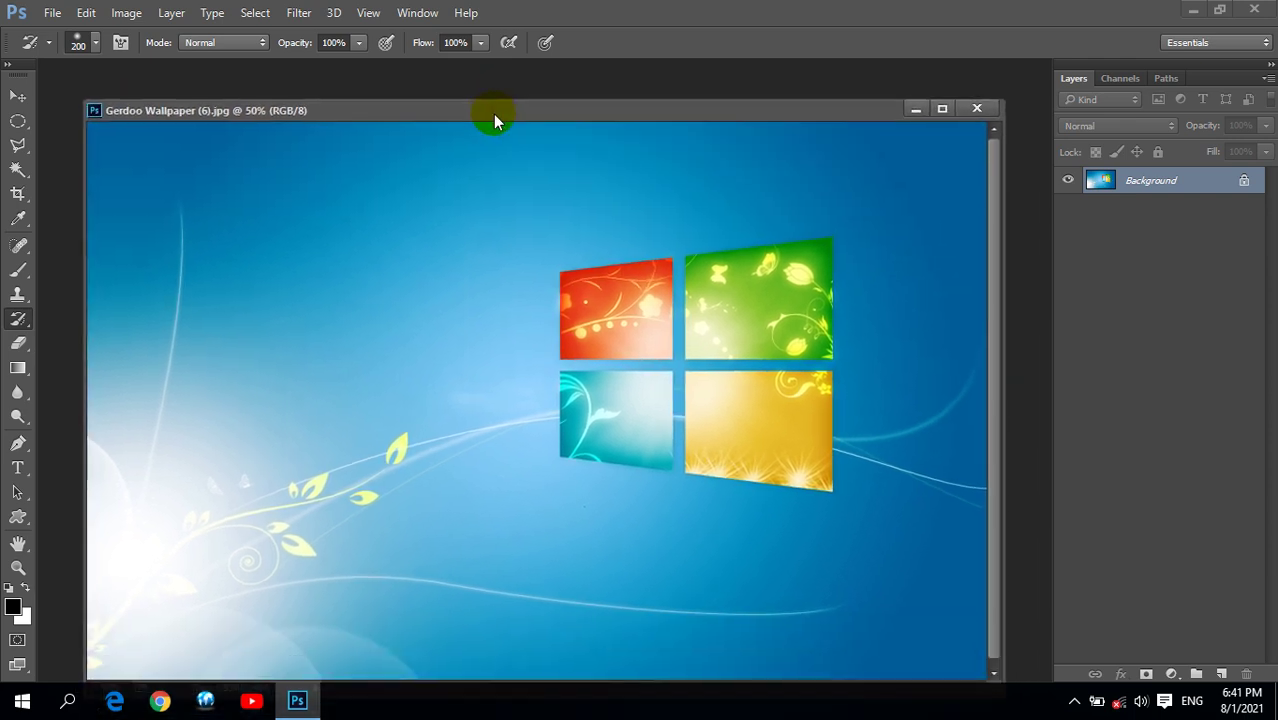
Dismiss the Open dialog and close the Gerdoo wallpaper document
key("ctrl+o")
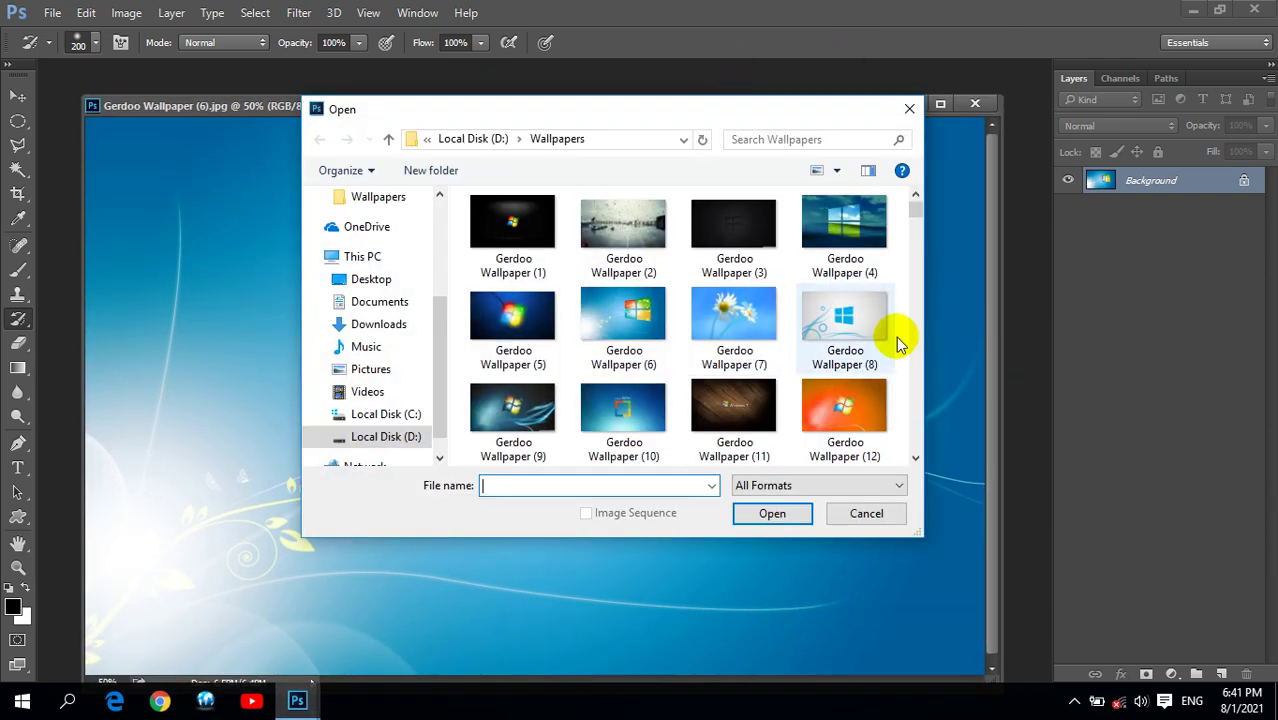
left_click_drag(913, 207, 915, 225)
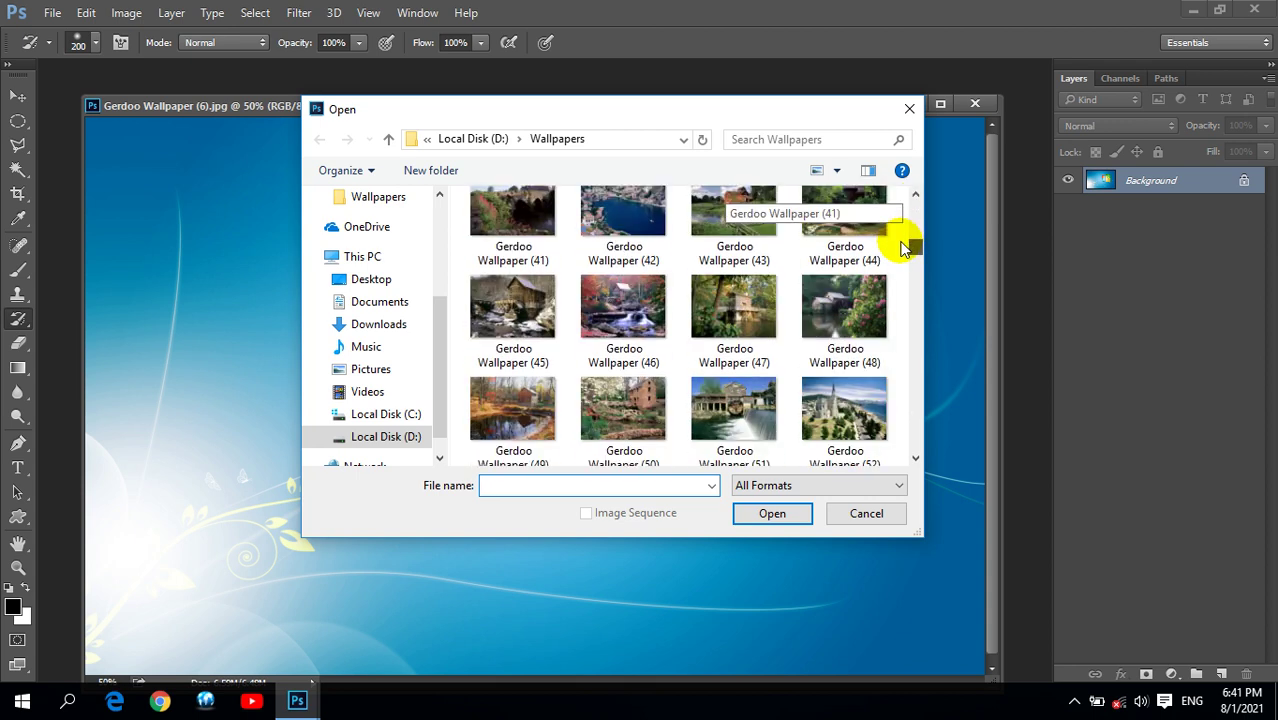
left_click(858, 513)
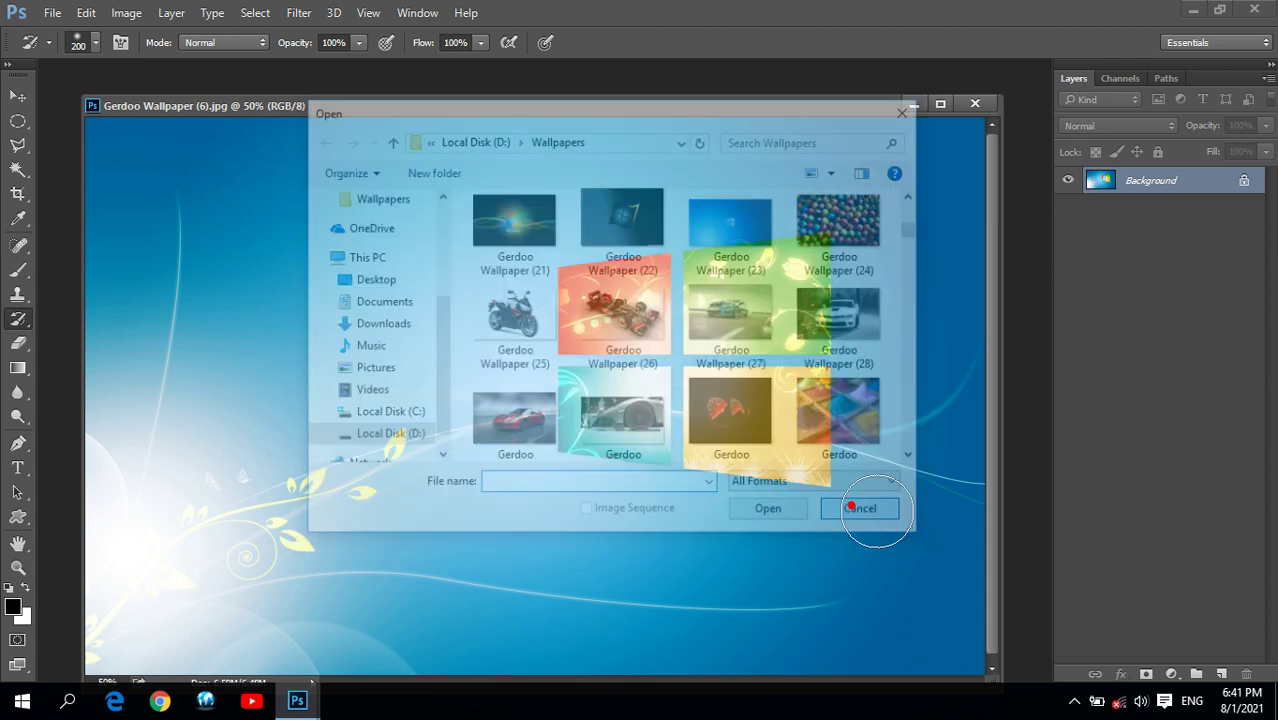
key("ctrl+o")
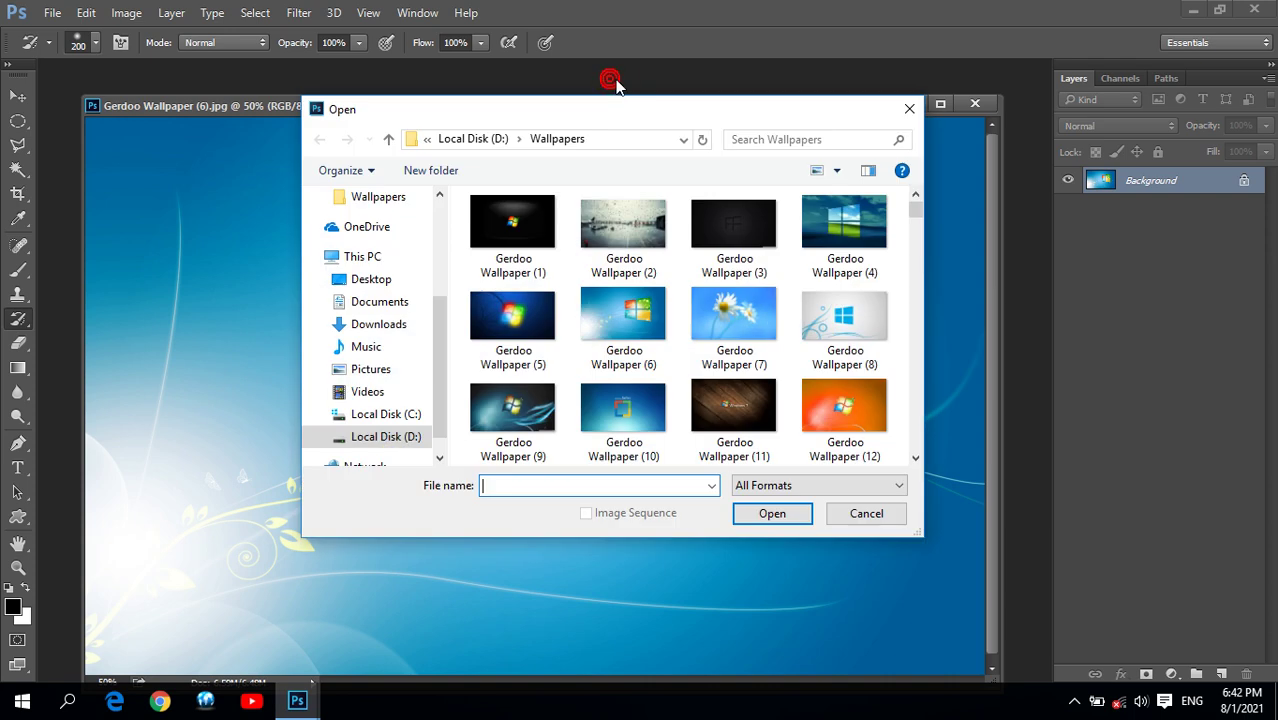
left_click(899, 112)
left_click(975, 104)
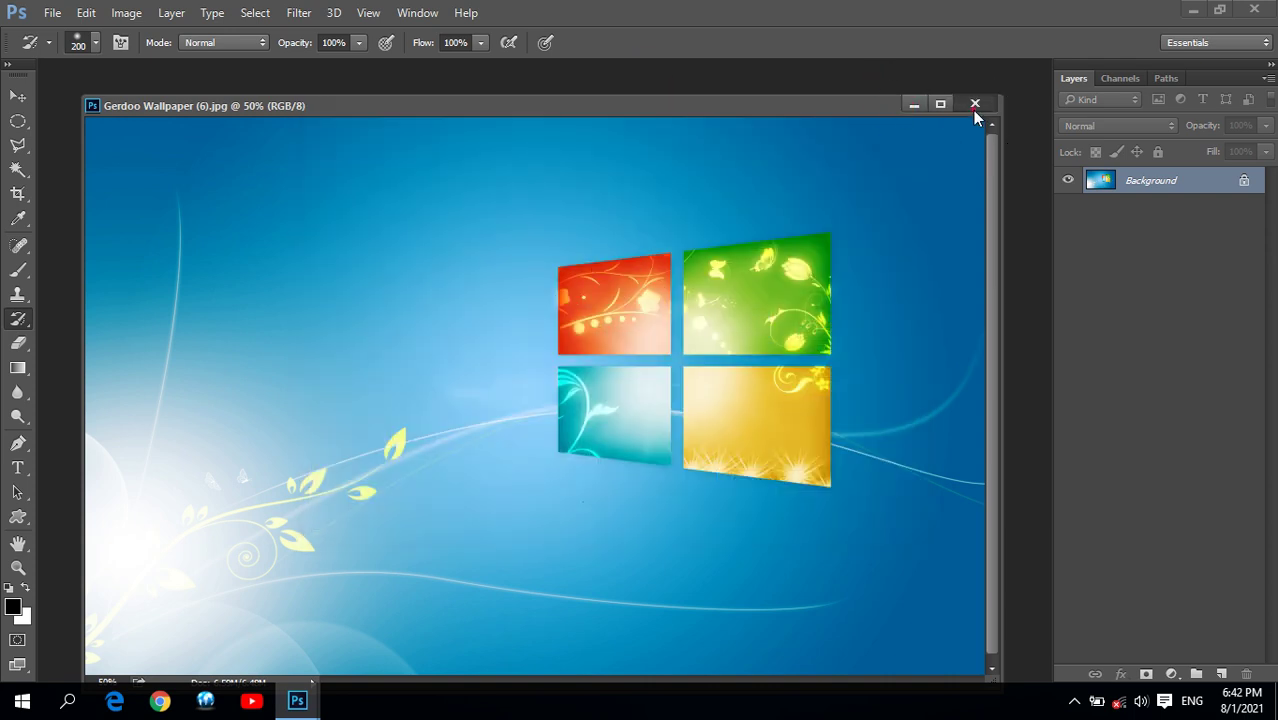
Open the close-up portrait from D:\Indian Wallpapers and float it in its own window
double_click(643, 280)
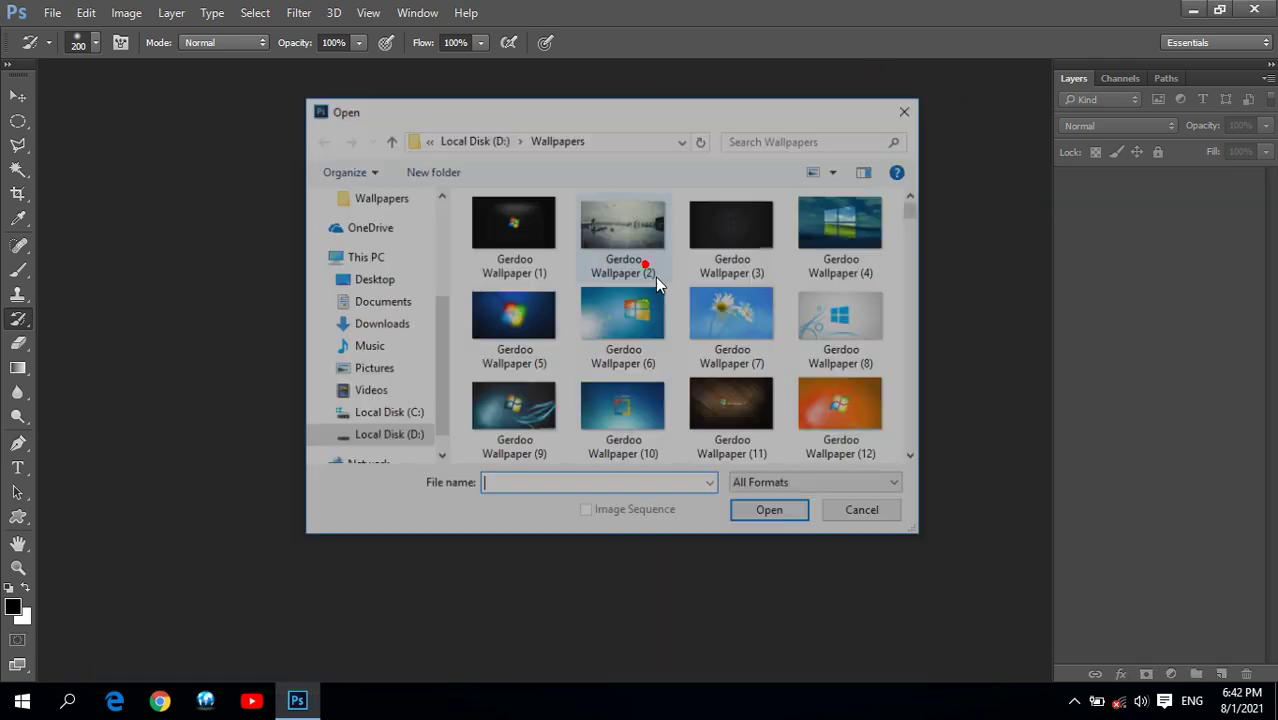
left_click(388, 141)
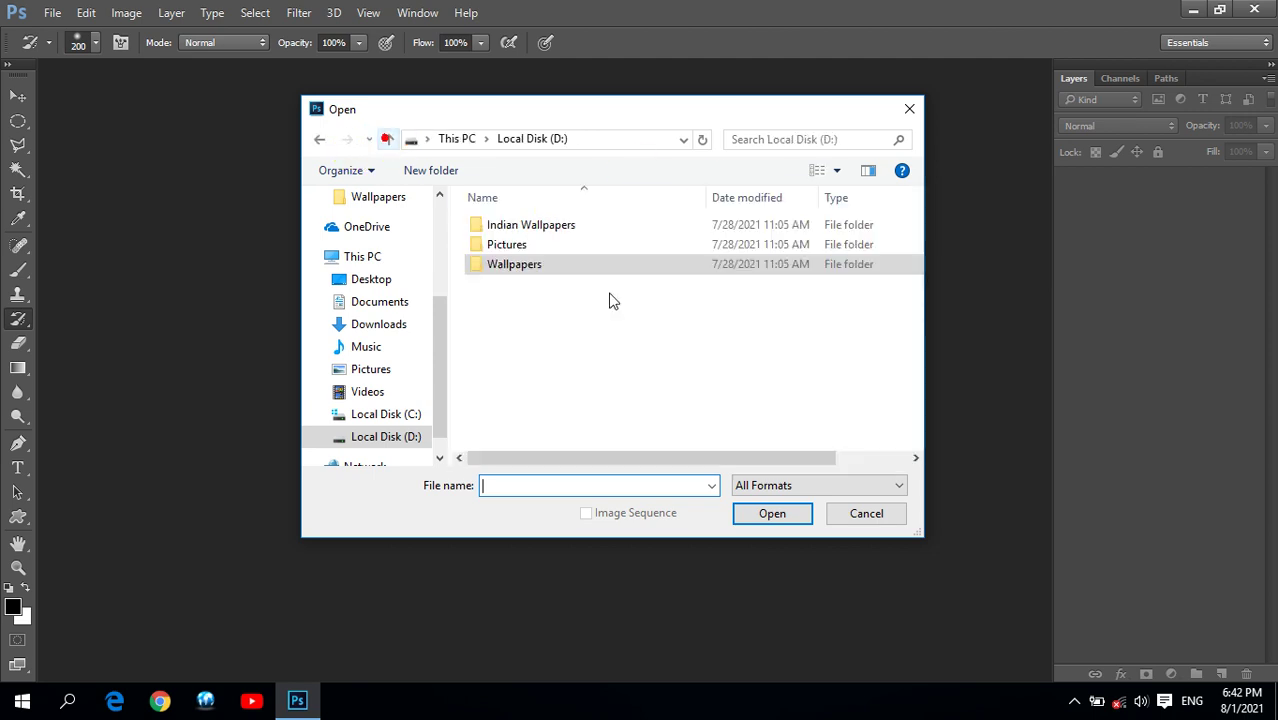
double_click(524, 224)
left_click(508, 220)
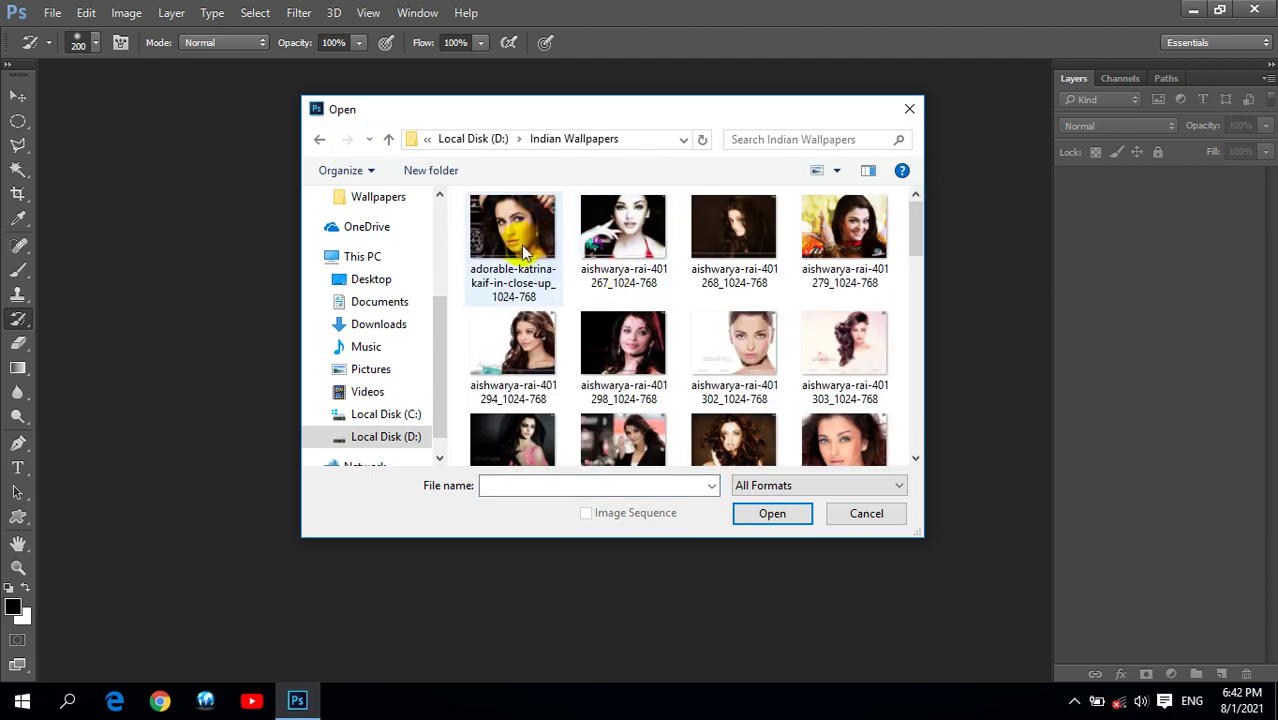
left_click(772, 513)
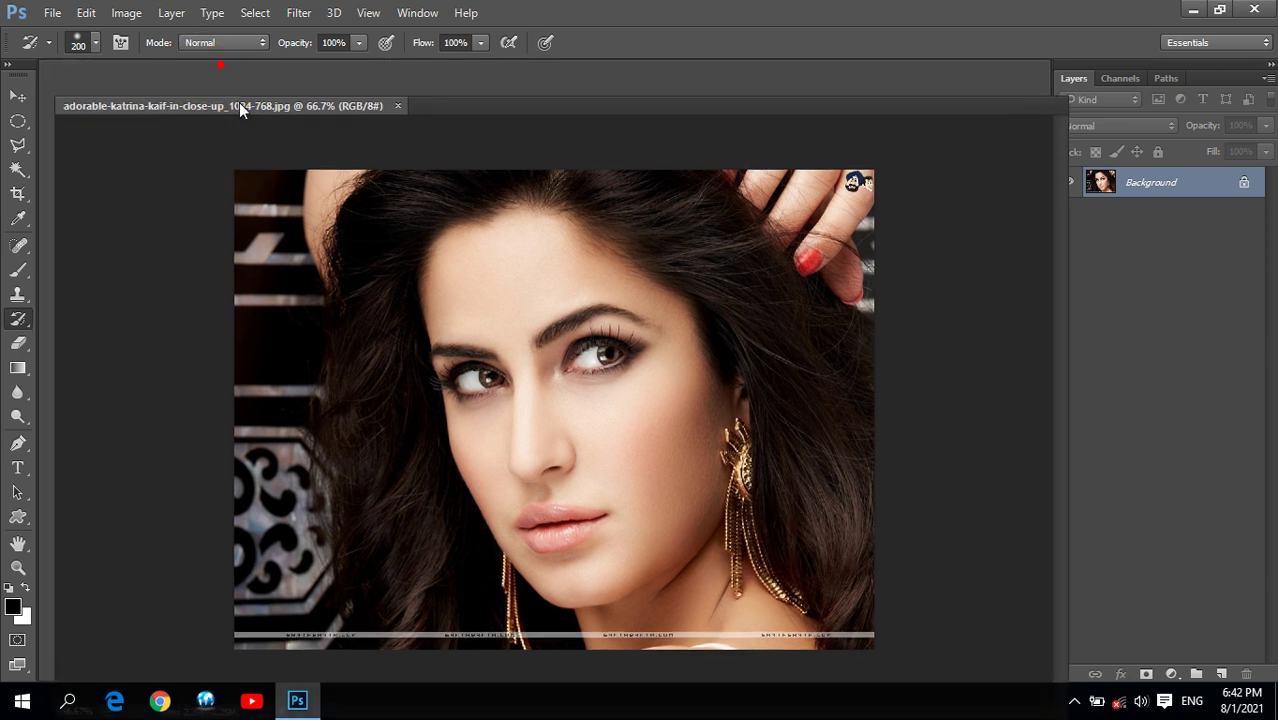
left_click_drag(217, 70, 244, 104)
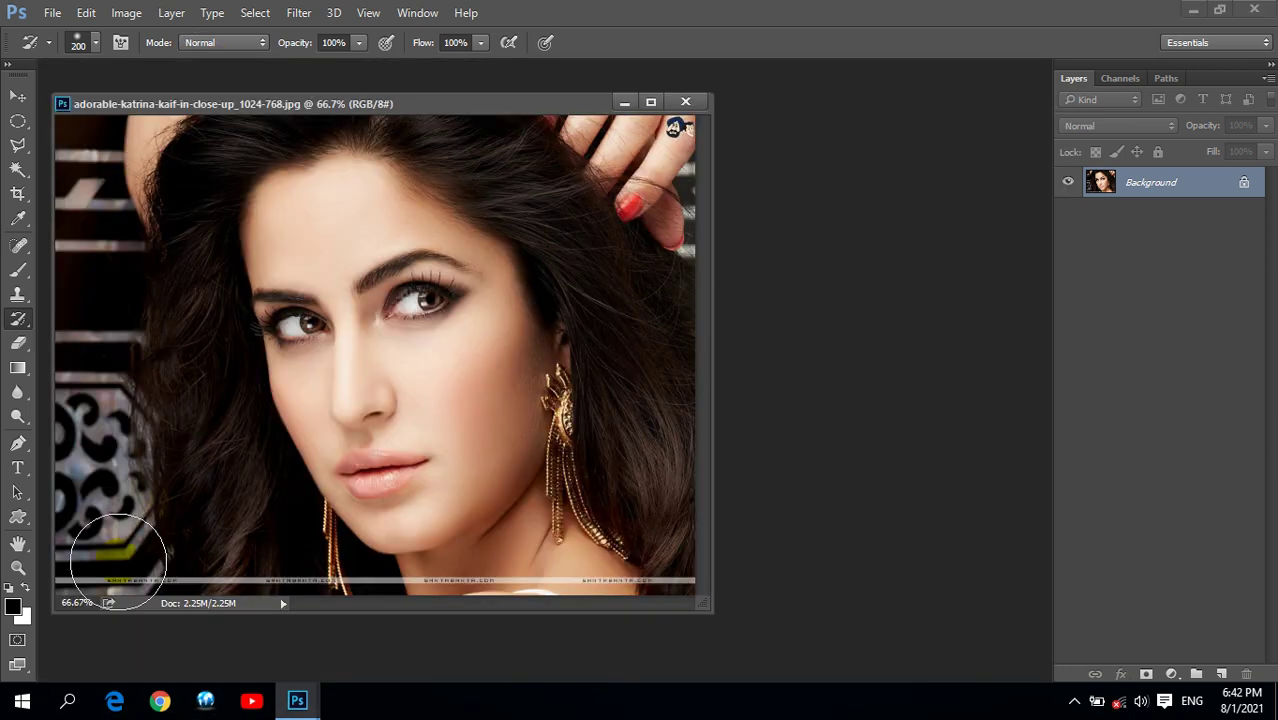
left_click(18, 566)
left_click(549, 43)
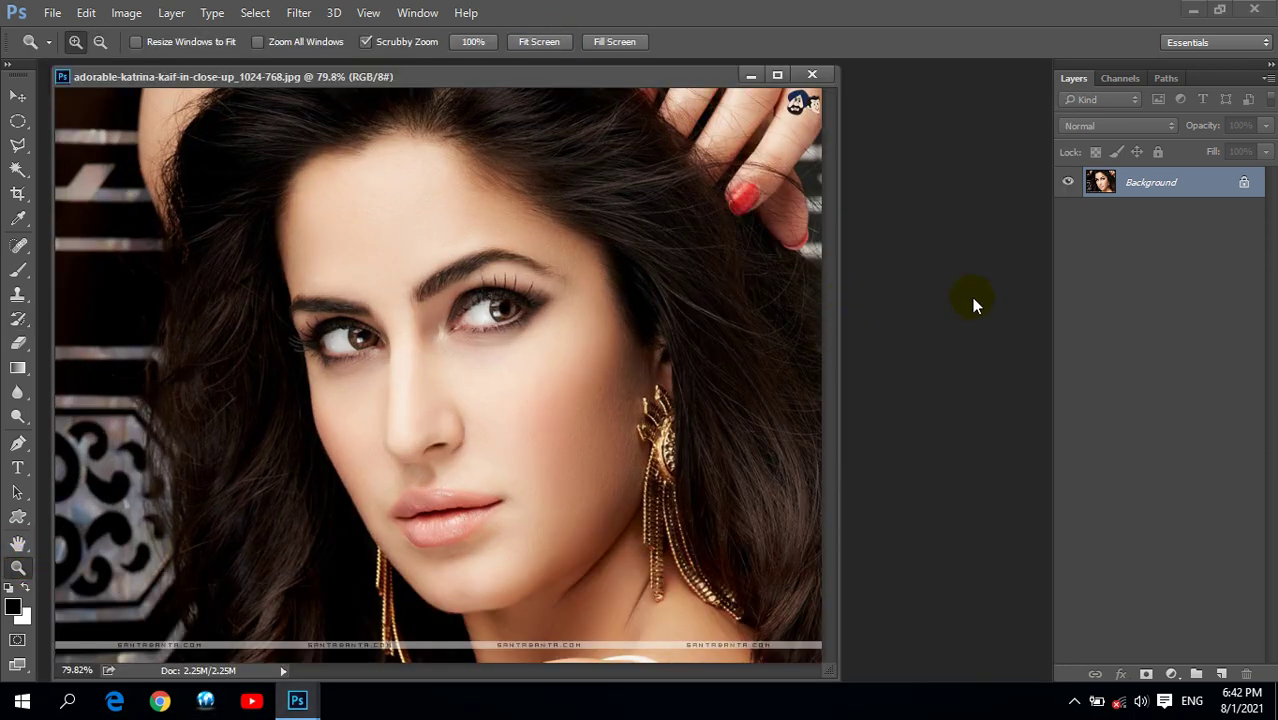
double_click(975, 224)
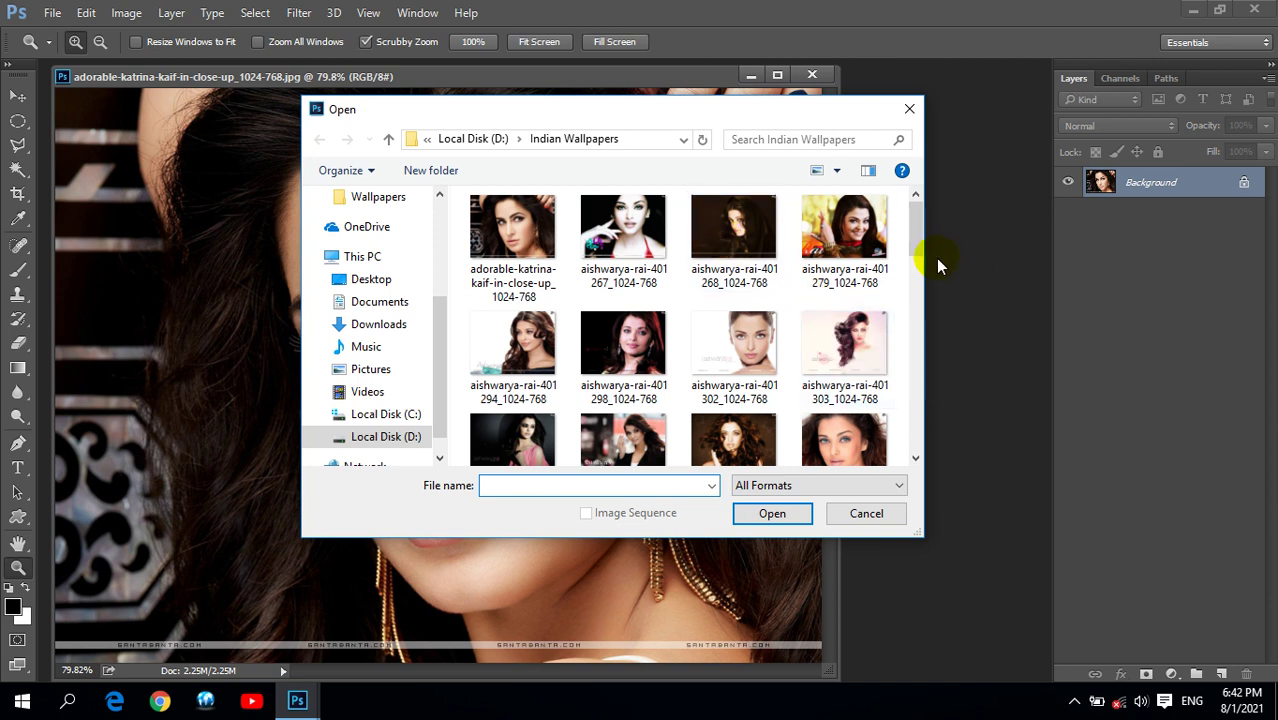
left_click(388, 139)
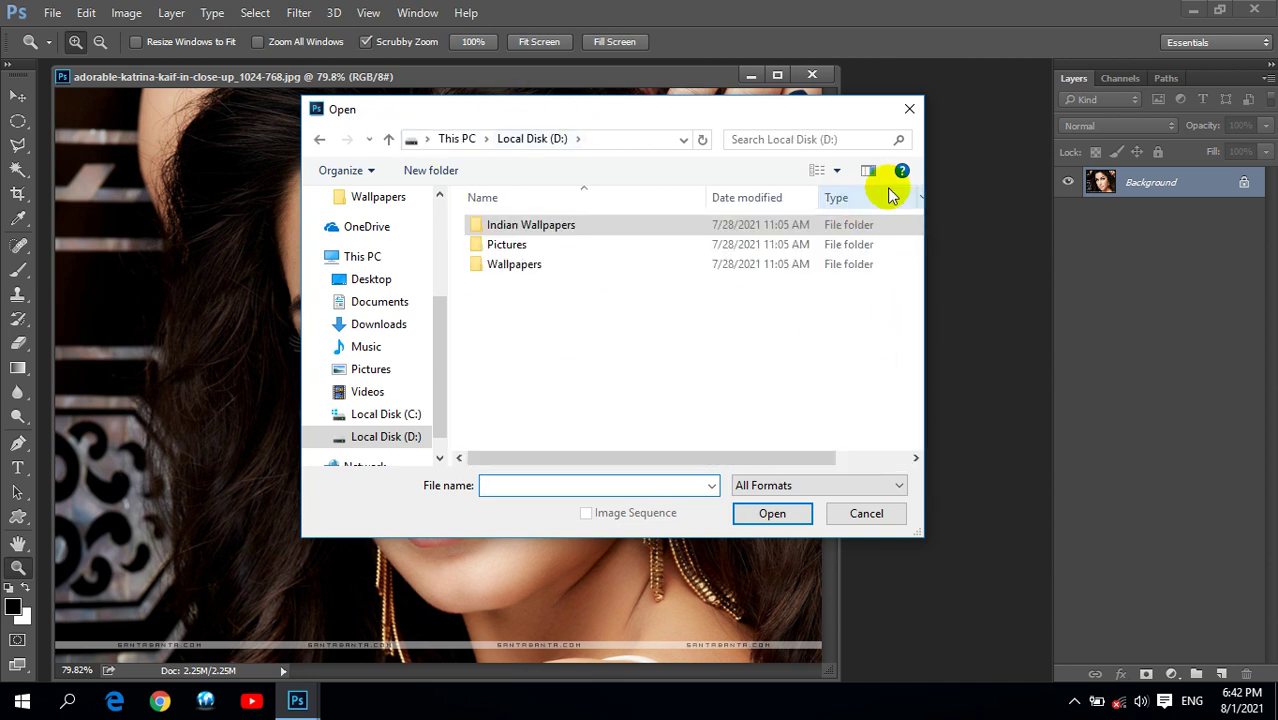
left_click(517, 268)
double_click(519, 268)
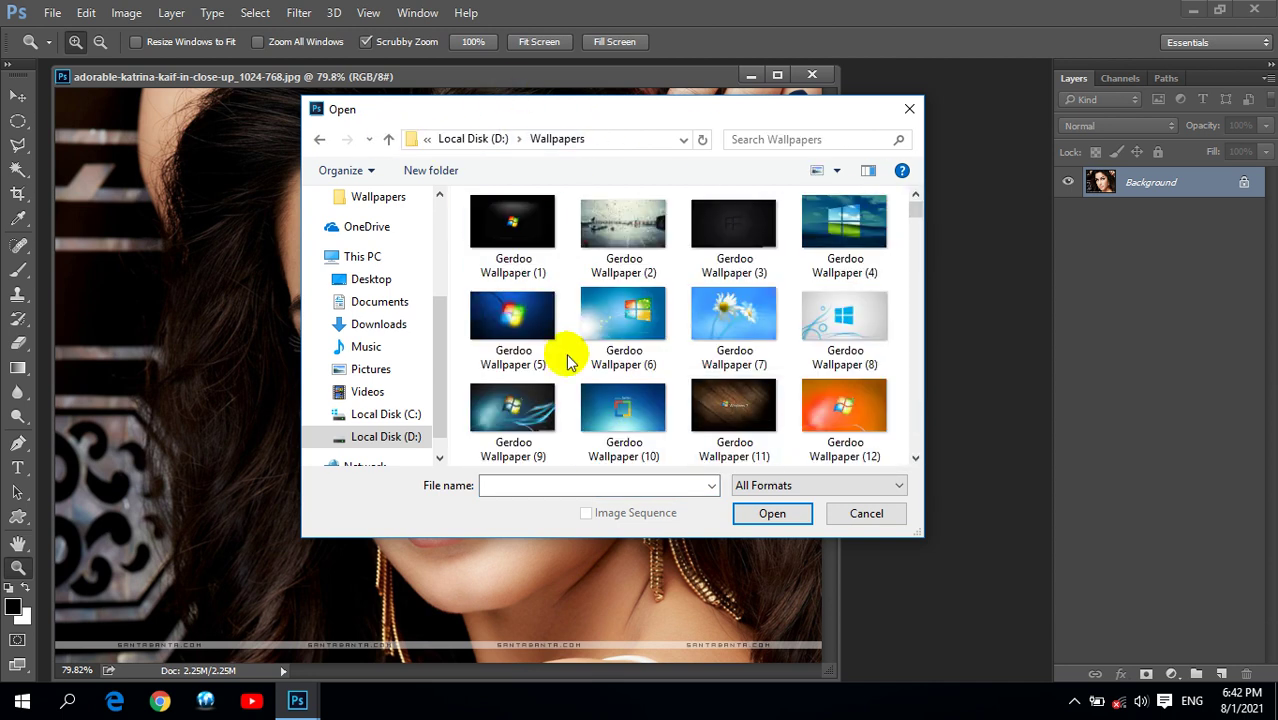
left_click(866, 430)
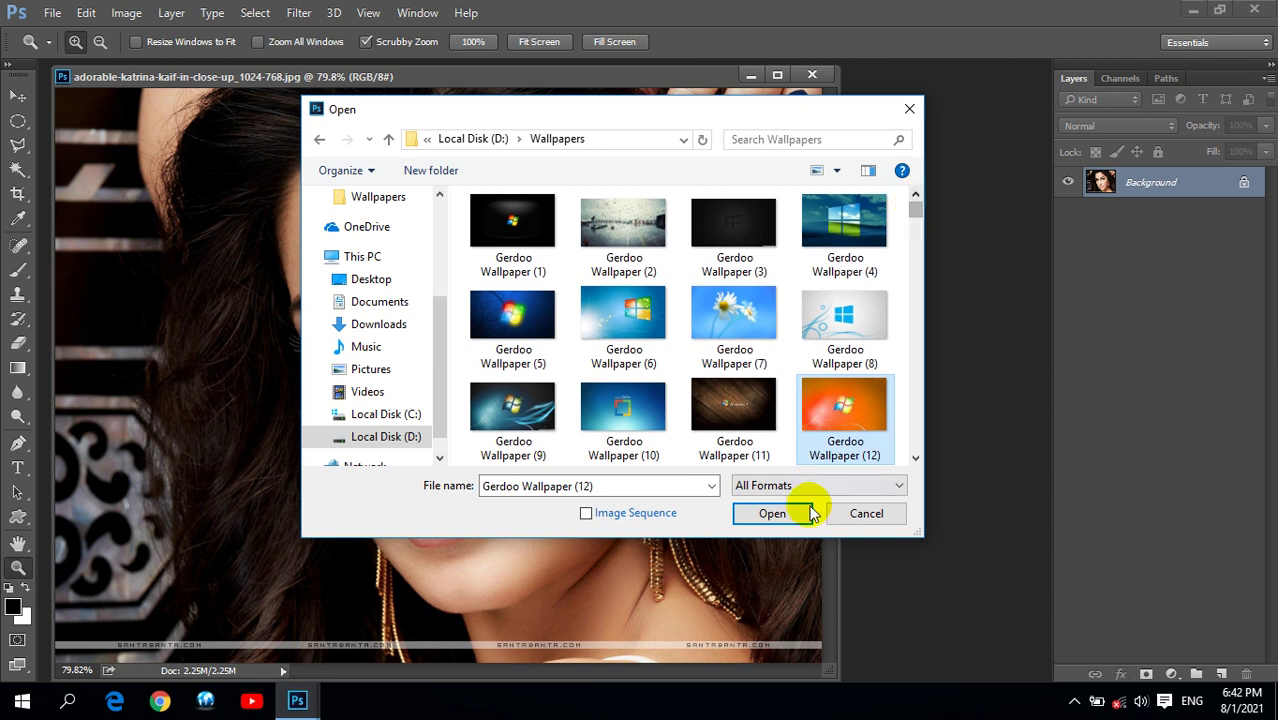
left_click(865, 513)
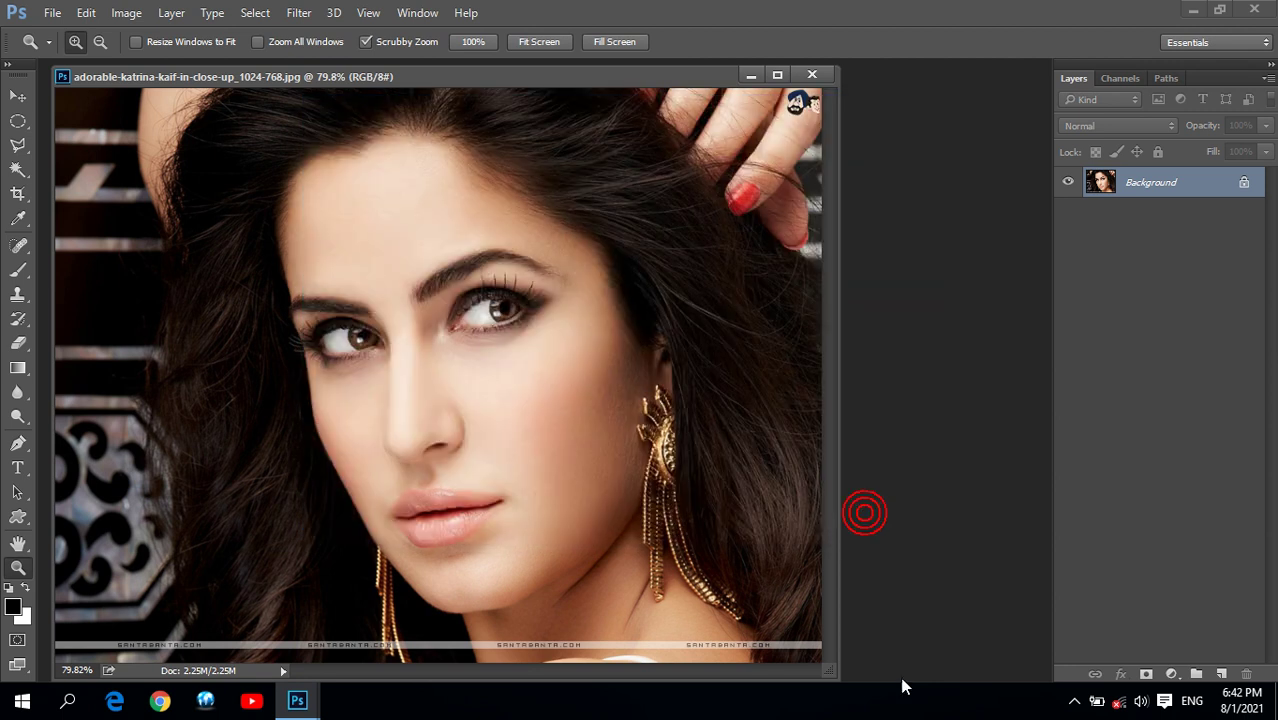
Add Layer 1 and fill it with a bright blue foreground colour
left_click(1219, 675)
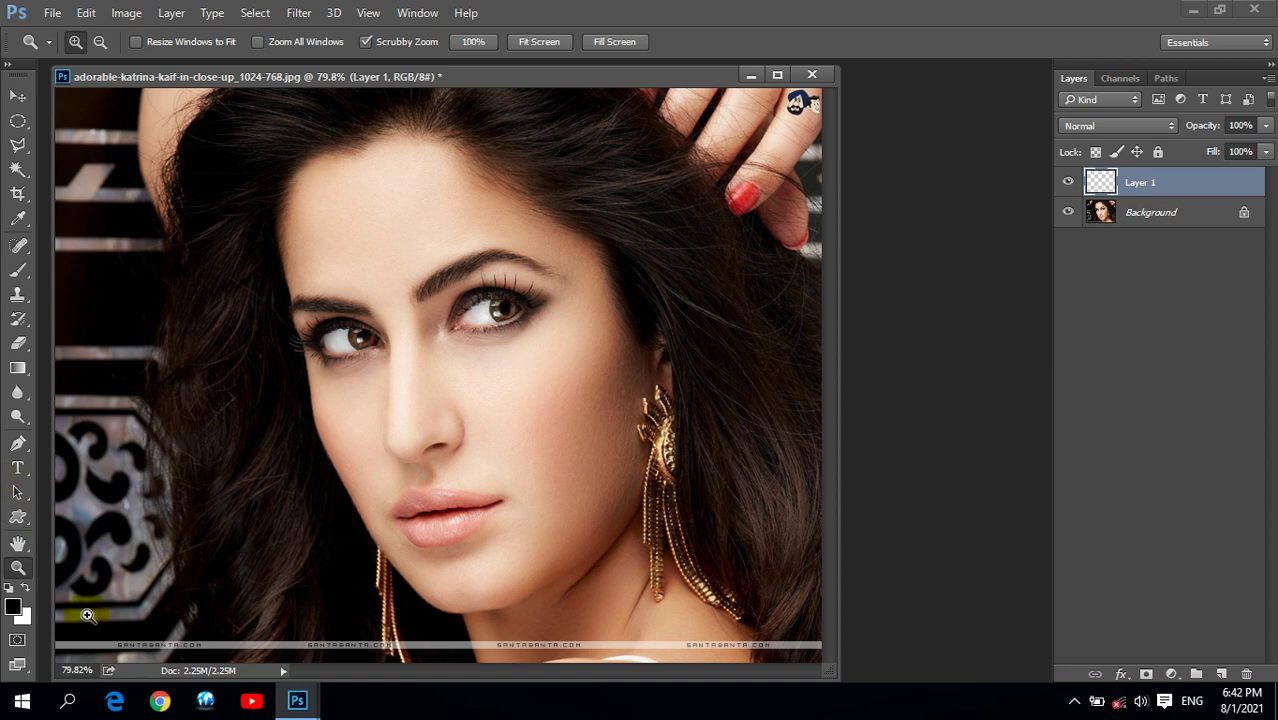
left_click(13, 605)
left_click(855, 206)
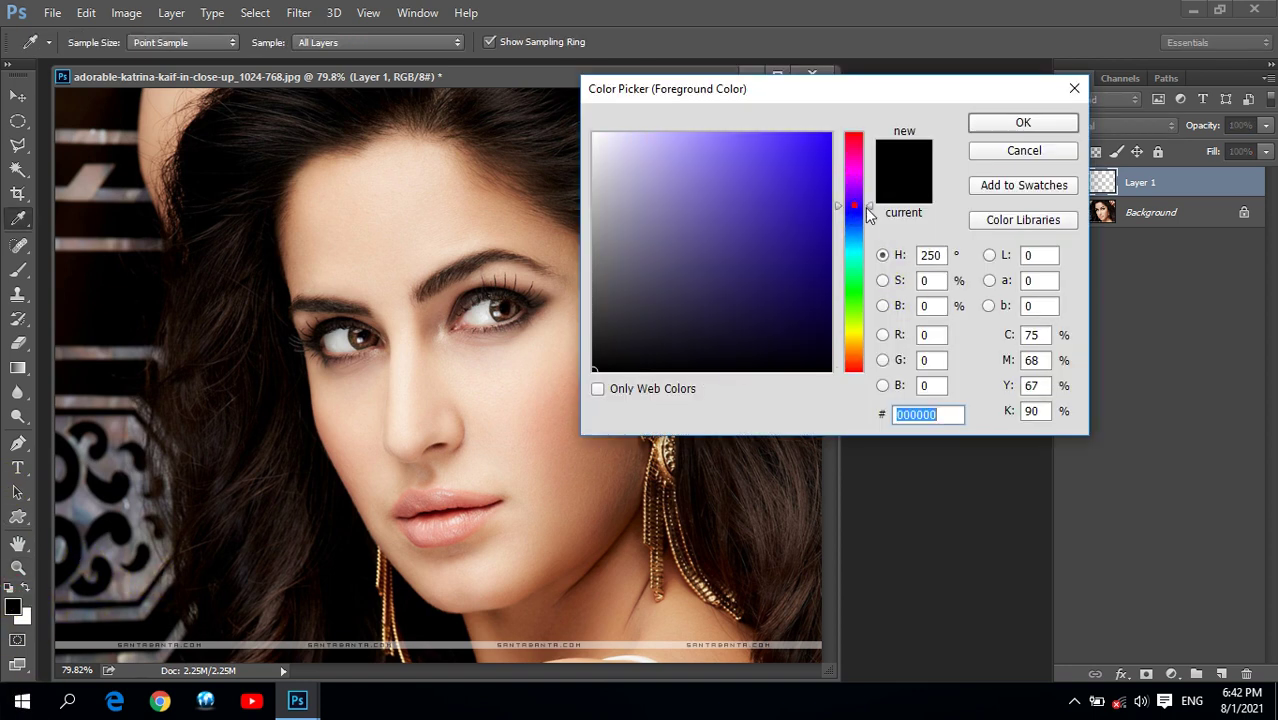
left_click(829, 134)
left_click(1022, 122)
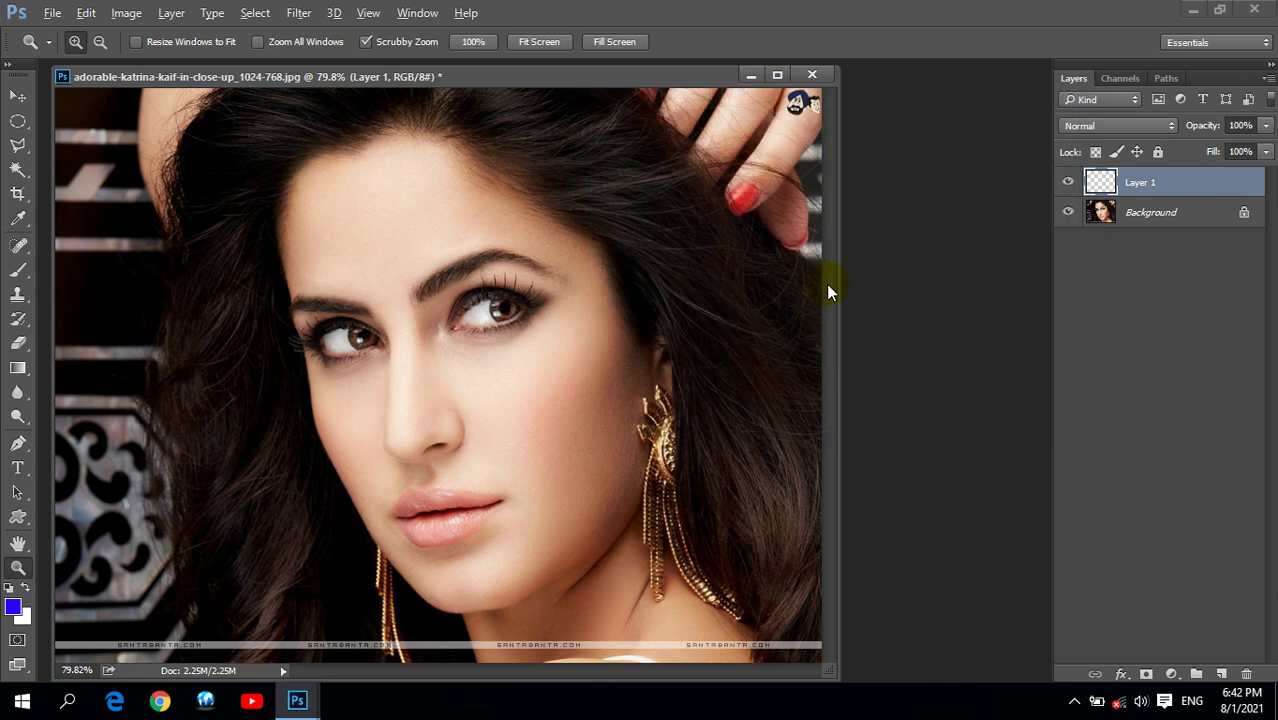
key("alt+BackSpace")
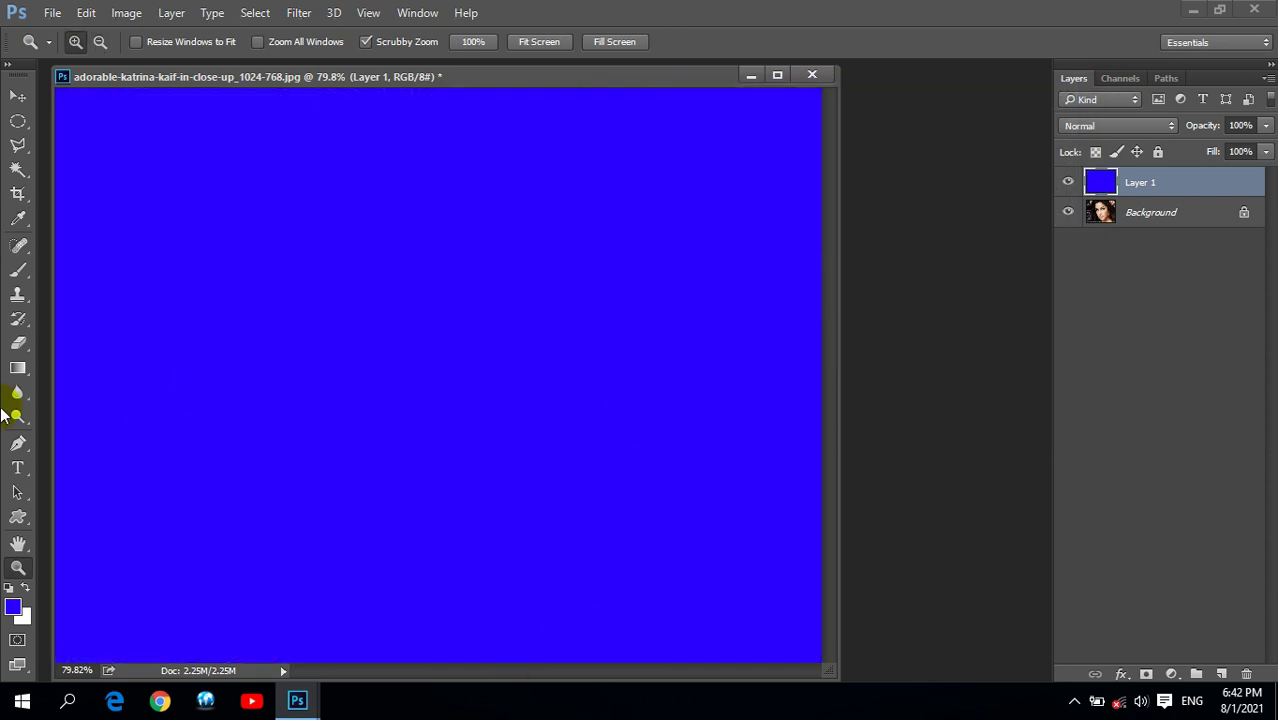
left_click(22, 319)
Test History Brush reveals with a scattered textured tip at size 200, then refill the blue
mouse_move(394, 291)
left_mouse_down()
mouse_move(404, 375)
mouse_move(391, 376)
left_mouse_up()
key("ctrl+z")
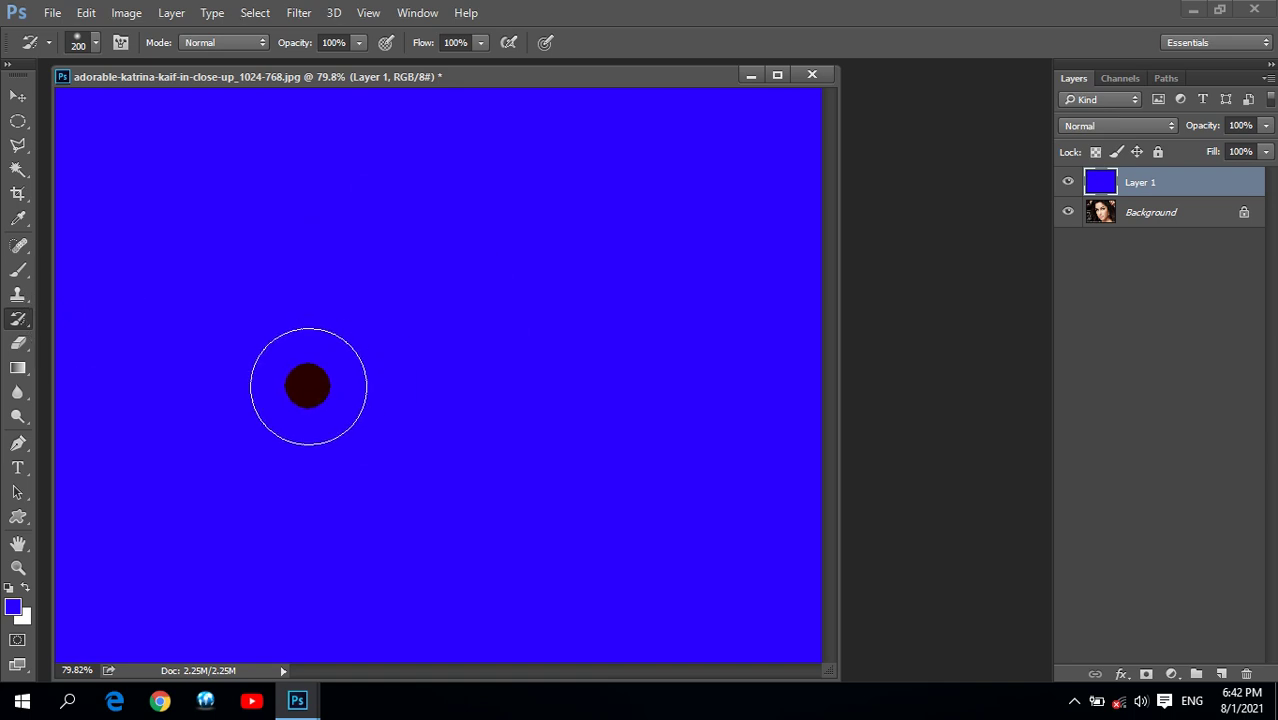
right_click(400, 218)
left_click_drag(622, 410, 623, 462)
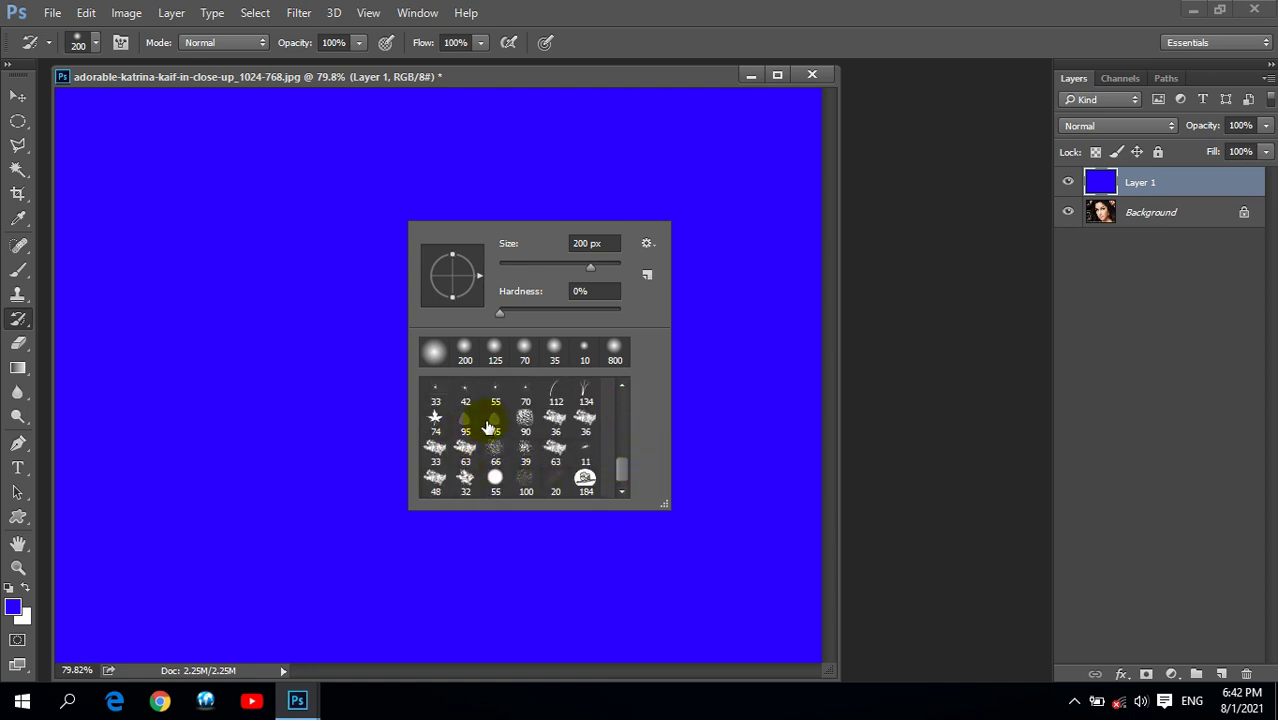
double_click(557, 397)
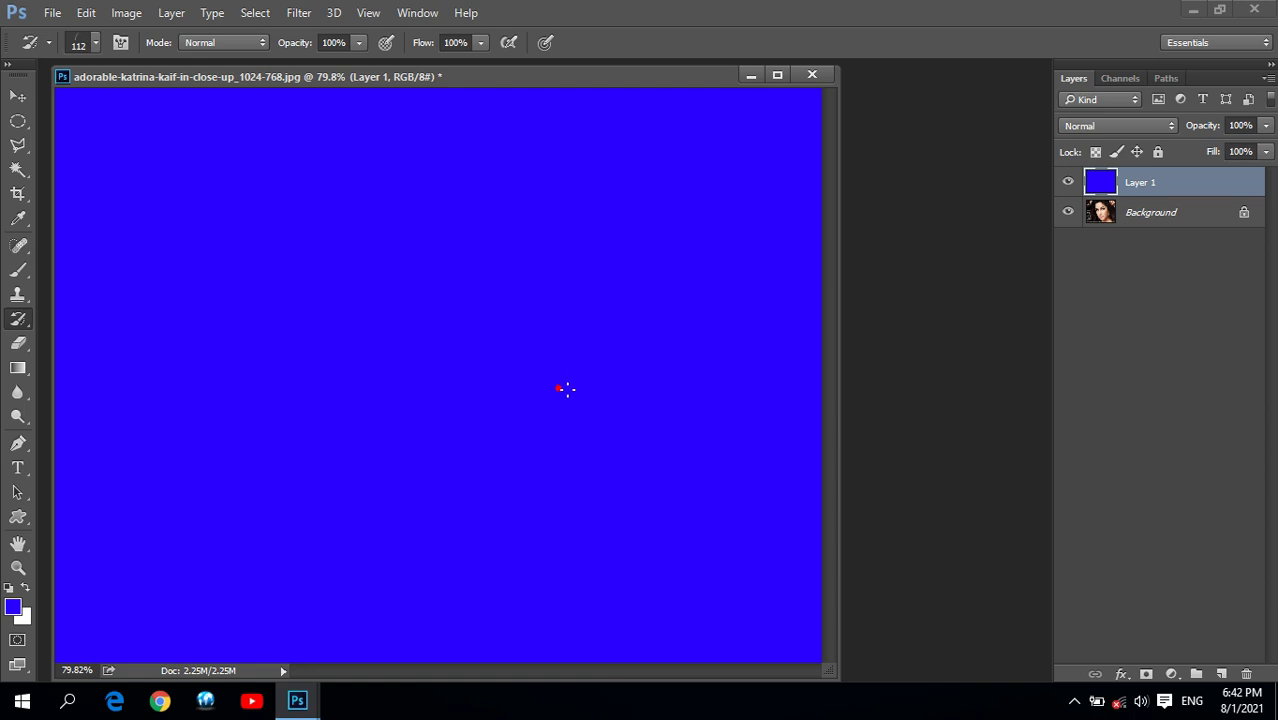
key("bracketright")
mouse_move(308, 246)
left_mouse_down()
mouse_move(400, 257)
mouse_move(422, 337)
mouse_move(539, 351)
mouse_move(314, 422)
mouse_move(559, 317)
mouse_move(242, 228)
mouse_move(553, 218)
mouse_move(485, 357)
mouse_move(228, 422)
mouse_move(582, 516)
mouse_move(330, 569)
mouse_move(499, 513)
mouse_move(599, 342)
mouse_move(705, 419)
mouse_move(428, 250)
mouse_move(357, 363)
mouse_move(676, 517)
mouse_move(597, 495)
left_mouse_up()
key("alt+BackSpace")
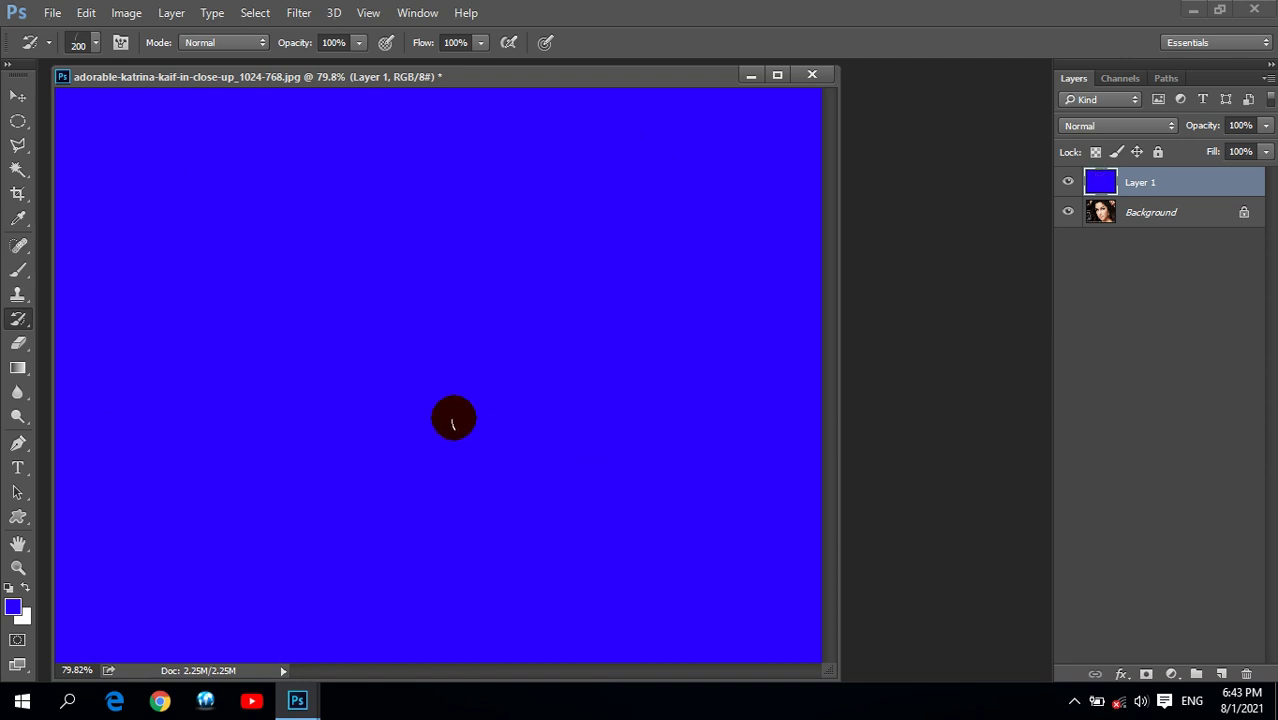
Reveal the face with the 134 px grass brush tip, then undo the grass strokes
right_click(405, 305)
double_click(590, 484)
mouse_move(300, 255)
left_mouse_down()
mouse_move(405, 288)
mouse_move(251, 345)
mouse_move(579, 214)
mouse_move(474, 316)
left_mouse_up()
mouse_move(433, 222)
left_mouse_down()
mouse_move(471, 308)
mouse_move(442, 448)
mouse_move(520, 400)
mouse_move(432, 302)
mouse_move(442, 528)
mouse_move(448, 371)
mouse_move(419, 428)
mouse_move(340, 348)
left_mouse_up()
key("ctrl+z")
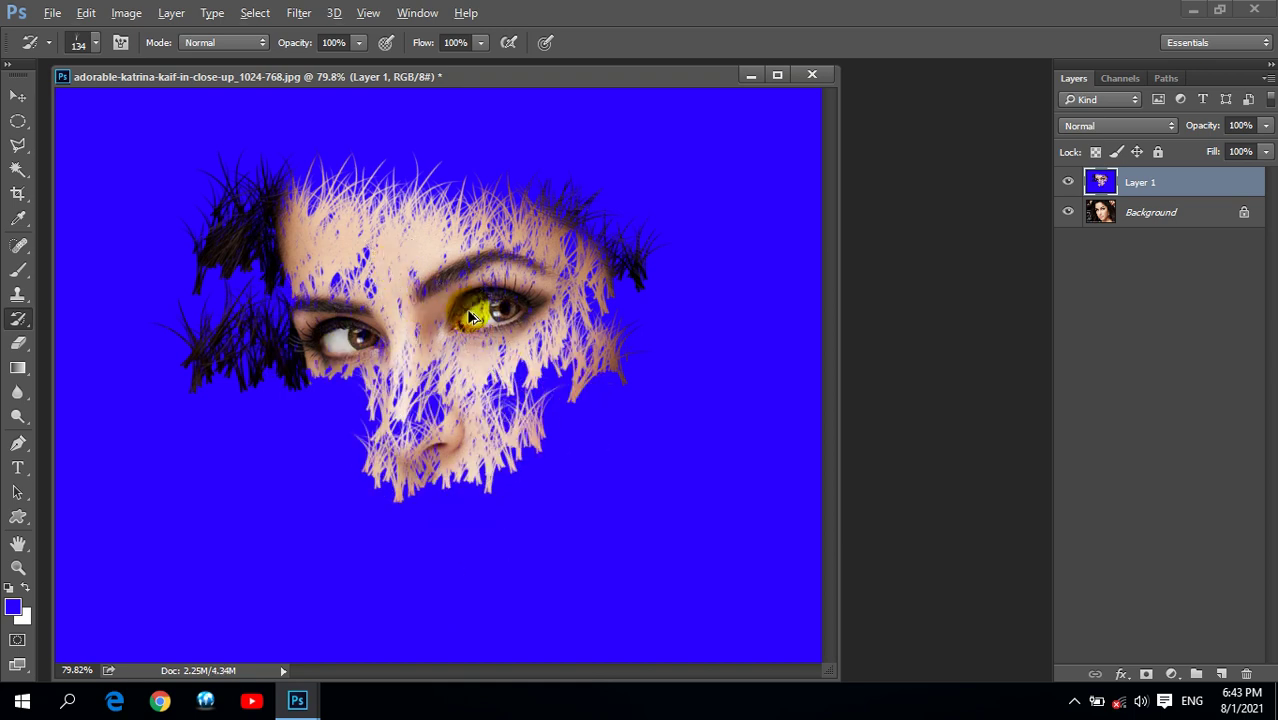
key("ctrl+alt+z")
key("ctrl+alt+z")
key("ctrl+alt+z")
Reveal the face in 74 px leaf shapes, then undo back to the plain photo
right_click(430, 305)
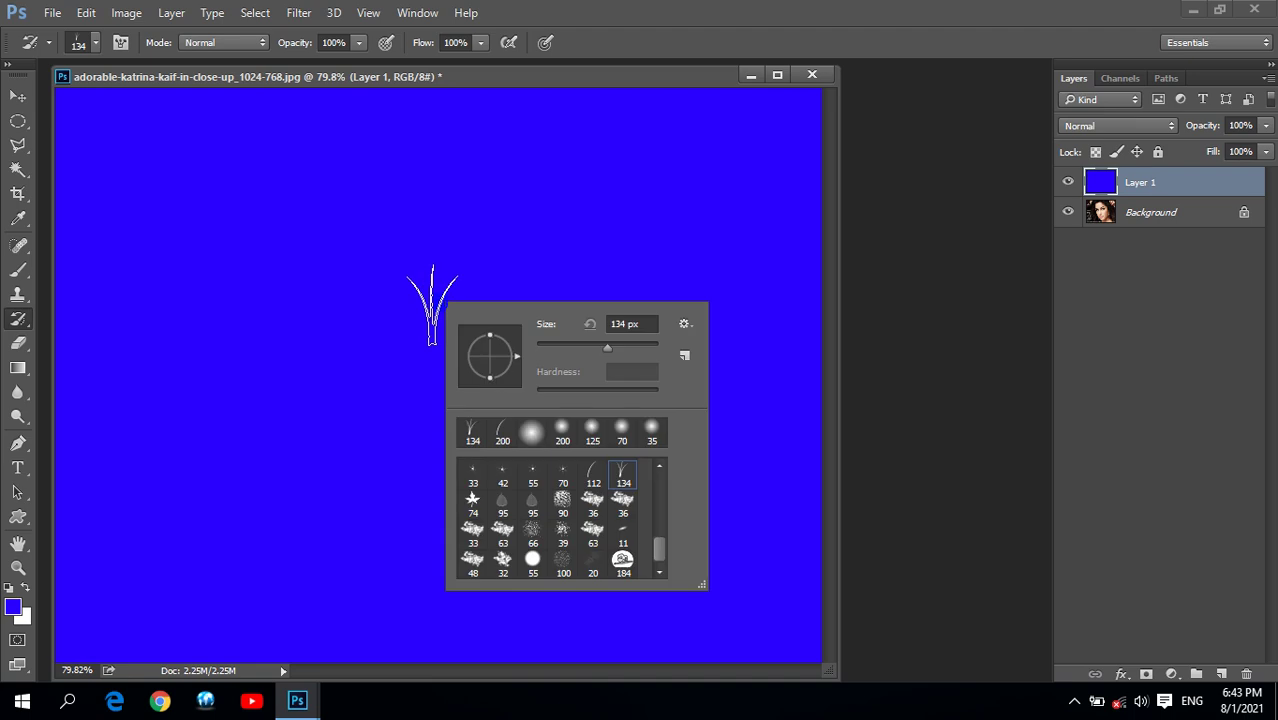
double_click(473, 497)
mouse_move(453, 444)
left_mouse_down()
mouse_move(564, 349)
mouse_move(442, 537)
mouse_move(551, 349)
mouse_move(485, 286)
mouse_move(404, 311)
mouse_move(471, 480)
mouse_move(357, 334)
mouse_move(457, 447)
mouse_move(555, 502)
mouse_move(372, 352)
left_mouse_up()
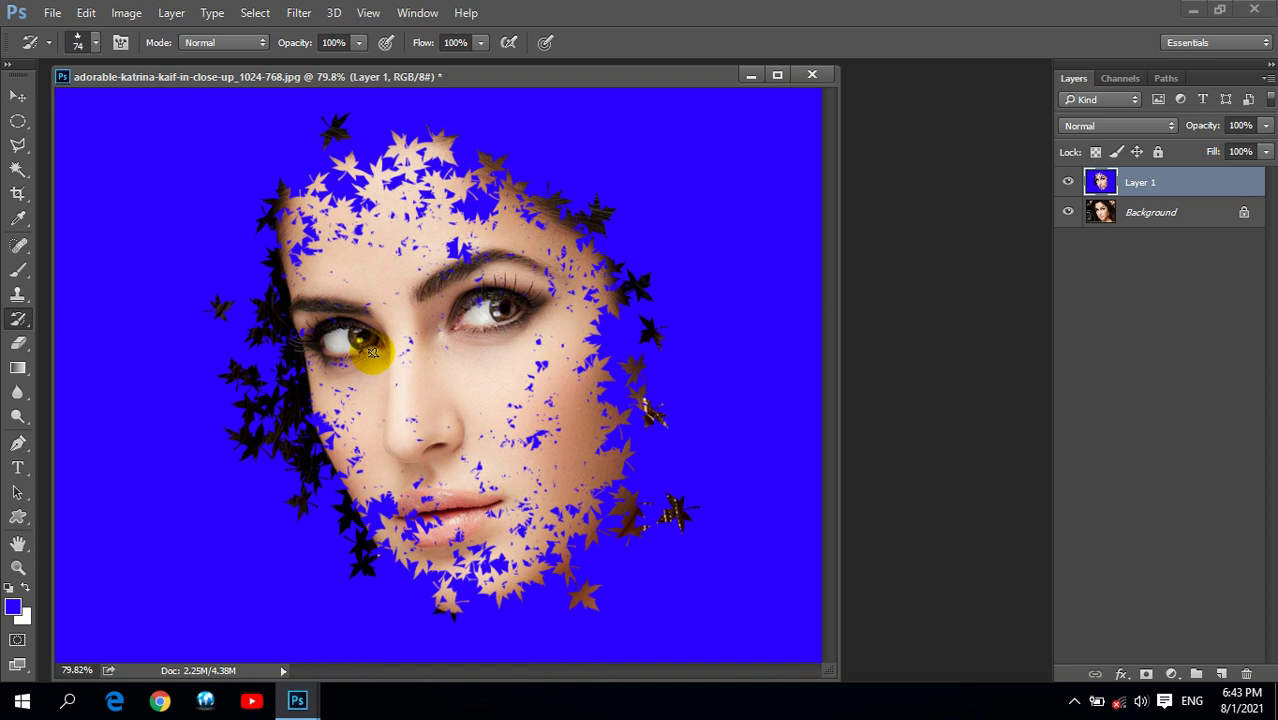
left_click_drag(372, 352, 432, 328)
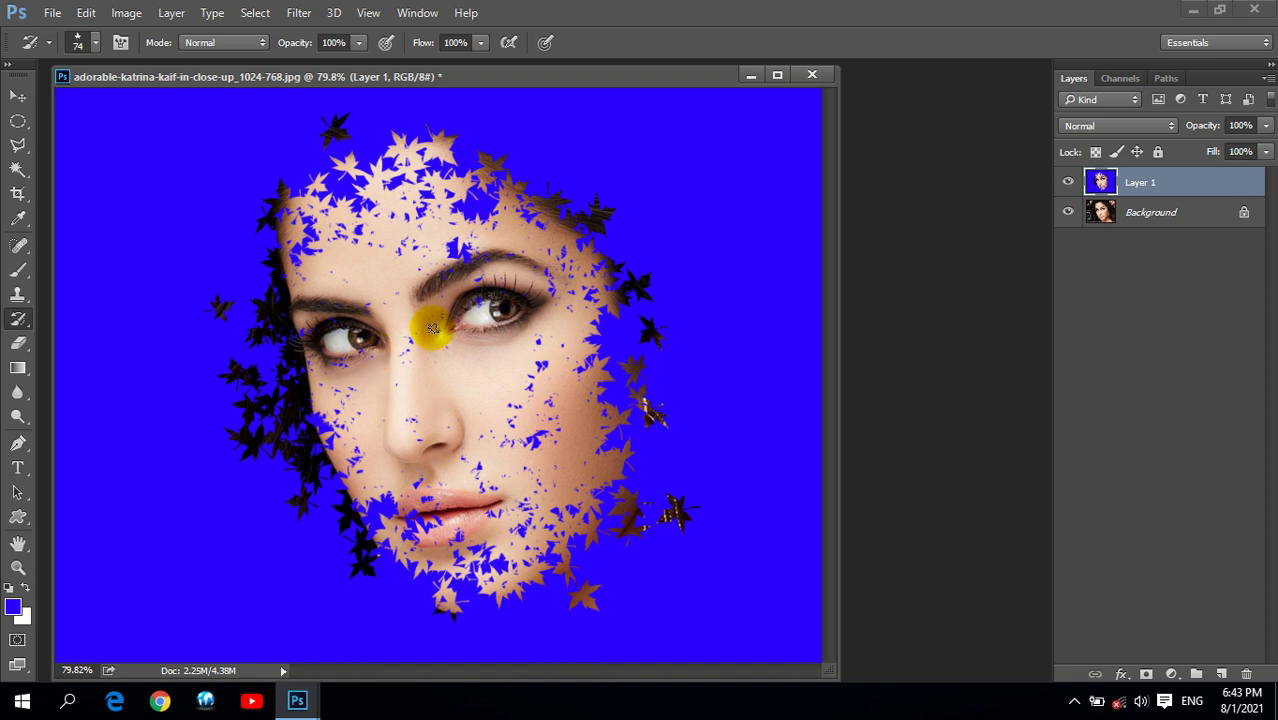
key("ctrl+z")
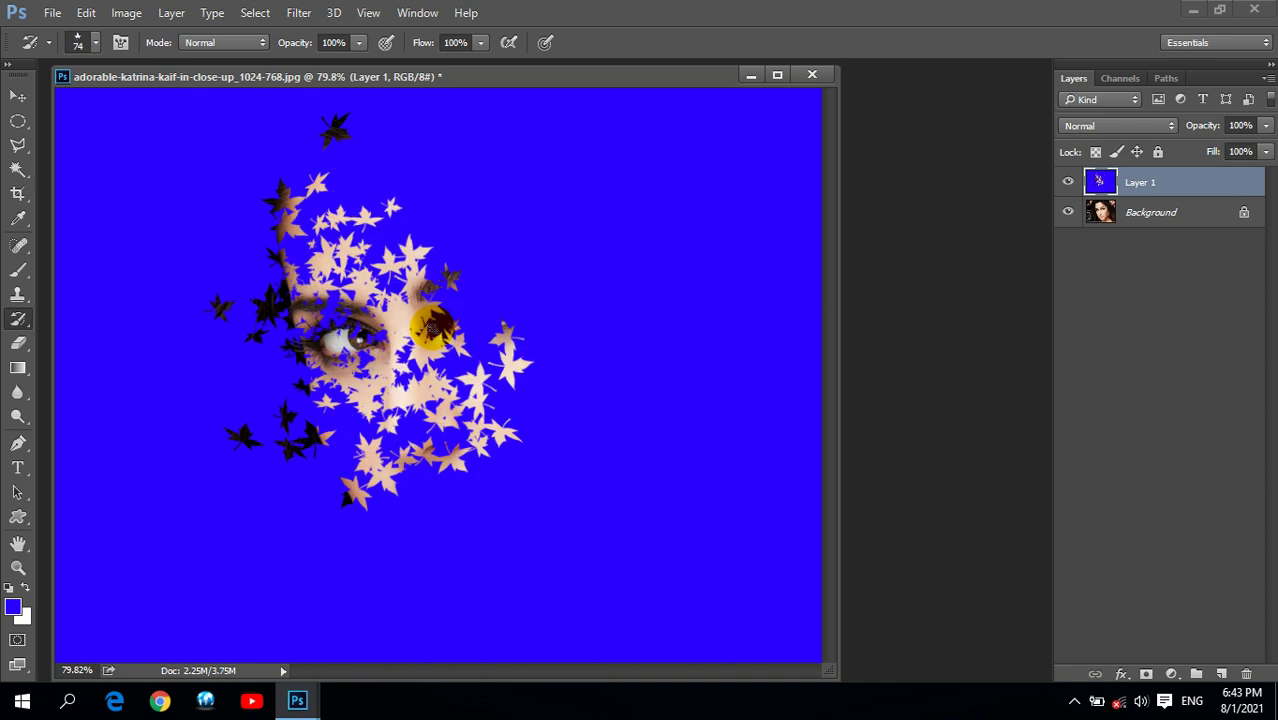
key("ctrl+alt+z")
key("ctrl+alt+z")
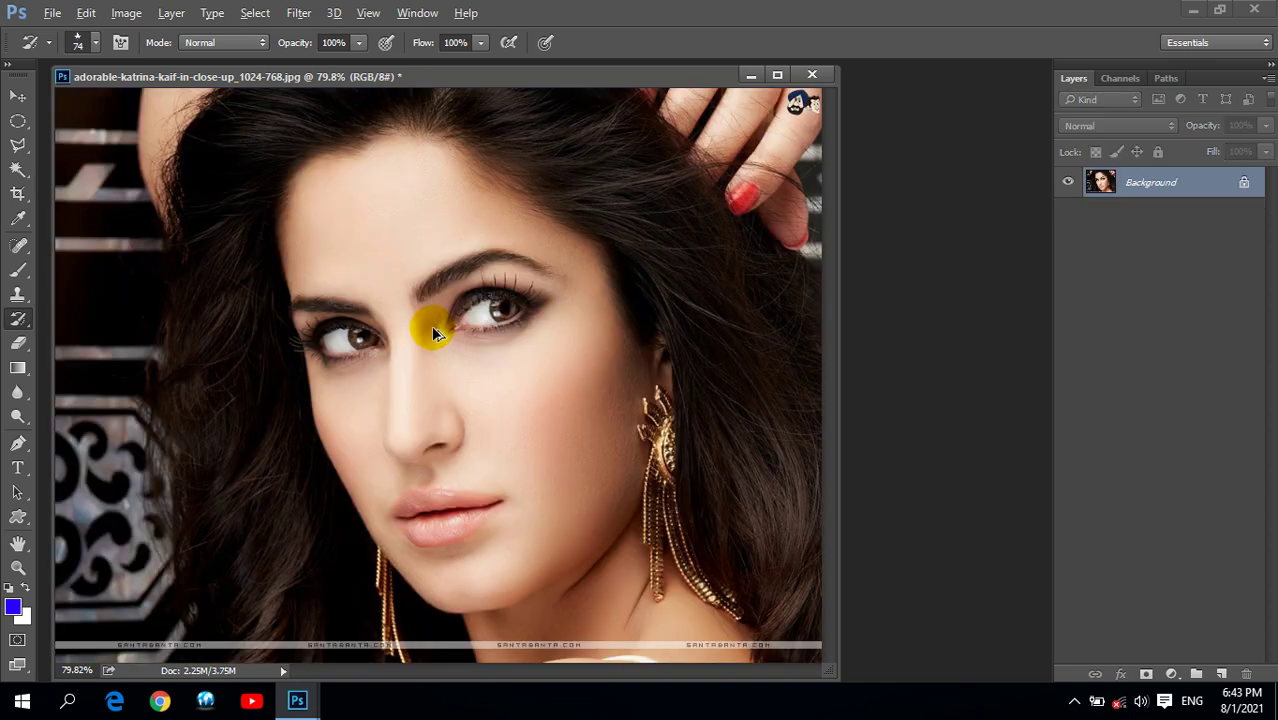
Close the portrait without saving changes, then quit Photoshop
left_click(808, 72)
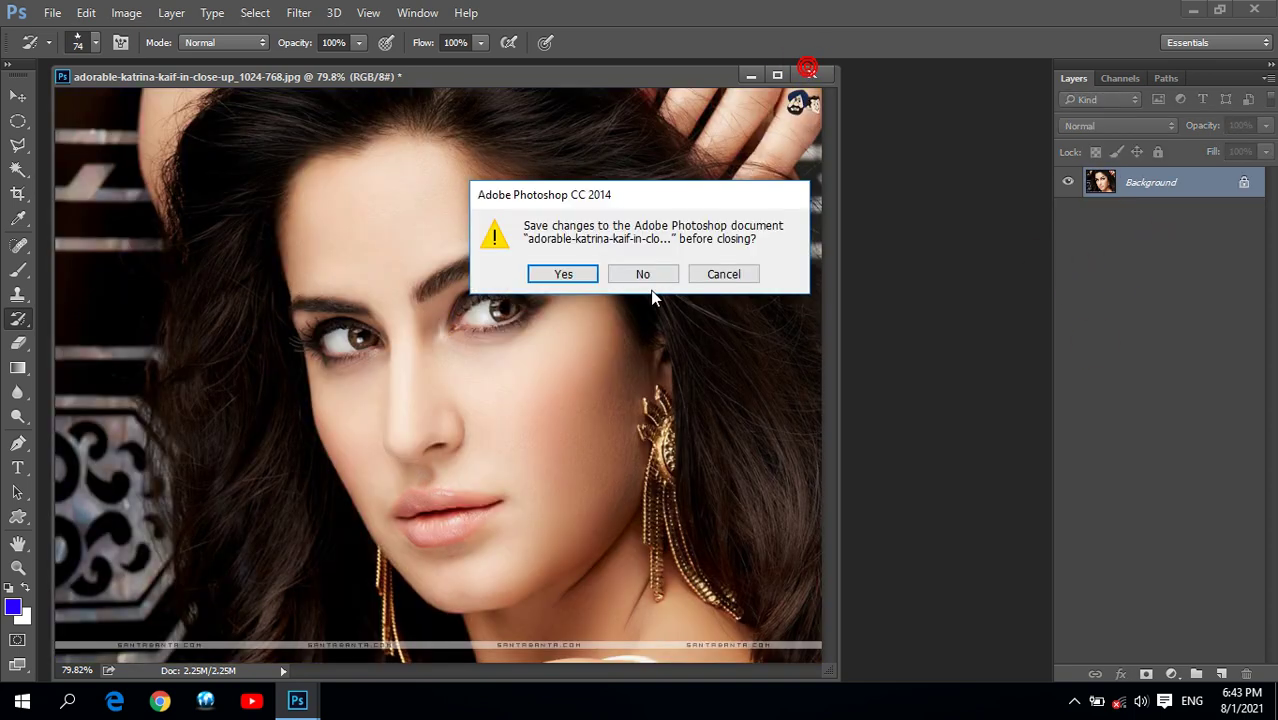
left_click(649, 273)
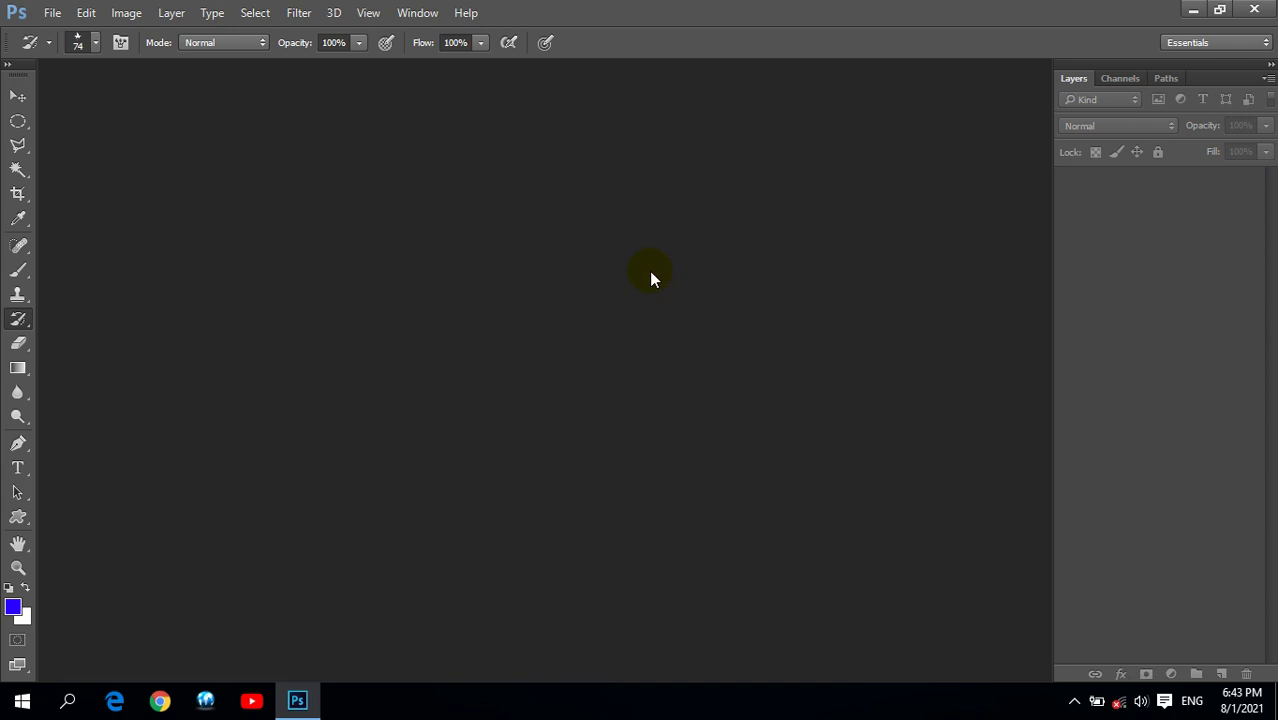
left_click(1254, 9)
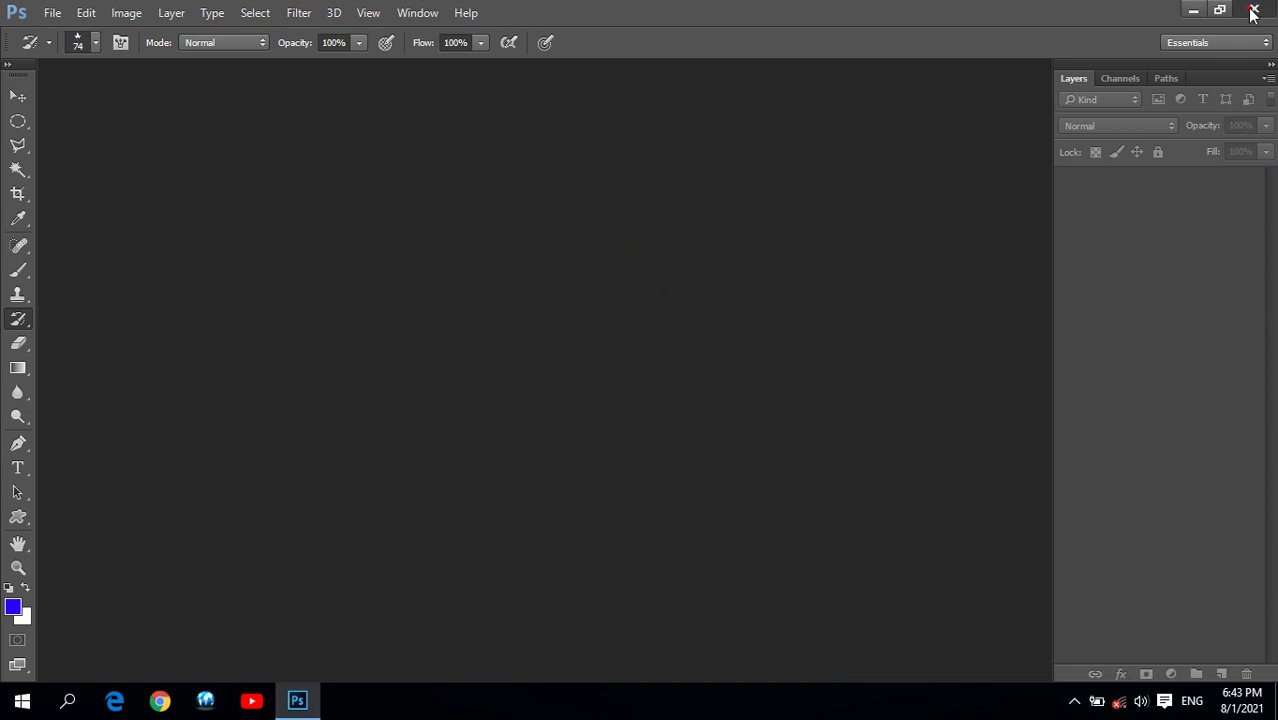